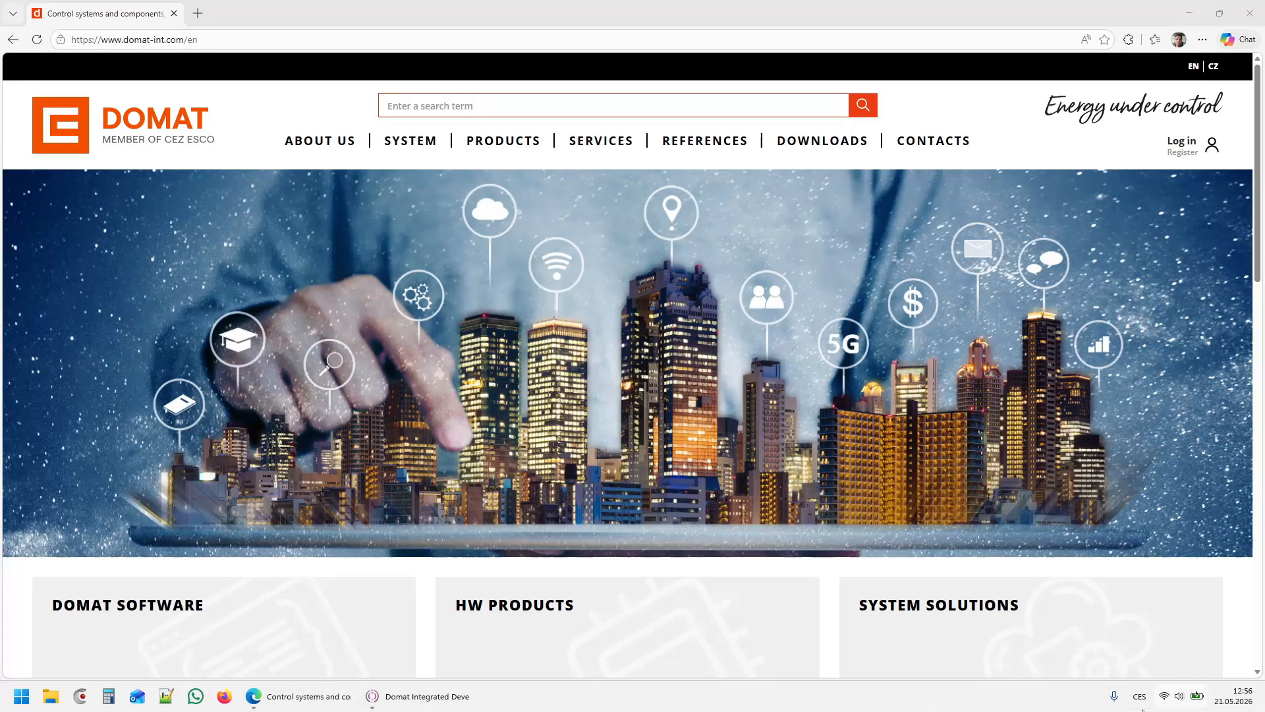
Open the company's YouTube channel from the Domat website footer and browse its list of published videos.
scroll(942, 575, "down", 1)
scroll(942, 576, "down", 10)
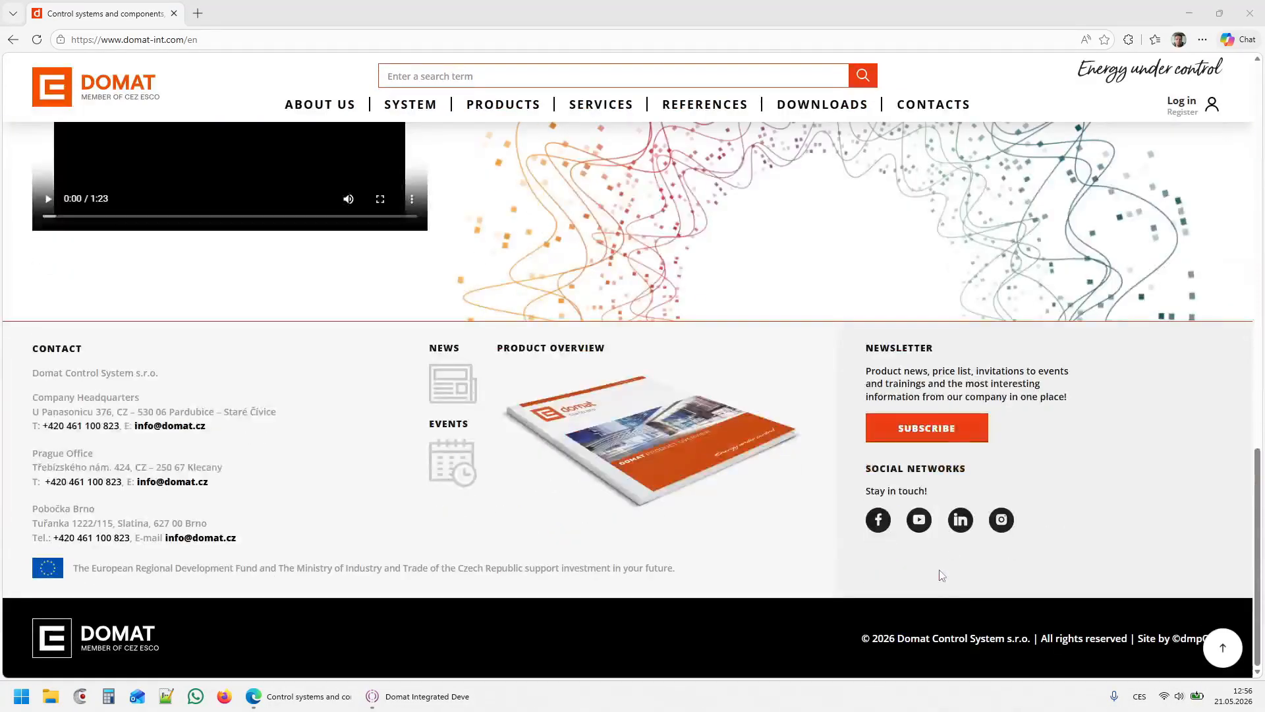
left_click(920, 517)
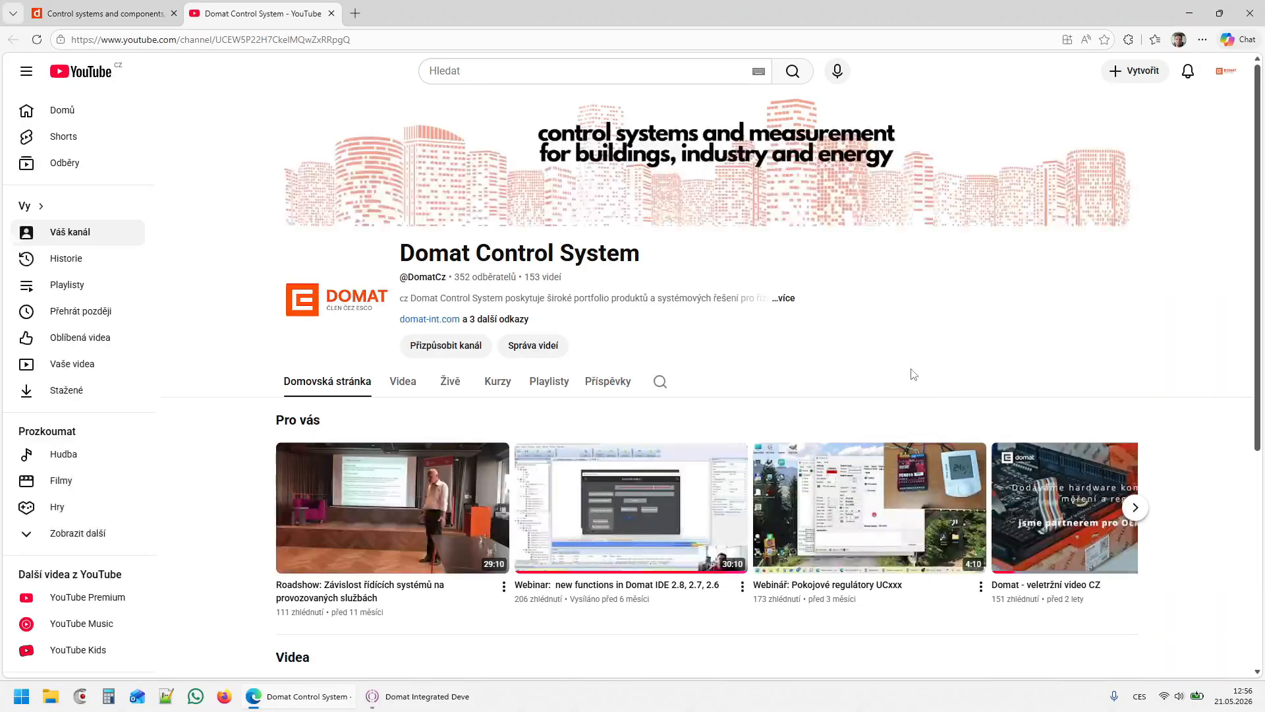
left_click(414, 388)
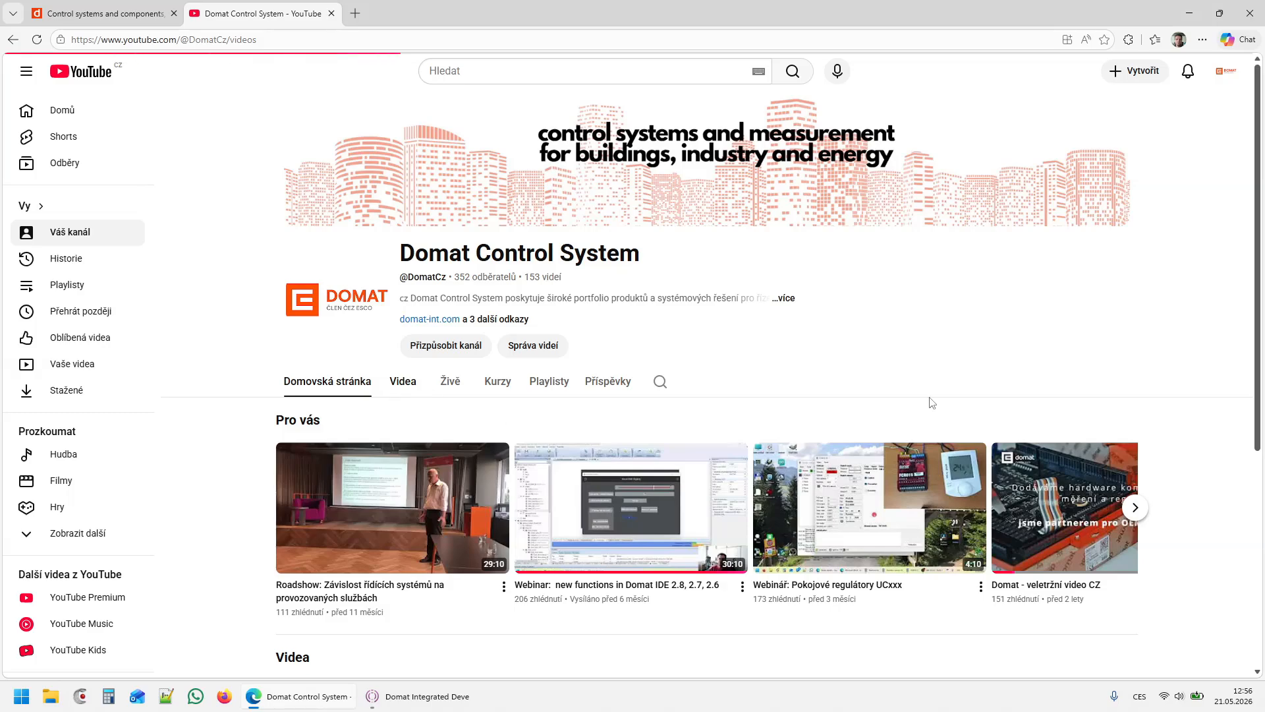
scroll(929, 400, "down", 8)
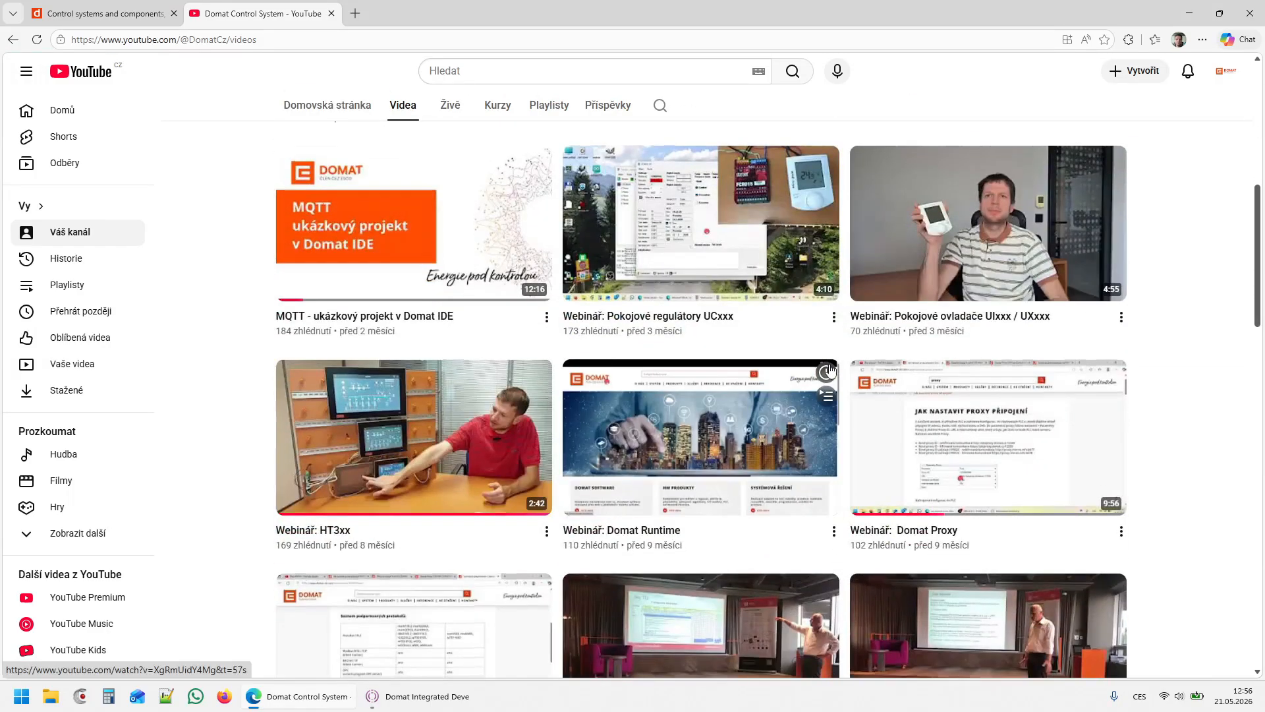
scroll(829, 371, "down", 4)
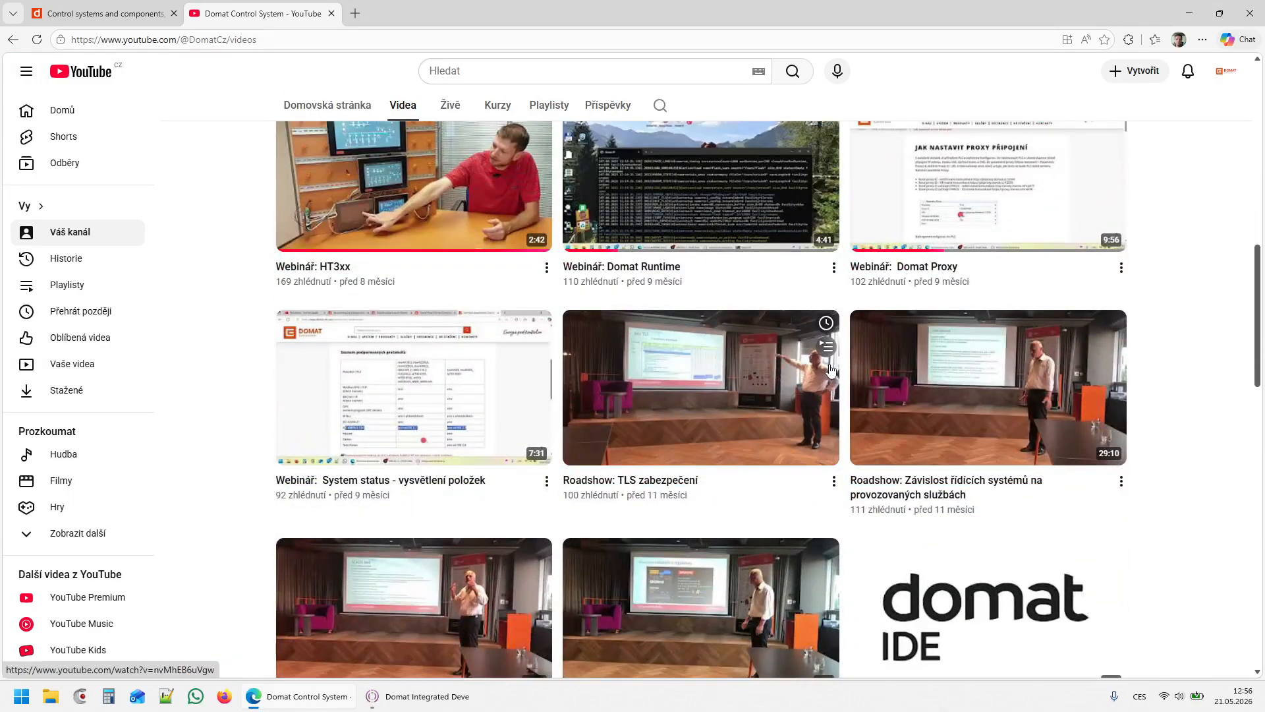
scroll(831, 370, "down", 12)
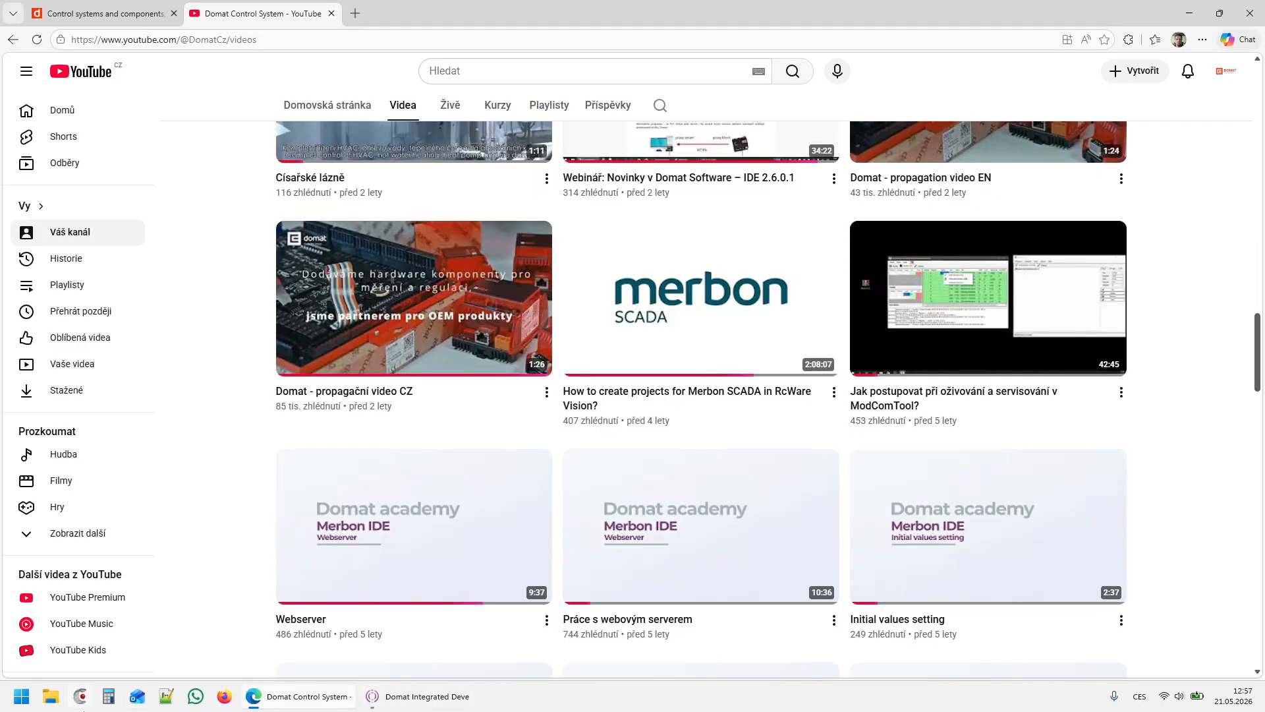
Switch to Domat IDE, open its help documentation and display the help's table of contents.
left_click(453, 701)
left_click(157, 28)
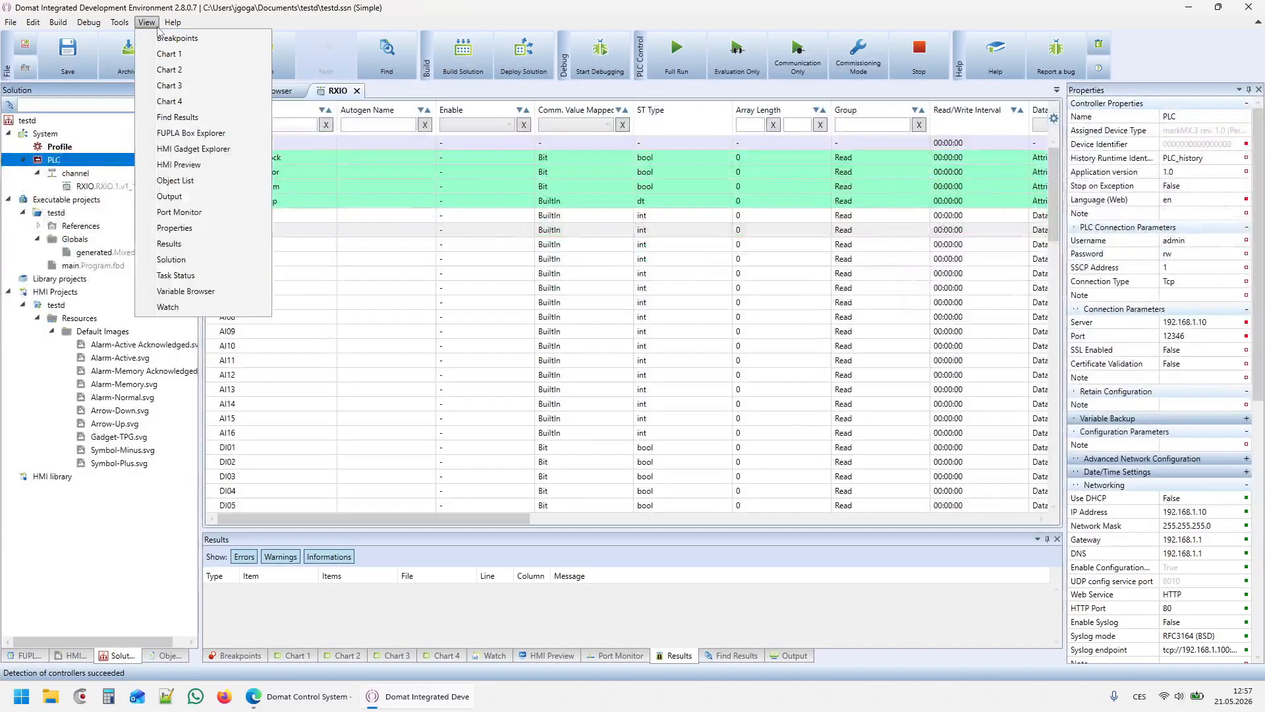
left_click(195, 37)
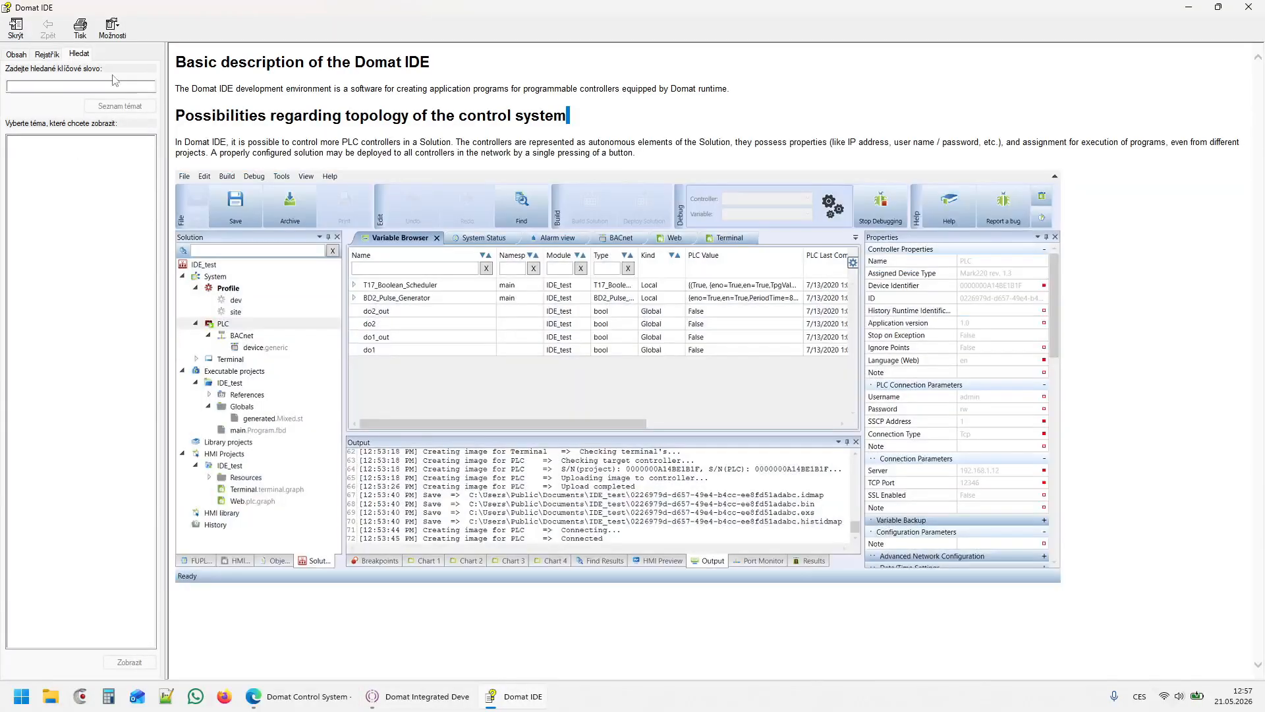
left_click(47, 54)
left_click(77, 56)
left_click(16, 56)
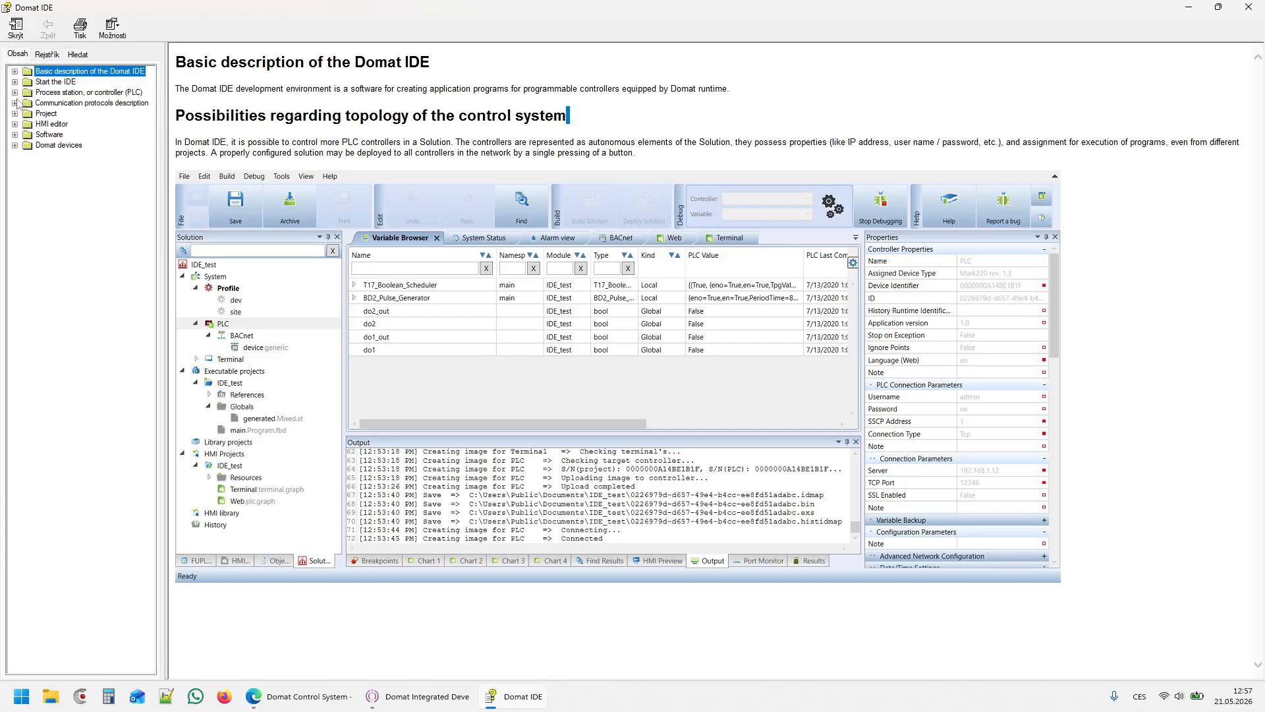
Expand the first three help chapters, look through the Frequently asked questions topic, and minimize the help window.
left_click(15, 72)
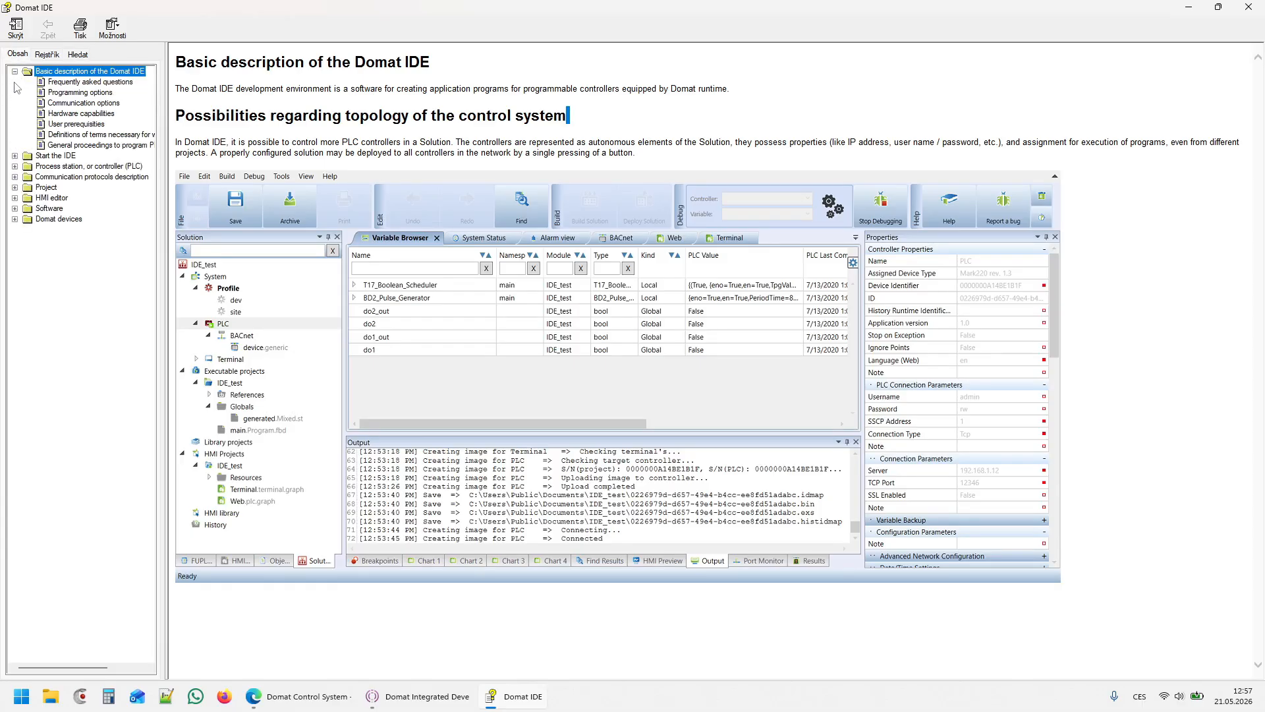
left_click(14, 156)
left_click(14, 241)
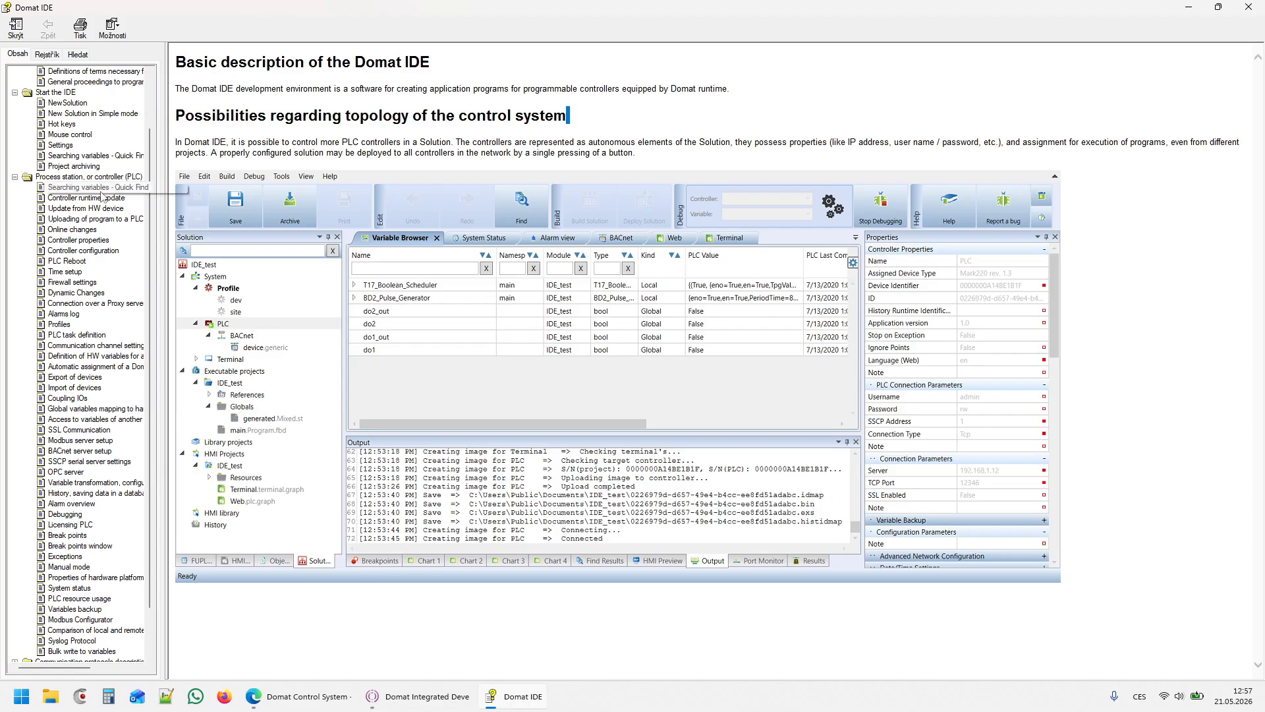
scroll(99, 186, "up", 2)
left_click(79, 82)
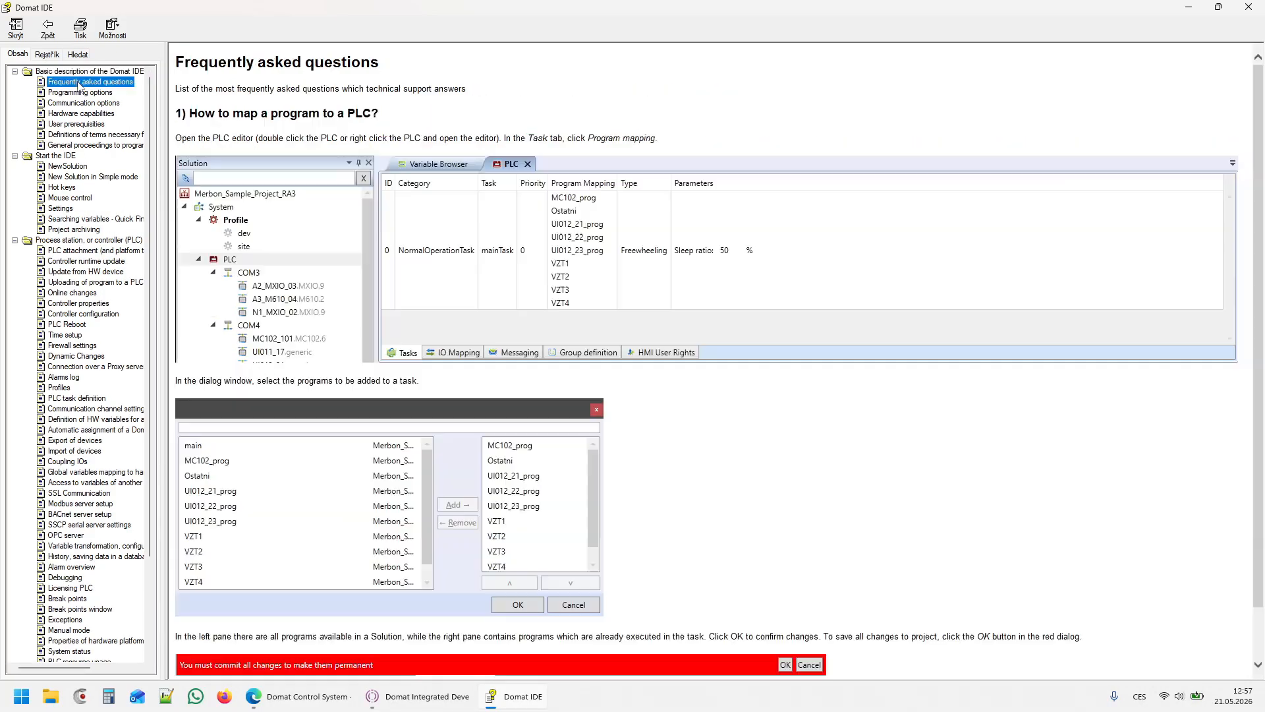
scroll(930, 405, "down", 20)
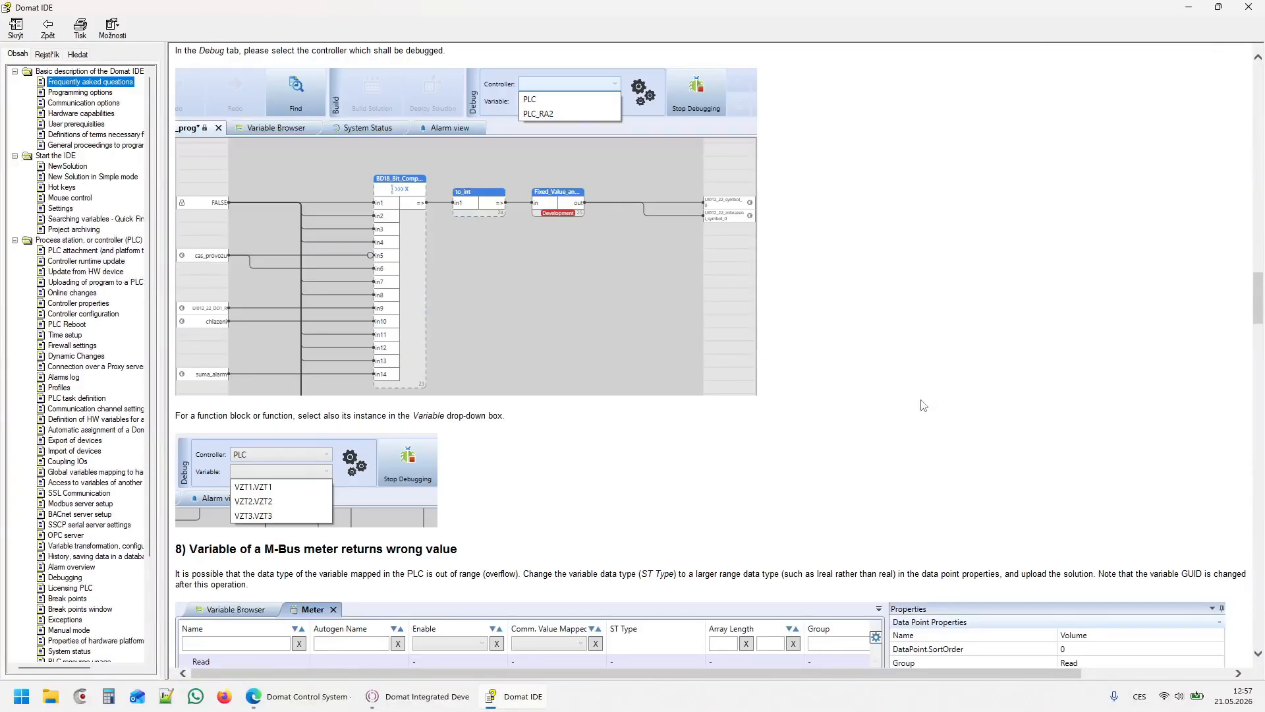
left_click(1189, 9)
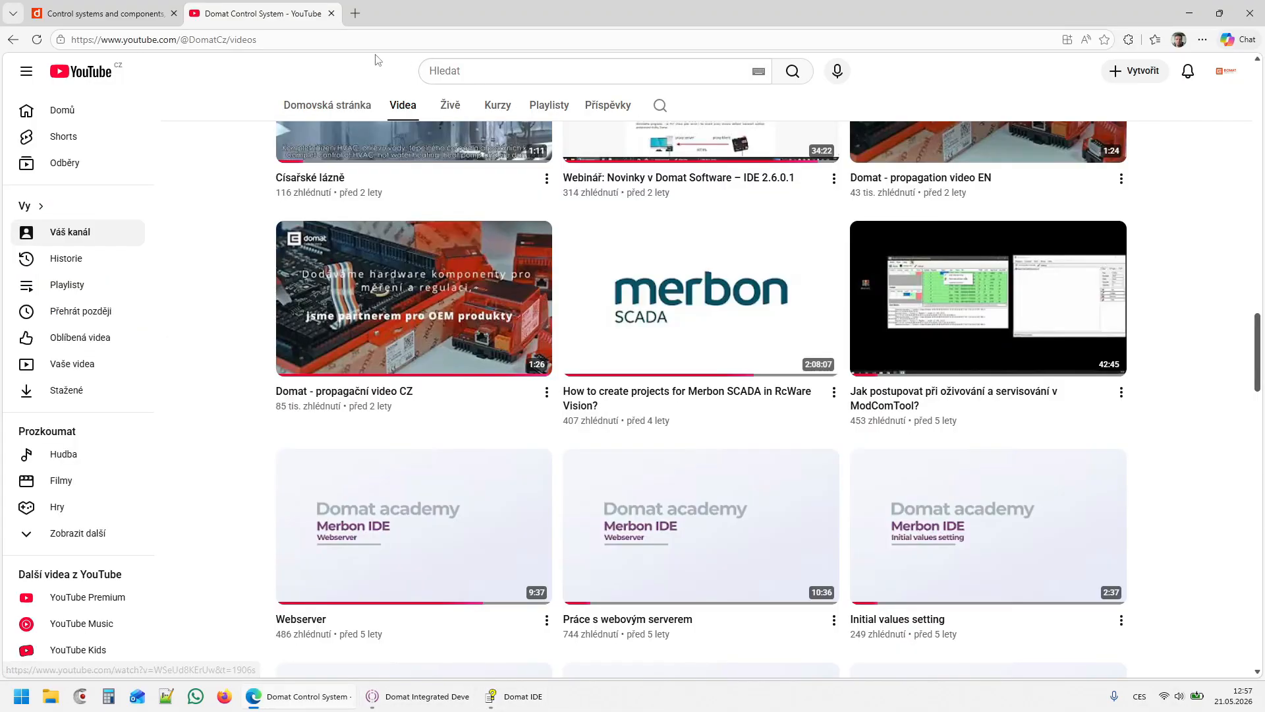
Return to the Domat website, open FAQ and technical support, and browse the Domat IDE and process stations topics.
left_click(135, 14)
mouse_move(431, 105)
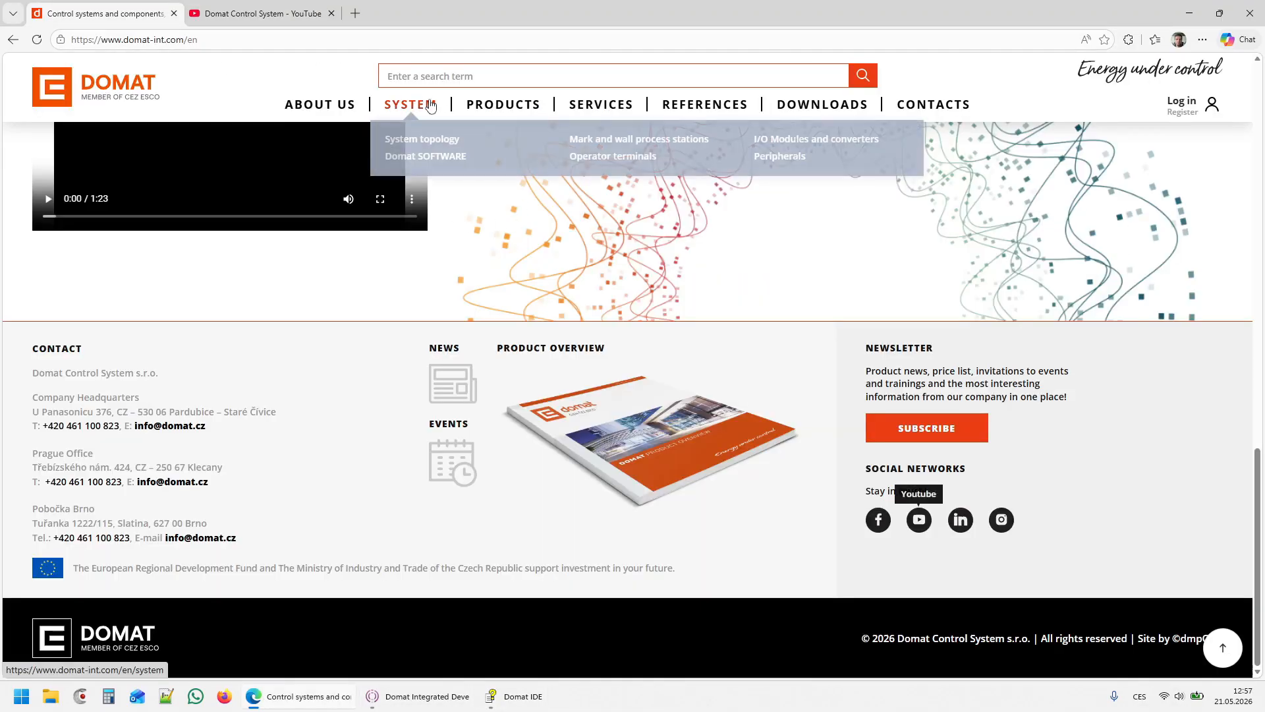
left_click(487, 154)
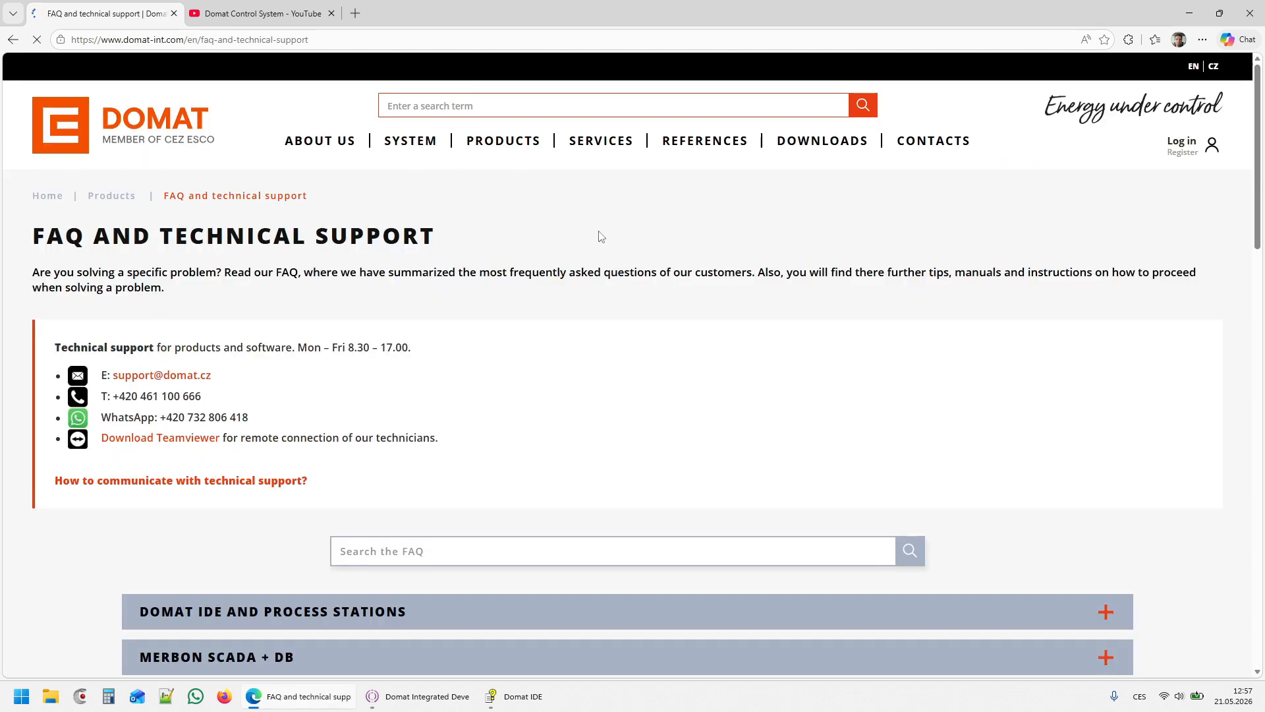
scroll(512, 291, "down", 3)
left_click(342, 414)
scroll(482, 337, "down", 2)
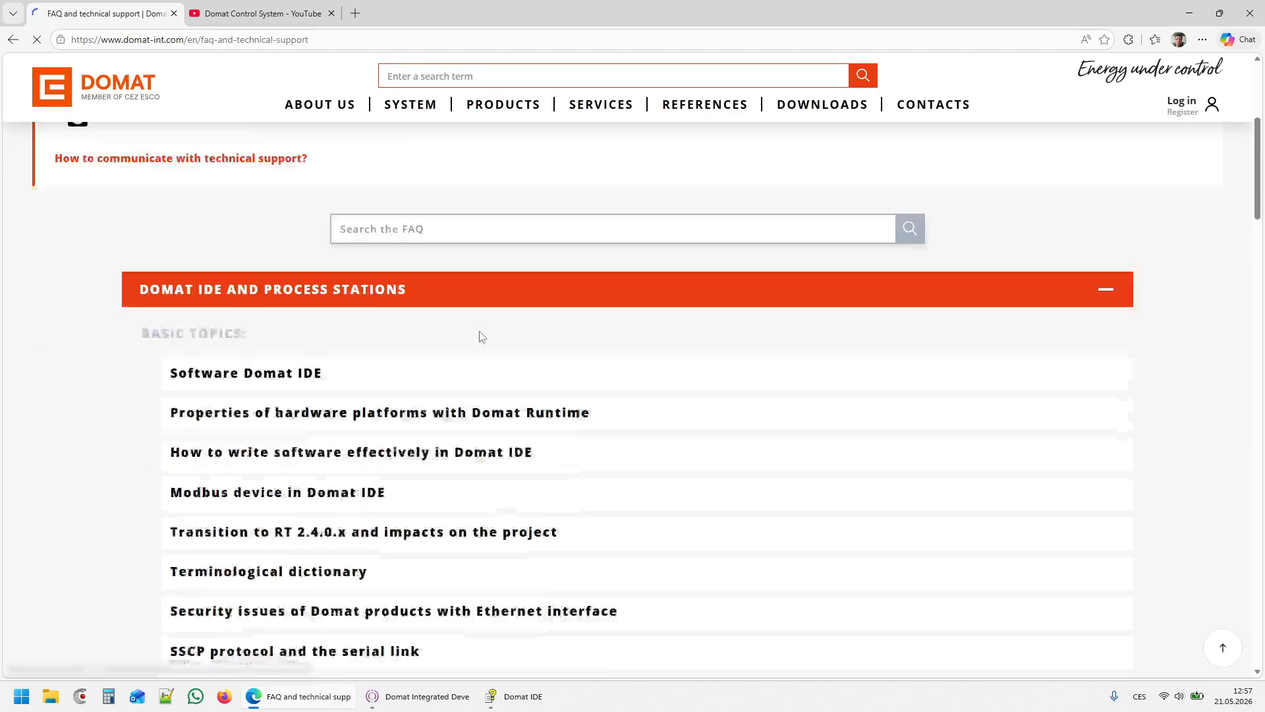
scroll(482, 337, "down", 3)
scroll(481, 337, "down", 14)
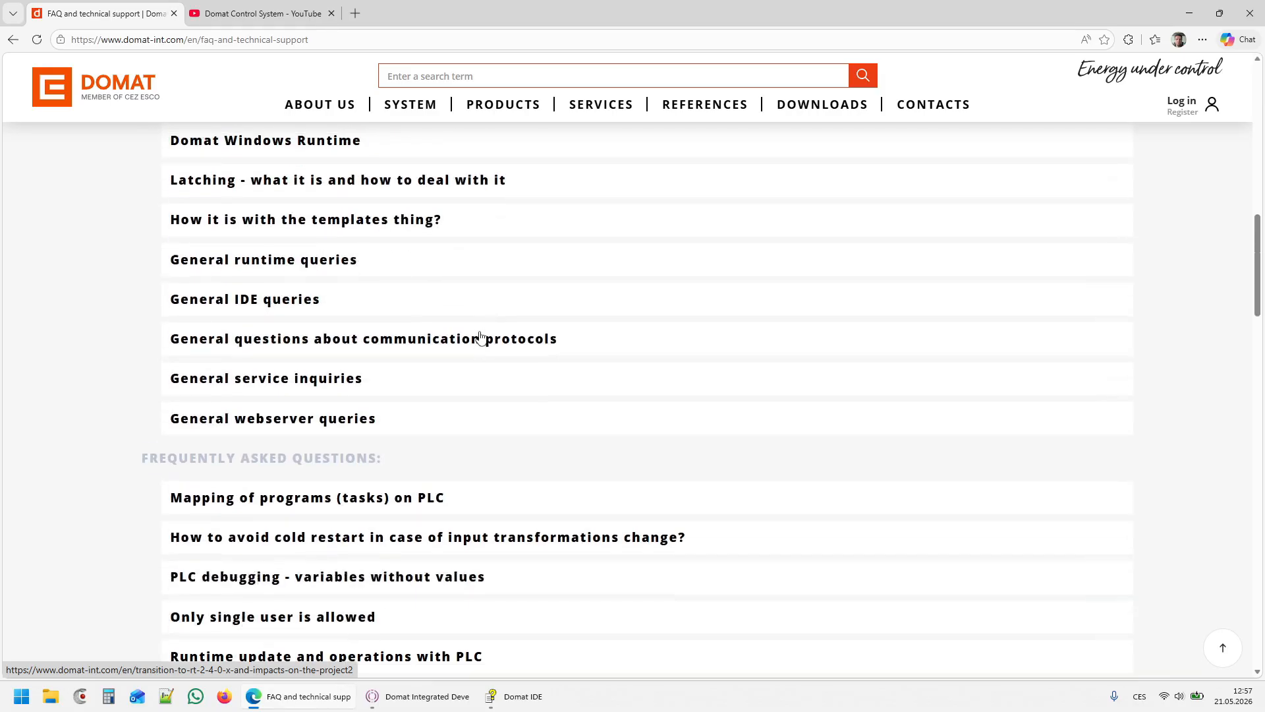
scroll(481, 337, "down", 8)
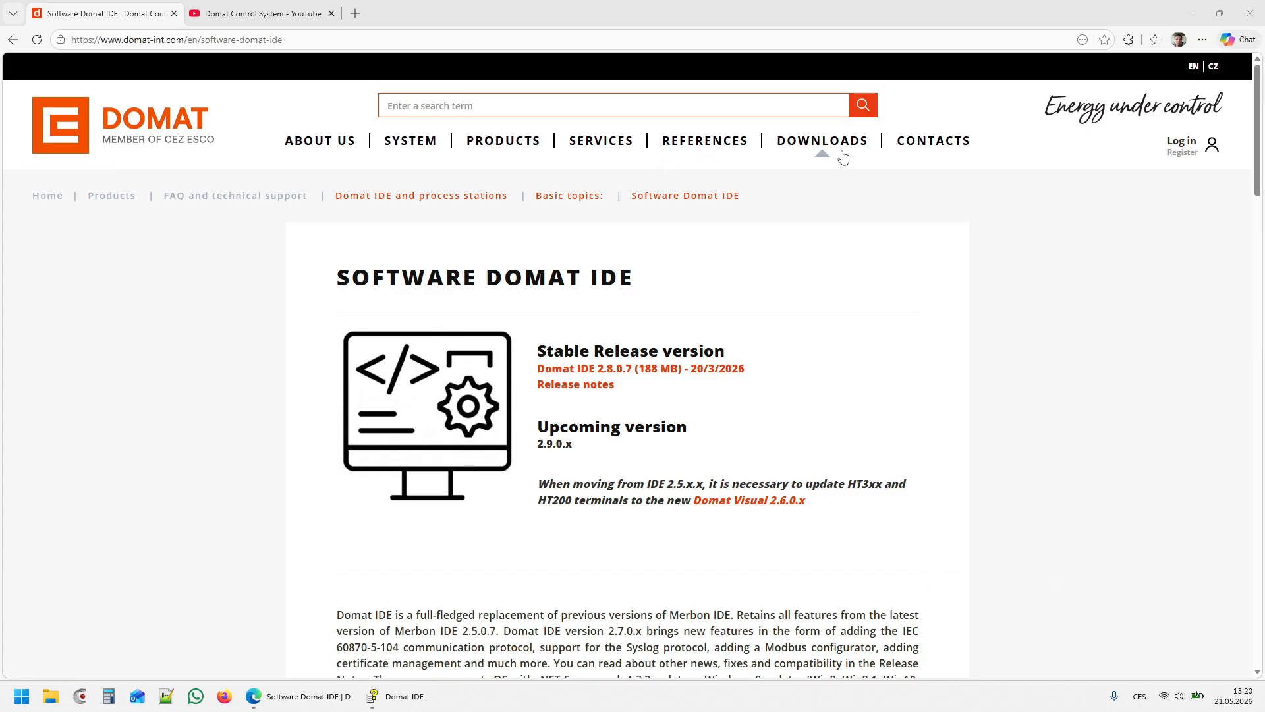
Review the Software Domat IDE page, including the release type descriptions and the list of previous releases.
mouse_move(835, 157)
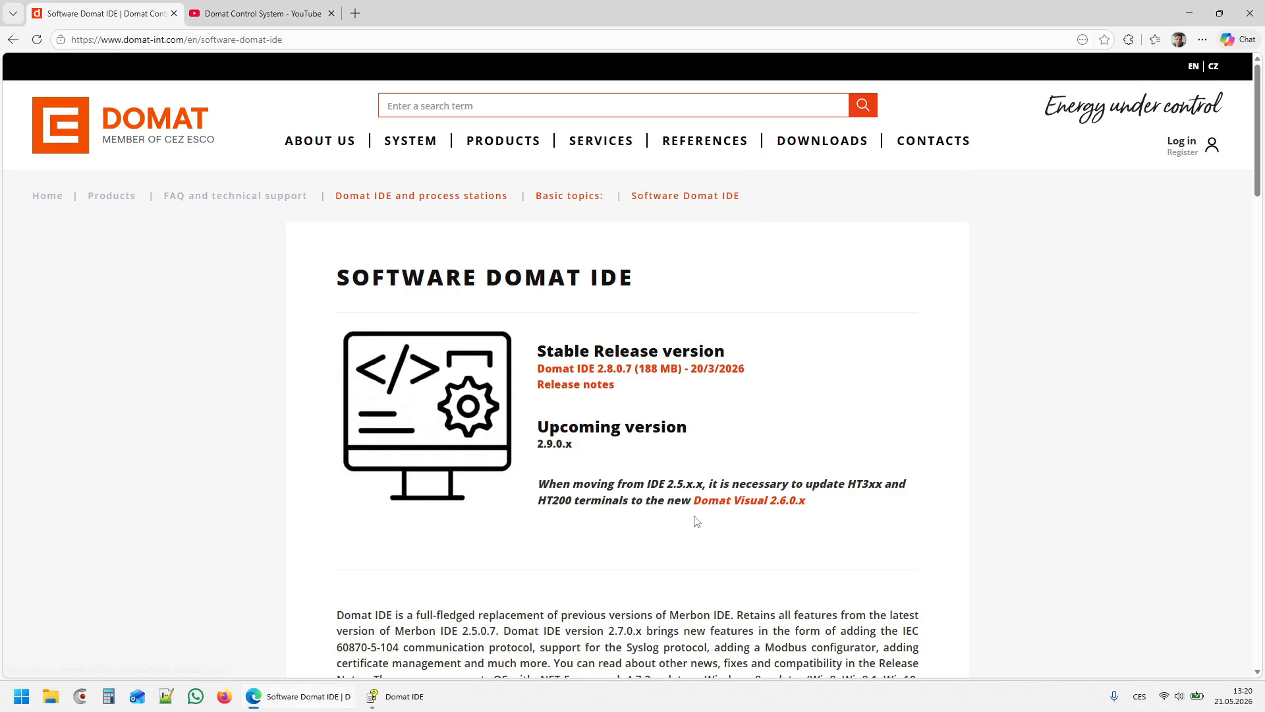
scroll(718, 435, "down", 7)
scroll(718, 436, "down", 4)
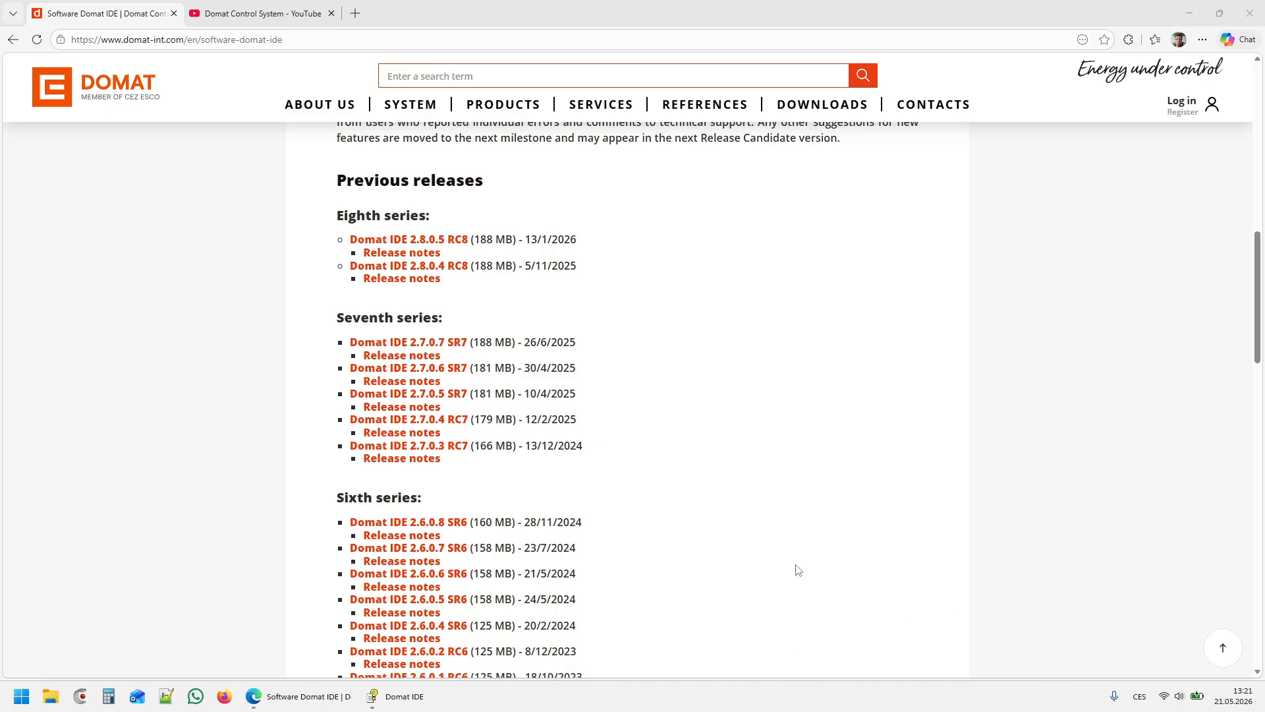
scroll(796, 571, "up", 8)
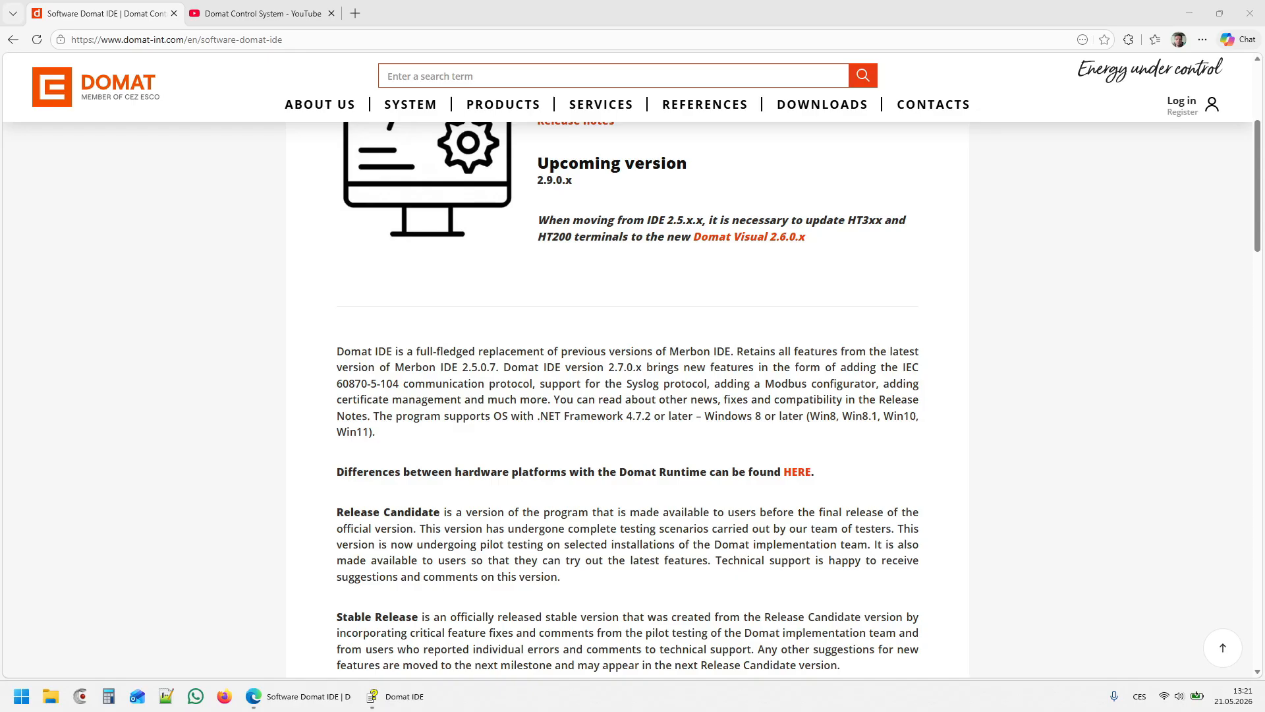
scroll(756, 610, "down", 10)
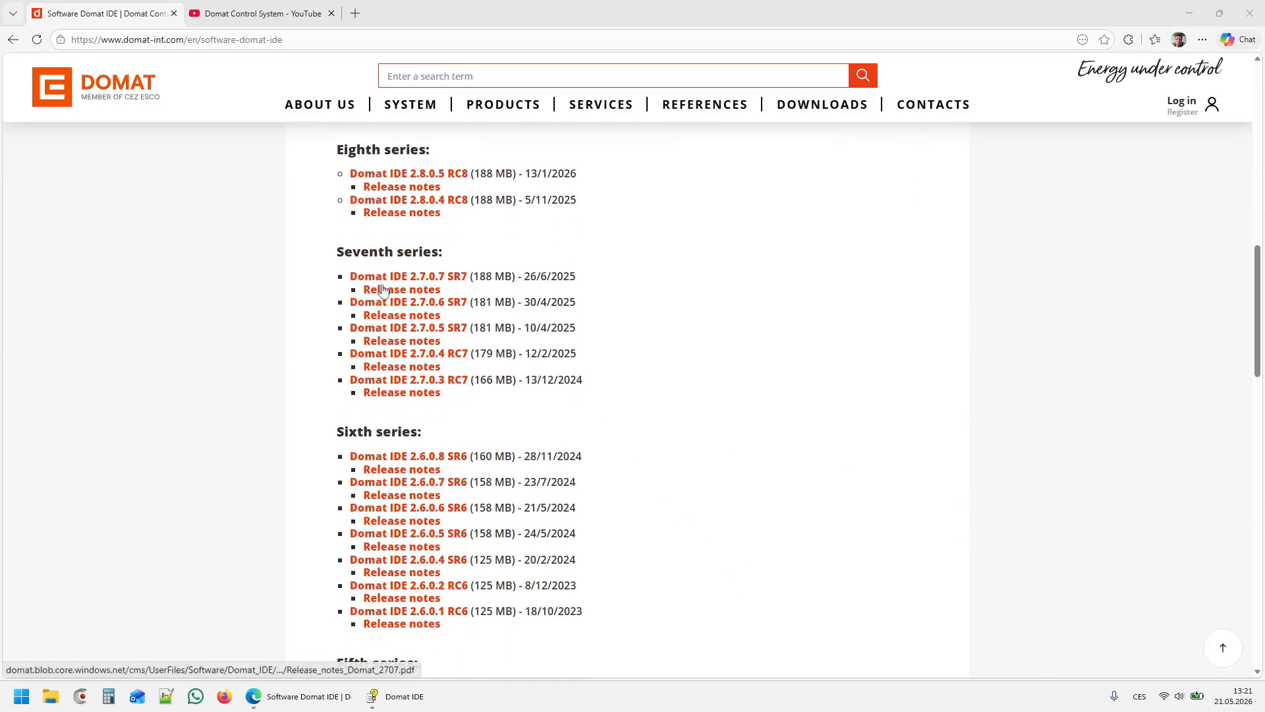
Open the release notes for Domat IDE 2.7.0.7 SR7, read the compatibility and fixed bugs sections, and leave the document.
left_click(367, 291)
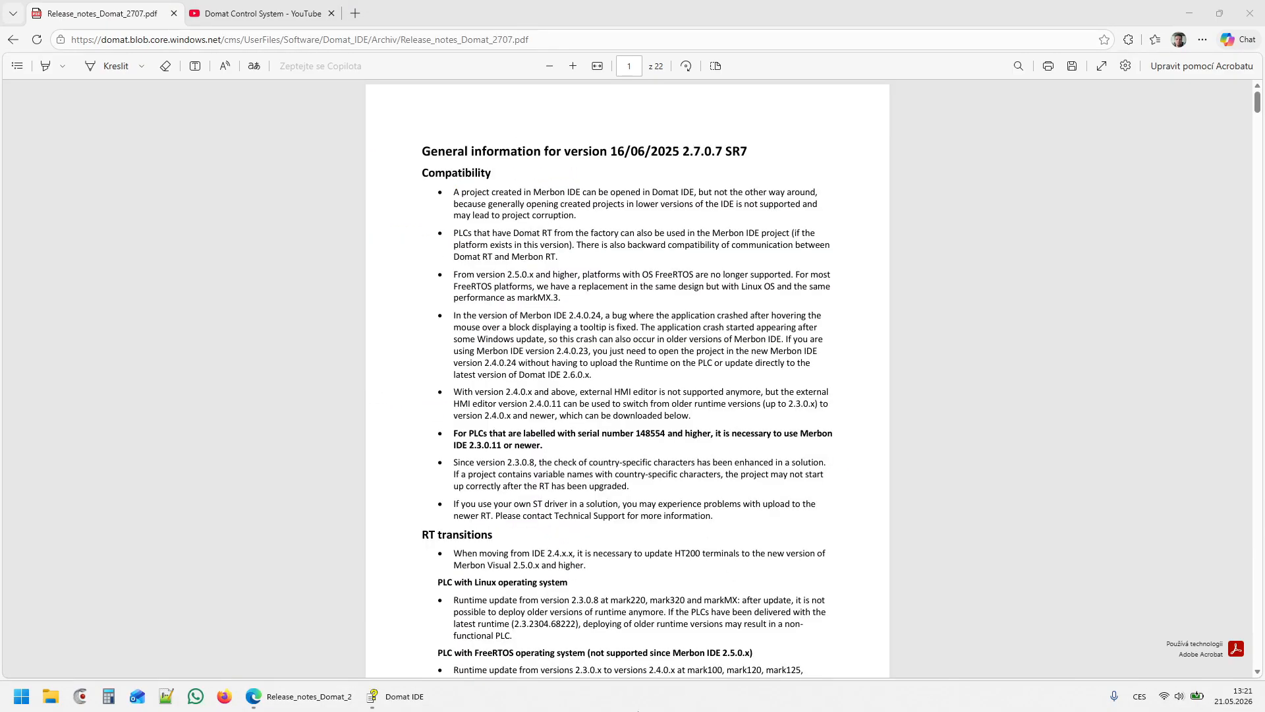
scroll(628, 379, "down", 15)
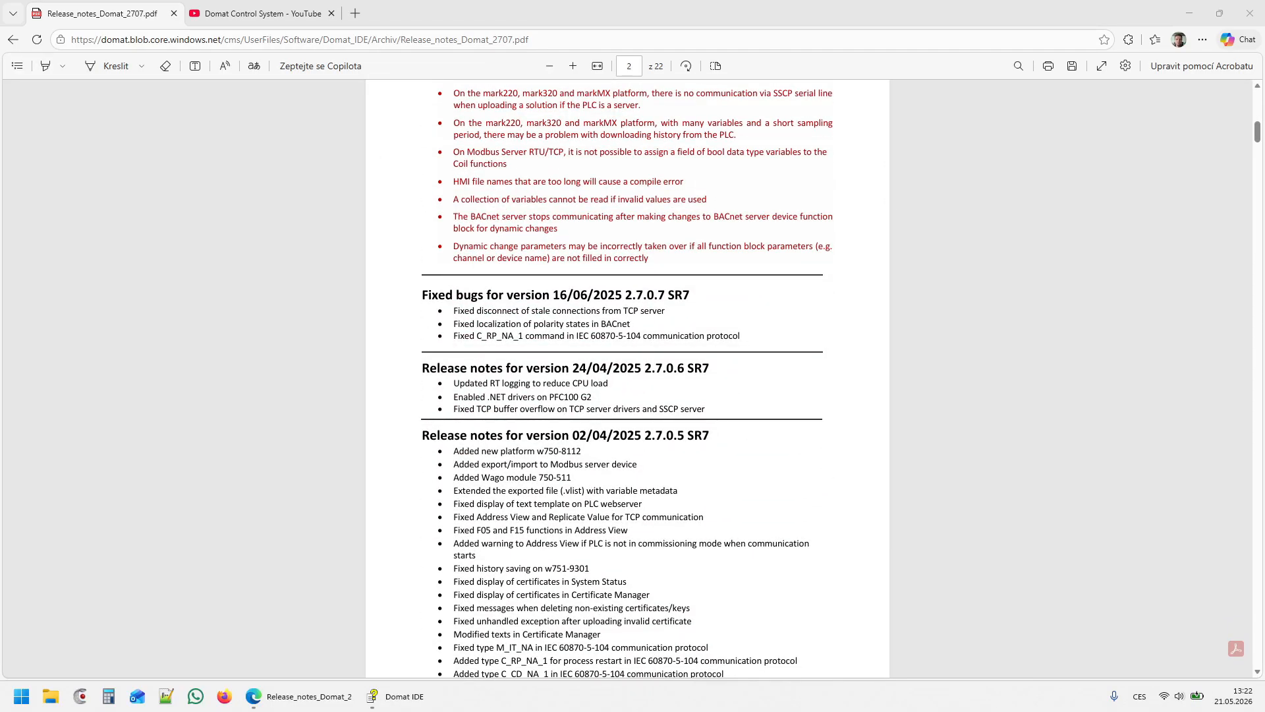
key("alt+Left")
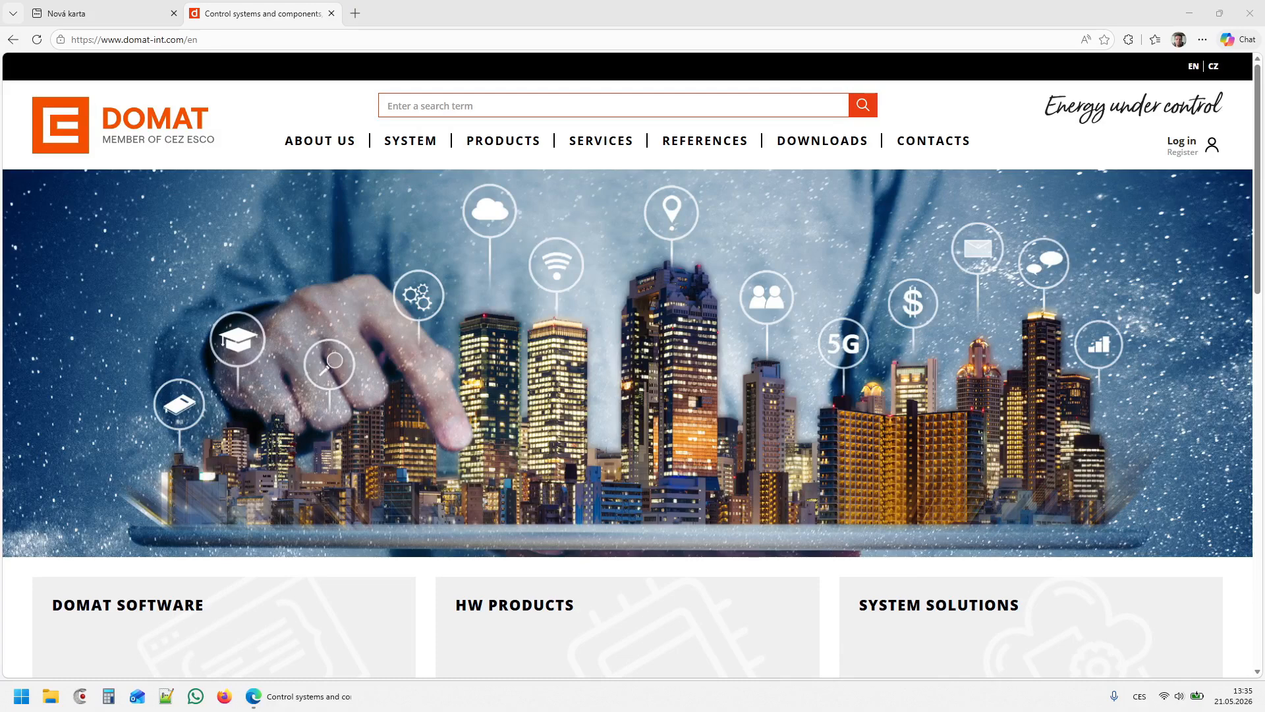
Open the Mark and wall process stations page of the Domat website and look over both station families.
mouse_move(521, 141)
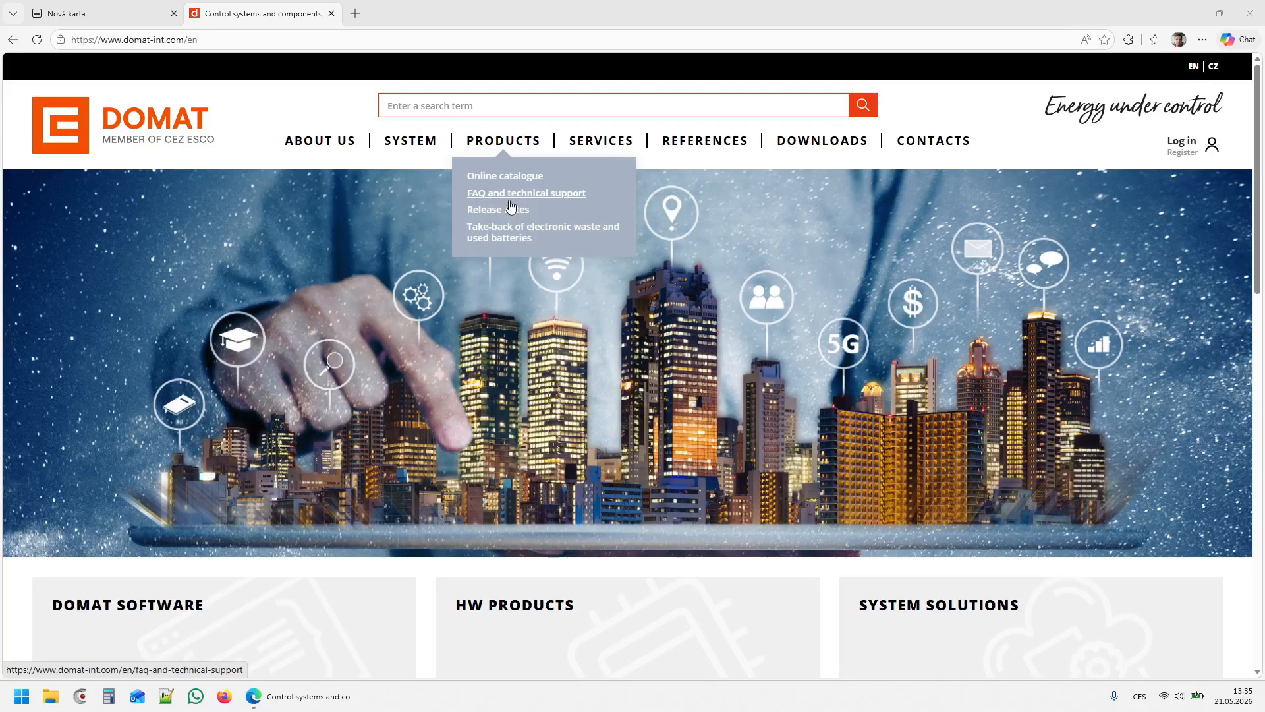
mouse_move(410, 140)
left_click(596, 177)
scroll(604, 383, "down", 4)
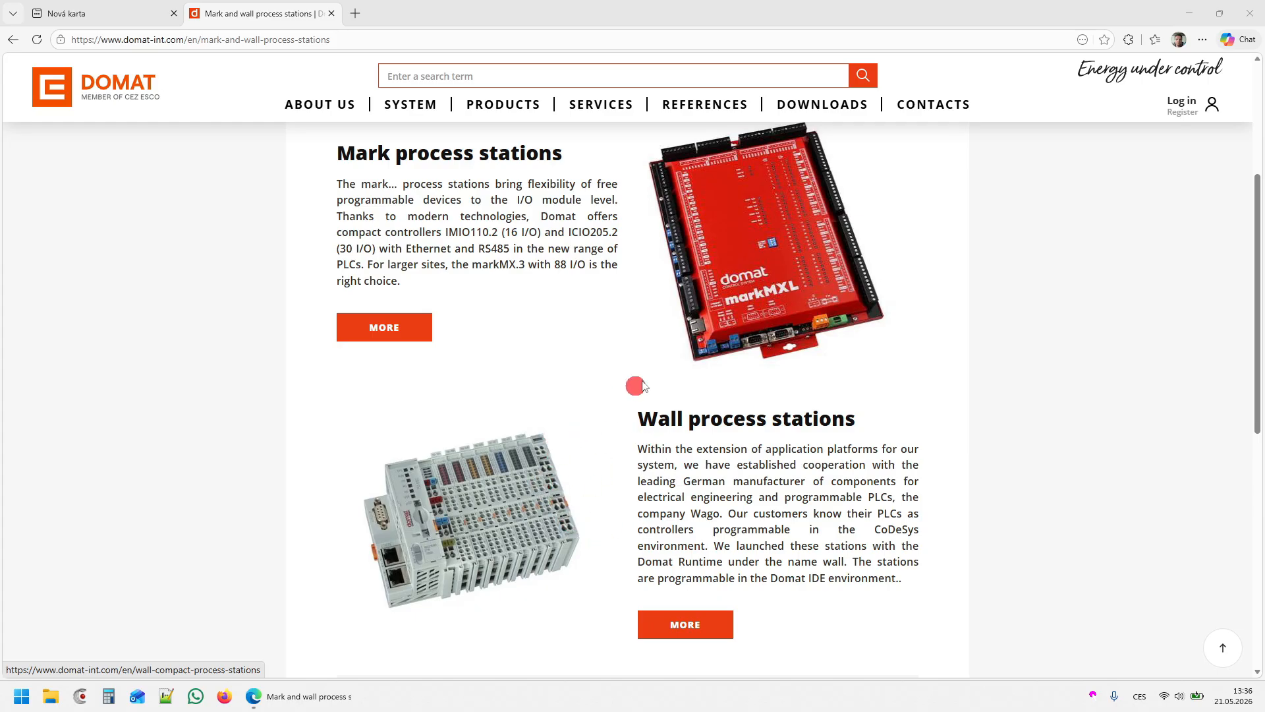
Open the Mark process stations page and examine the table comparing the controllers' inputs, outputs and ports.
left_click(743, 257)
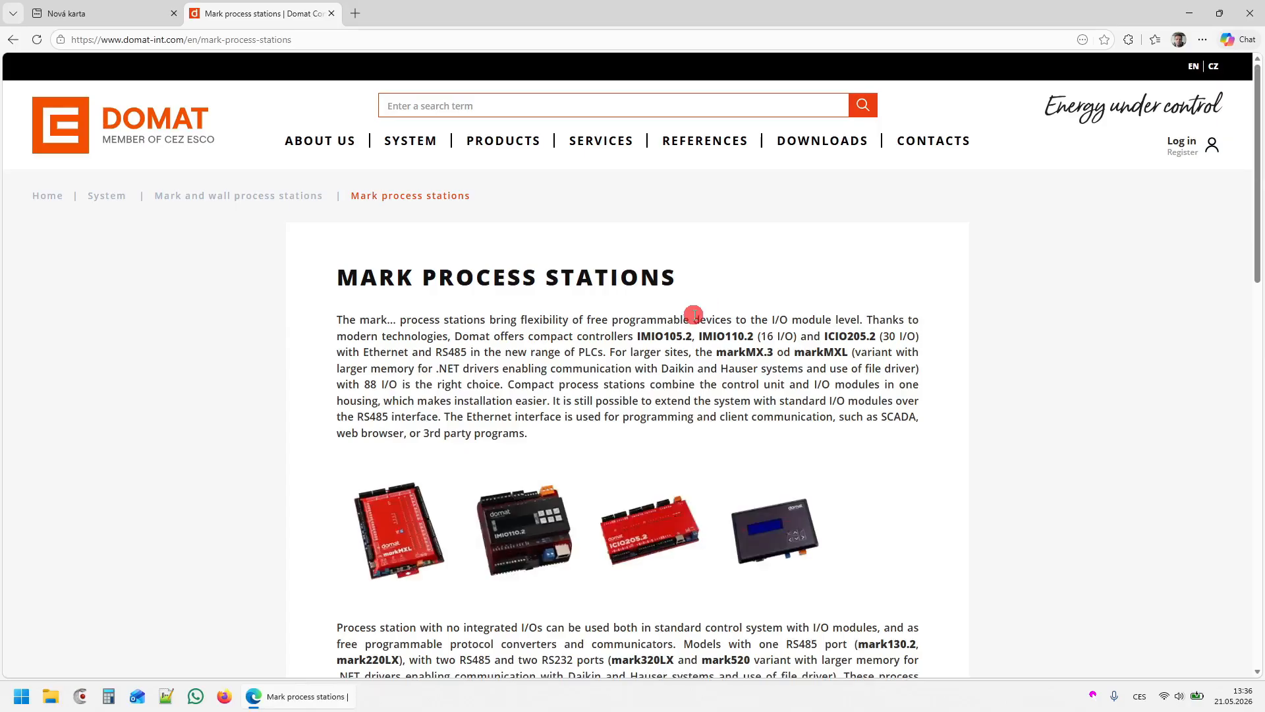
scroll(628, 363, "down", 6)
scroll(630, 362, "down", 2)
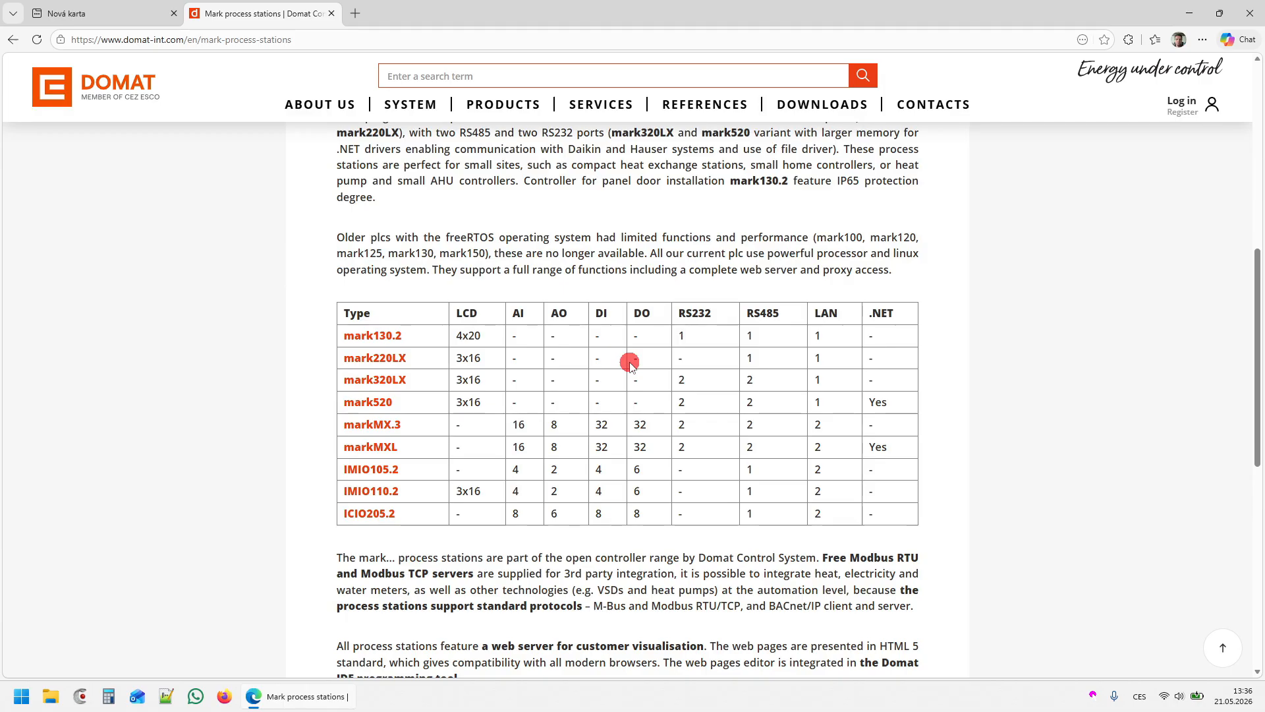
scroll(702, 427, "down", 6)
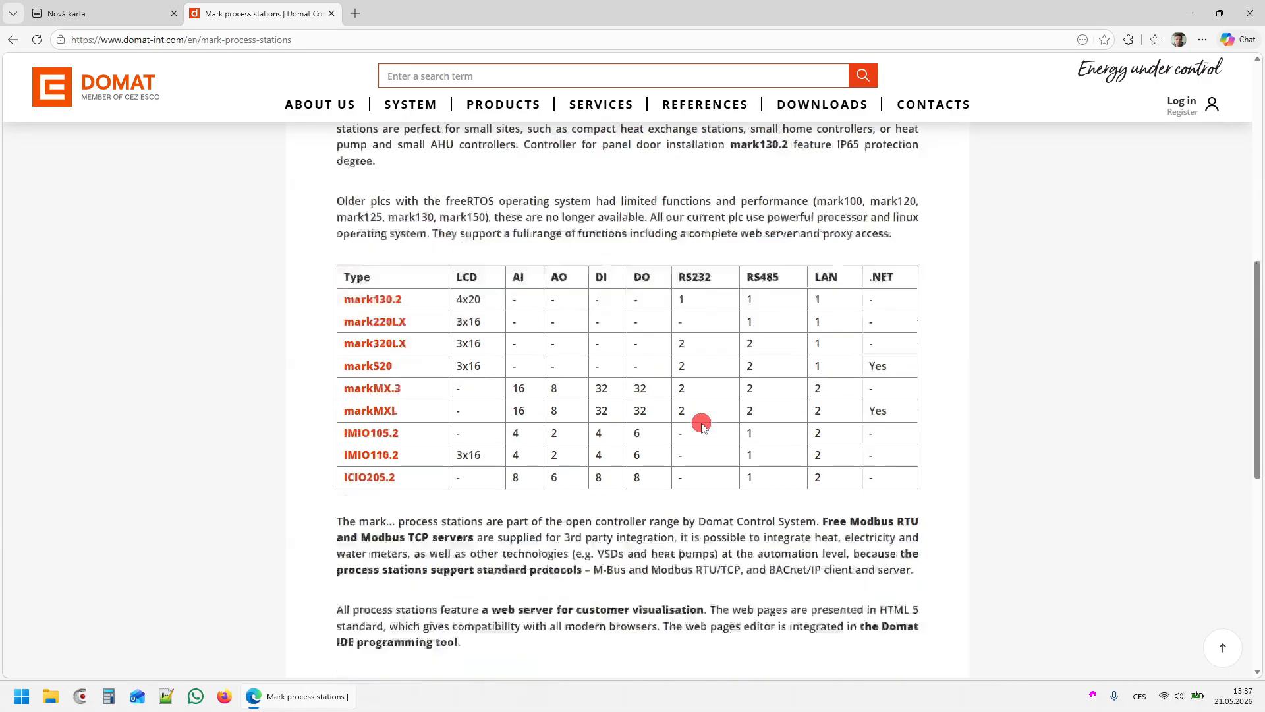
Open the page on hardware platform properties with Domat Runtime, examine its PLC table, and highlight the rows from mark100 to mark130.
left_click(504, 429)
scroll(505, 430, "down", 2)
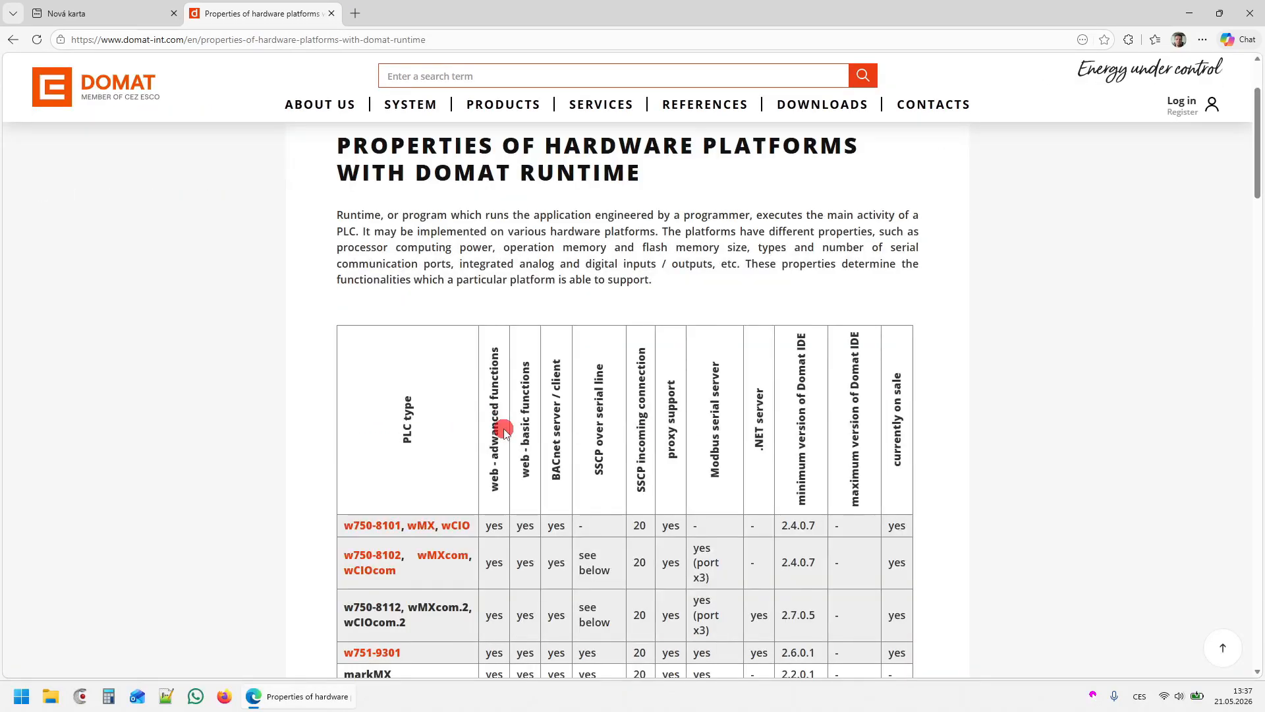
scroll(504, 430, "down", 3)
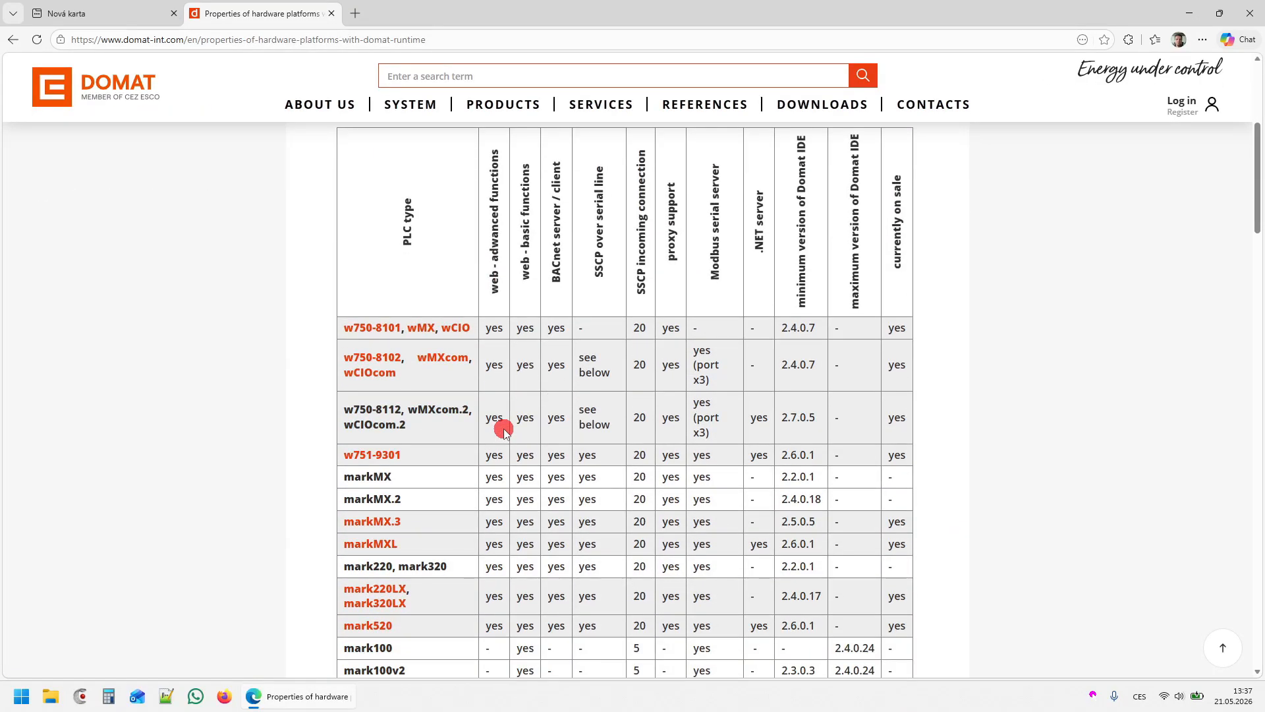
scroll(504, 434, "up", 1)
scroll(505, 434, "down", 1)
scroll(503, 430, "down", 4)
left_click_drag(342, 384, 771, 454)
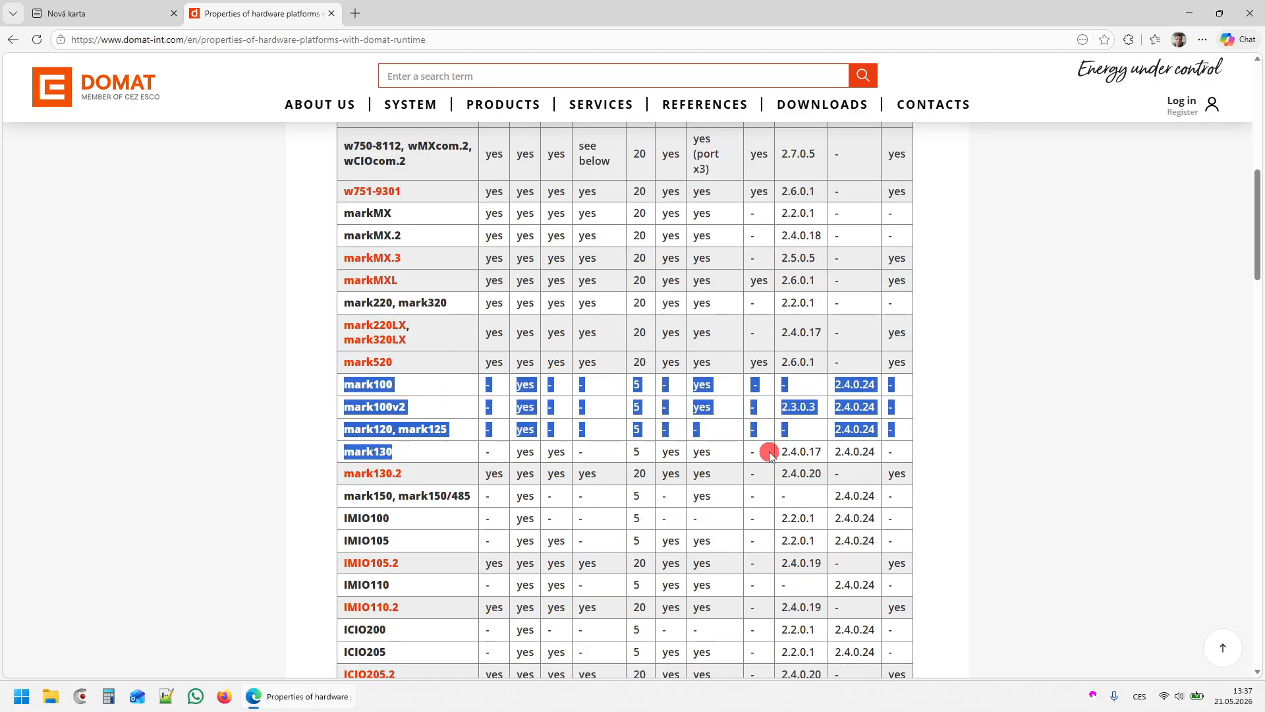
scroll(771, 455, "up", 4)
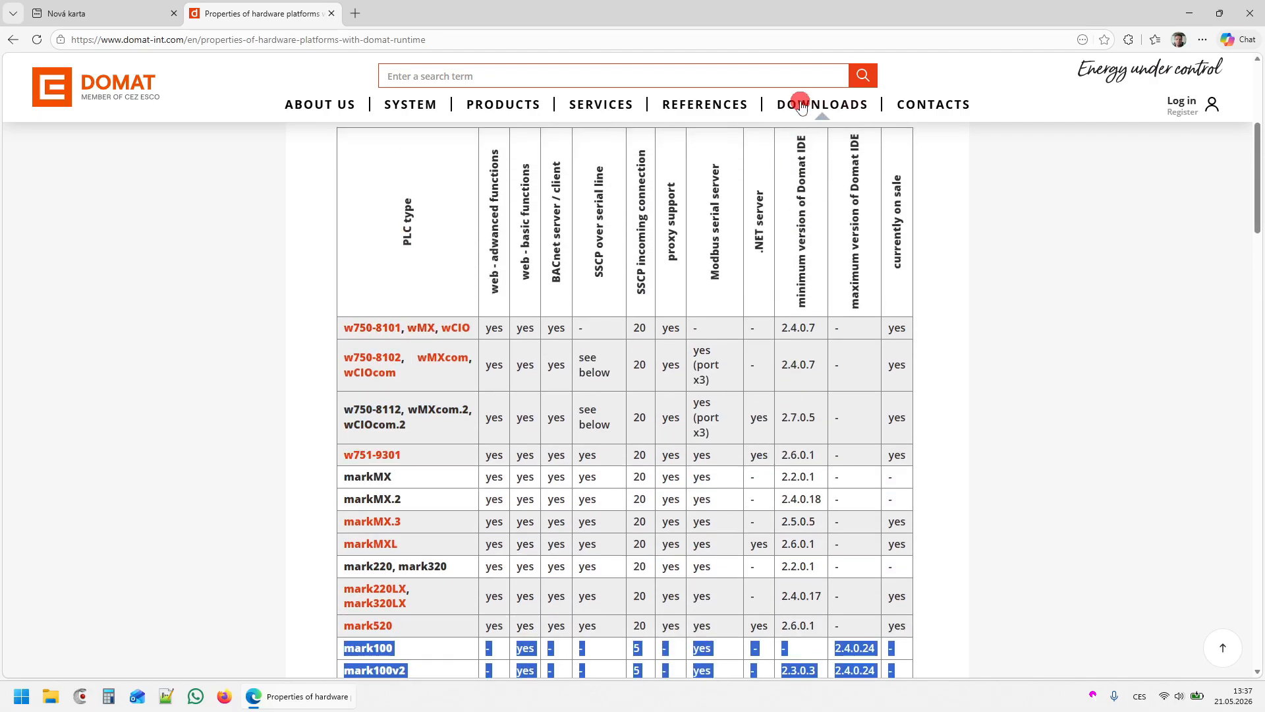
Open the Wall compact process stations page from the Mark and wall process stations overview and examine its model table.
left_click(864, 313)
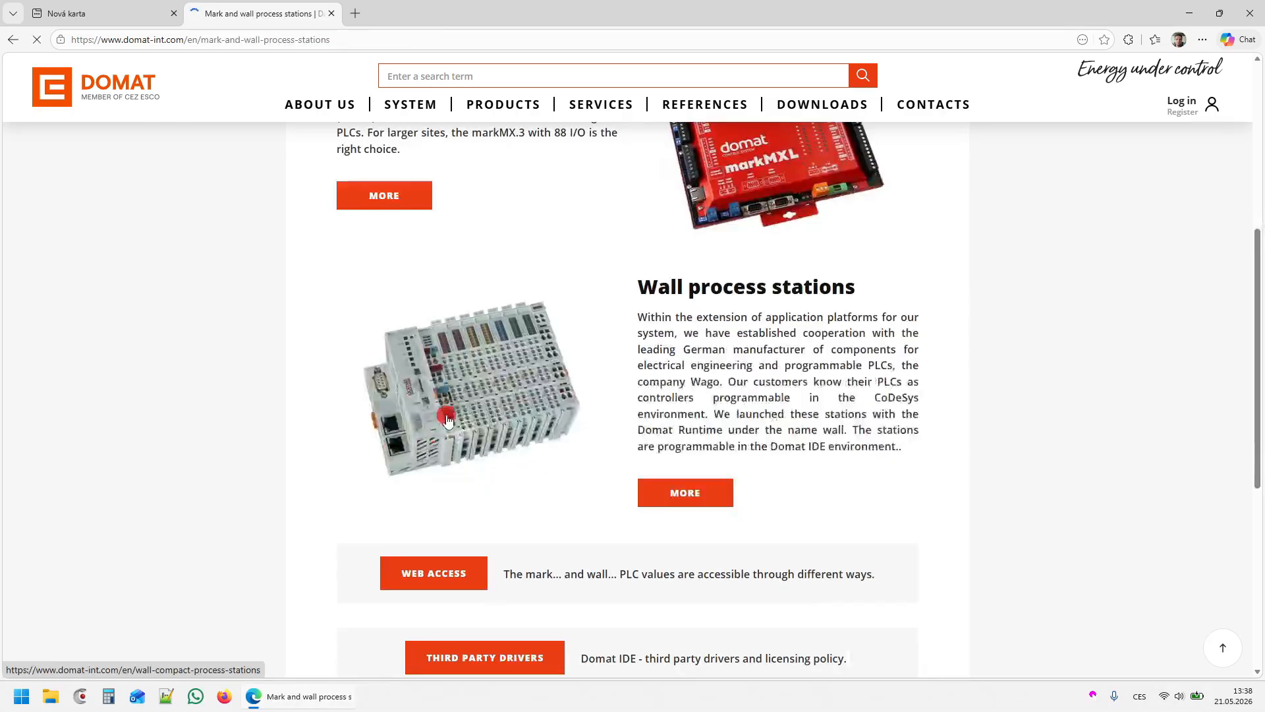
left_click(445, 415)
scroll(610, 423, "down", 2)
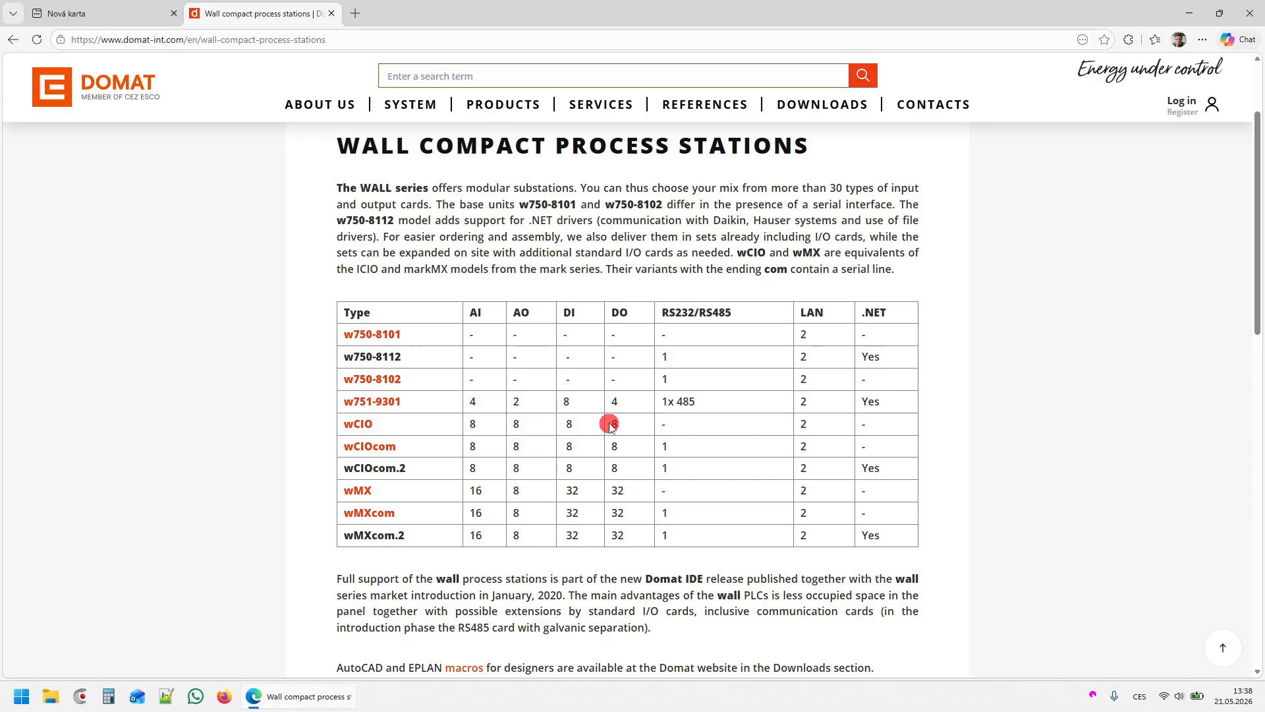
View the product pages of the w750-8101, w750-8102 and w751-9301 in turn, returning to the wall stations table after each.
left_click(369, 335)
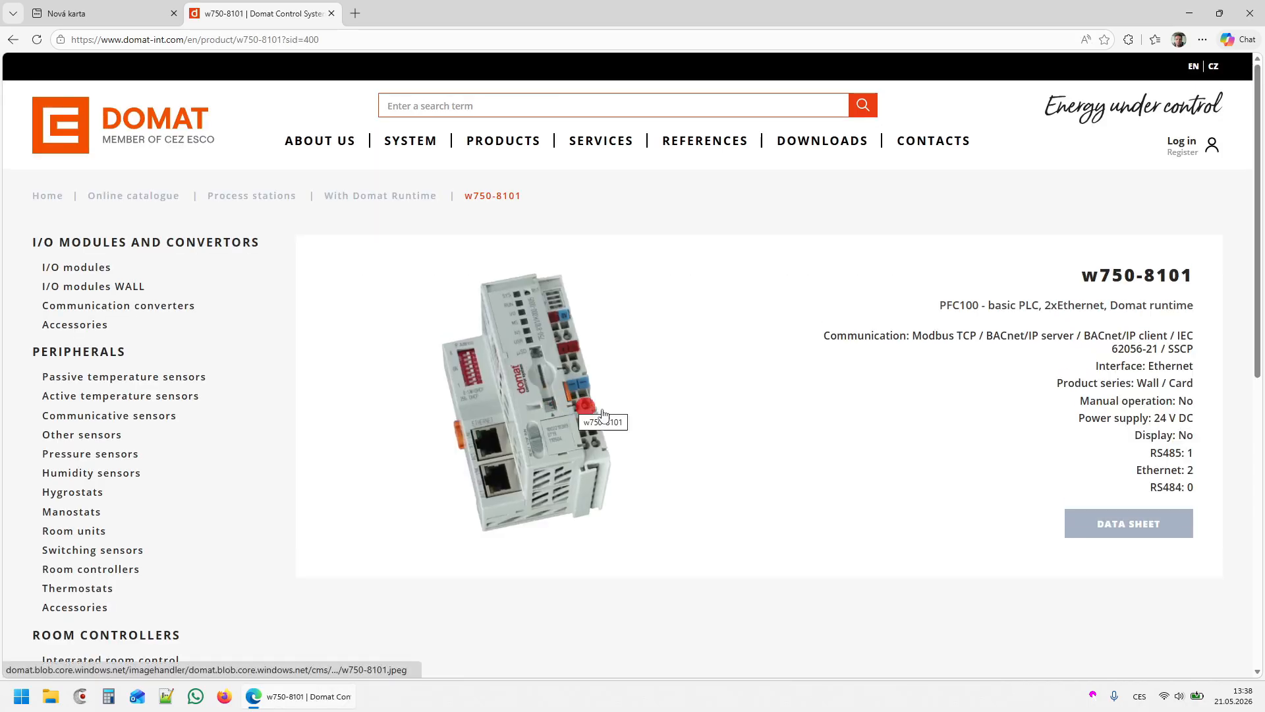
key("alt+Left")
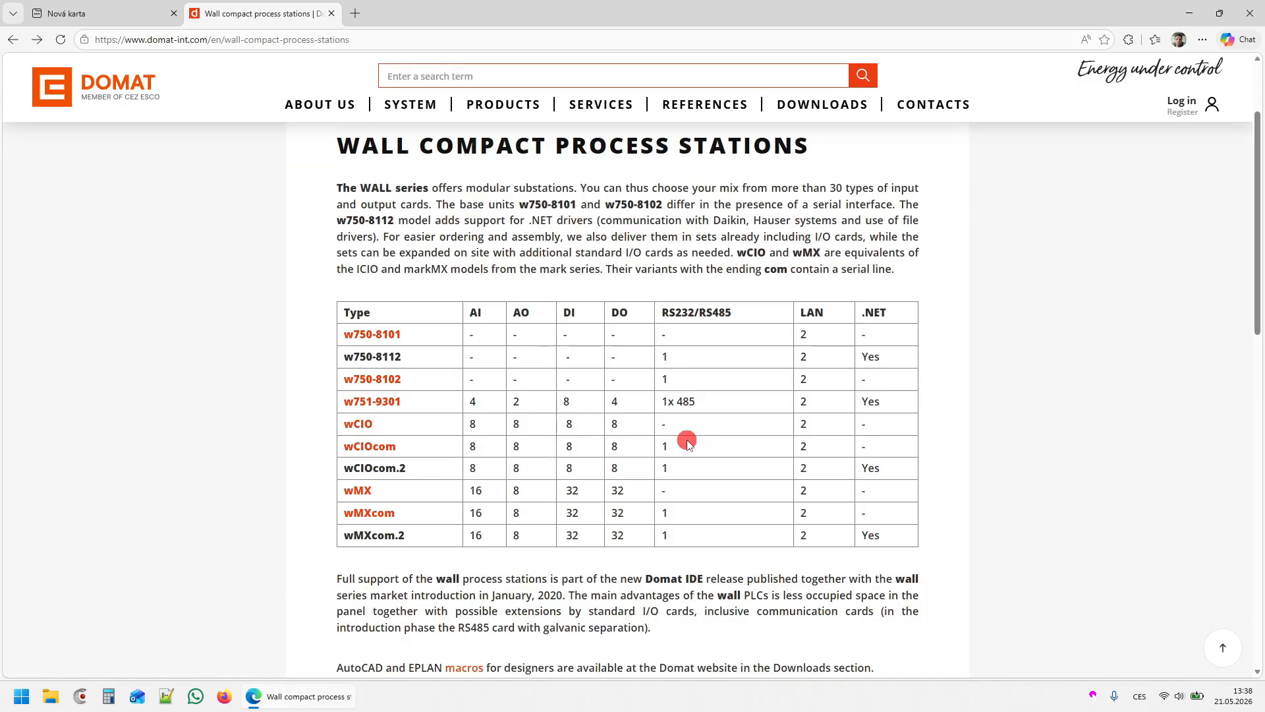
left_click(376, 388)
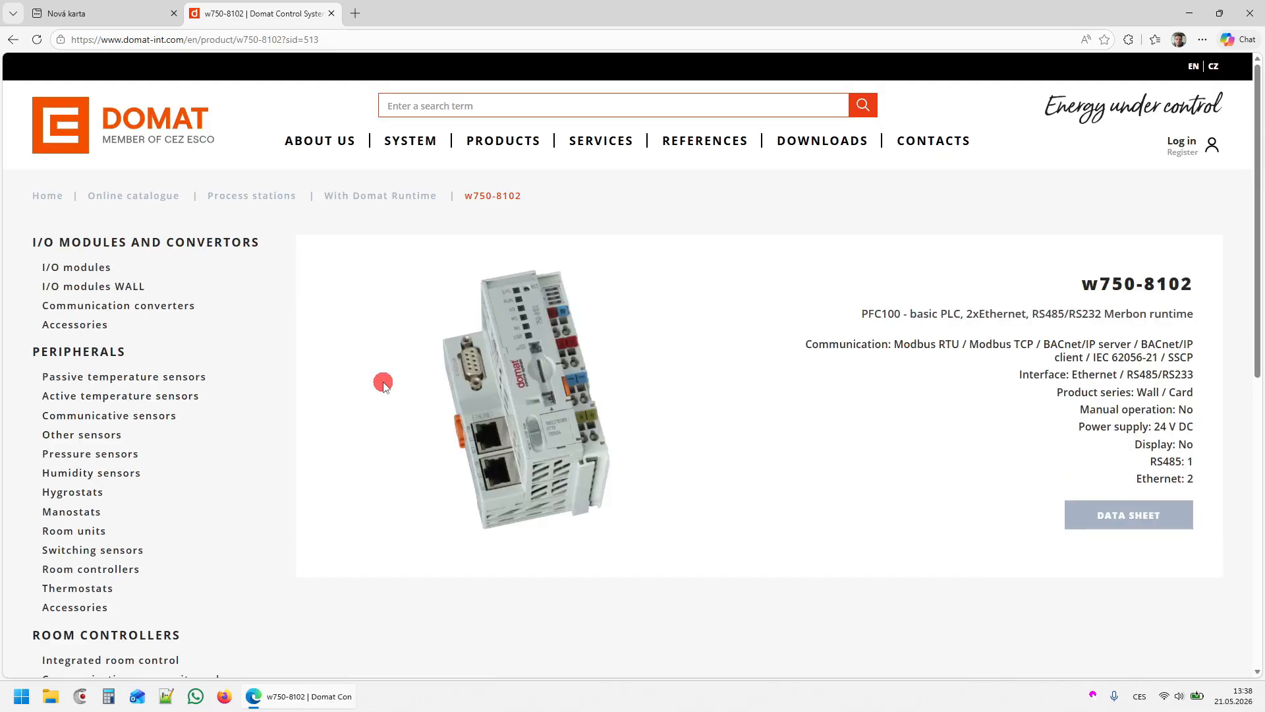
key("alt+Left")
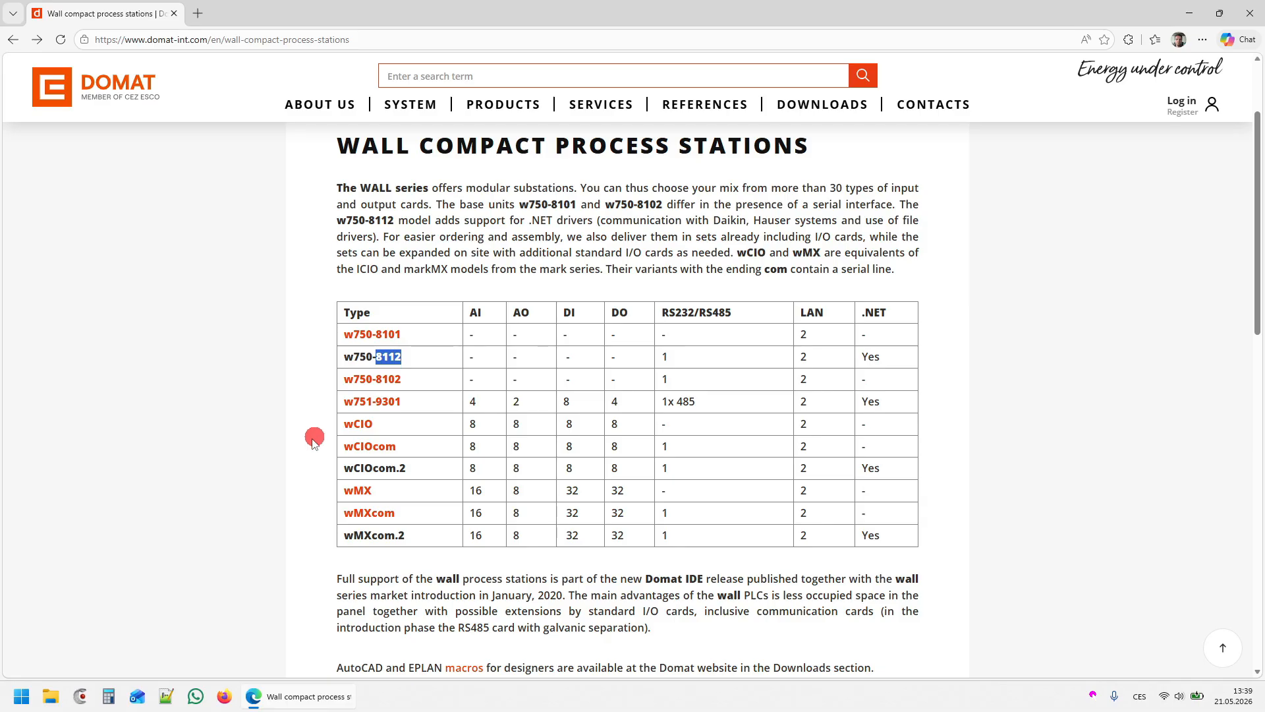
left_click(381, 404)
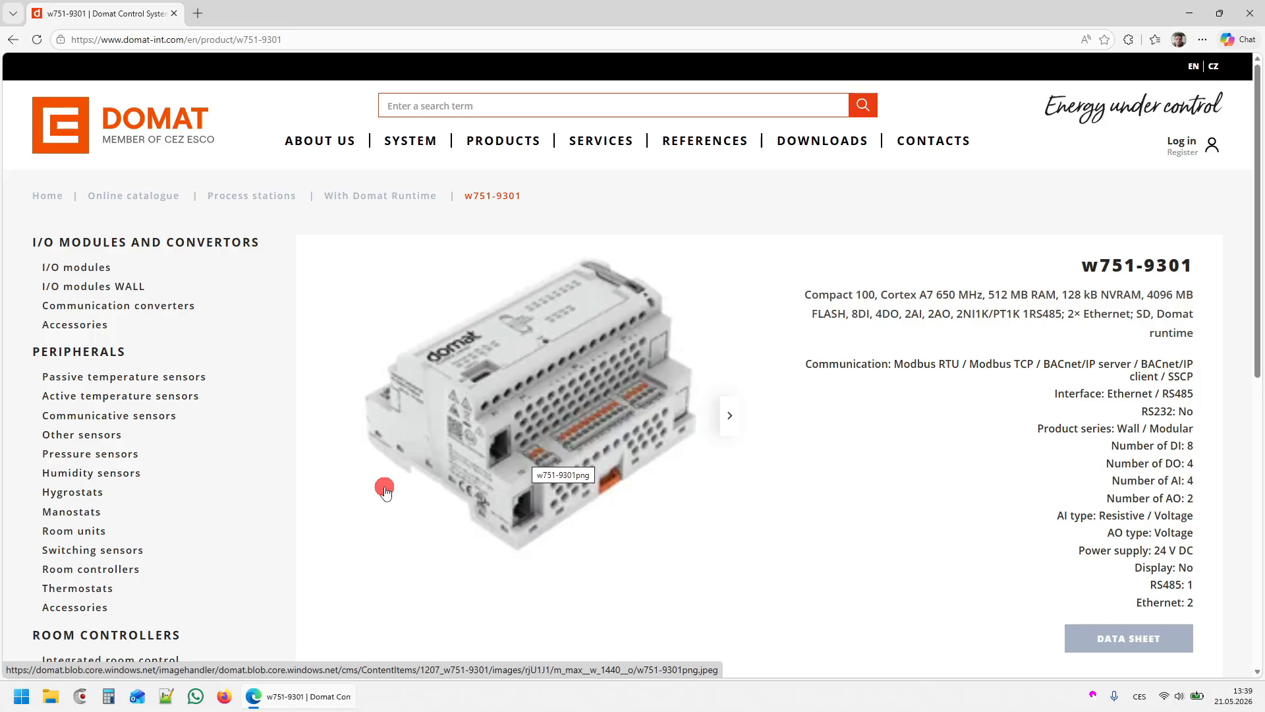
key("alt+Left")
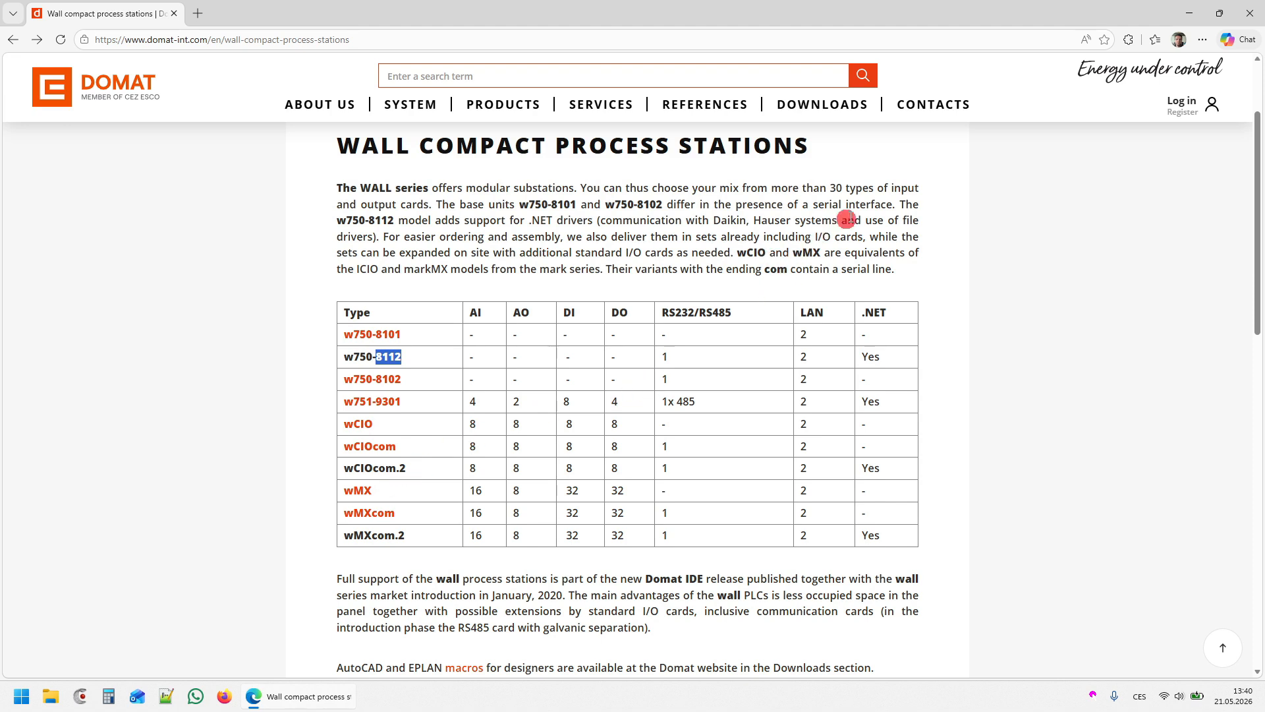
Minimize the browser and launch Domat IDE version 2.8.0.7 from the desktop.
left_click(1203, 23)
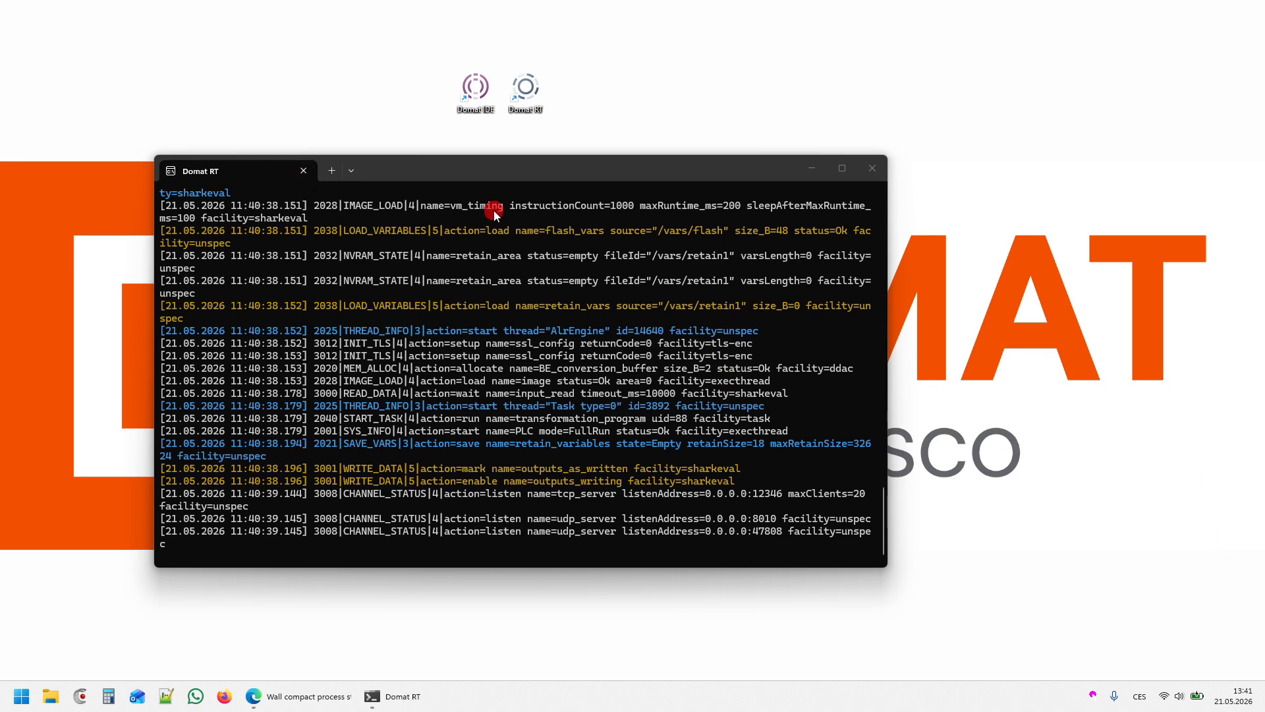
double_click(475, 89)
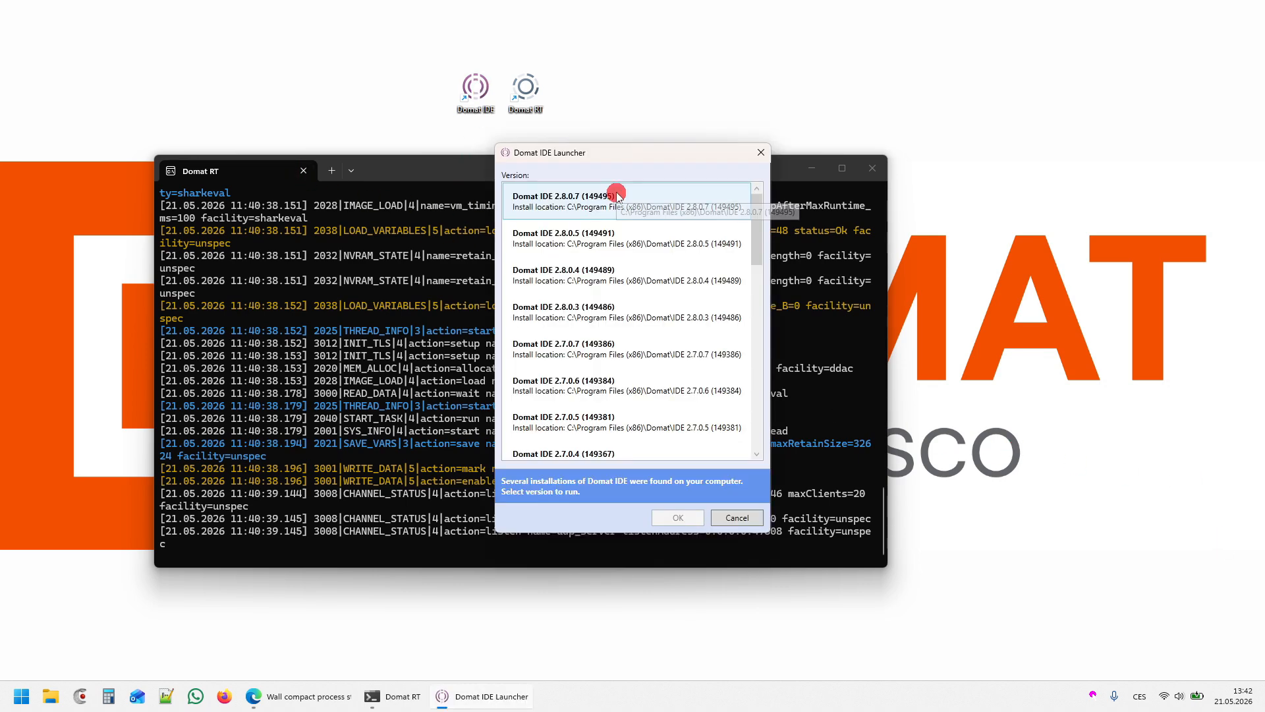
left_click(686, 520)
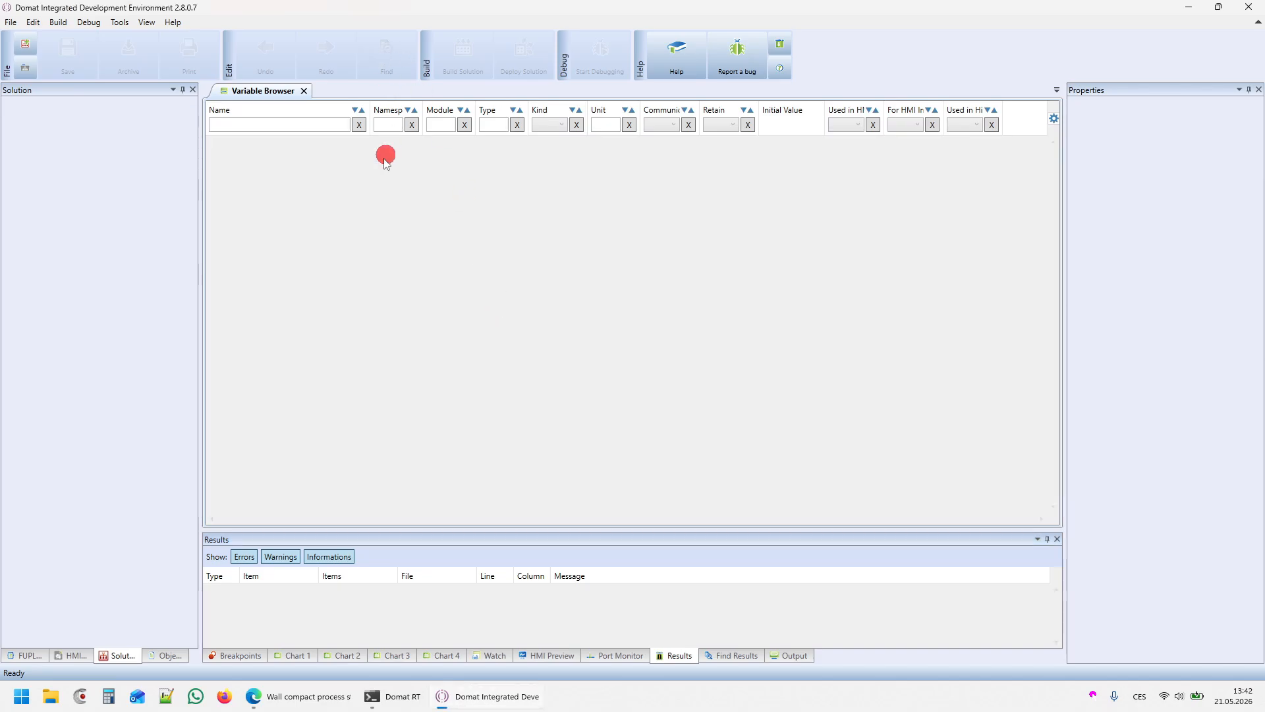
Switch the IDE to the dark colour theme in its settings, keeping English as the language.
left_click(107, 22)
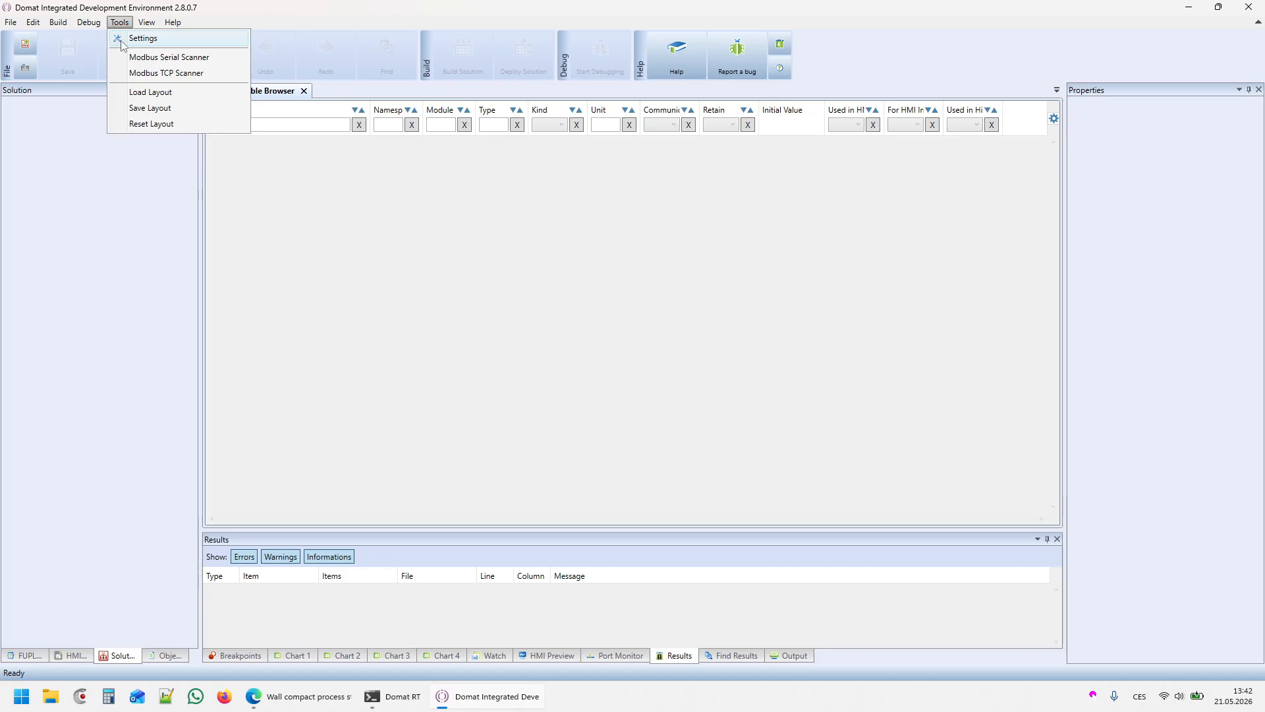
left_click(141, 36)
left_click(654, 286)
left_click(656, 284)
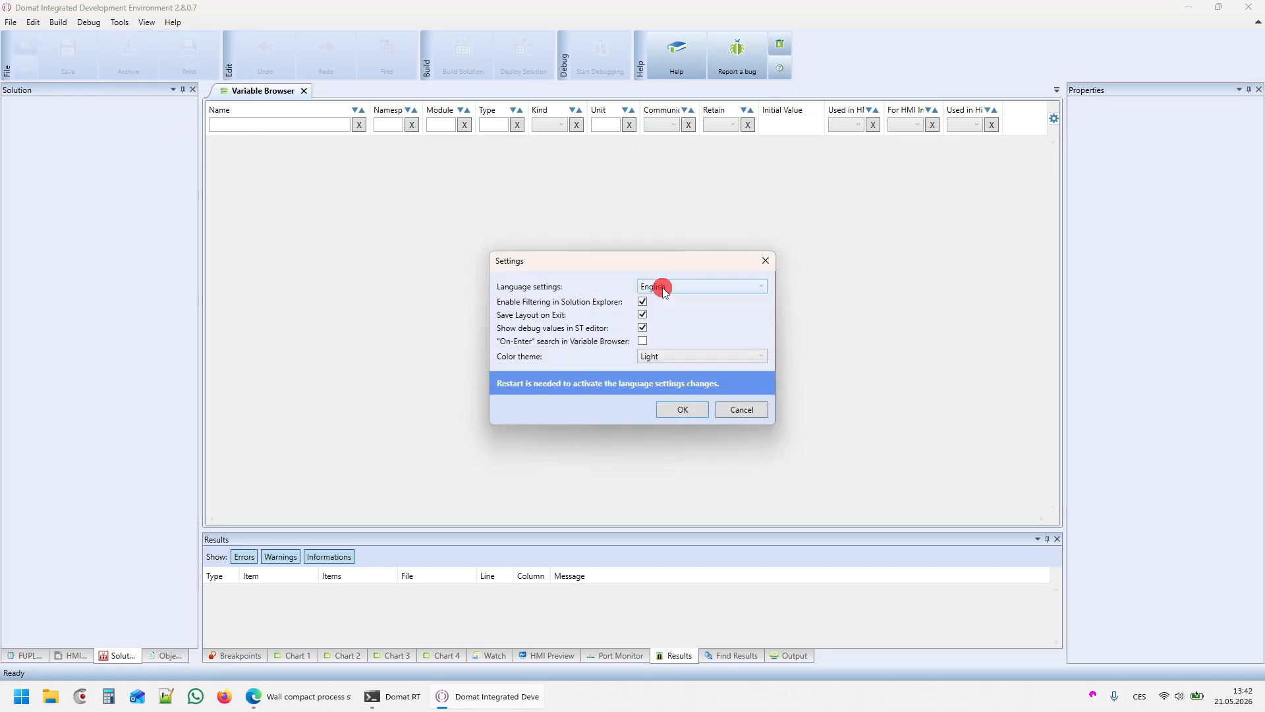
left_click(663, 358)
left_click(663, 372)
left_click(683, 409)
Set the IDE's colour theme back to Light.
left_click(117, 21)
left_click(129, 38)
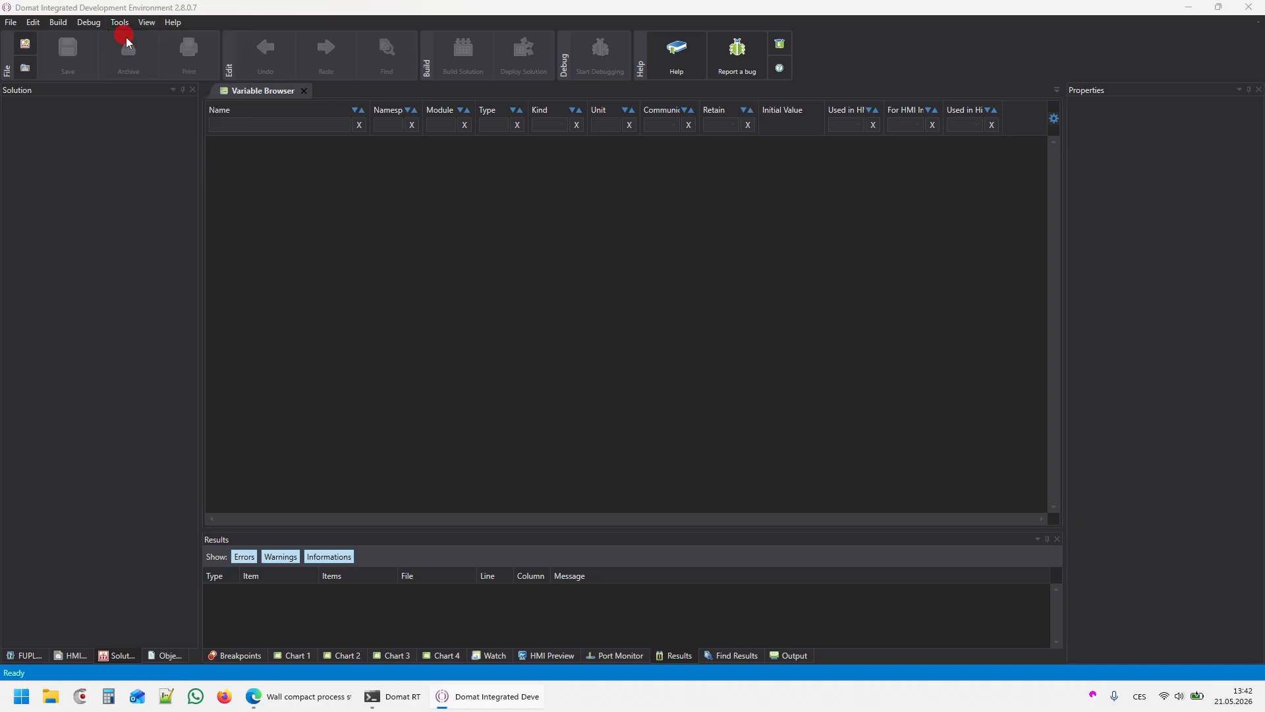
left_click(675, 356)
left_click(670, 384)
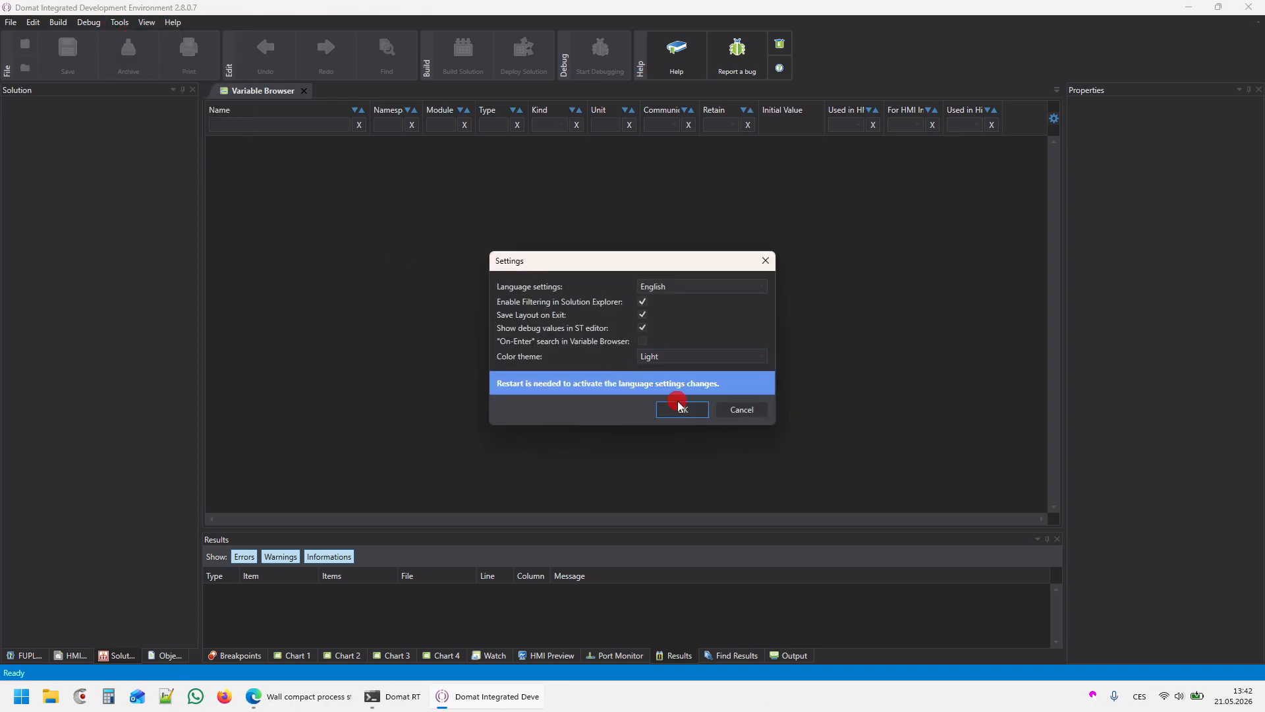
left_click(679, 407)
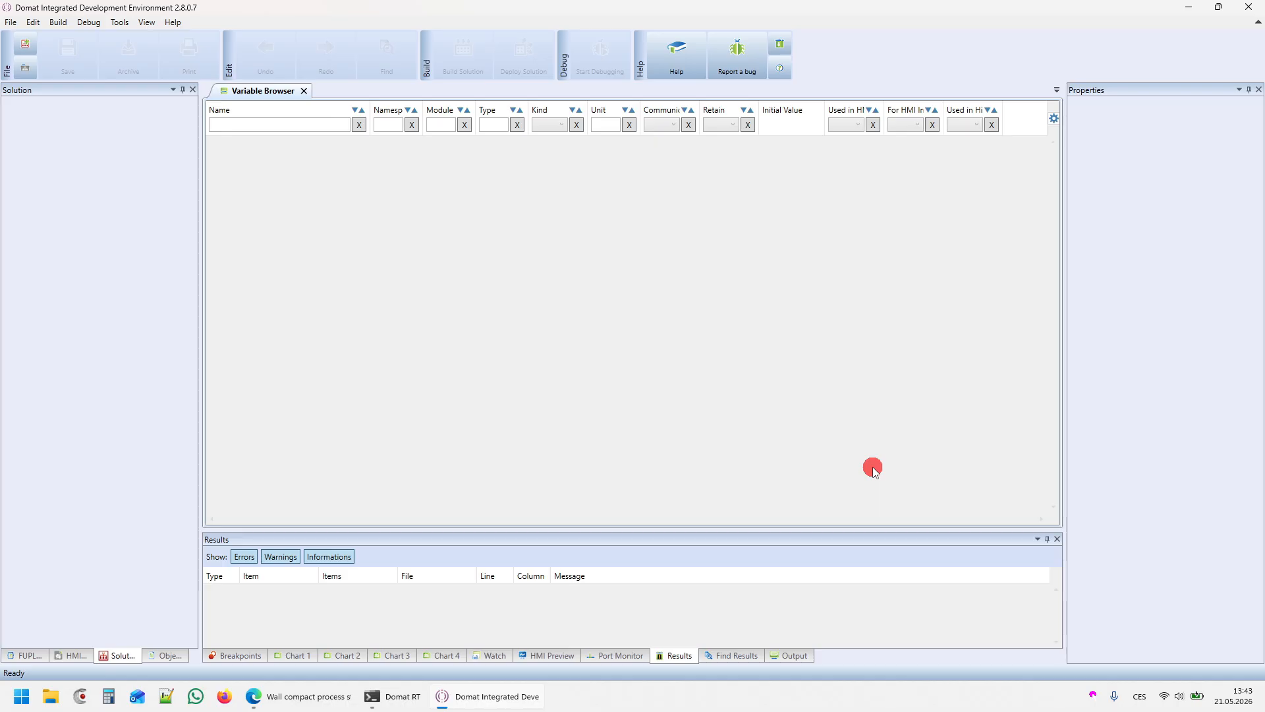
Create a new solution named sample in the Documents folder and open it in Simple Mode.
left_click(10, 19)
left_click(36, 38)
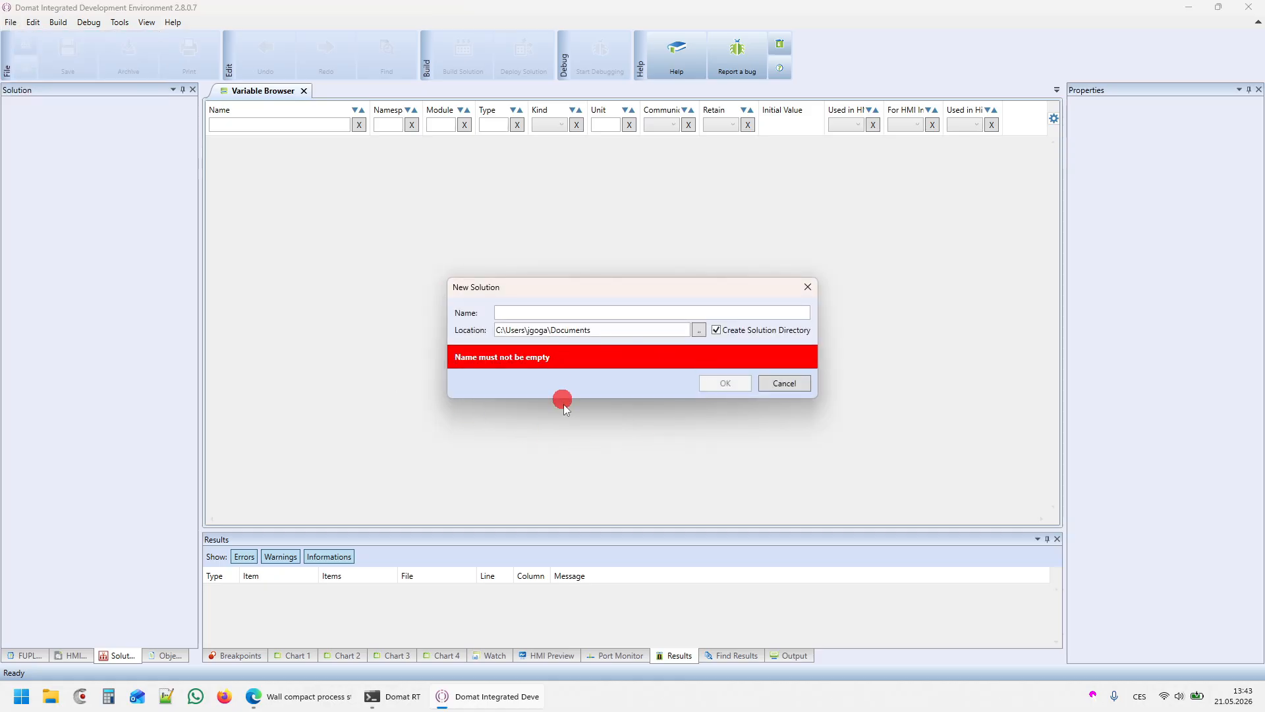
type("sample")
key("Return")
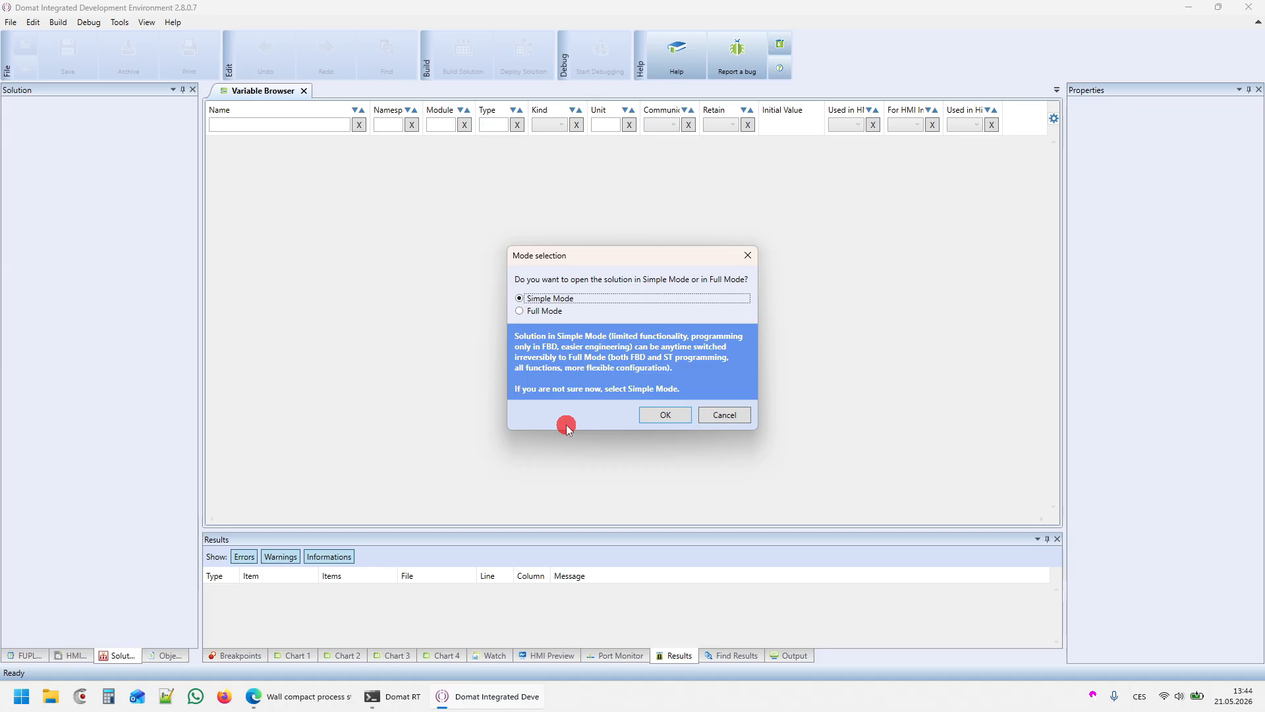
left_click(664, 413)
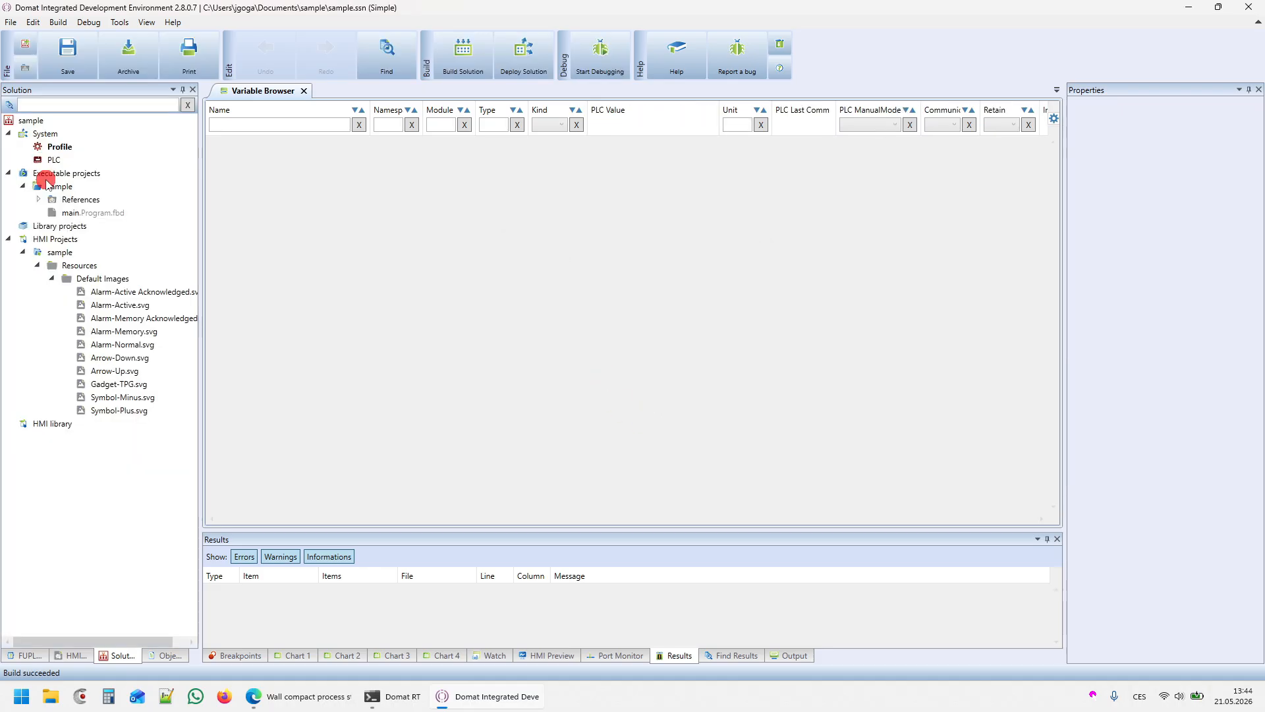
Check the sample solution's option for switching to Full Mode, then display the properties of the PLC.
right_click(31, 121)
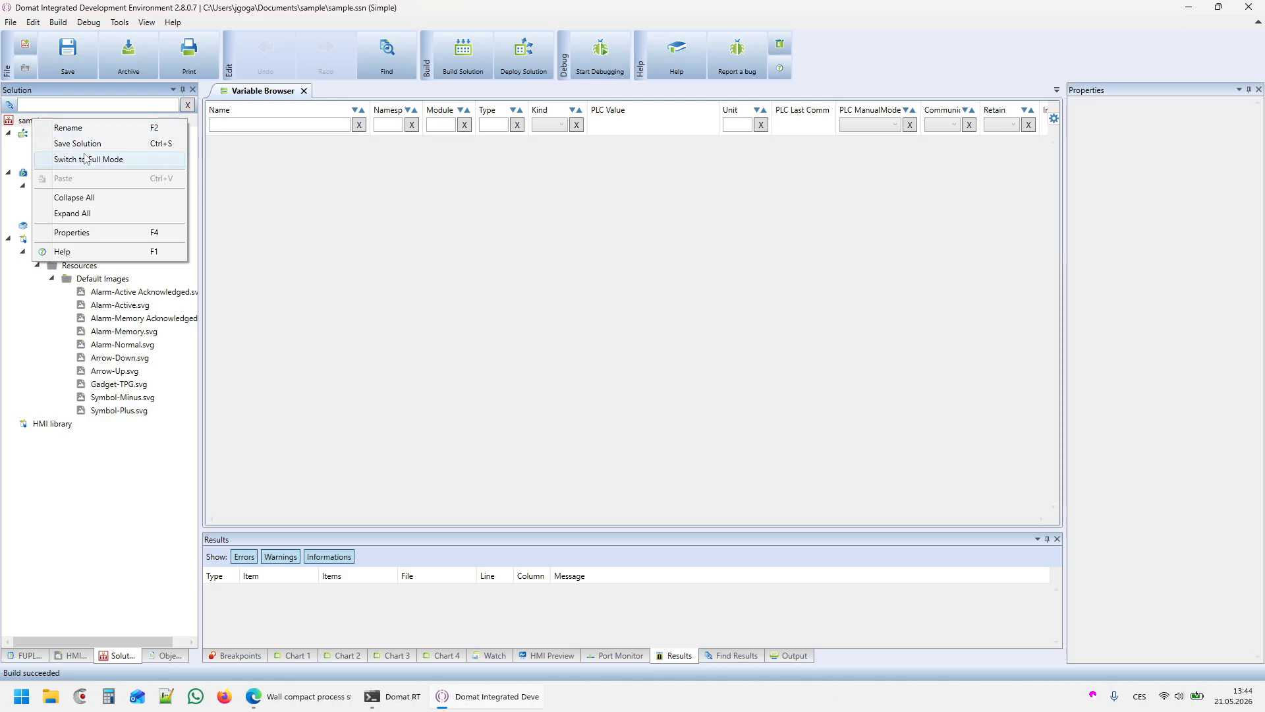
left_click(305, 323)
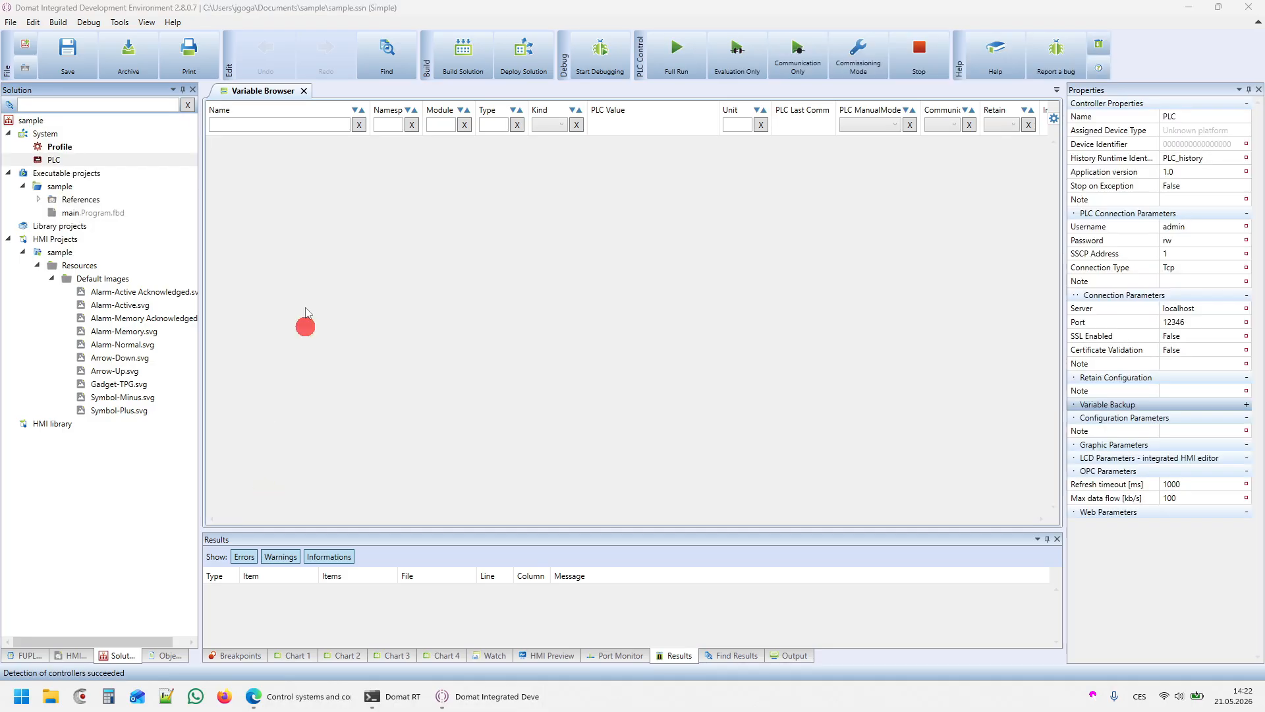
left_click(112, 277)
left_click(49, 160)
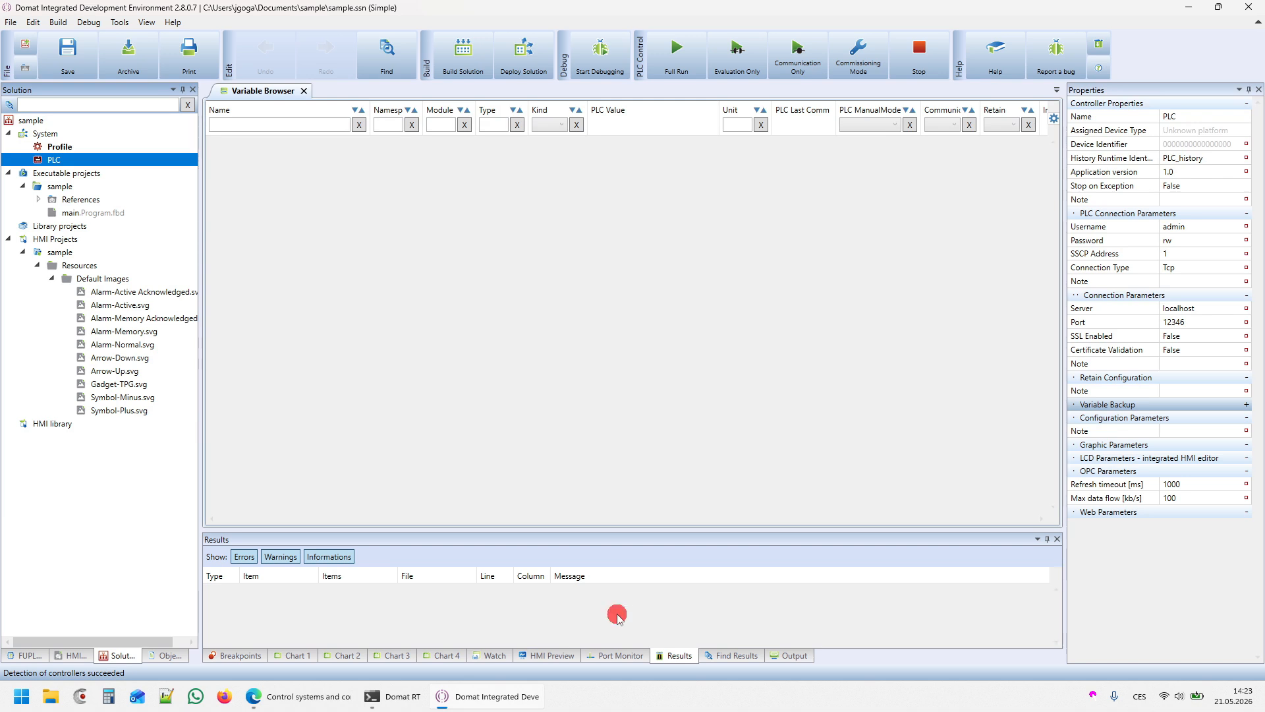
Look through the Port Monitor, Chart 4, Output, Find Results and Results panes.
left_click(626, 657)
left_click(430, 657)
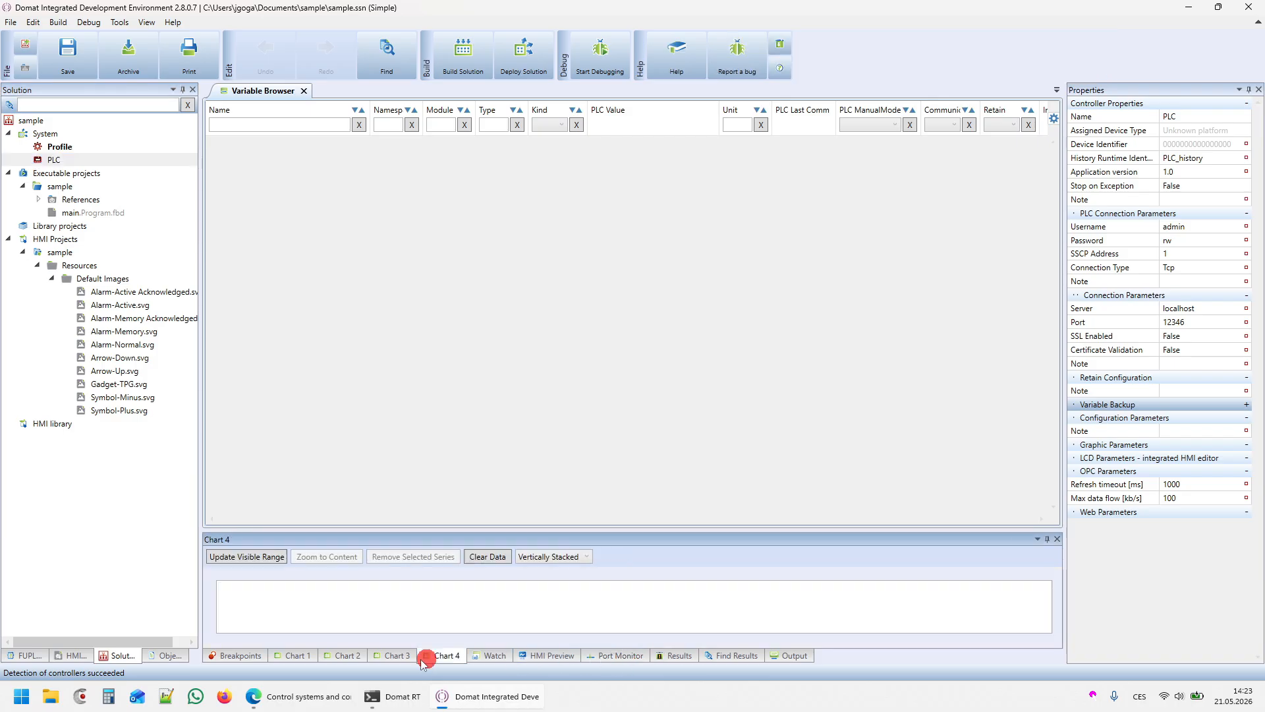
left_click(784, 656)
left_click(762, 656)
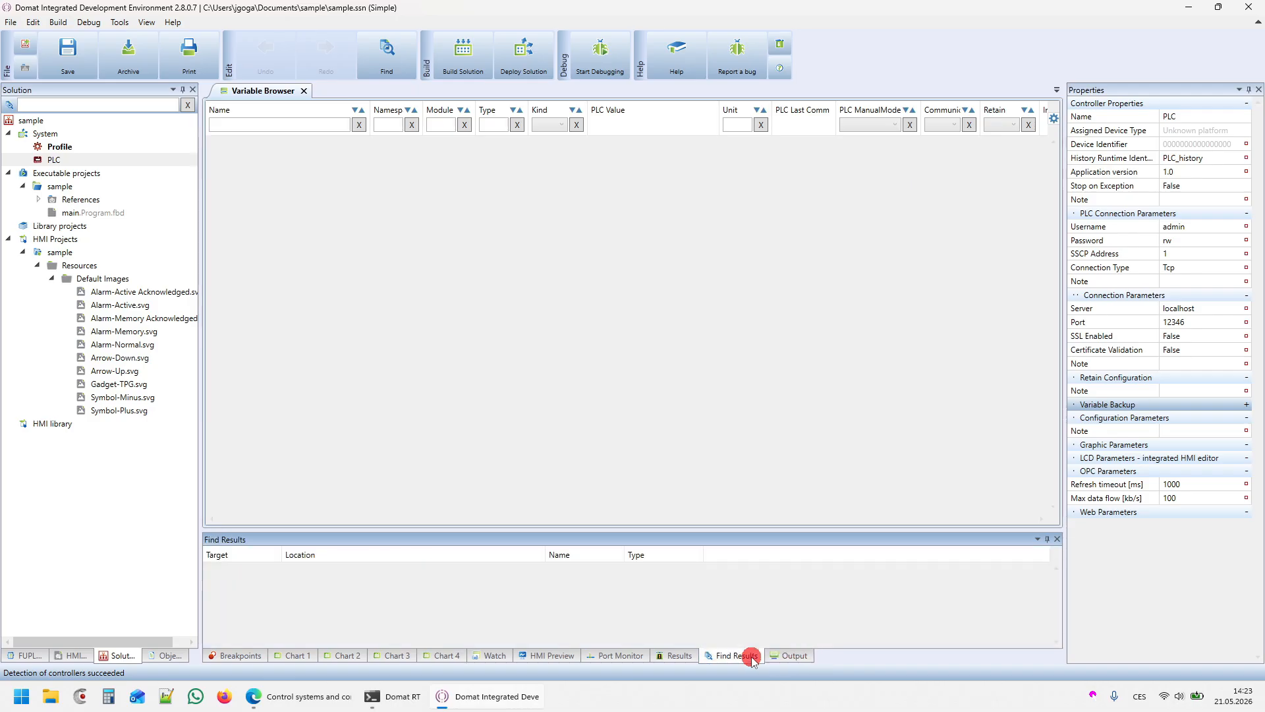
left_click(672, 656)
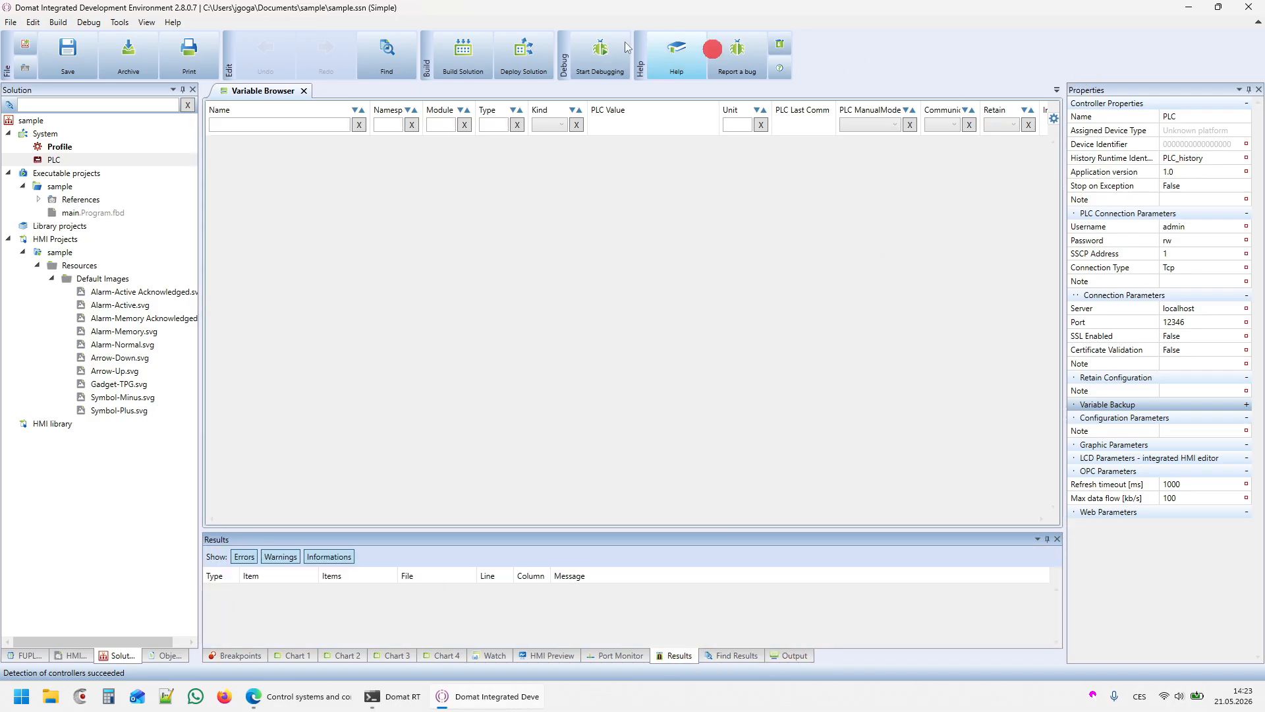
Close the Variable Browser, the Solution pane and one of the explorer panes docked with it.
left_click(303, 91)
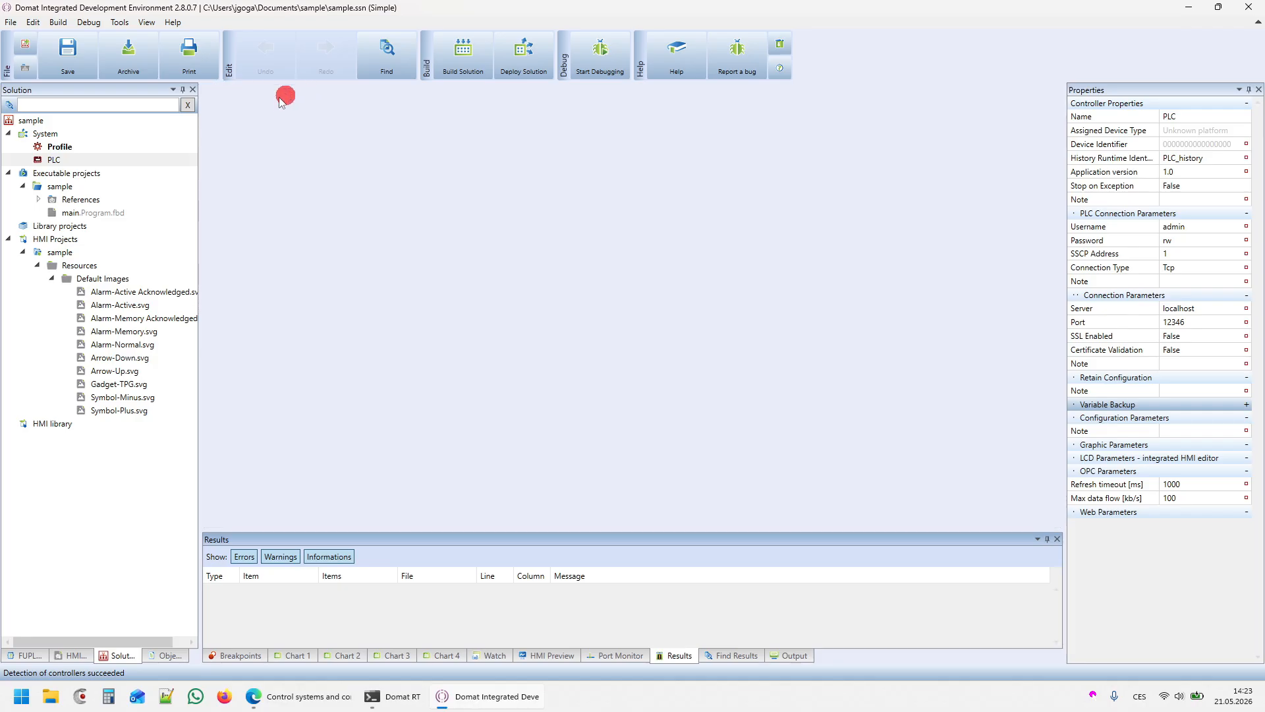
left_click(193, 89)
left_click(193, 90)
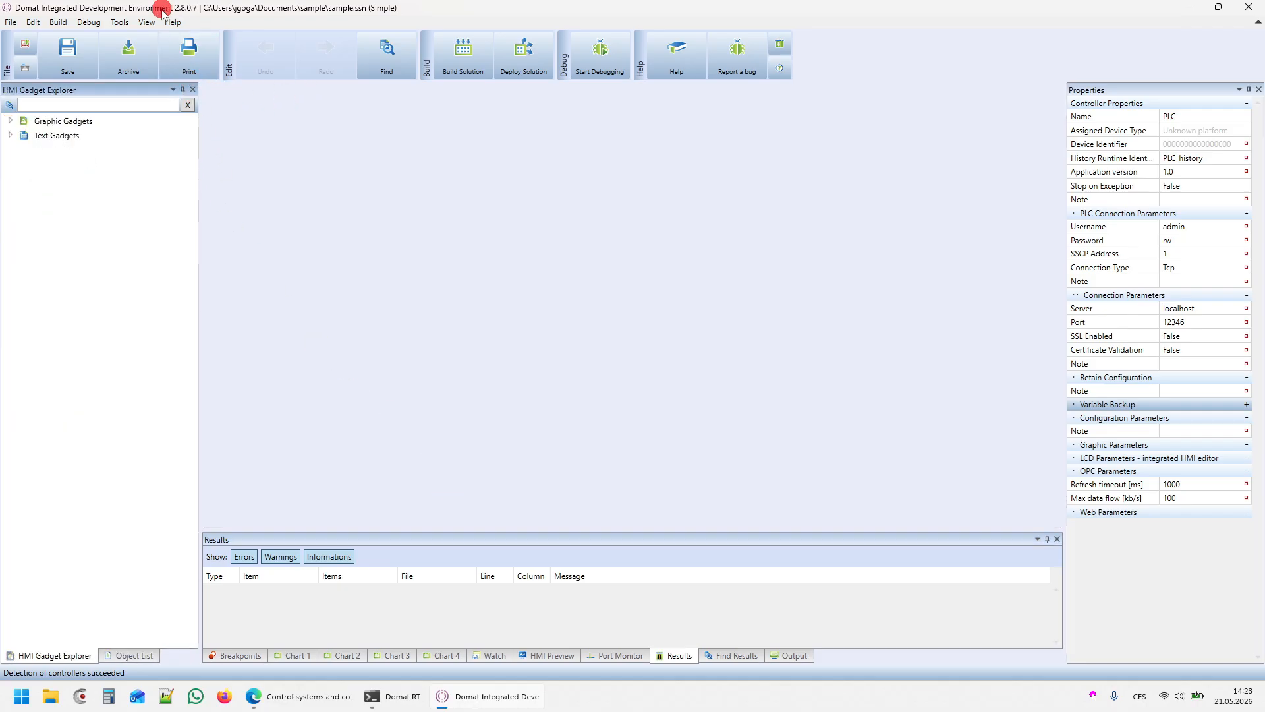
Reset the IDE's window layout to the default arrangement.
left_click(148, 22)
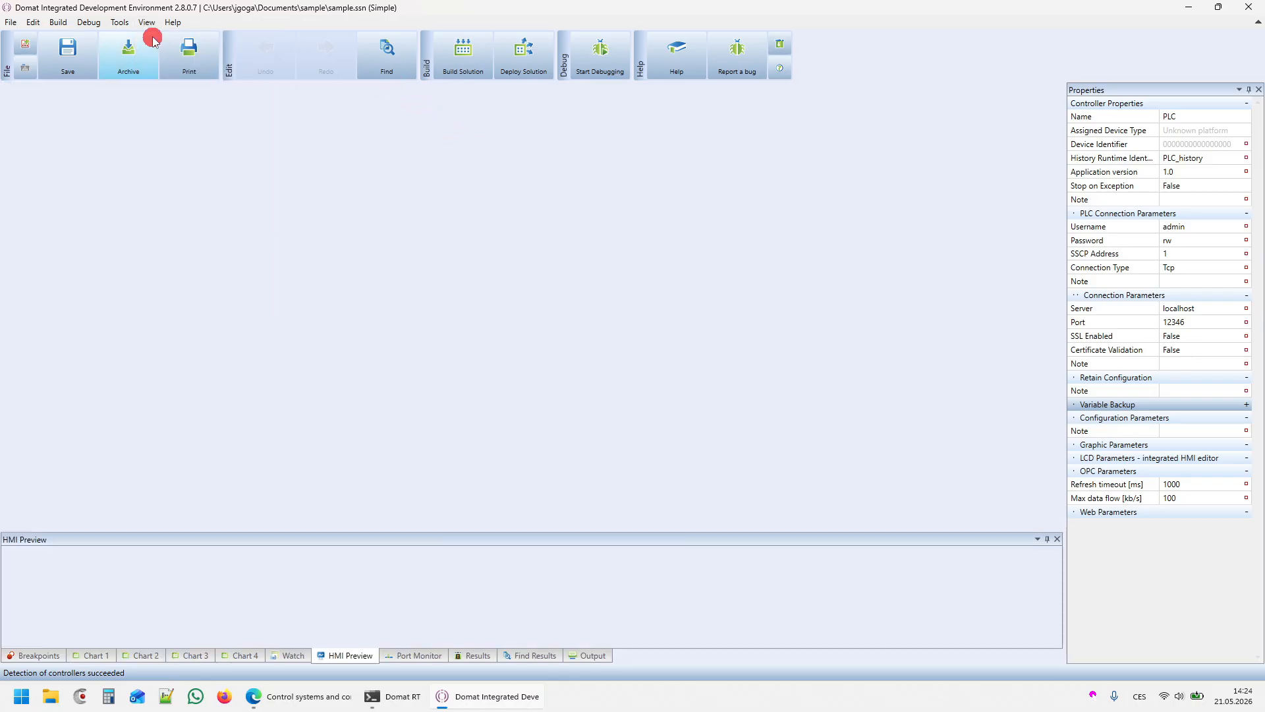
left_click(122, 23)
left_click(130, 124)
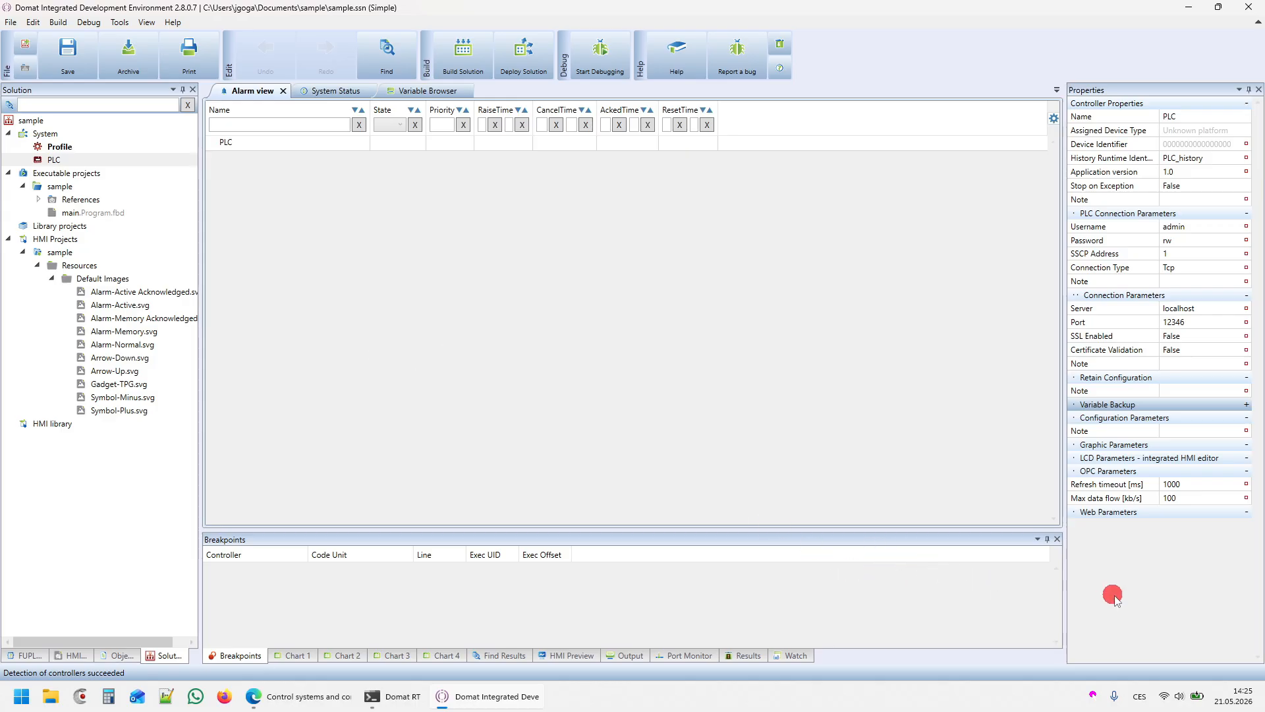
Open the Windows network settings and go to the advanced network settings with the list of adapters.
right_click(1168, 694)
left_click(1150, 635)
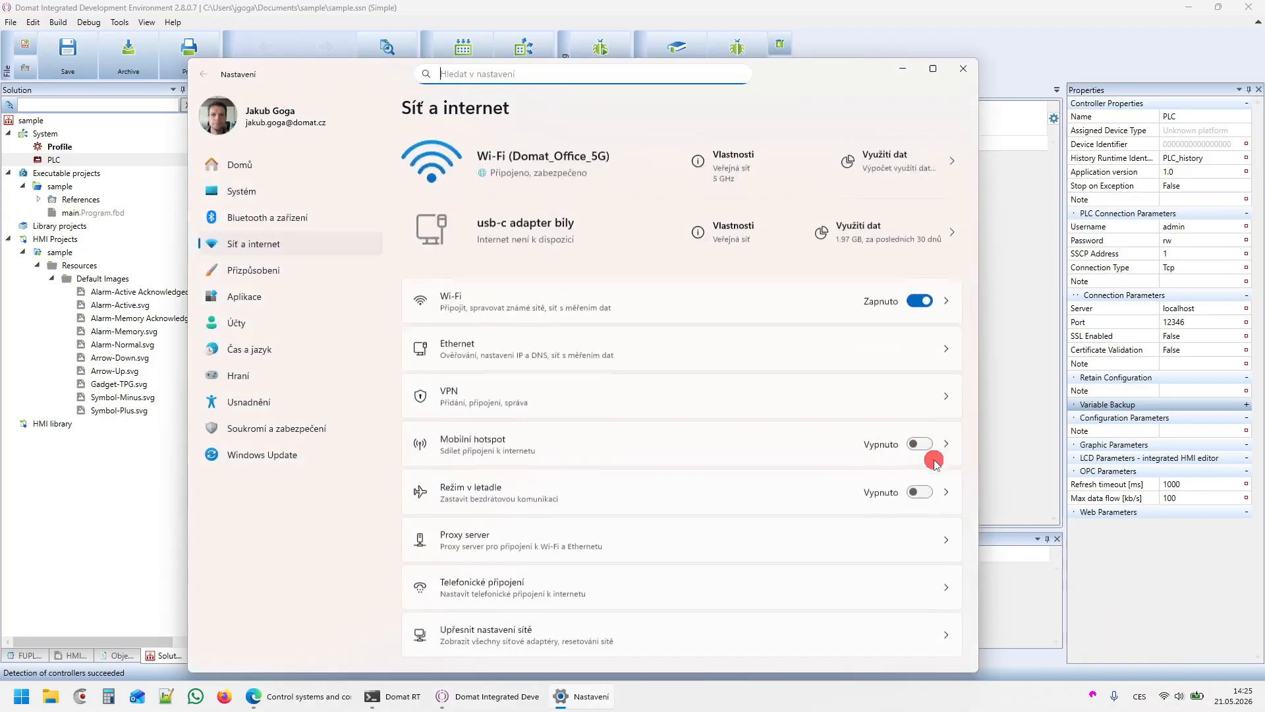
scroll(666, 431, "down", 2)
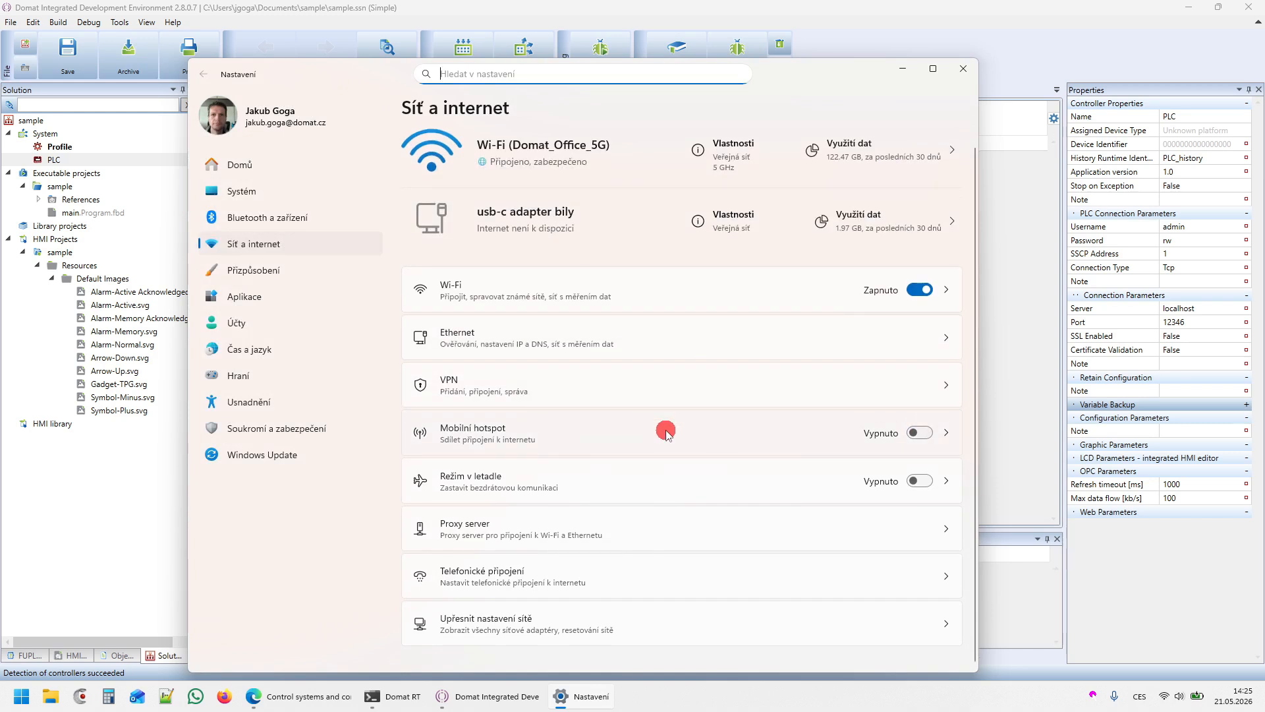
left_click(572, 634)
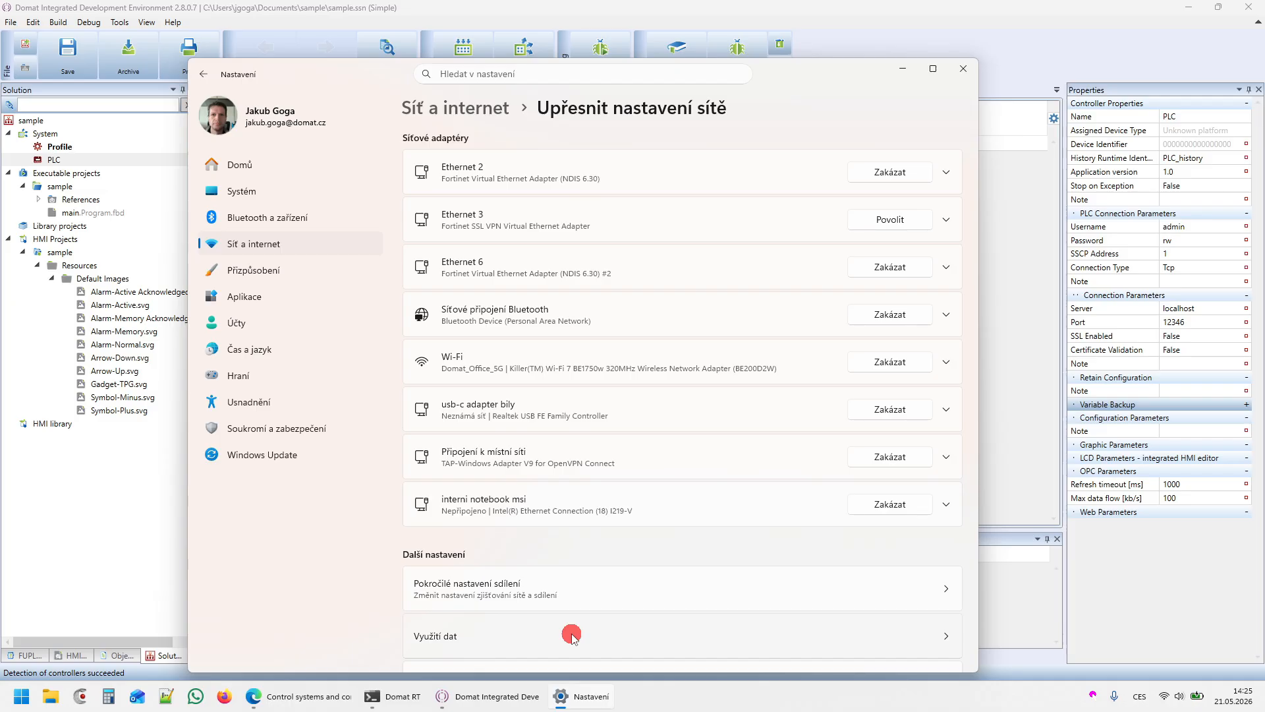
Open the TCP/IPv4 properties of the usb-c adapter bily and review its IP address and subnet mask.
left_click(670, 404)
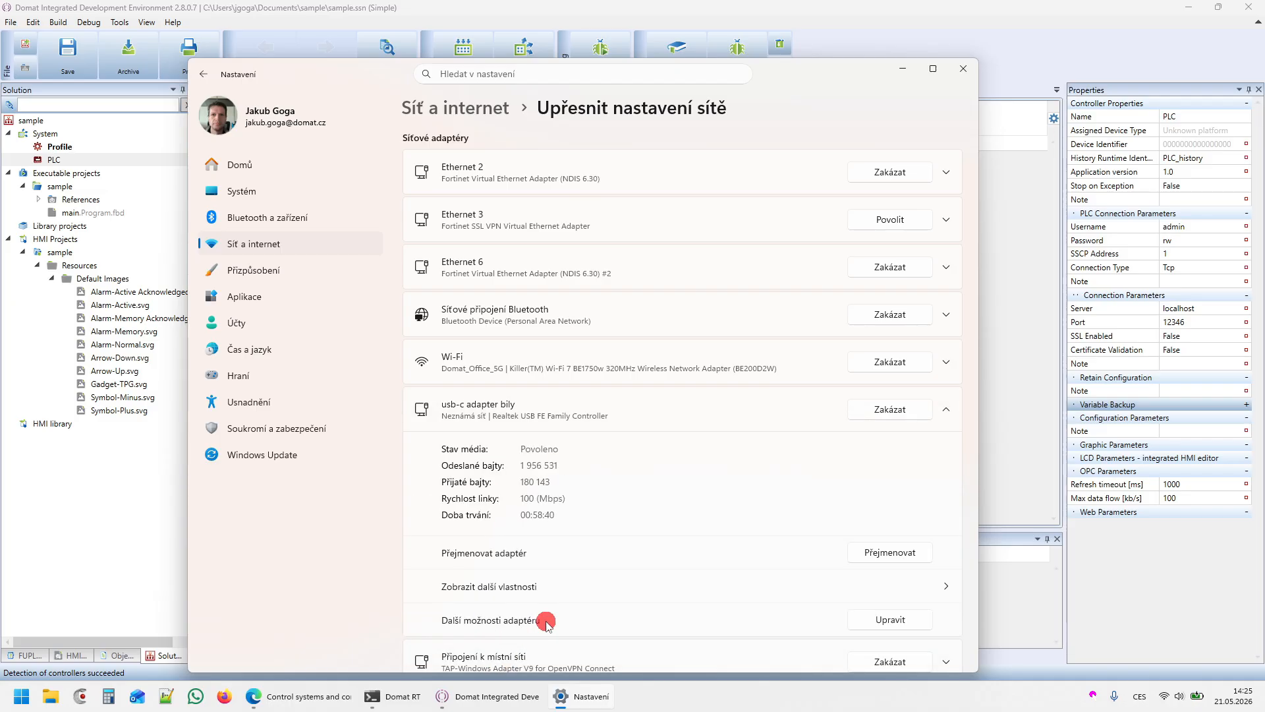
left_click(878, 620)
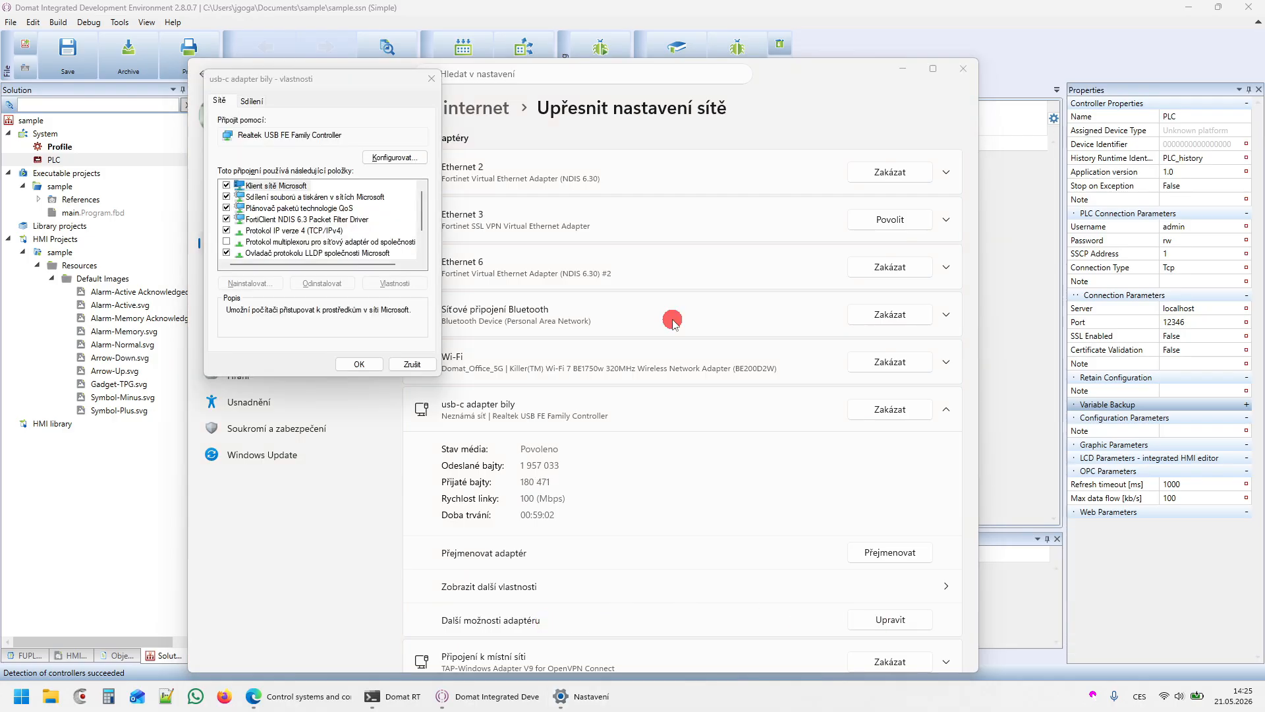
left_click(280, 231)
double_click(280, 231)
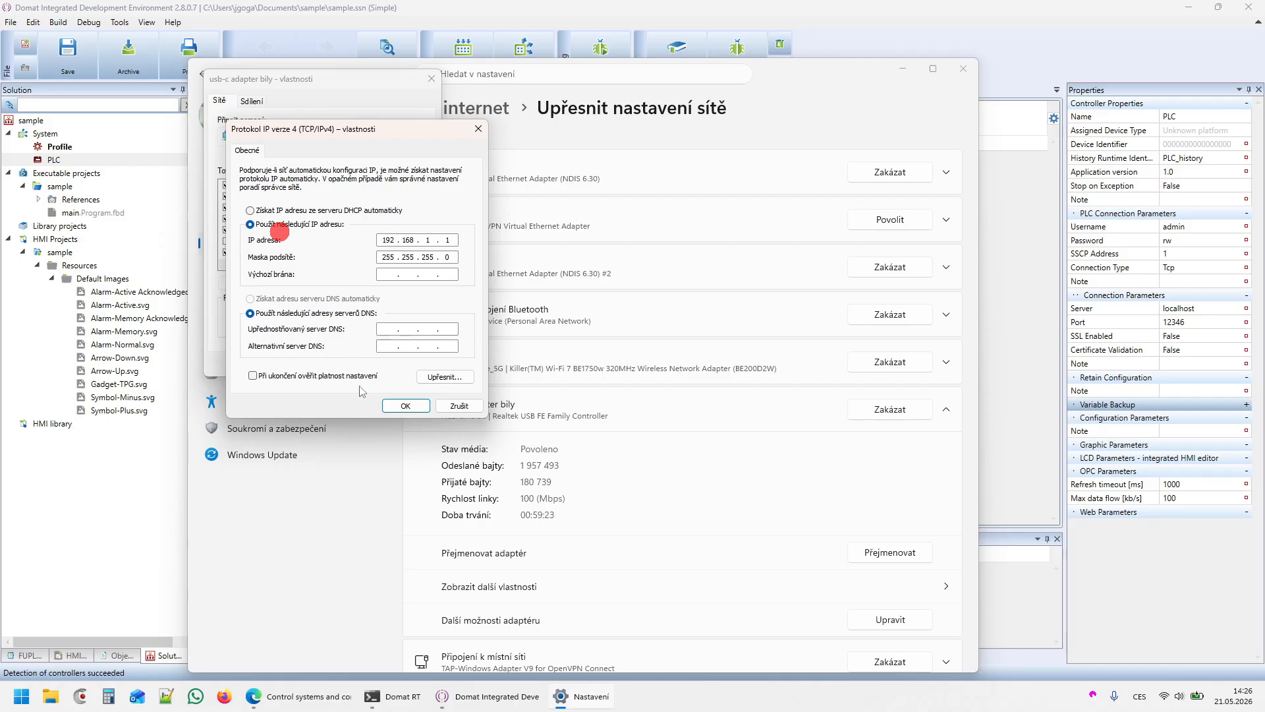
Accept the adapter's TCP/IPv4 properties, close the adapter properties and close the Windows settings.
left_click(399, 411)
left_click(360, 363)
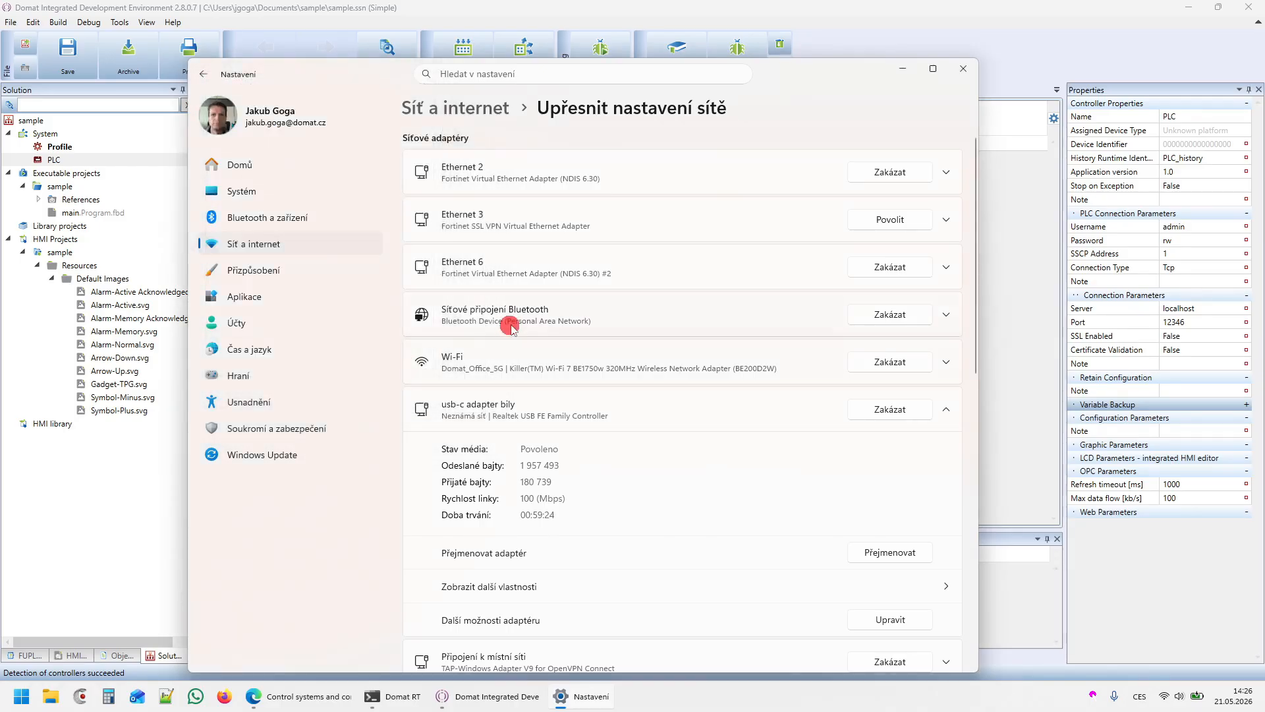
left_click(964, 70)
Start attaching a controller to the PLC in the sample solution.
left_click(53, 159)
right_click(54, 160)
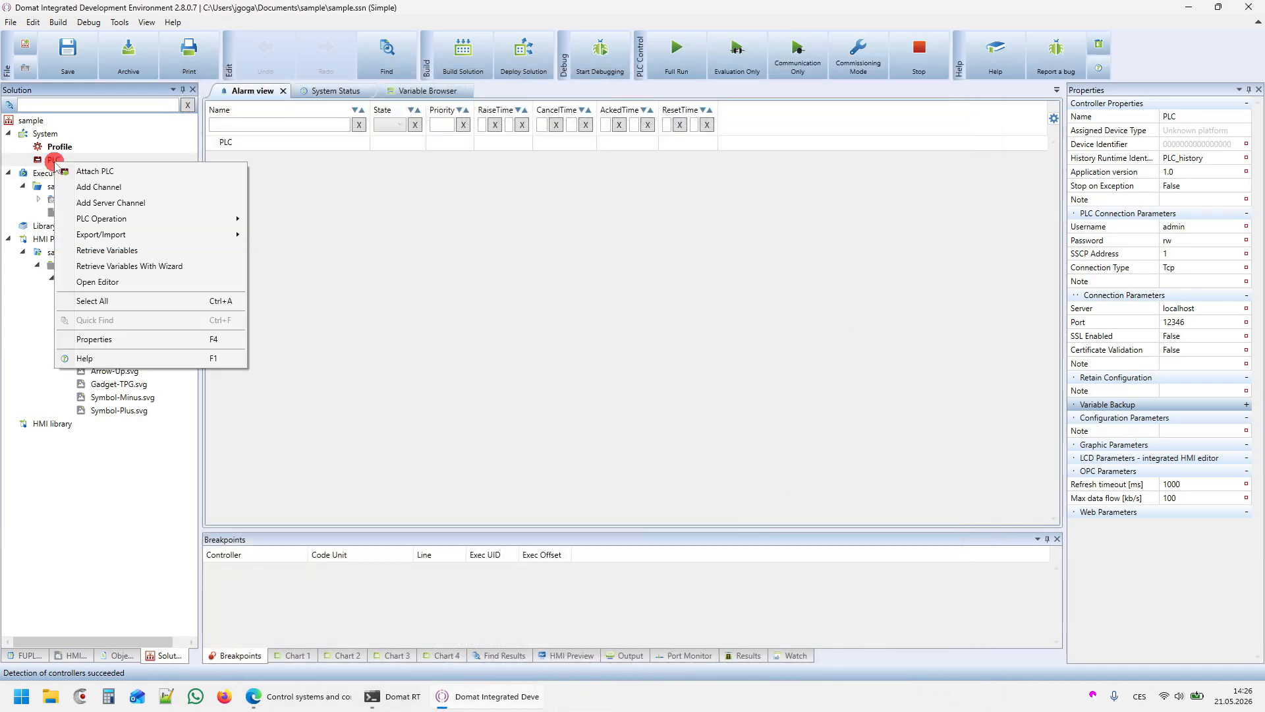
left_click(99, 172)
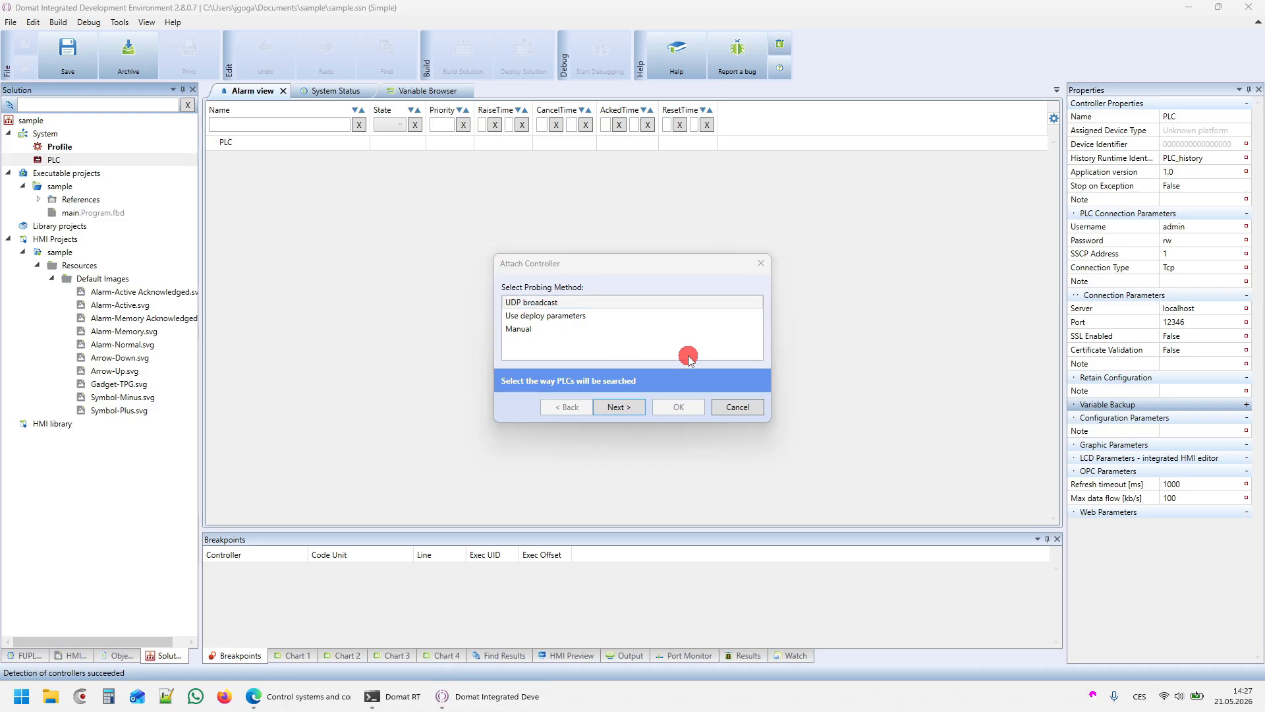
Review the Use deploy parameters and Manual probing methods, including the manual device list, and return to the method selection.
left_click(565, 316)
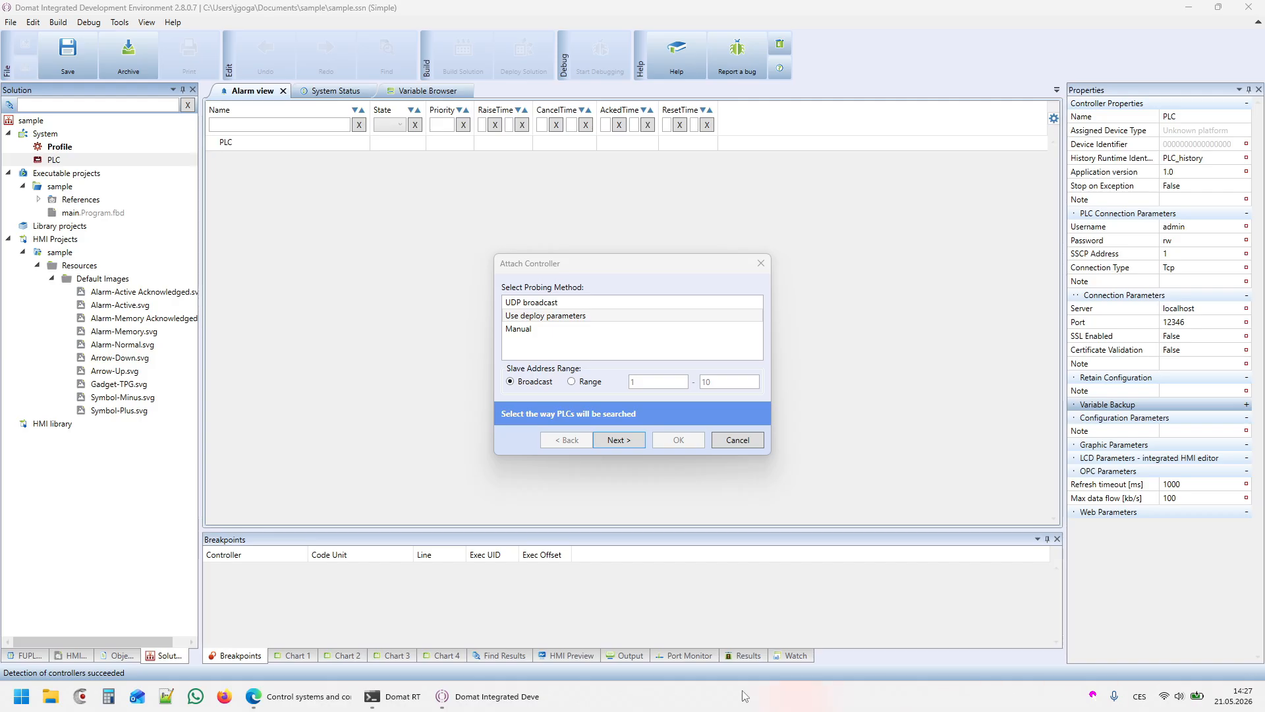
double_click(554, 329)
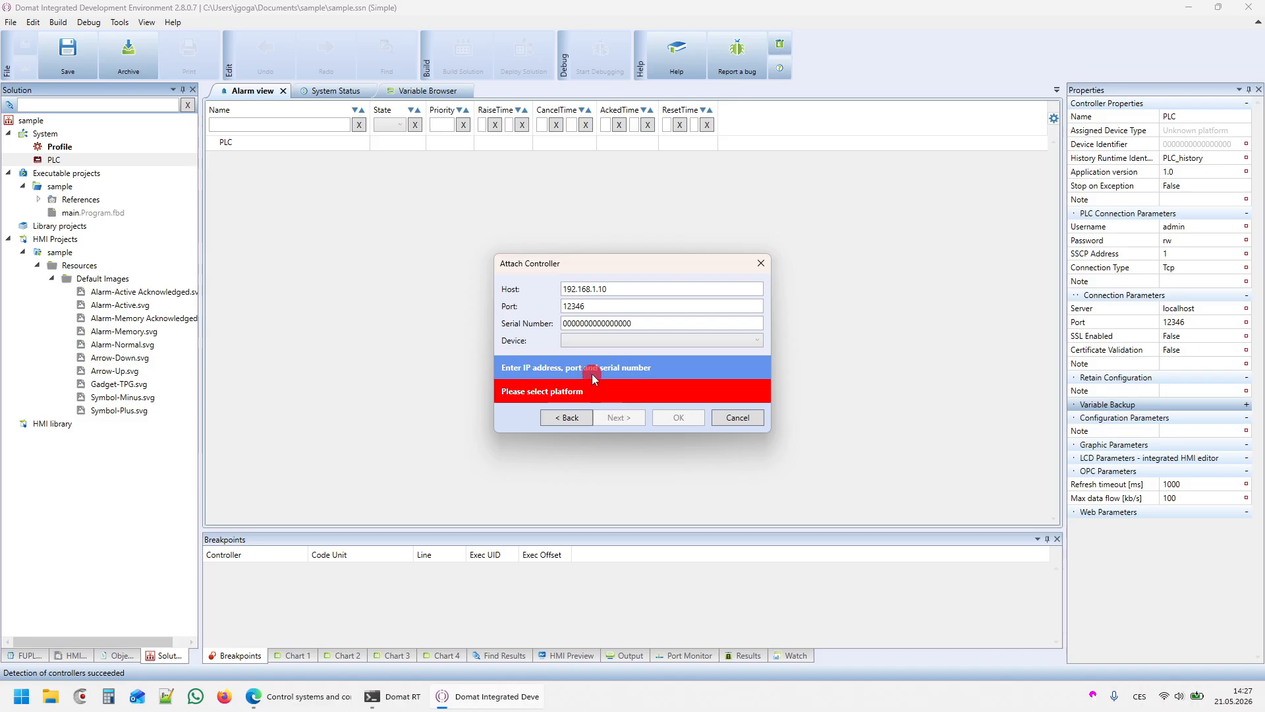
left_click(578, 340)
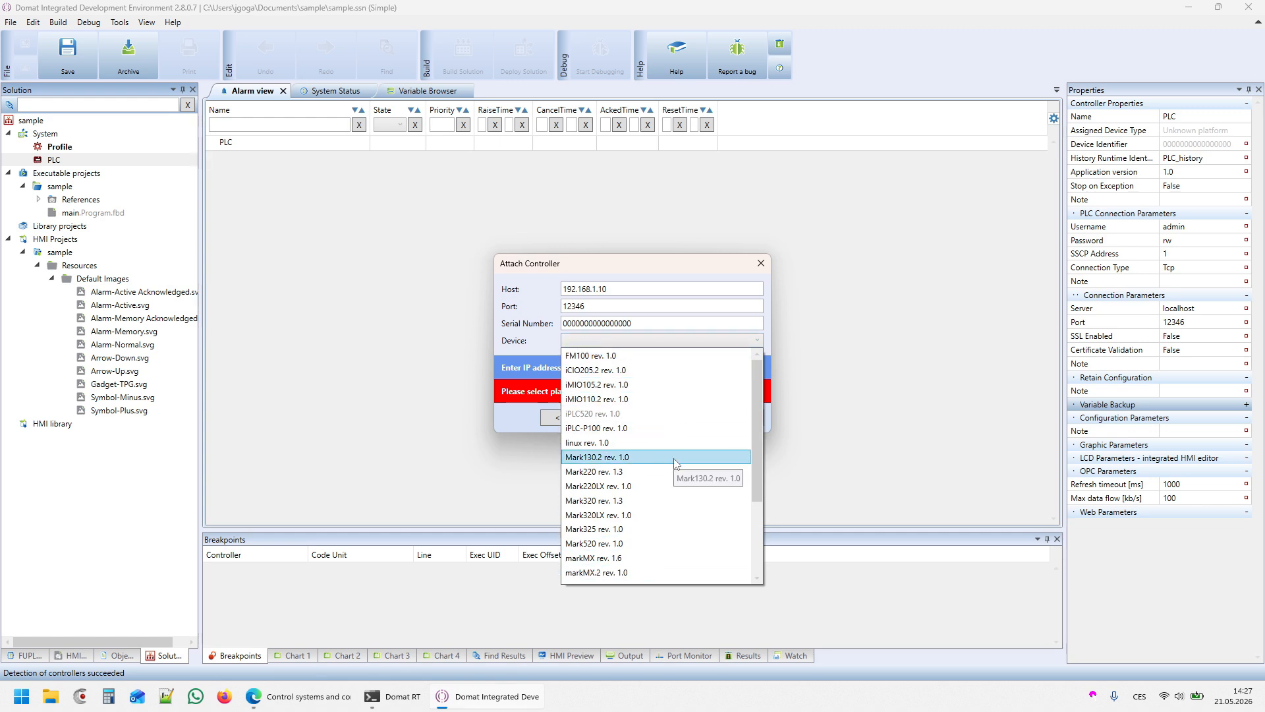
left_click(575, 422)
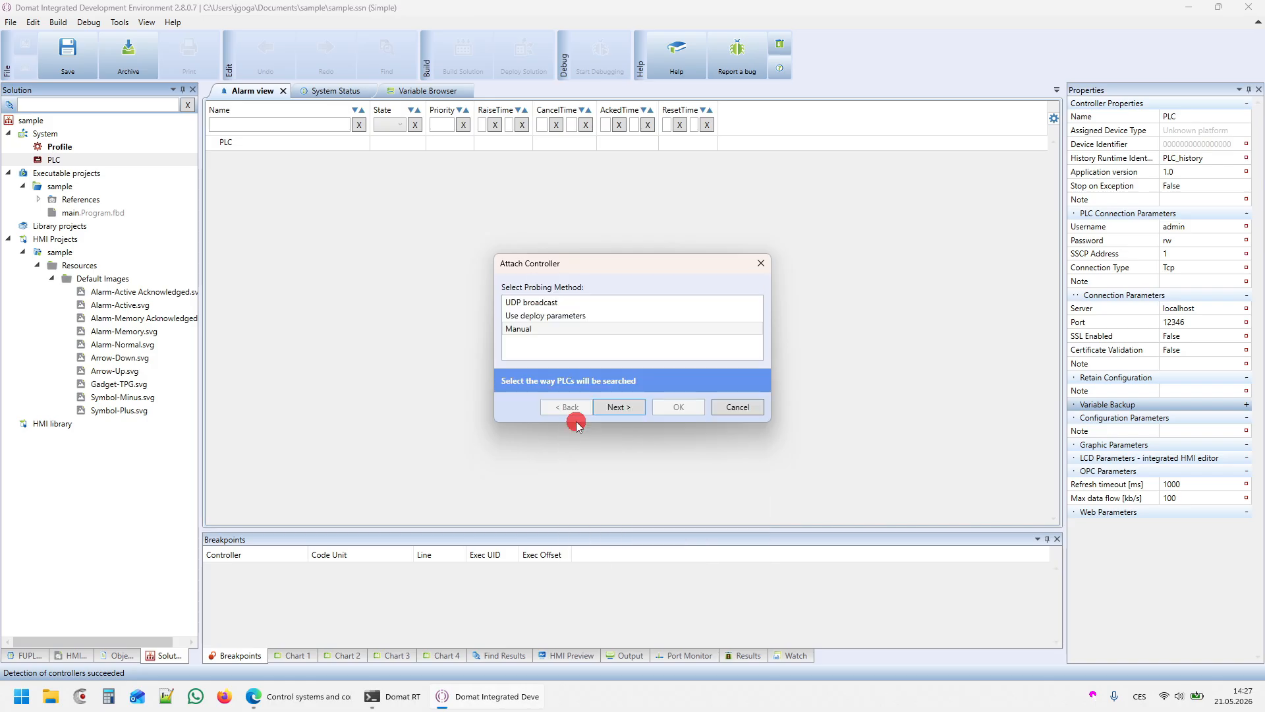
Probe for PLCs using the UDP broadcast method with the preset login credentials.
left_click(556, 303)
left_click(617, 405)
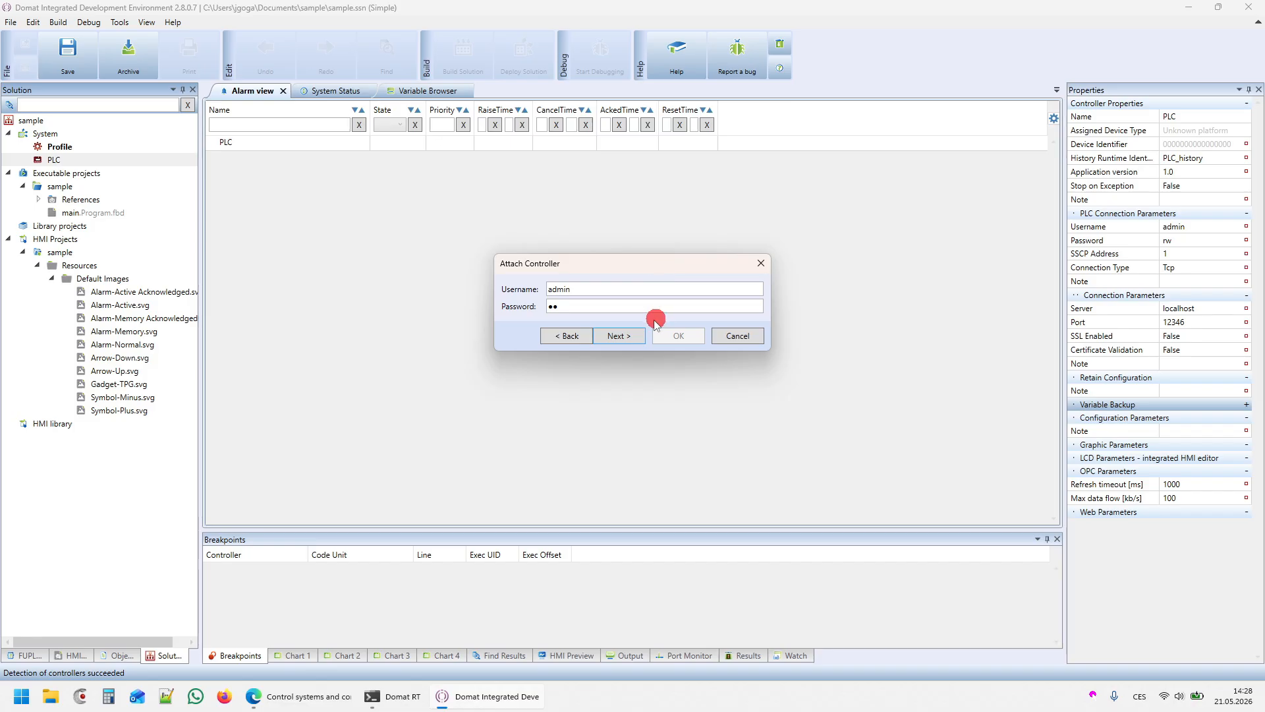
left_click(620, 336)
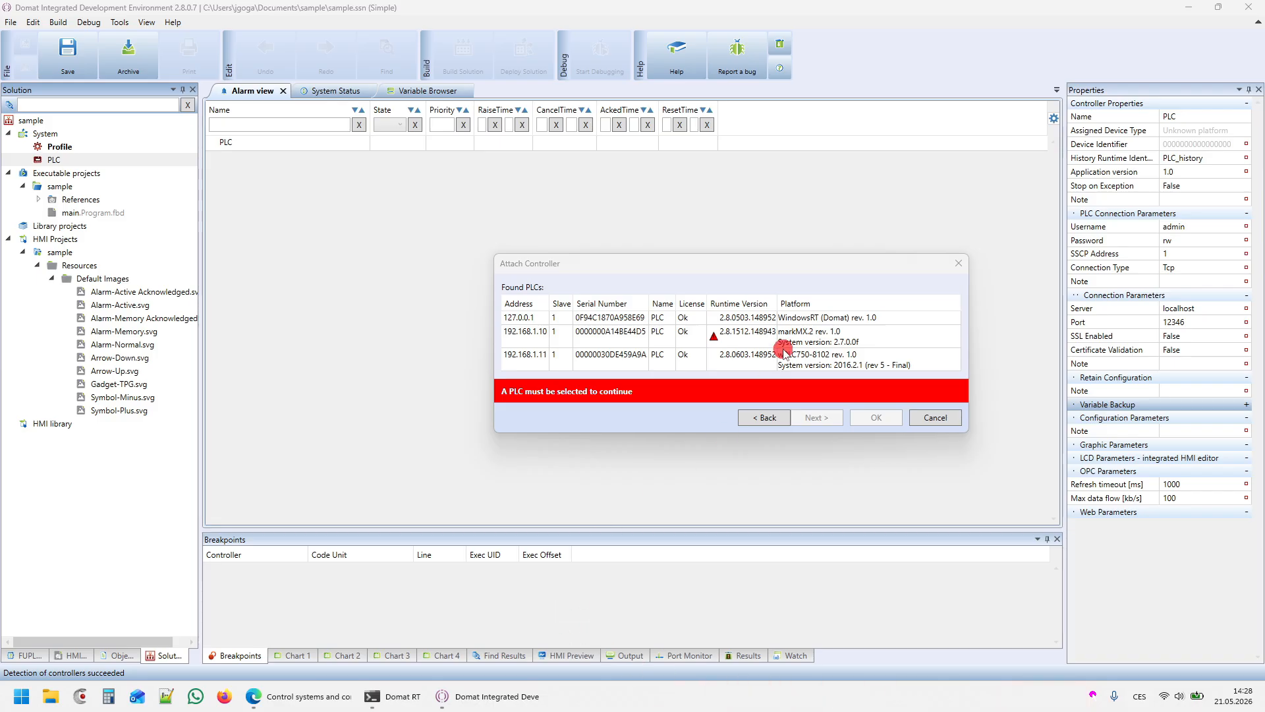
Attach the markMX.2 controller at 192.168.1.10 and download its configuration.
left_click(638, 317)
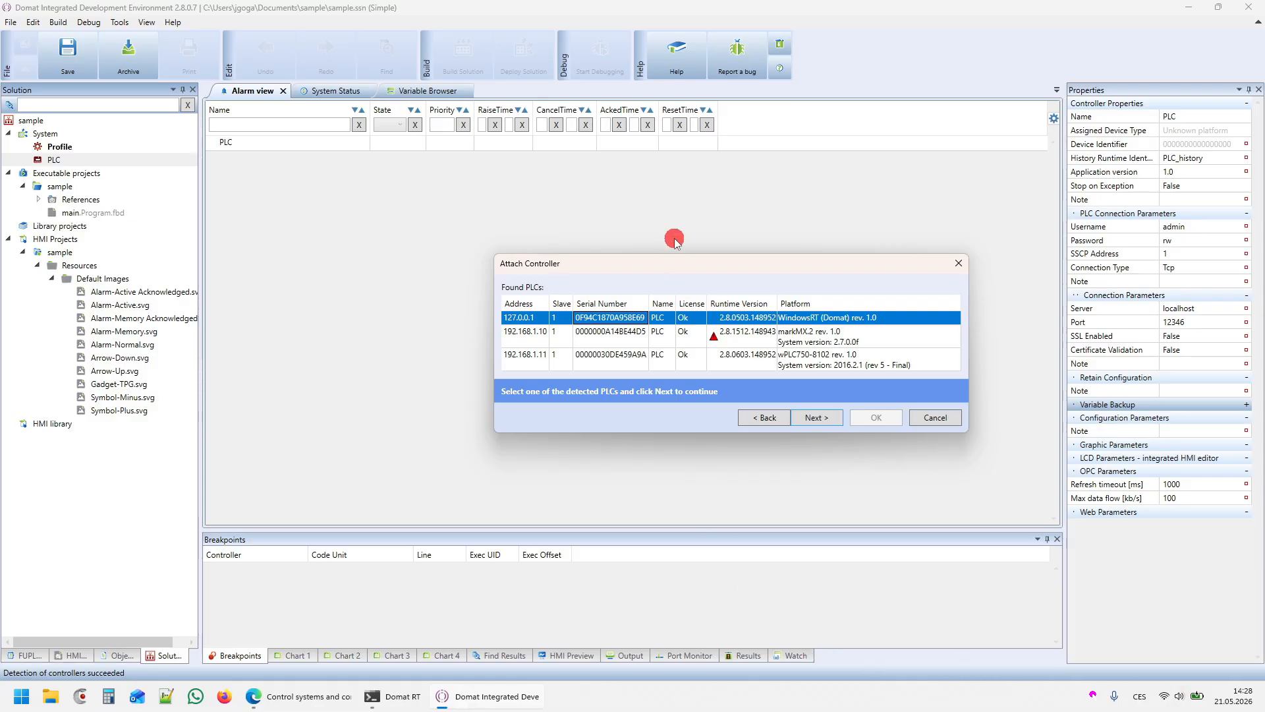
left_click(706, 335)
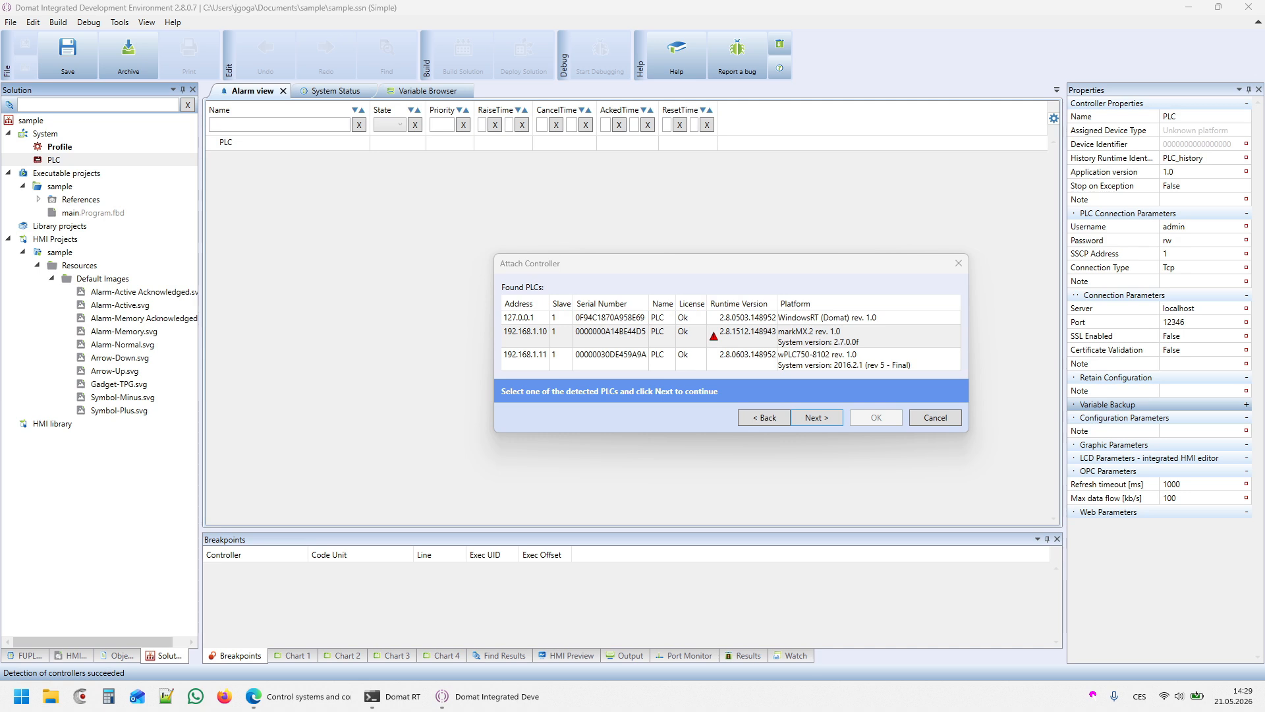
left_click(823, 418)
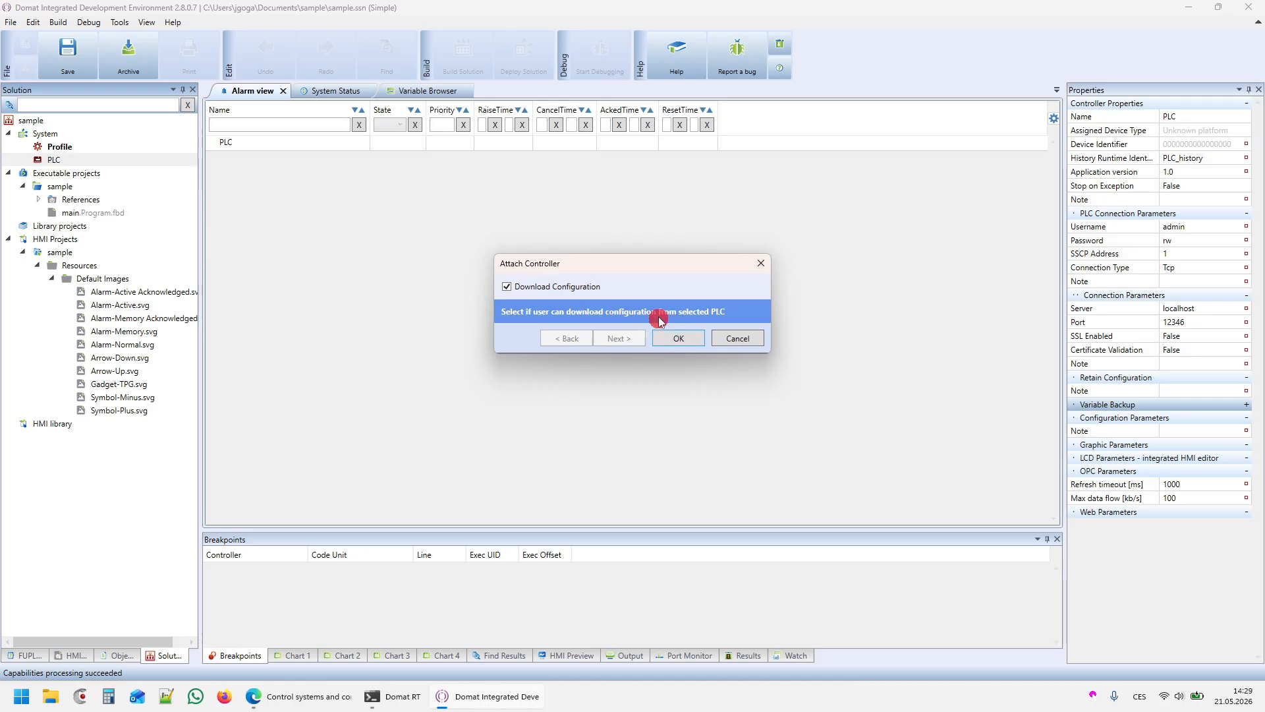
left_click(676, 338)
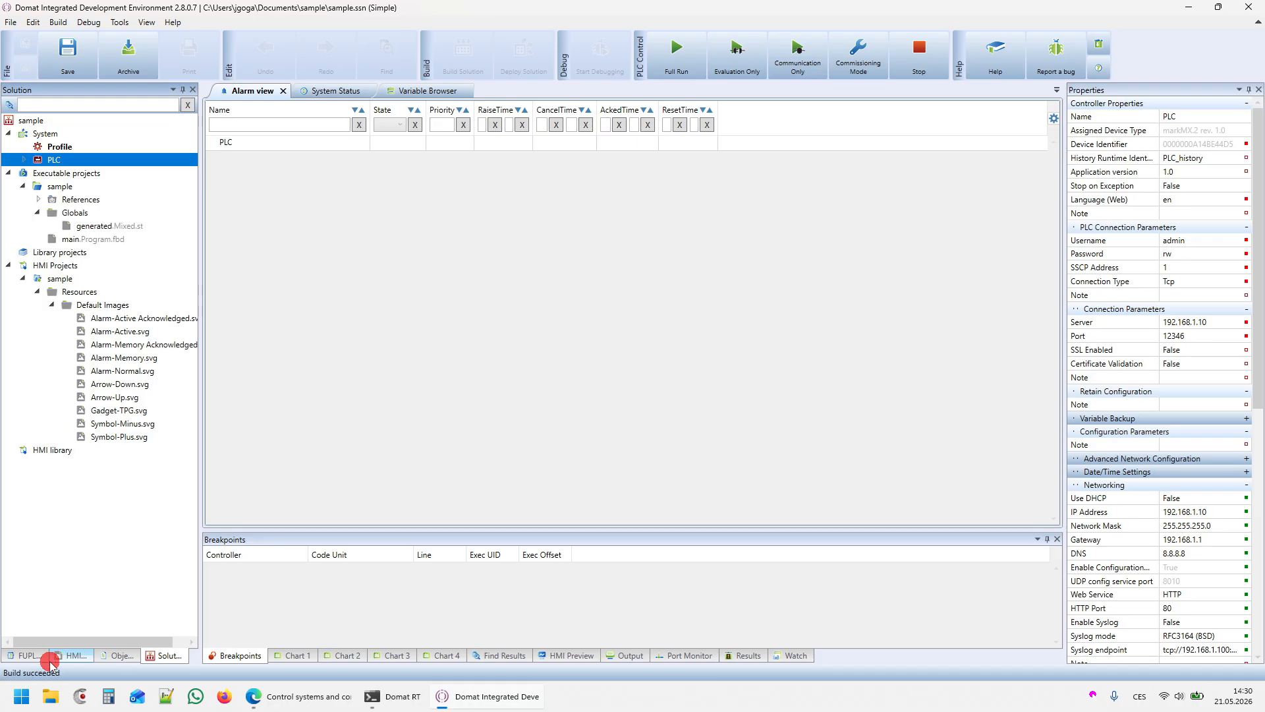
Start the Upload RT operation for the attached PLC and accept the runtime backup warning.
right_click(57, 160)
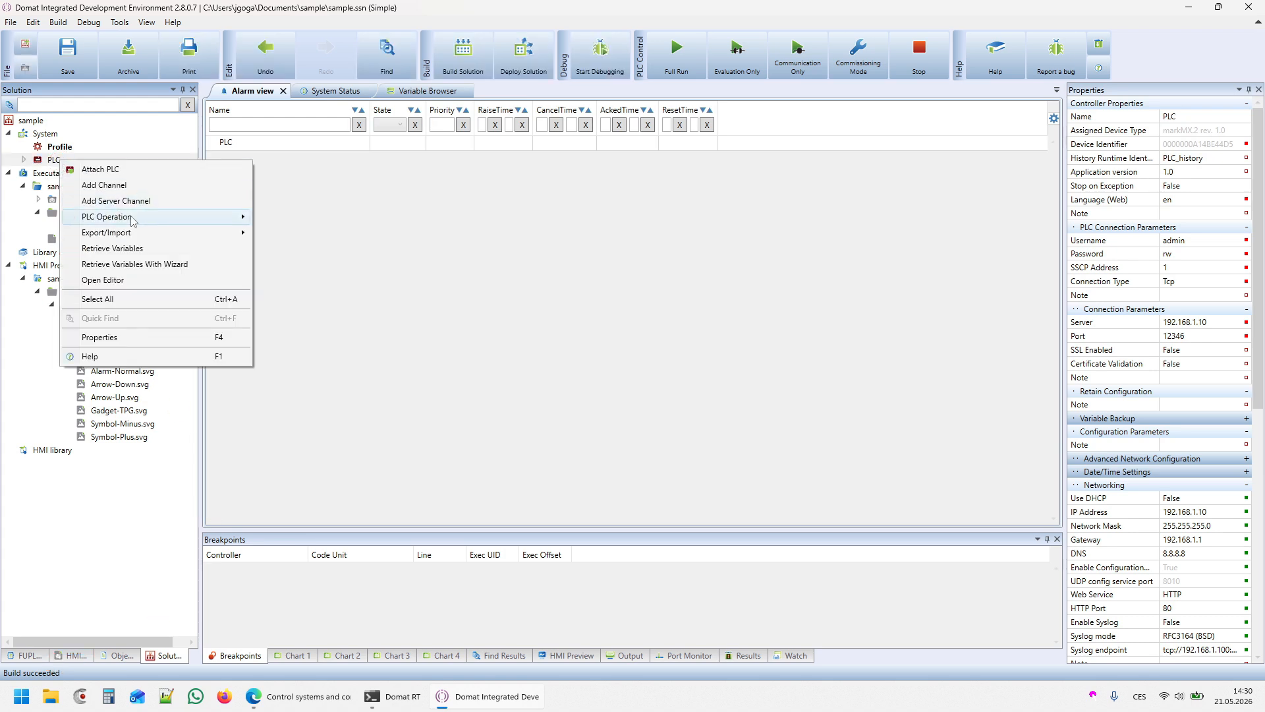
mouse_move(133, 218)
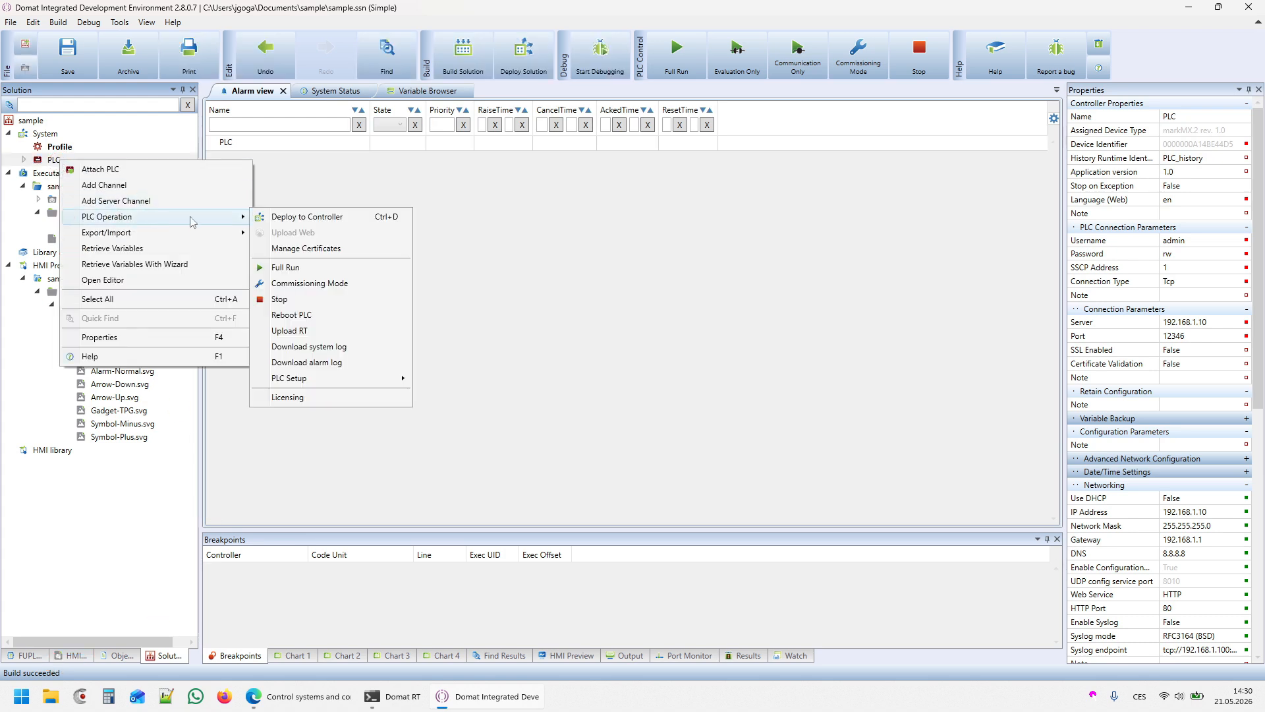
left_click(315, 331)
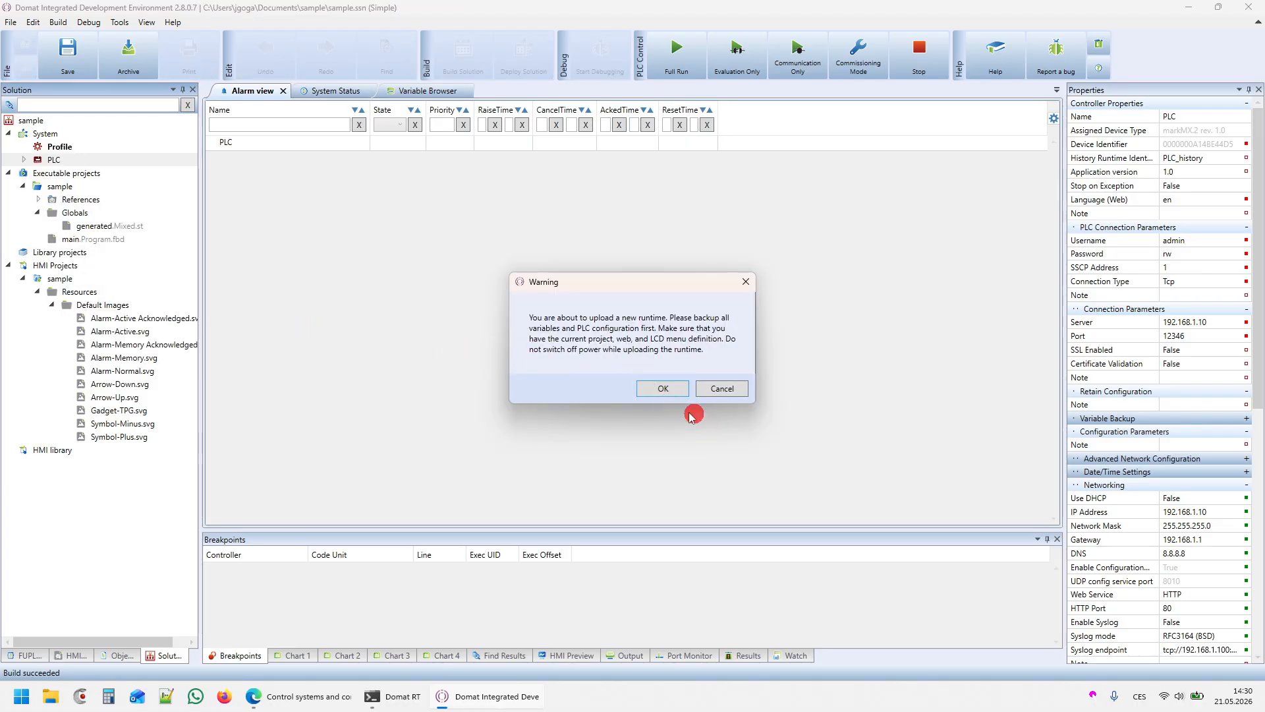
left_click(657, 386)
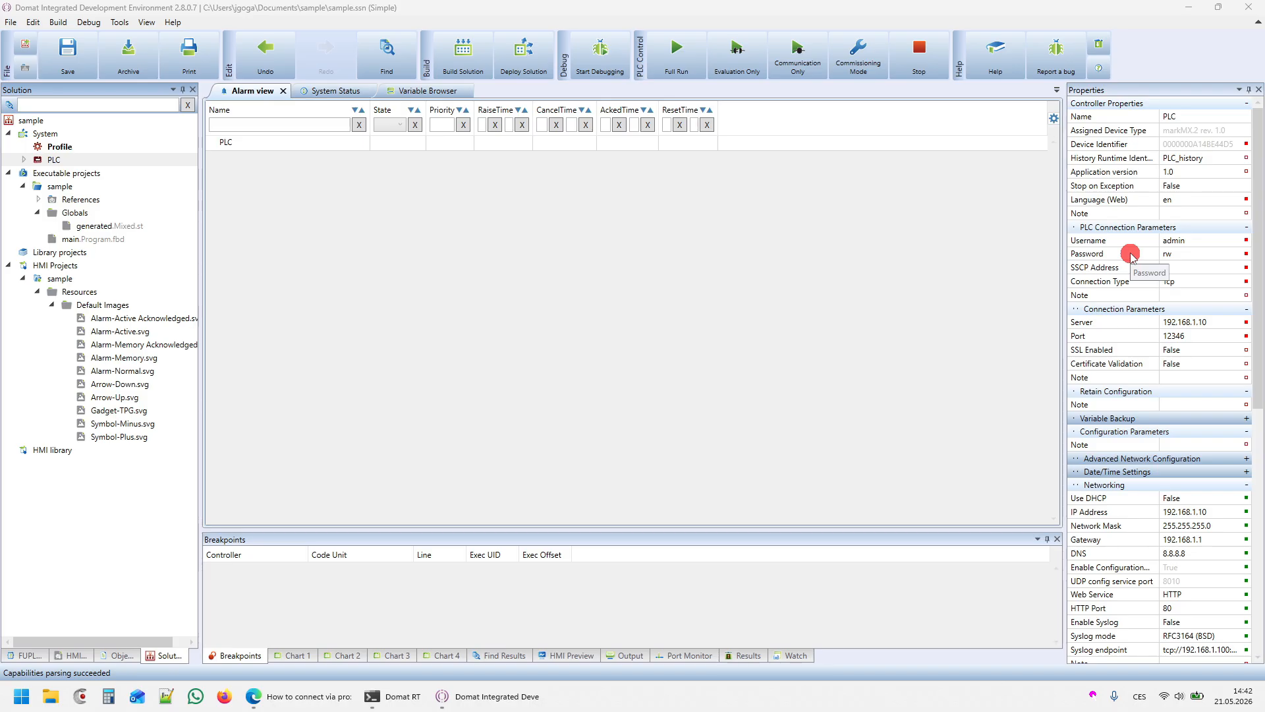
Review the available connection types for the PLC, including Proxy, without changing the selection.
left_click(1193, 282)
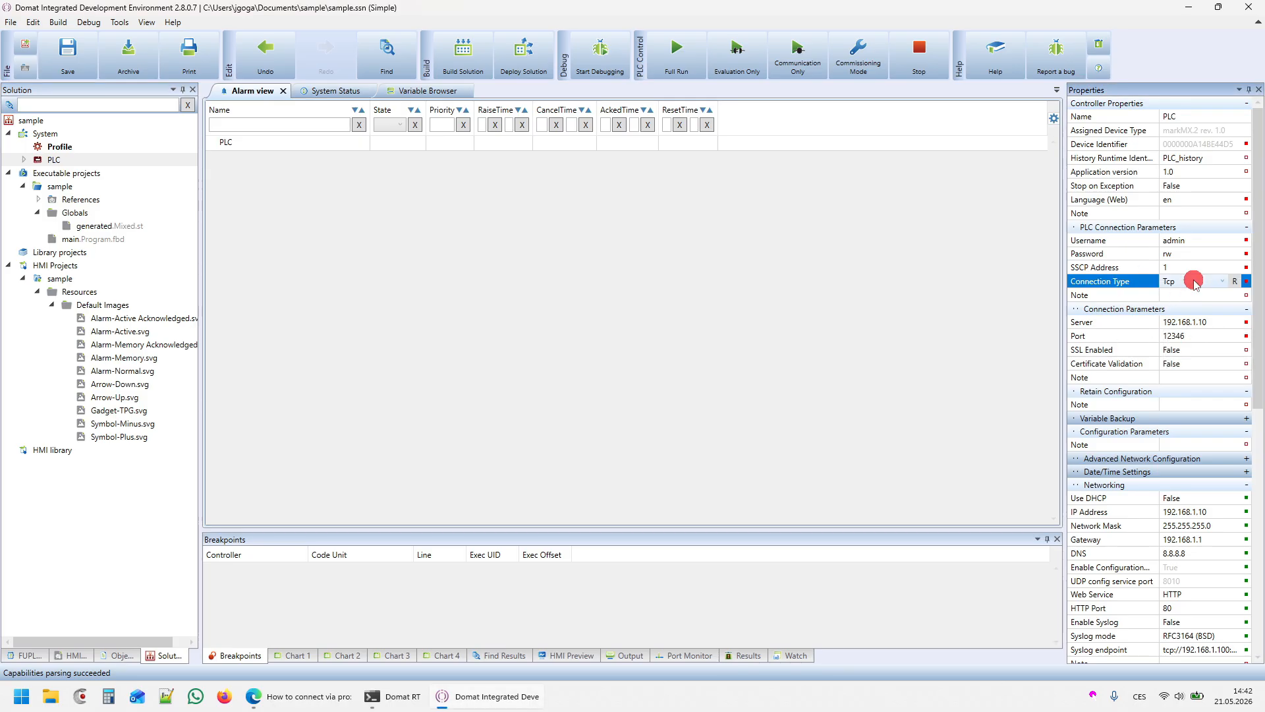
left_click(1195, 281)
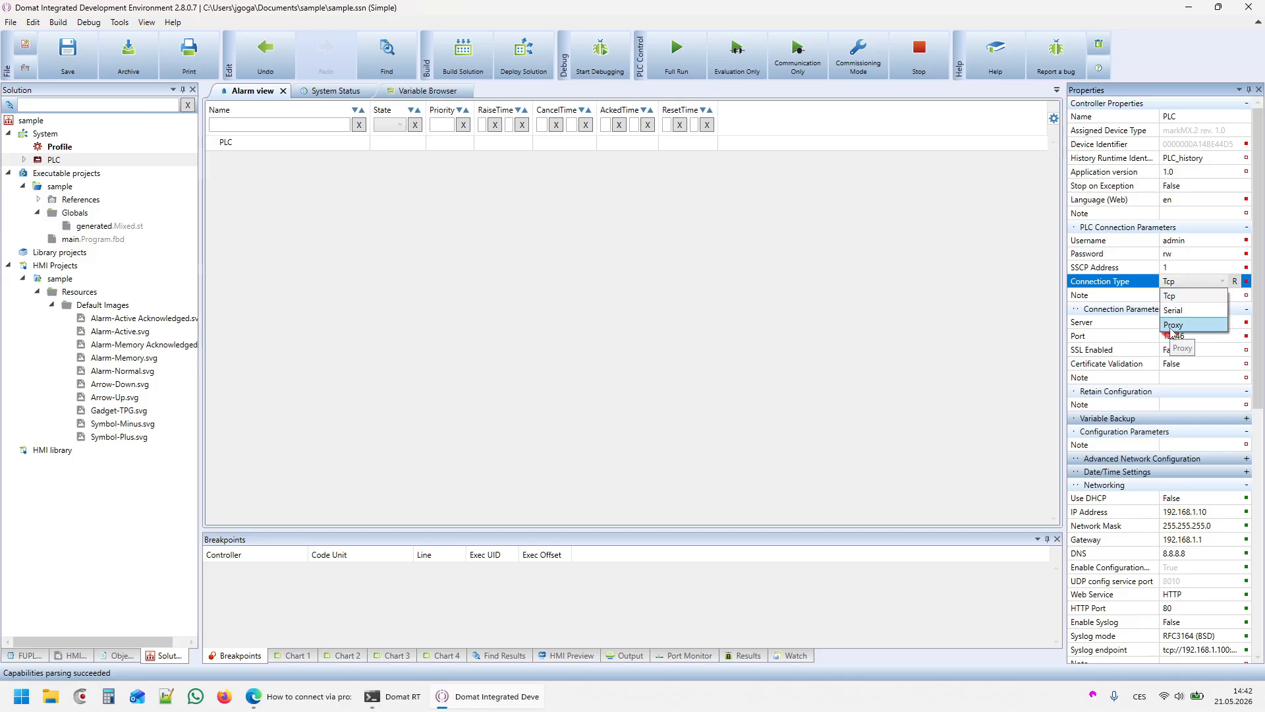
left_click(637, 513)
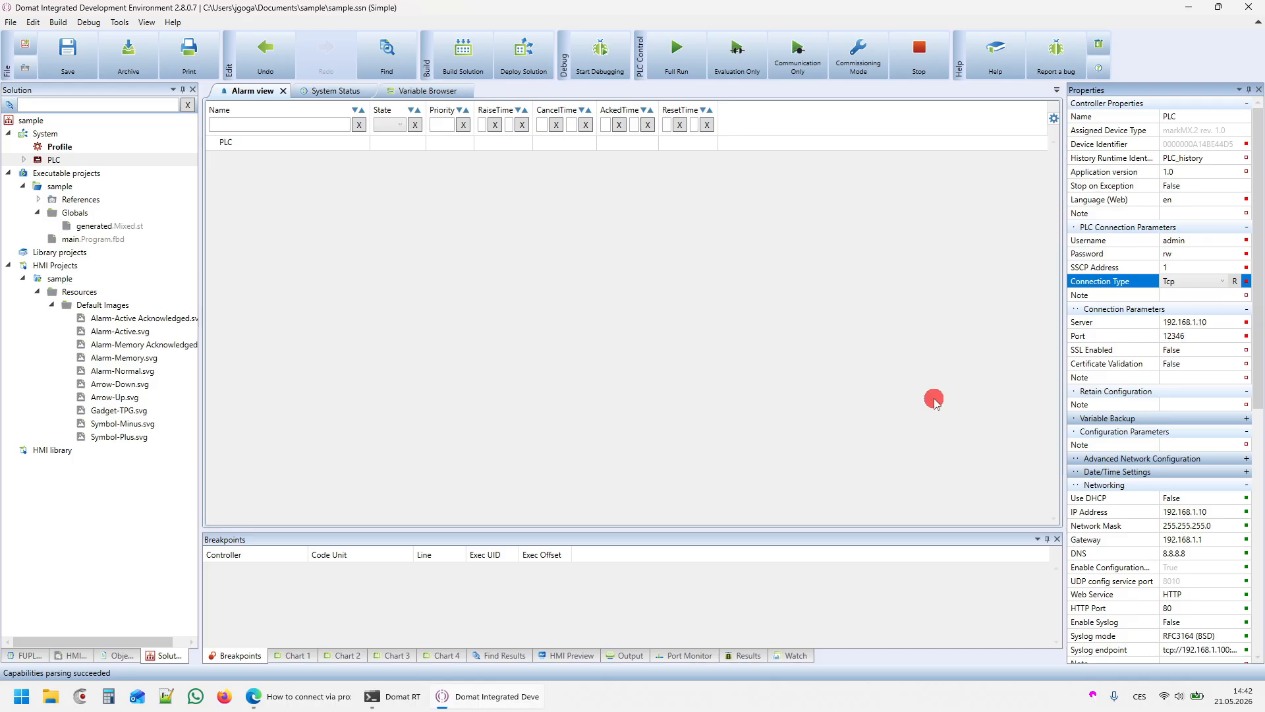
Switch to the browser, read through Domat's guide on connecting via proxy, and return to Domat IDE.
left_click(304, 700)
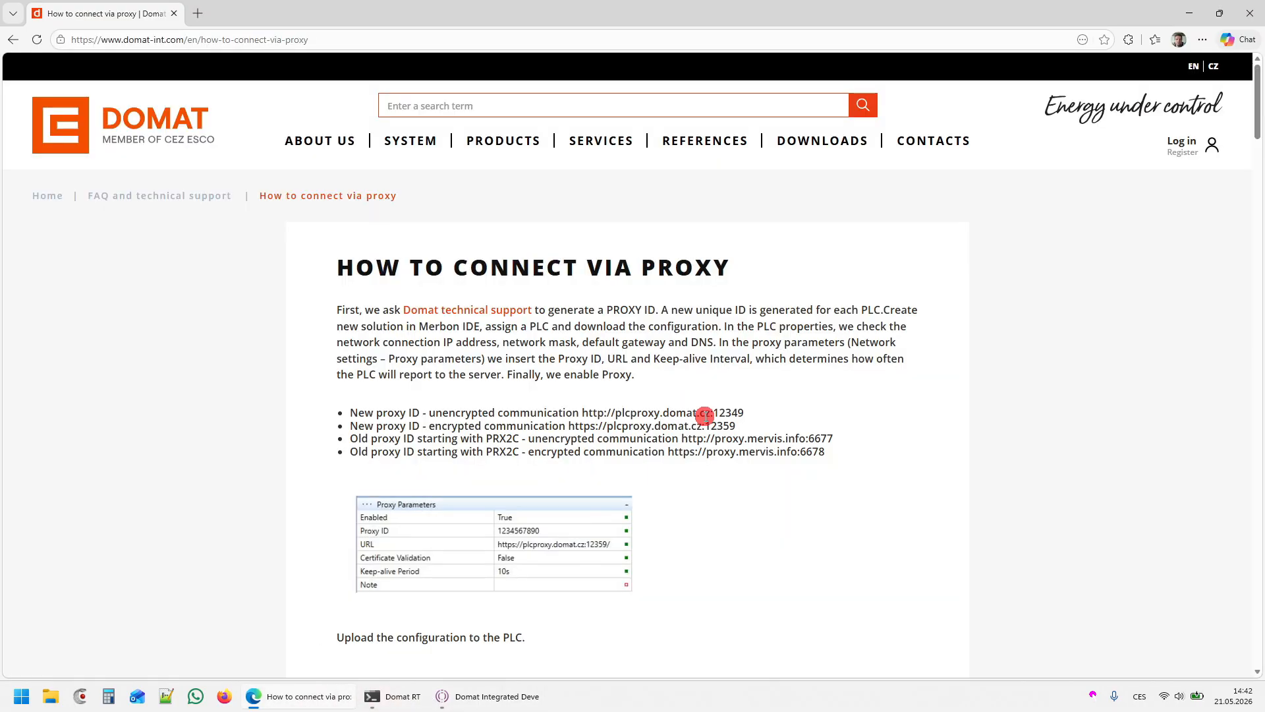
scroll(616, 380, "down", 12)
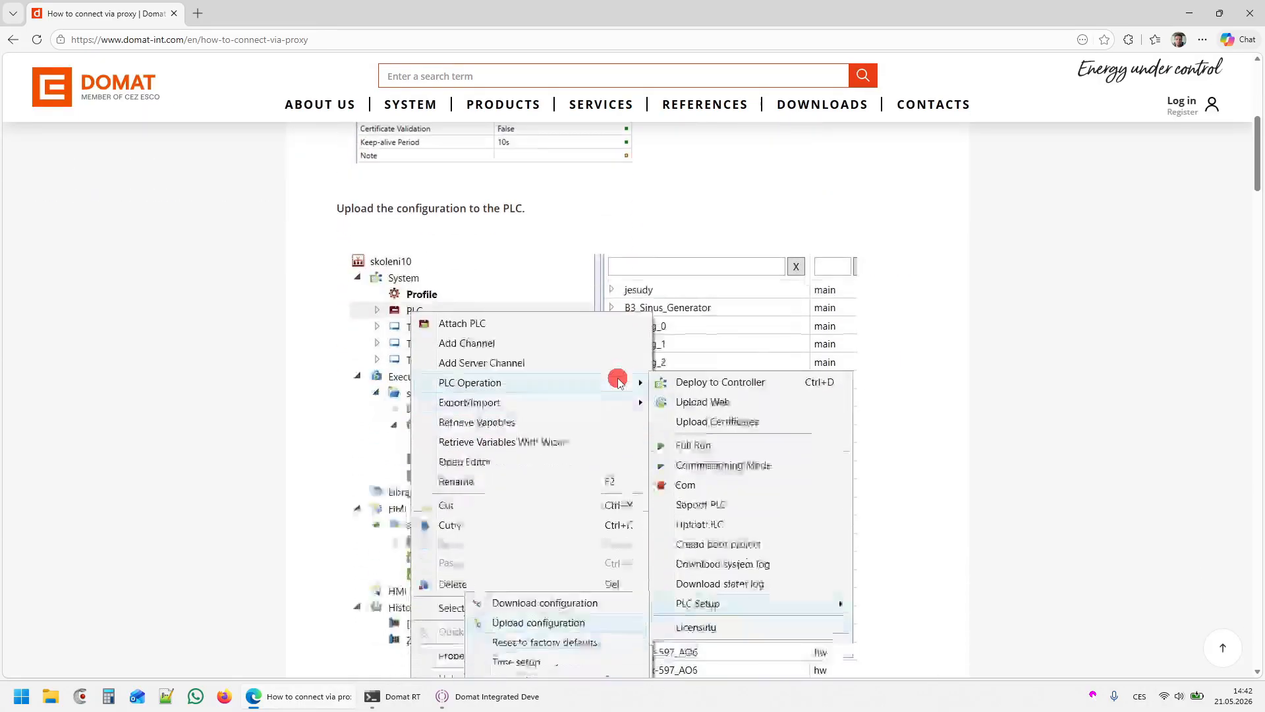
scroll(618, 380, "down", 12)
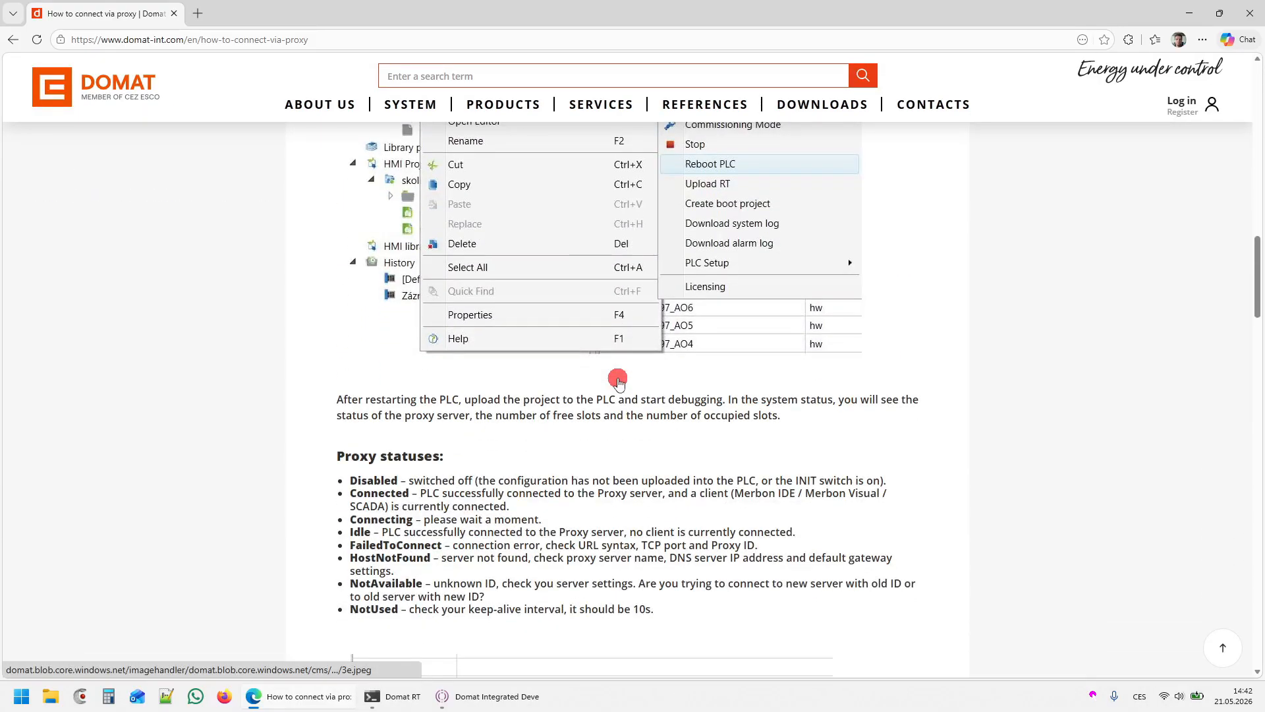
scroll(618, 381, "down", 8)
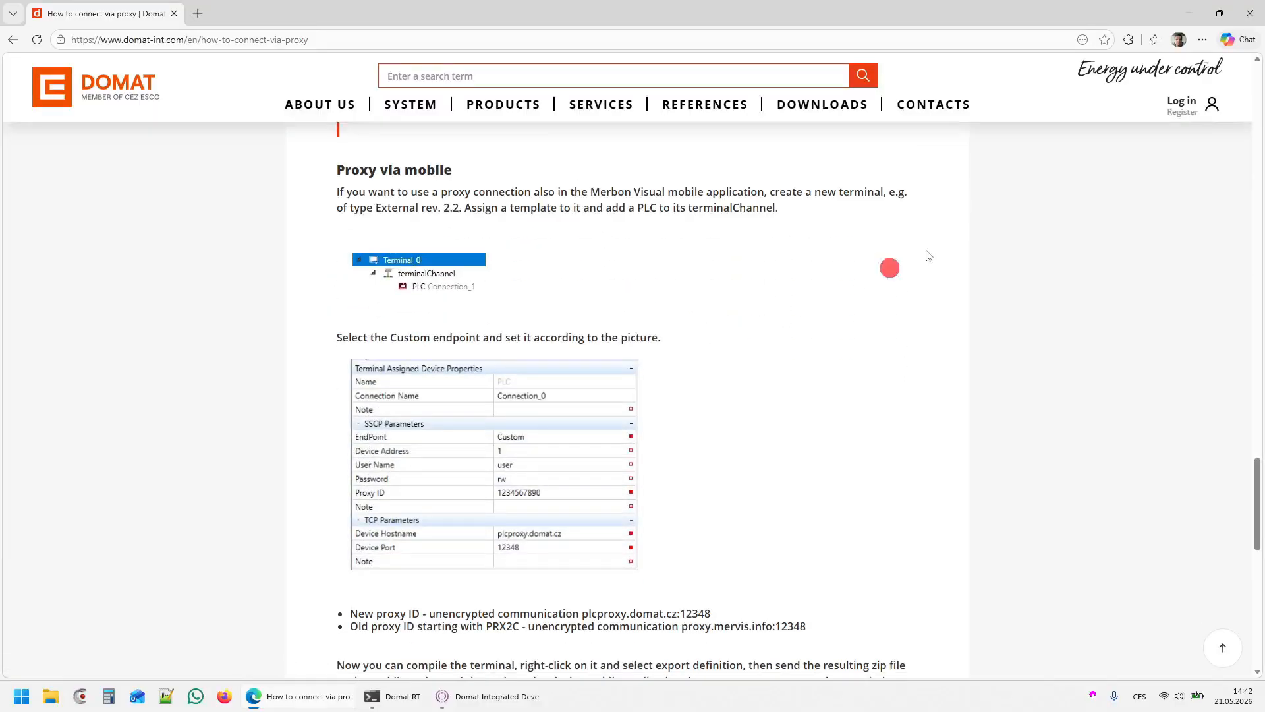
left_click(1191, 20)
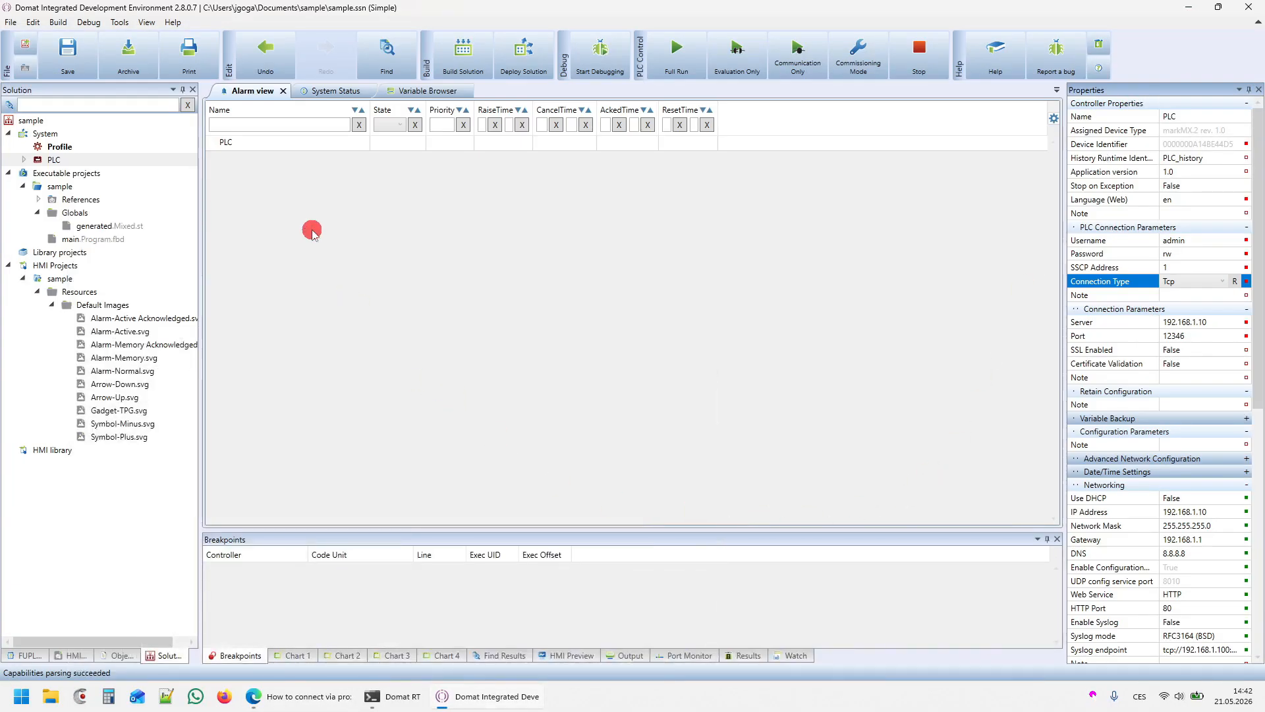
Select the PLC in the solution and expand its Date/Time Settings.
left_click(50, 149)
left_click(53, 160)
scroll(1130, 358, "down", 2)
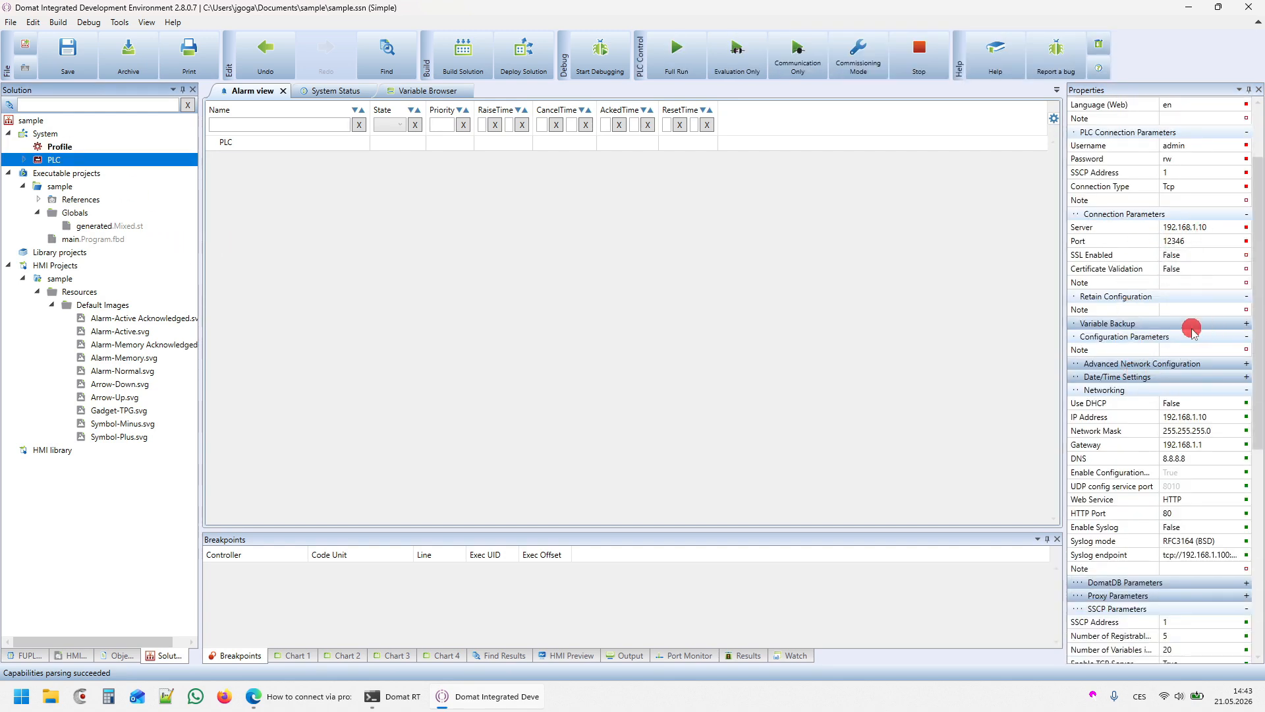
left_click(1183, 376)
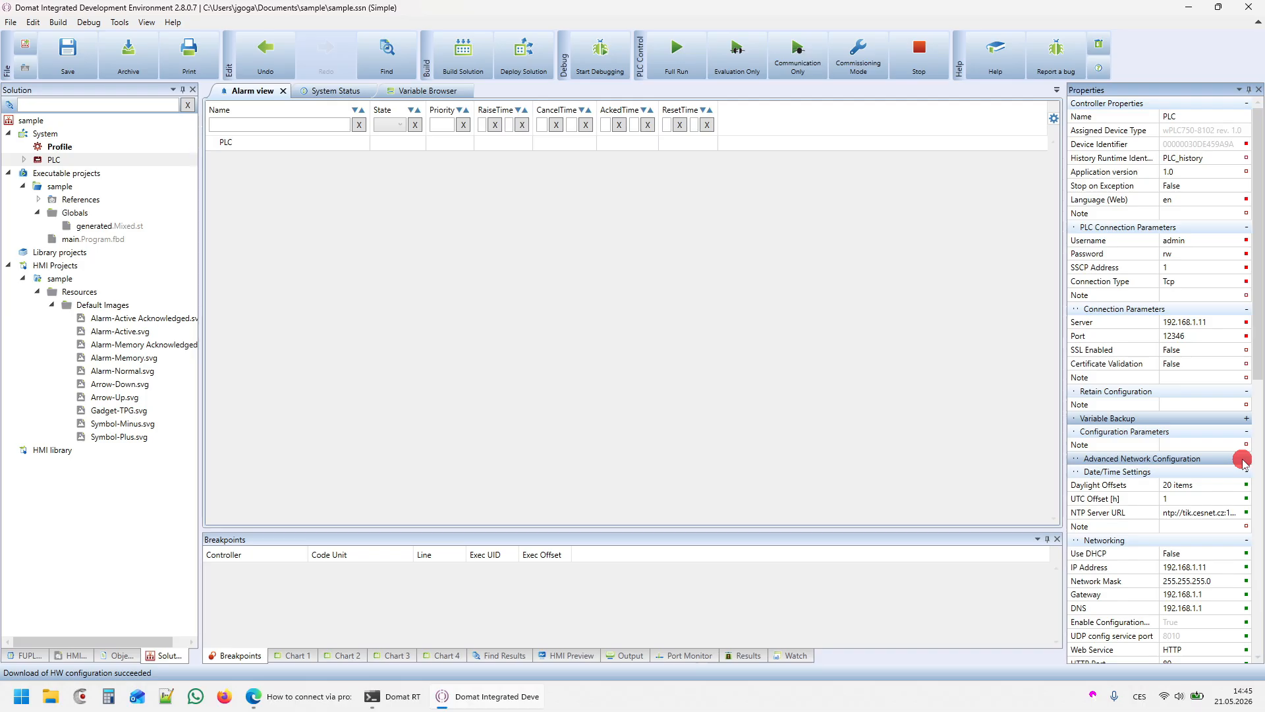
Expand the PLC's Advanced Network Configuration and enable the ethX2 network card.
left_click(1243, 459)
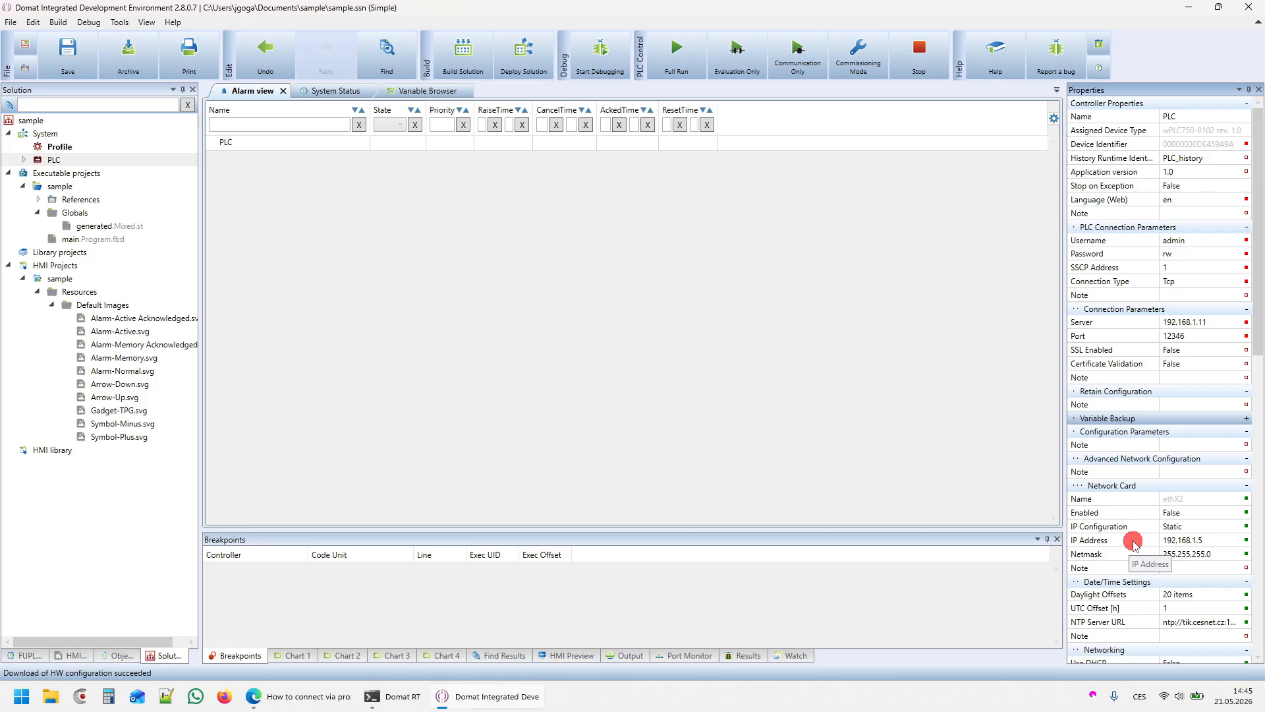
left_click(1170, 513)
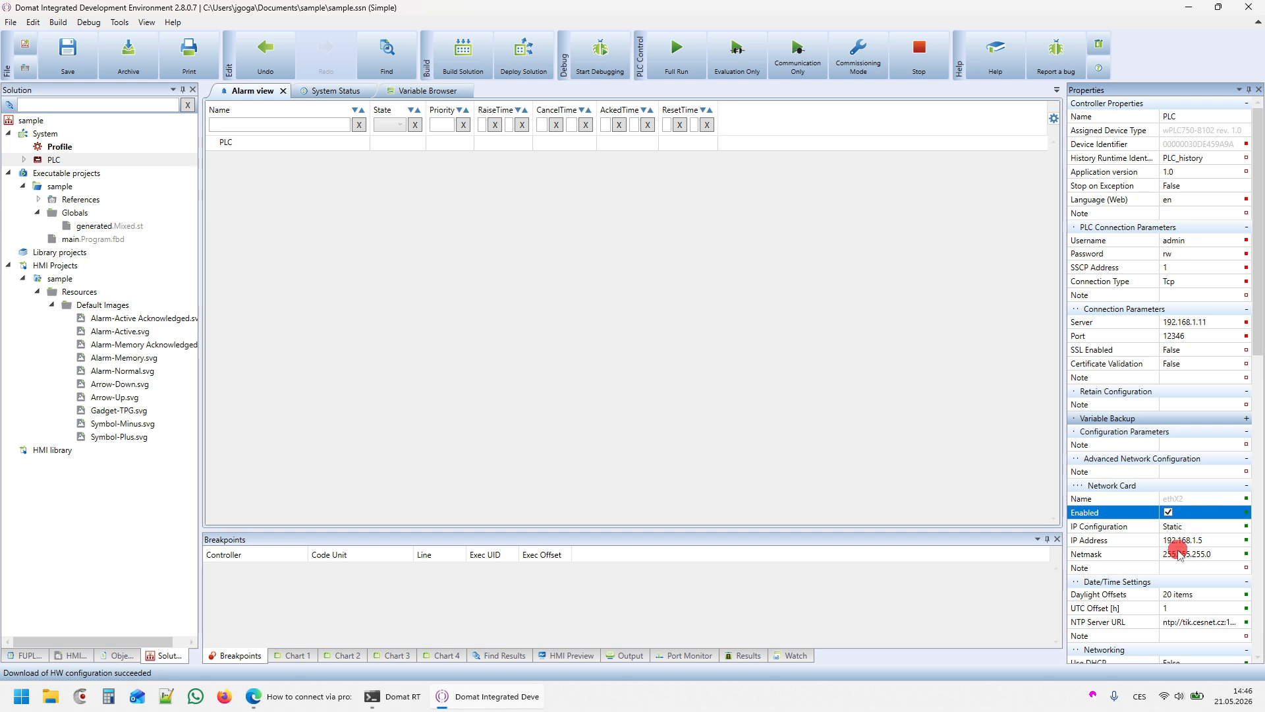
Review the PLC's proxy, SSCP and users definition parameters and the Device Template property under Web Parameters.
scroll(1179, 541, "down", 10)
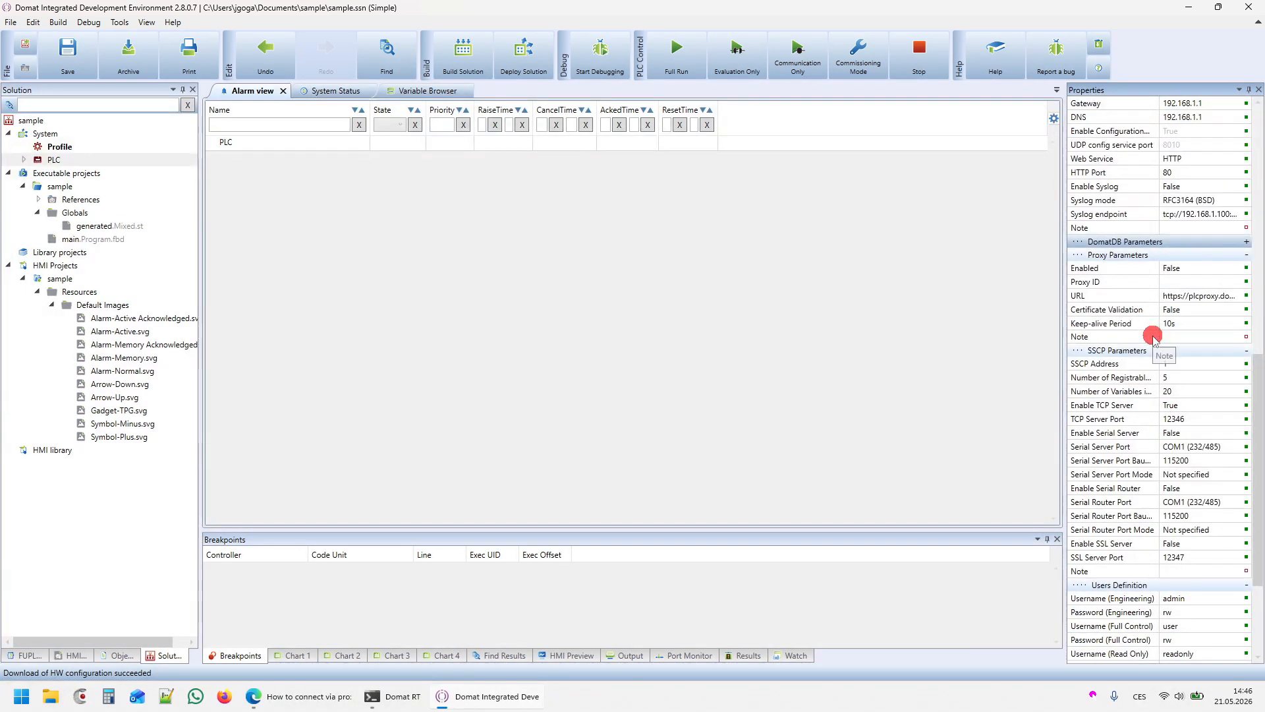
scroll(1154, 337, "down", 1)
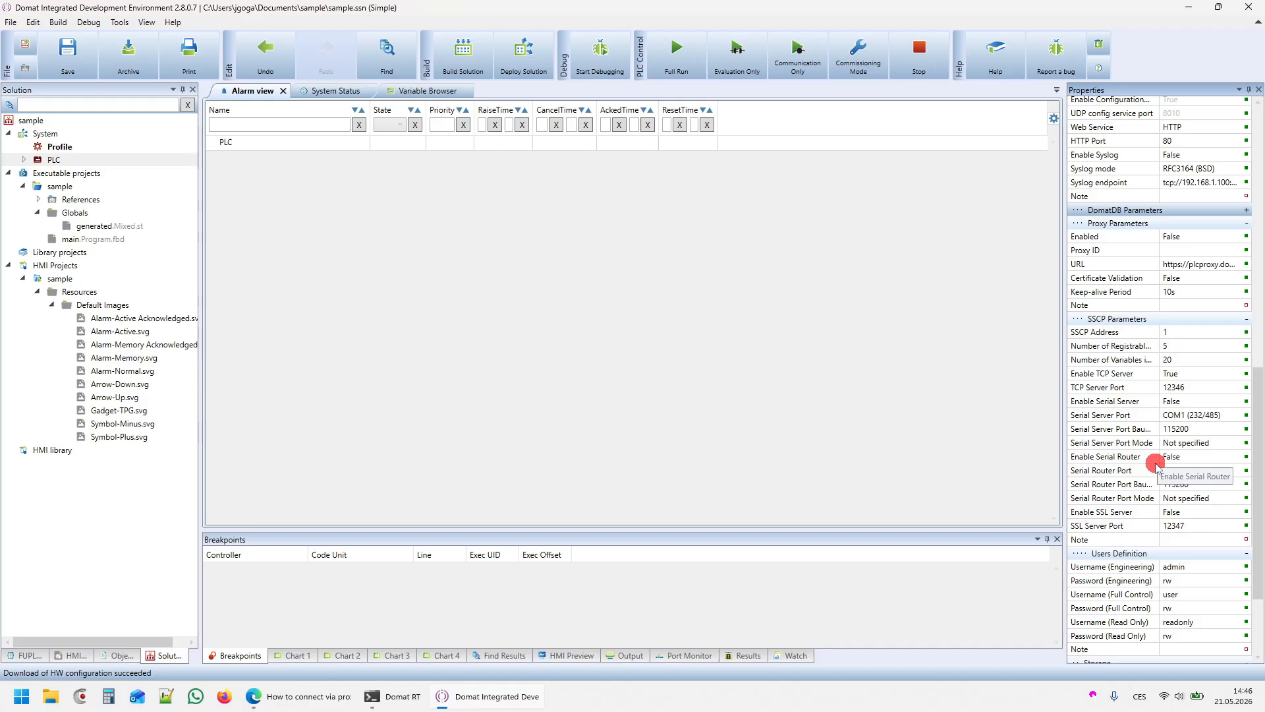
scroll(1155, 463, "down", 3)
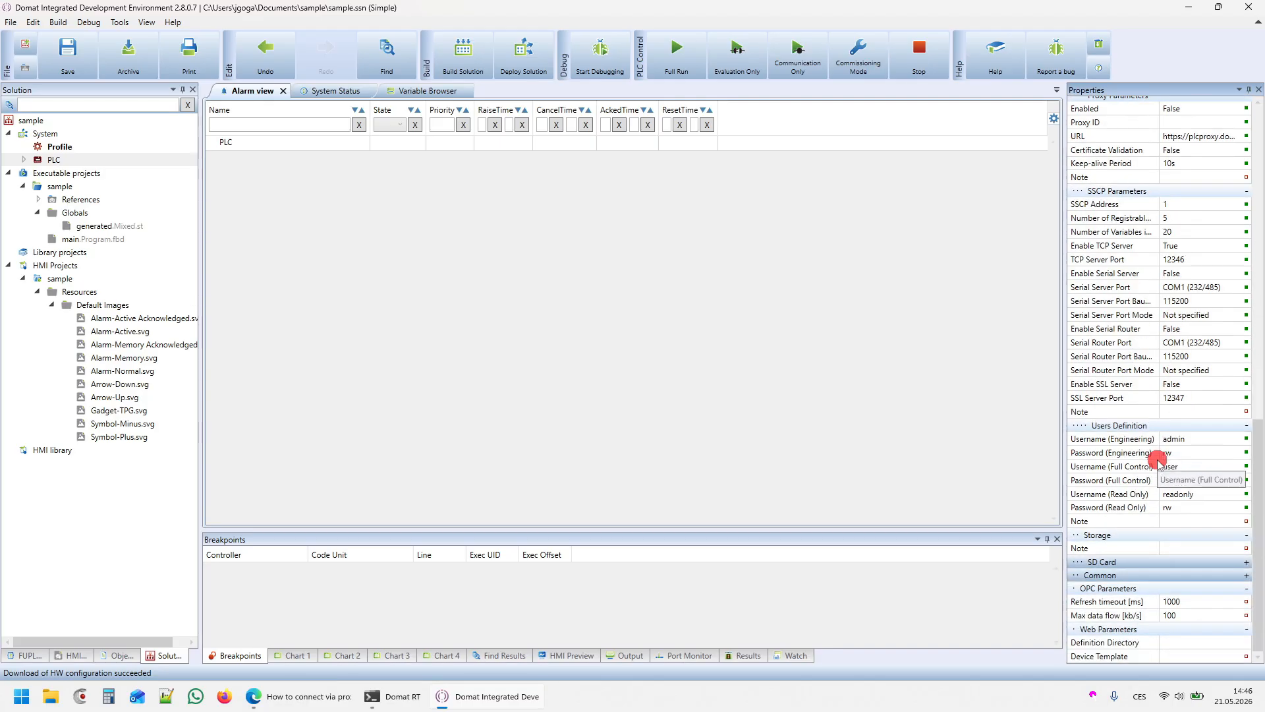
left_click(1187, 656)
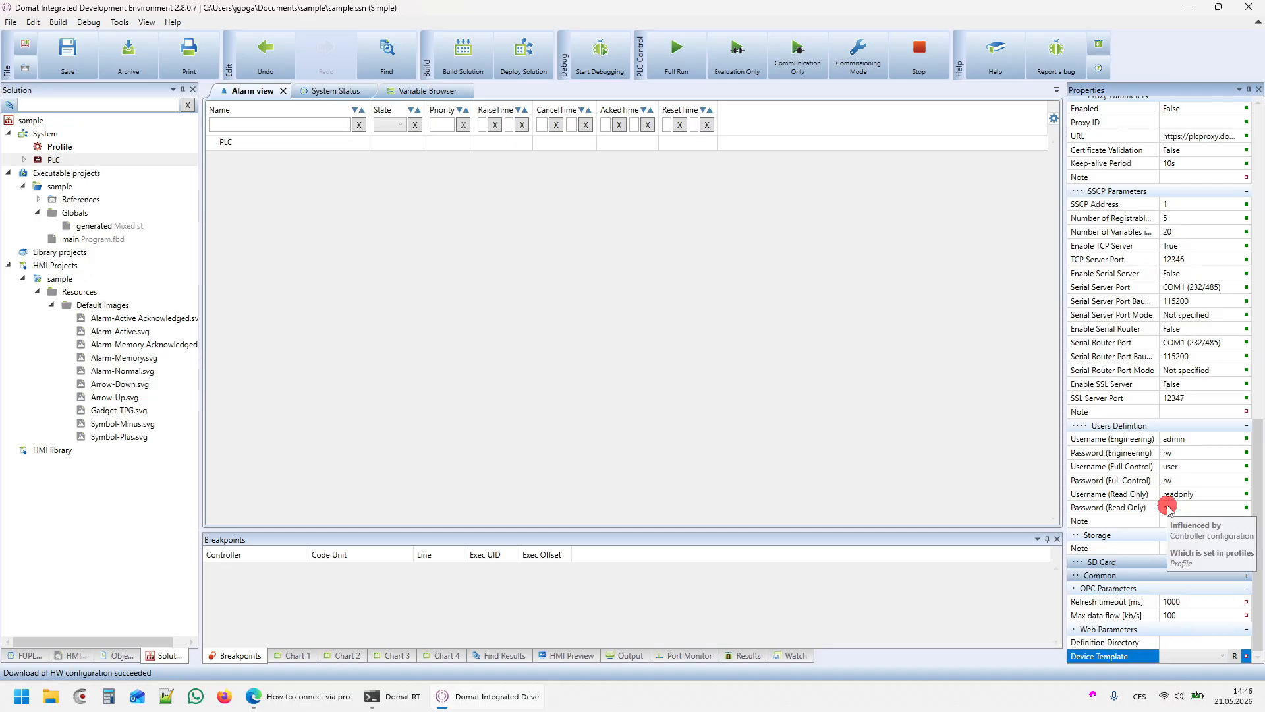
Set the PLC's IP address in the Networking parameters to 192.168.1.9.
scroll(1167, 506, "up", 9)
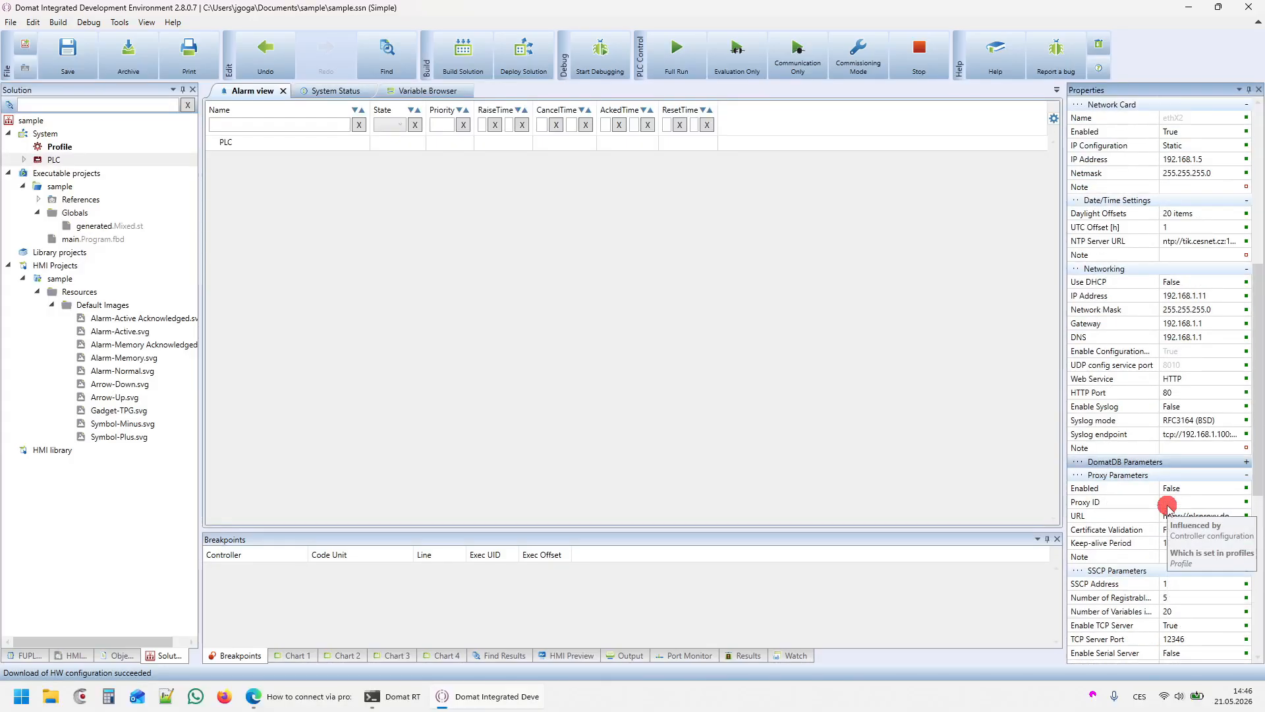
left_click(1216, 296)
key("BackSpace")
key("BackSpace")
type("9")
key("Return")
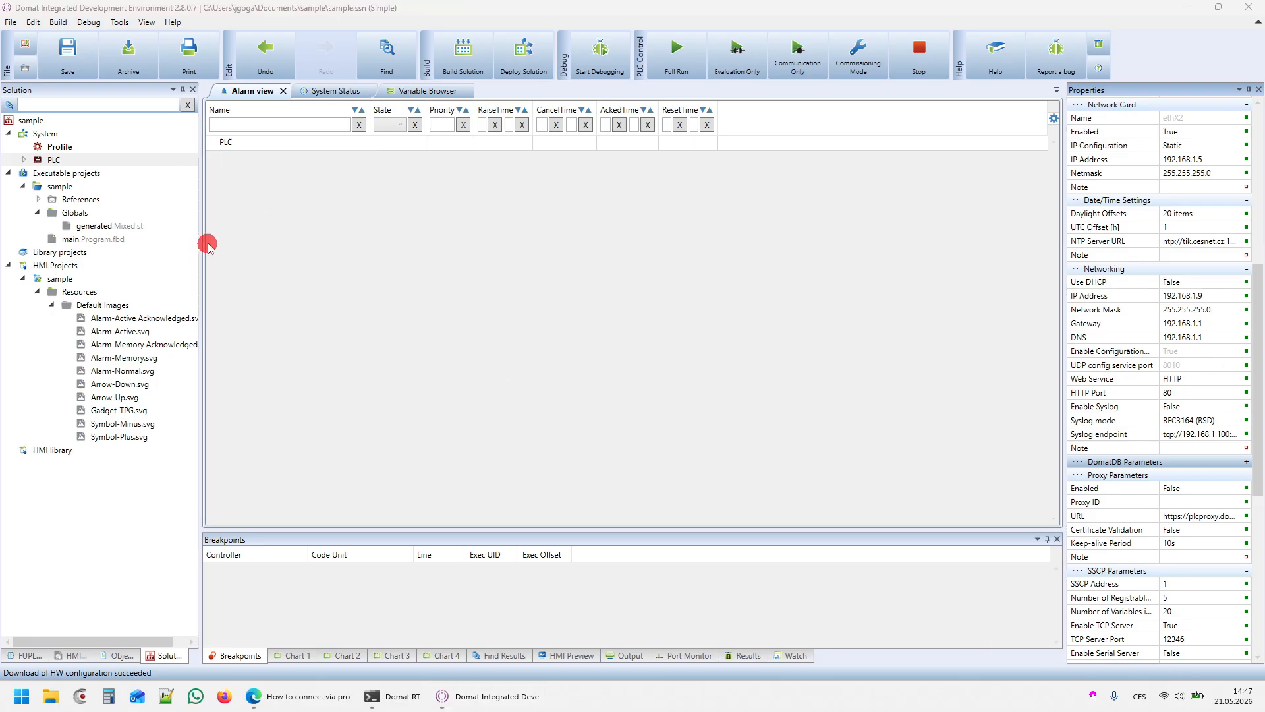
Upload the configuration to the PLC via UDP broadcast with a reboot at finish, and set its connection Server to 192.168.1.9.
right_click(59, 160)
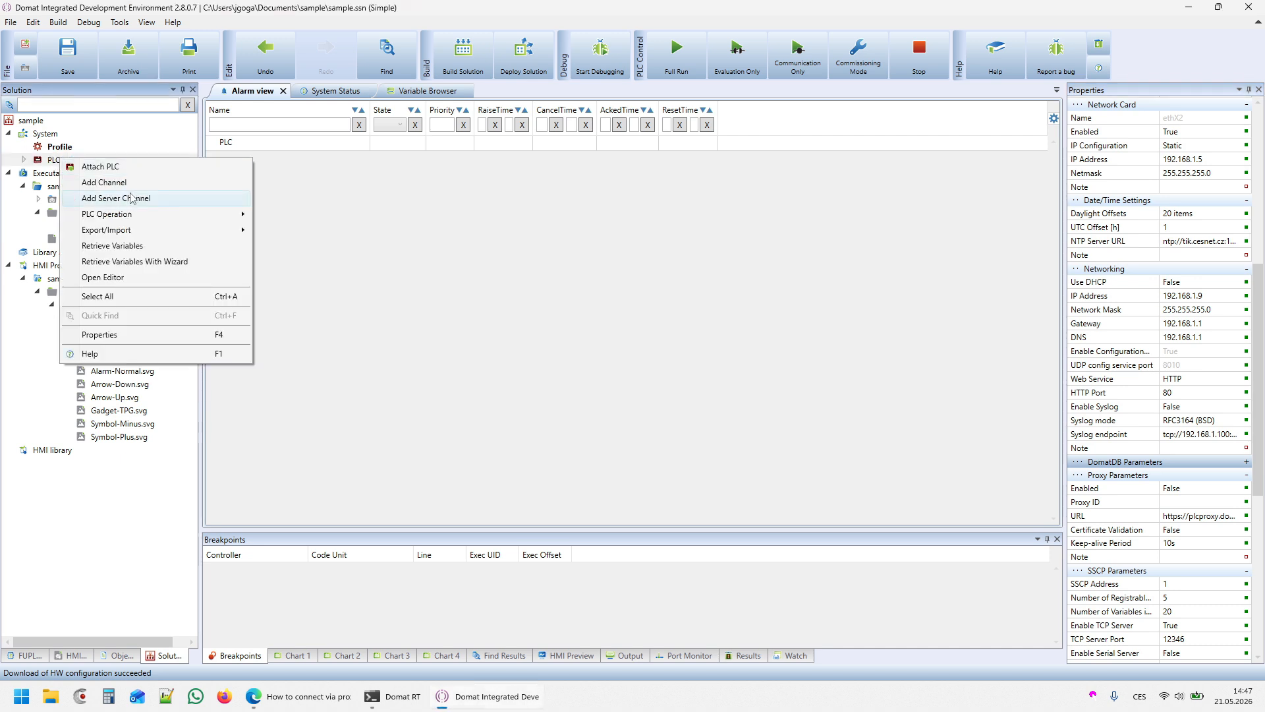
mouse_move(169, 218)
mouse_move(363, 383)
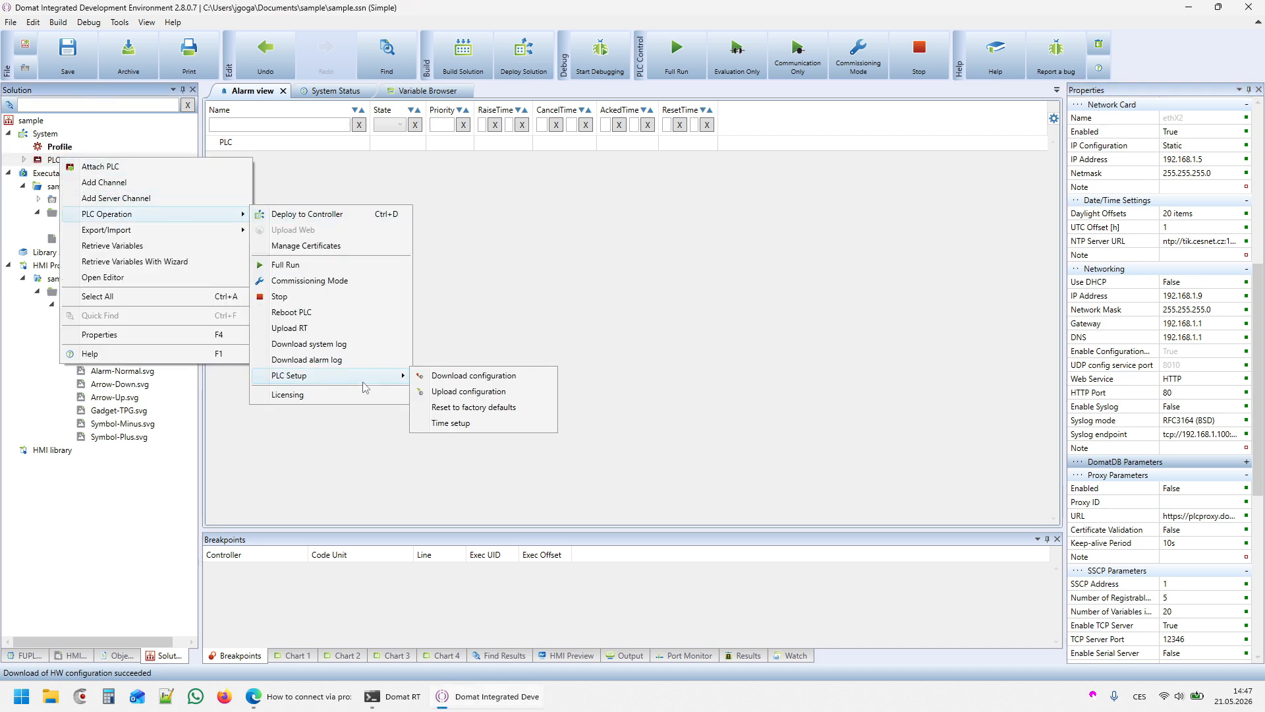
left_click(470, 393)
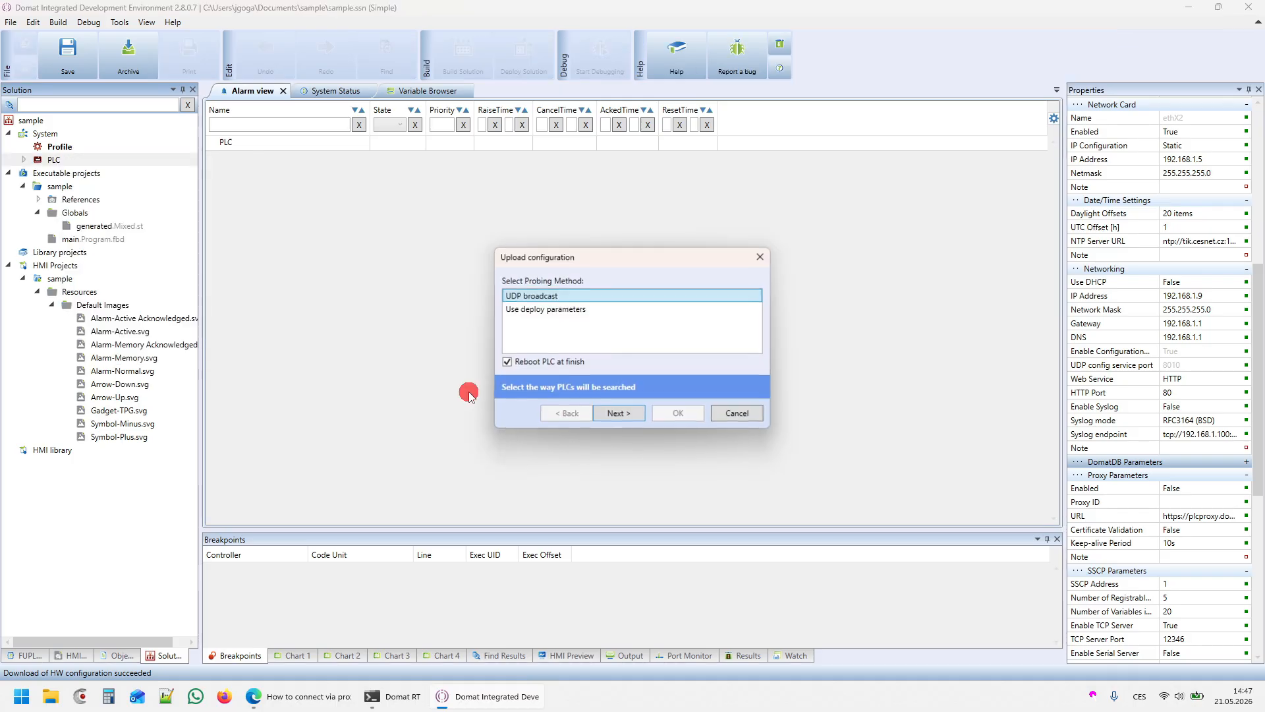
left_click(614, 408)
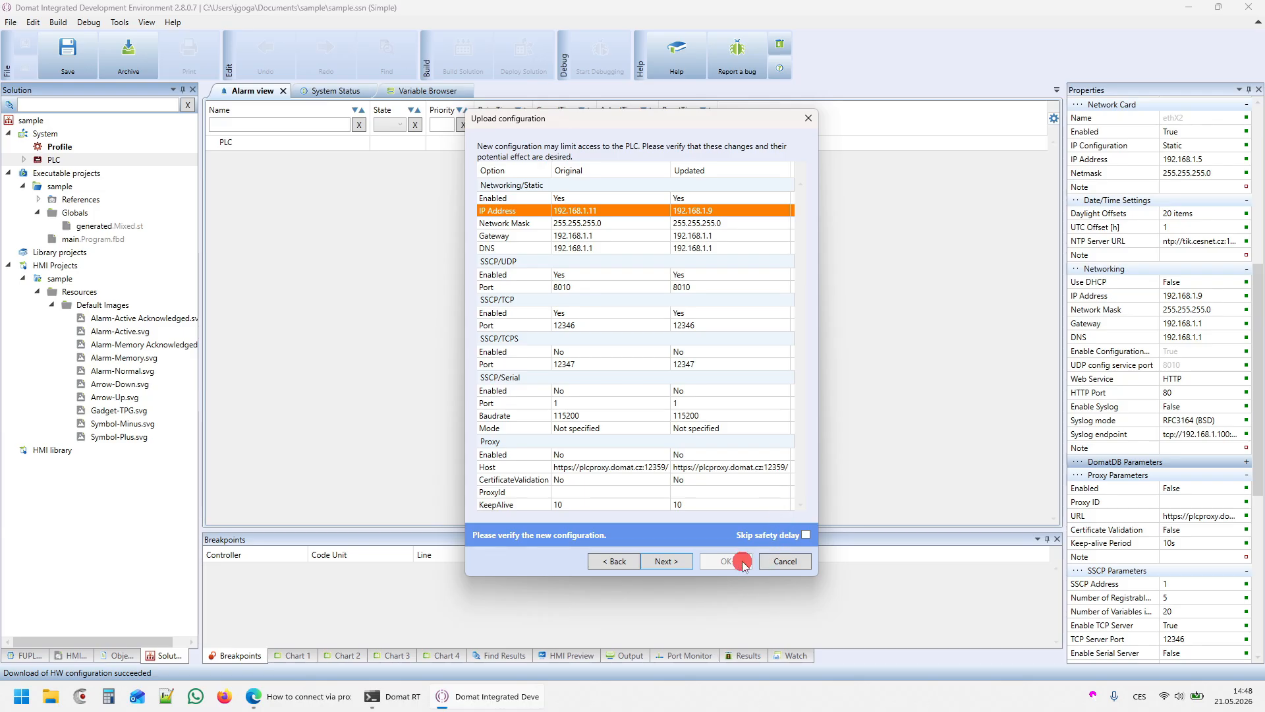
left_click(685, 561)
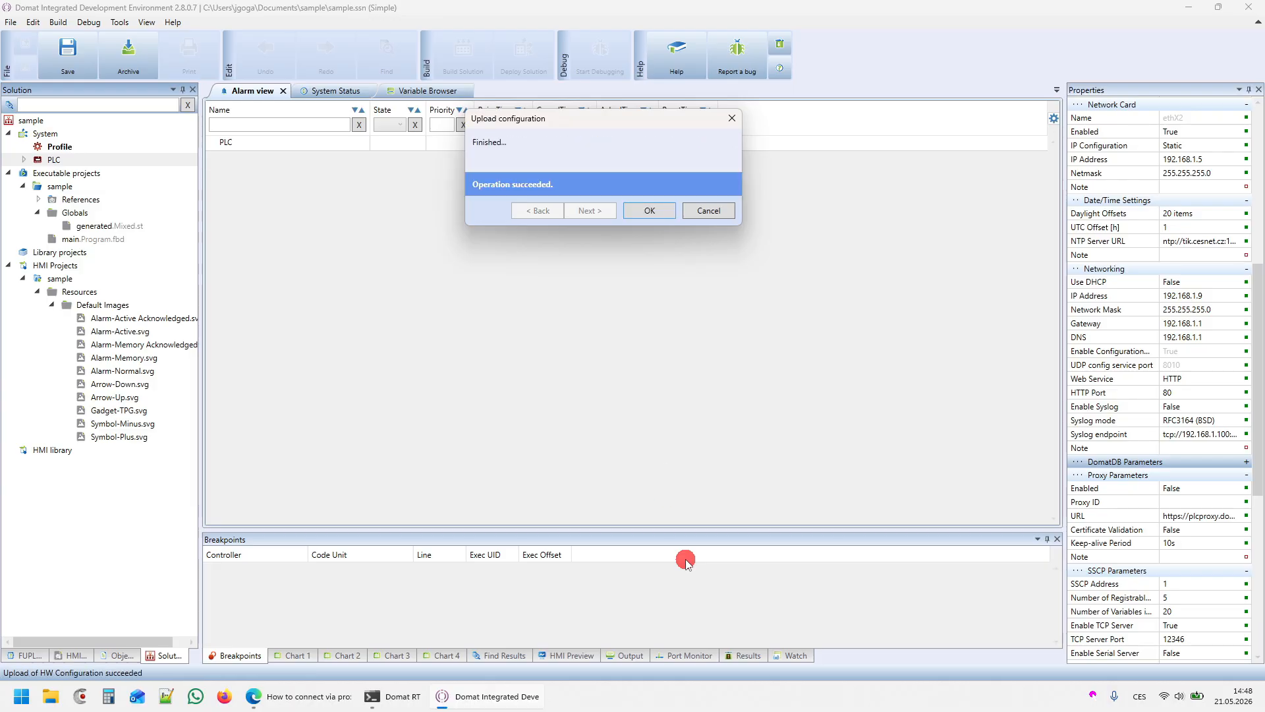
left_click(649, 211)
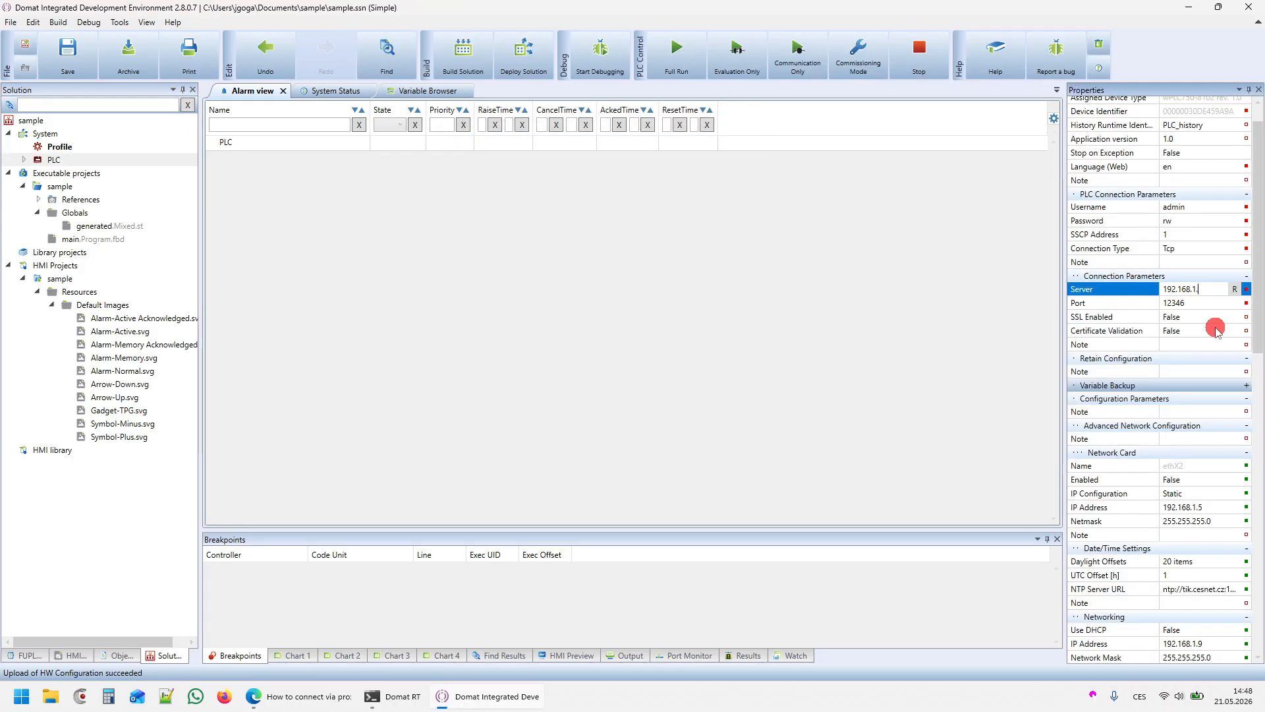
type("9")
key("Return")
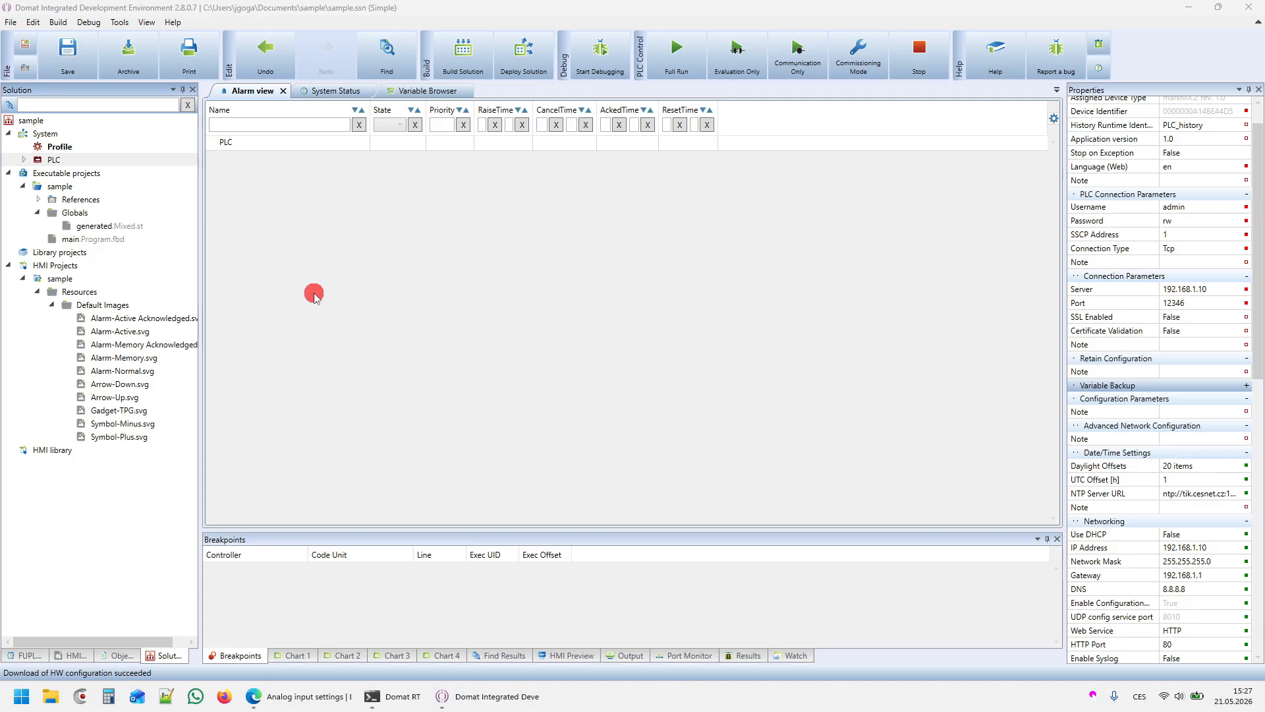
Open the RXIO module under the PLC's channel and set the Autogen Name of AI01 to temperature.
left_click(23, 161)
left_click(75, 173)
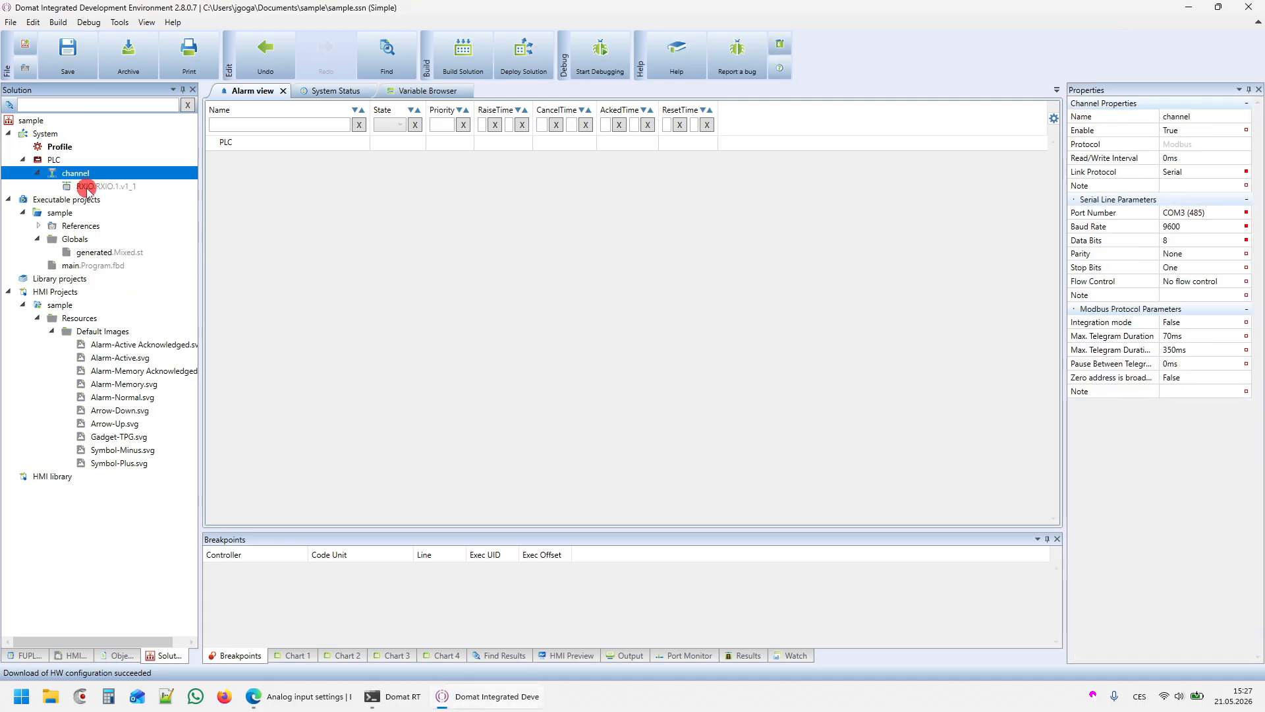
left_click(88, 188)
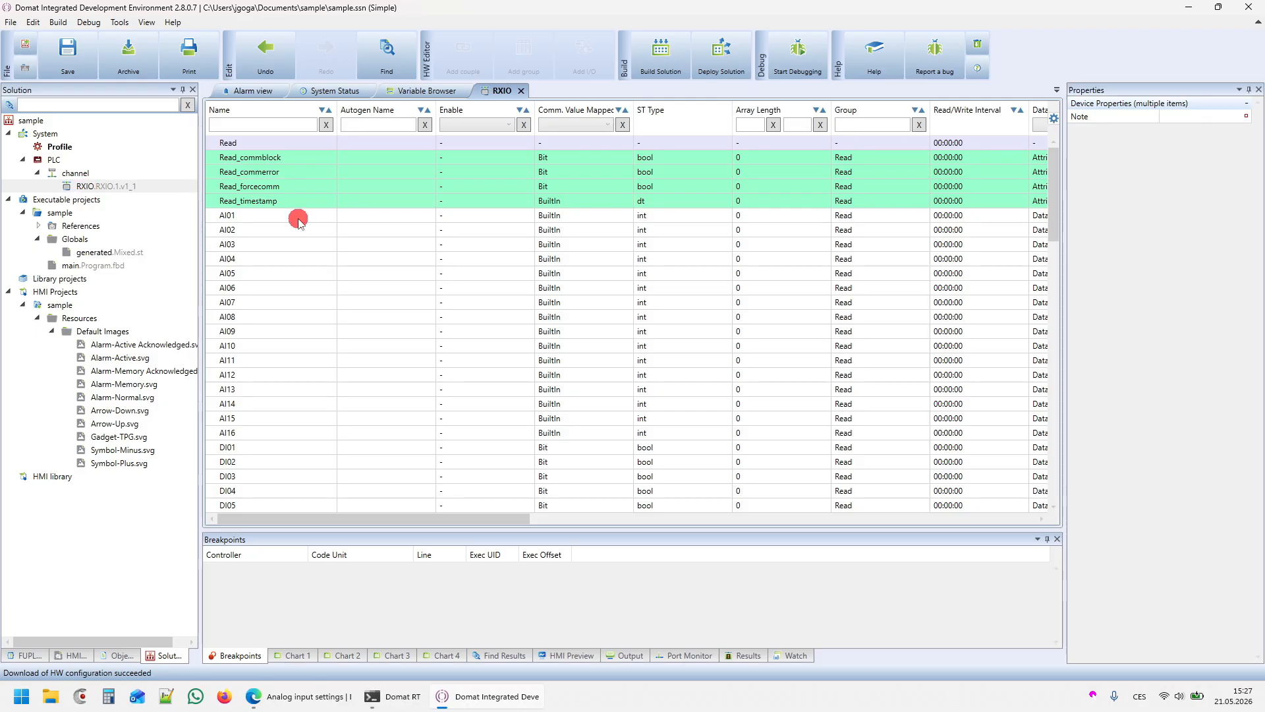
double_click(362, 214)
type("temperature")
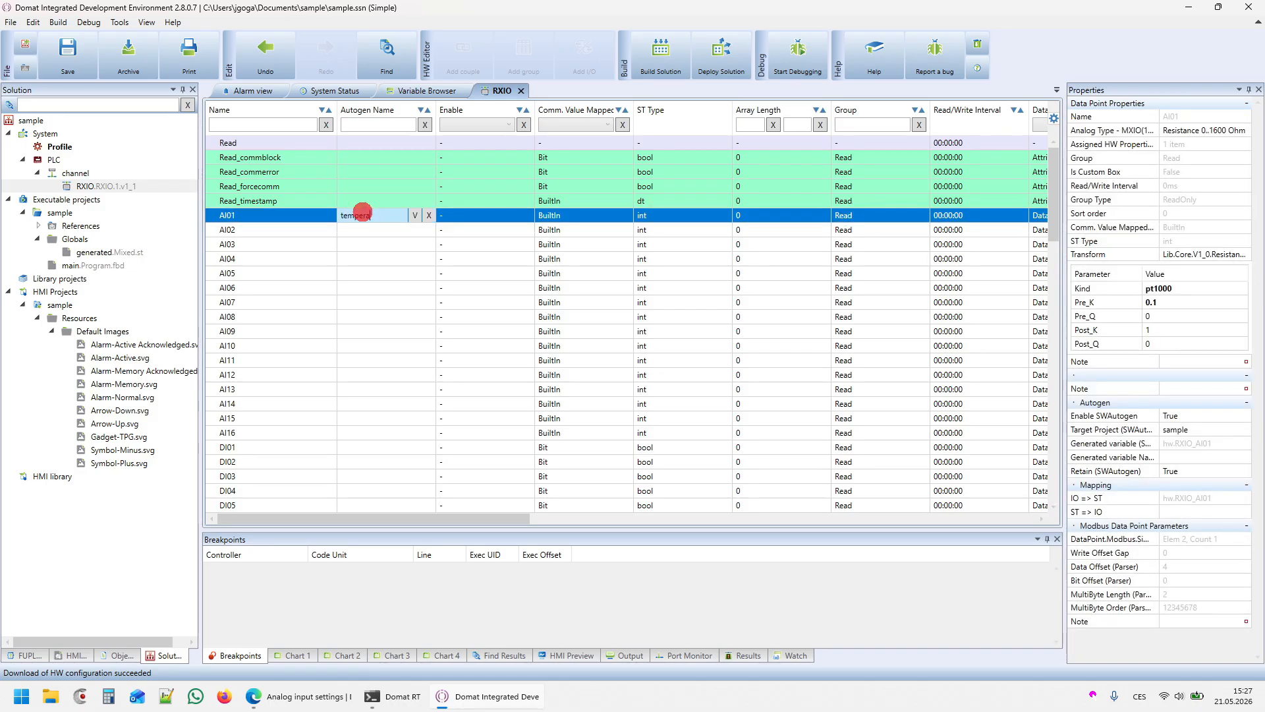
key("Return")
Set the Autogen Name of digital output DO01 to heating and of DO02 to cooling.
scroll(362, 265, "down", 5)
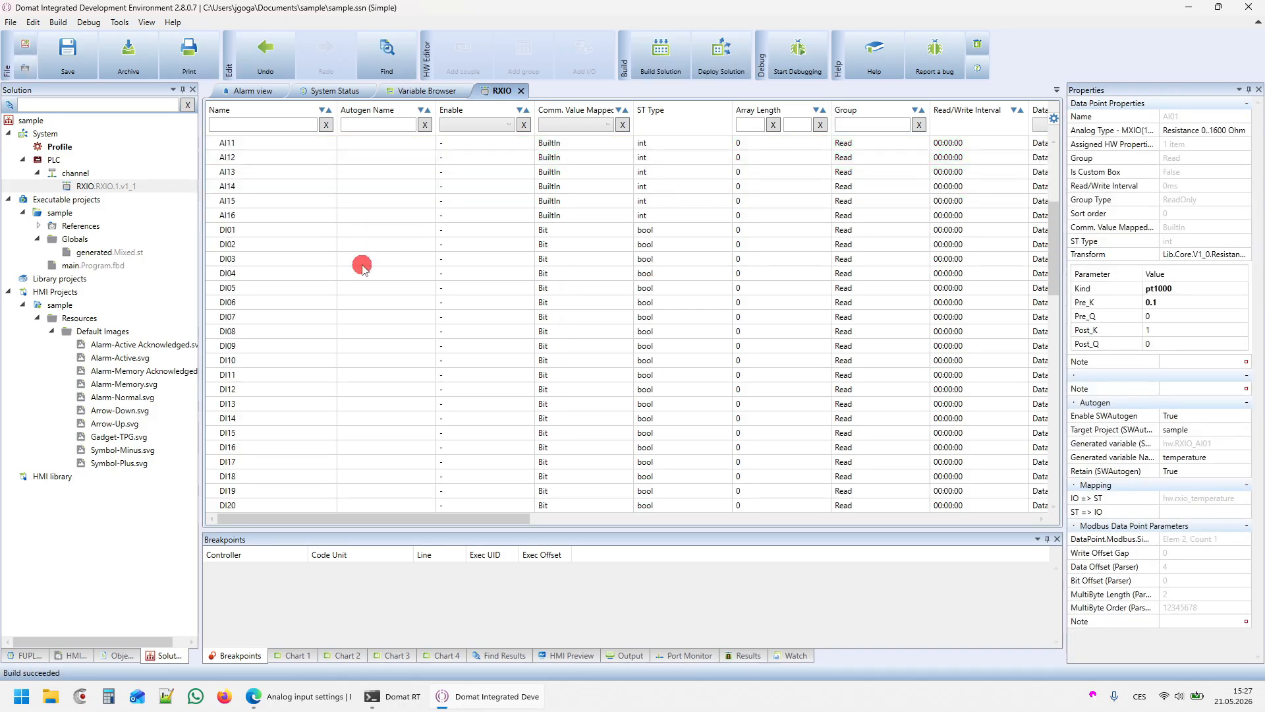
scroll(362, 265, "down", 9)
scroll(362, 265, "down", 5)
scroll(362, 263, "up", 5)
scroll(364, 260, "down", 5)
left_click(373, 229)
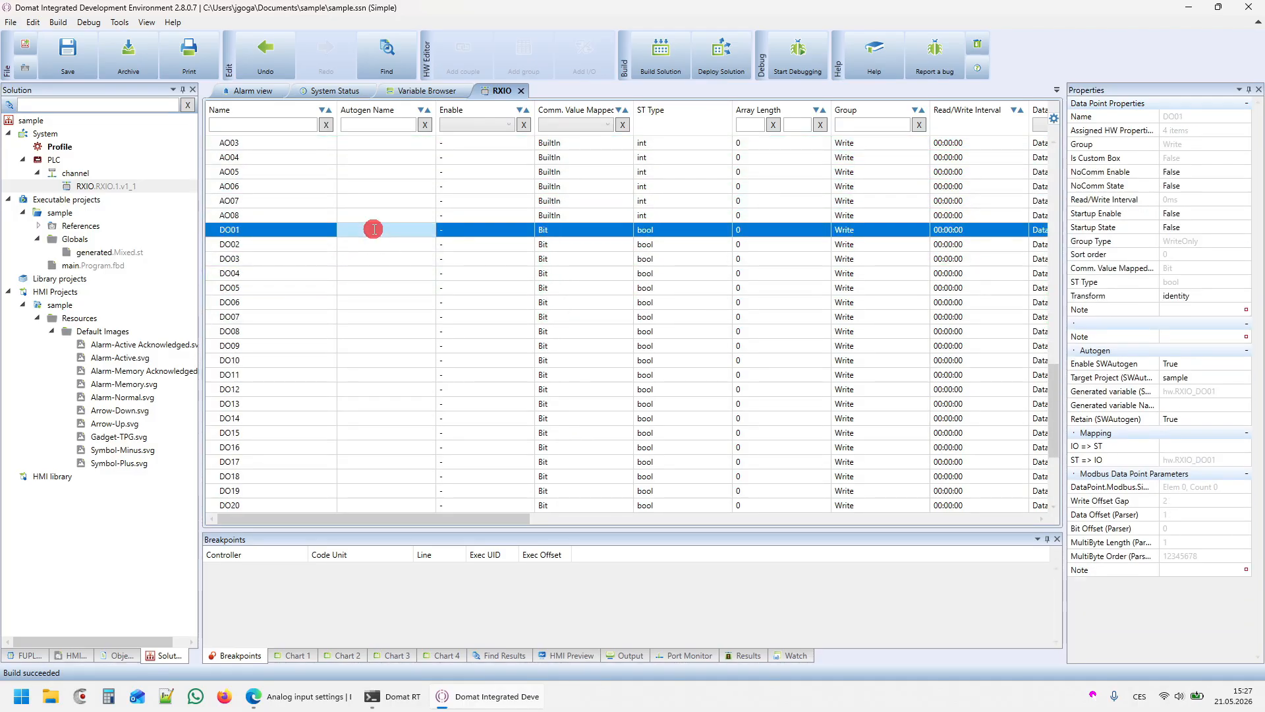
type("heating")
left_click(349, 242)
type("cooling")
key("Return")
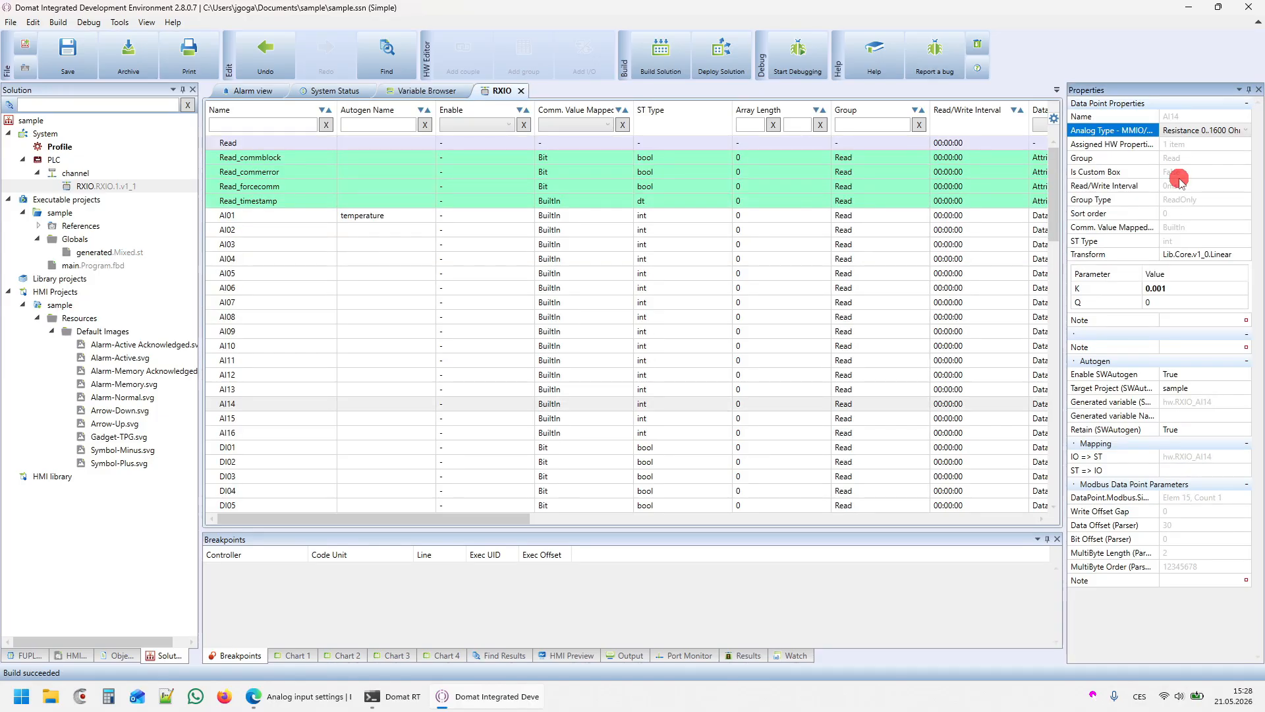
Set AI14's transform to Lib.Core.V1_0.ResistanceToTemperature with Kind Pt1000 and Pre_K 0.1.
left_click(1180, 253)
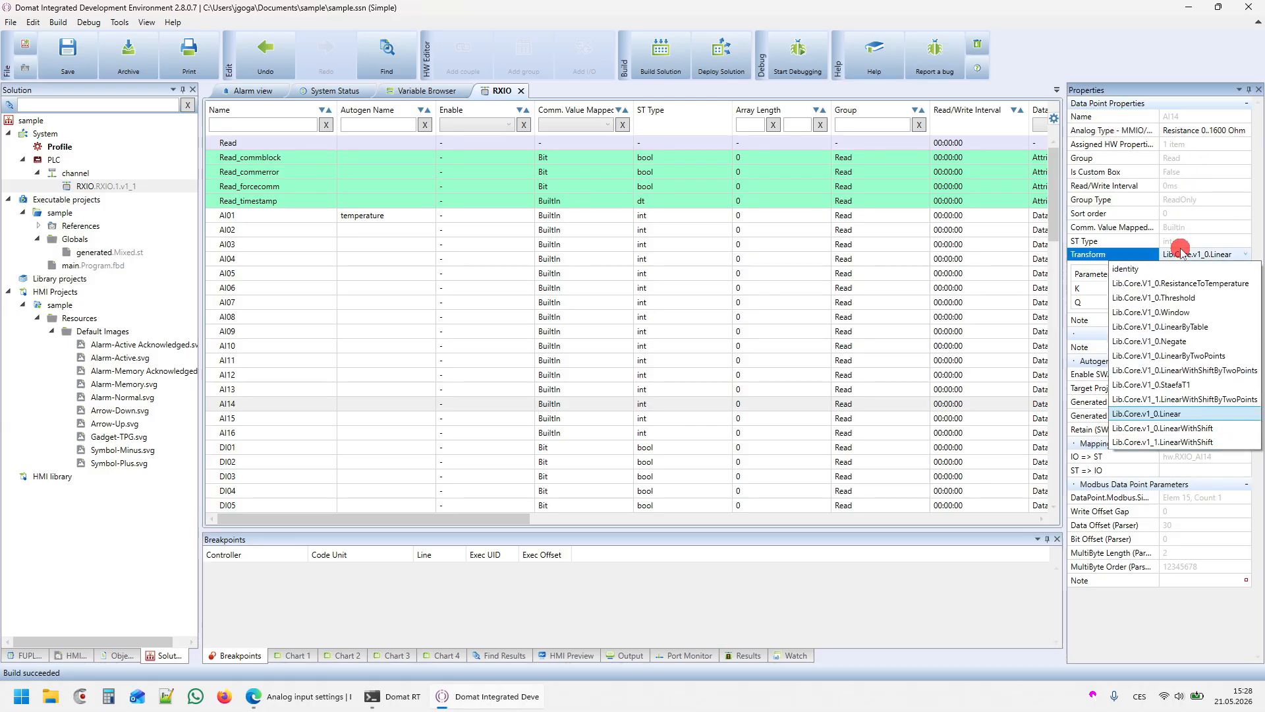
left_click(1180, 284)
left_click(1180, 288)
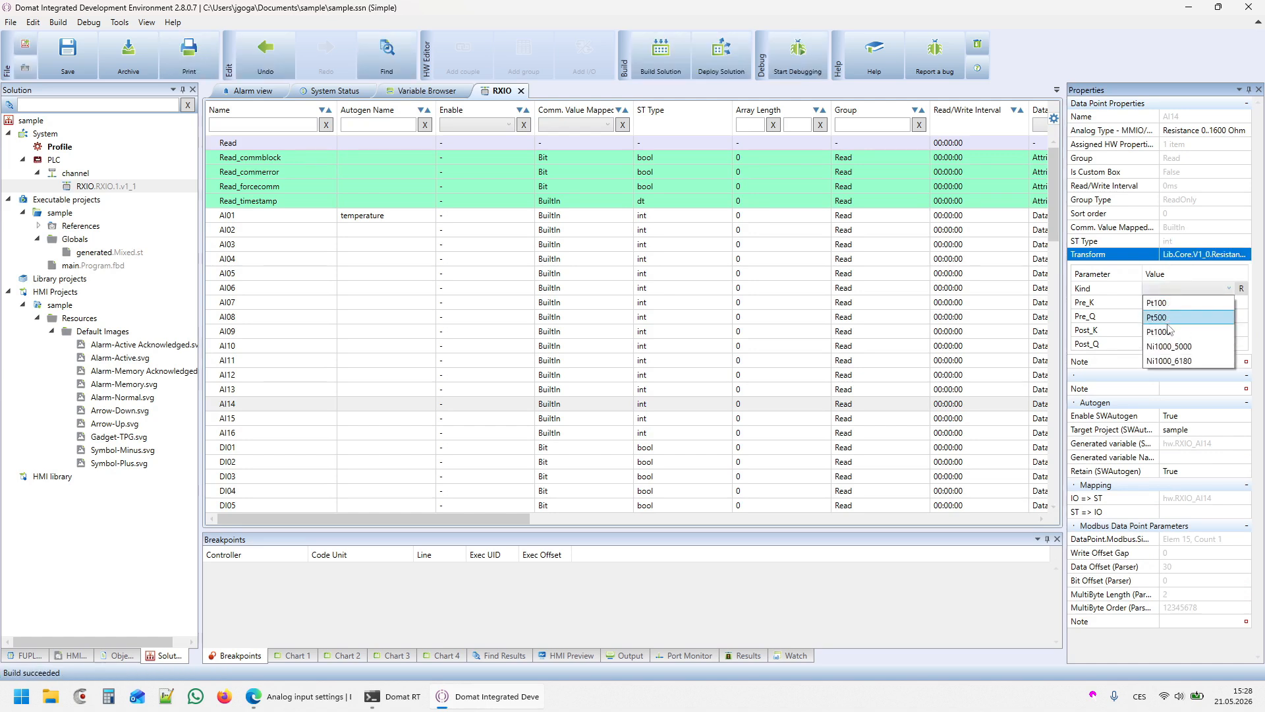
left_click(1164, 333)
left_click(1146, 290)
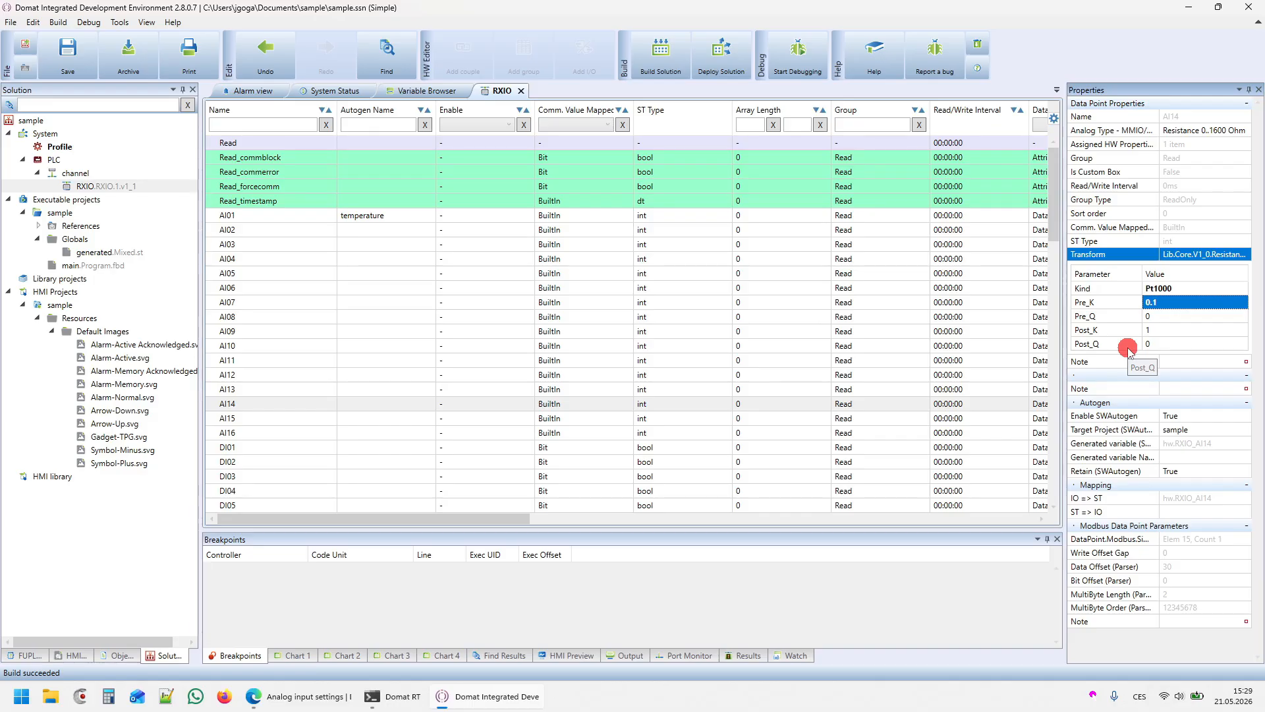
Set AI14's analog type to Temperature Pt1000 and its transform to Lib.Core.v1_0.Linear with K 0.01.
left_click(1204, 130)
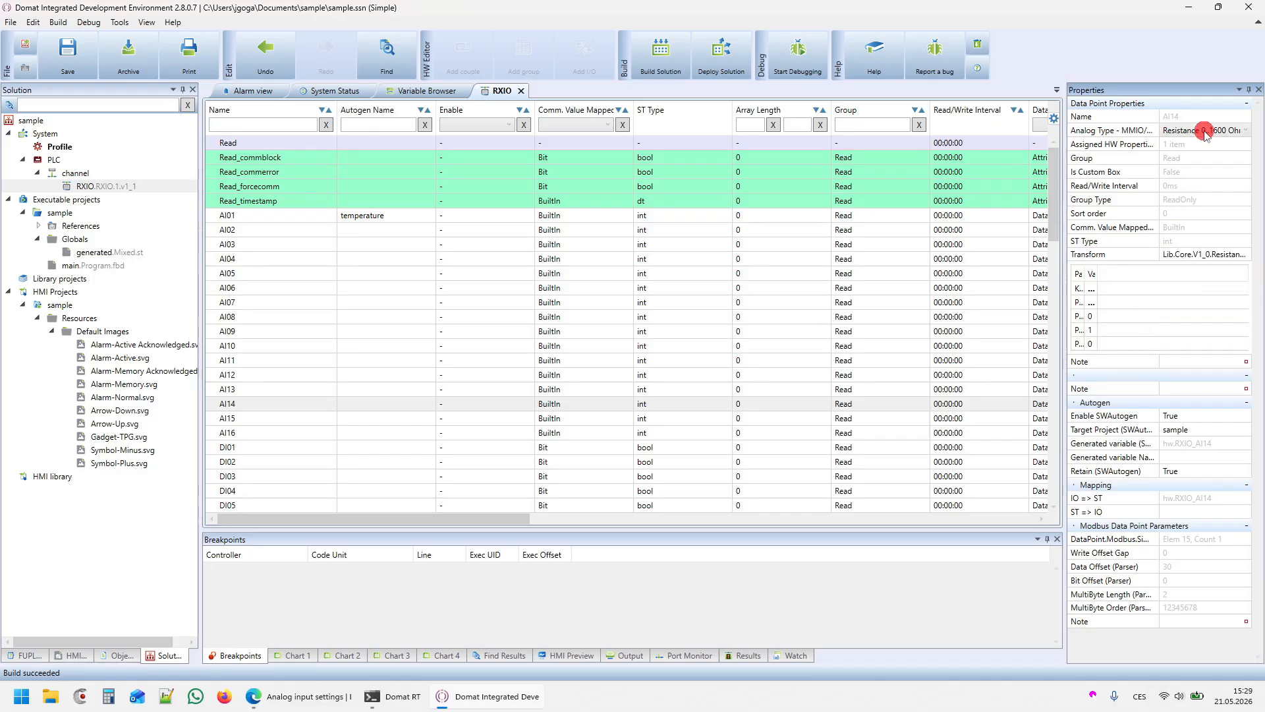
left_click(1191, 146)
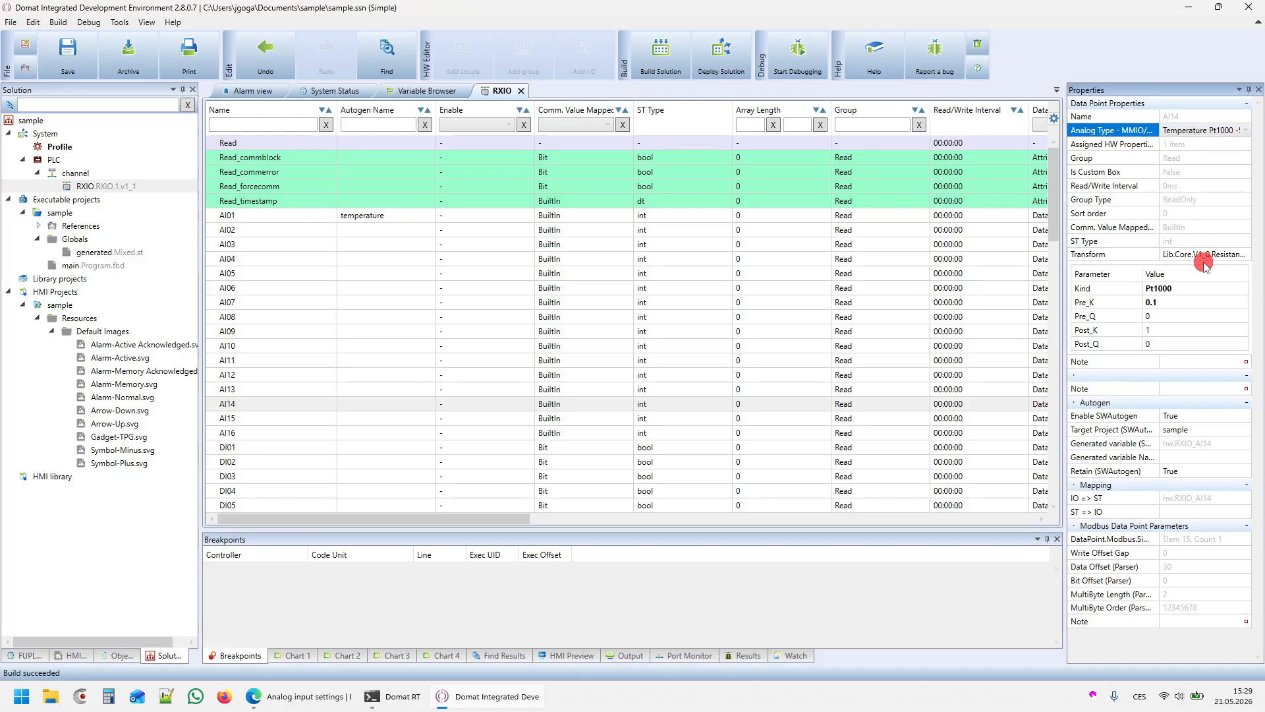
left_click(1200, 255)
left_click(1201, 254)
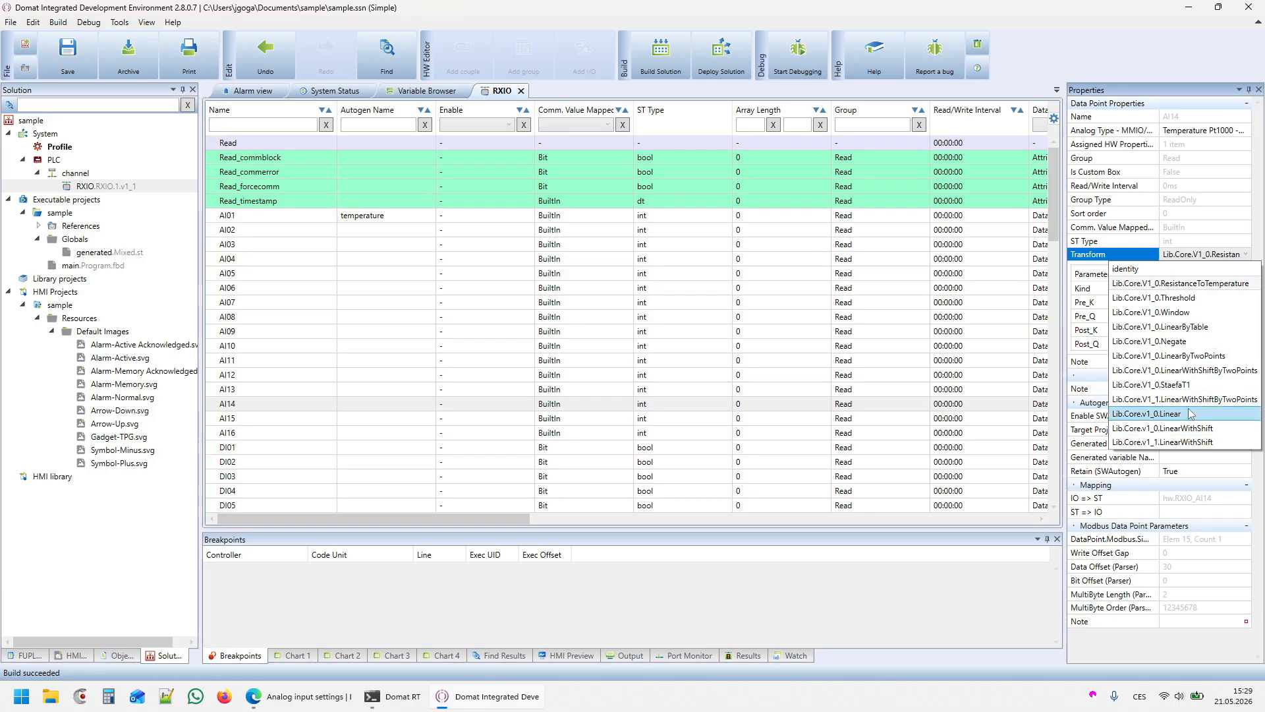
left_click(1186, 412)
left_click(1168, 285)
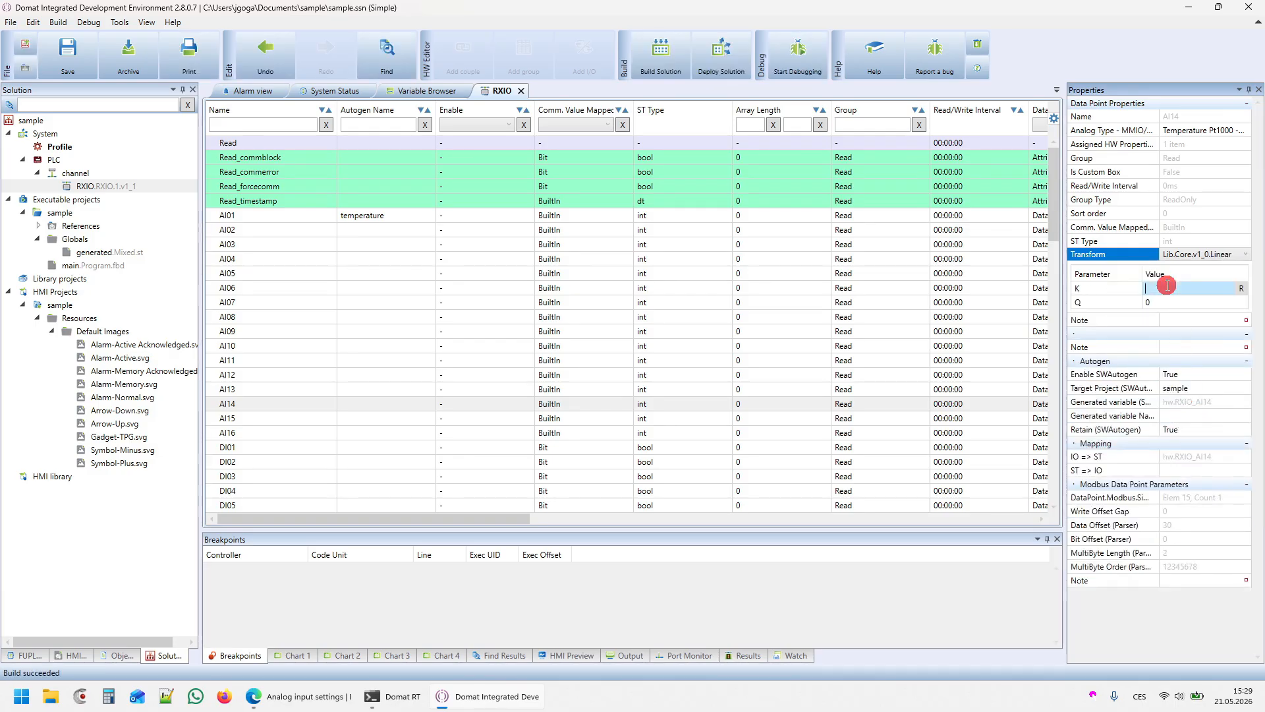
type("0,01")
key("Return")
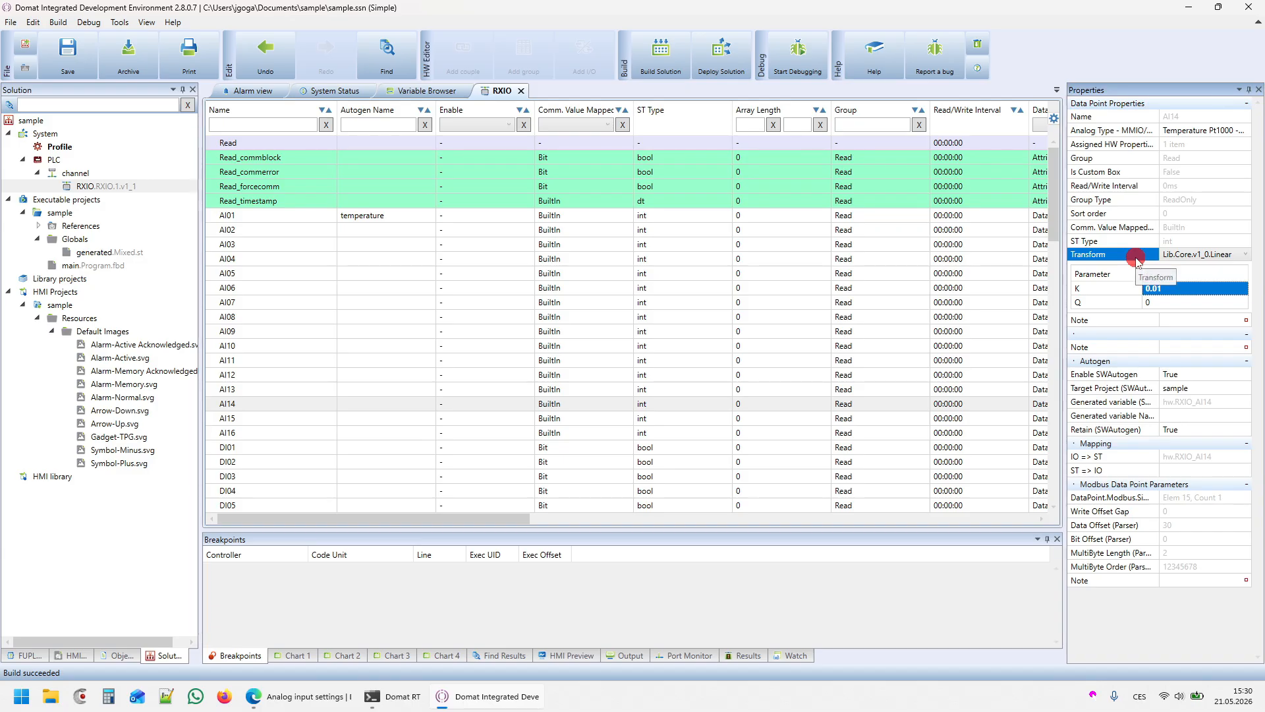
left_click(1185, 132)
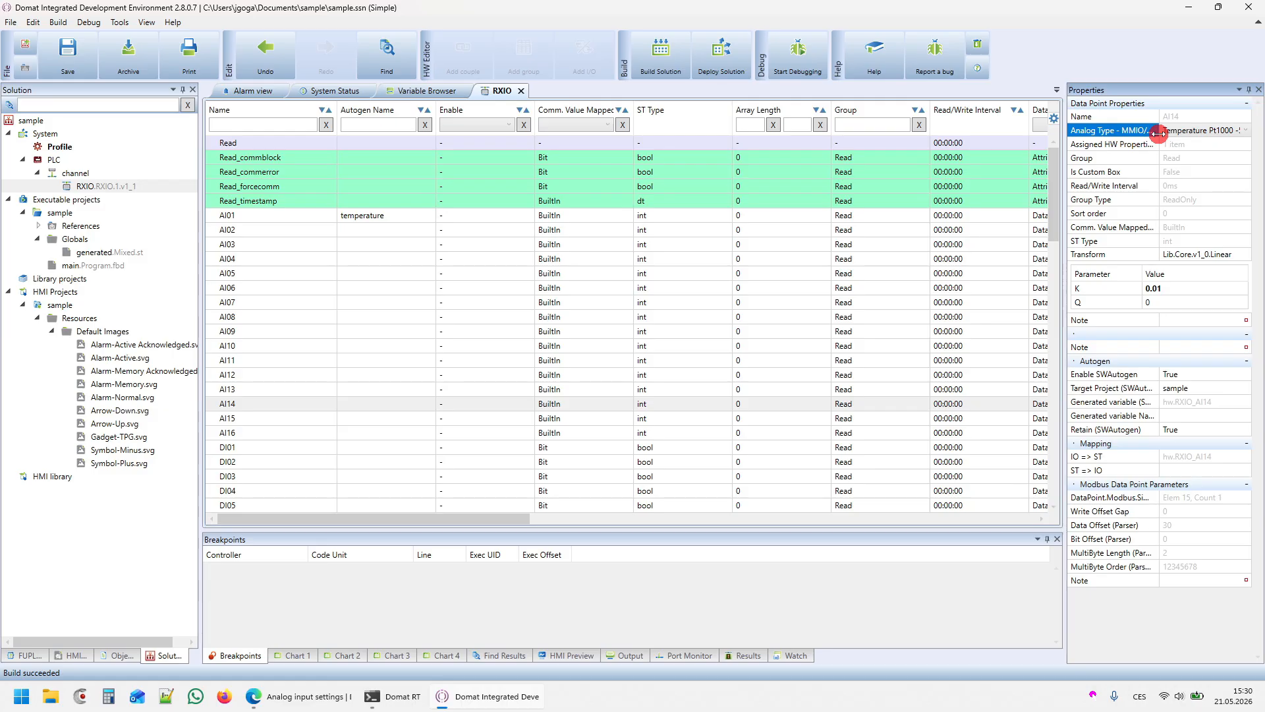
Upload the module configuration to the RXIO module, returning the controller to its current state when finished.
right_click(79, 187)
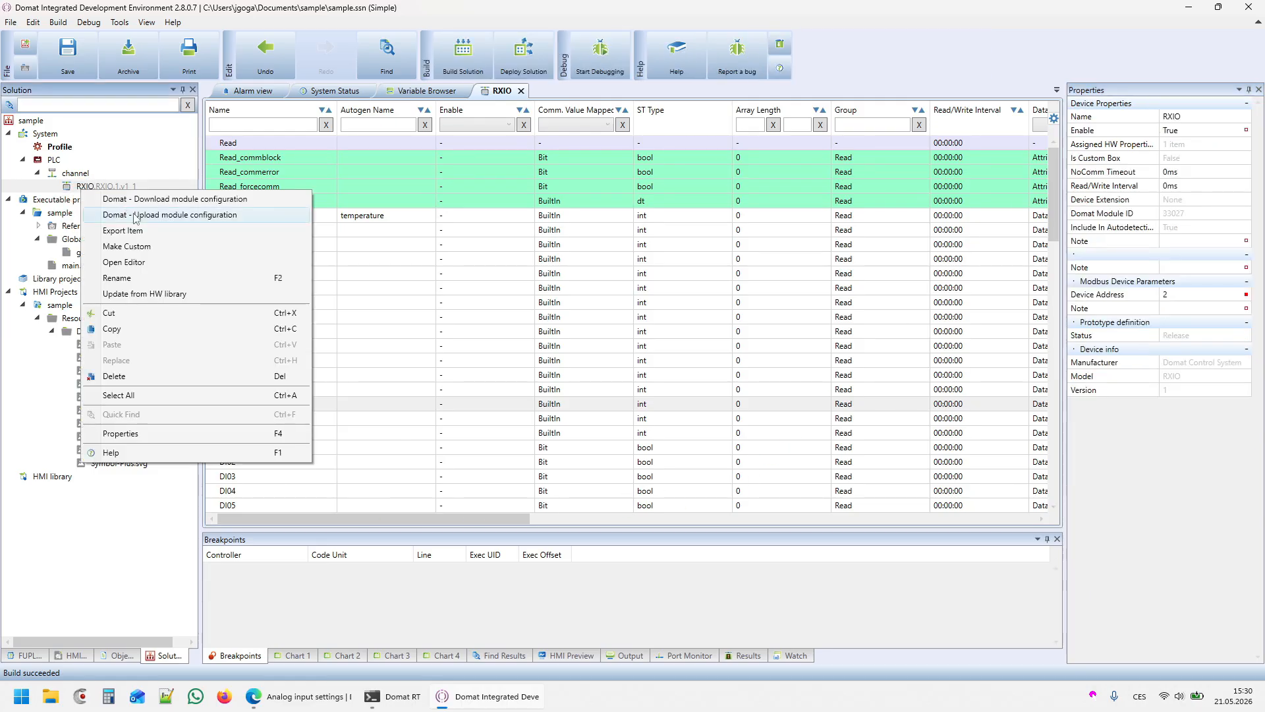
left_click(135, 215)
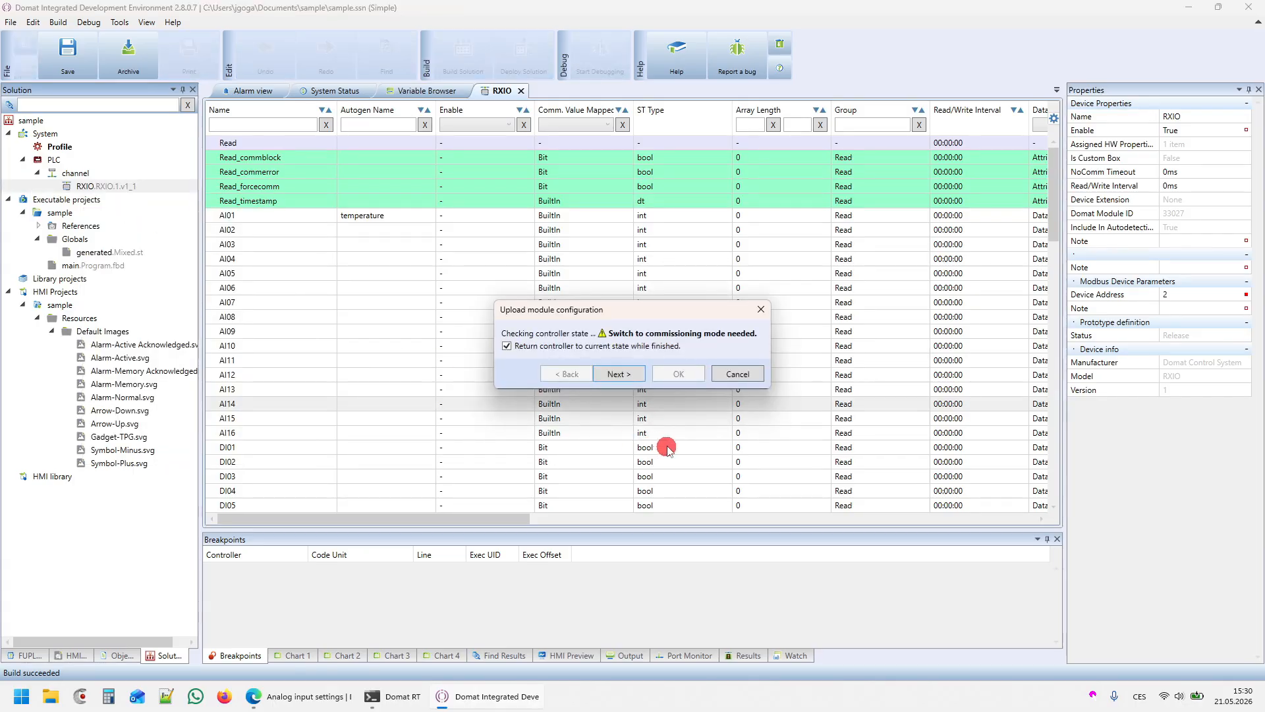
left_click(618, 375)
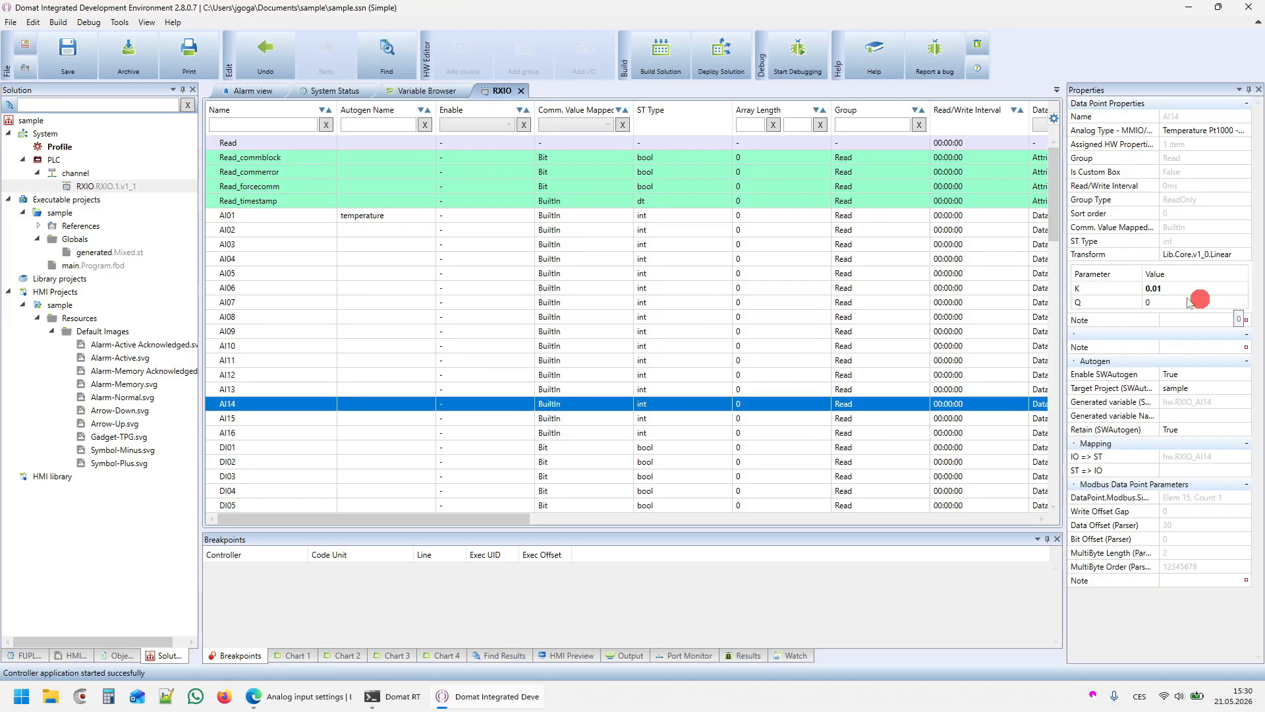
left_click(1208, 259)
left_click(1208, 259)
left_click(1208, 259)
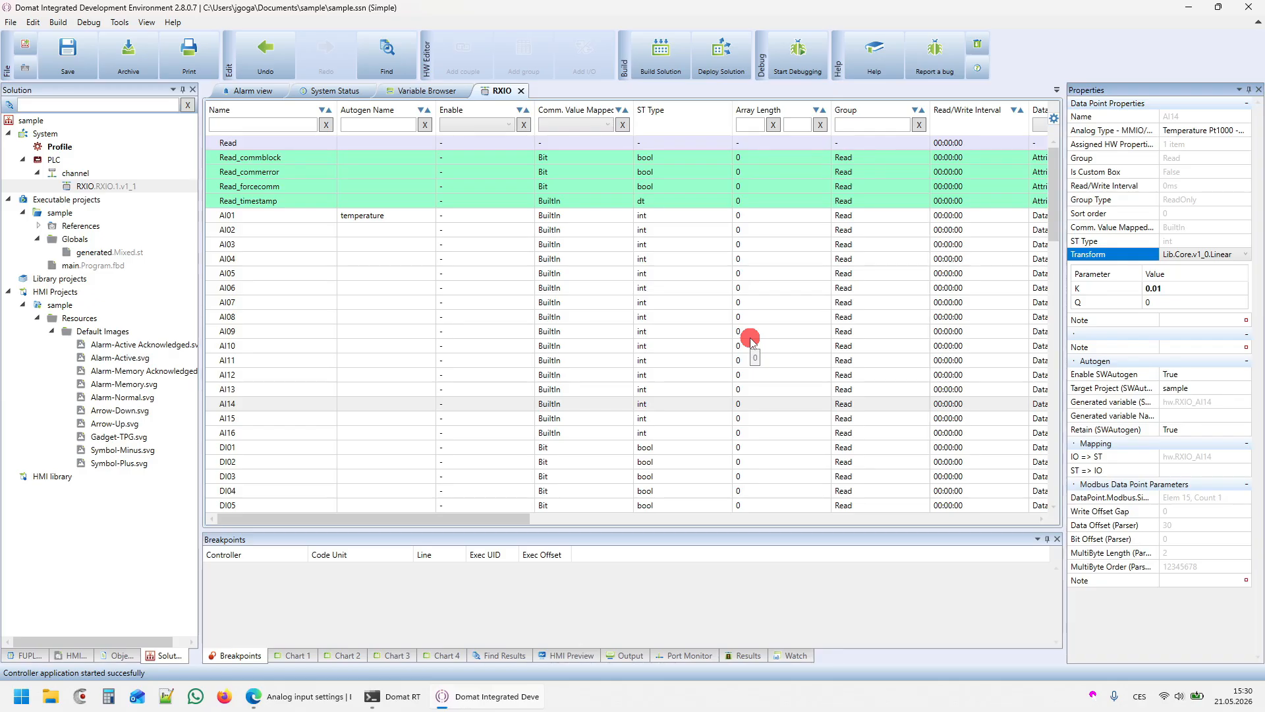
Switch to the Edge browser and read through the Analog input settings page on the Domat website.
left_click(322, 696)
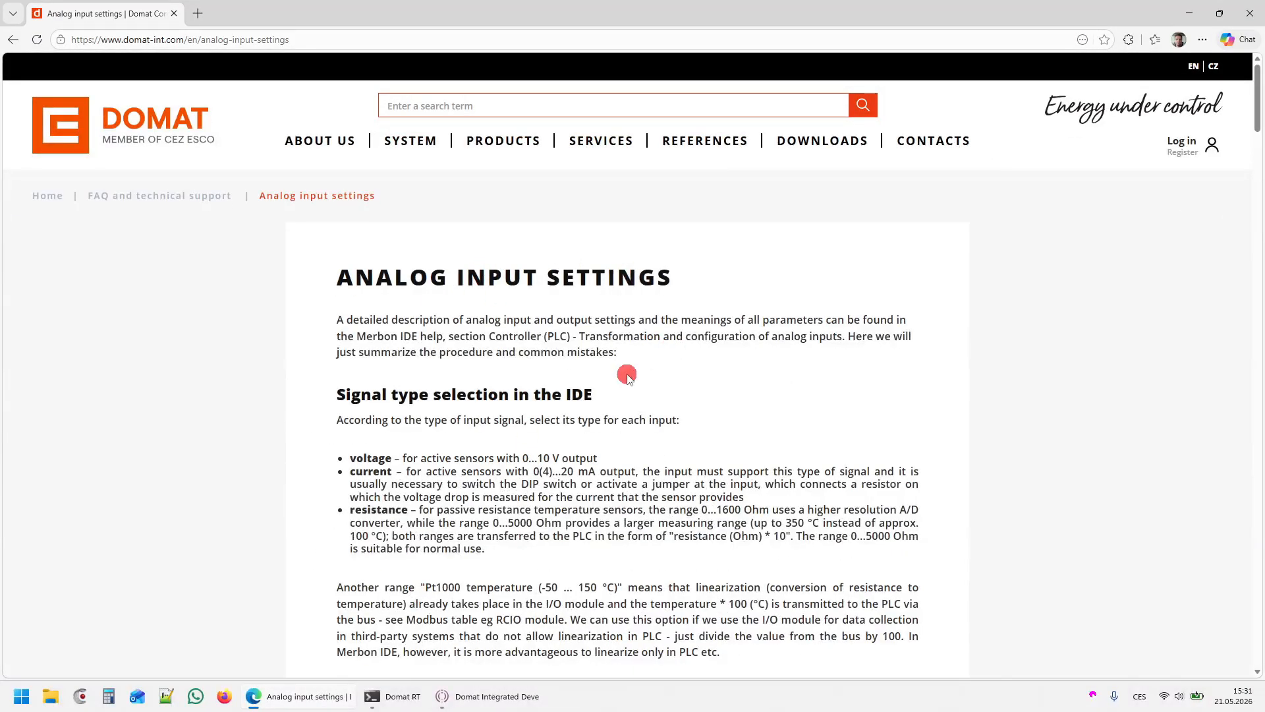
scroll(599, 373, "down", 3)
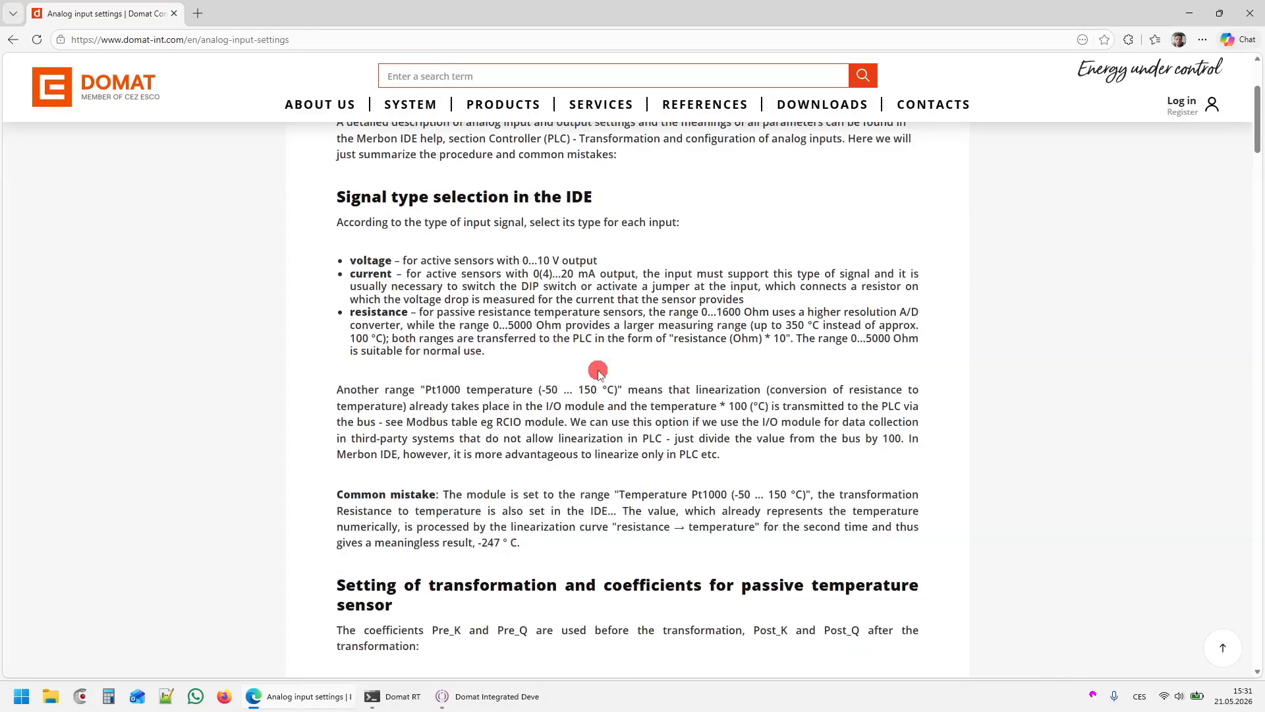
scroll(599, 373, "down", 15)
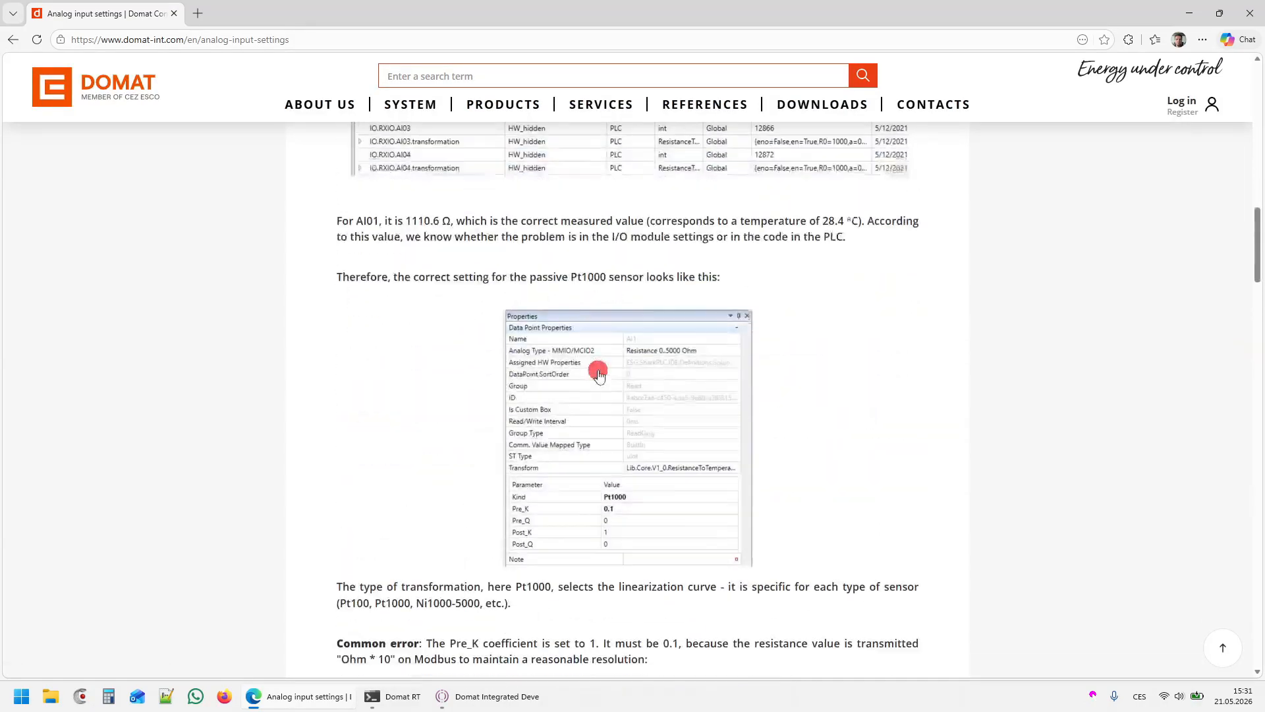
scroll(599, 373, "down", 8)
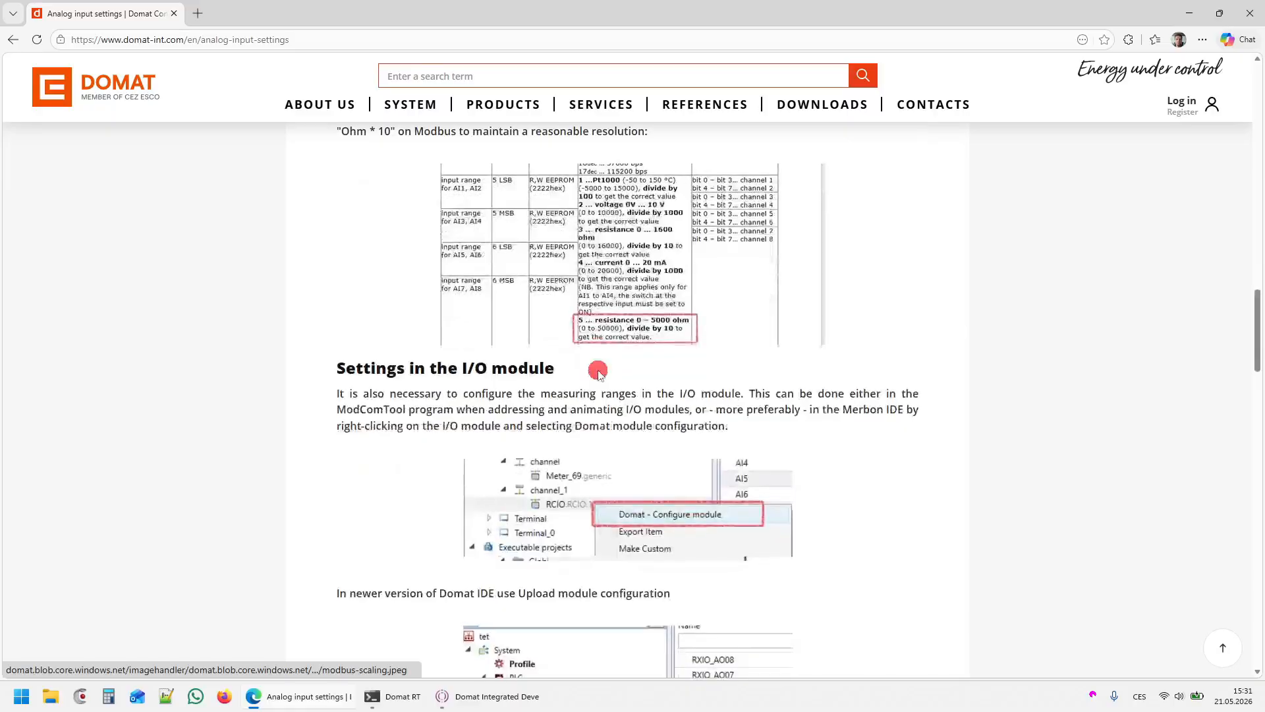
scroll(598, 373, "down", 13)
scroll(598, 373, "down", 14)
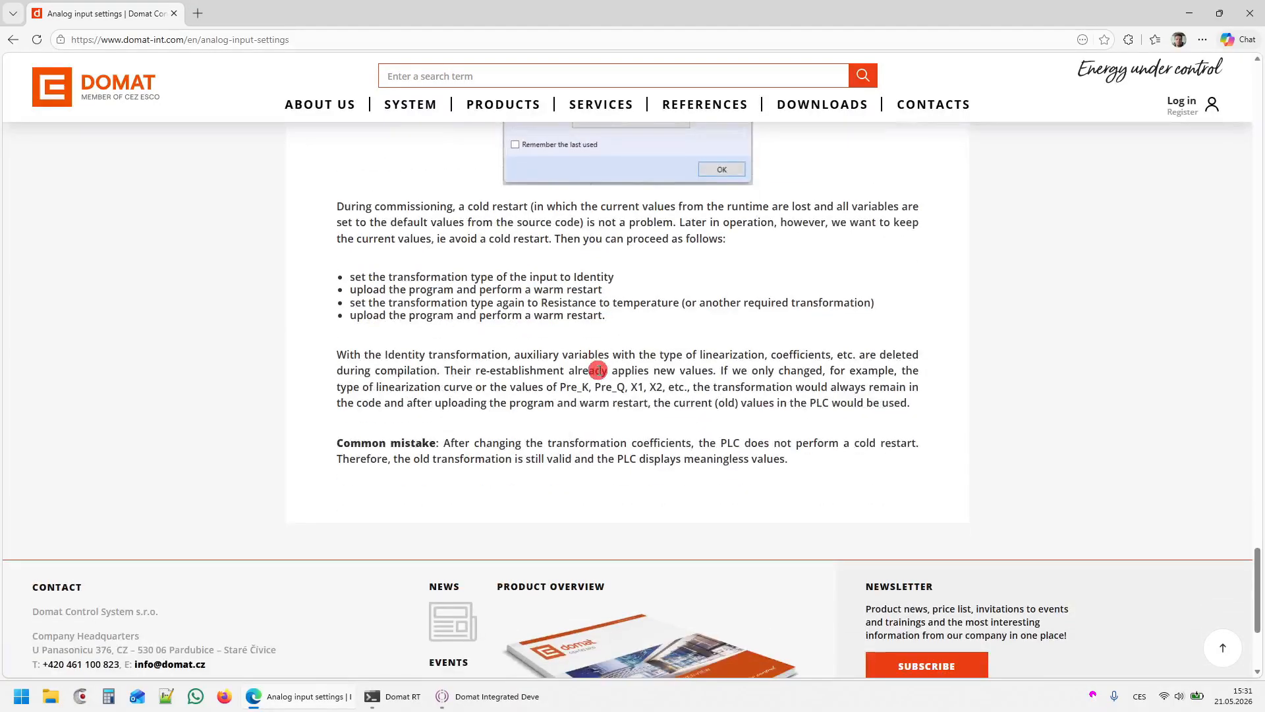
Switch back to Domat IDE, look up the RXIO - Compact I/O module help topic and examine its transform settings for the different ranges.
key("alt+Tab")
left_click(86, 187)
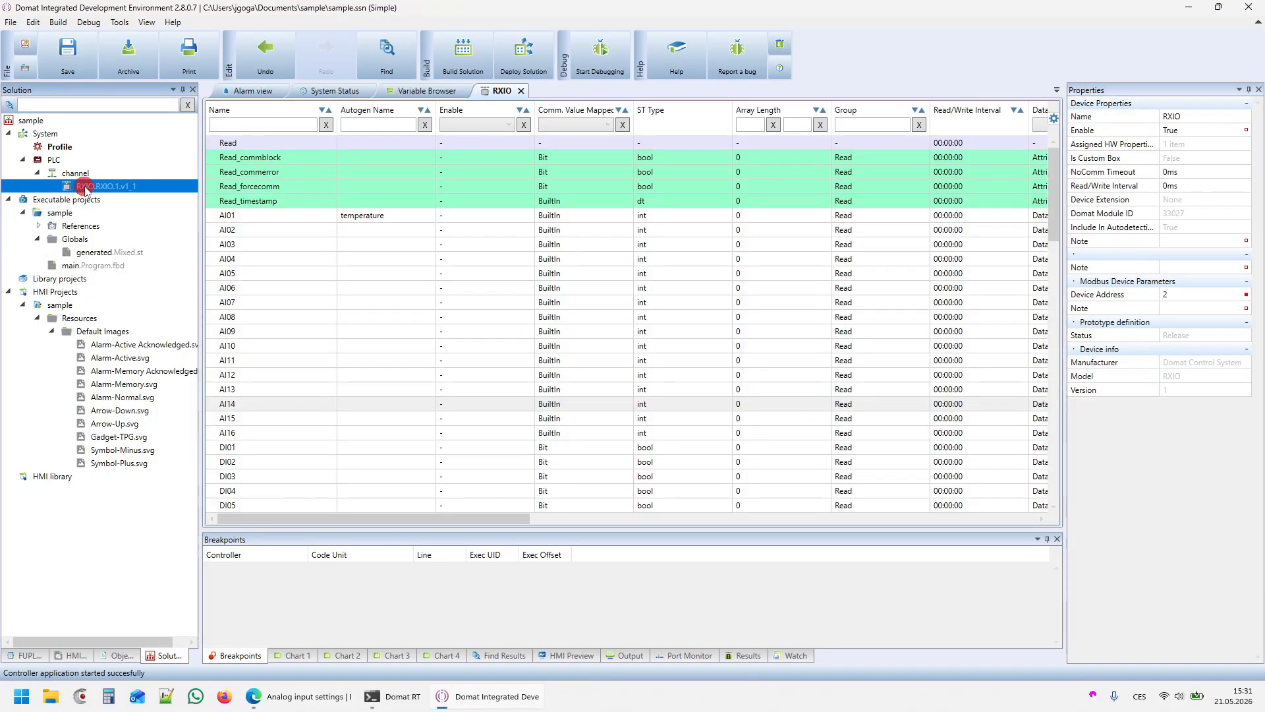
key("F1")
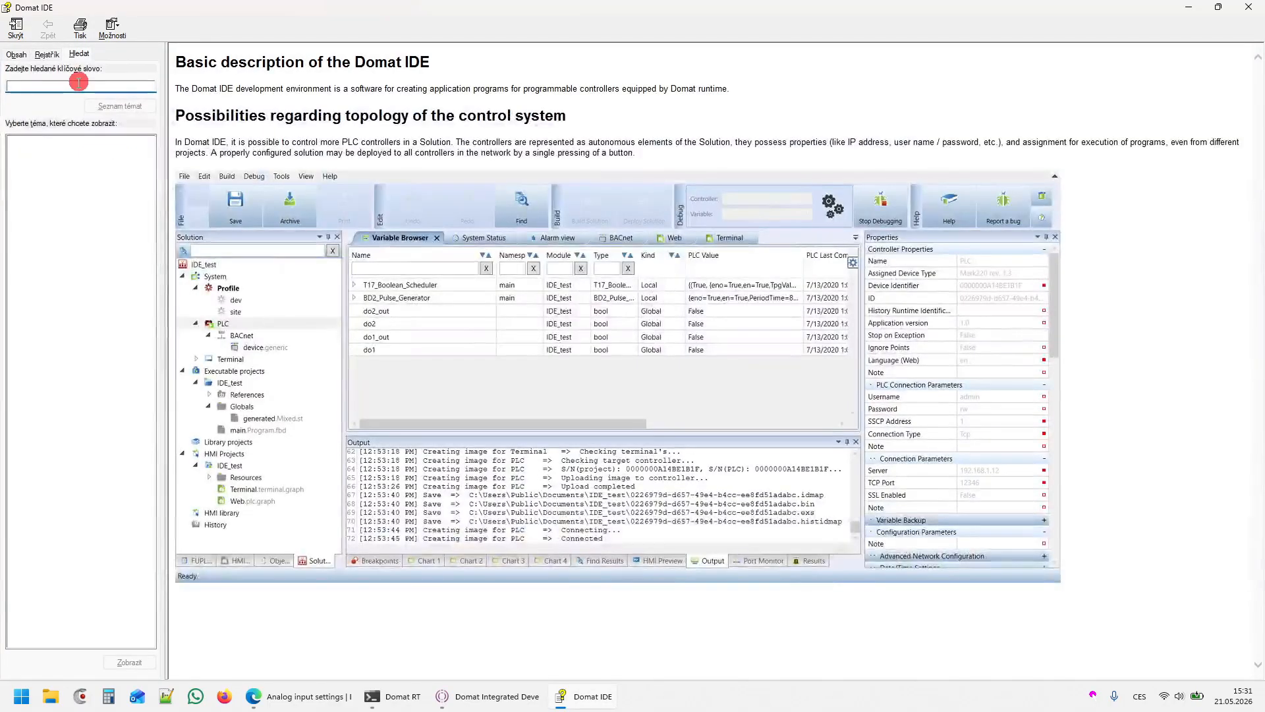
double_click(29, 175)
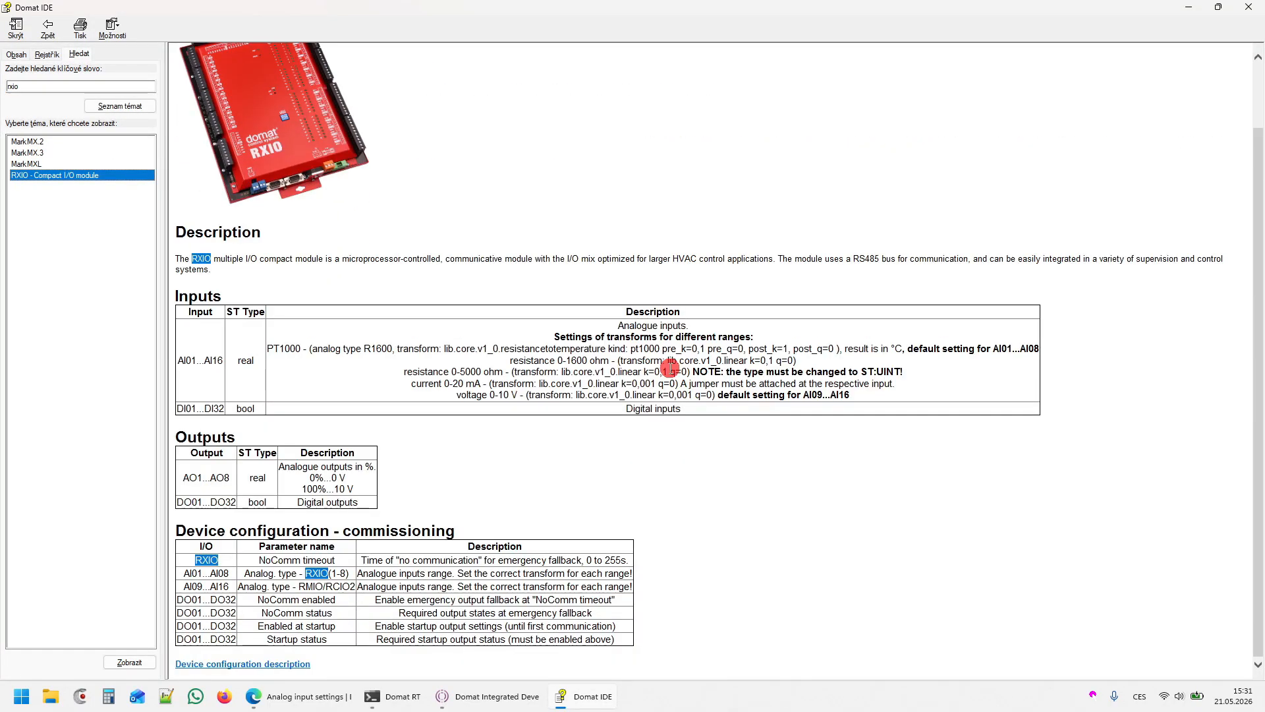
left_click_drag(451, 340, 780, 428)
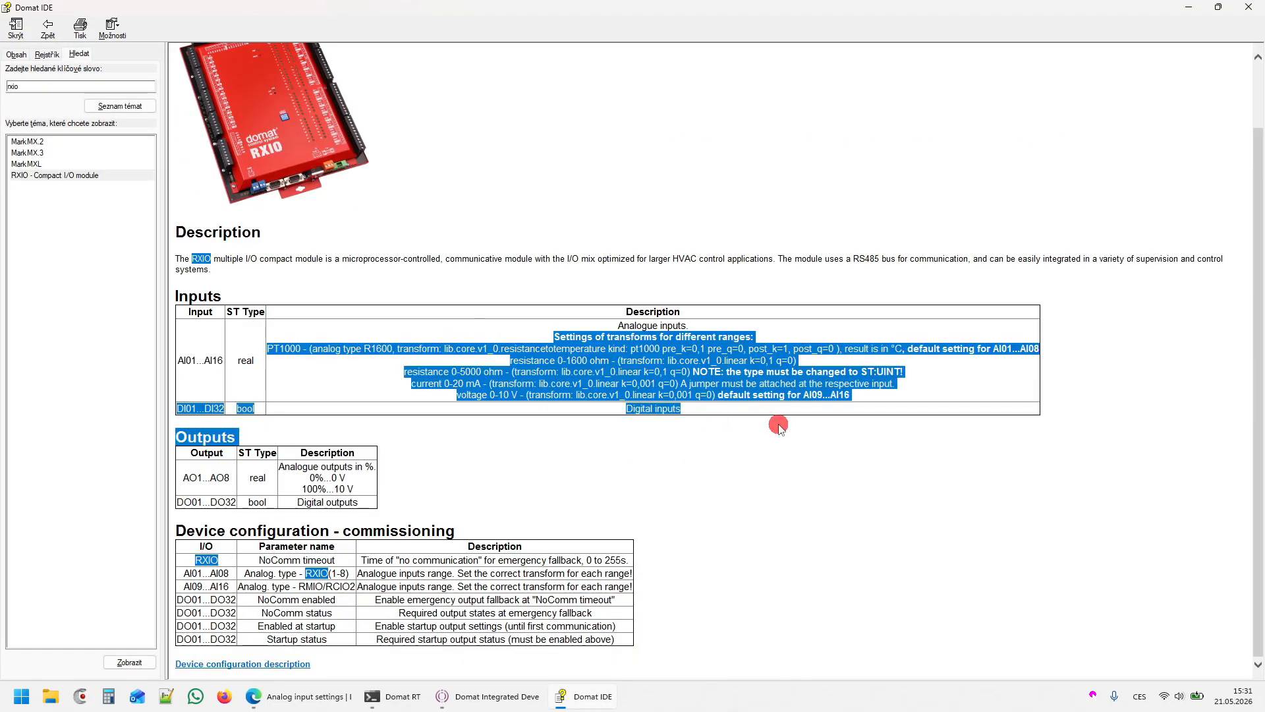
Close the help, attach the wPLC750-8102 controller through UDP broadcast, and inspect the properties of its channel and 750-8x0x device.
key("alt+F4")
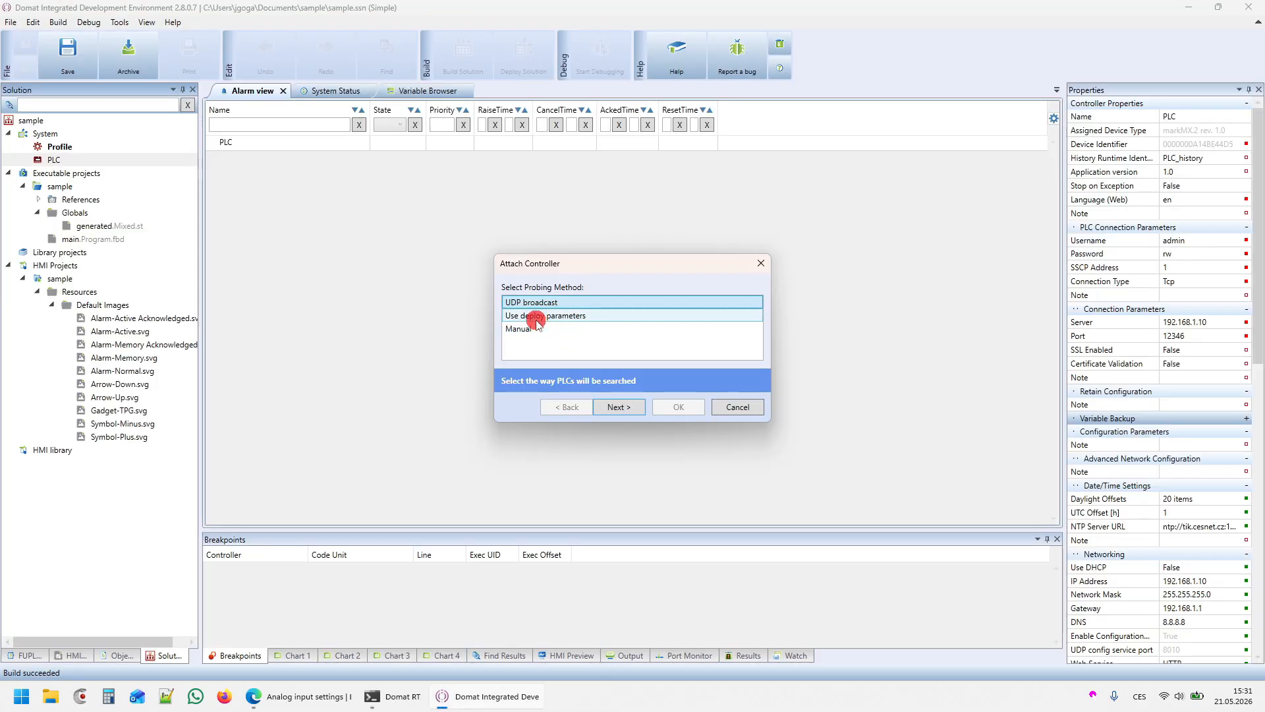
left_click(638, 406)
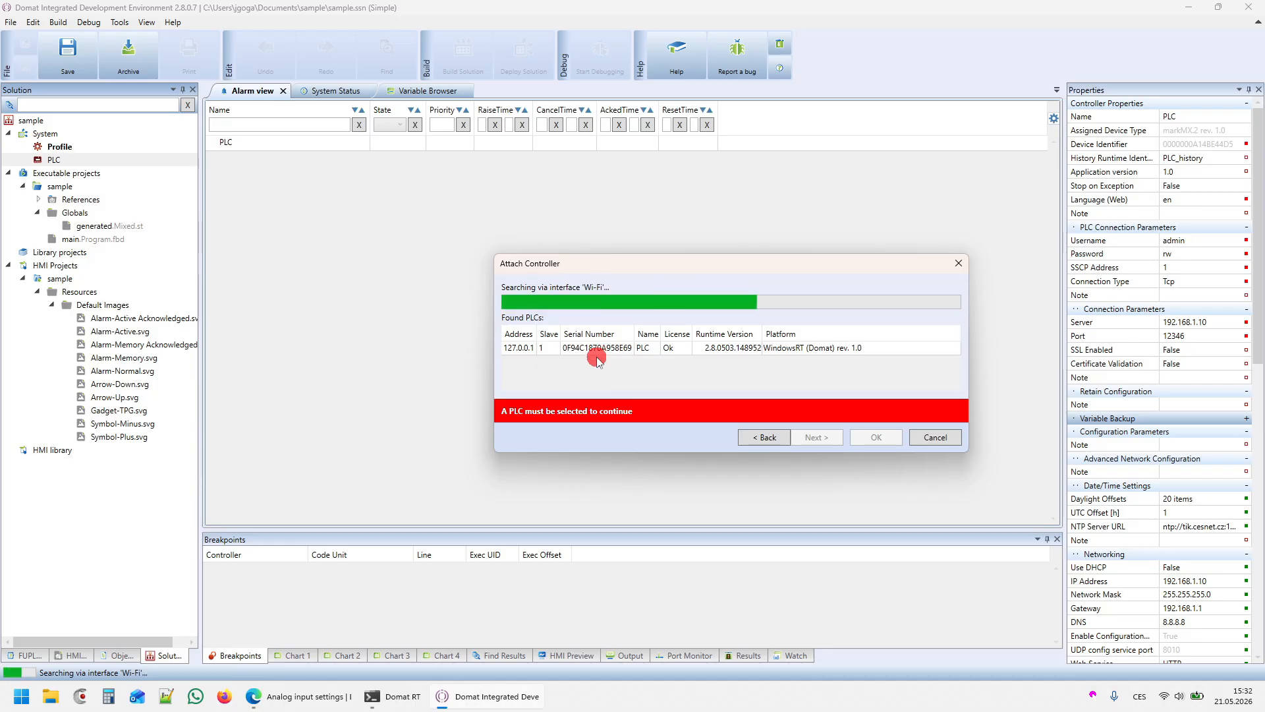
double_click(597, 359)
left_click(677, 339)
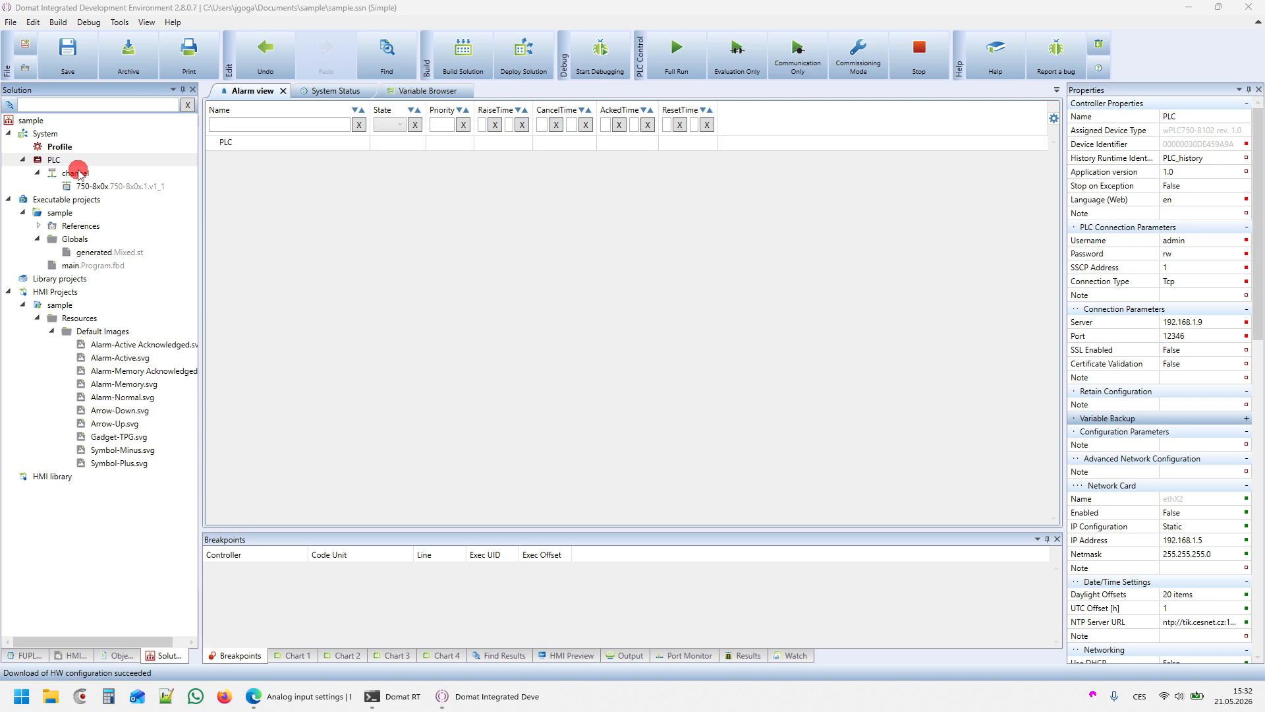
left_click(77, 173)
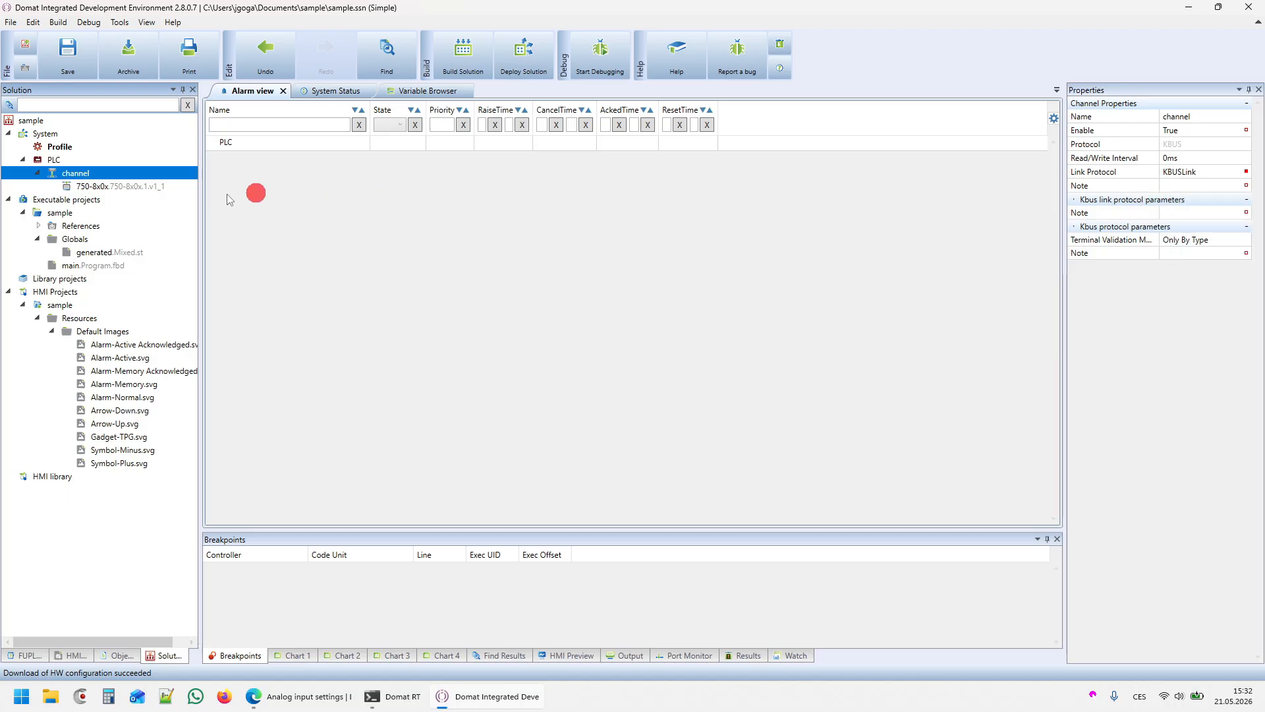
left_click(63, 186)
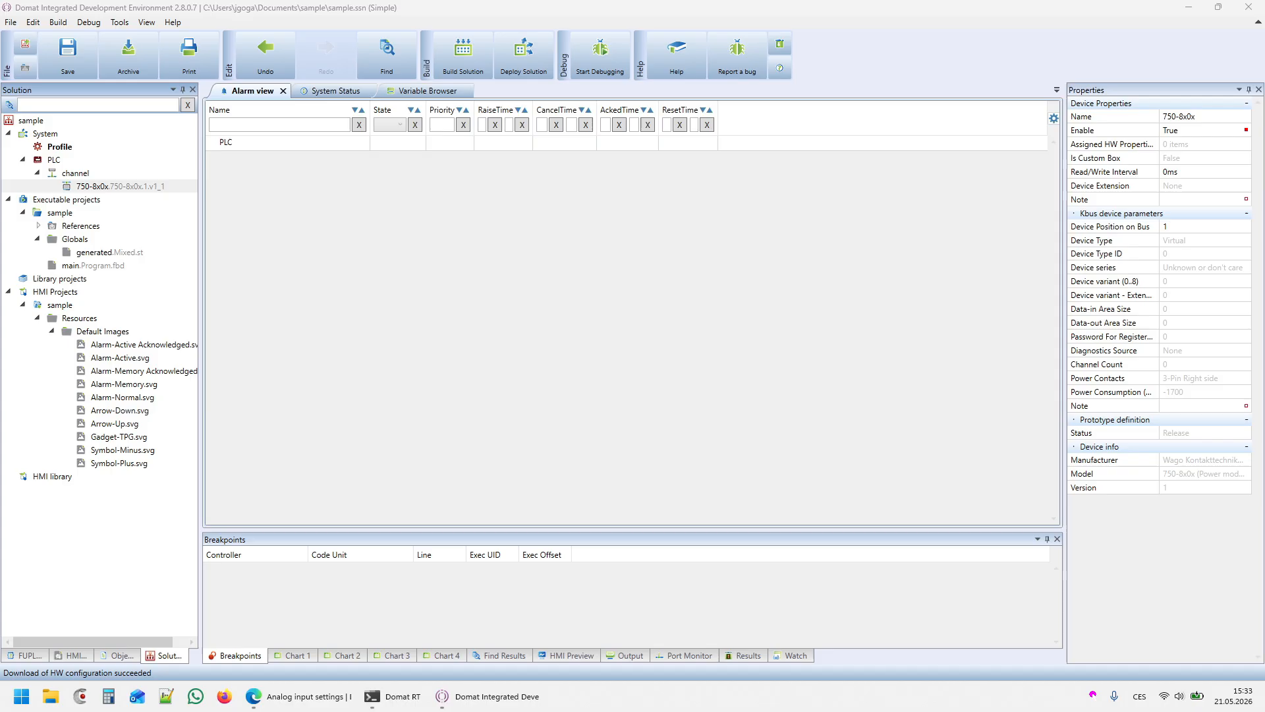
Switch to Edge, open the For designers guide from Domat's technical documentation, and examine the 750 card power supply and assembly sections.
key("alt+Tab")
left_click(797, 174)
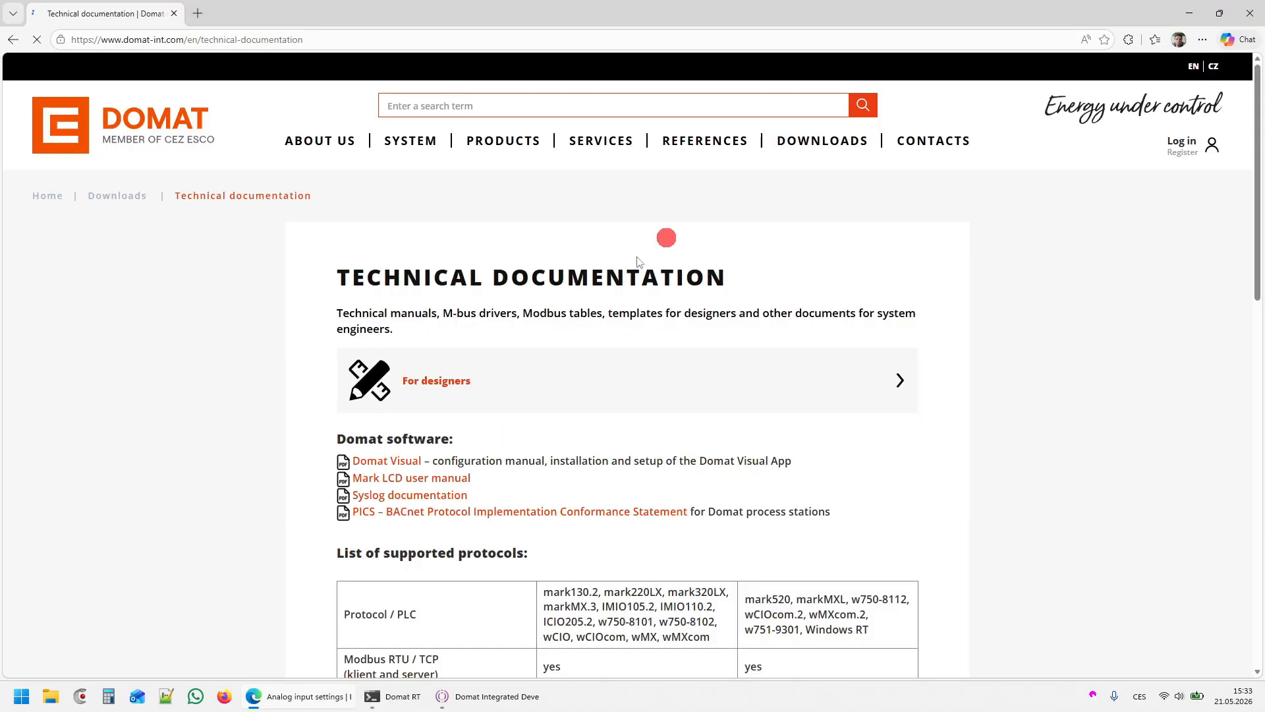
left_click(406, 406)
left_click(653, 362)
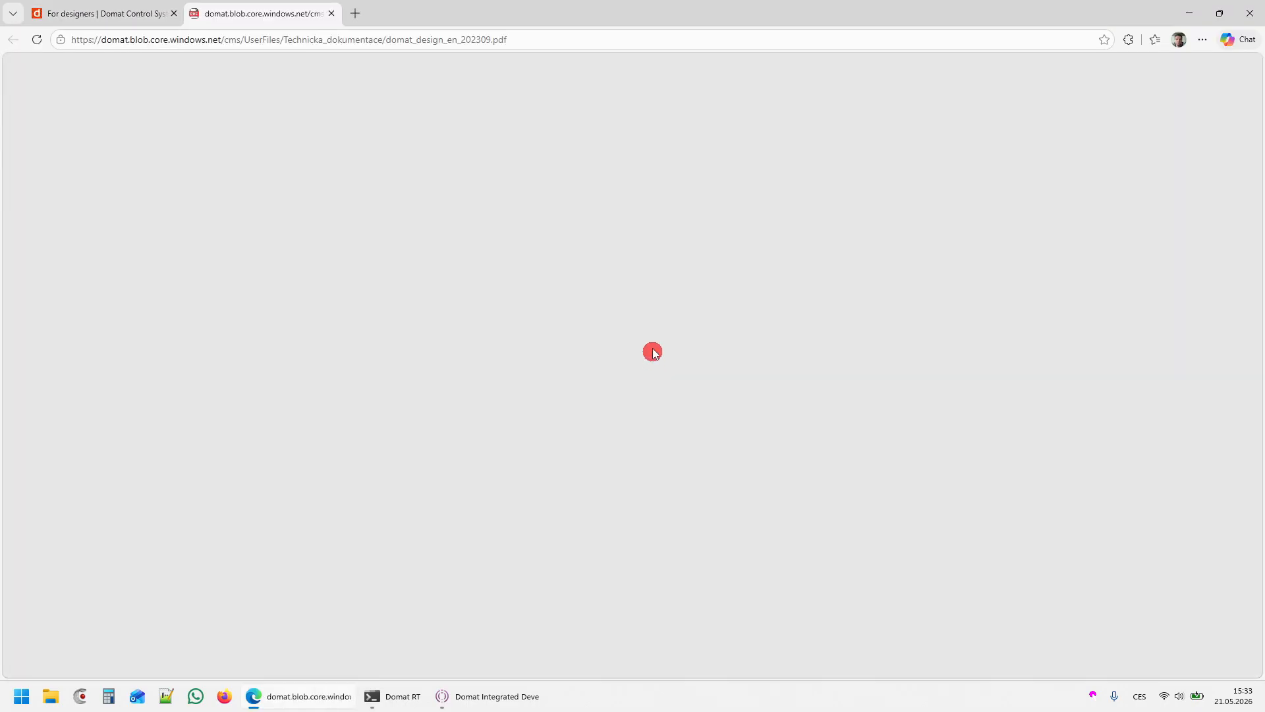
scroll(597, 226, "down", 1)
scroll(597, 226, "up", 8)
scroll(596, 226, "down", 20)
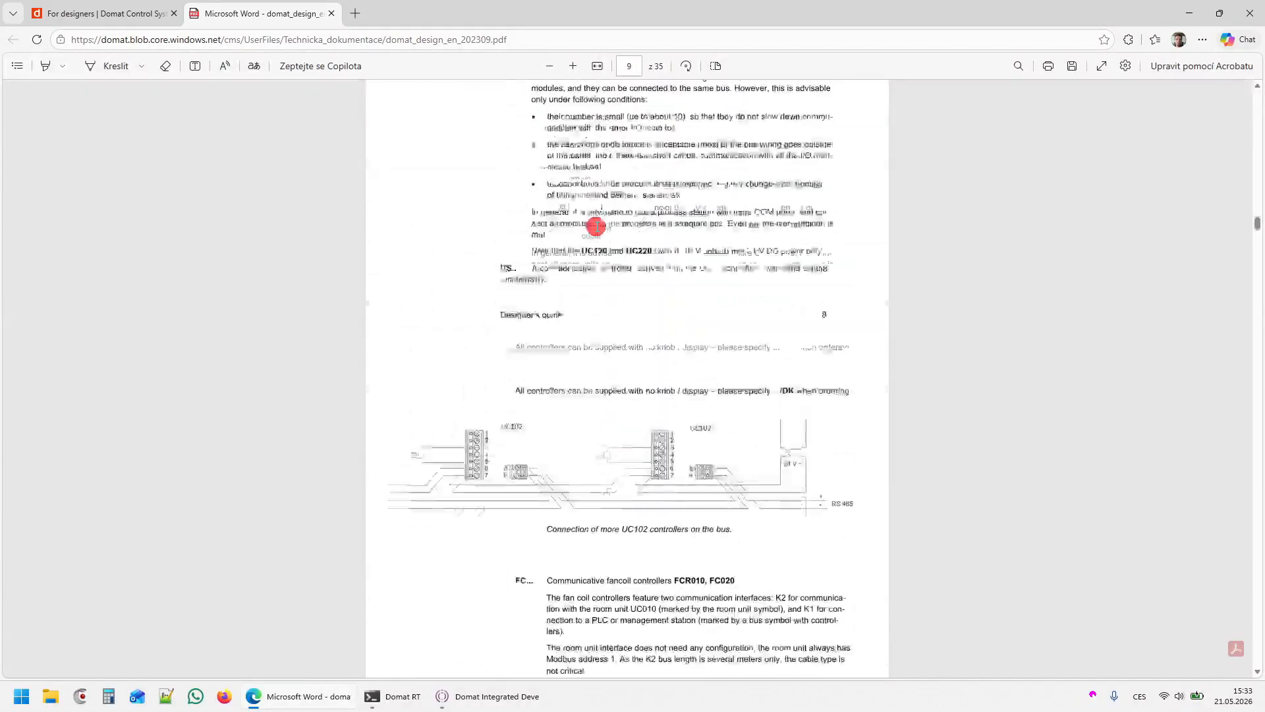
scroll(596, 226, "down", 20)
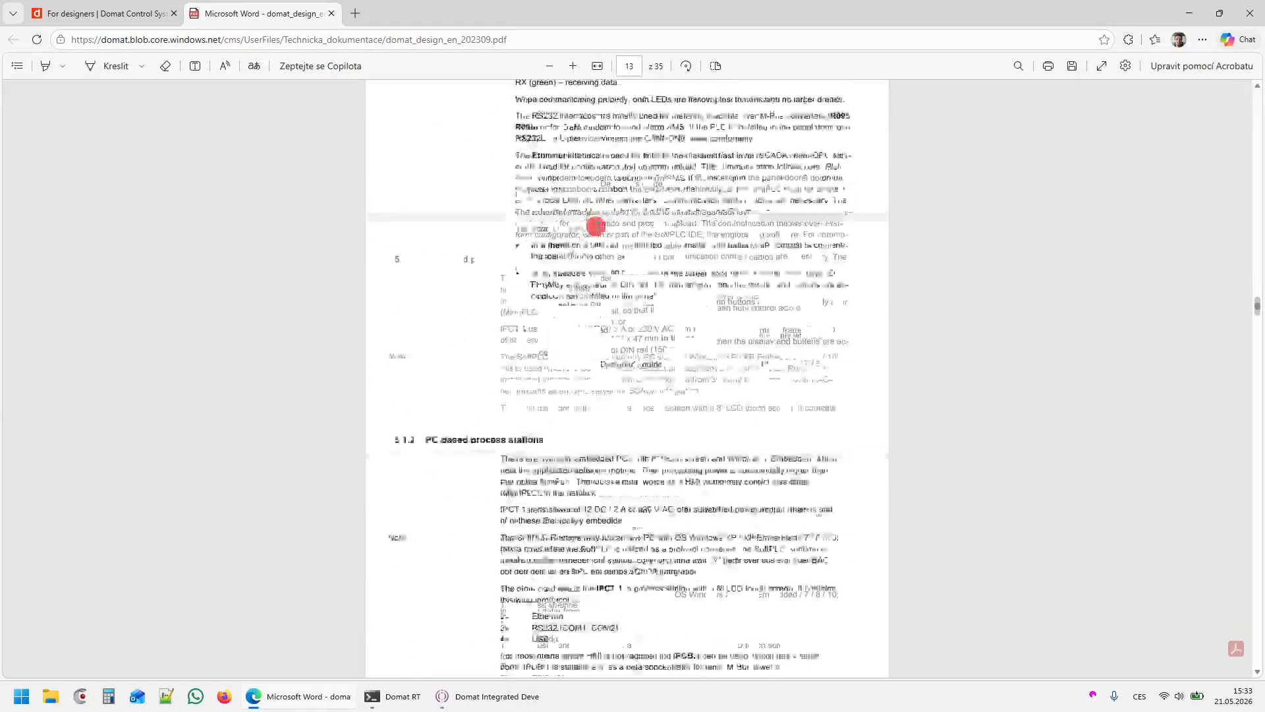
scroll(597, 226, "down", 6)
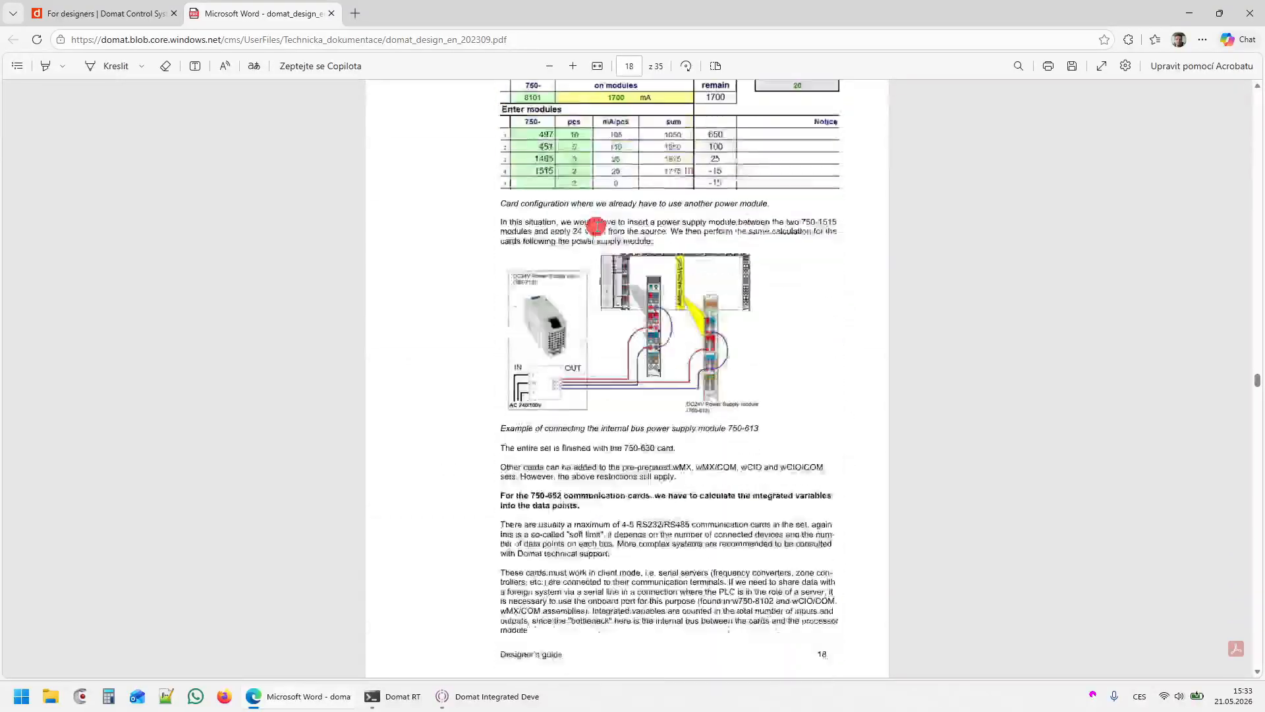
left_click_drag(528, 317, 801, 521)
scroll(791, 235, "down", 1)
scroll(790, 238, "down", 10)
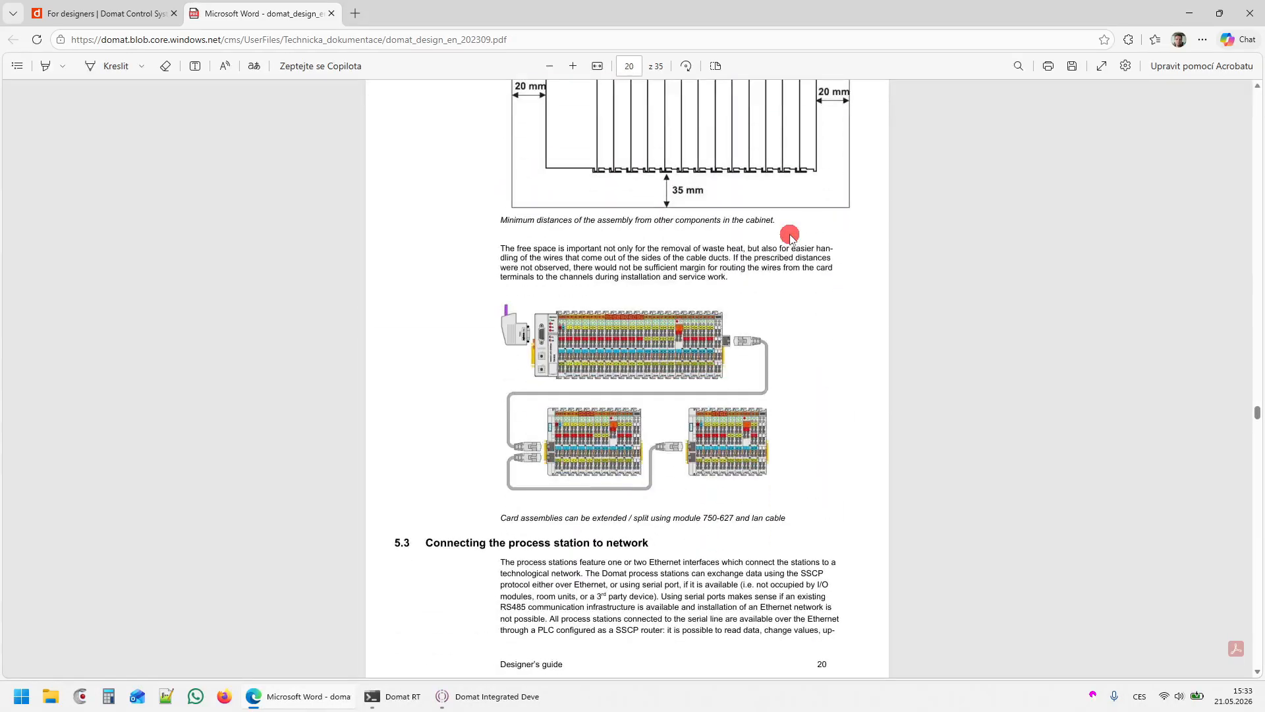
left_click(1190, 13)
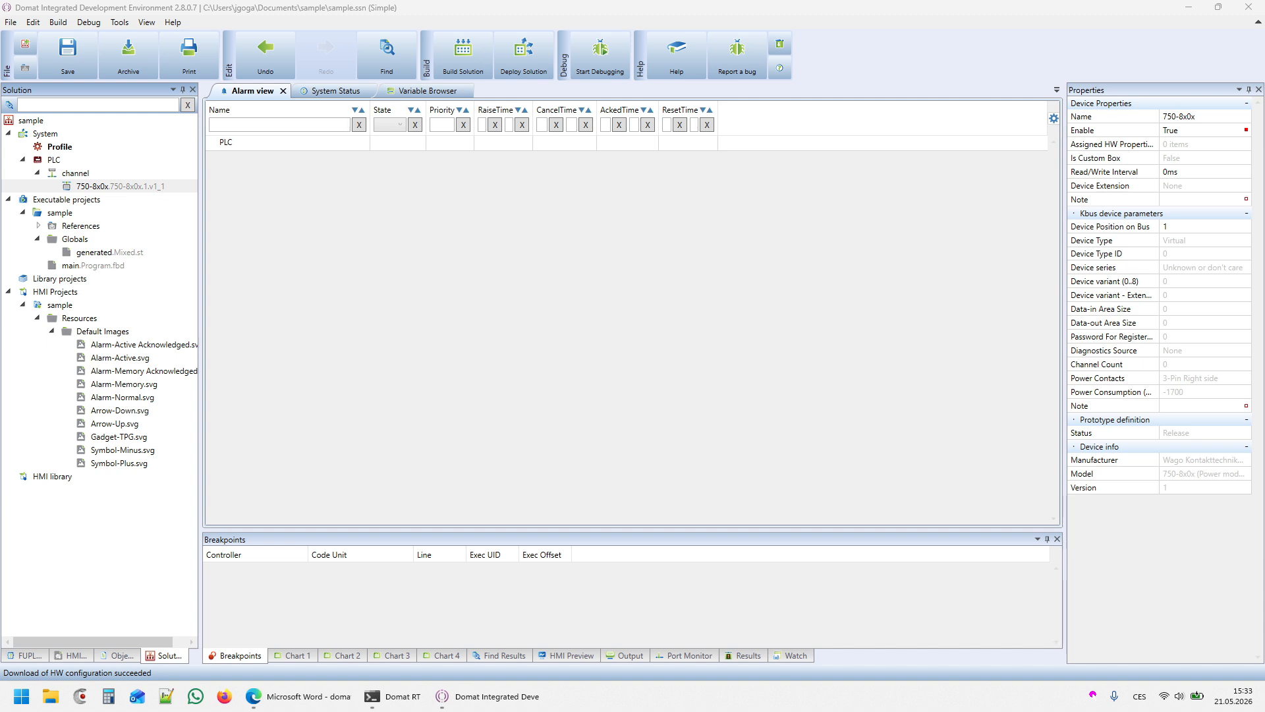
Back in Domat IDE, detect the terminals on the PLC's channel, returning the controller to its current state when finished.
right_click(86, 176)
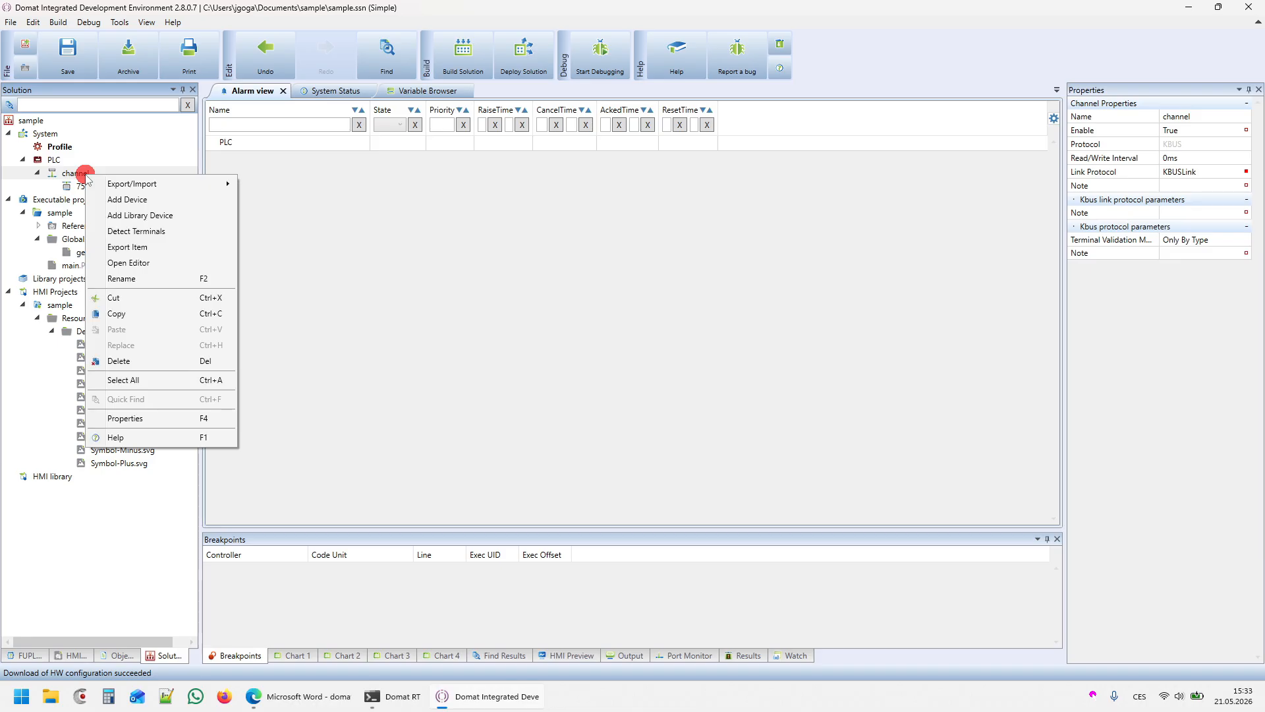
left_click(120, 231)
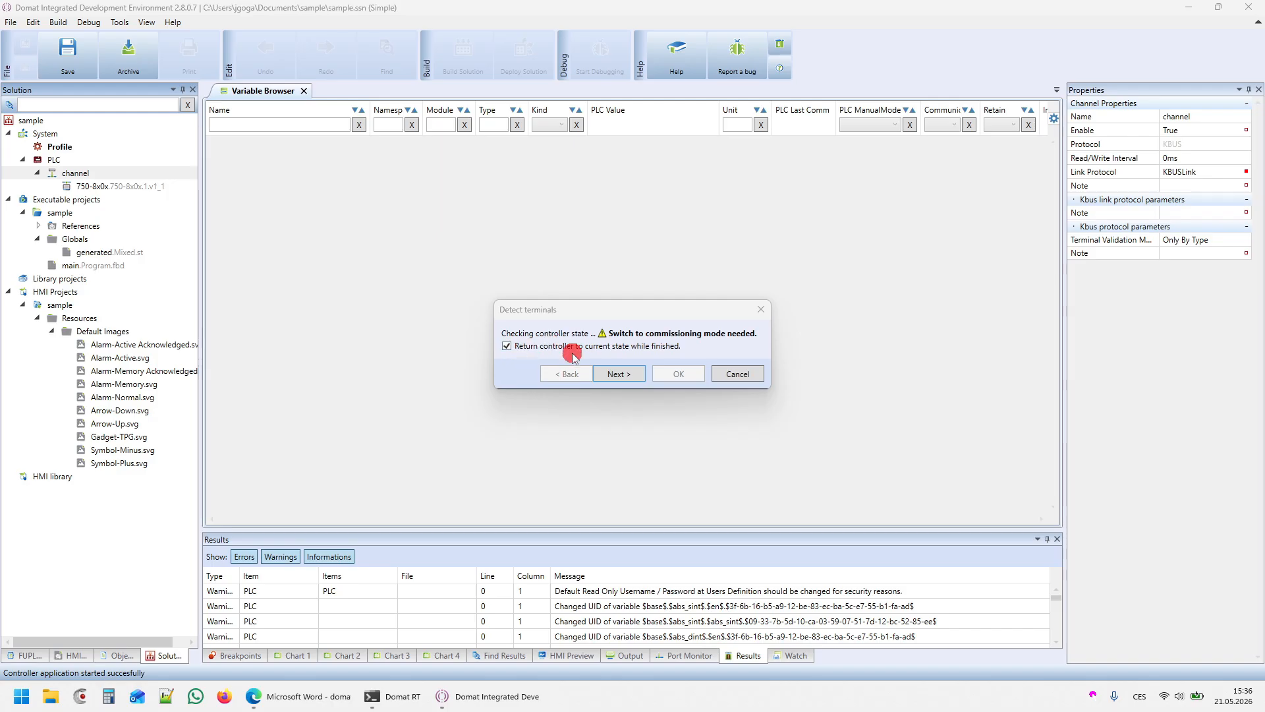
left_click(613, 373)
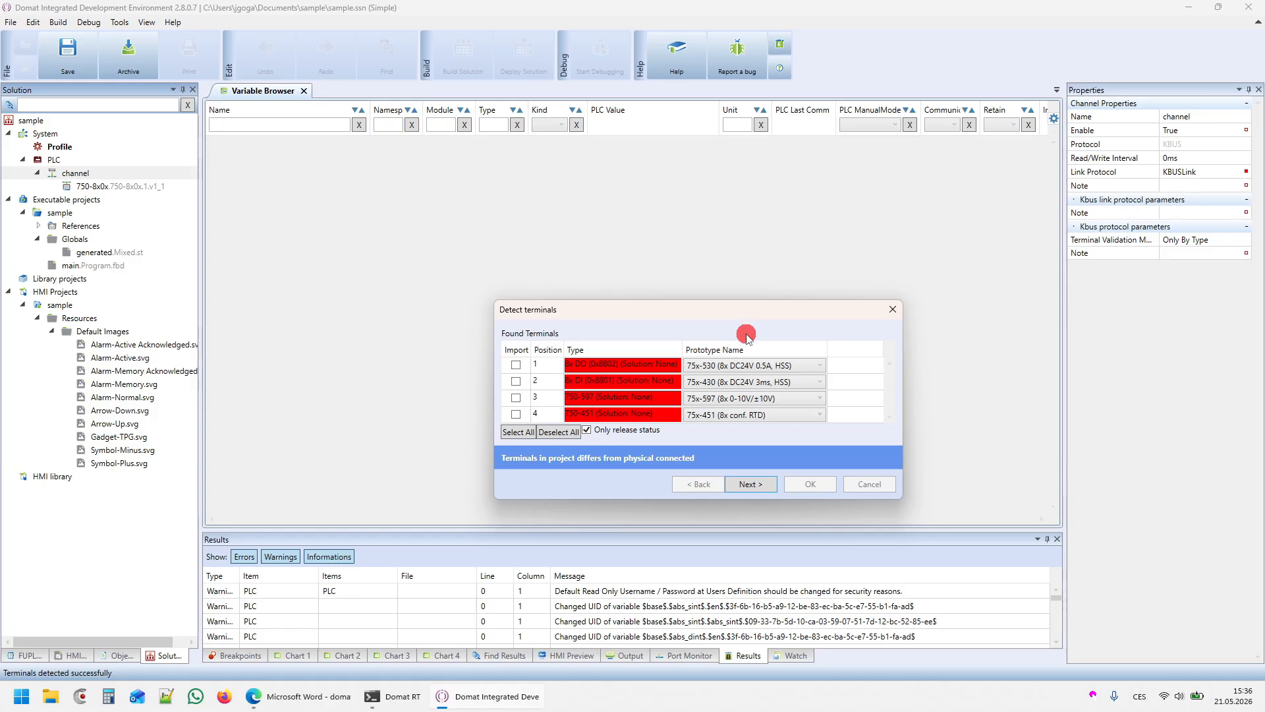
Set the position 1 terminal's prototype to 75x-1515 (8x DC24V 0.5A, HSS) and import all the detected terminals.
left_click(740, 366)
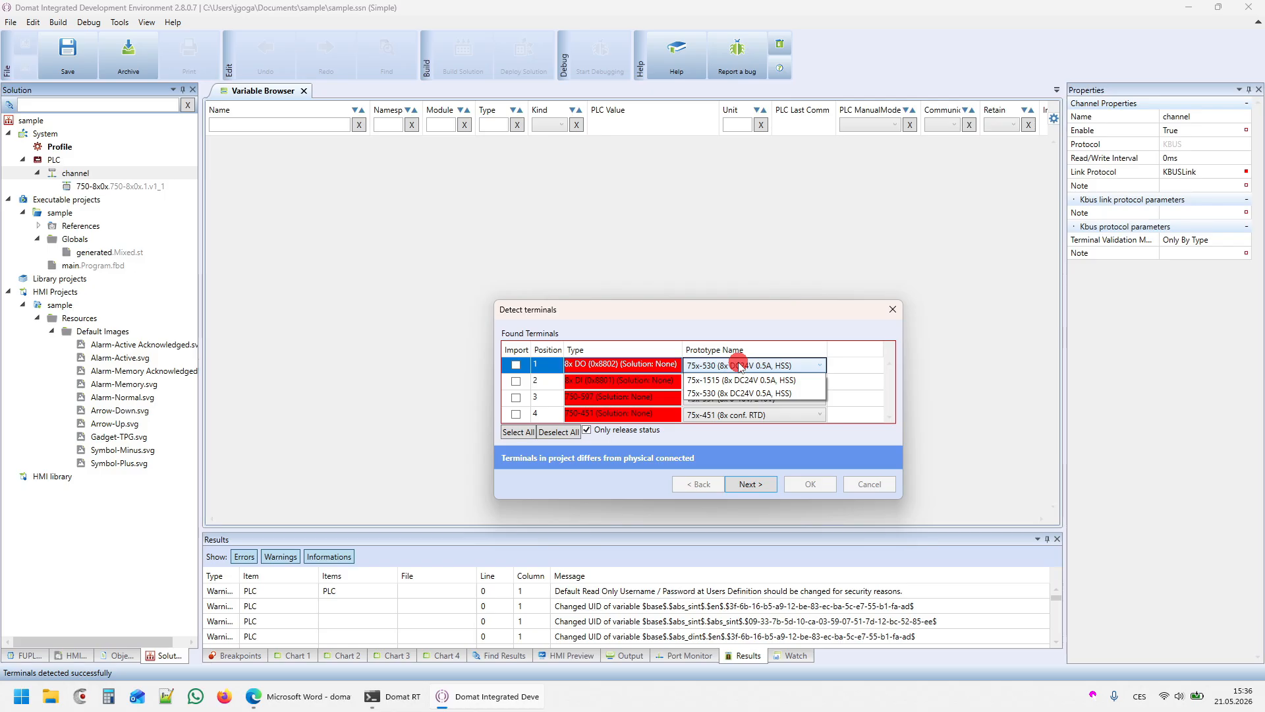
left_click(745, 380)
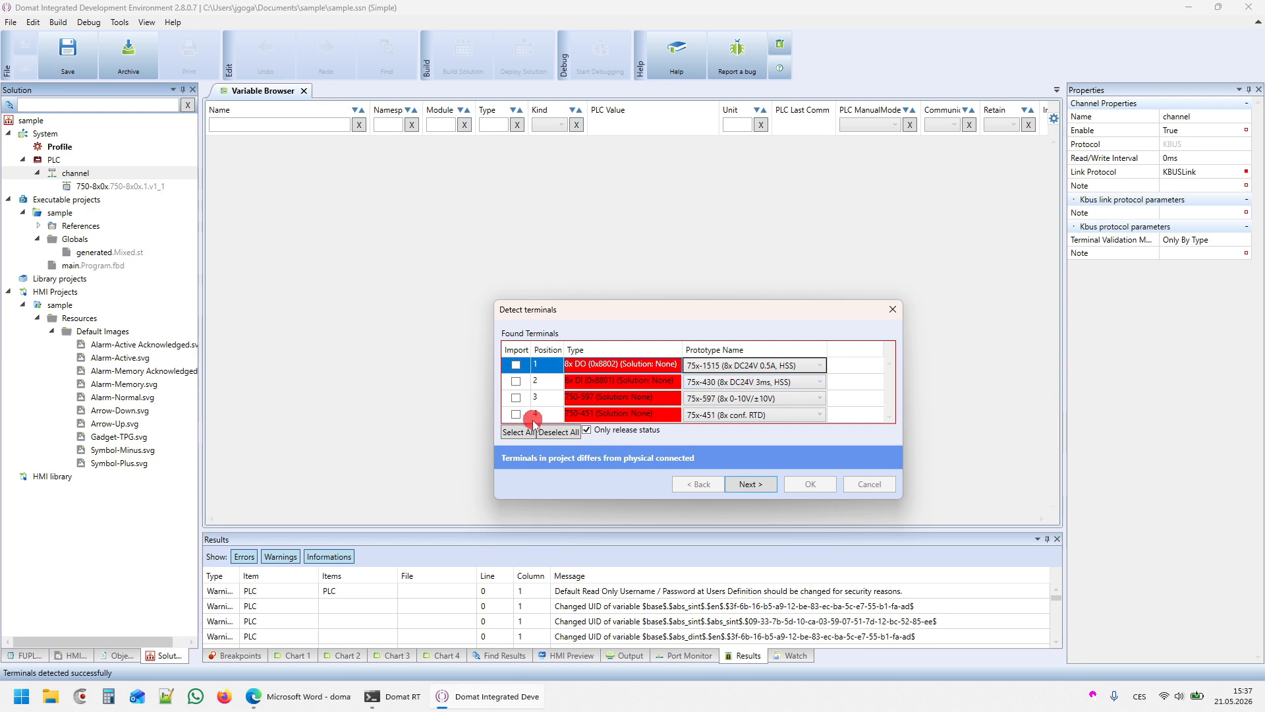
left_click(516, 434)
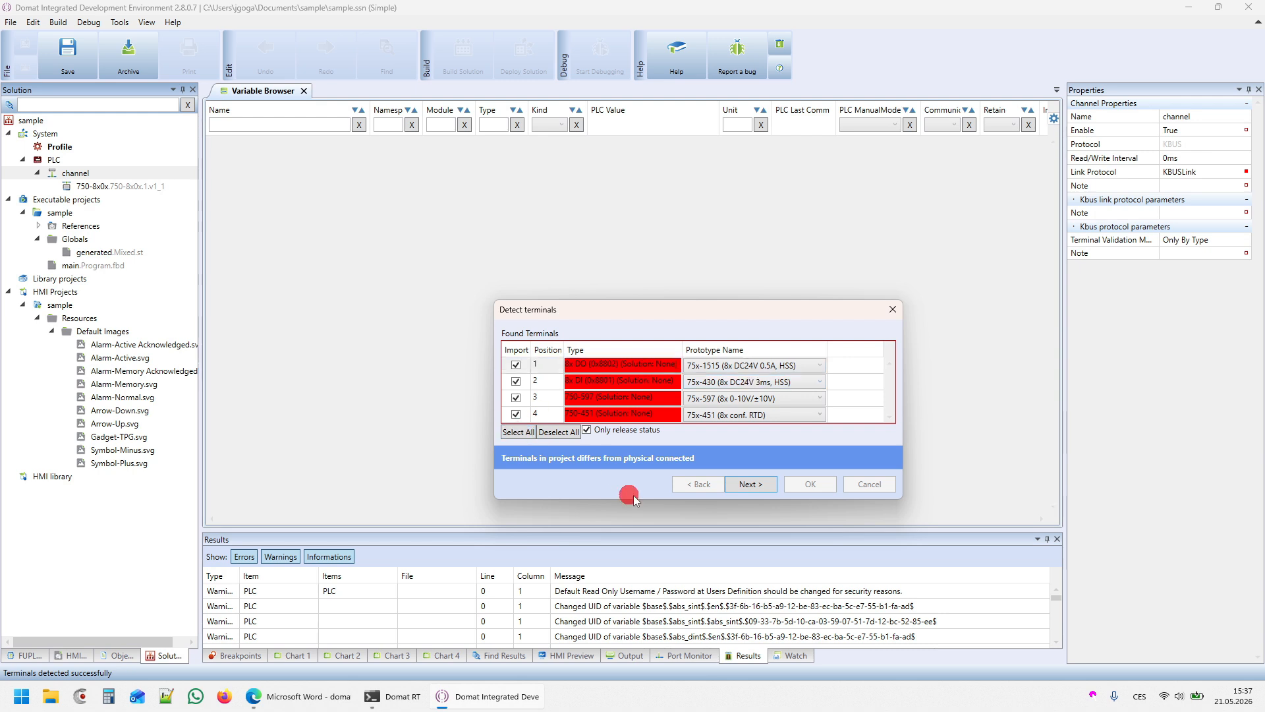
left_click(753, 484)
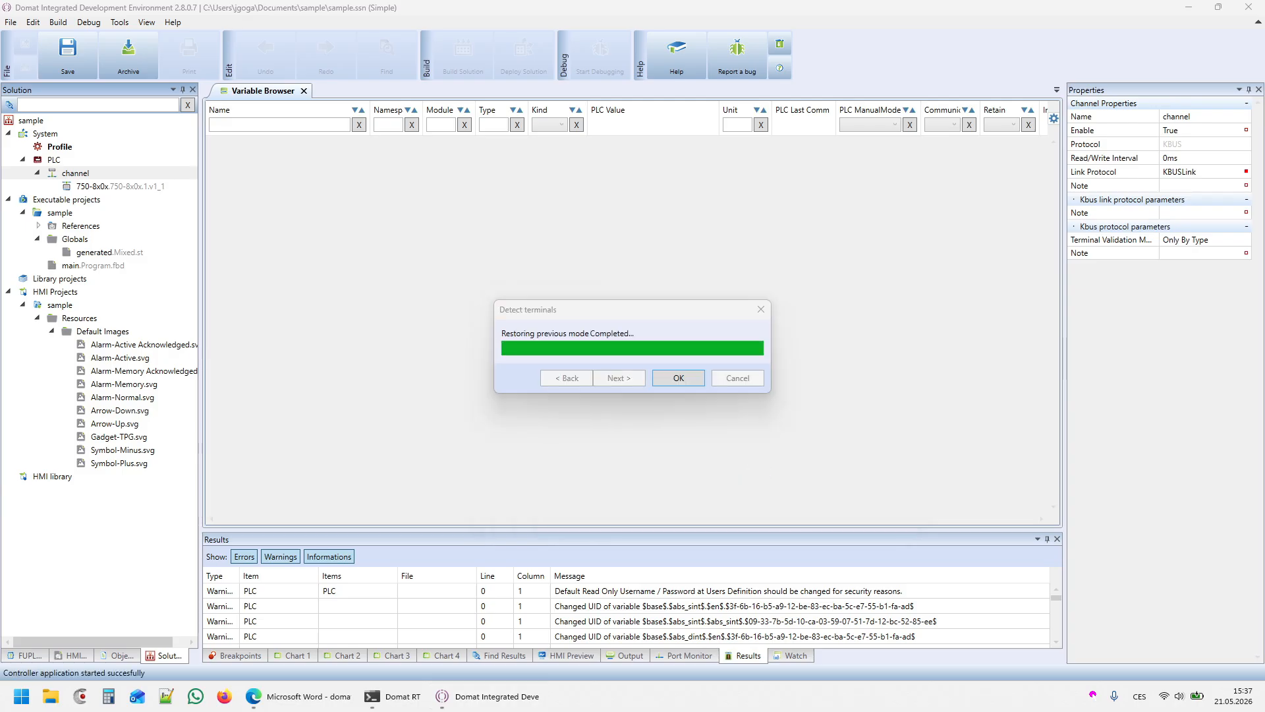
left_click(677, 381)
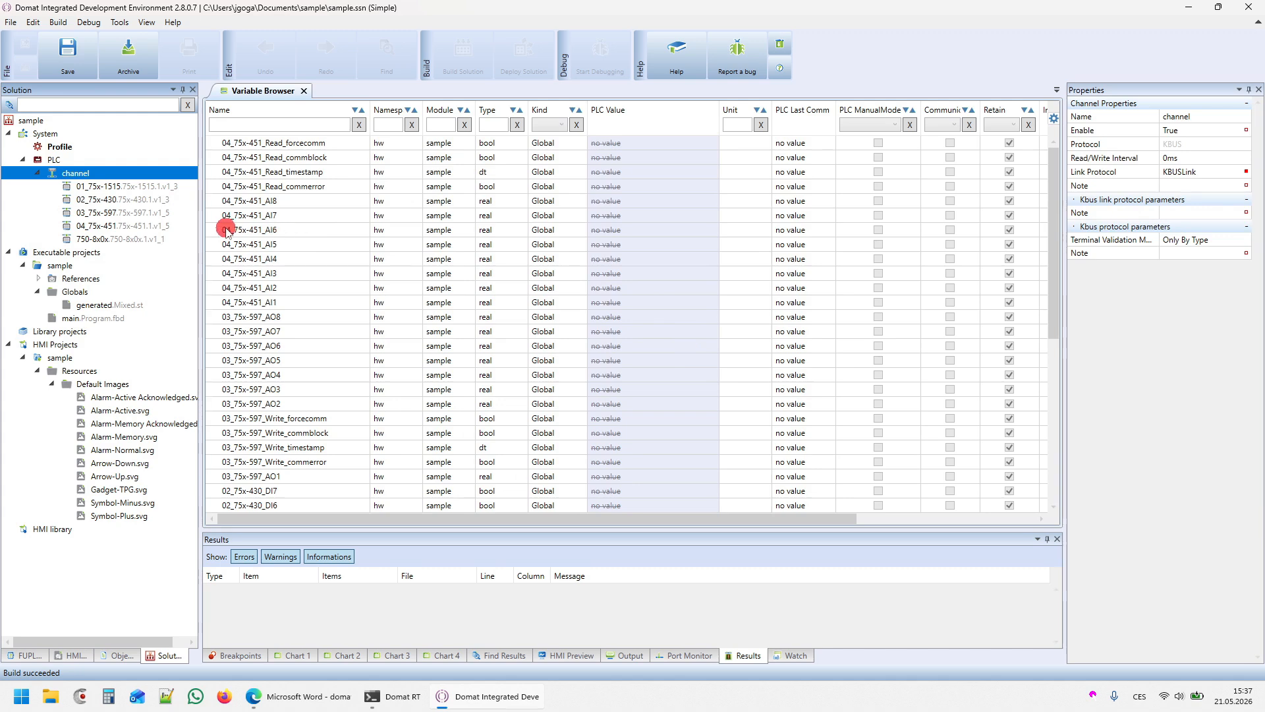
Open the 04_75x-451 terminal's data points and set AI1's autogen name to temperature.
double_click(112, 226)
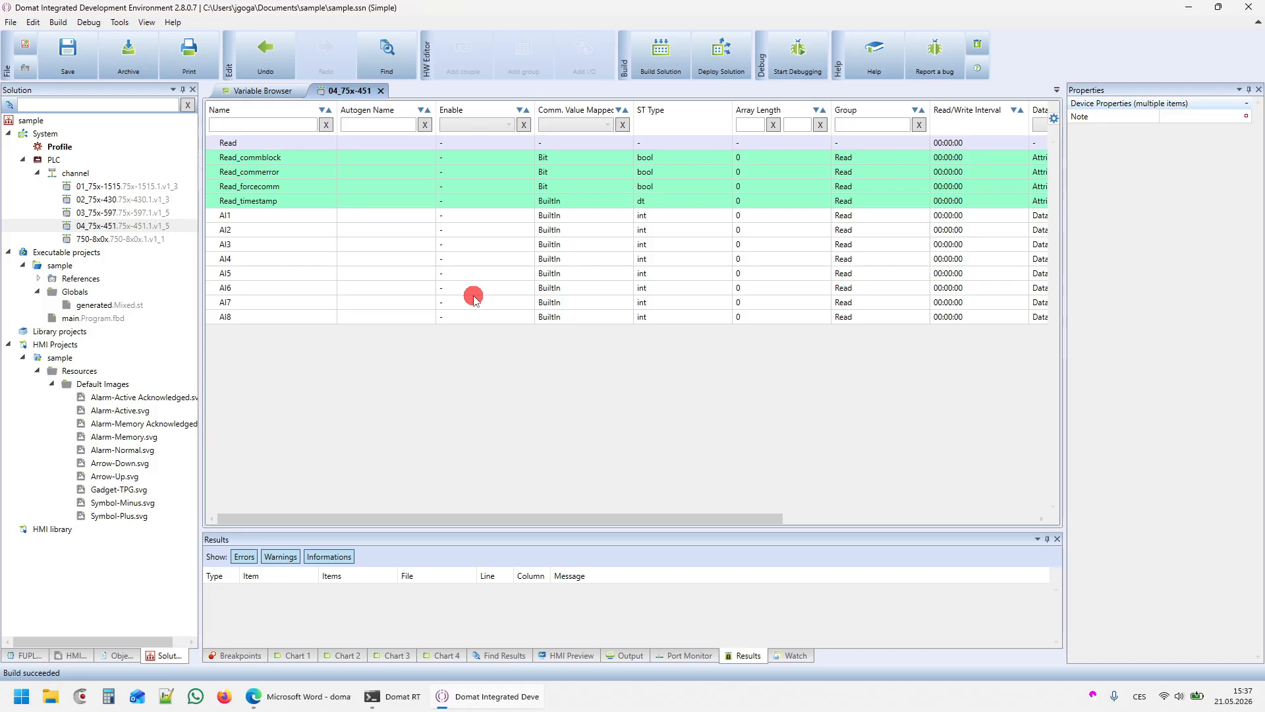
left_click(354, 214)
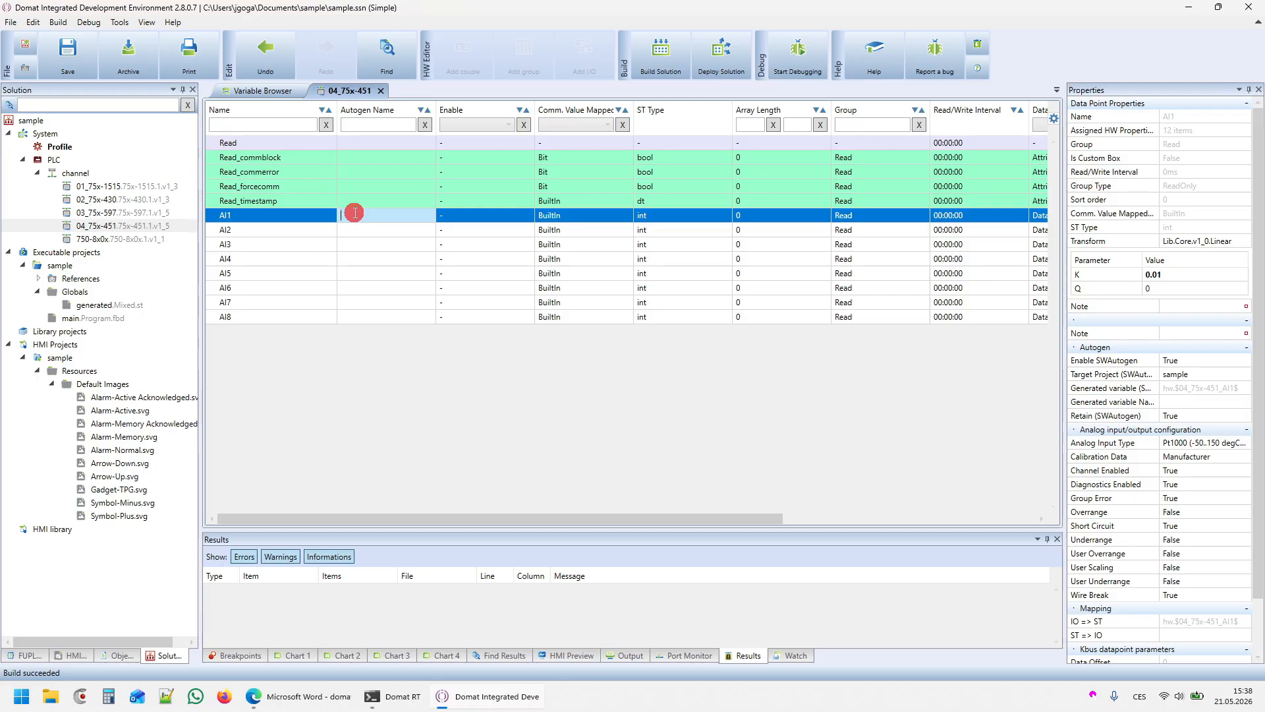
type("temperature")
key("Return")
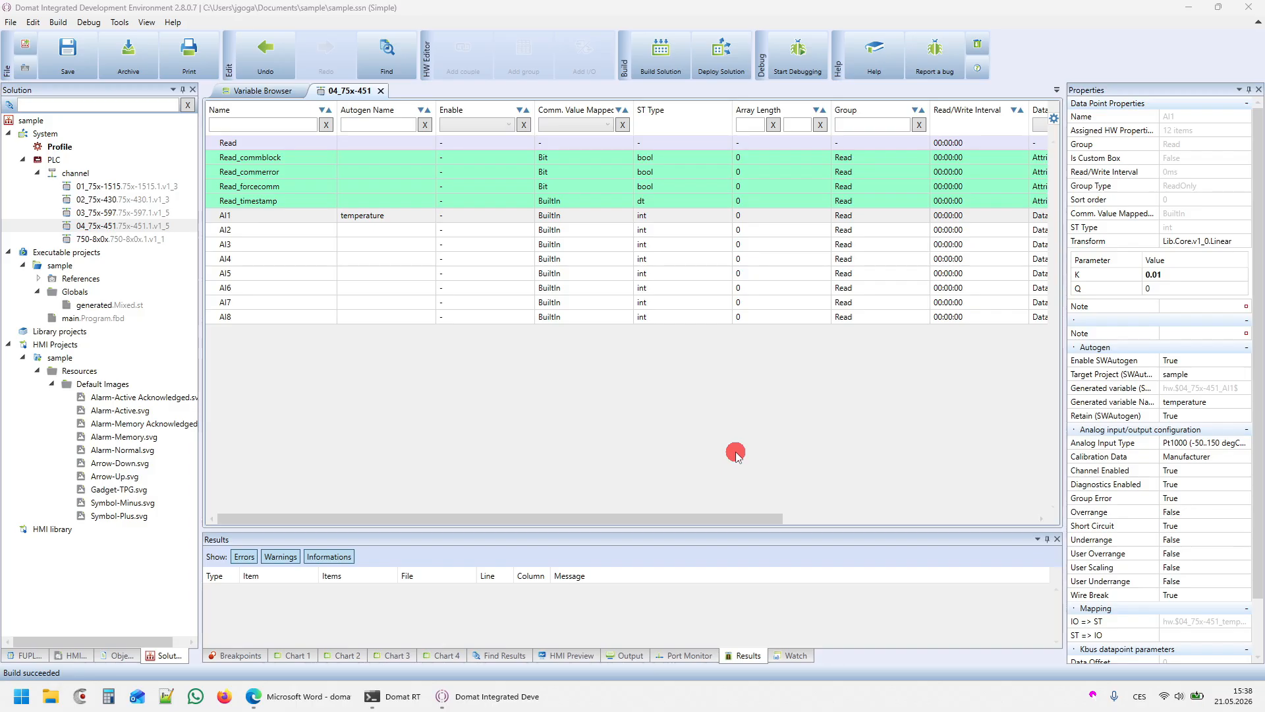
left_click(666, 602)
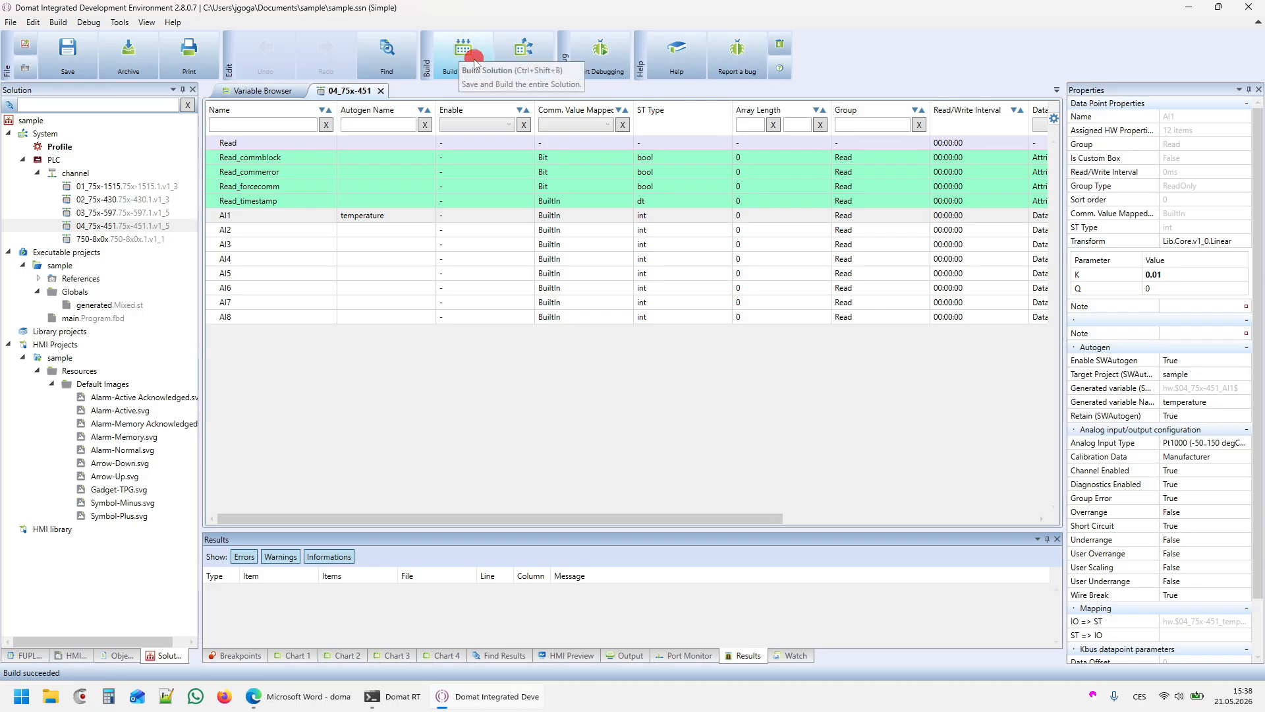
Deploy the solution's program and web to the PLC with a warm restart, full run and boot project in Memory Area 1+2.
left_click(522, 64)
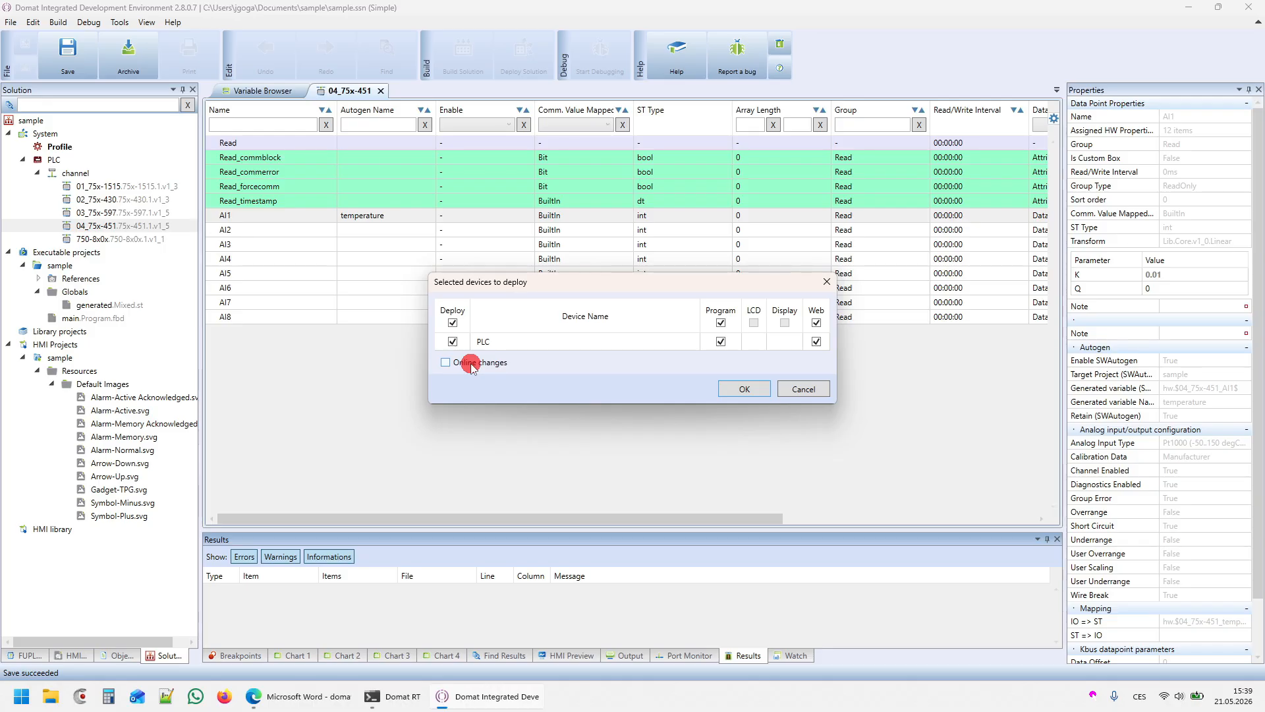
left_click(736, 390)
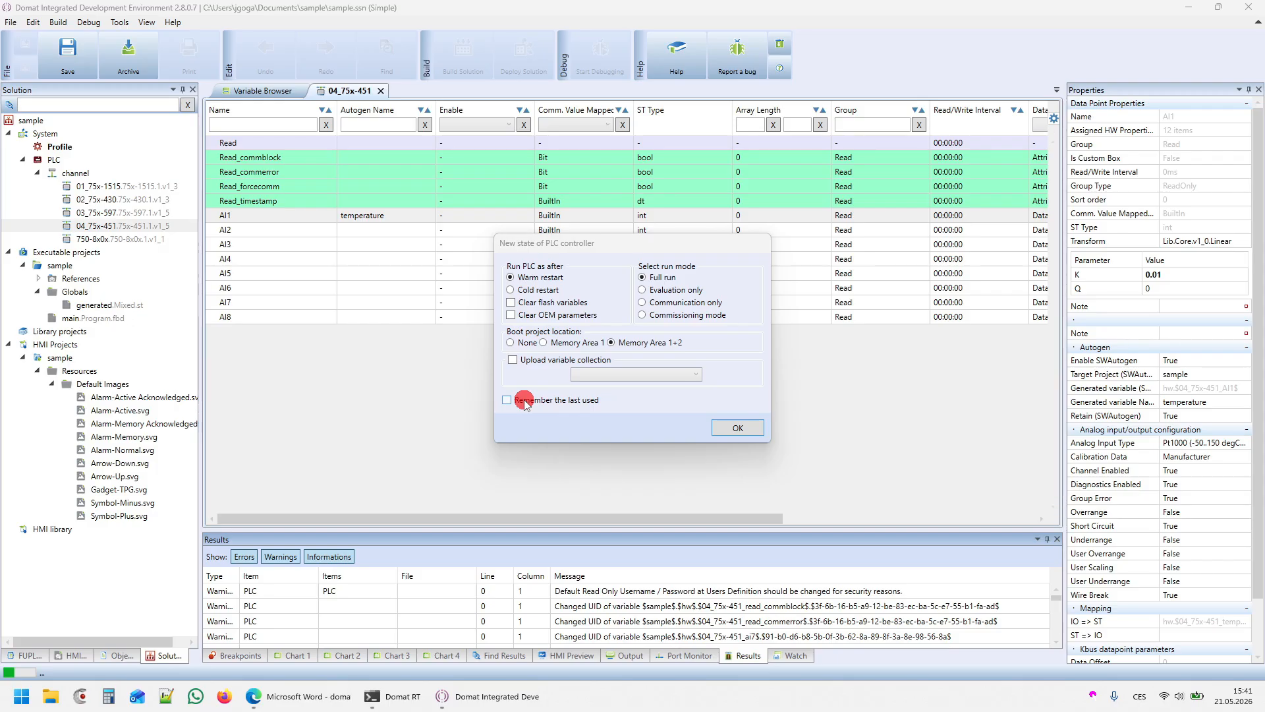
left_click(757, 432)
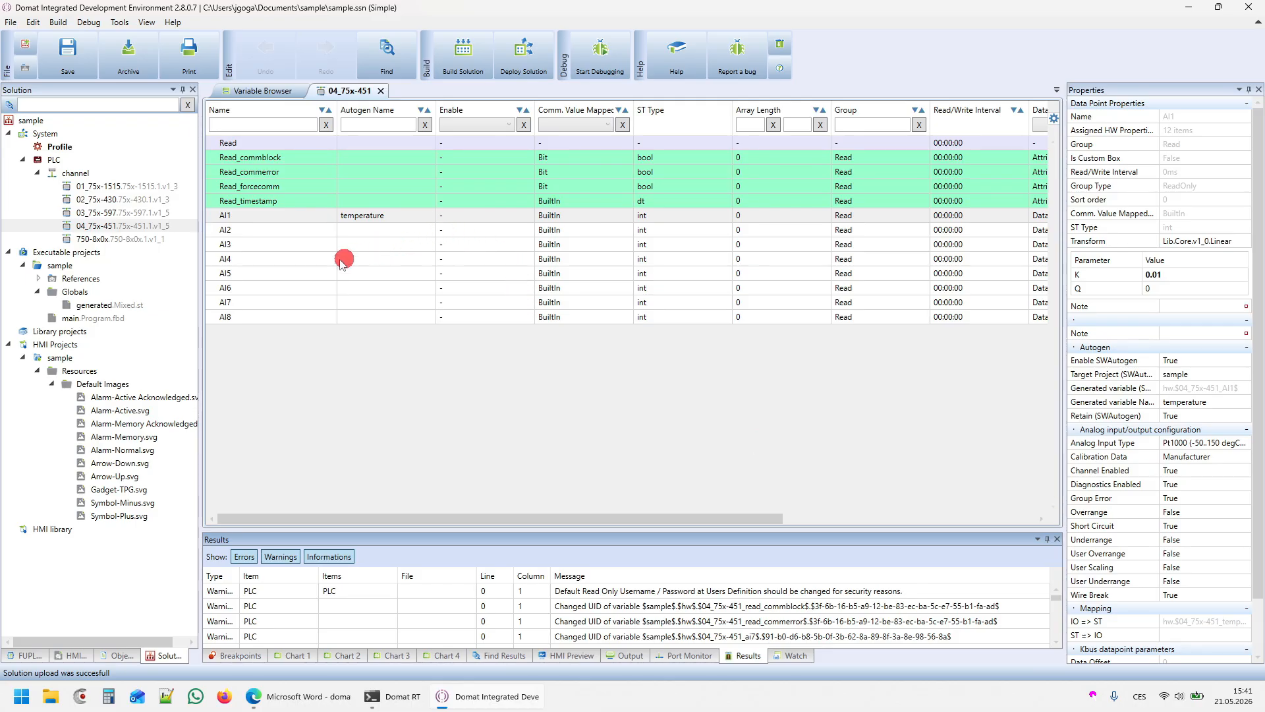
Retrieve the PLC's variables with the wizard and make them initial values, leaving out those equal to the default value.
right_click(52, 160)
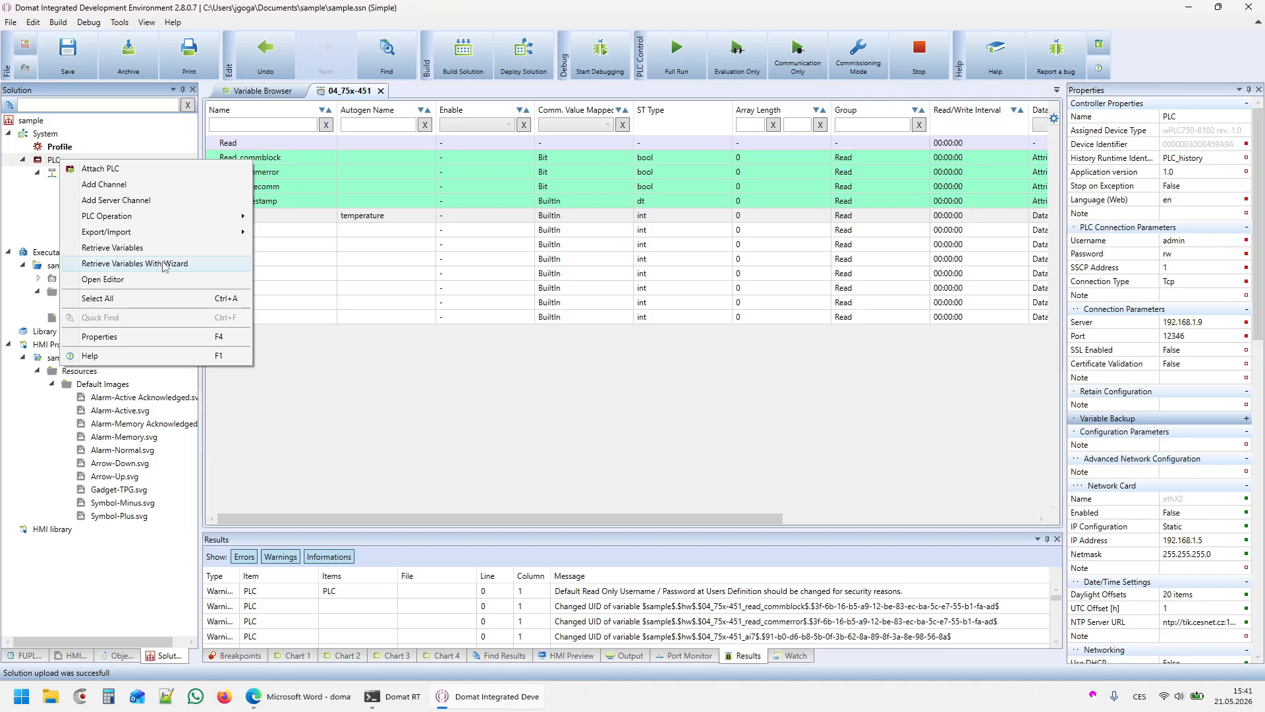
left_click(165, 264)
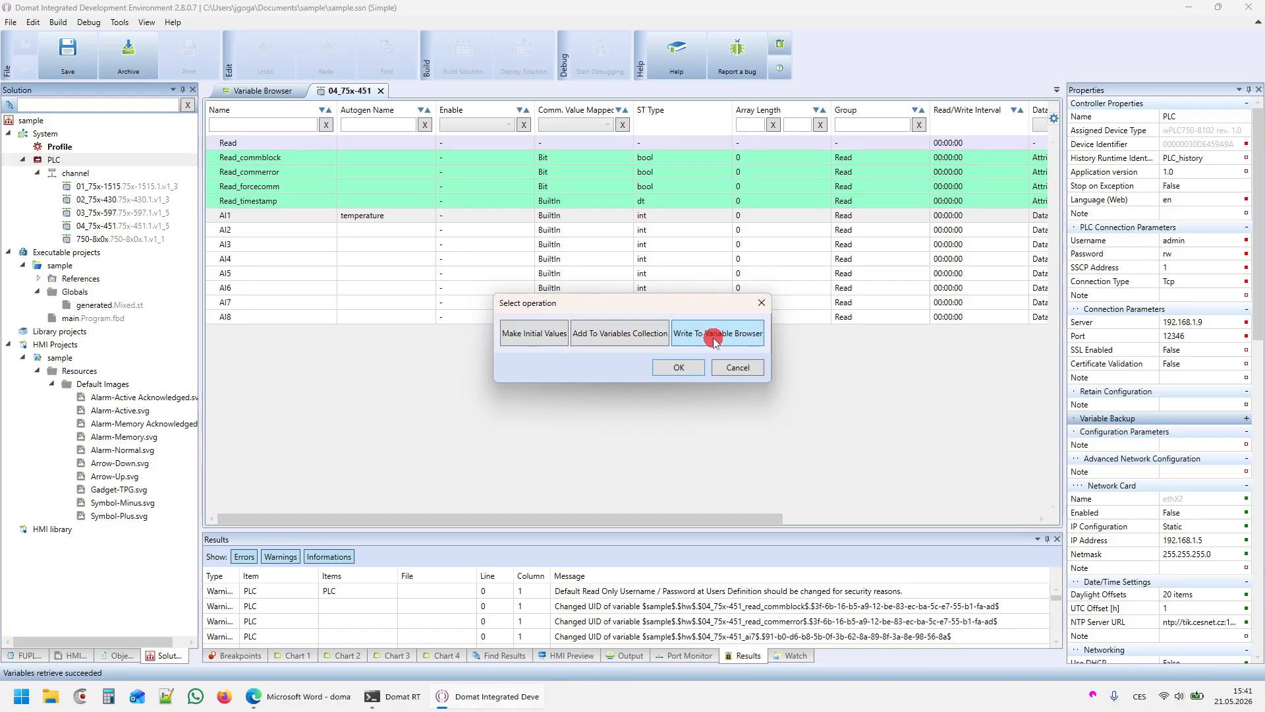
left_click(533, 333)
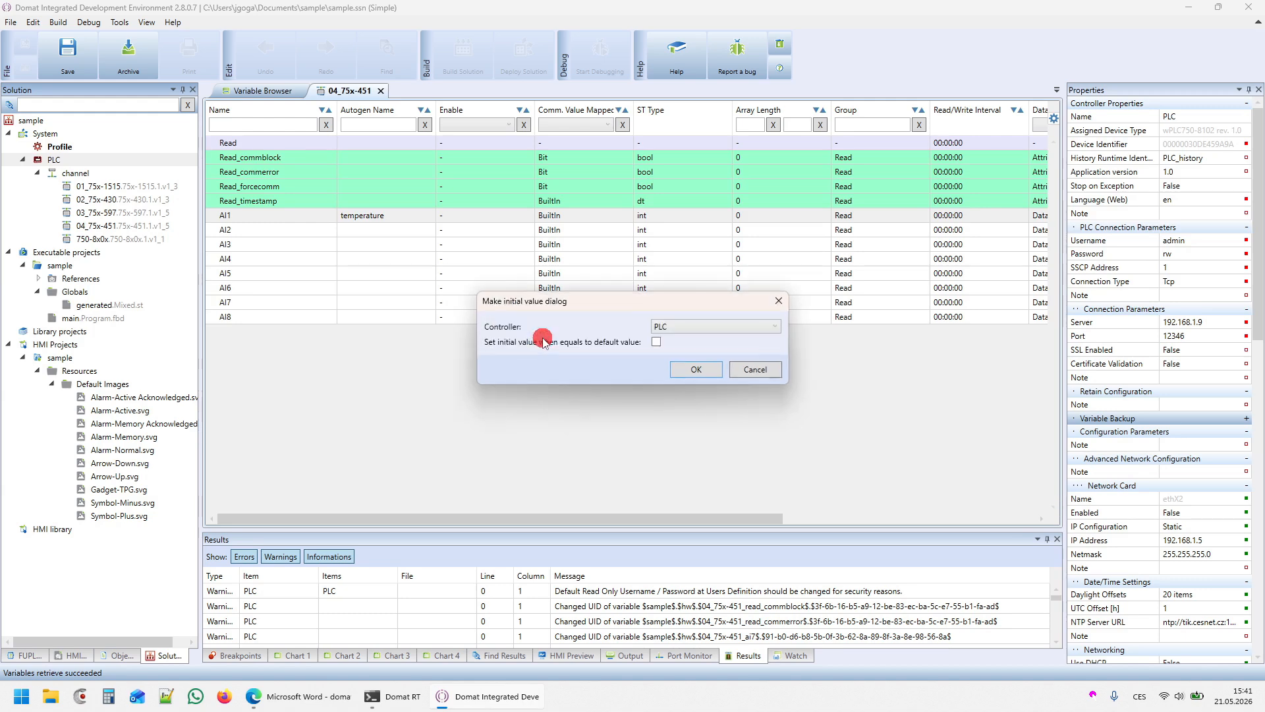
left_click(696, 370)
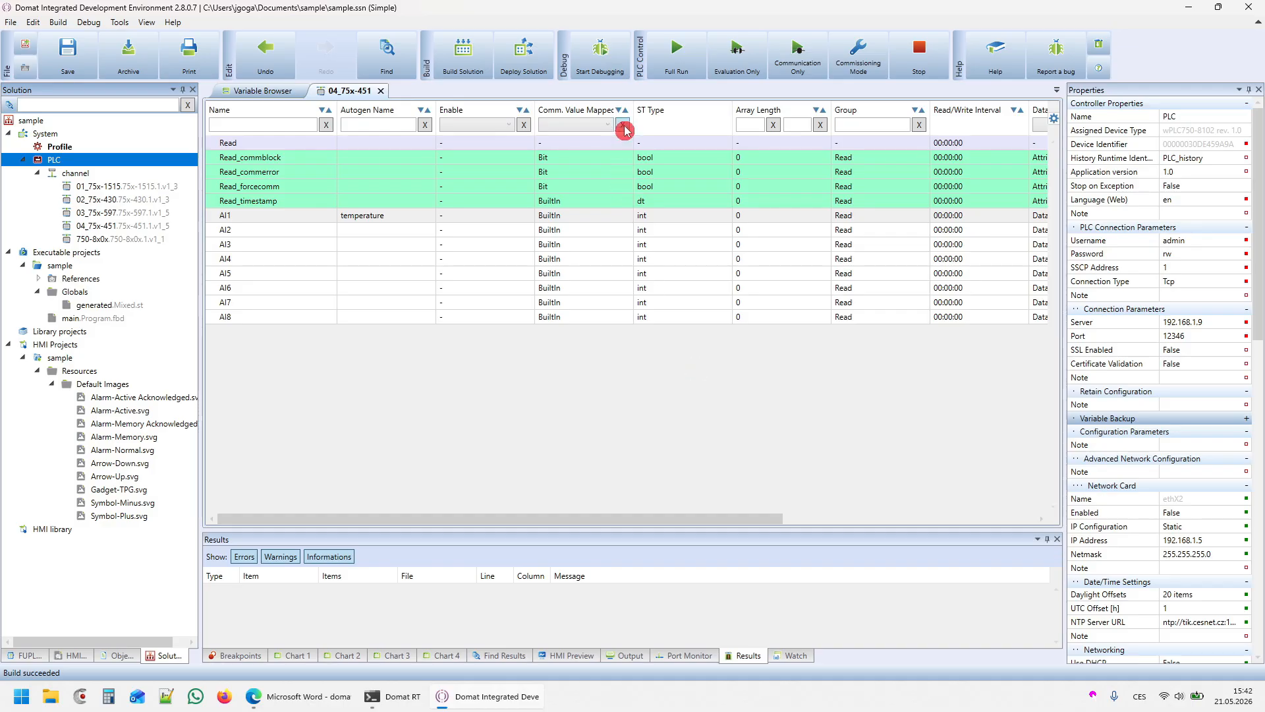
Start debugging the PLC and set its clock to the computer time from the system status.
left_click(600, 53)
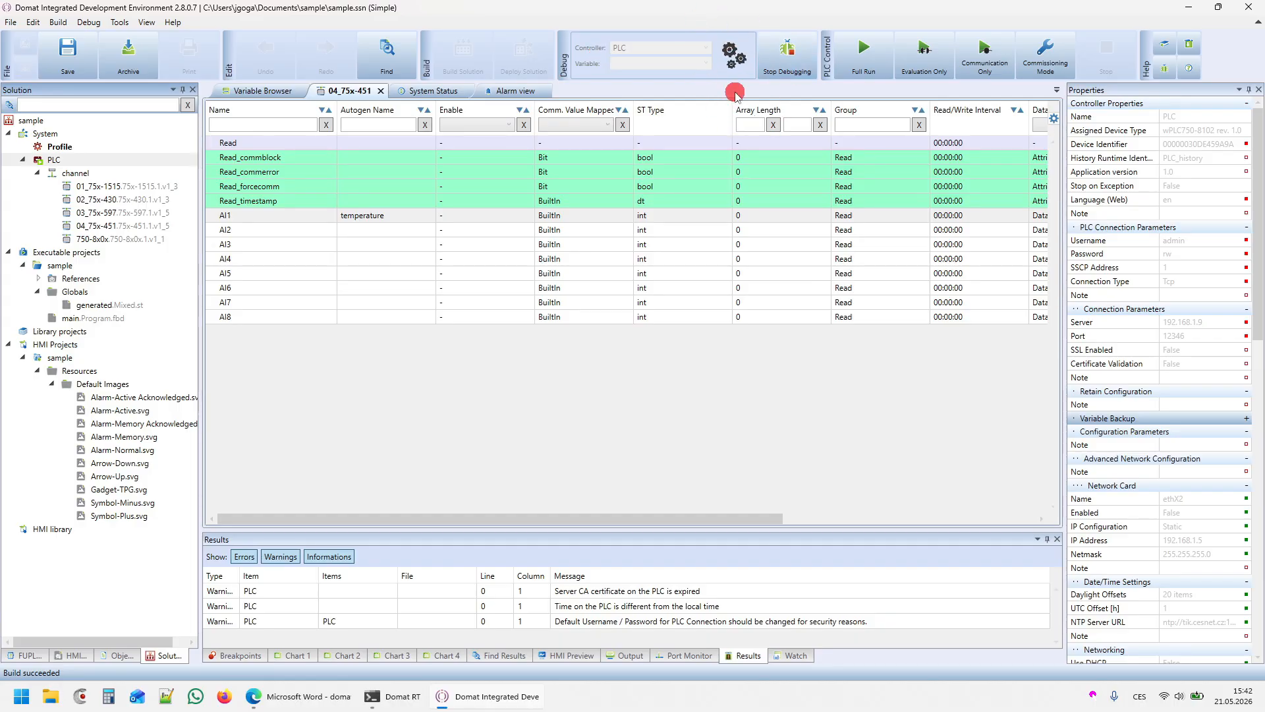
left_click(408, 97)
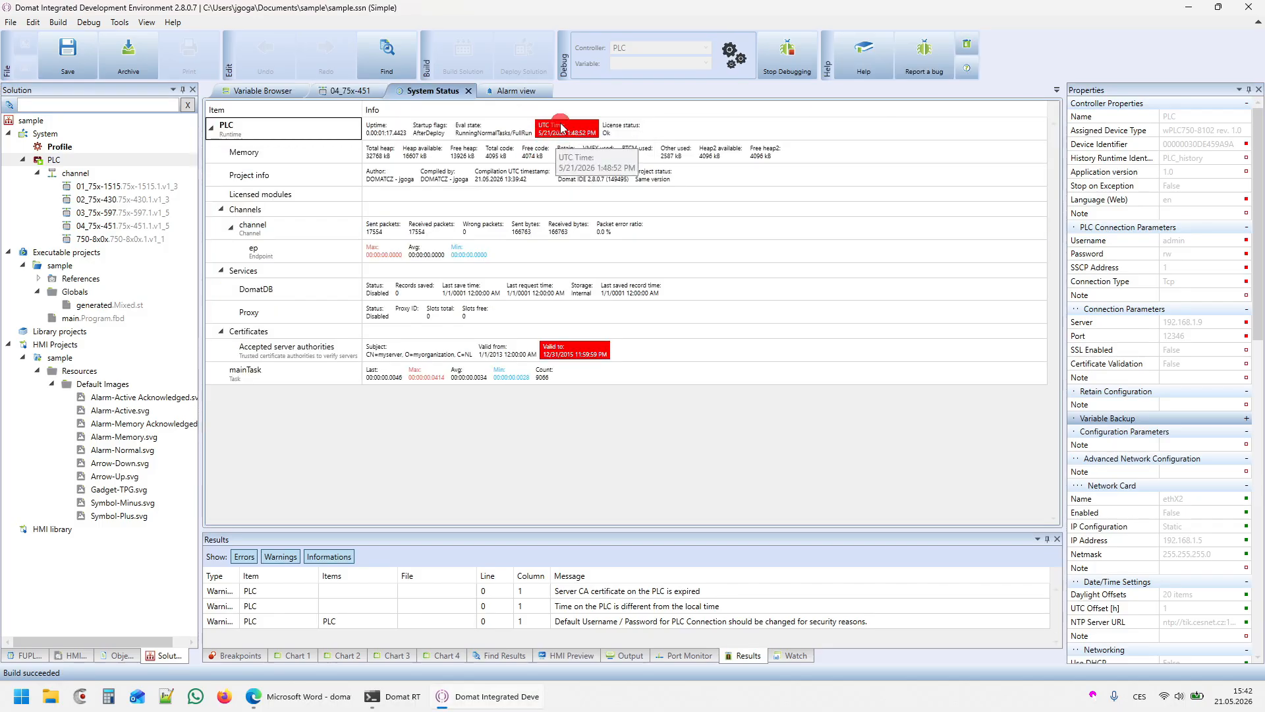
right_click(560, 123)
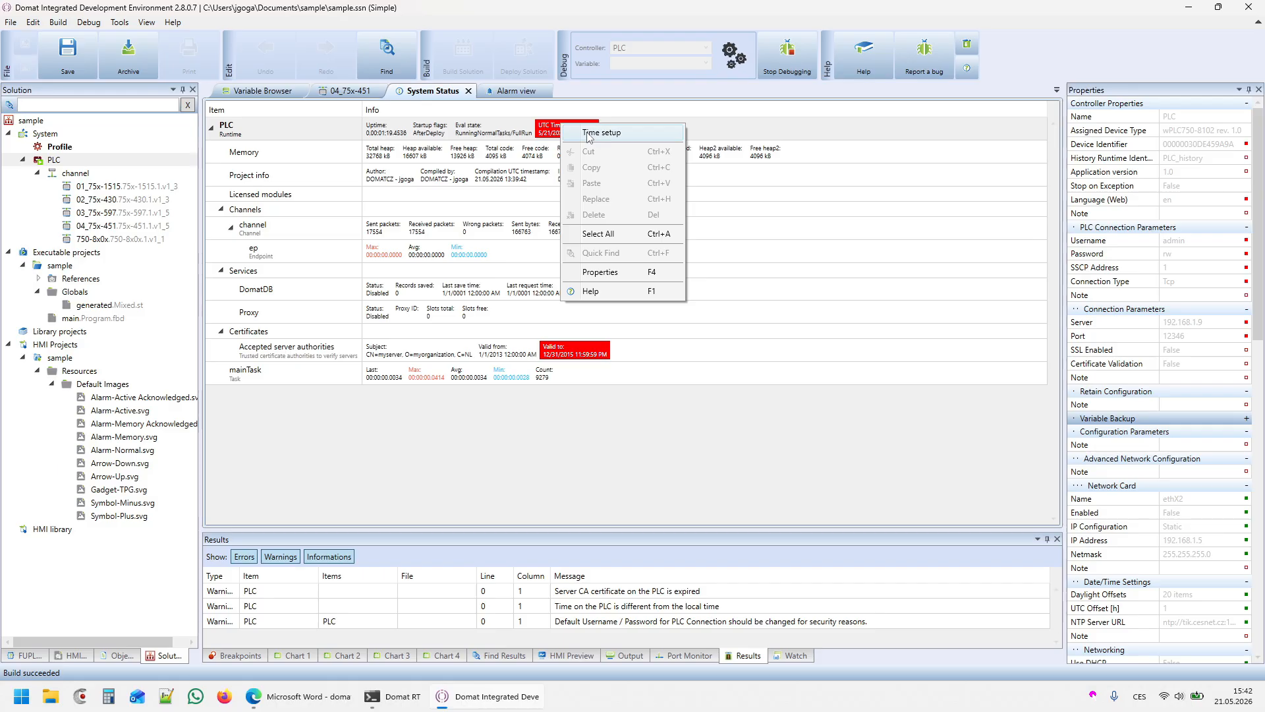
left_click(589, 135)
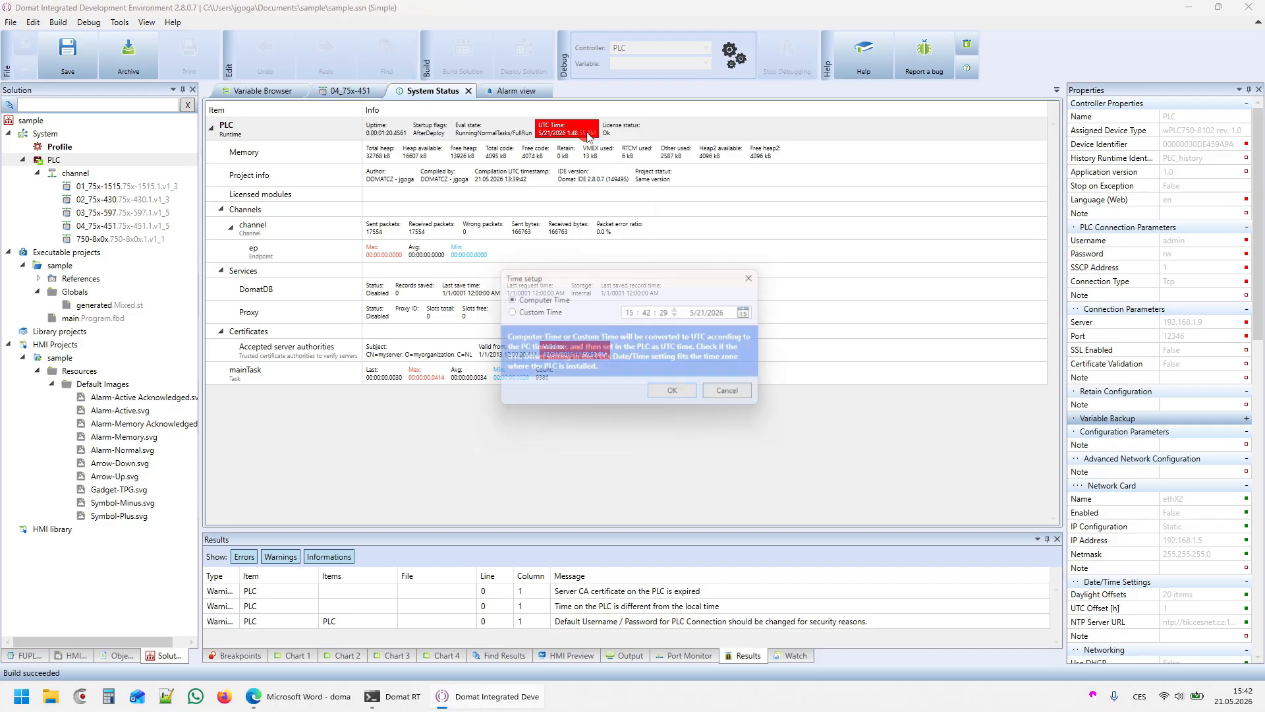
left_click(672, 397)
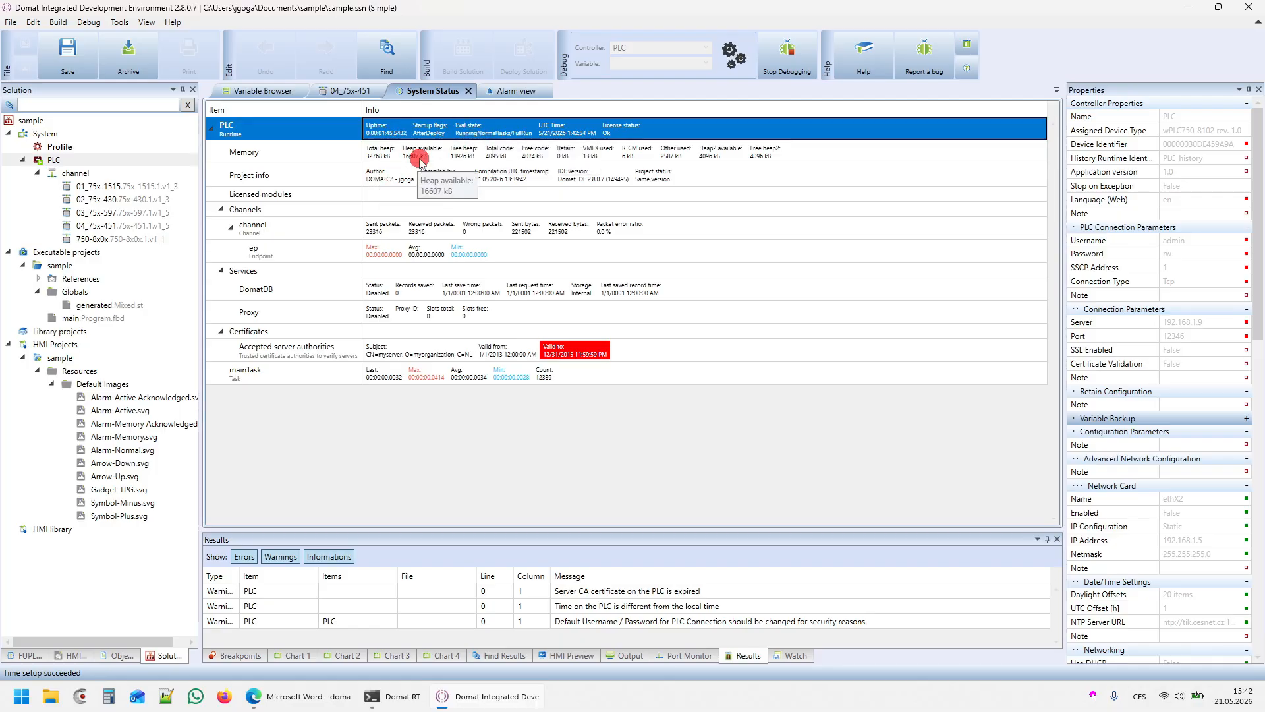
Examine the PLC's project information and channel communication statistics in the system status.
left_click(496, 182)
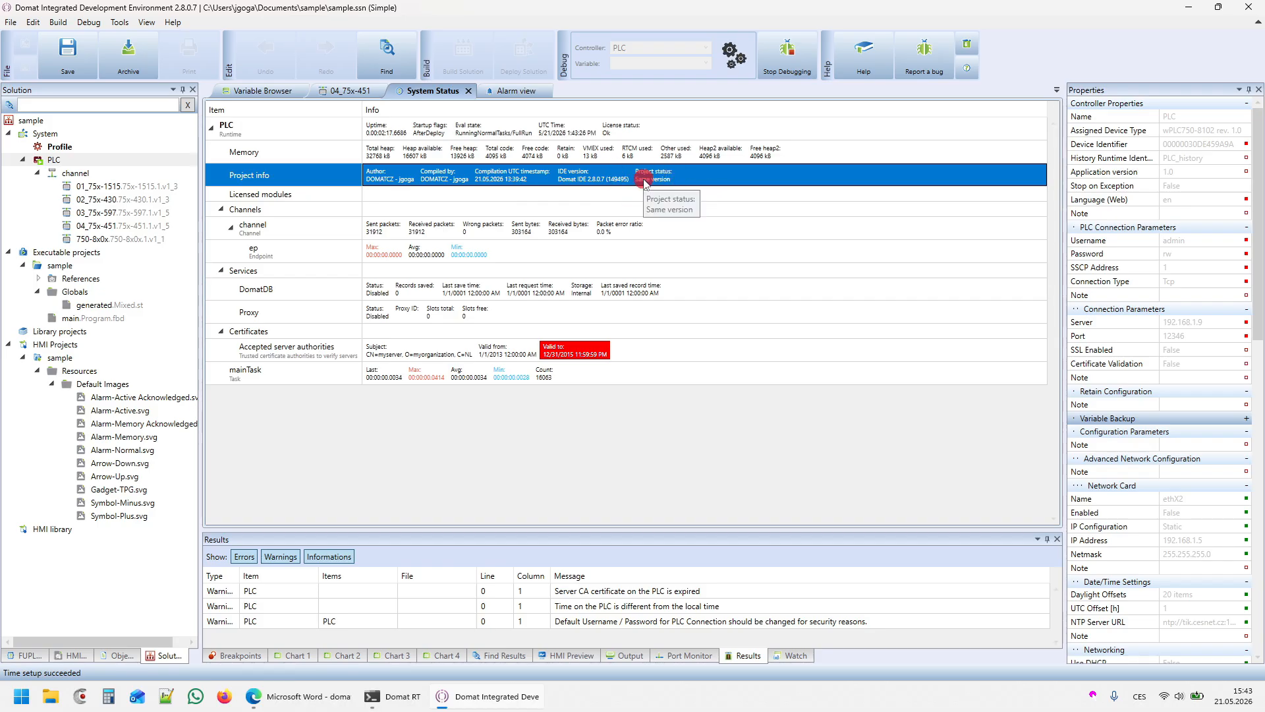
left_click(592, 228)
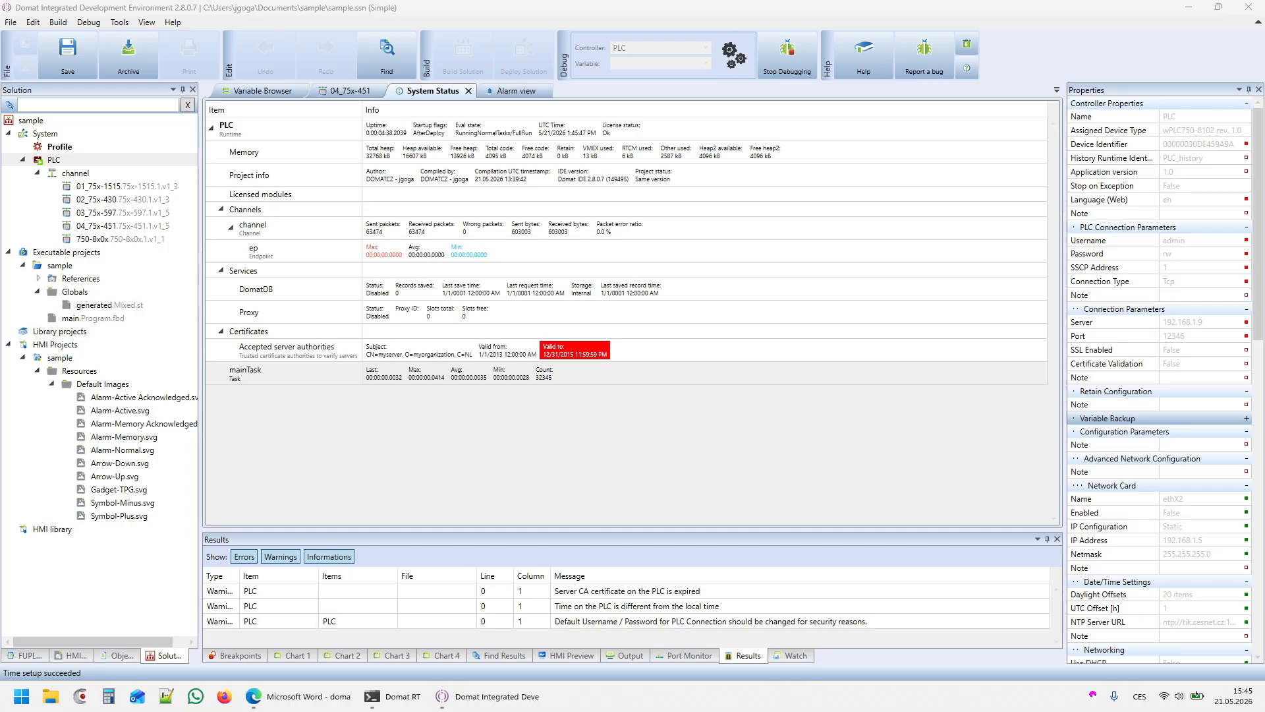
left_click(1173, 335)
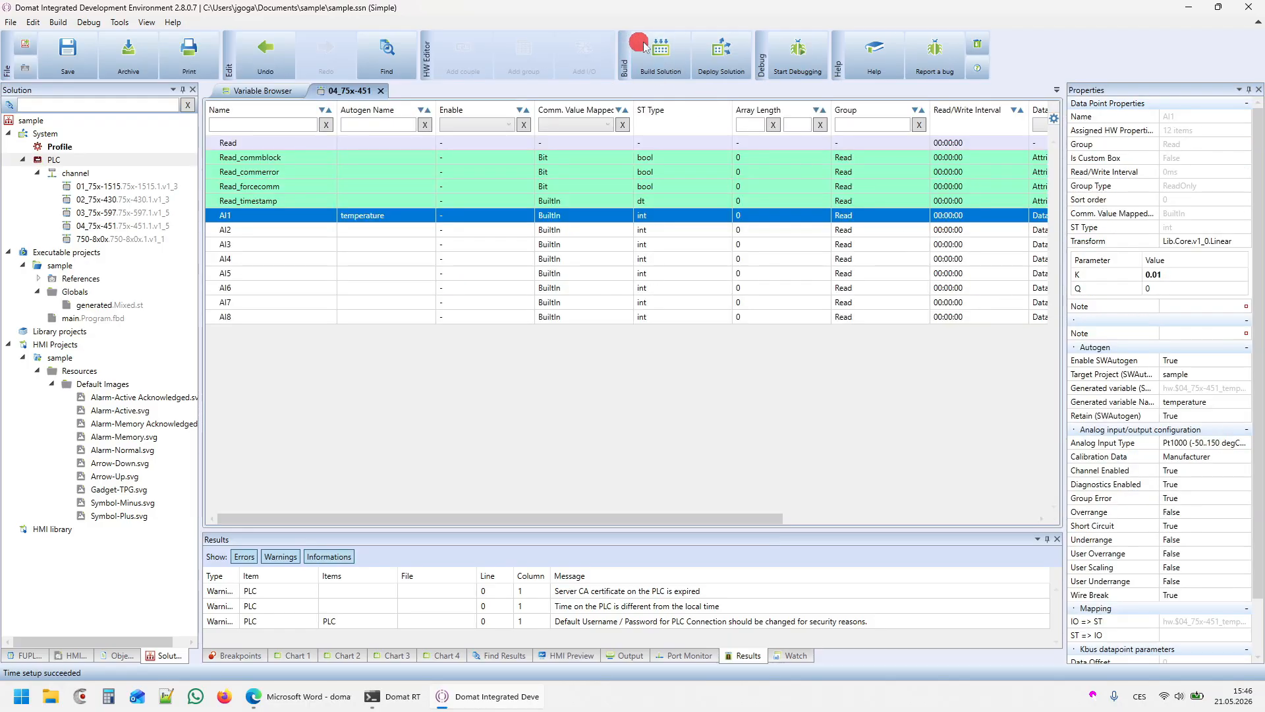
Start debugging again and filter the variables by the name temp to check the temperature's live value.
left_click(797, 57)
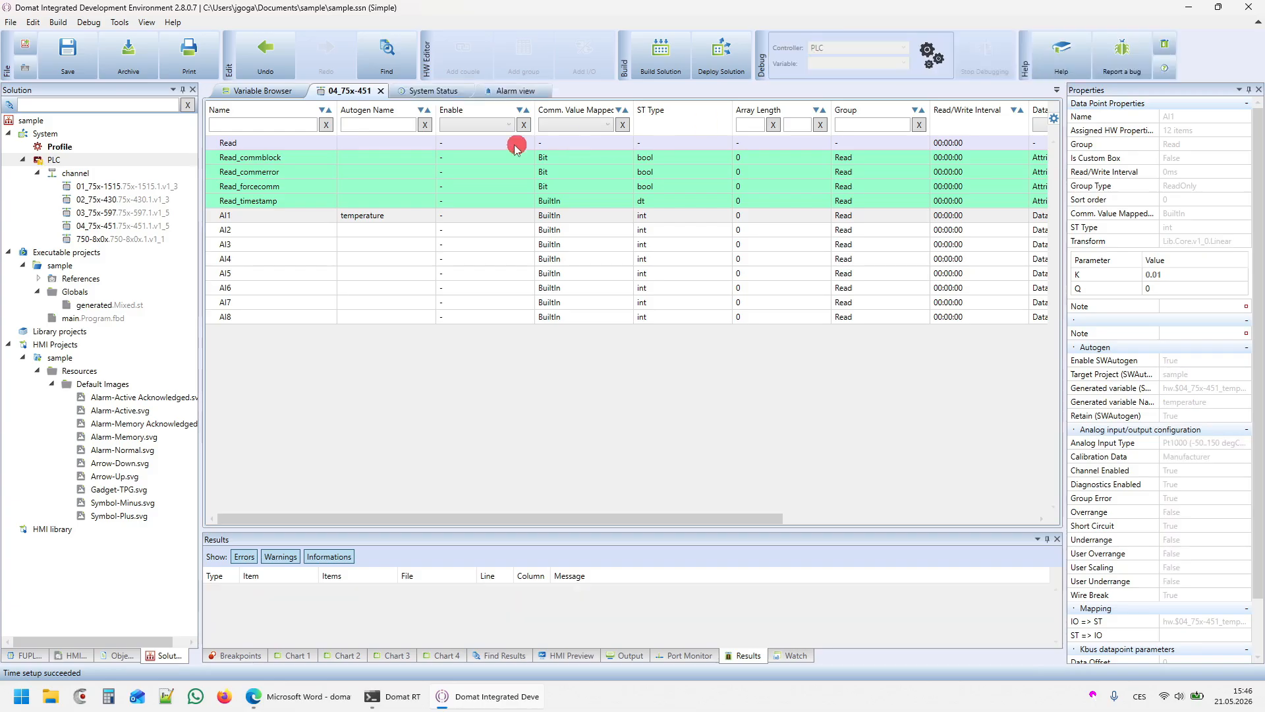
left_click(243, 93)
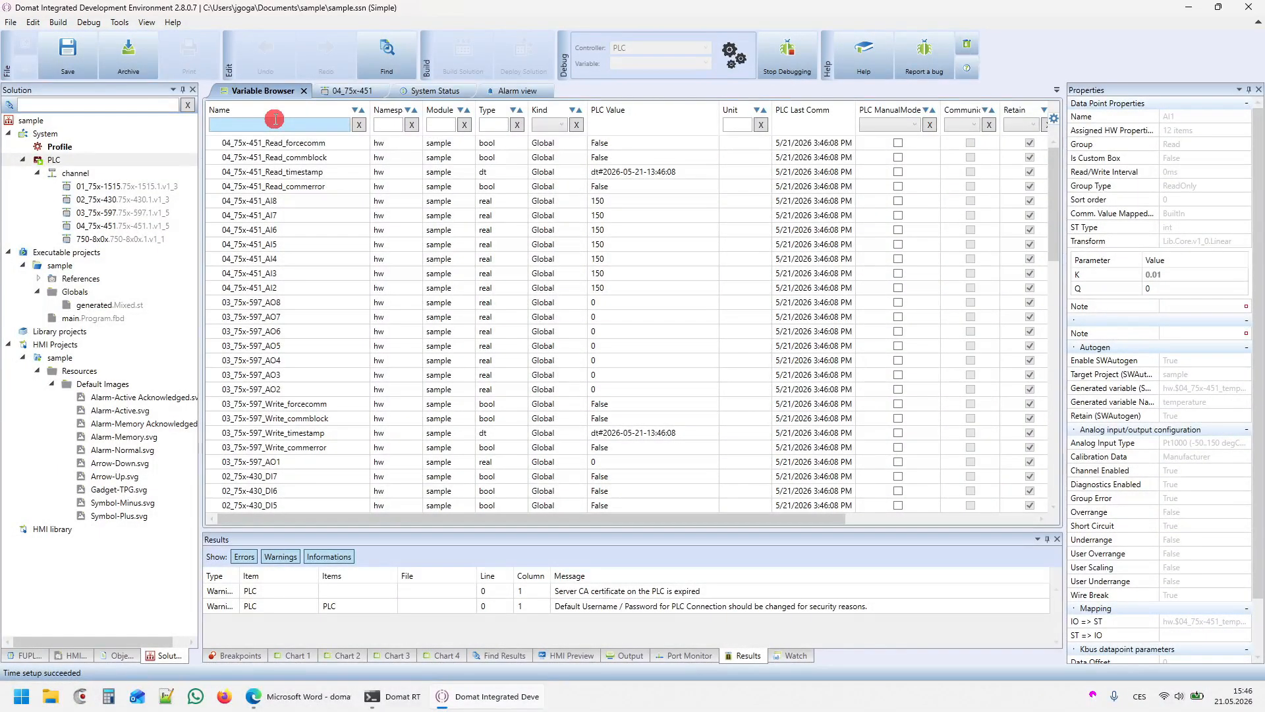
type("temp")
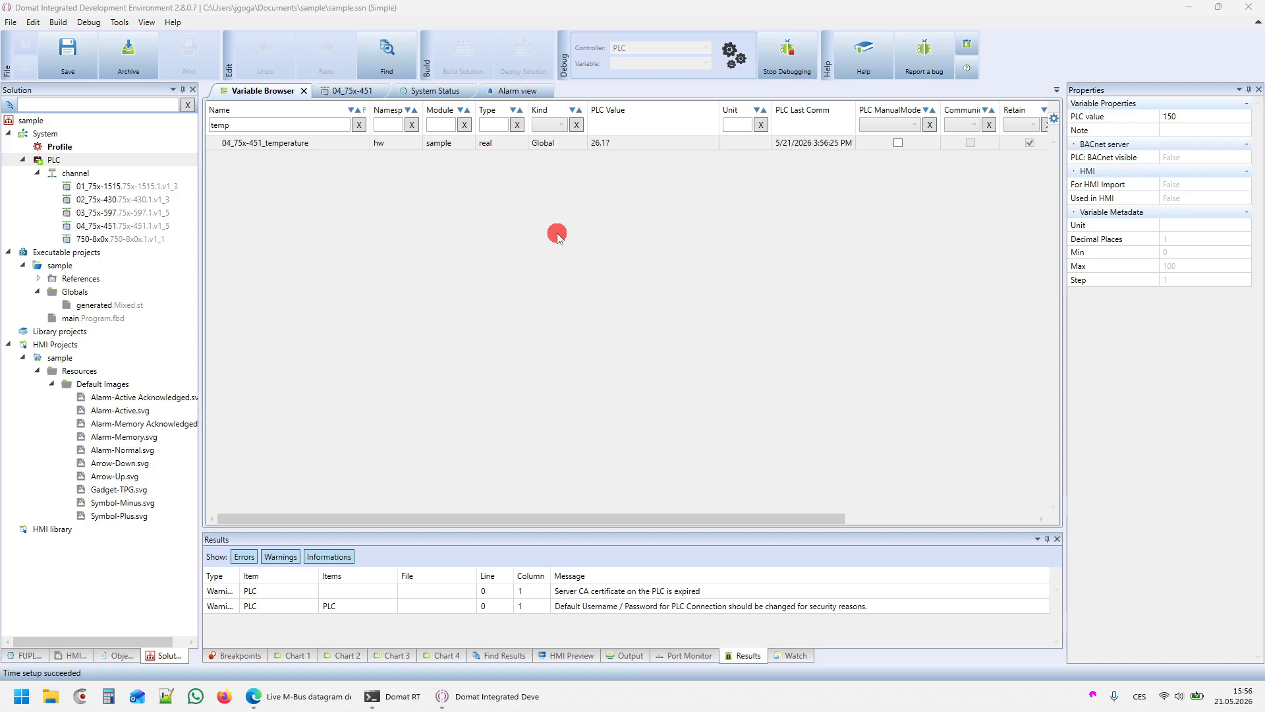
Stop debugging and add a new channel to the PLC.
left_click(790, 67)
right_click(43, 161)
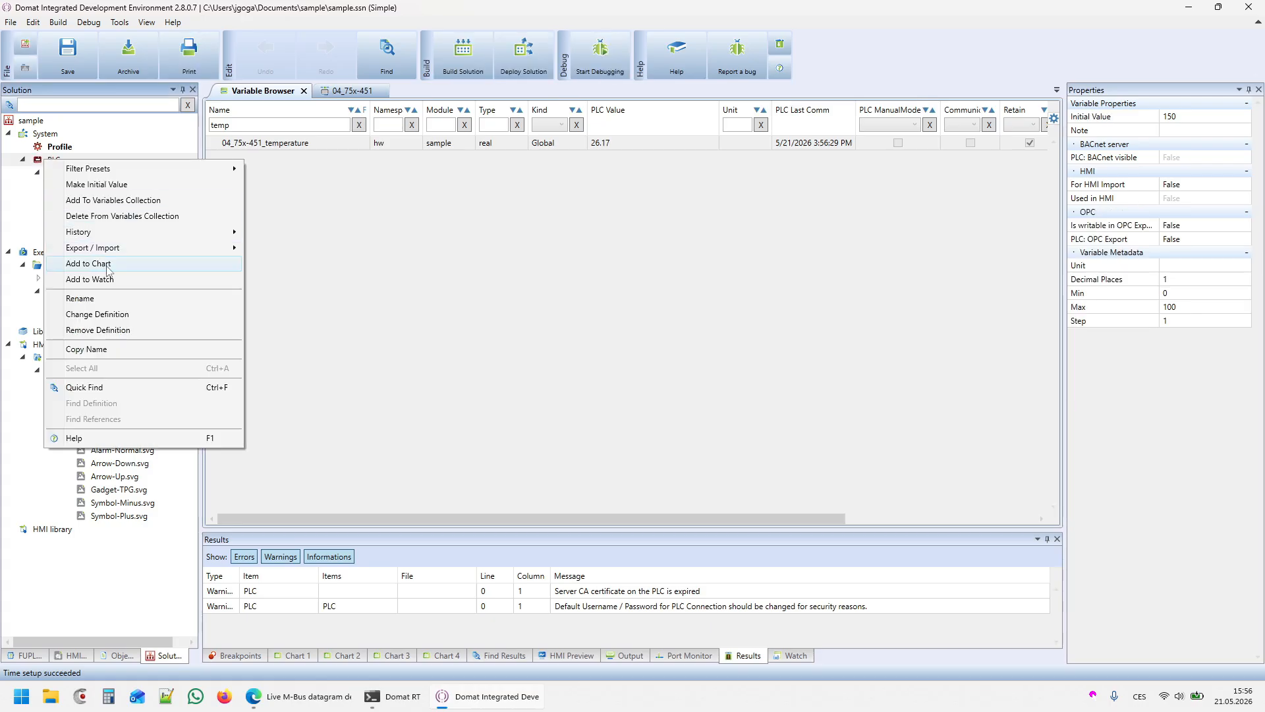
right_click(54, 160)
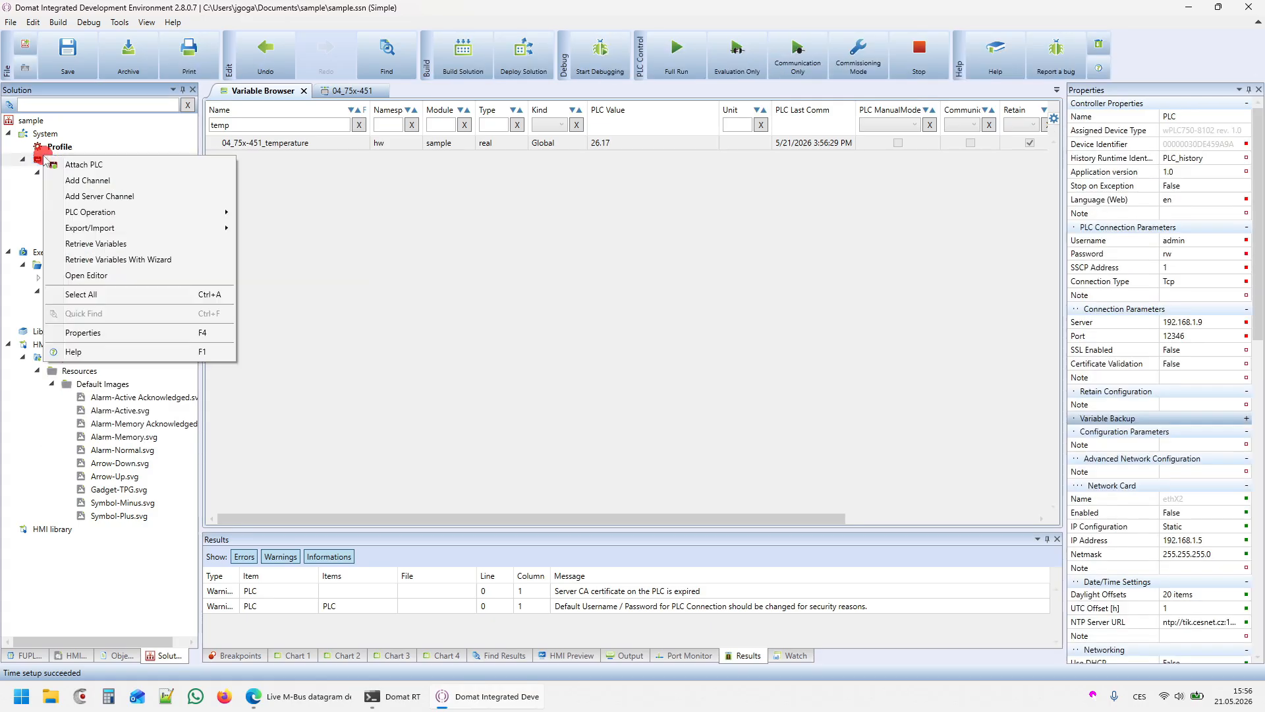
left_click(67, 180)
left_click(77, 252)
left_click(67, 254)
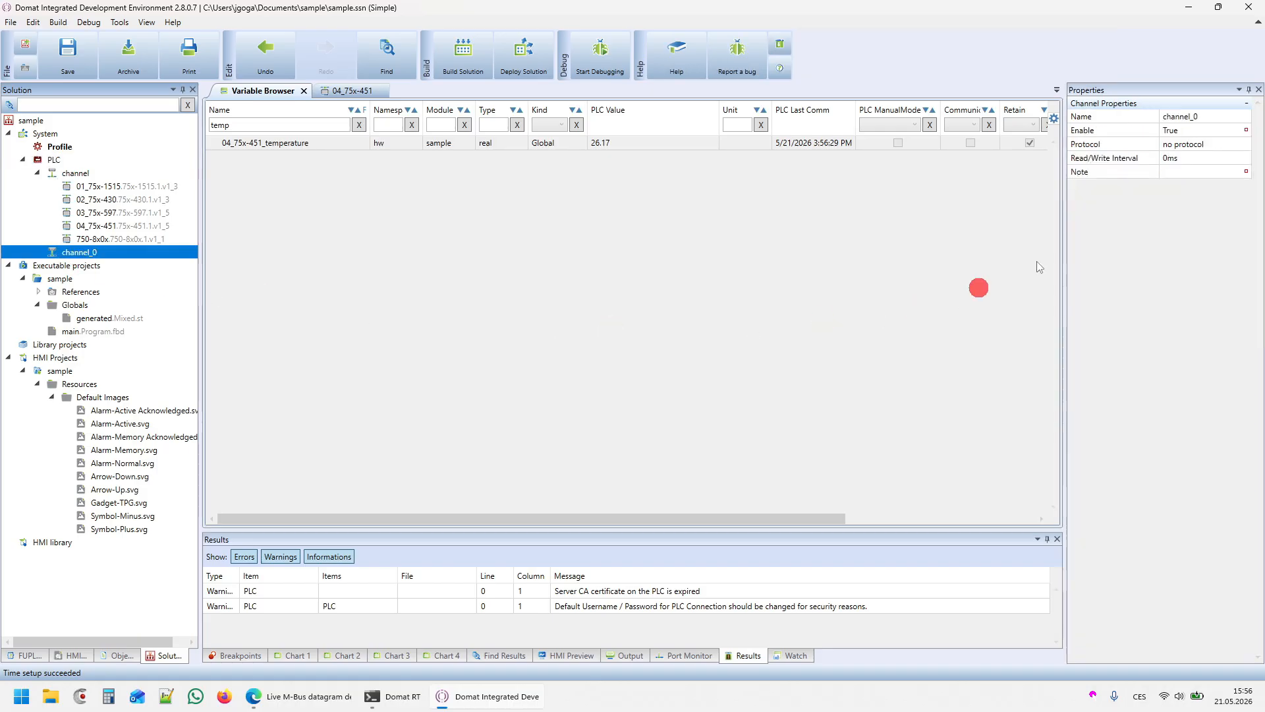
Rename the new channel as modbus and set its protocol to Modbus.
left_click(1212, 117)
key("ctrl+a")
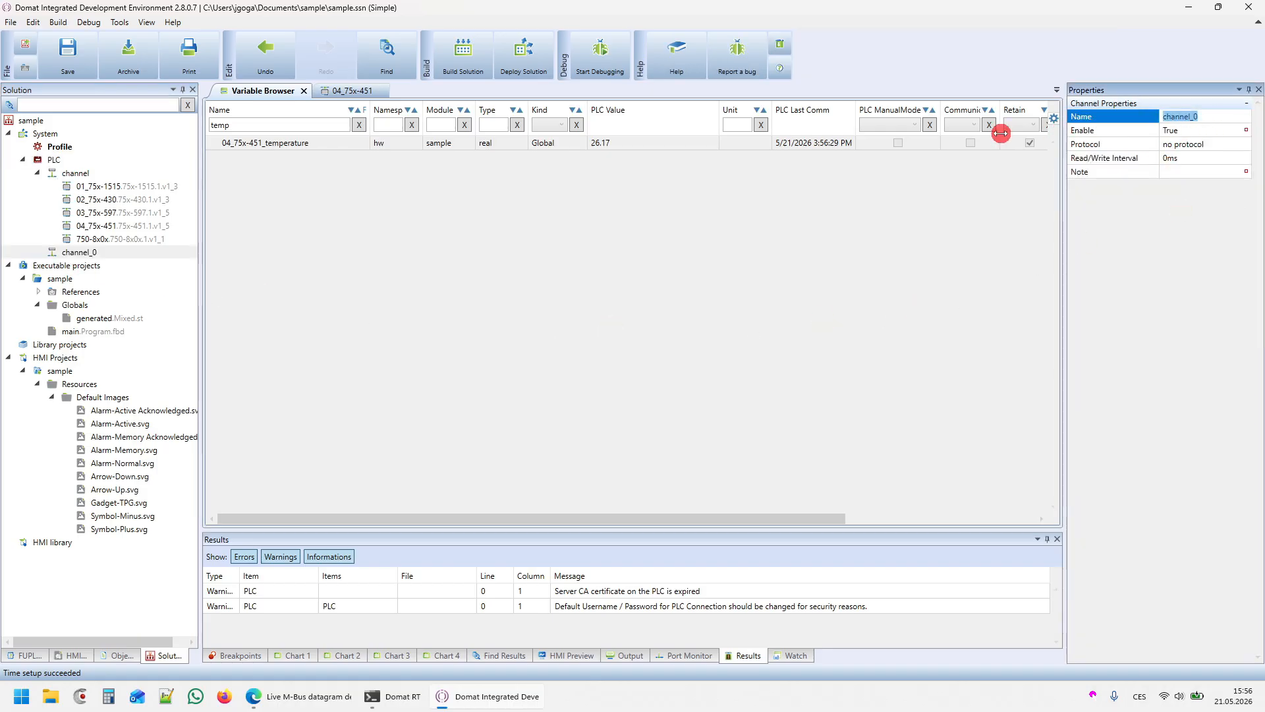
type("modbus")
key("Return")
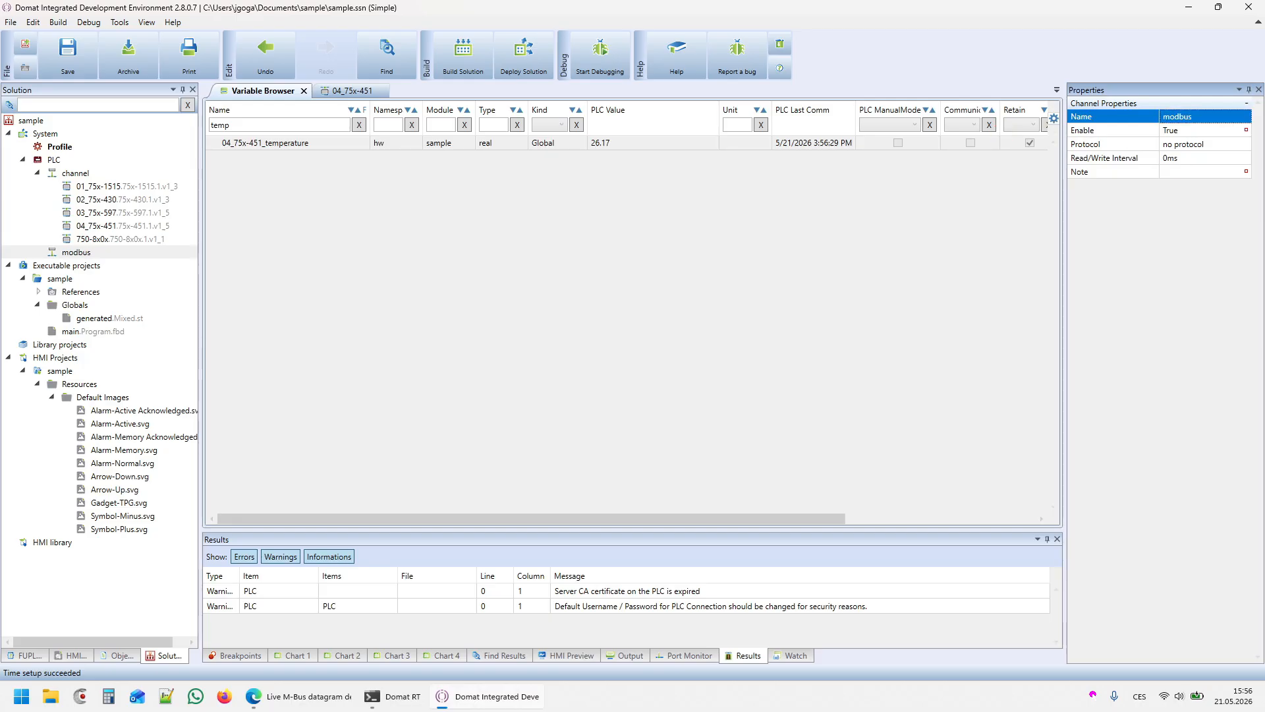
left_click(1188, 145)
left_click(1189, 145)
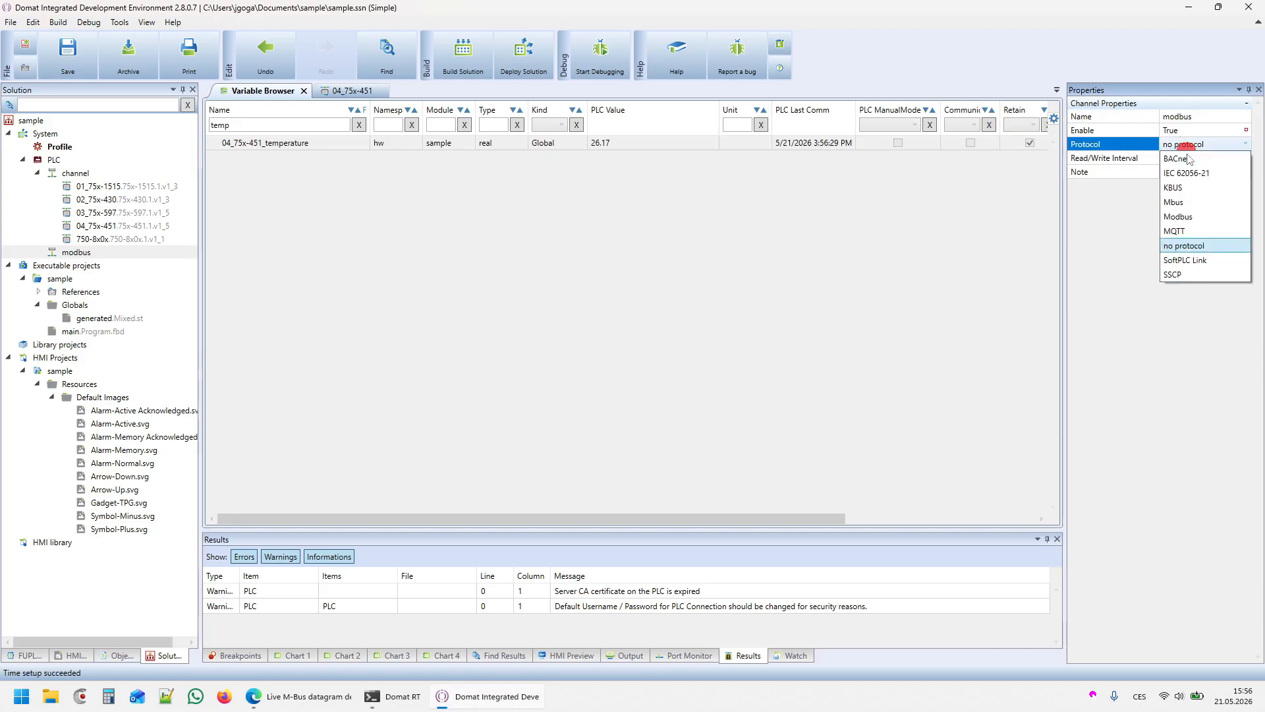
left_click(1190, 217)
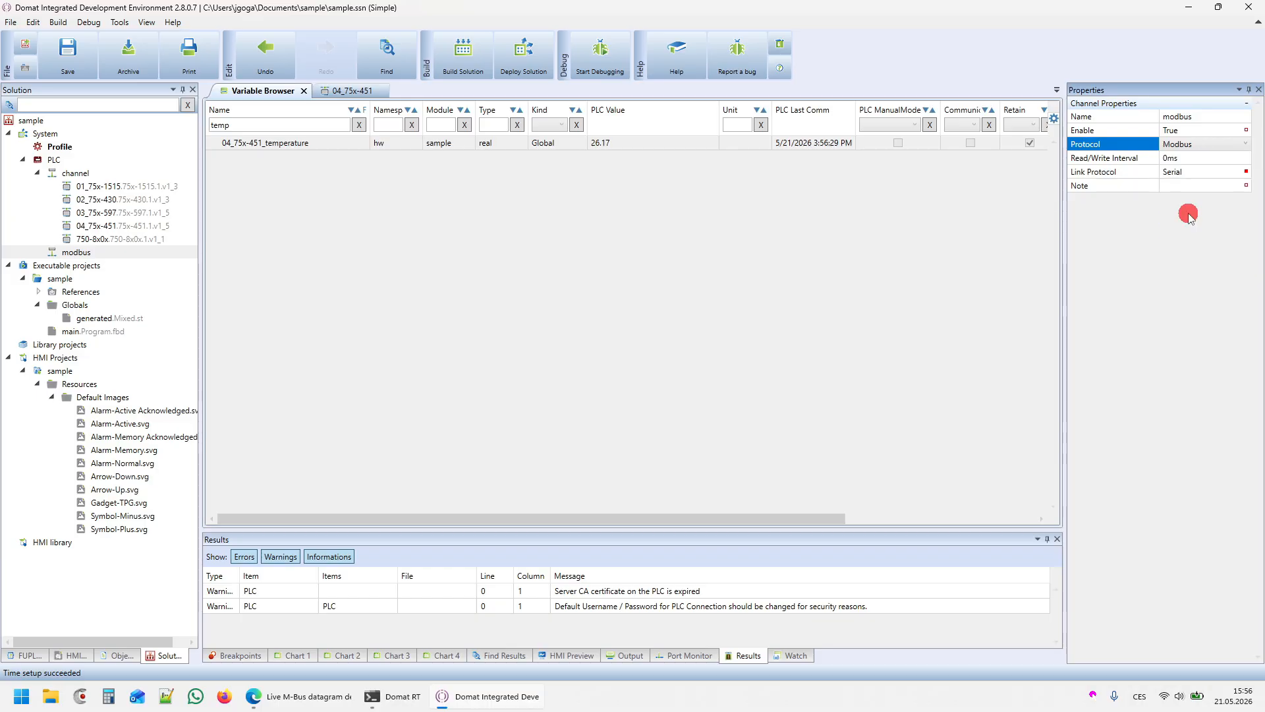
Keep the modbus channel's link protocol as Serial on COM1 (232/485) and set its mode to RS485.
left_click(1183, 174)
left_click(1183, 174)
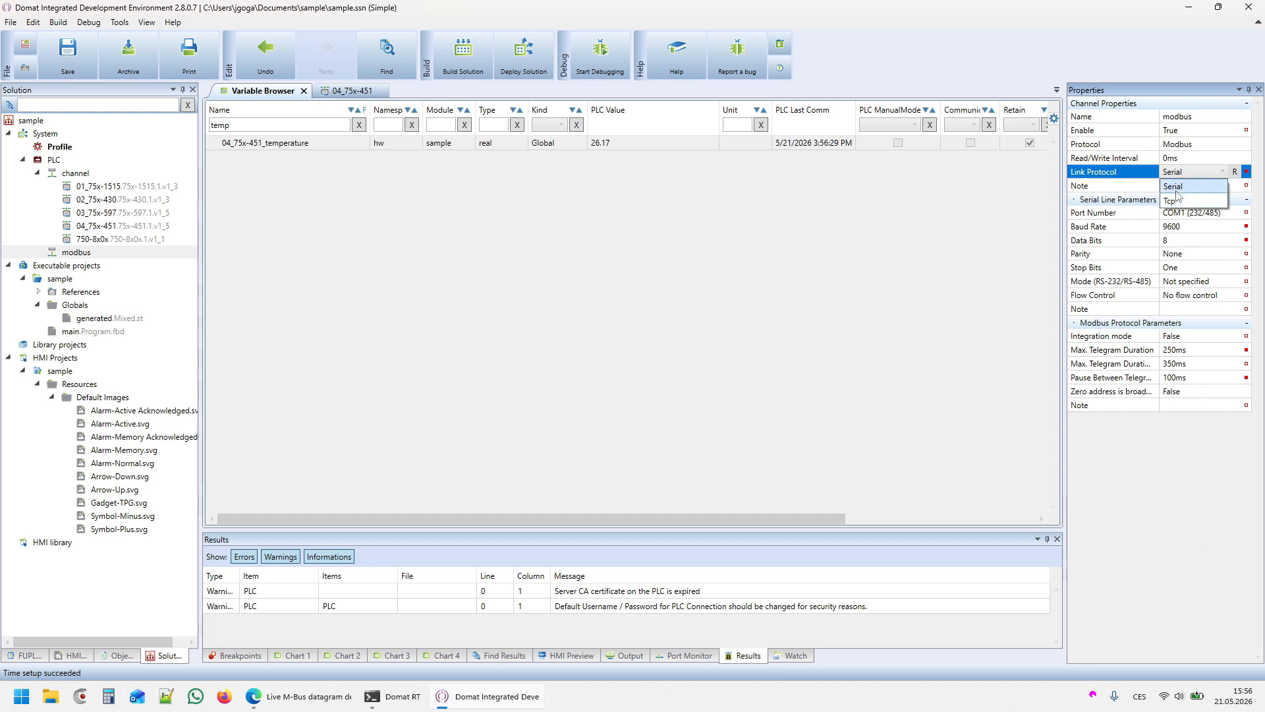
left_click(1186, 212)
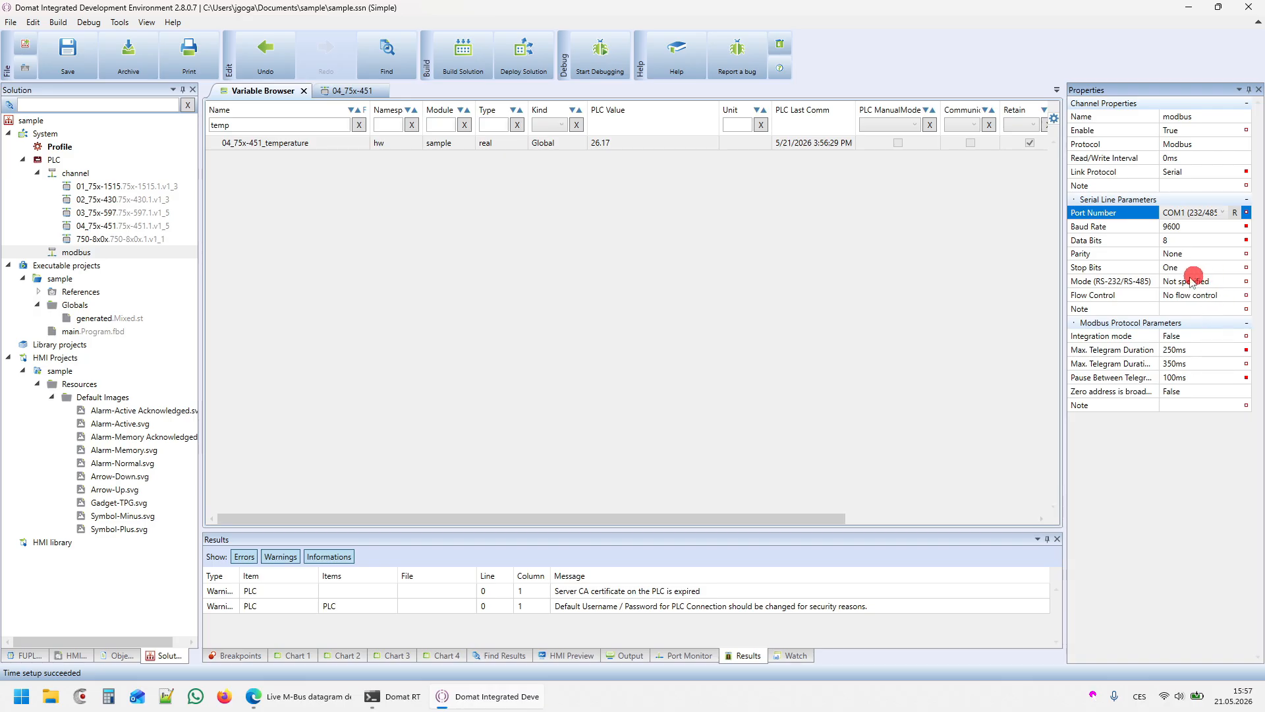
left_click(1193, 280)
left_click(1193, 281)
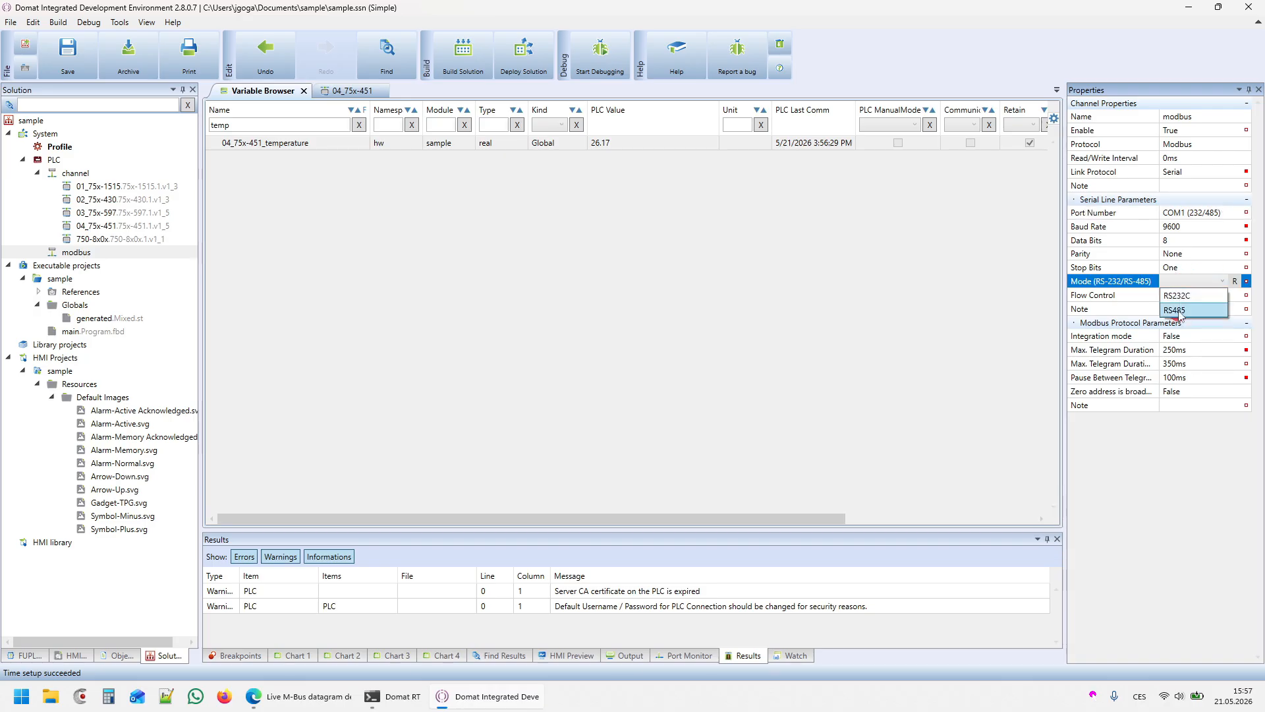
left_click(1178, 312)
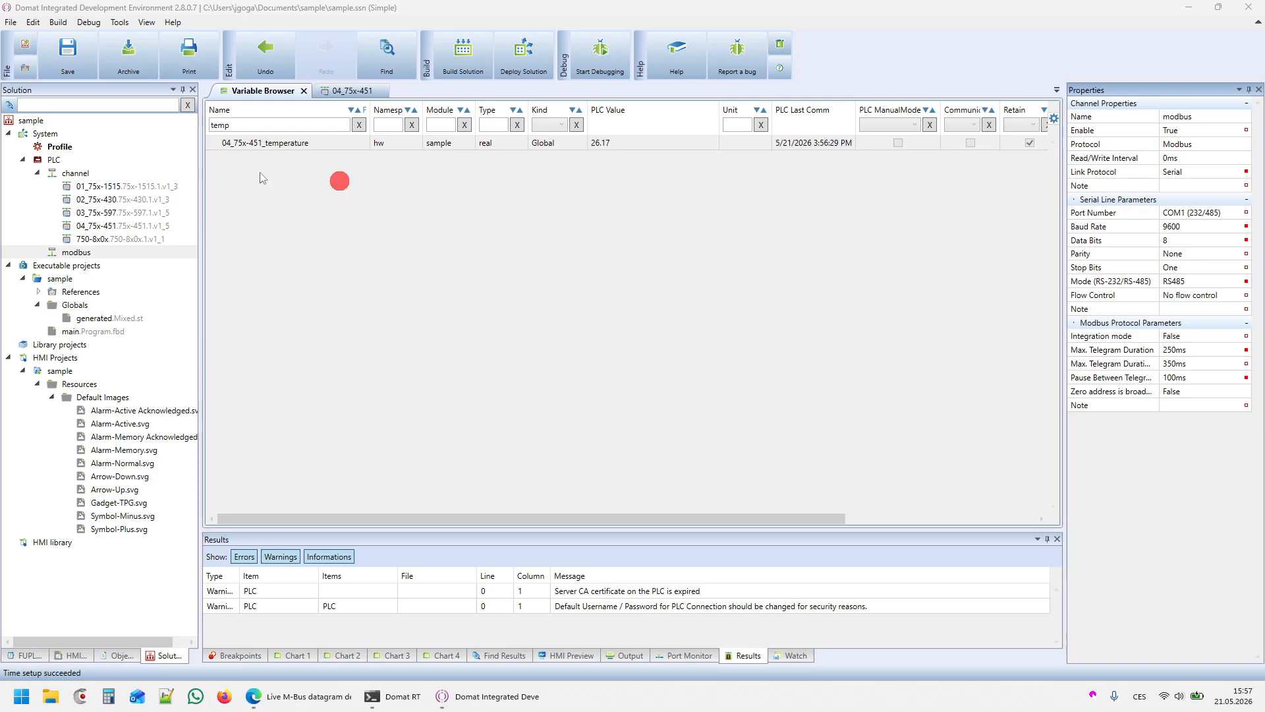
Add the library devices UI010 and UI0xx from the Domat room units UI0xx group to the modbus channel.
right_click(61, 251)
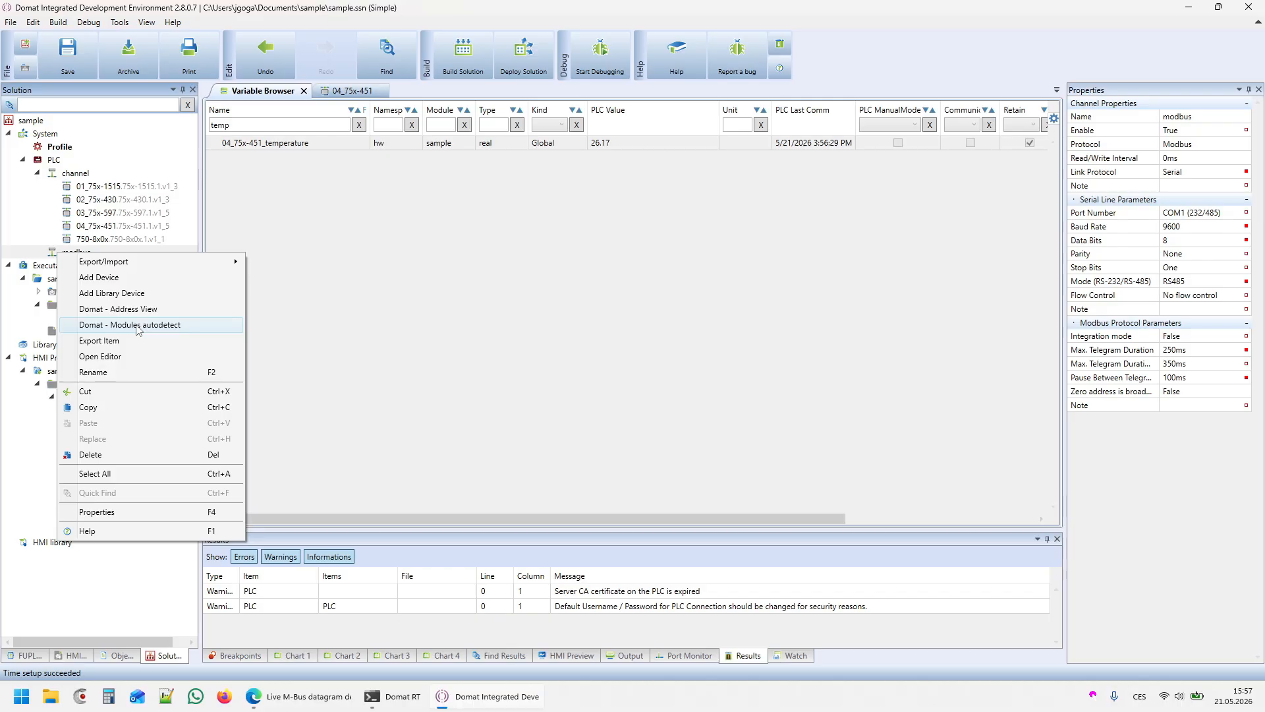
left_click(132, 293)
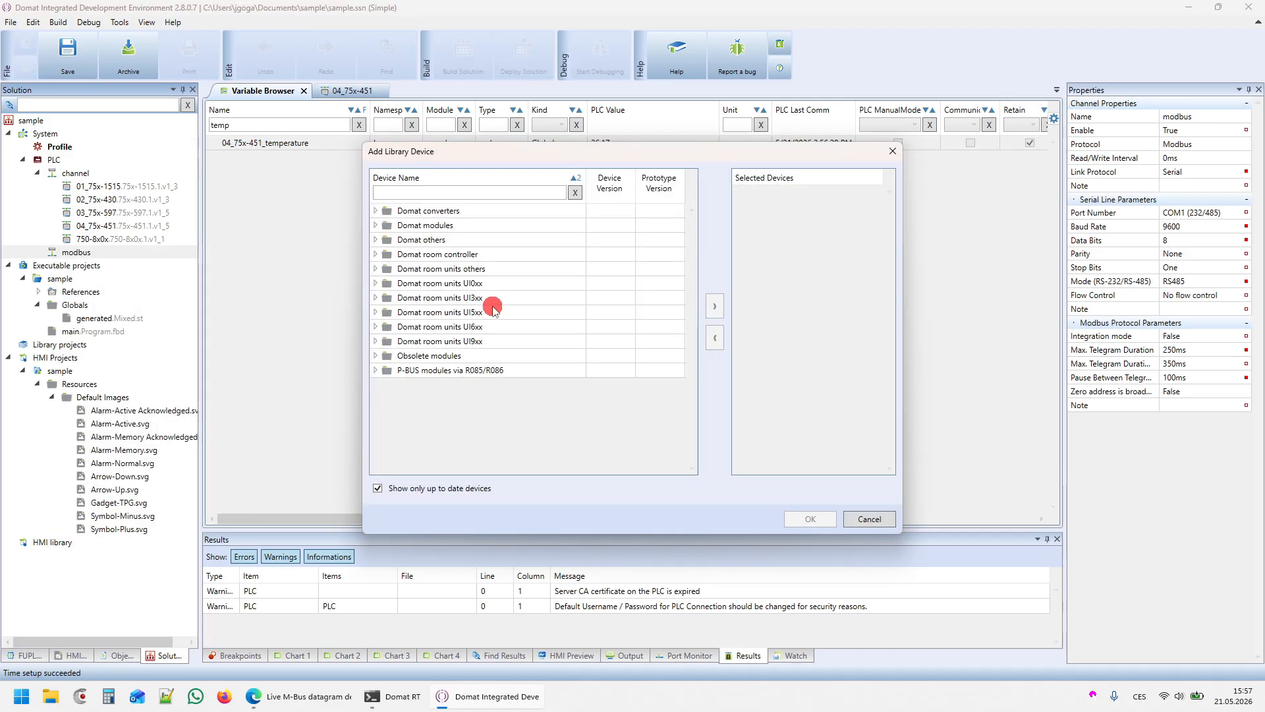
left_click(376, 211)
left_click(376, 327)
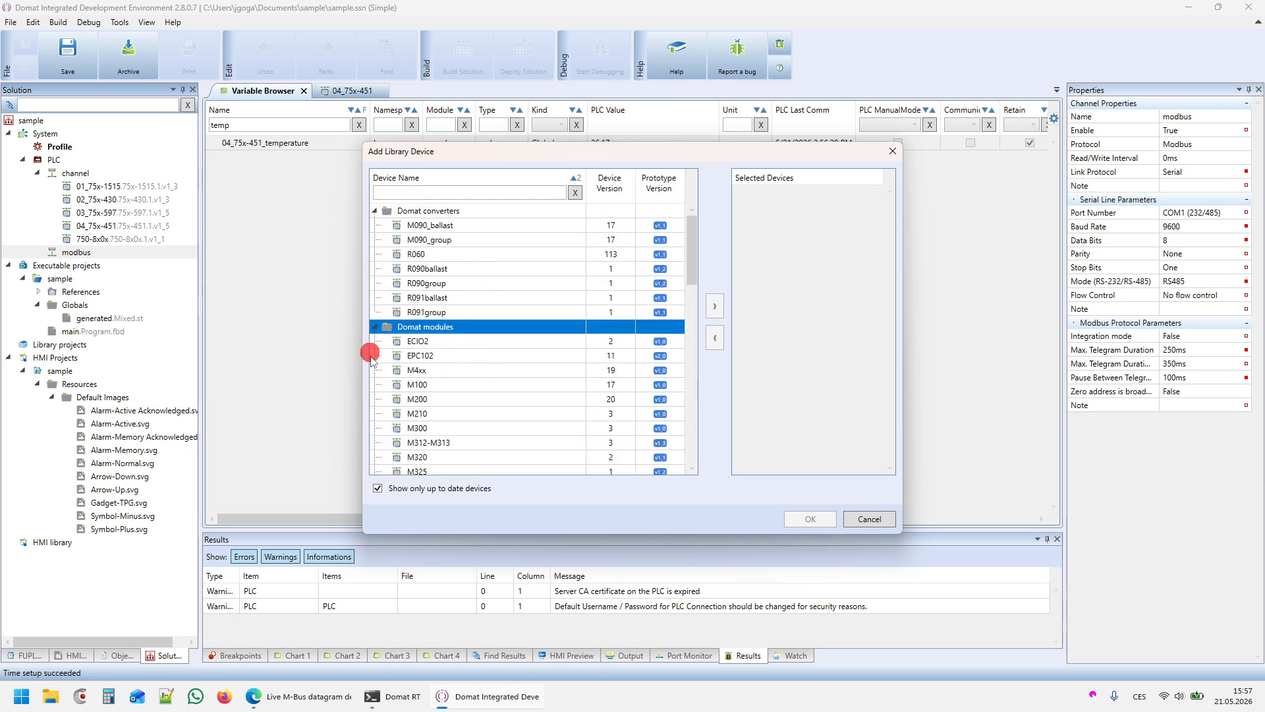
scroll(394, 373, "down", 8)
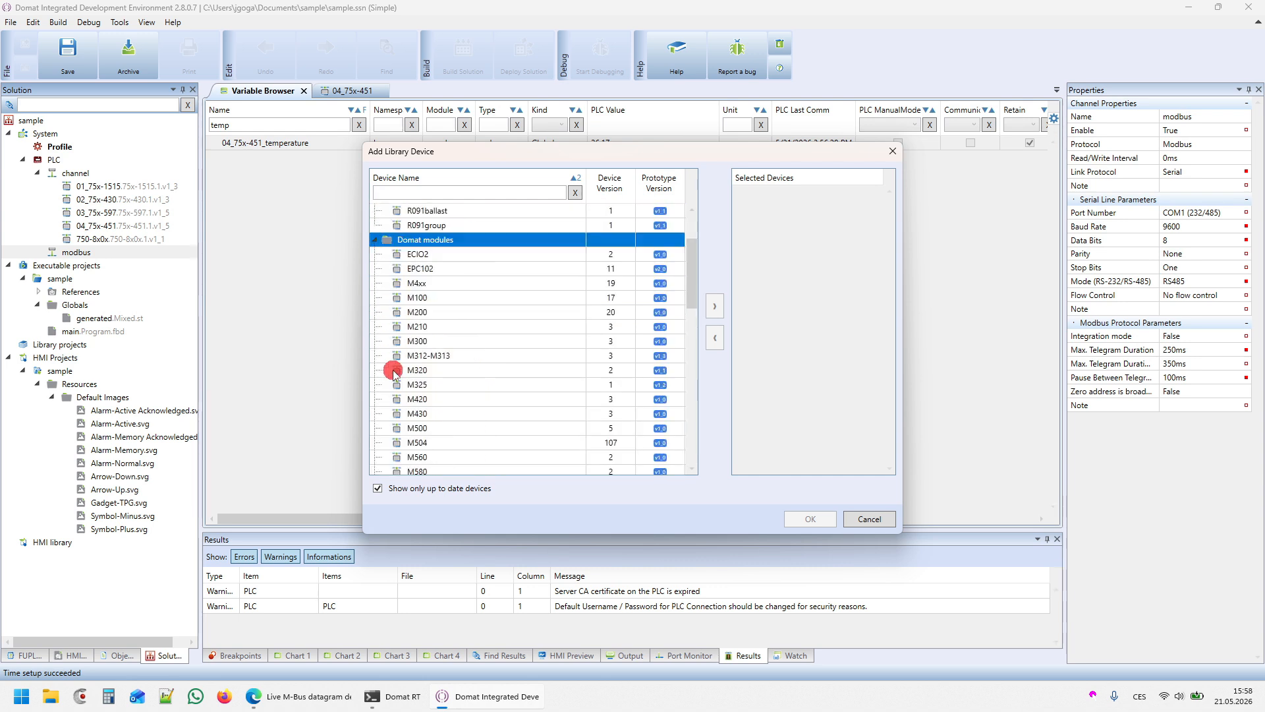
scroll(394, 356, "down", 5)
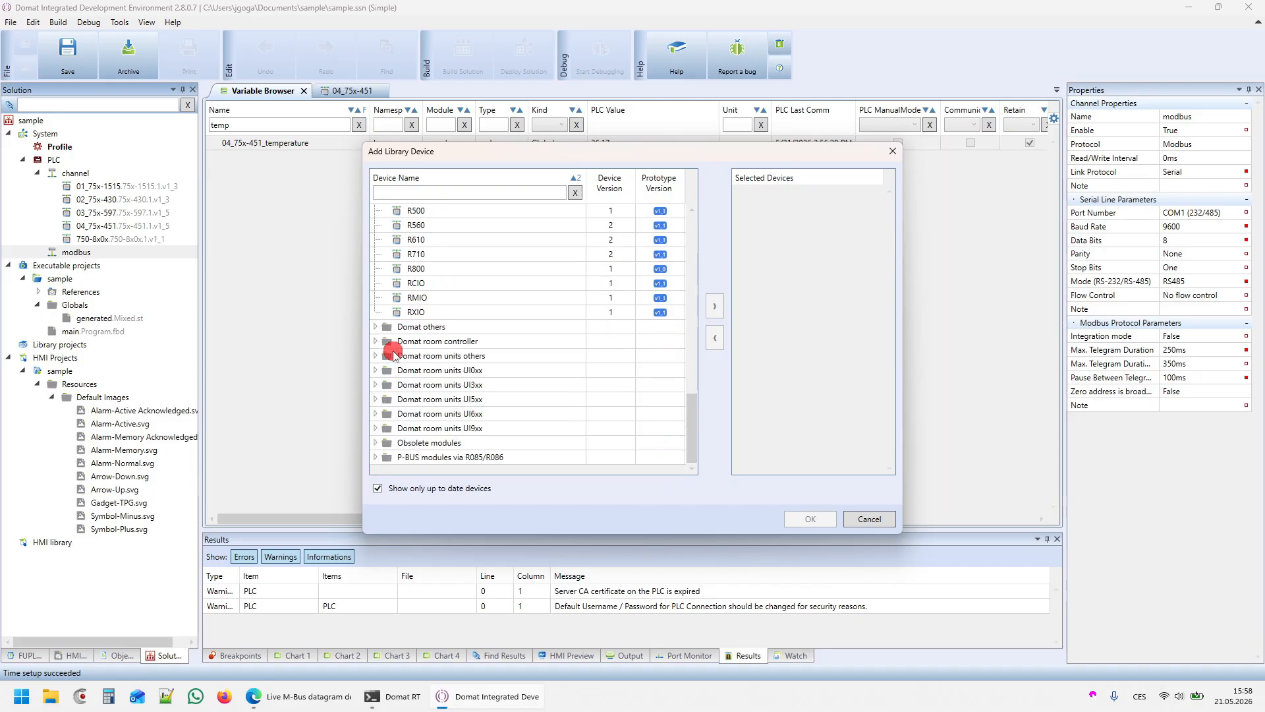
left_click(376, 371)
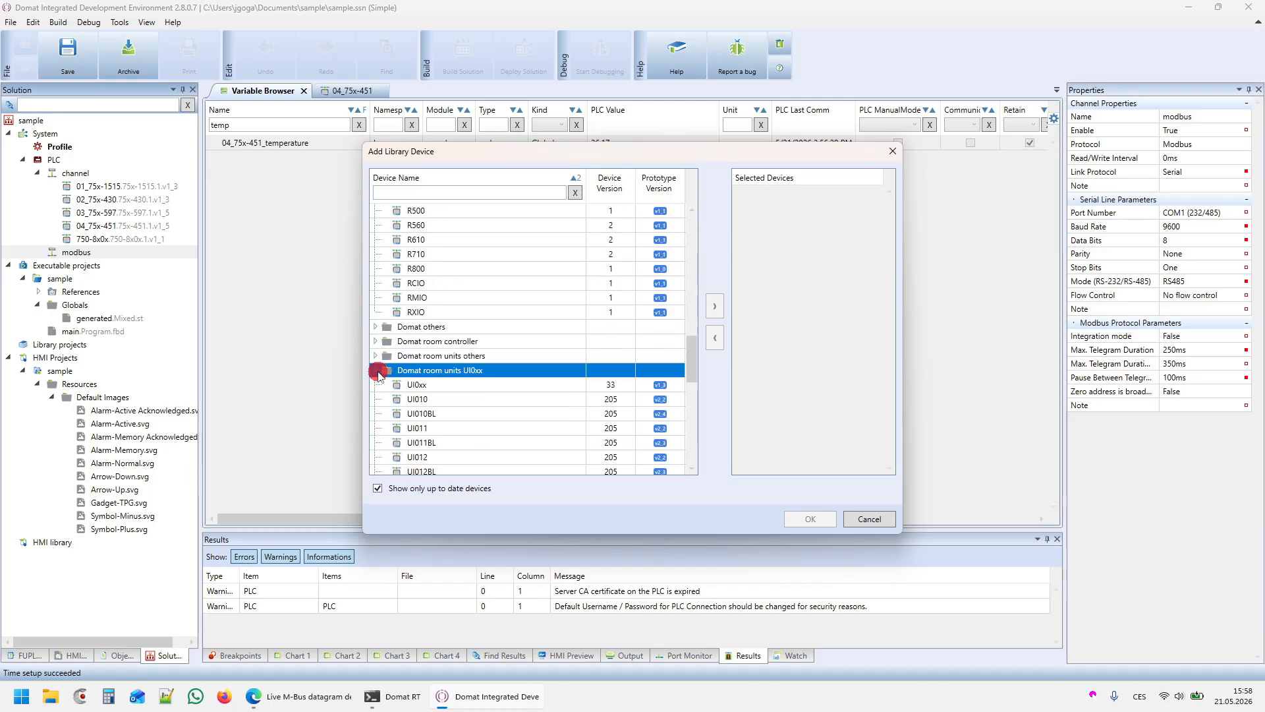
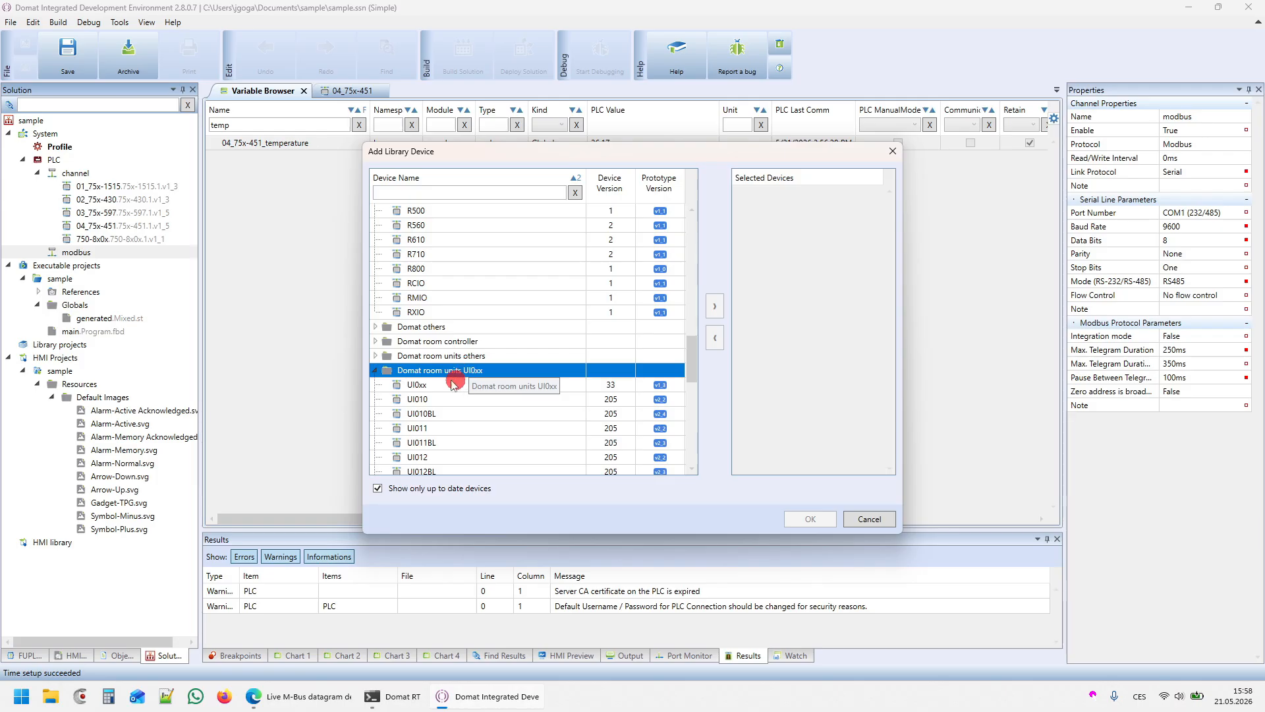
double_click(418, 397)
left_click(419, 385)
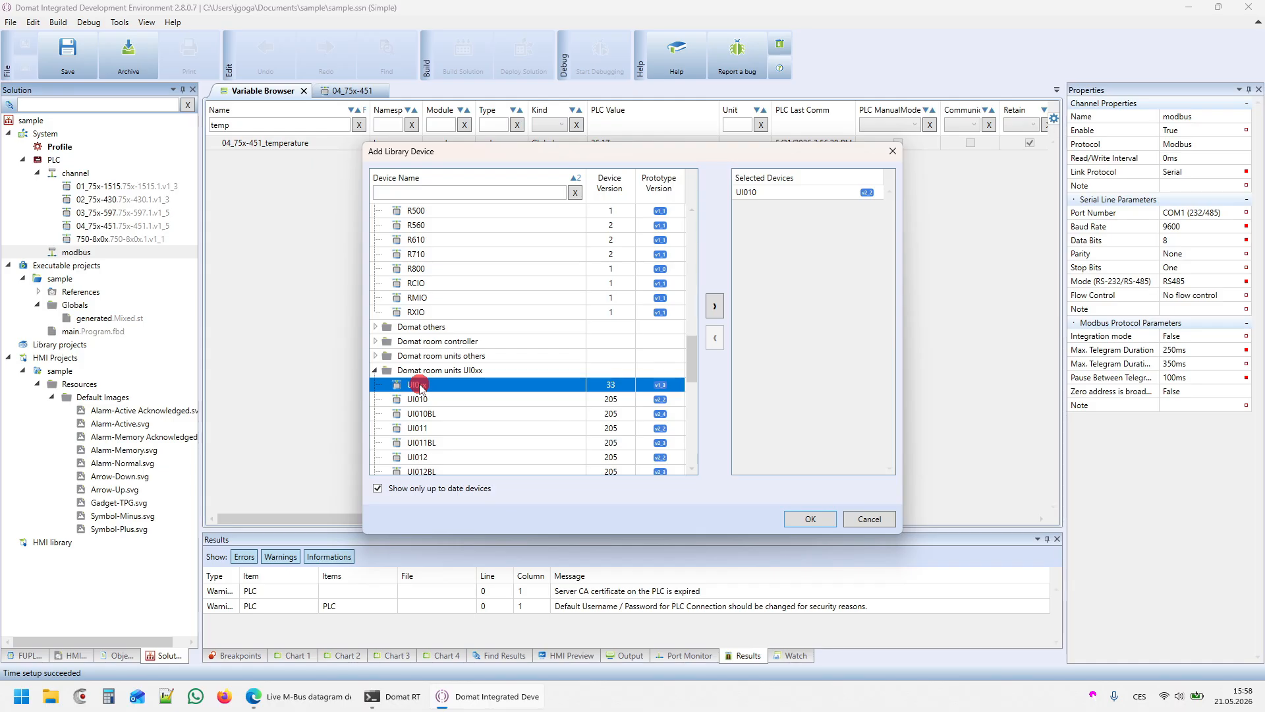
double_click(419, 387)
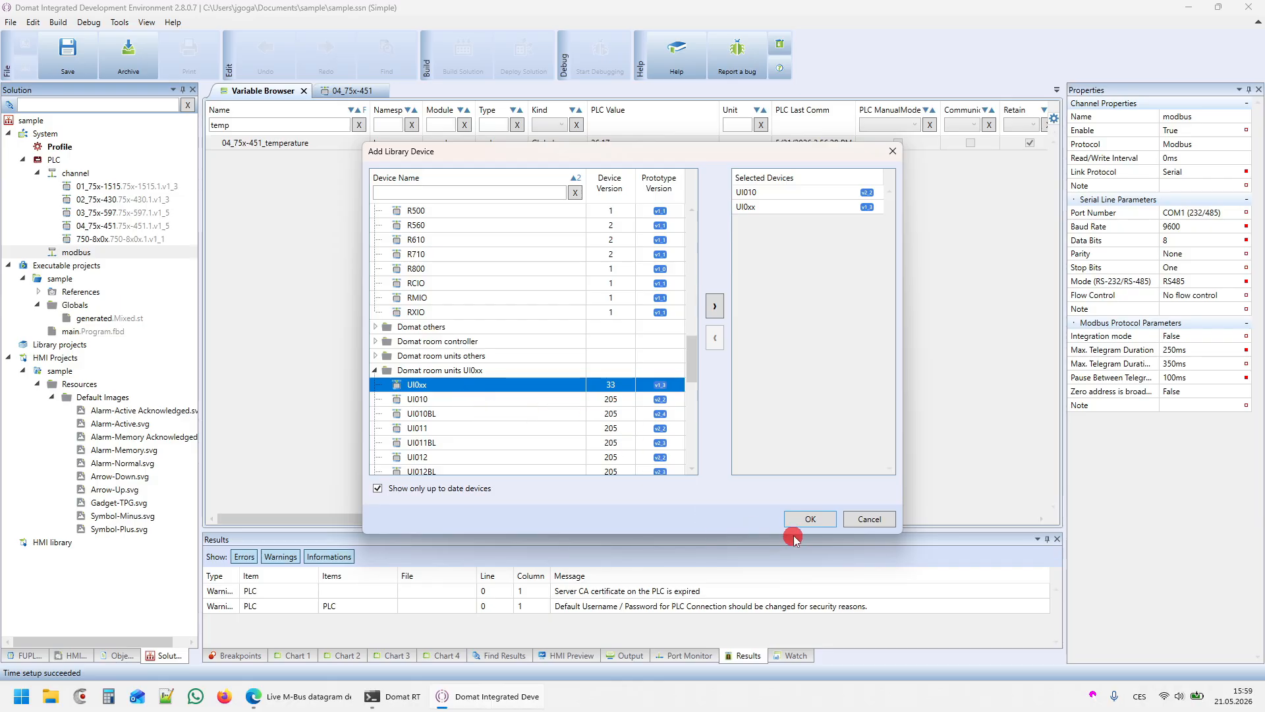
left_click(810, 520)
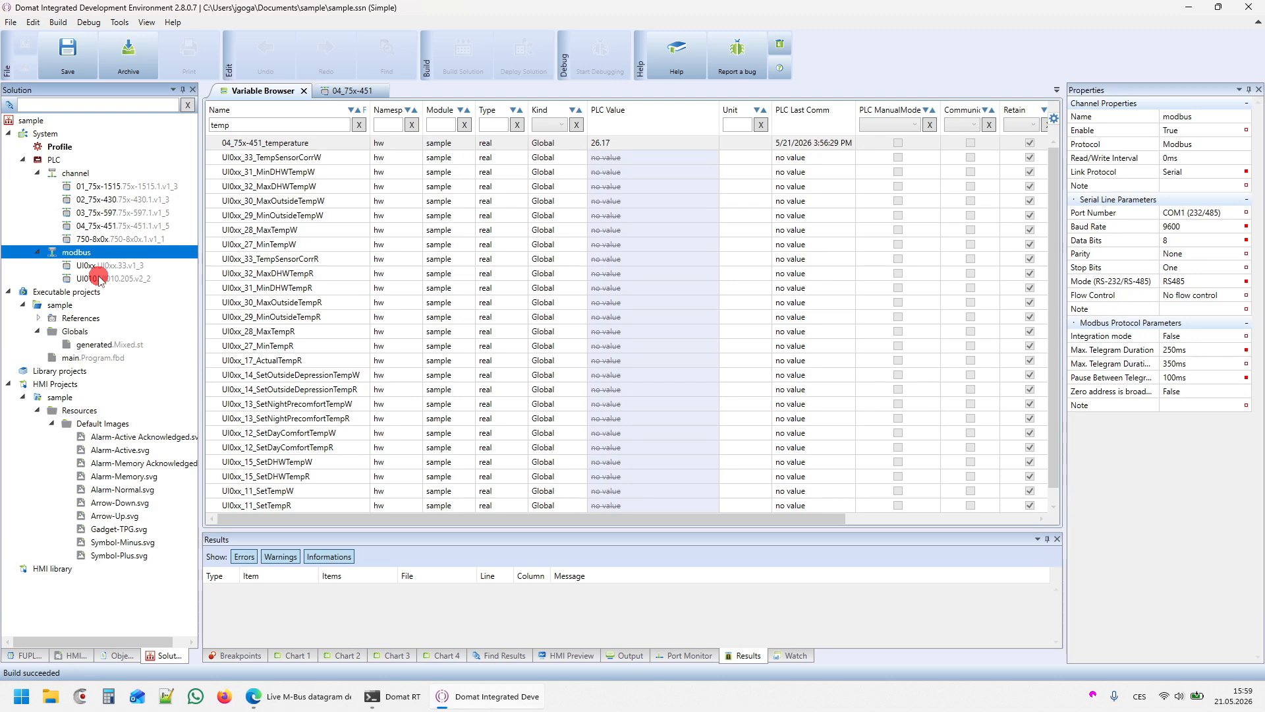
Open the UI010 device's data points and review the properties of ActualRH and ActualTemp.
double_click(99, 279)
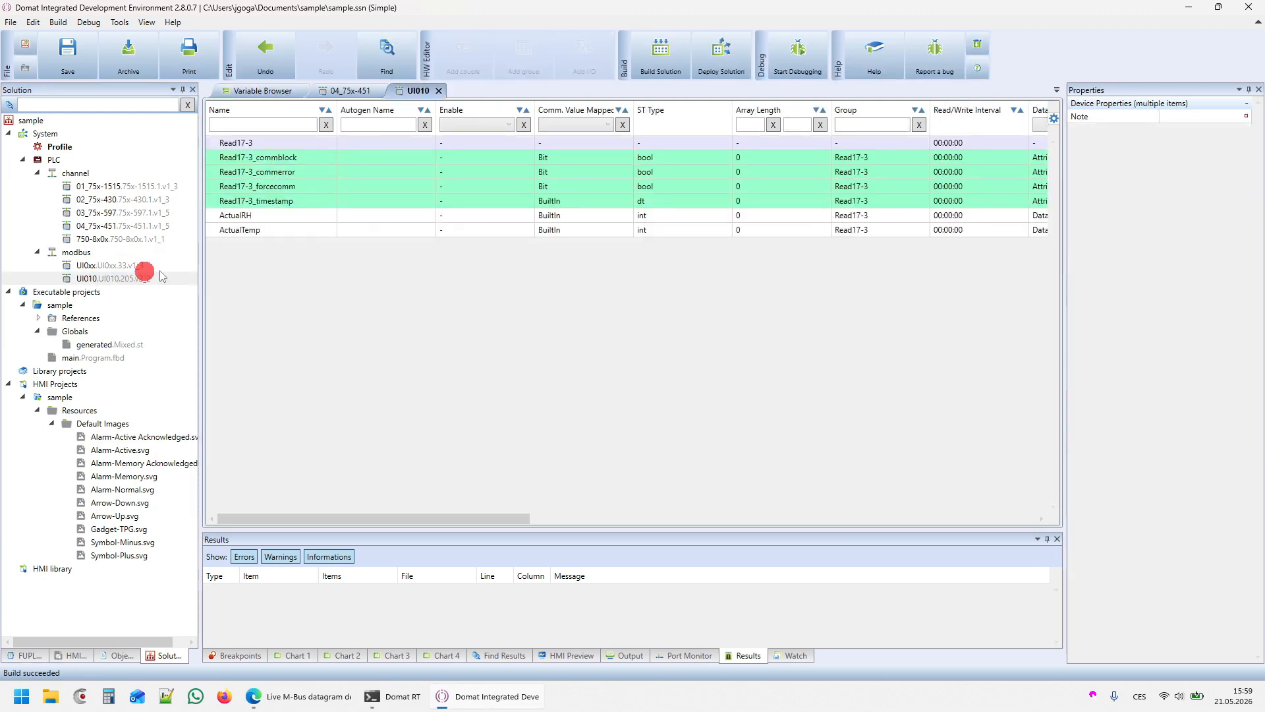
left_click(429, 216)
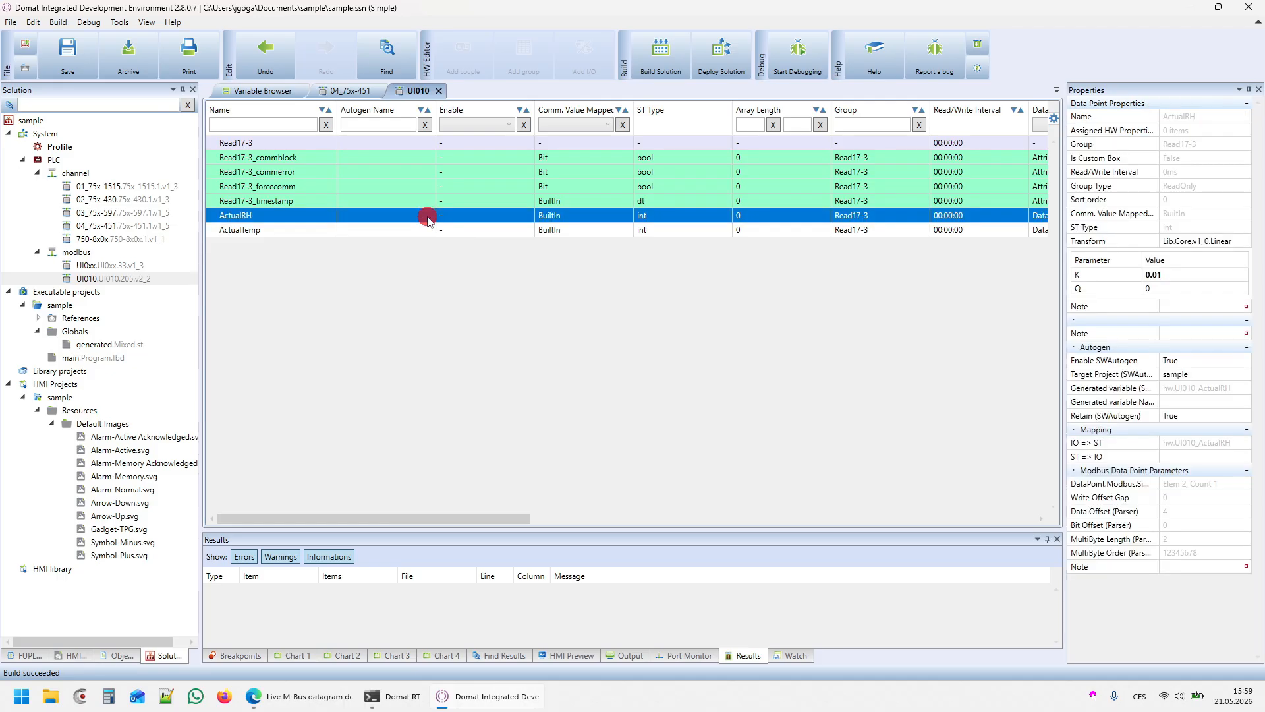
left_click(413, 229)
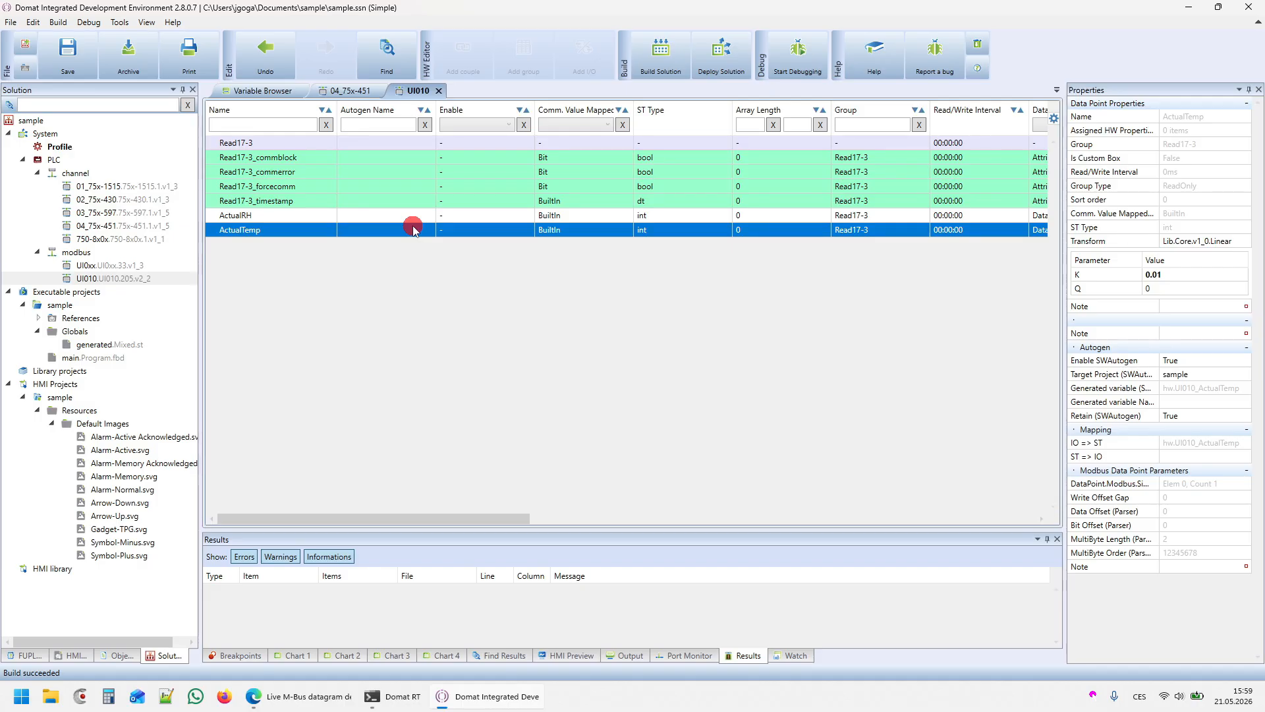
Open the UI0xx device under the modbus channel and review its list of data points.
left_click(108, 266)
left_click(517, 324)
scroll(517, 327, "down", 4)
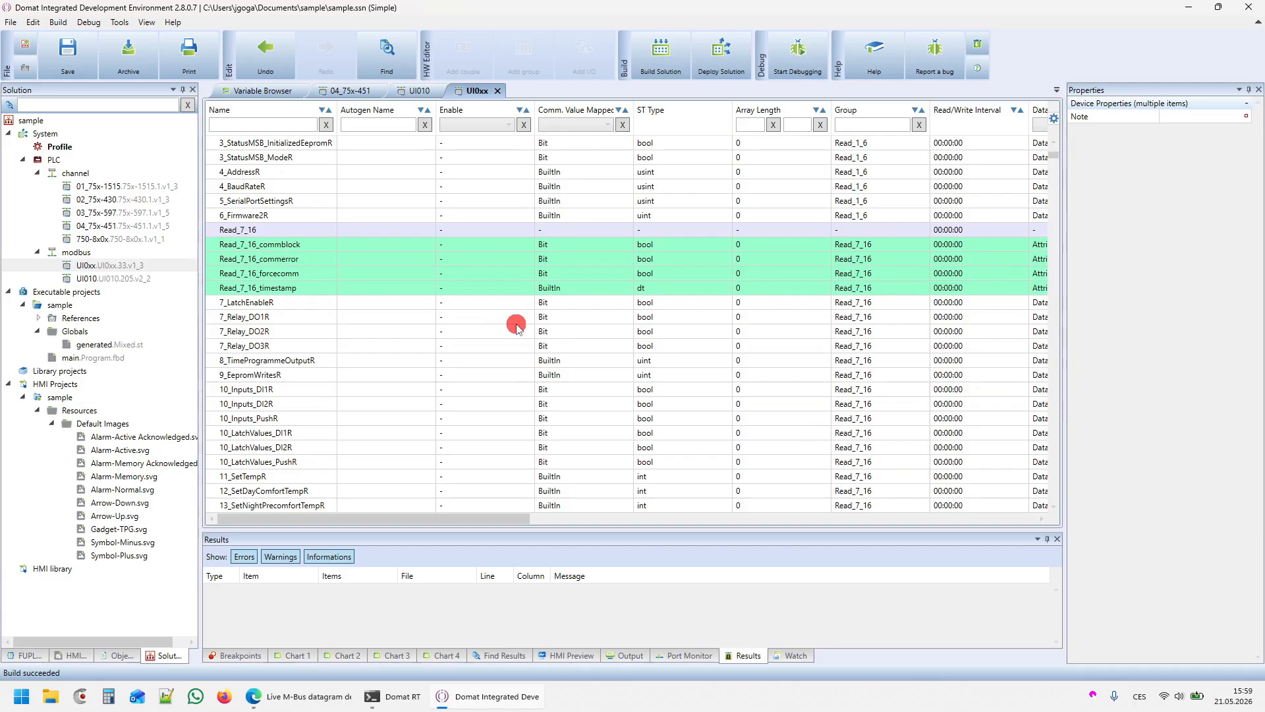
scroll(517, 326, "down", 15)
scroll(516, 326, "down", 20)
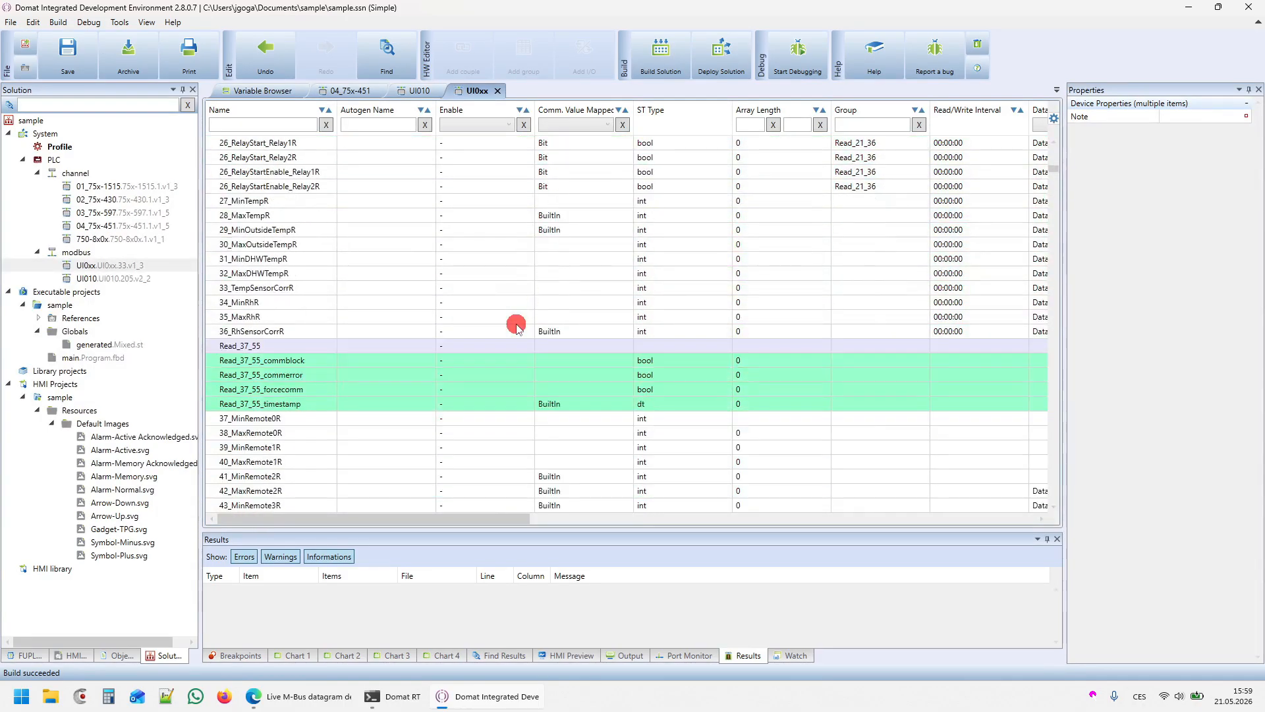
scroll(516, 327, "down", 8)
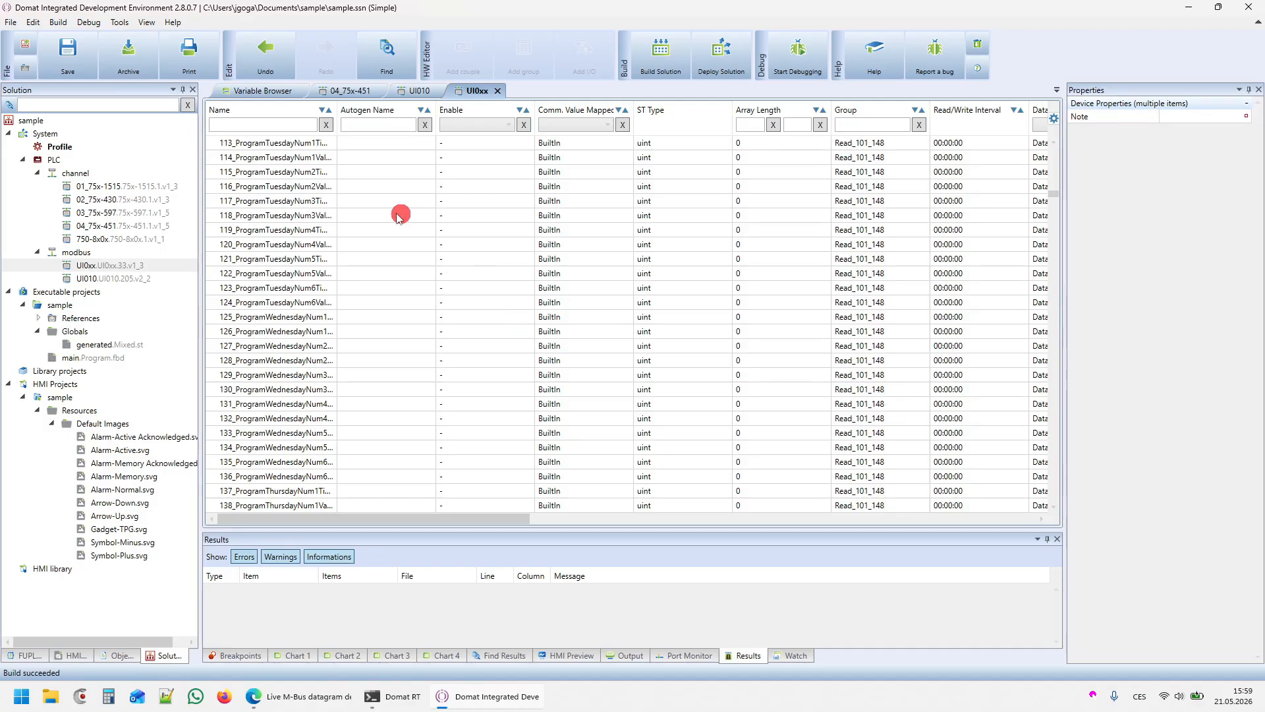
Add a generic device to the modbus channel, name it ac and set its device address to 1.
right_click(74, 253)
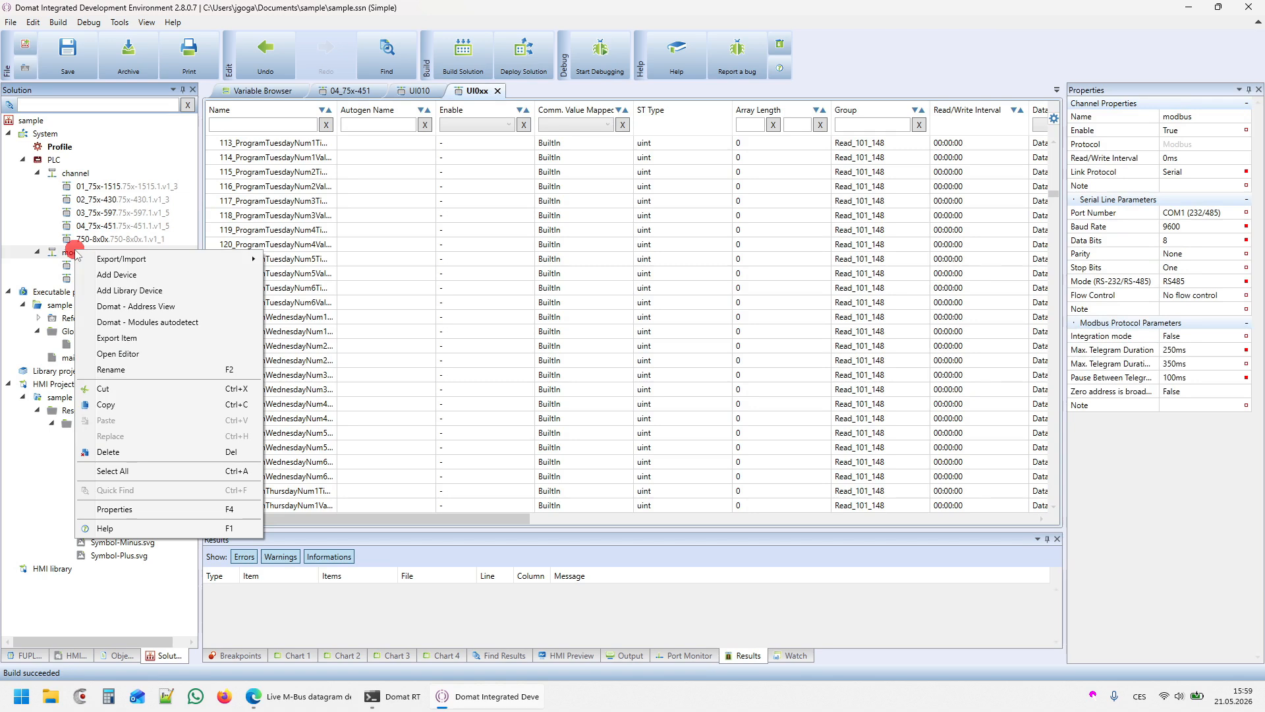
left_click(88, 268)
double_click(88, 268)
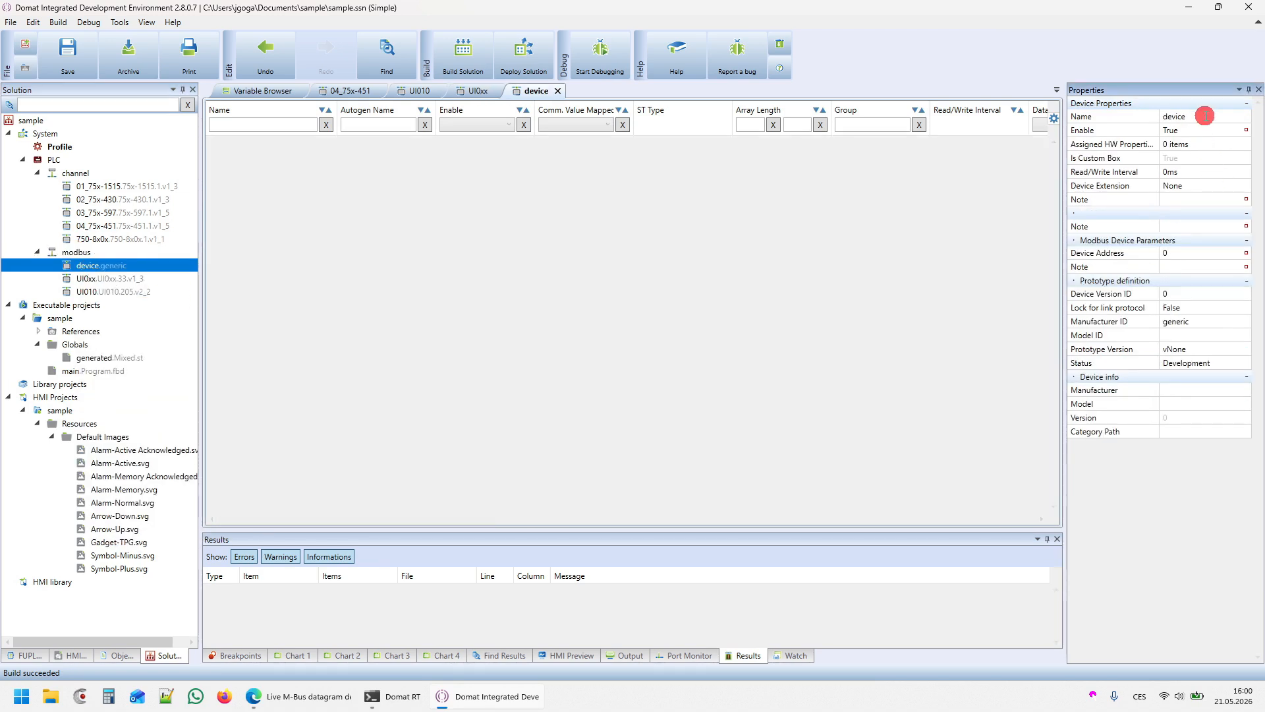
left_click(1205, 116)
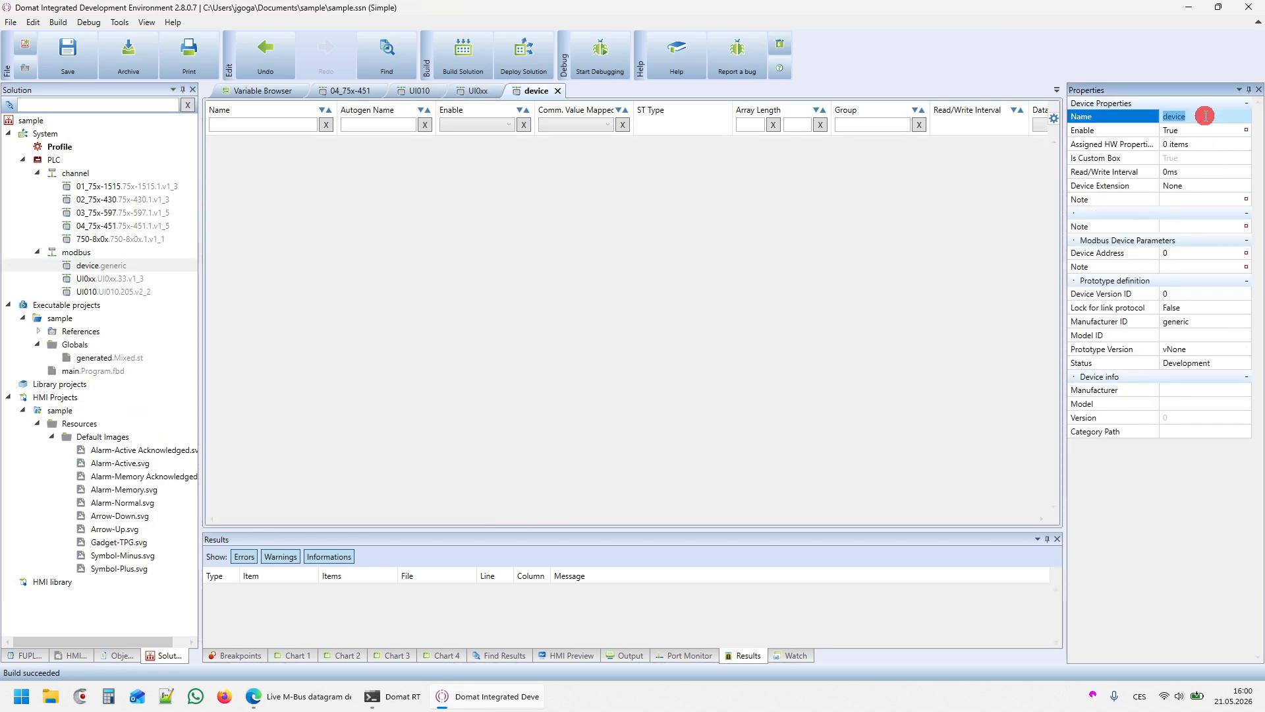
type("ac")
key("Return")
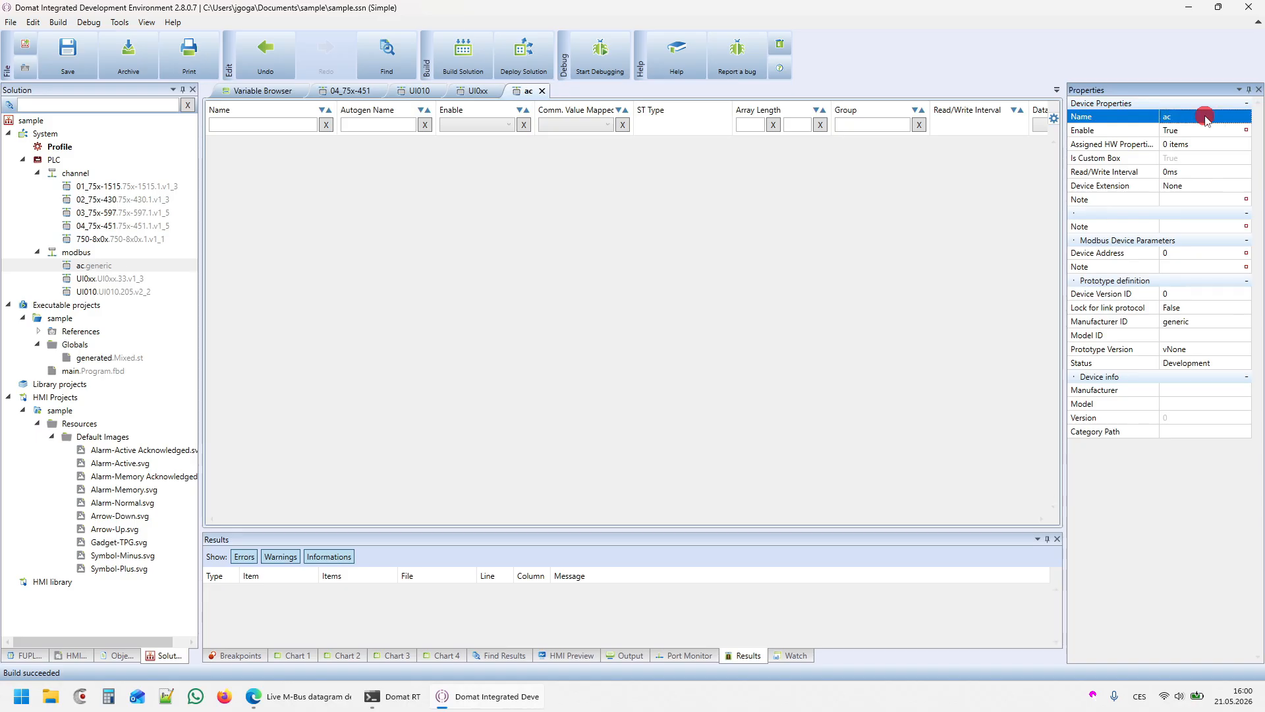
left_click(1176, 389)
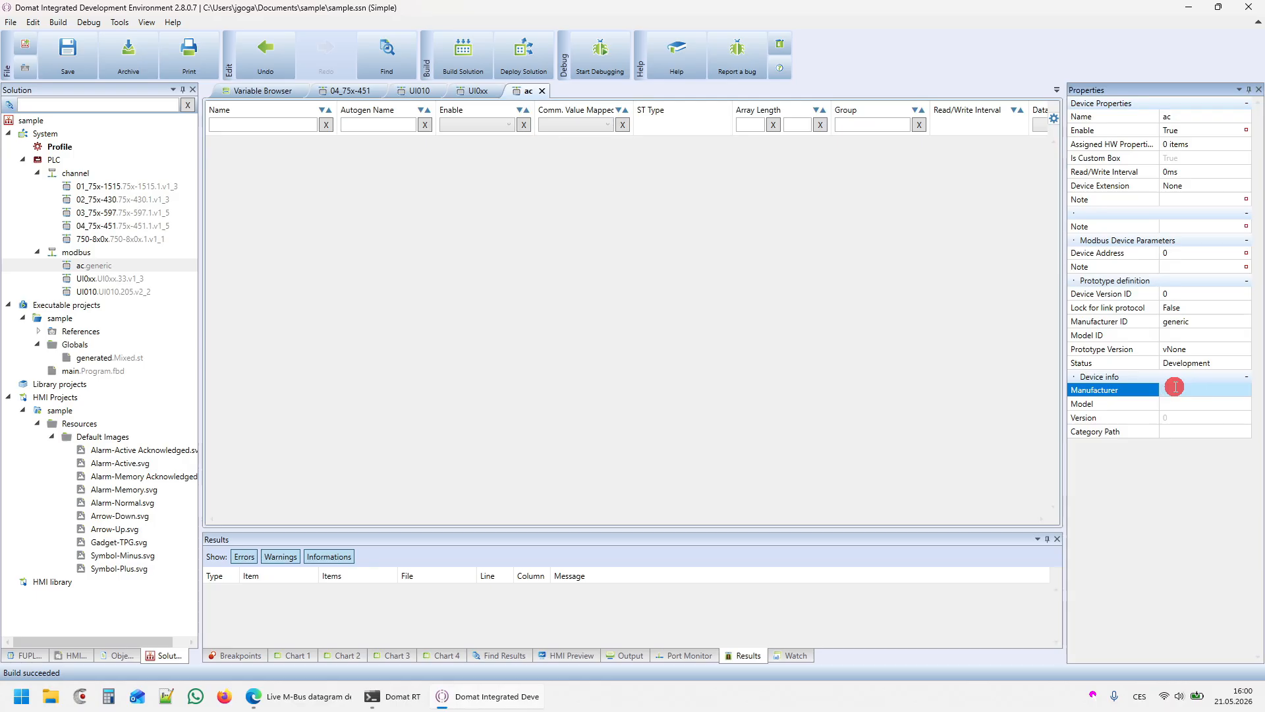
left_click(1108, 255)
type("1")
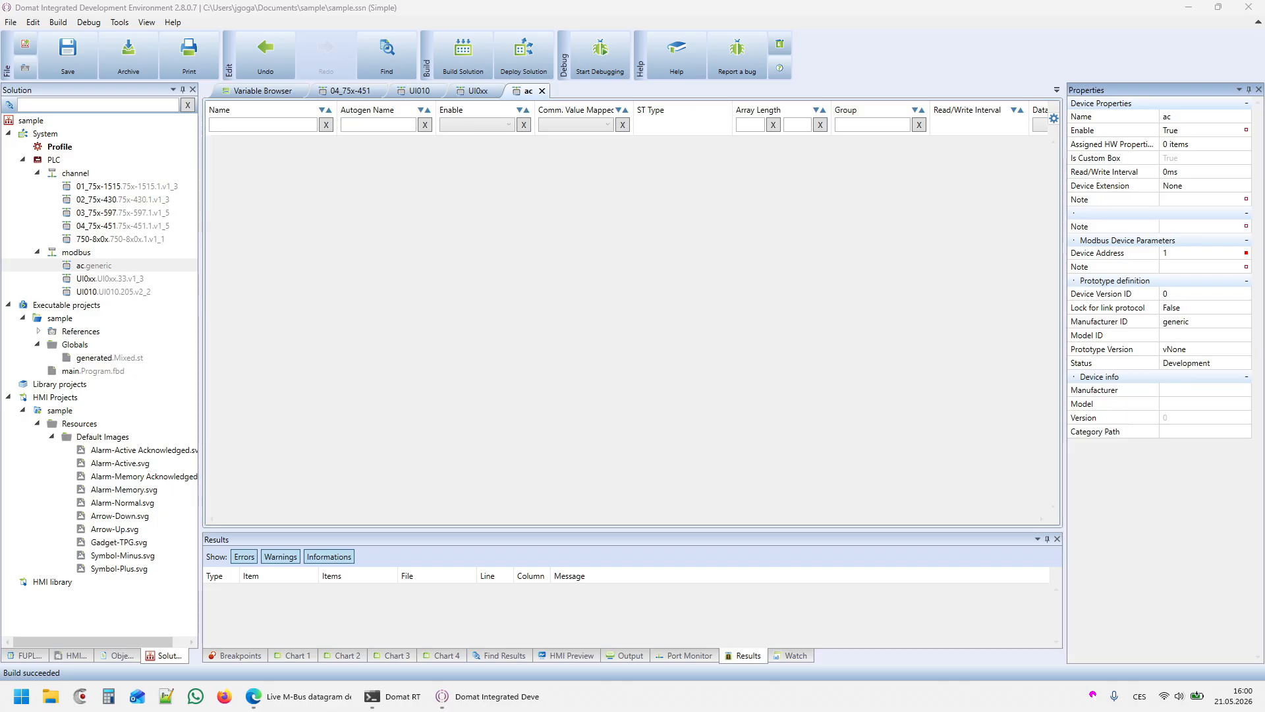
Add a data point group to the ac device and name it read.
left_click(468, 271)
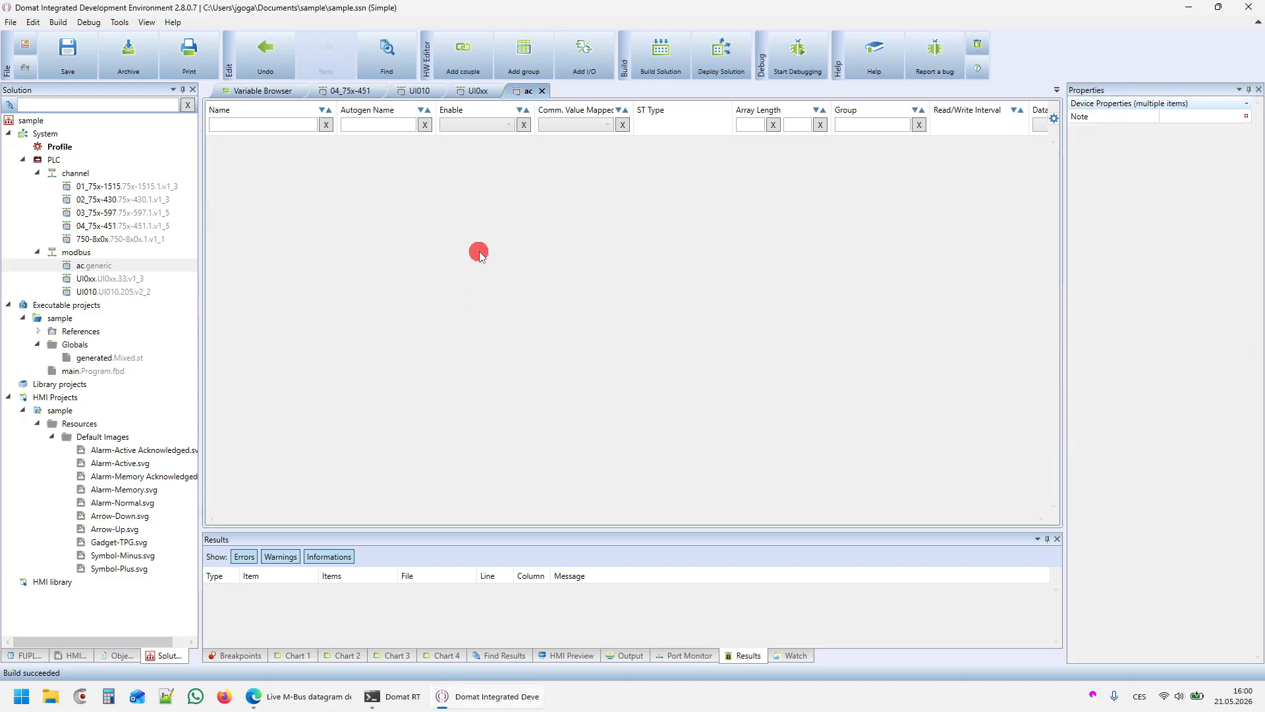
right_click(496, 226)
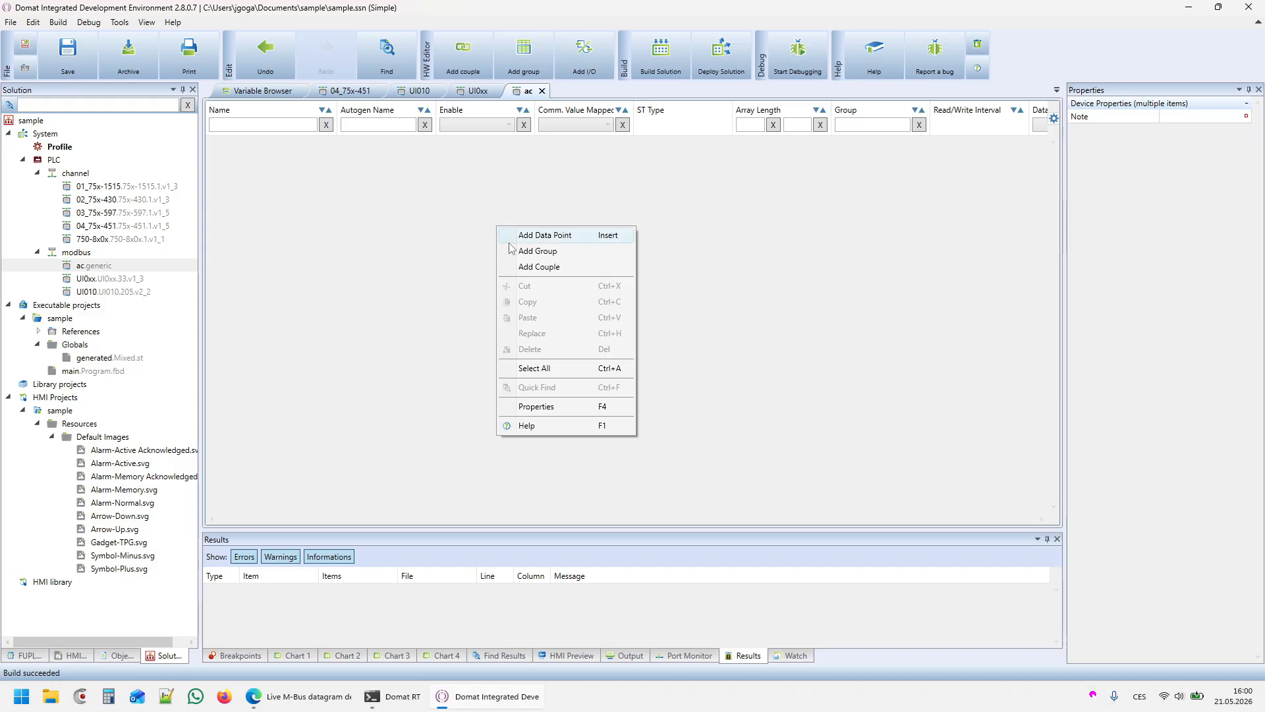
left_click(519, 251)
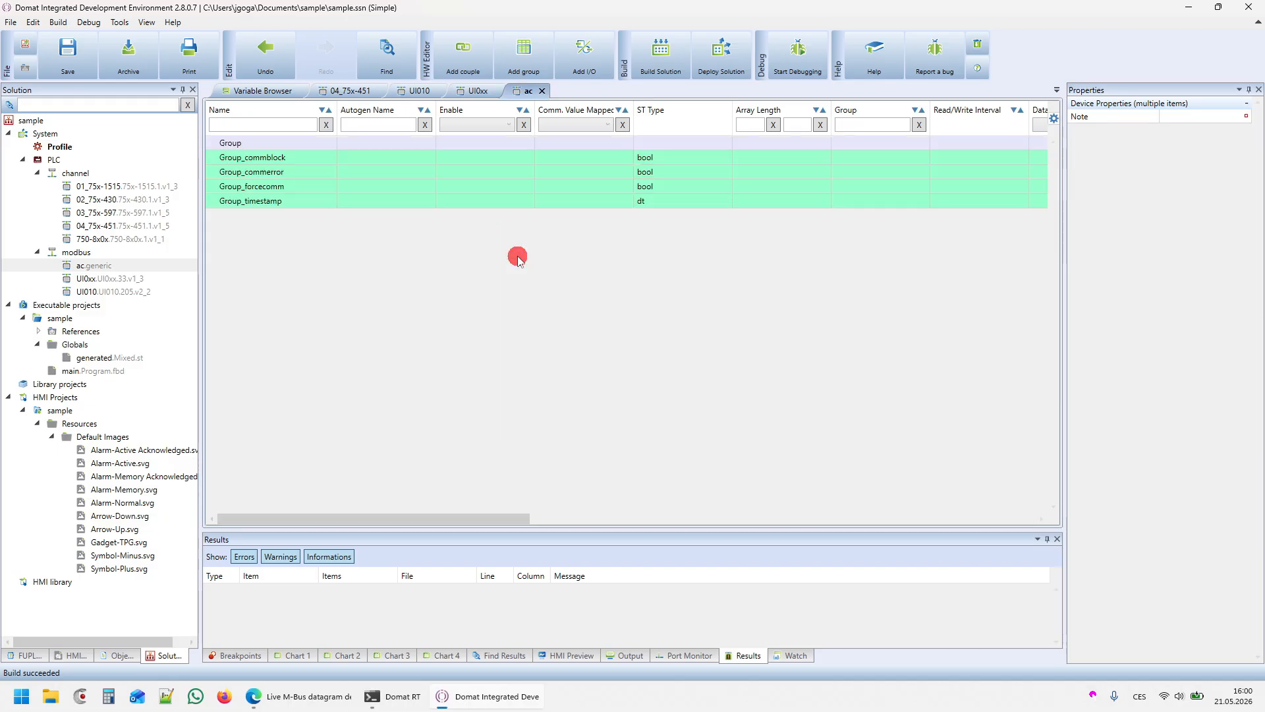
left_click(483, 146)
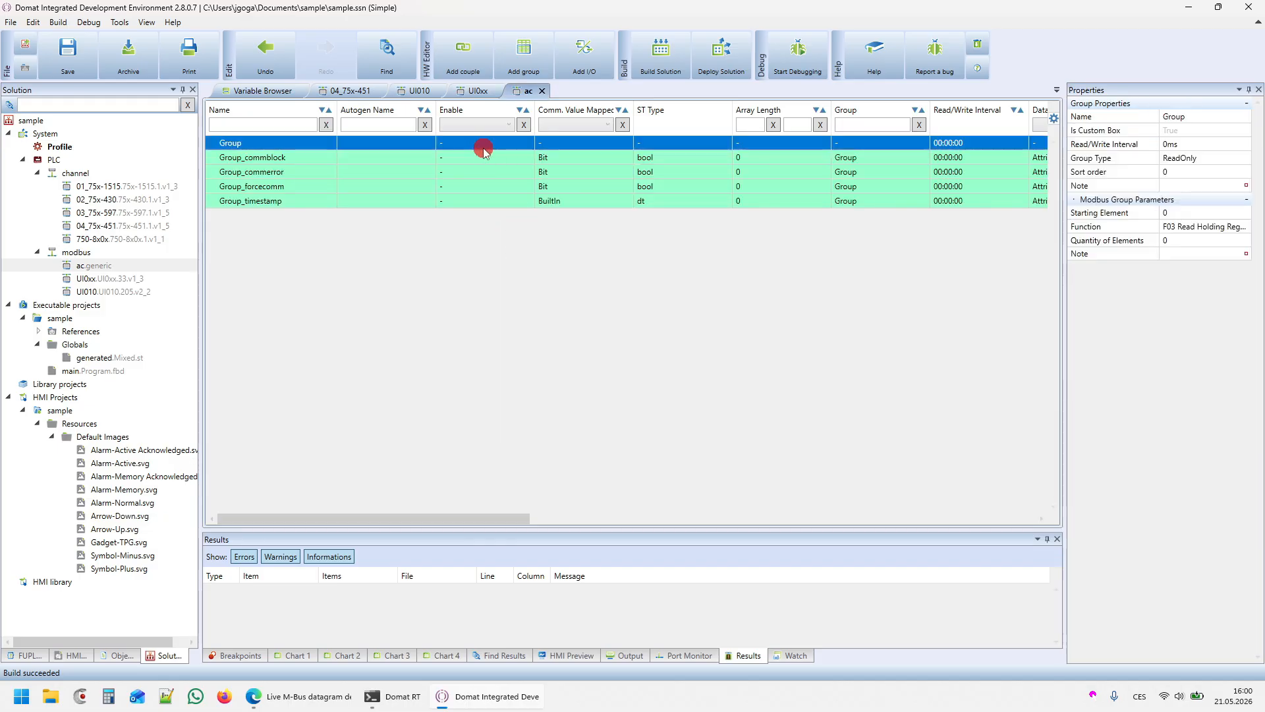
left_click(1189, 116)
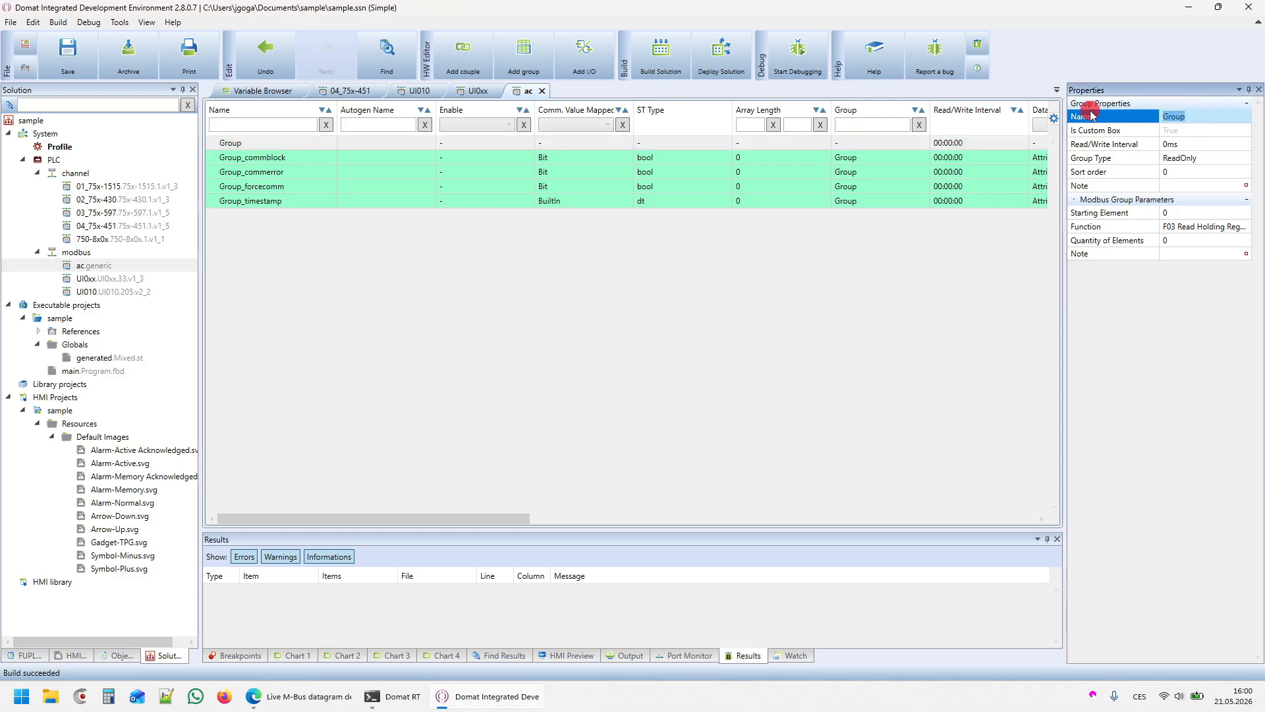
type("read")
left_click(1080, 118)
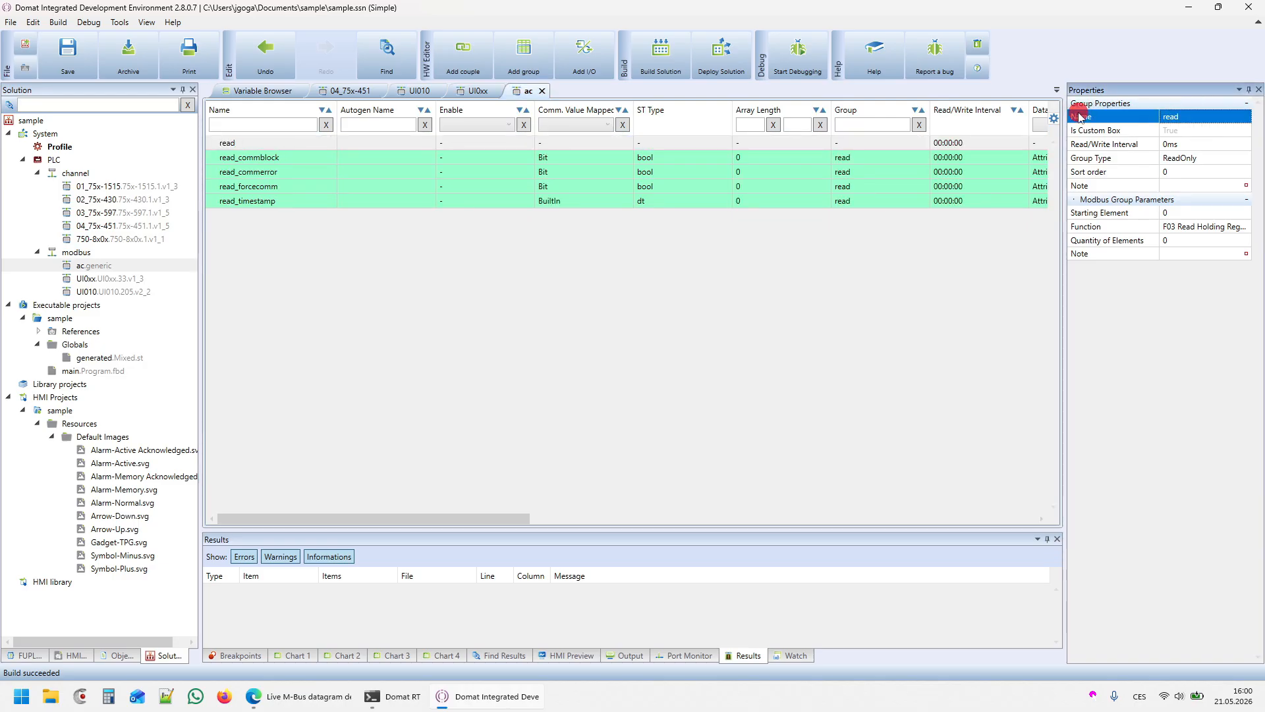
Set the read group's starting element and quantity of elements to 1, keeping its function as F03 Read Holding Register.
left_click(1151, 214)
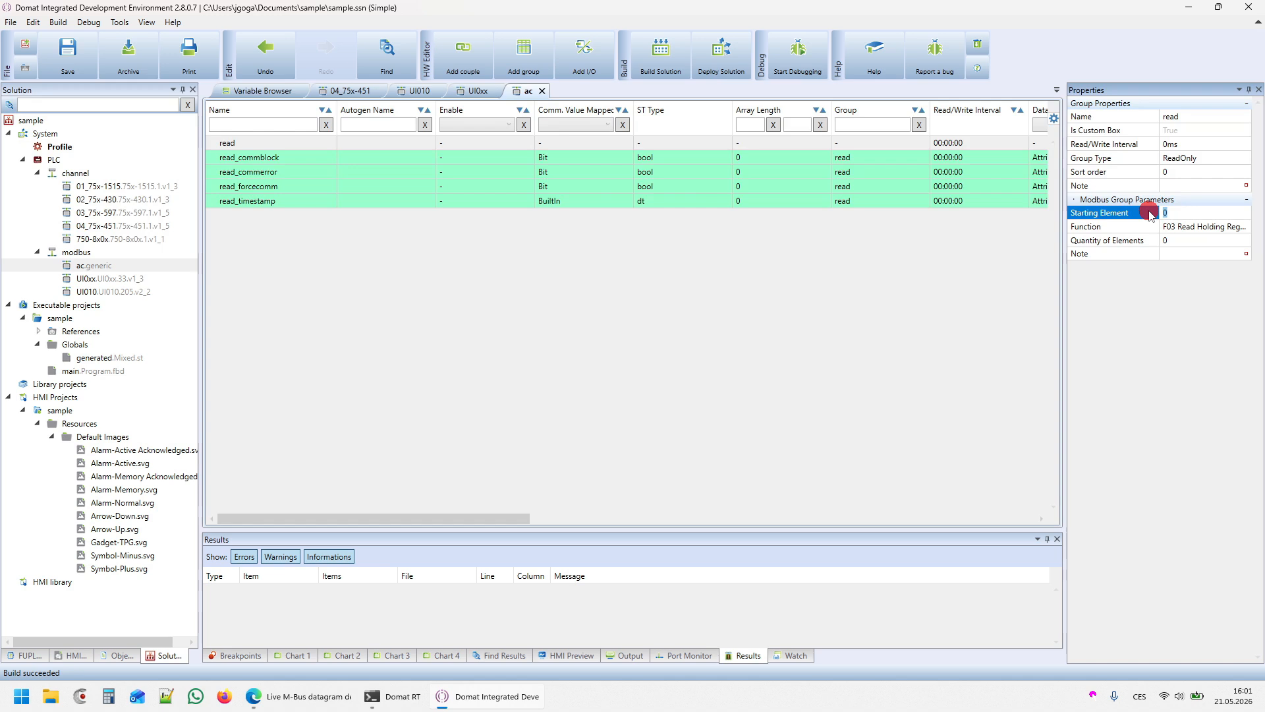
type("1")
left_click(1164, 241)
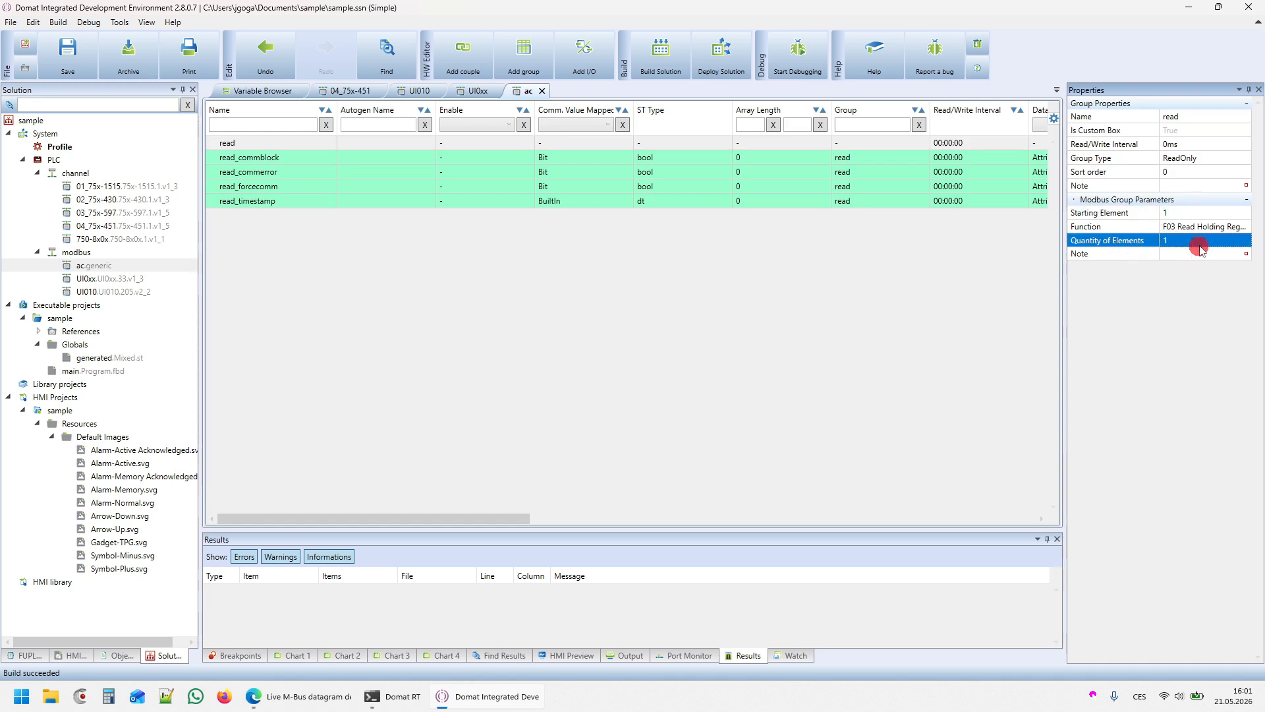
left_click(1201, 228)
left_click(1201, 229)
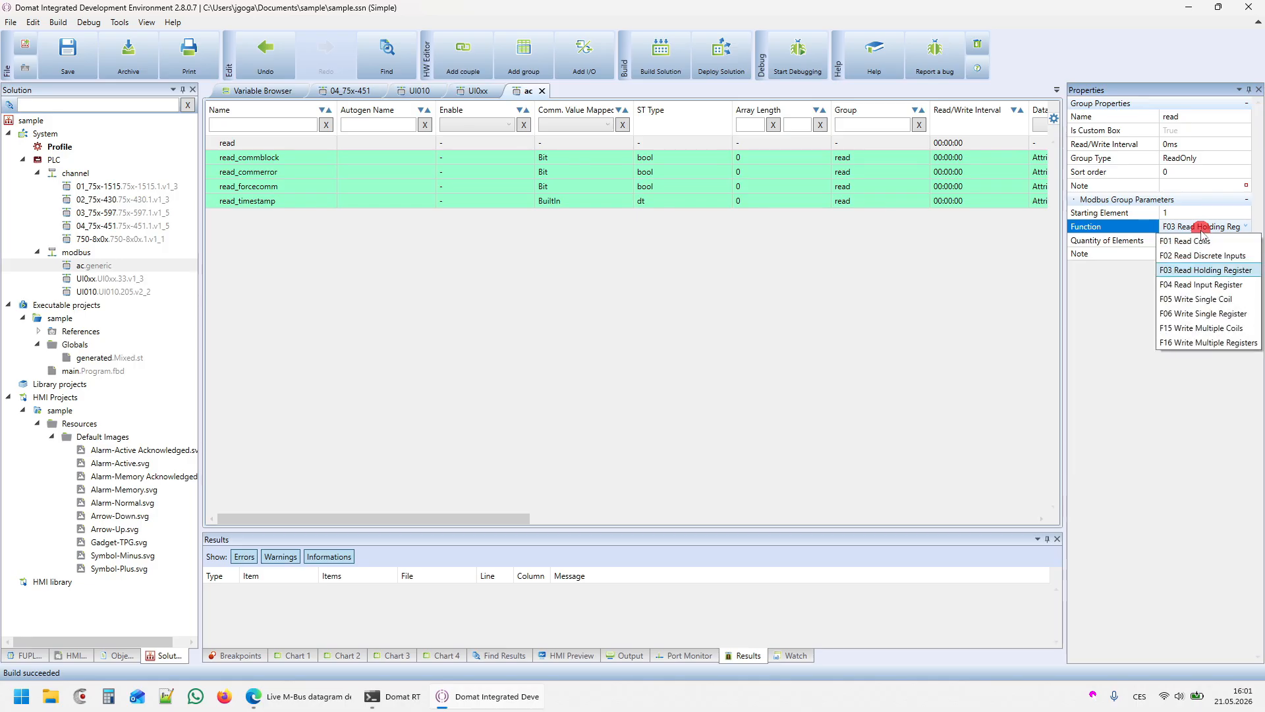
left_click(1183, 277)
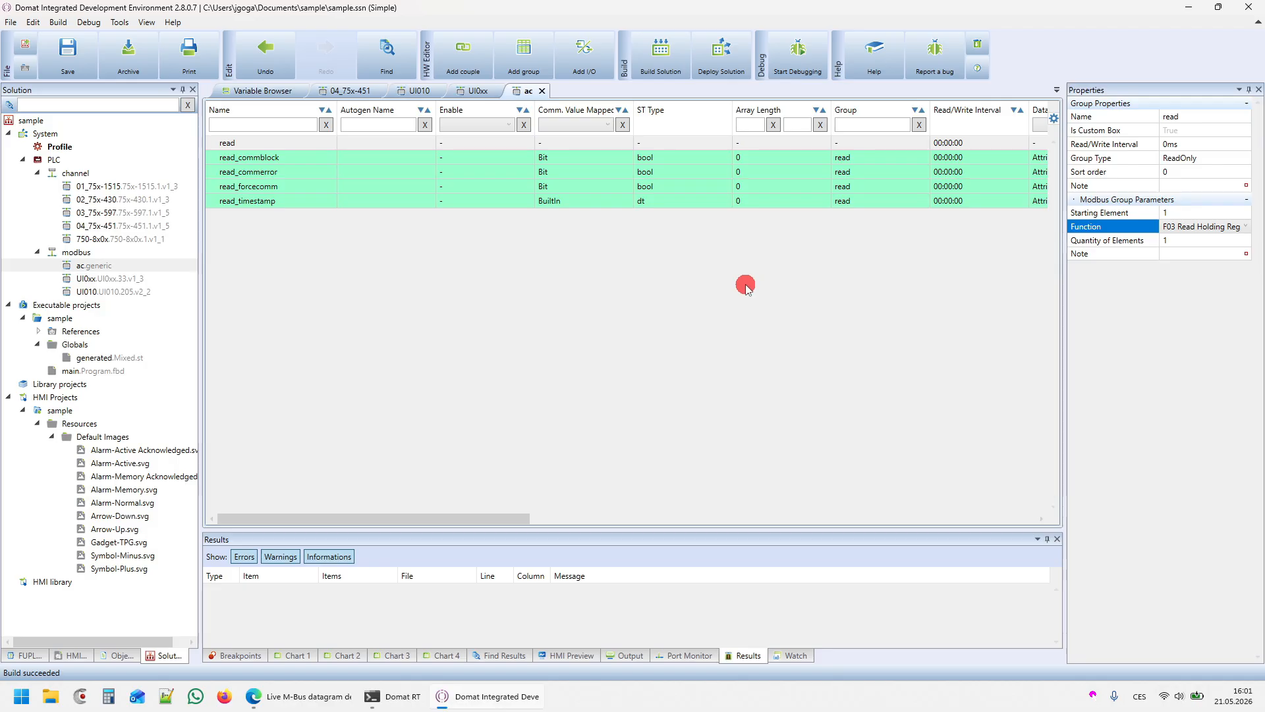
Add a data point to the ac device and name it temperature.
right_click(747, 288)
left_click(598, 275)
right_click(626, 262)
left_click(633, 171)
right_click(634, 173)
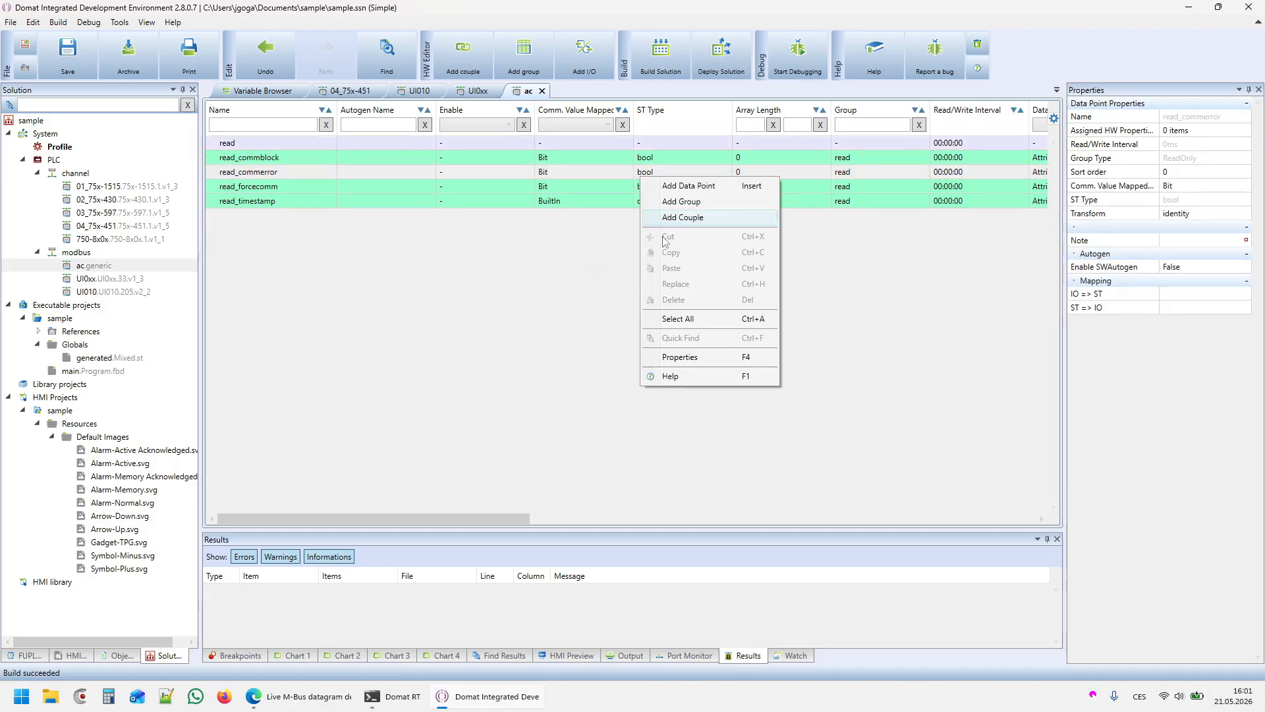
left_click(682, 185)
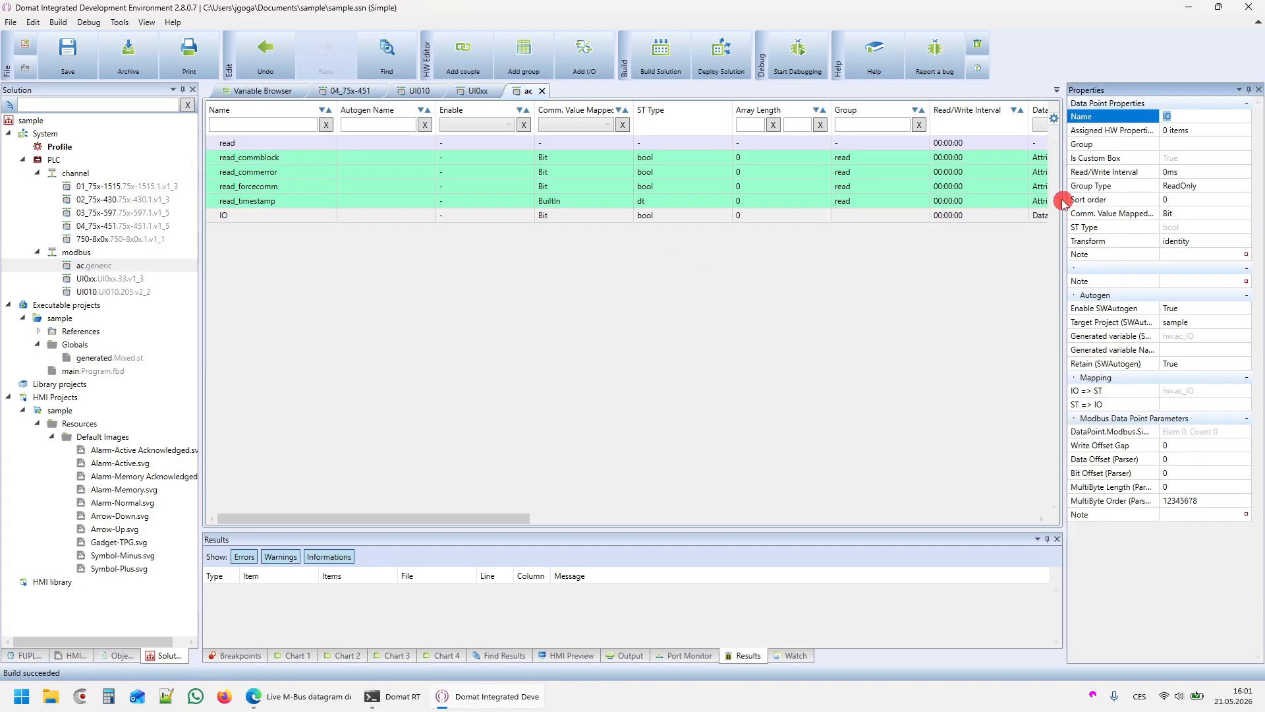
type("temperatu")
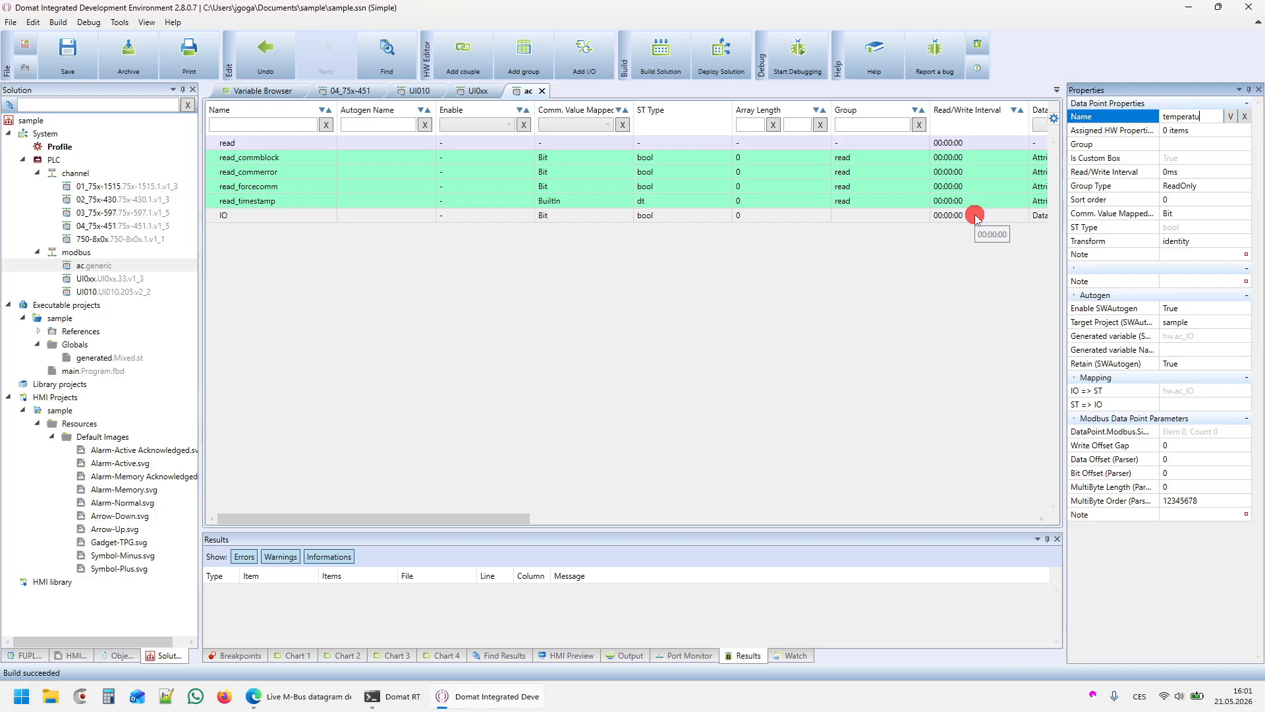
type("re")
Assign the temperature data point to the read group and set its MultiByte length to 2.
left_click(1176, 187)
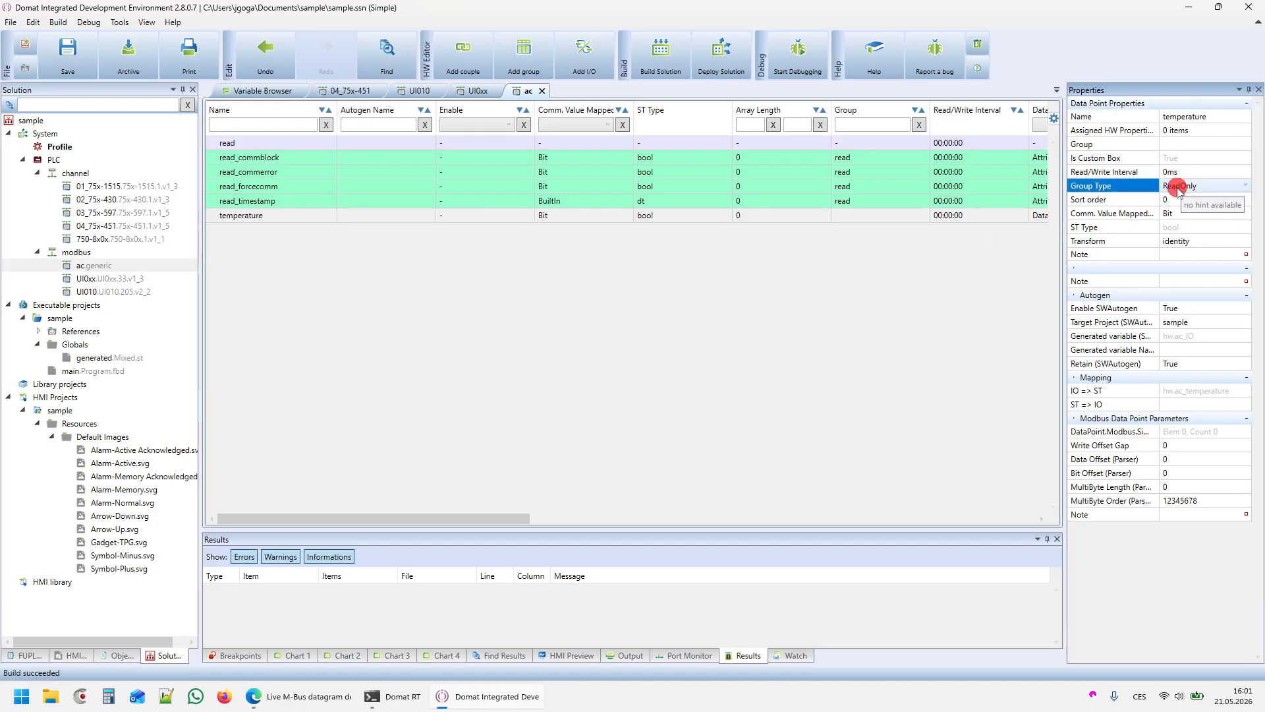
left_click(1176, 143)
left_click(1175, 169)
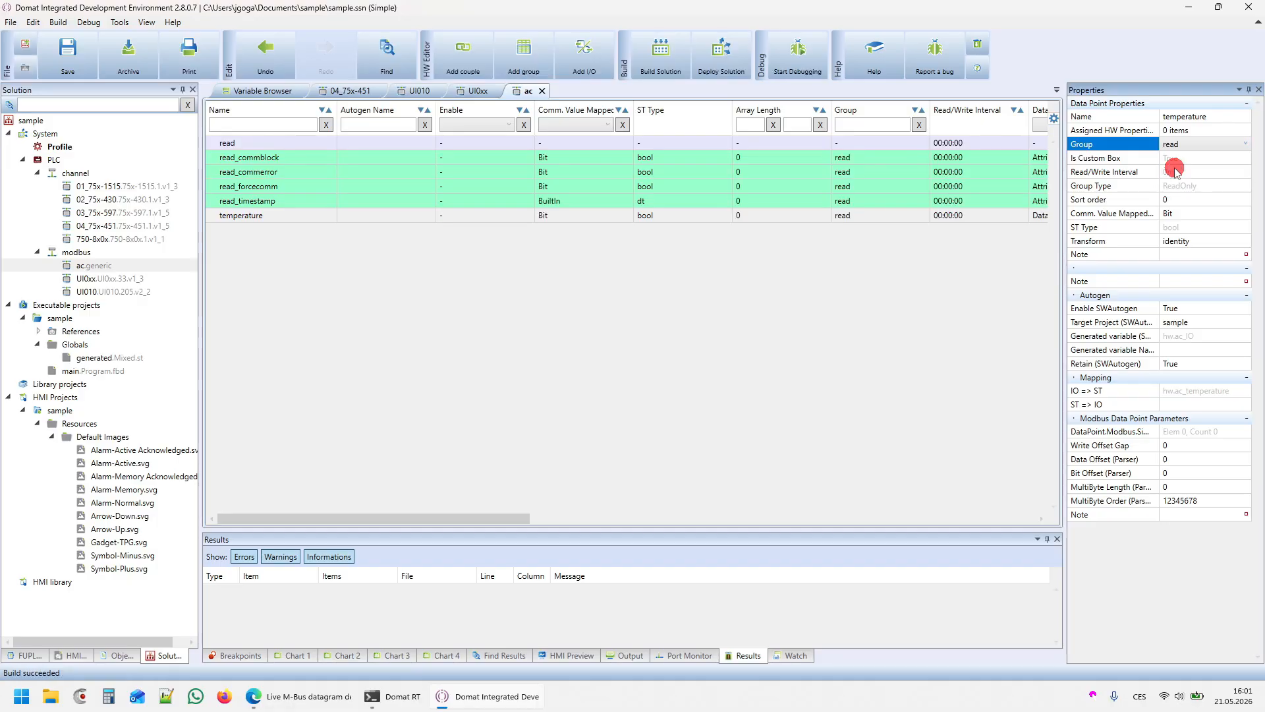
left_click(1108, 488)
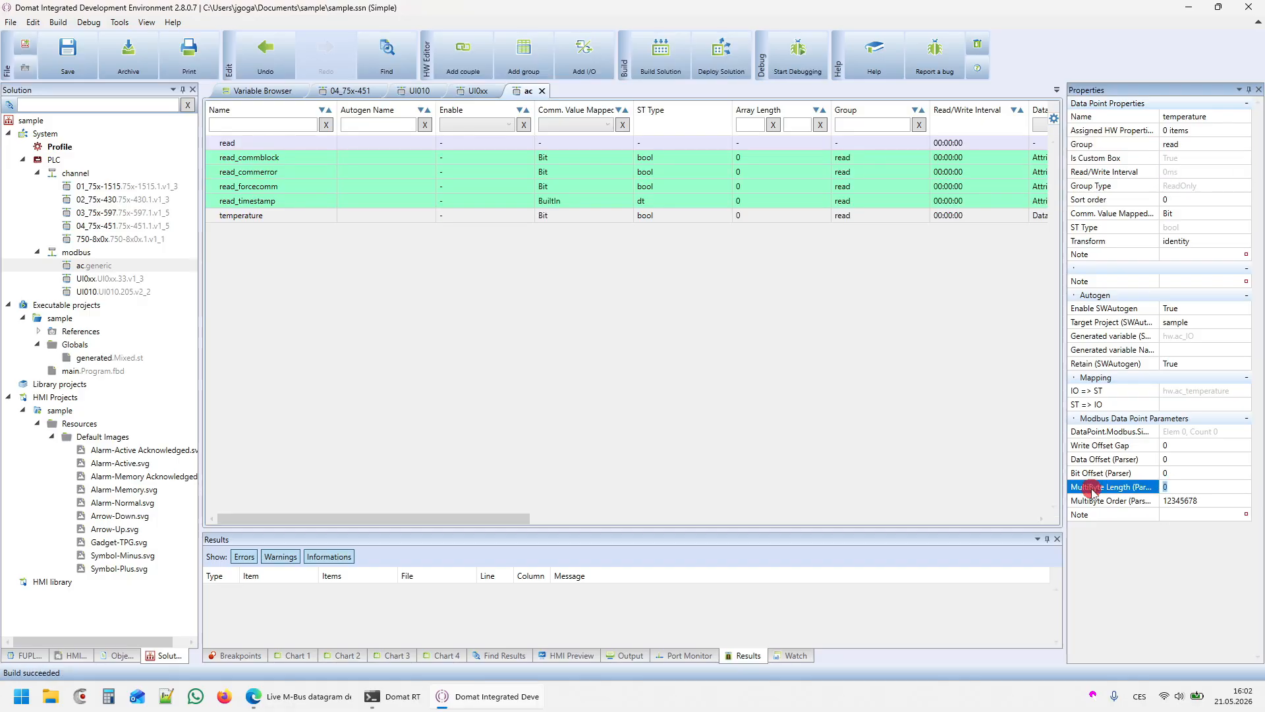
key("Return")
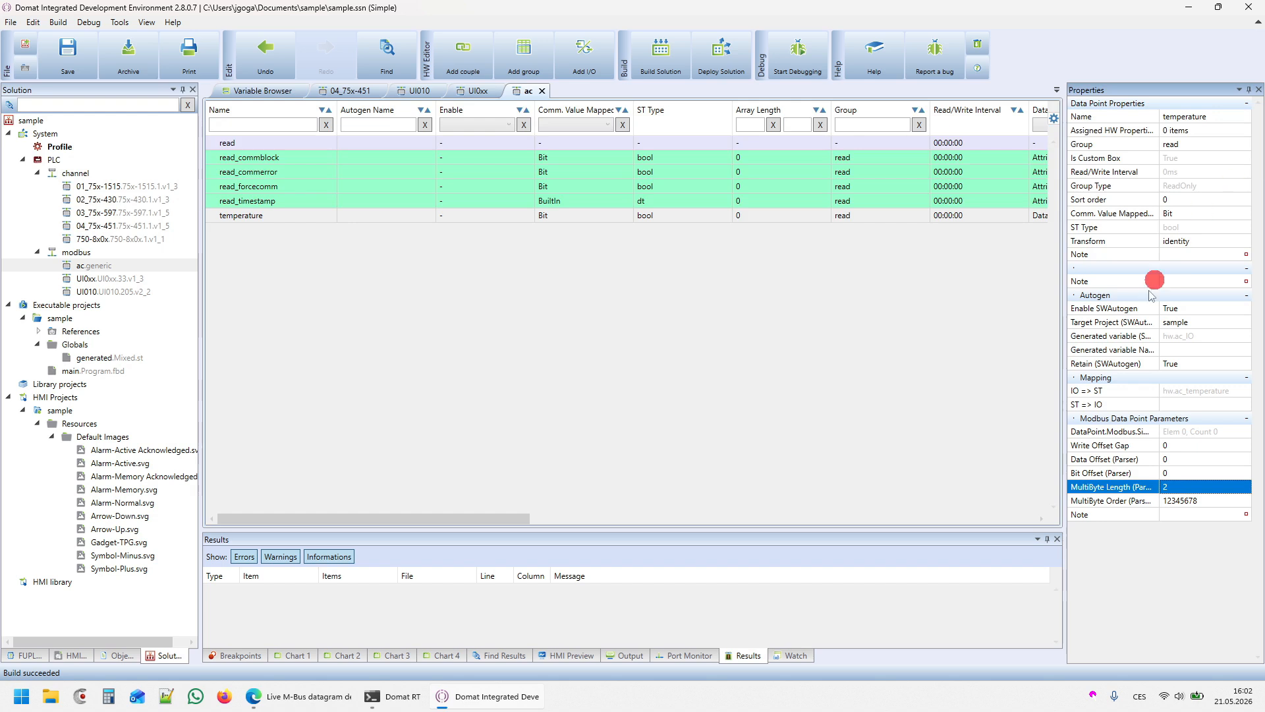
Set the temperature data point's communication value mapping to BuiltIn and its ST type to int.
left_click(1167, 214)
left_click(1175, 229)
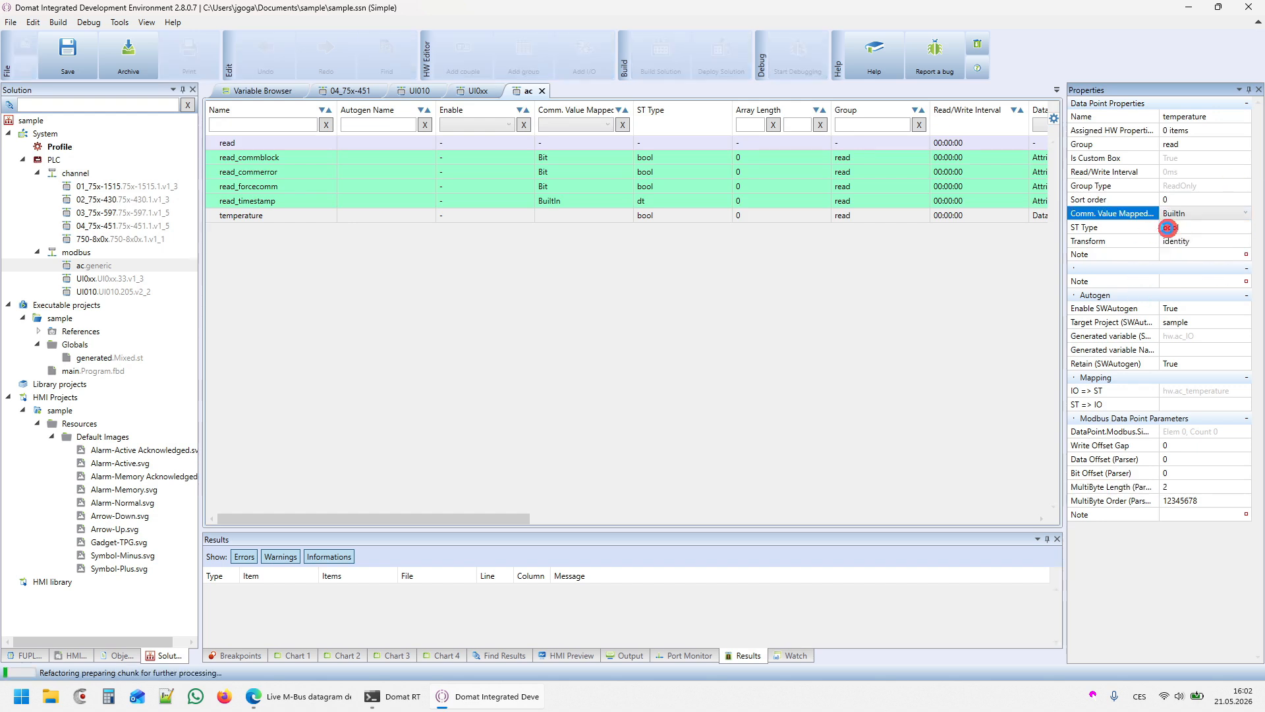
left_click(1187, 227)
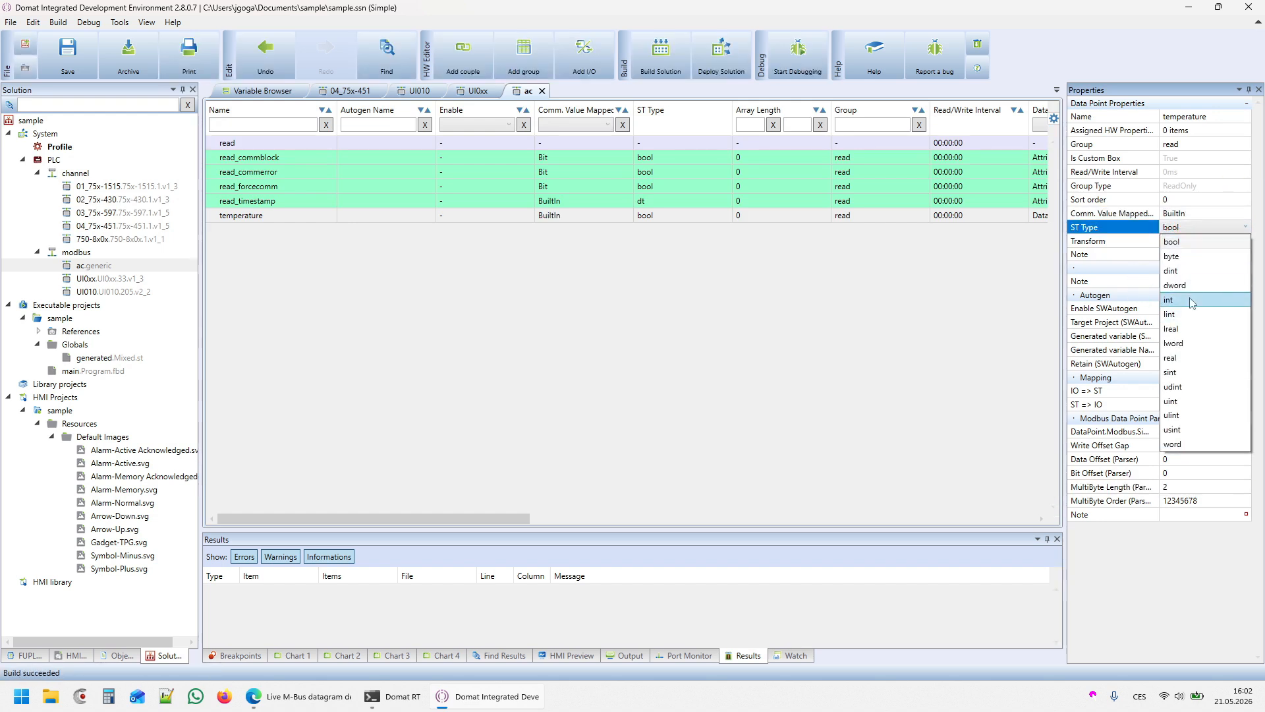
left_click(1177, 300)
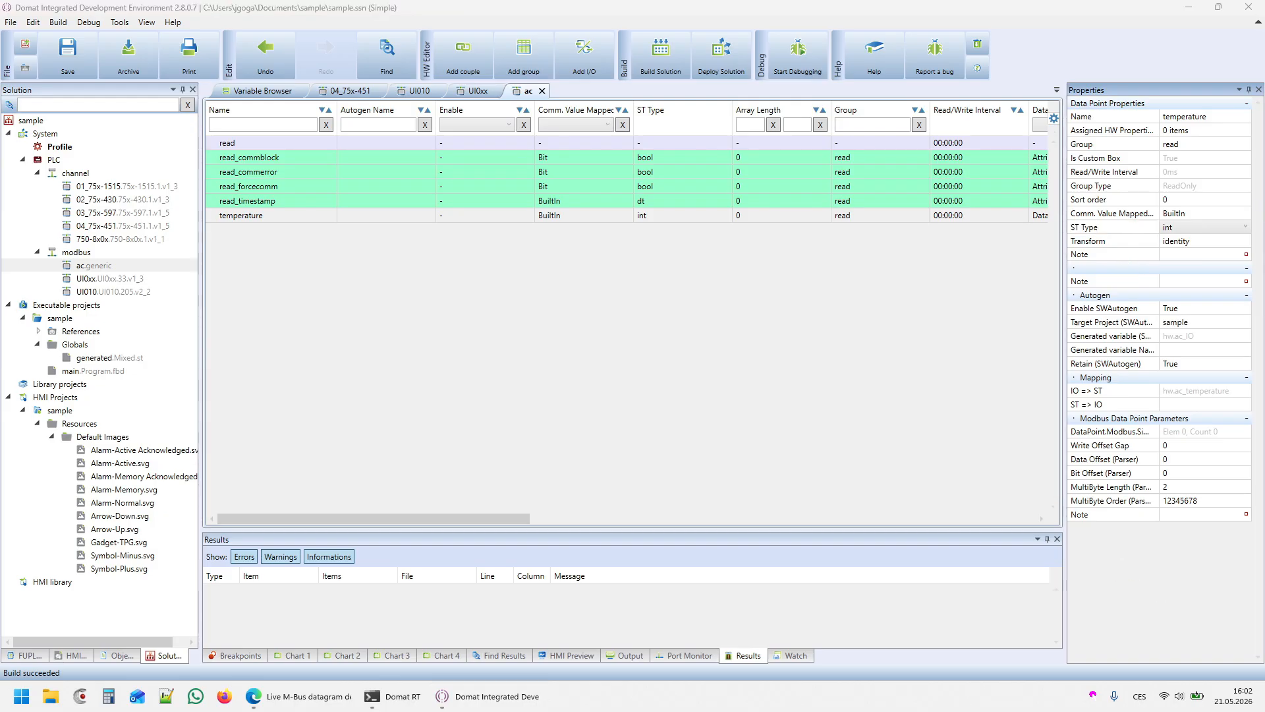
Add a second group named write to the ac device and set its group type to WriteOnly.
left_click(864, 384)
right_click(840, 346)
left_click(797, 284)
left_click(769, 186)
right_click(781, 187)
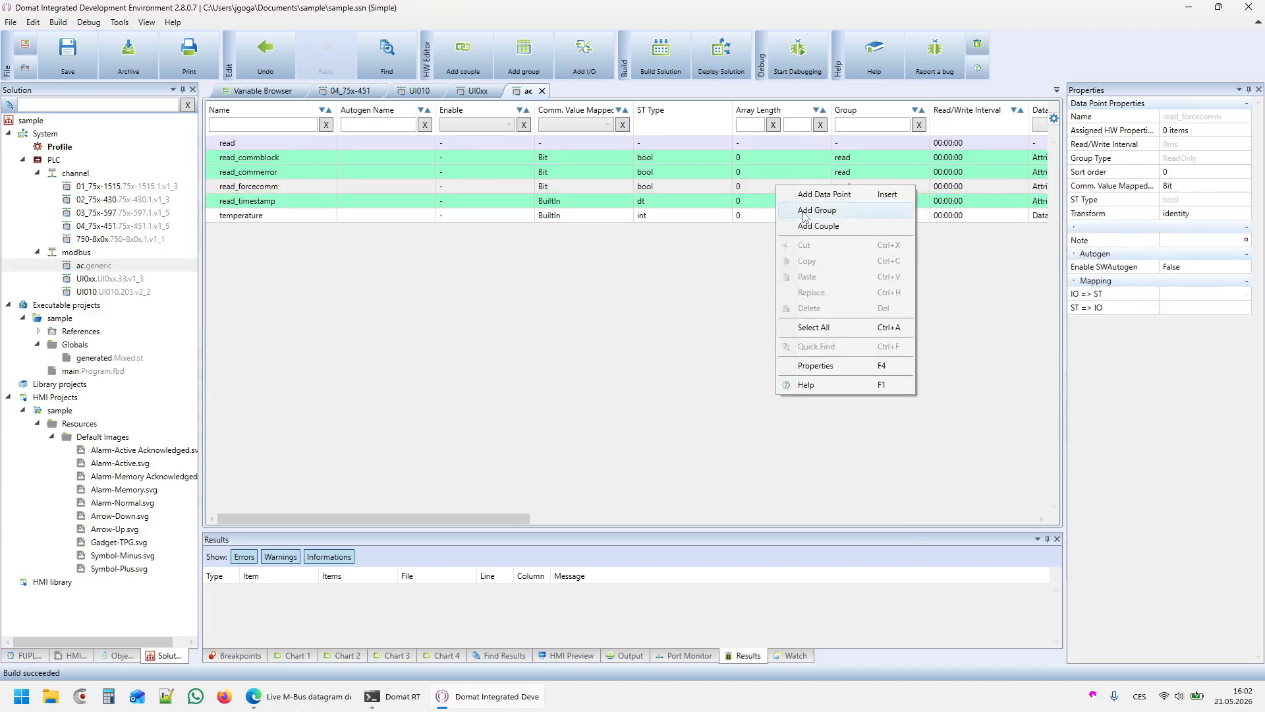
left_click(801, 209)
left_click(1189, 158)
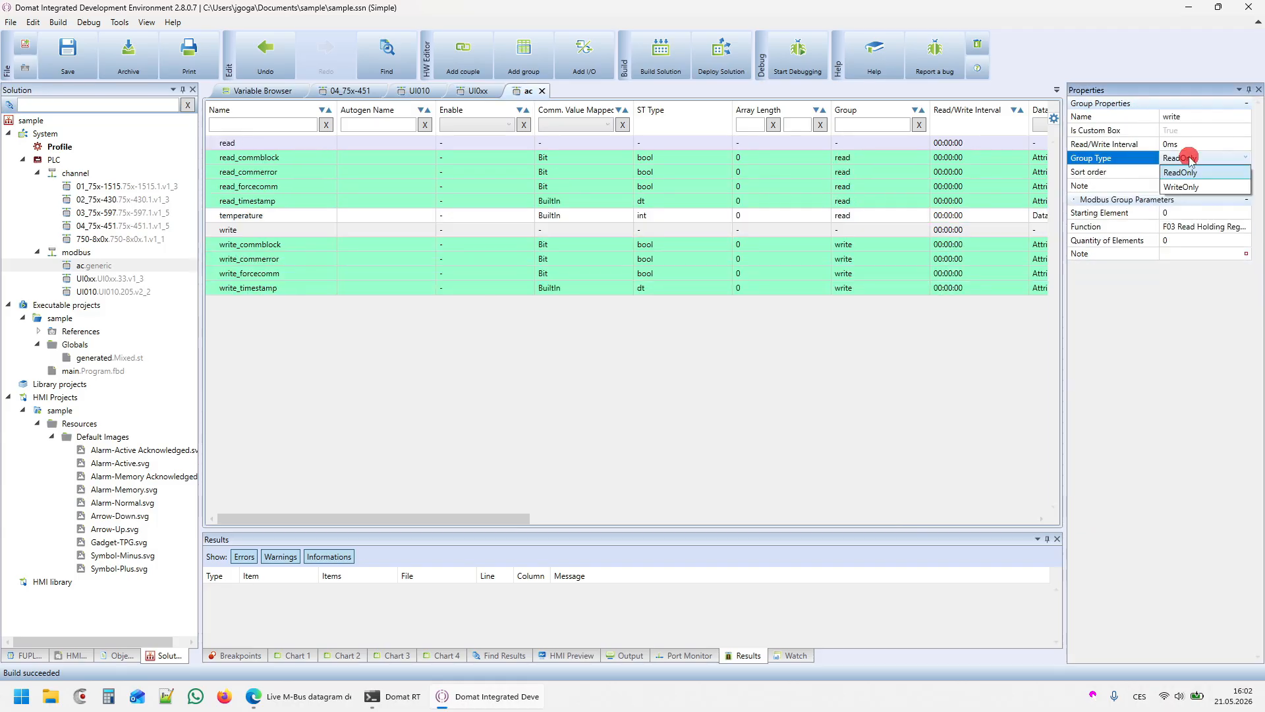
left_click(1175, 187)
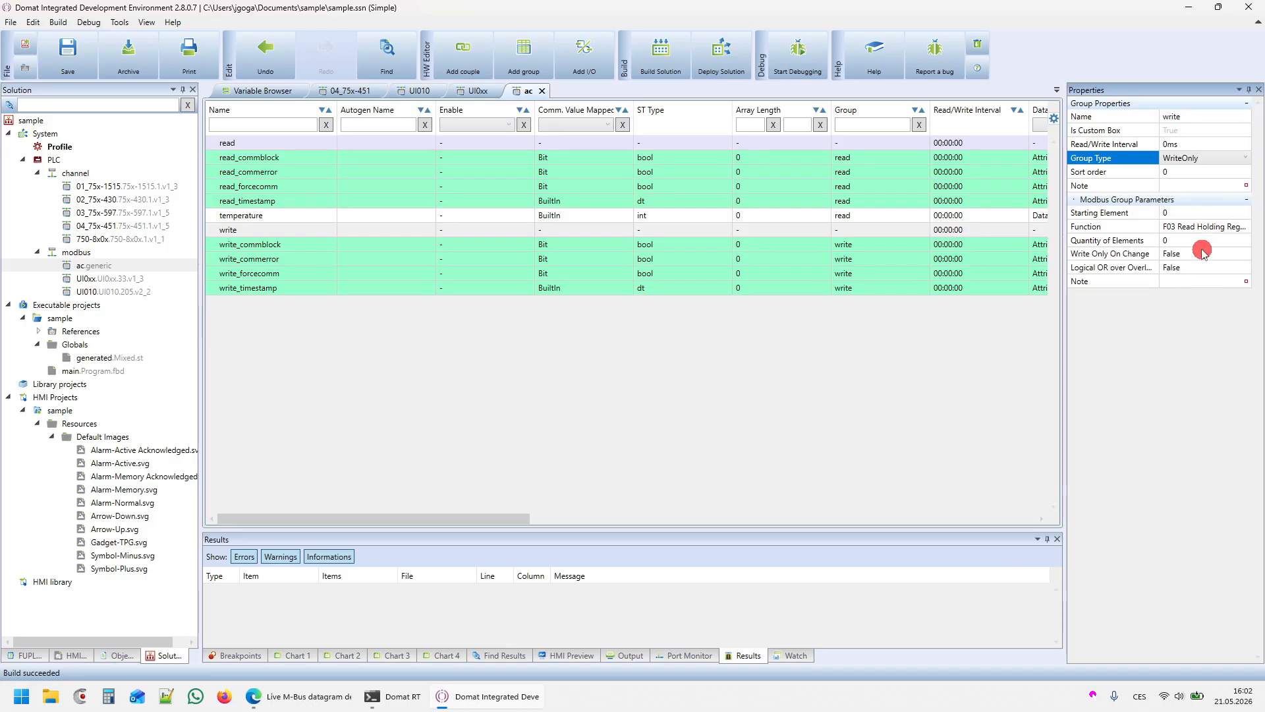
Set the write group's starting element to 1, quantity of elements to 1 and function to F16 Write Multiple Registers.
left_click(1133, 215)
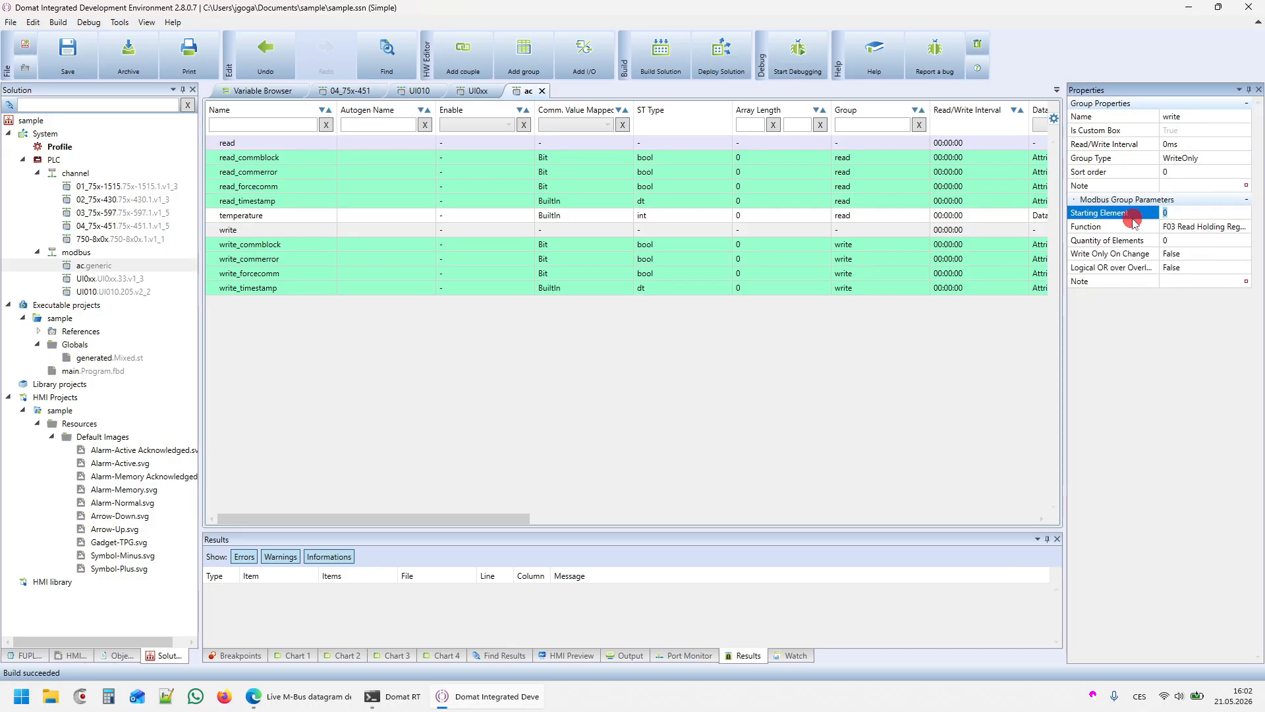
type("1")
left_click(1175, 240)
type("1")
left_click(1188, 228)
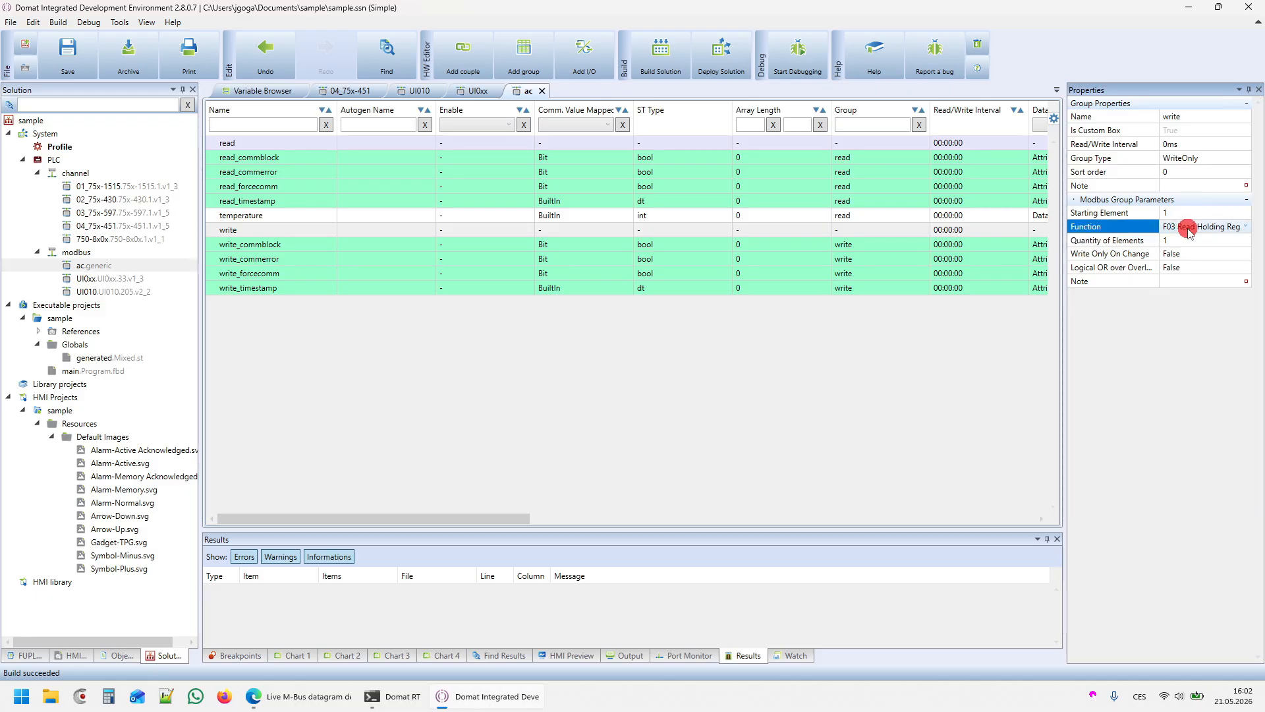
left_click(1188, 228)
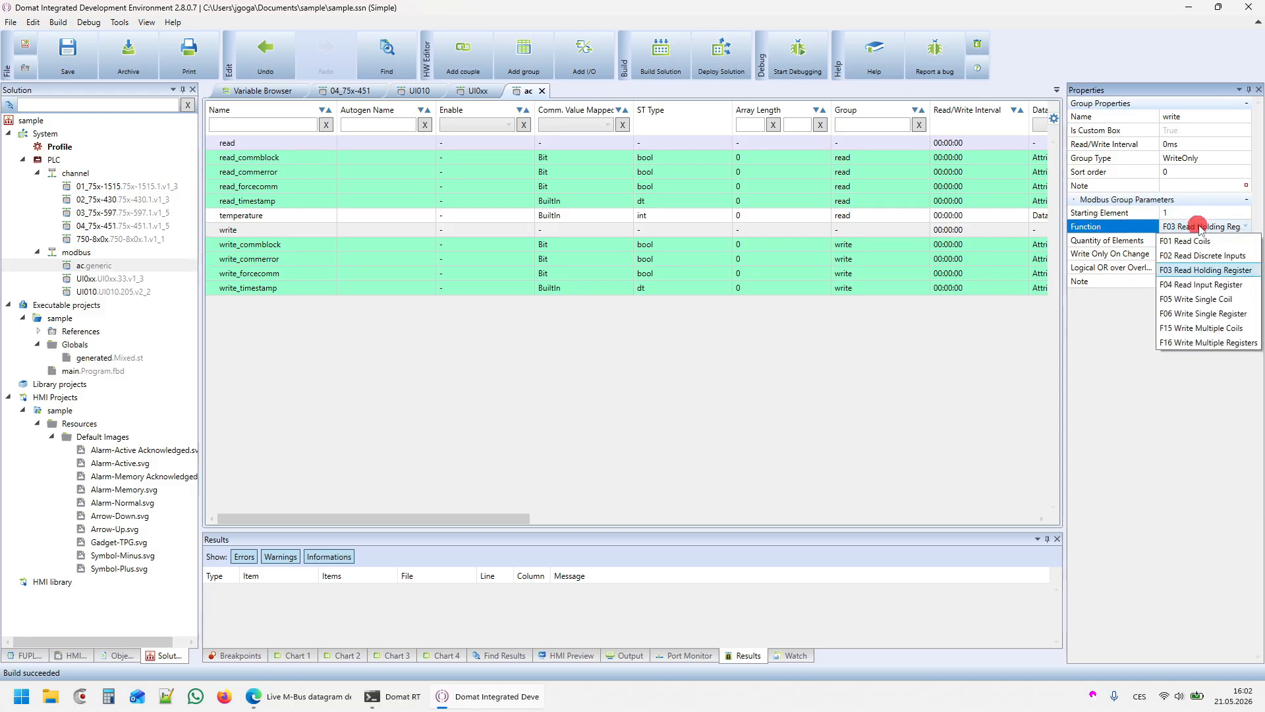
left_click(1201, 342)
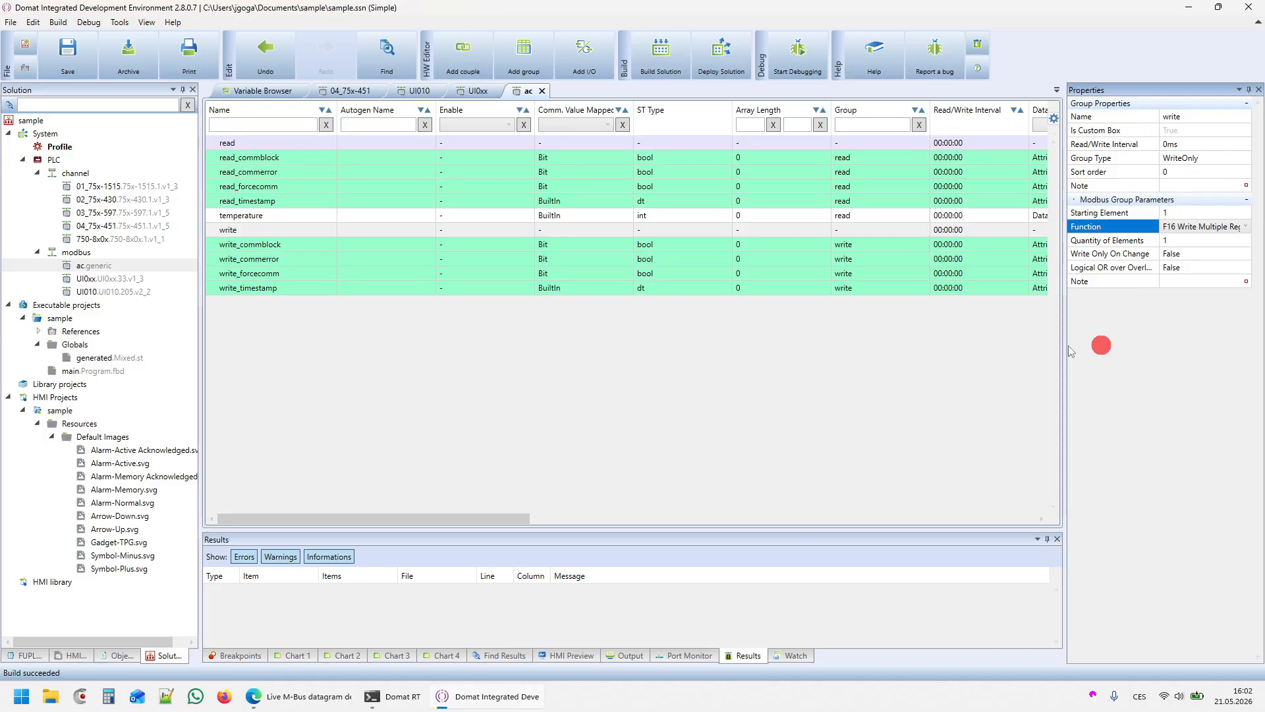
key("Return")
Add a data point named mode to the ac device and assign it to the write group.
right_click(676, 183)
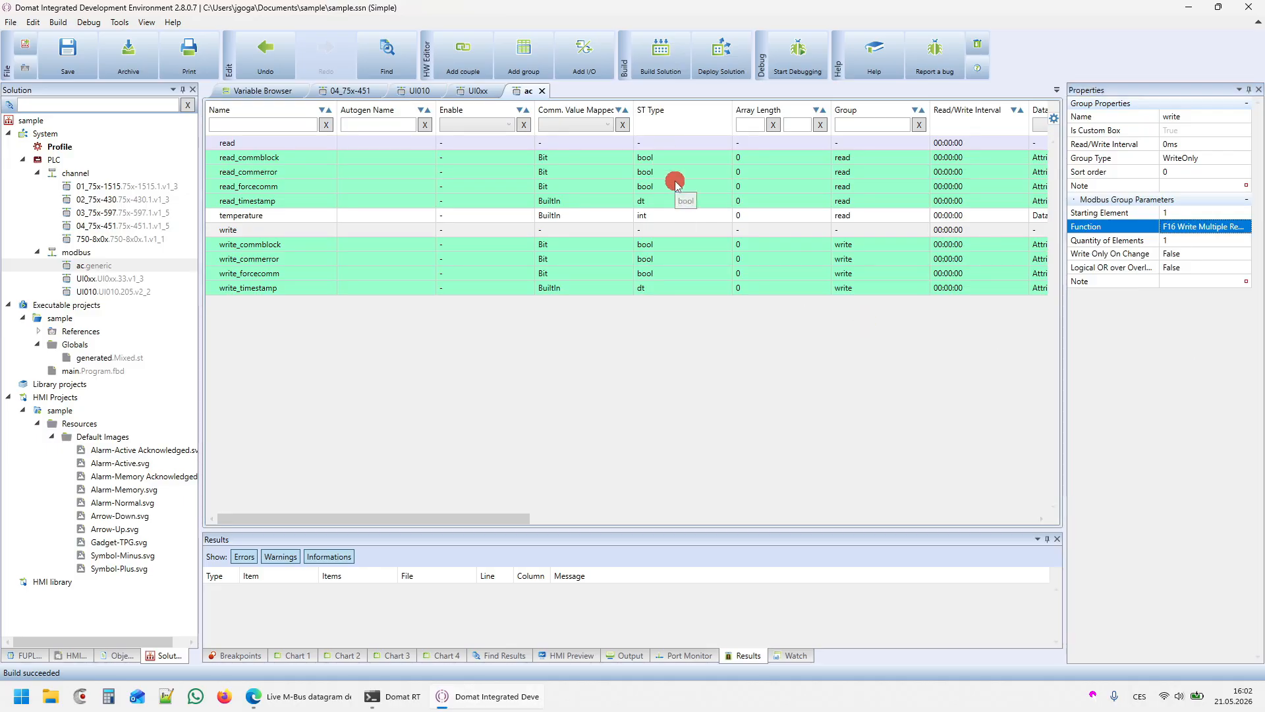
right_click(572, 271)
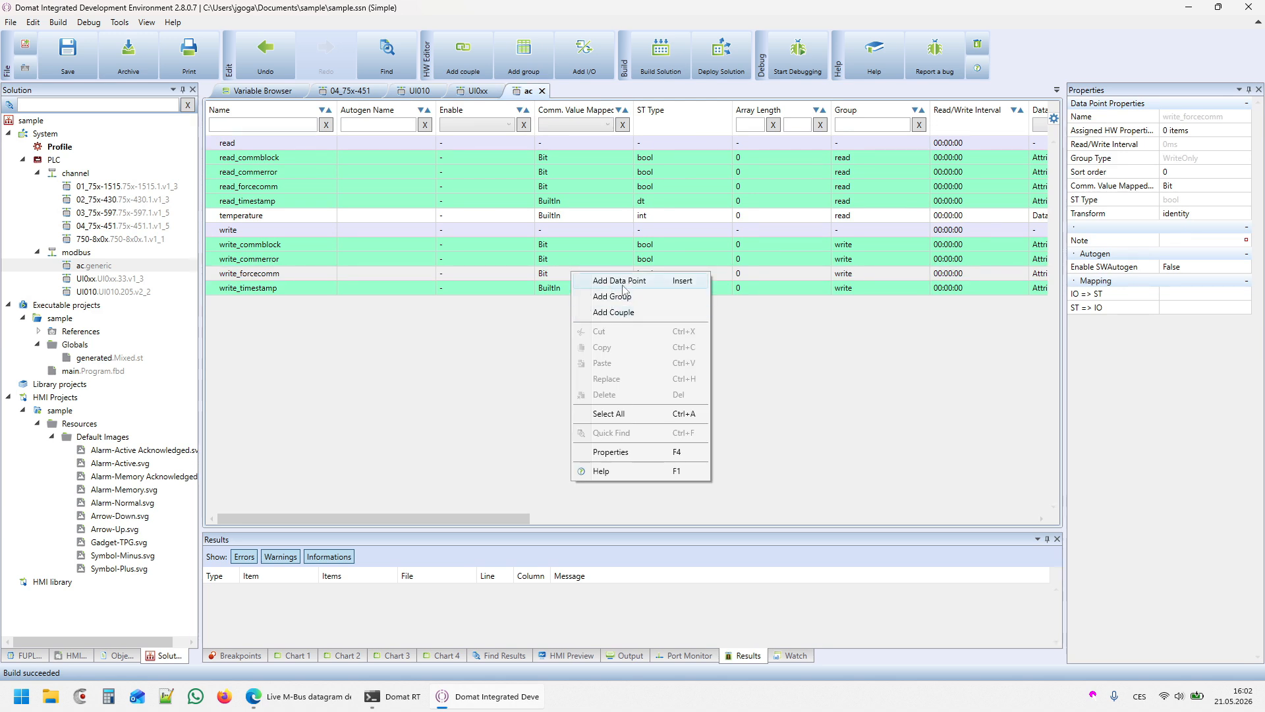
left_click(622, 284)
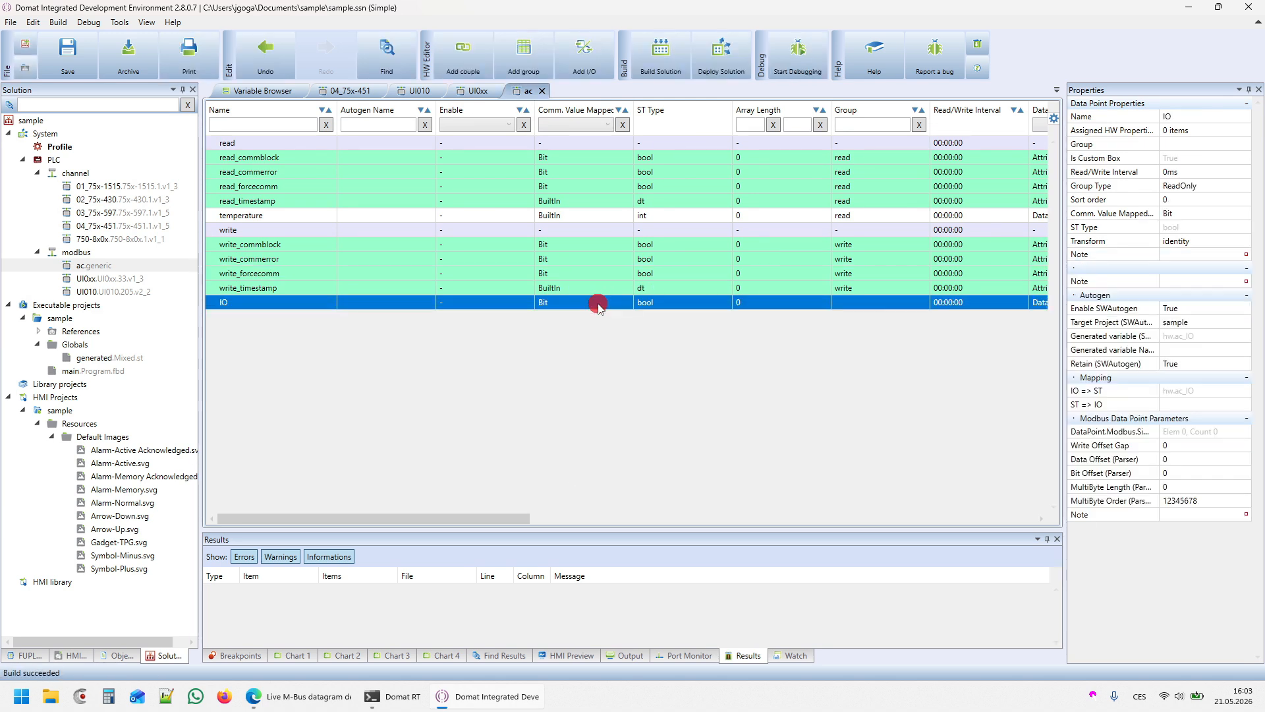
left_click(1187, 116)
left_click(1187, 146)
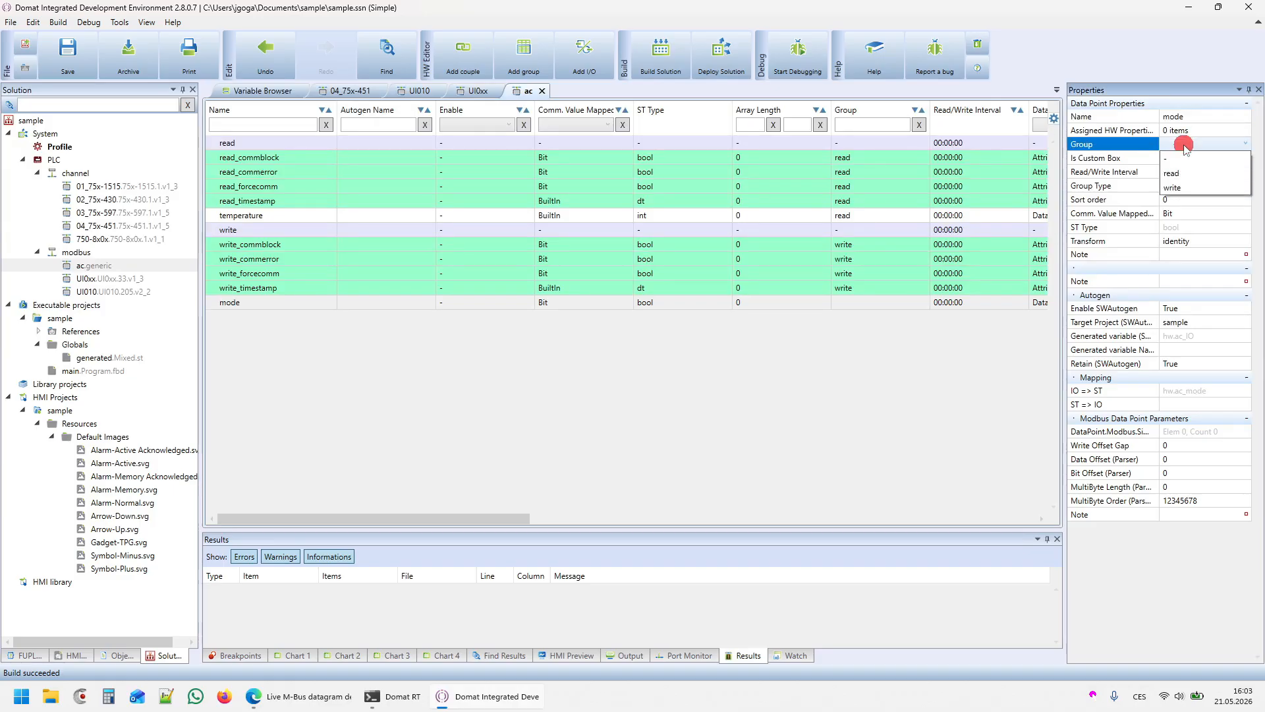
left_click(1182, 182)
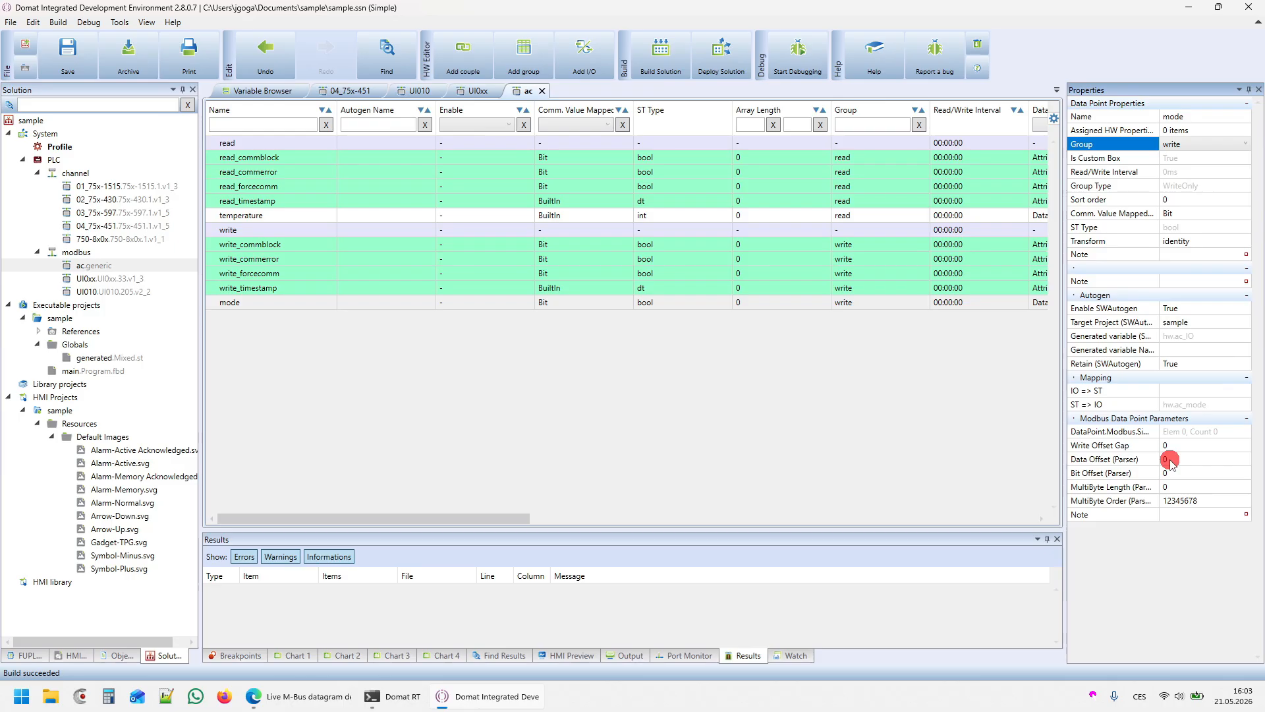
Set the mode data point's communication value mapping to BuiltIn and its ST type to int.
left_click(1178, 214)
left_click(1180, 214)
left_click(1180, 247)
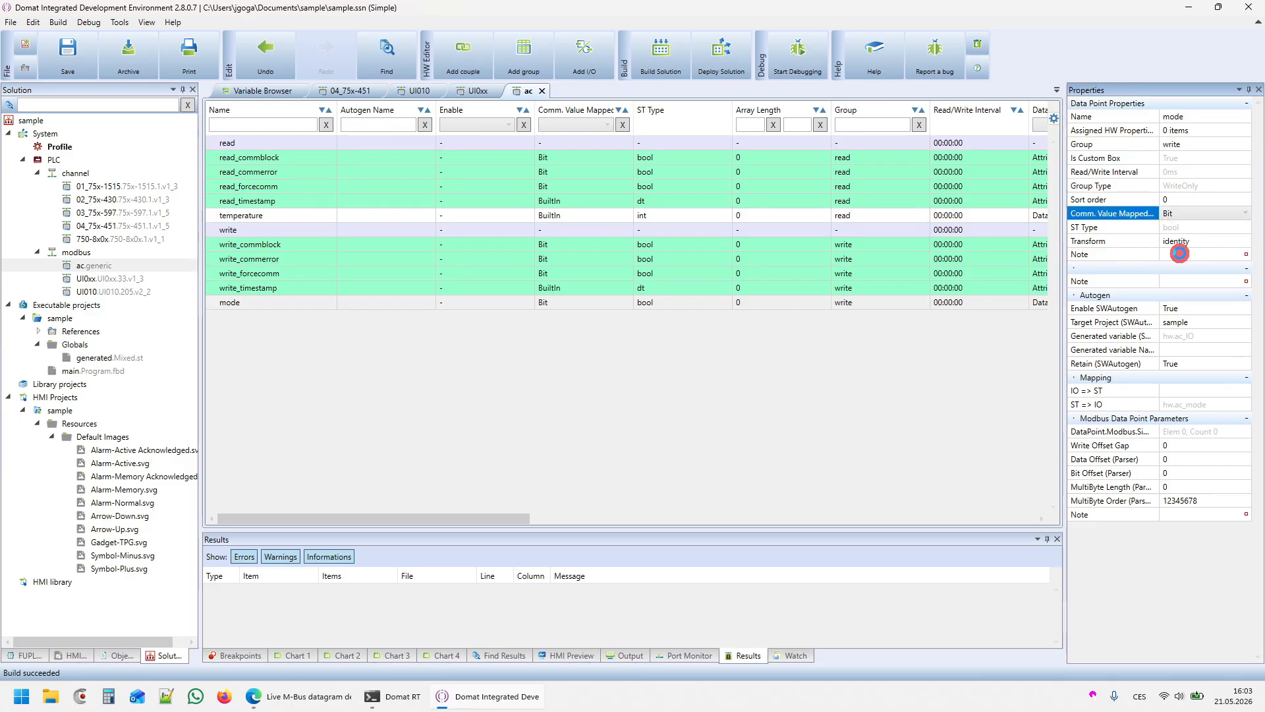
left_click(1186, 215)
left_click(1184, 212)
left_click(1189, 226)
left_click(1186, 227)
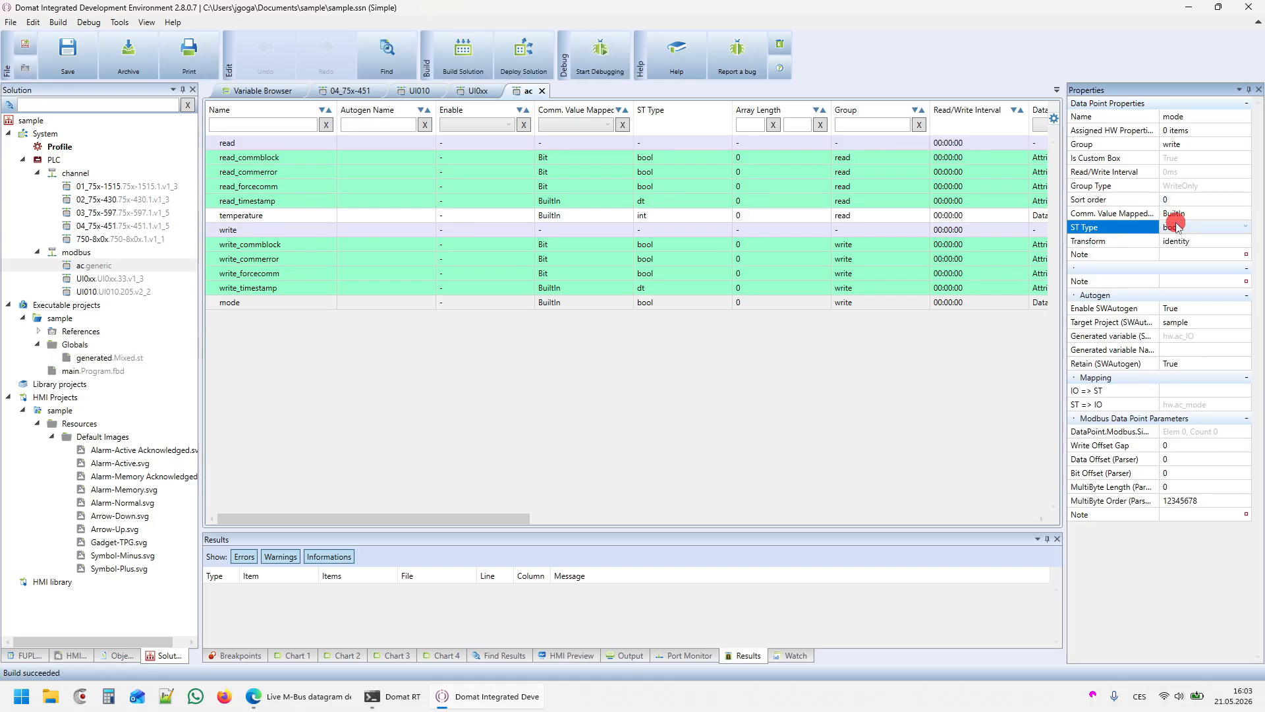
left_click(1190, 227)
left_click(1186, 300)
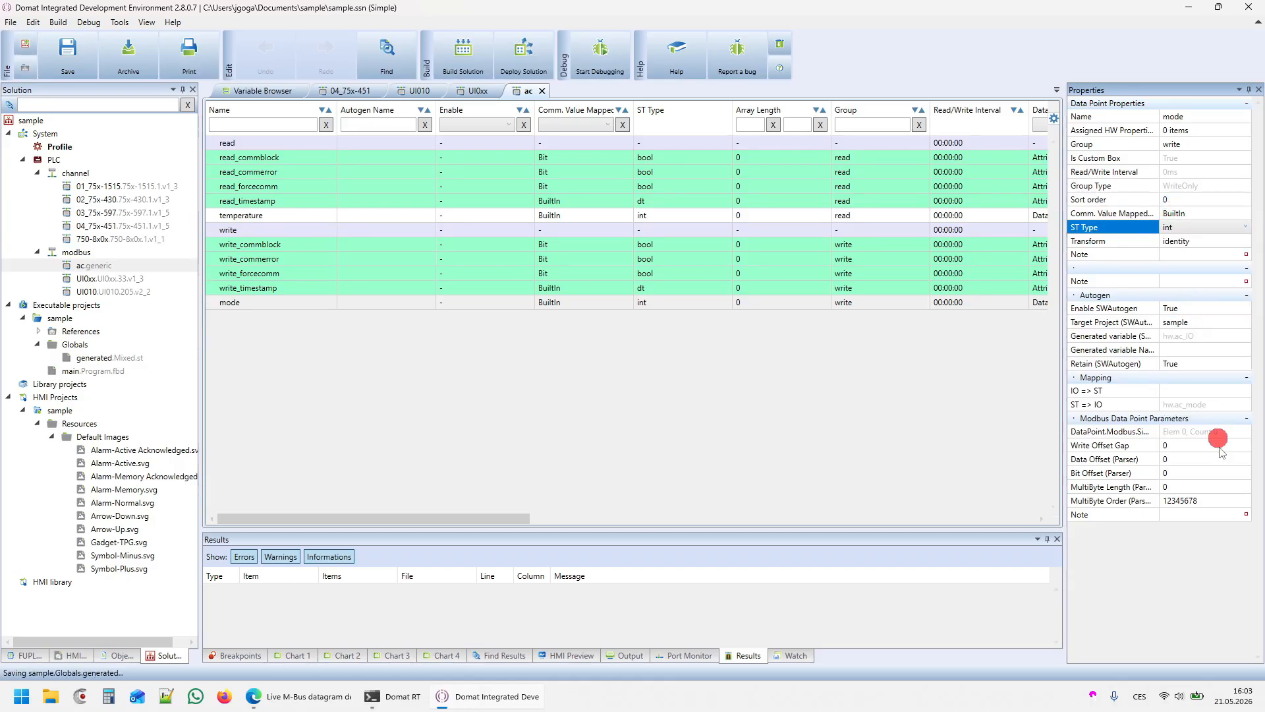
Set the mode data point's MultiByte length to 2 and its write offset gap to 2.
left_click(1200, 487)
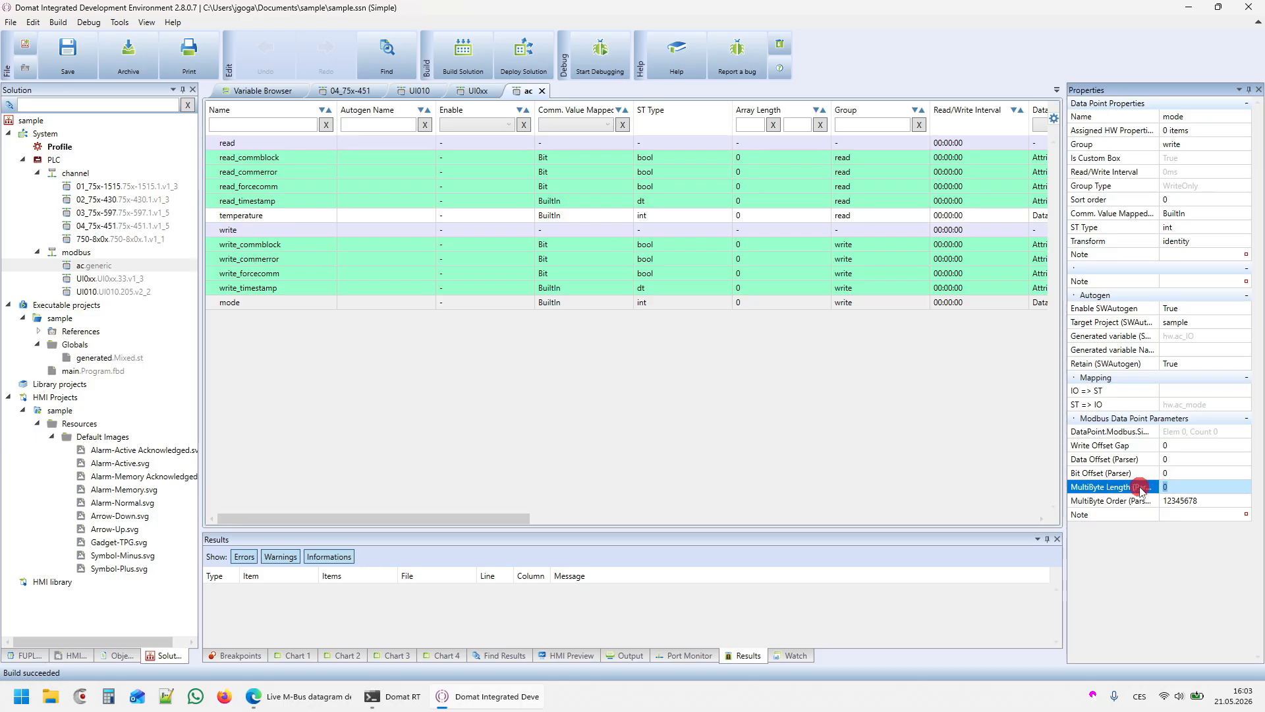
type("2")
key("Return")
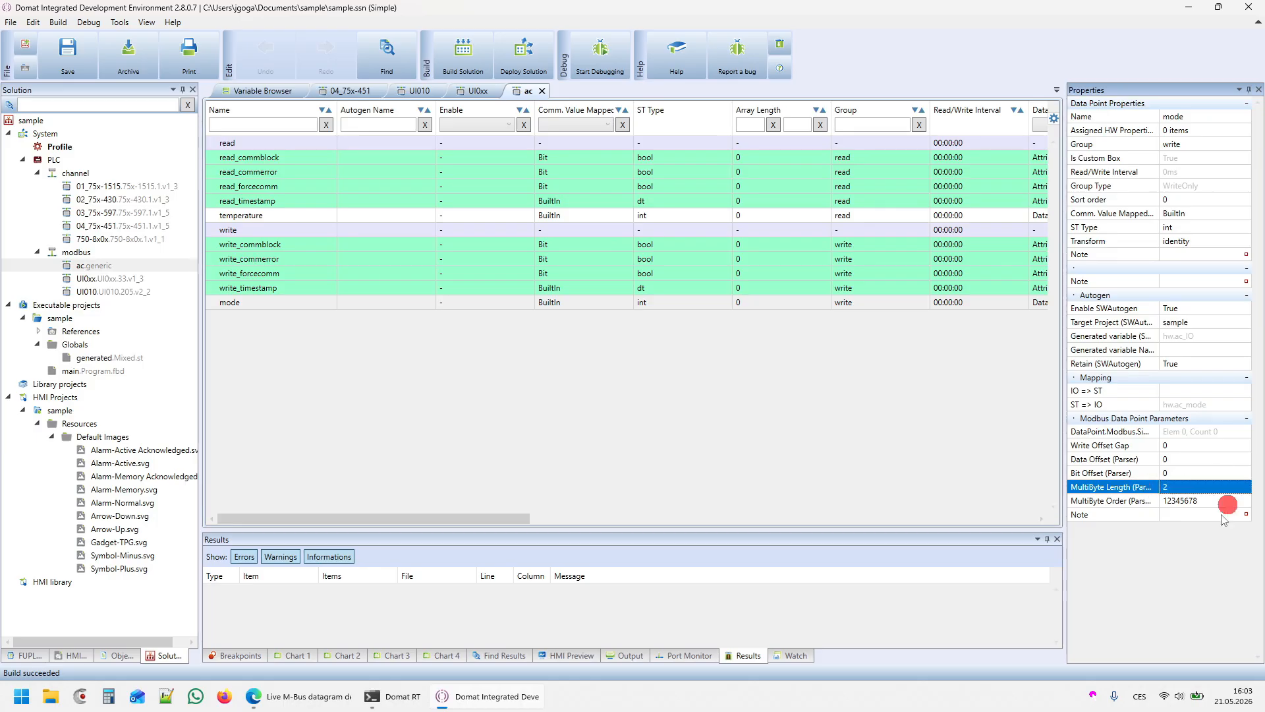
left_click(1184, 447)
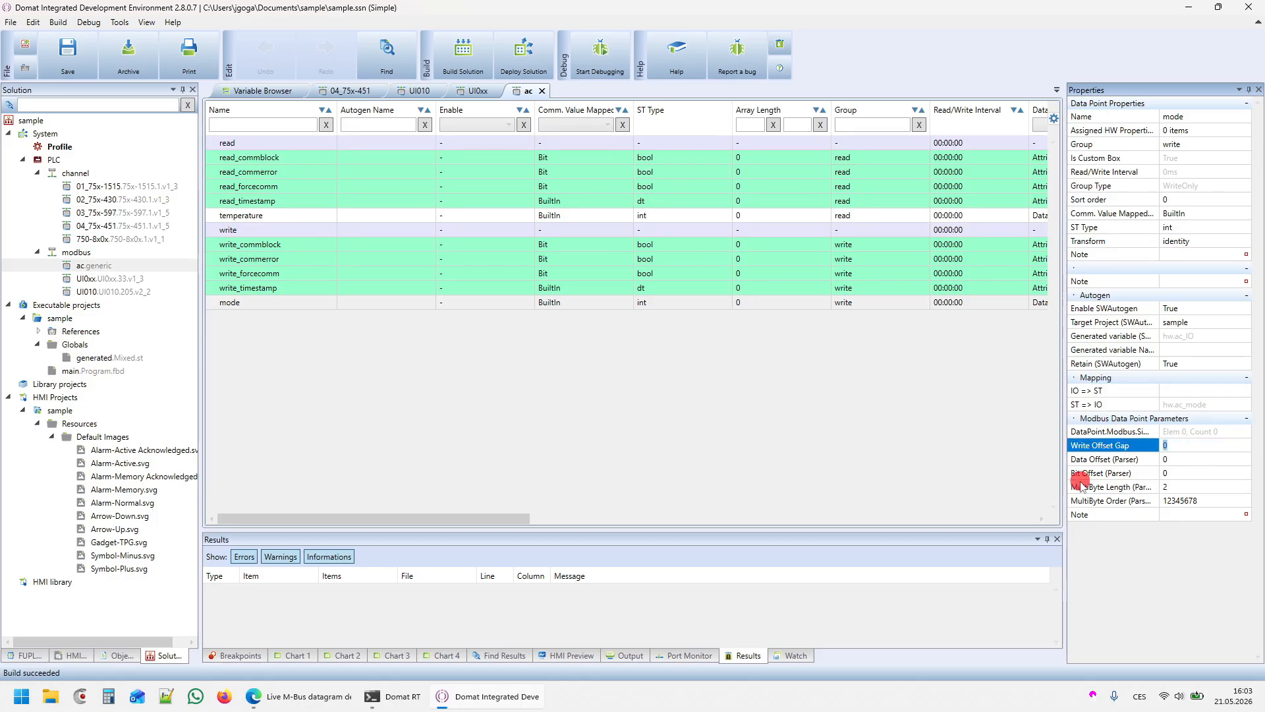
type("2")
key("Return")
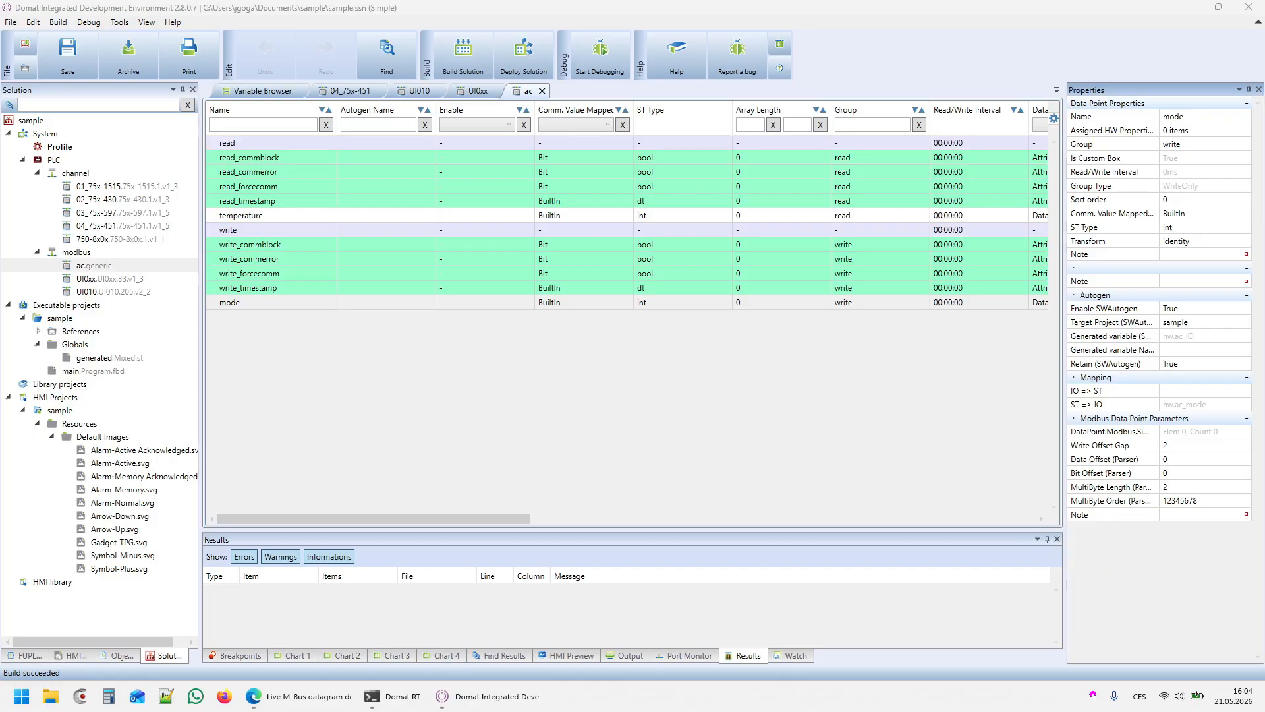
left_click(520, 397)
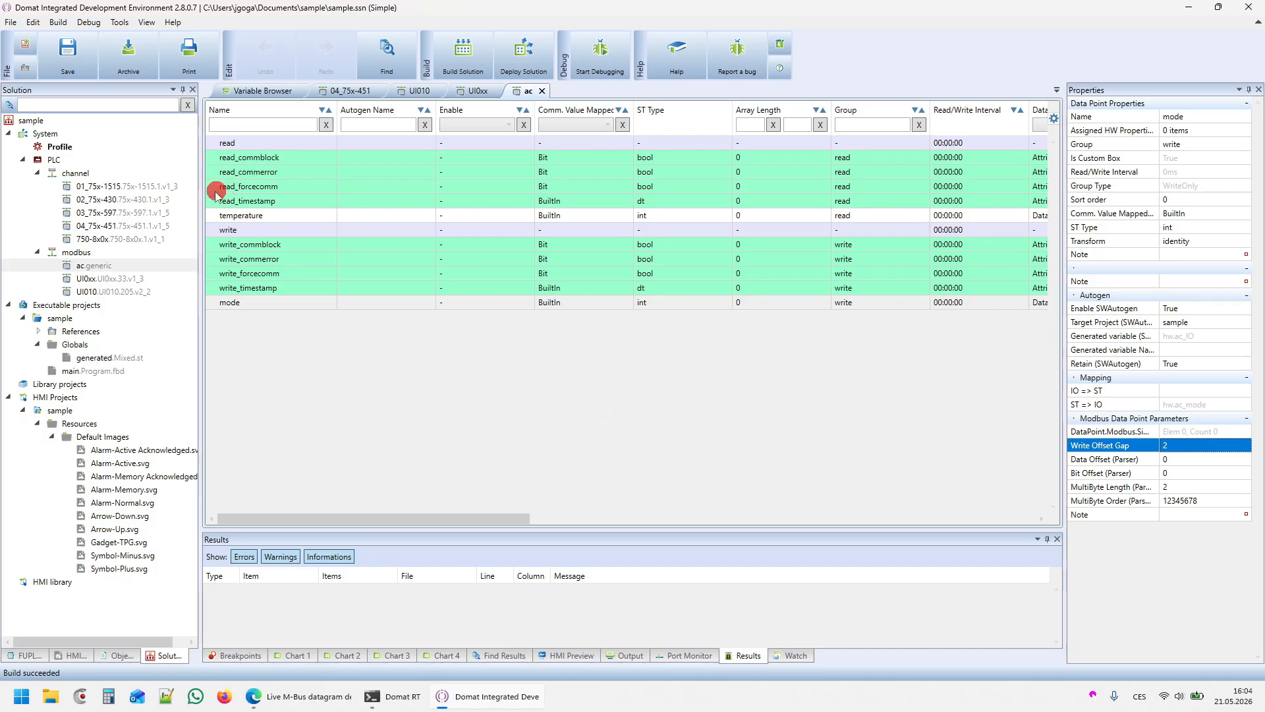
Add a new channel to the PLC and name it mbus.
right_click(59, 166)
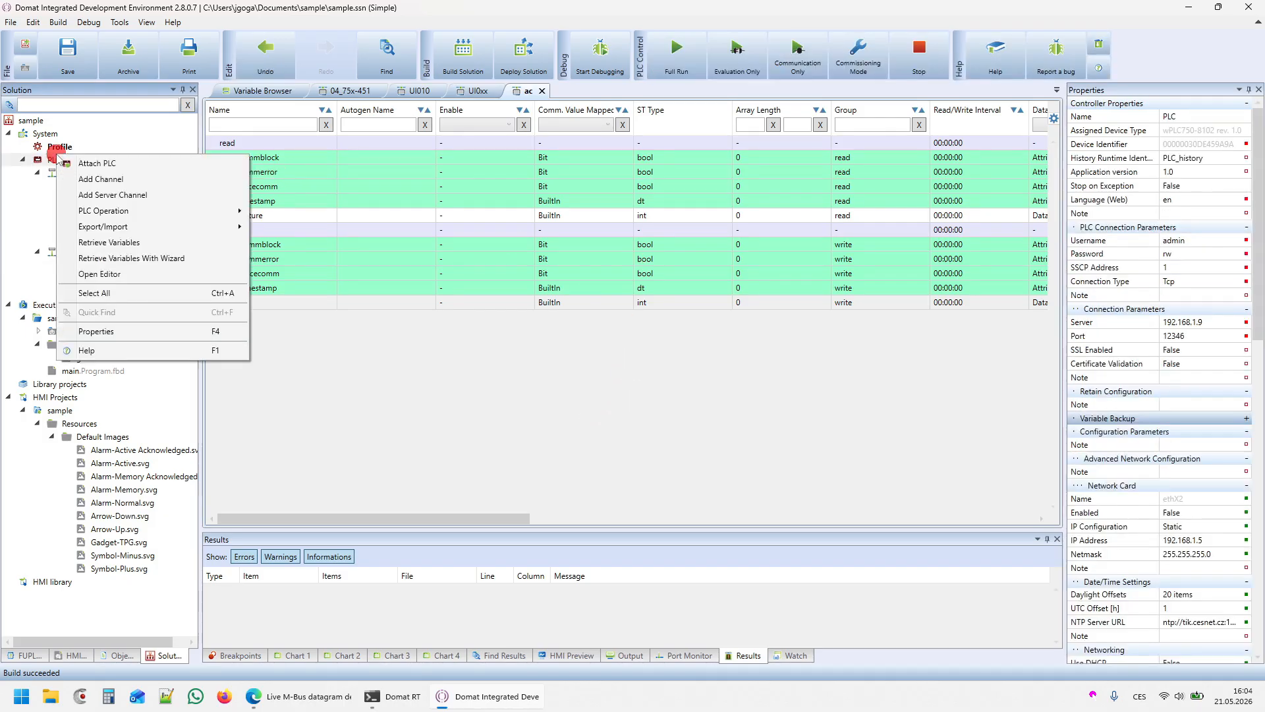
left_click(79, 183)
left_click(78, 252)
left_click(1203, 114)
left_click_drag(1203, 114, 1087, 134)
type("mbus")
key("Return")
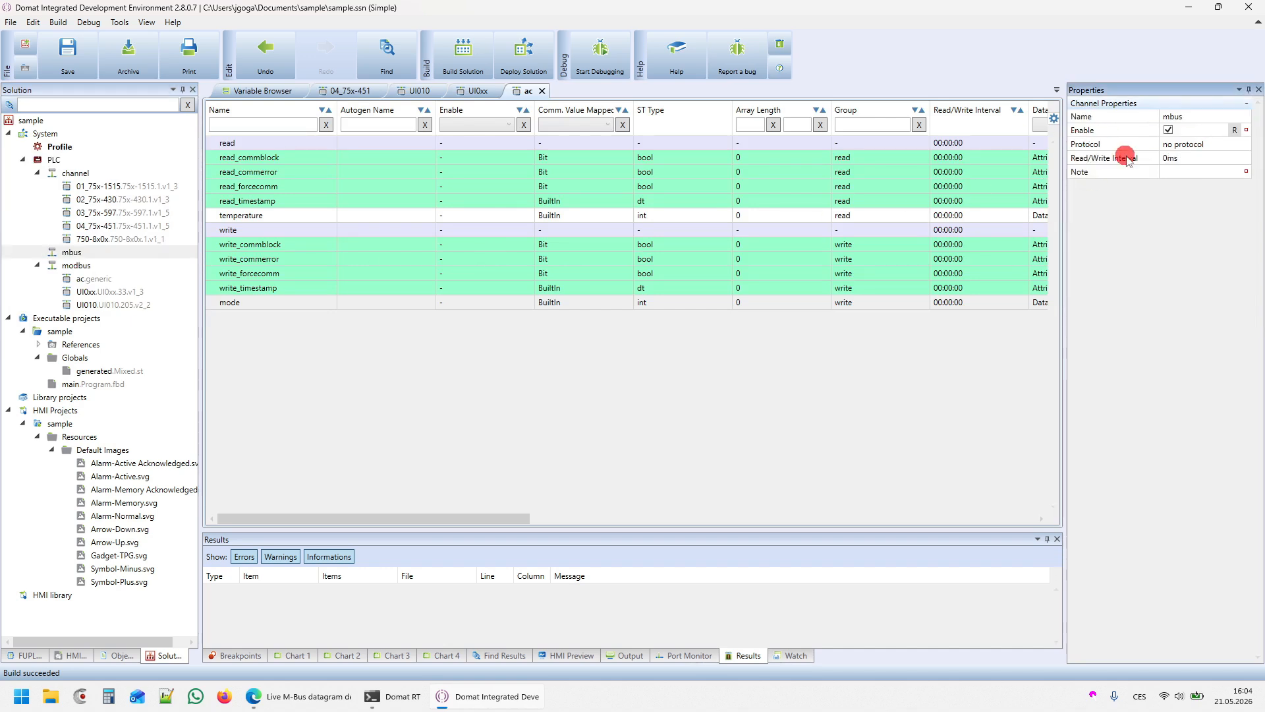
Set the mbus channel's protocol to Mbus and its serial line mode to RS232C.
left_click(1197, 146)
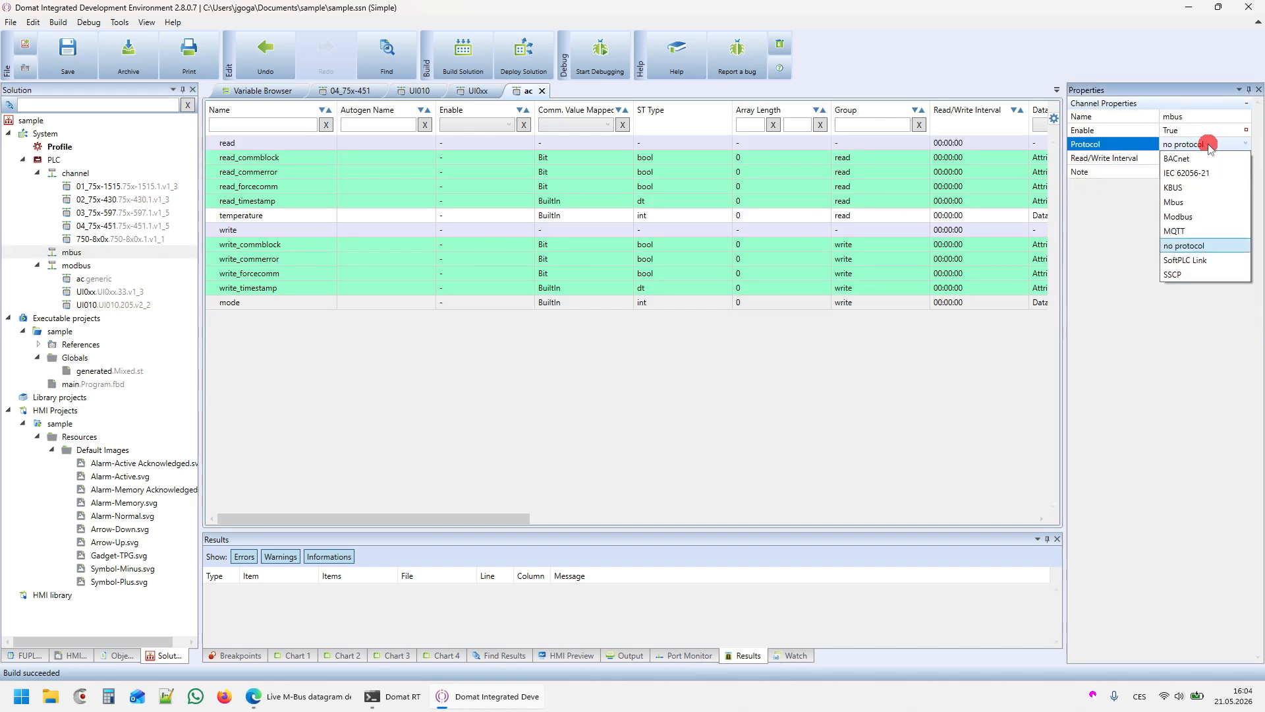
left_click(1192, 202)
left_click(1189, 282)
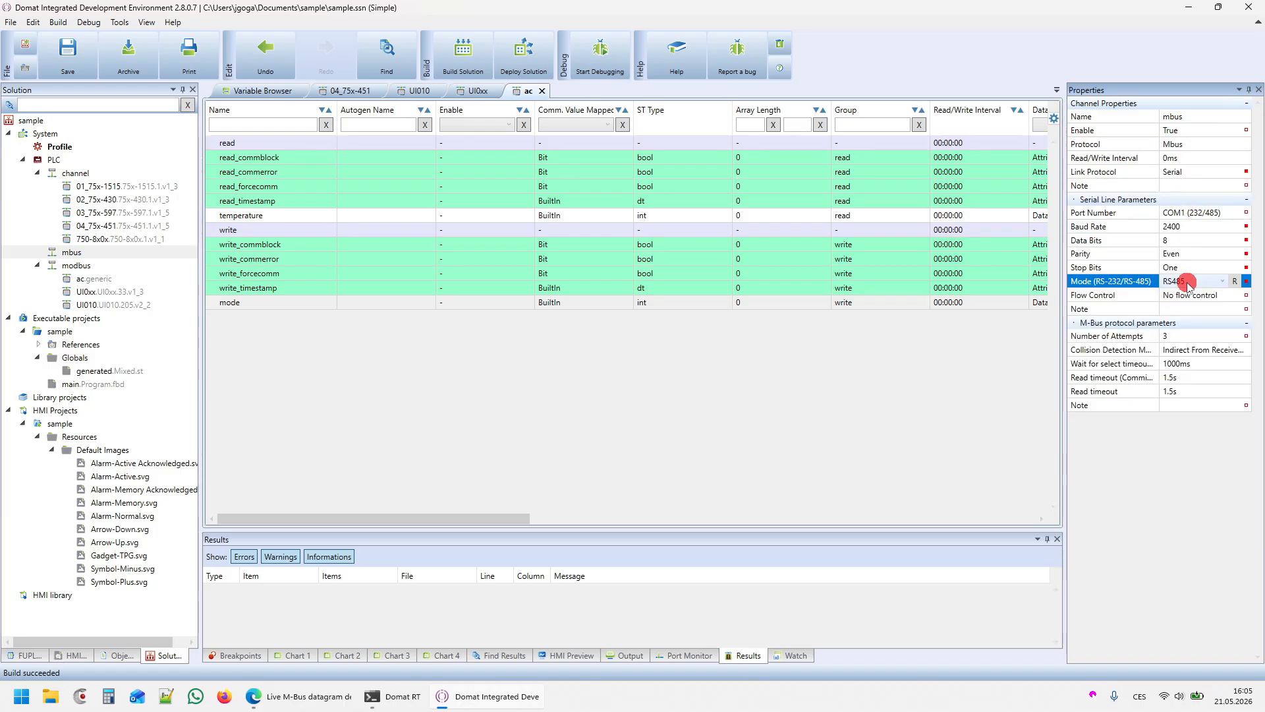
left_click(1188, 285)
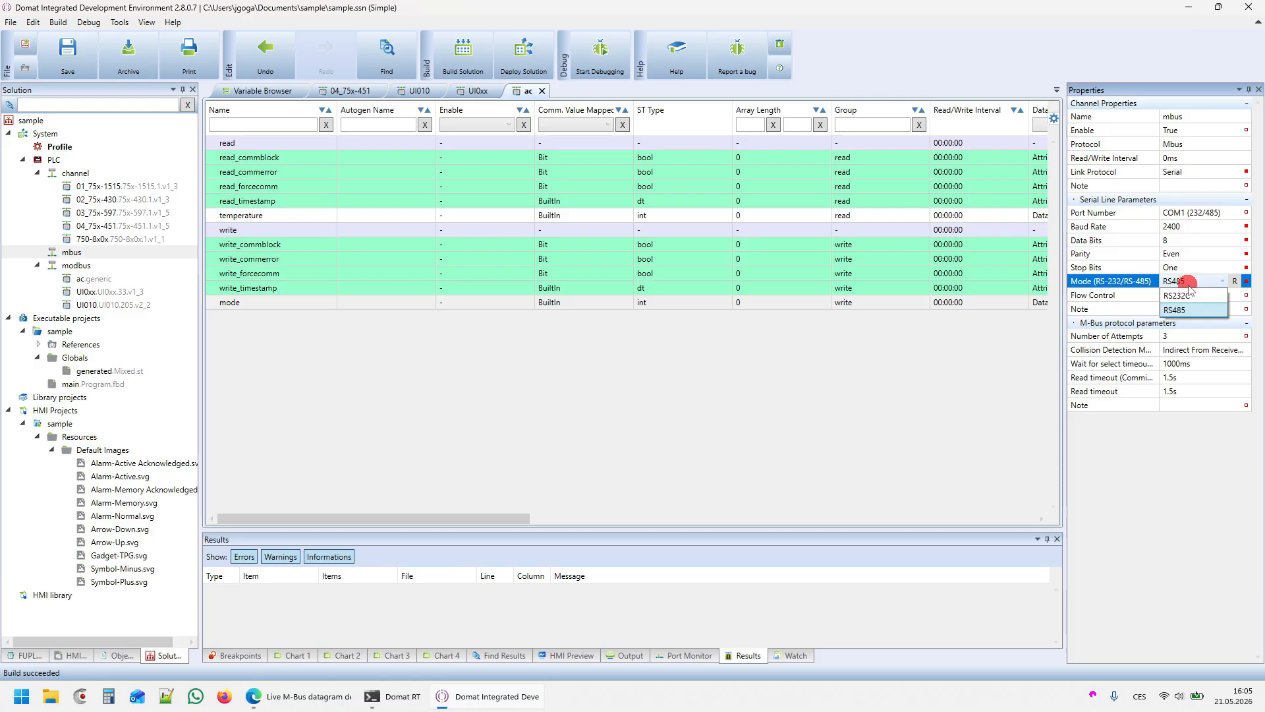
left_click(1190, 297)
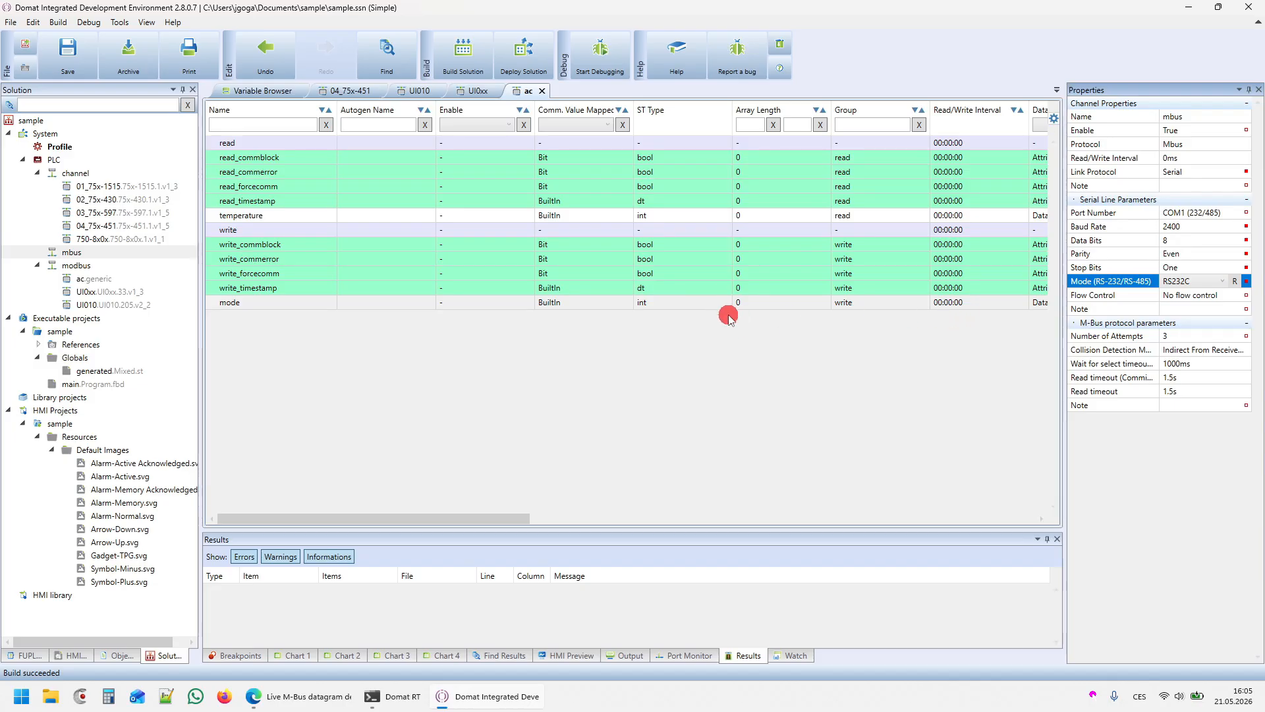
Add a generic device to the mbus channel and open it in the editor.
right_click(69, 253)
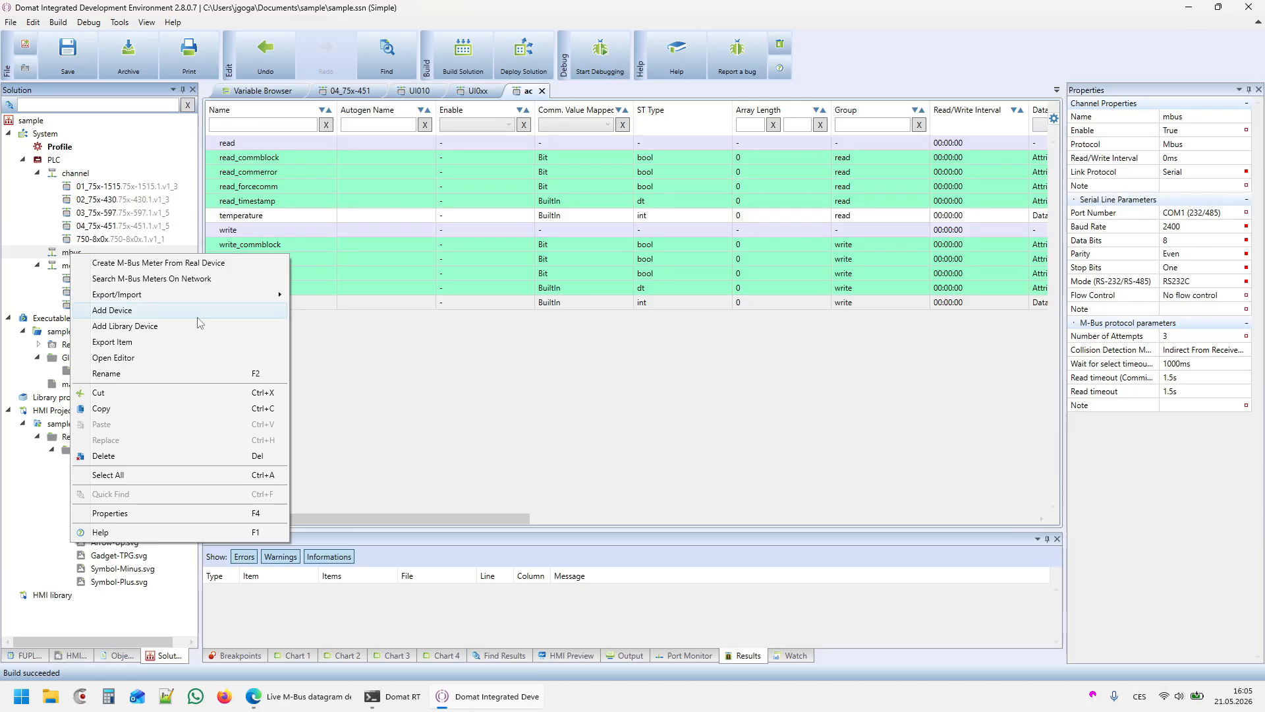
left_click(159, 279)
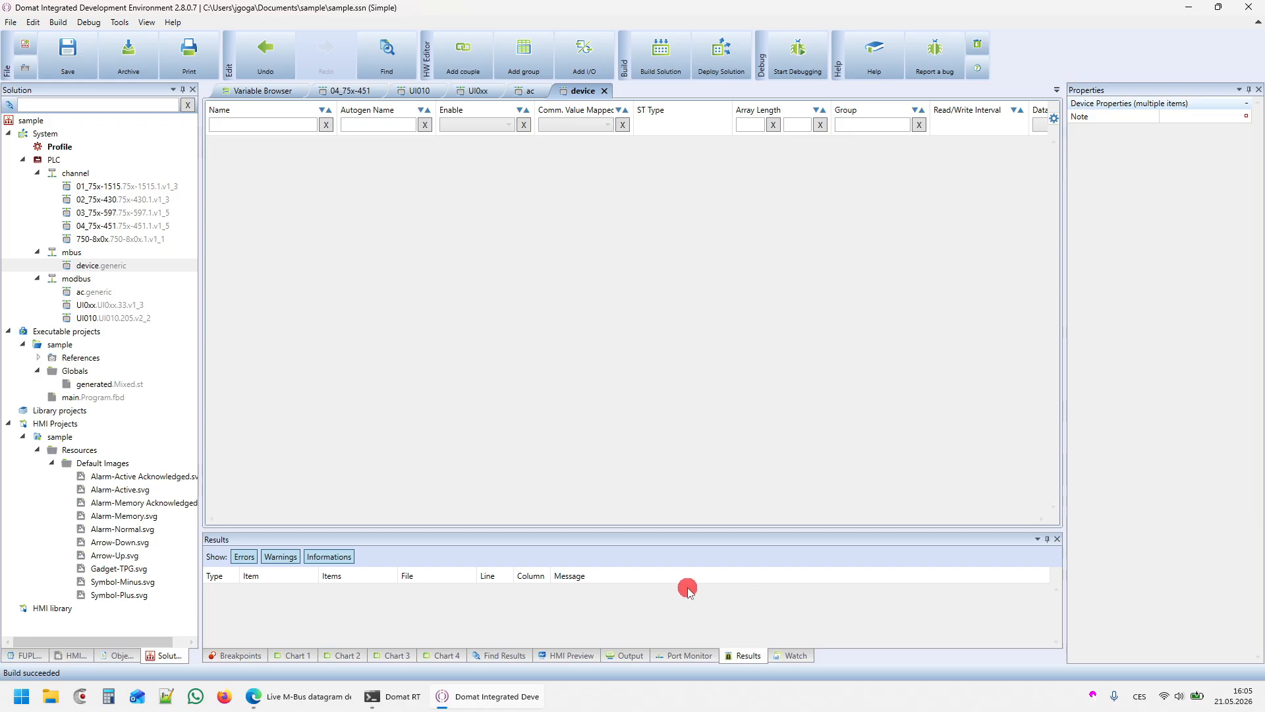
Show the mbus channel's port monitor and switch to the browser to examine a decoded meter telegram in the Live M-Bus datagram decoder.
left_click(664, 655)
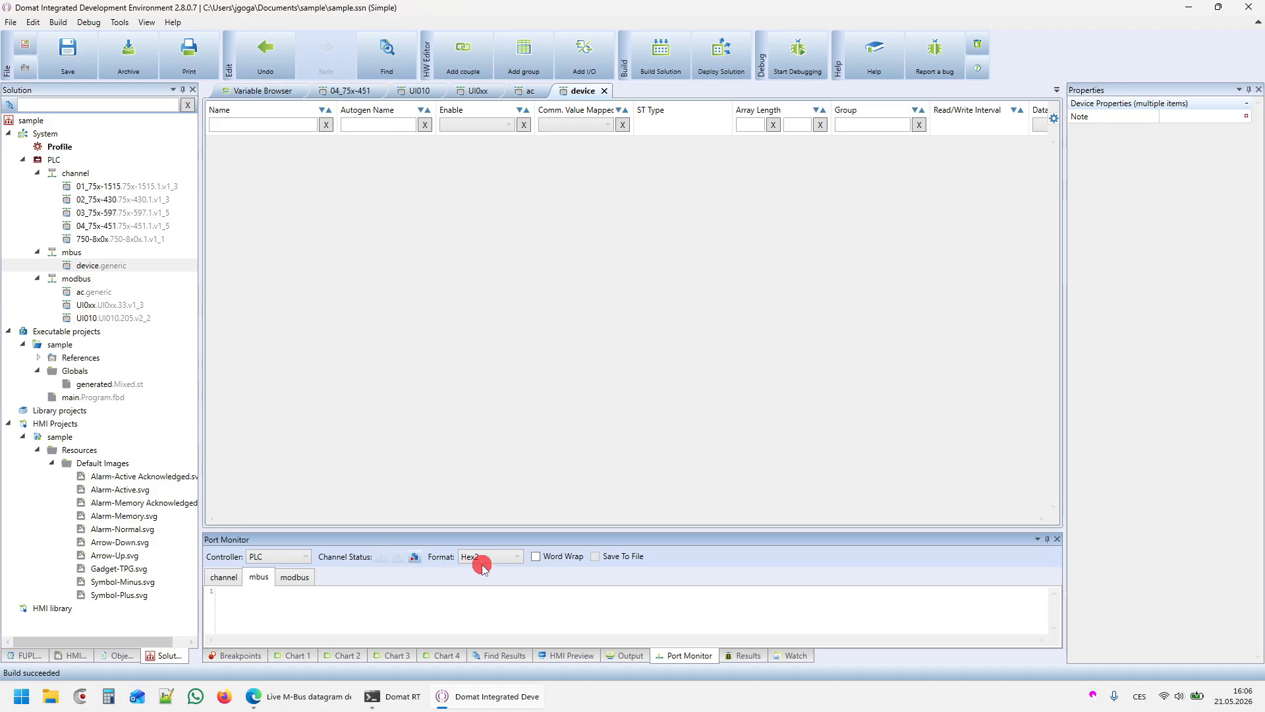
left_click(302, 697)
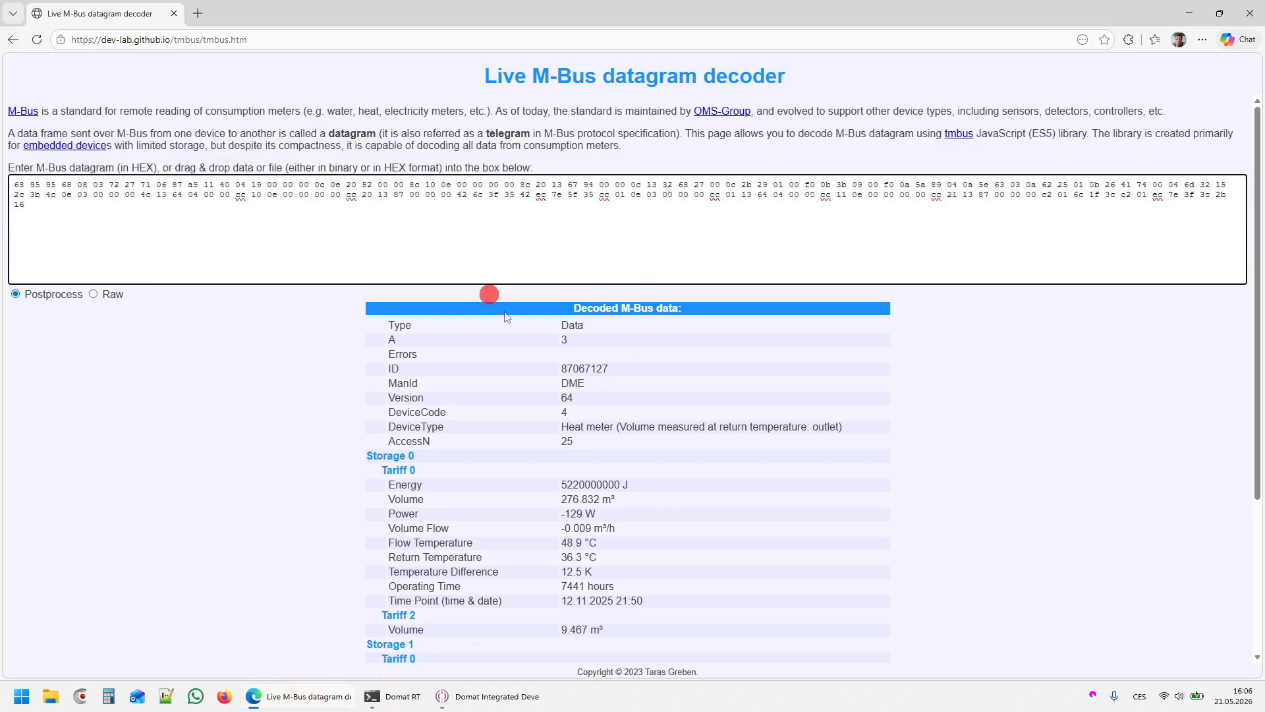
scroll(649, 539, "down", 3)
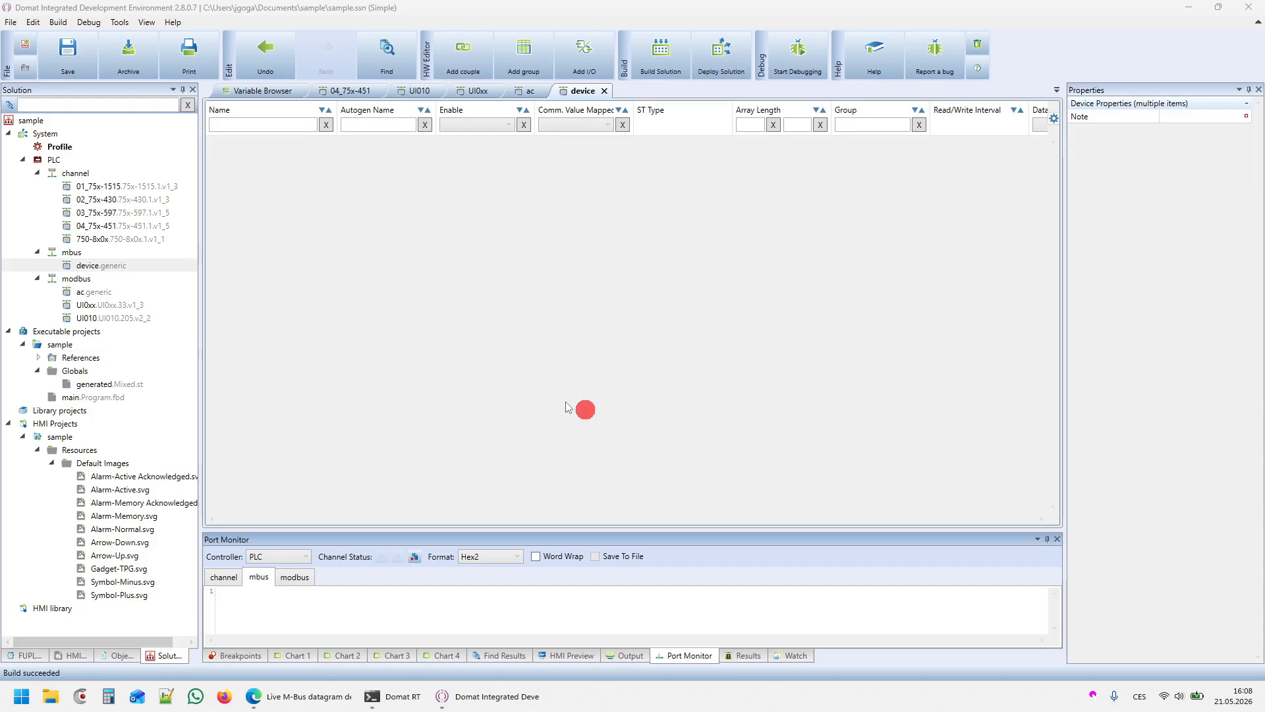
Open the main FBD program of the sample project and resize its drawing sheet.
double_click(68, 398)
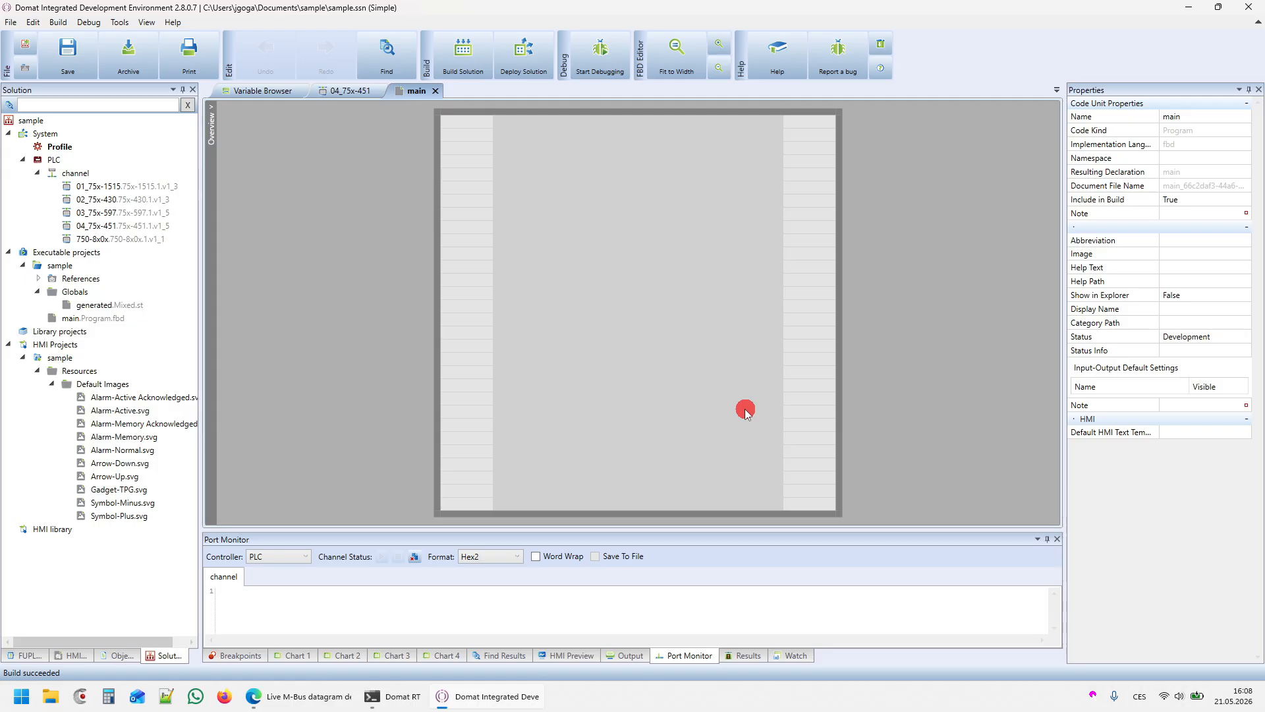
left_click_drag(843, 519, 886, 302)
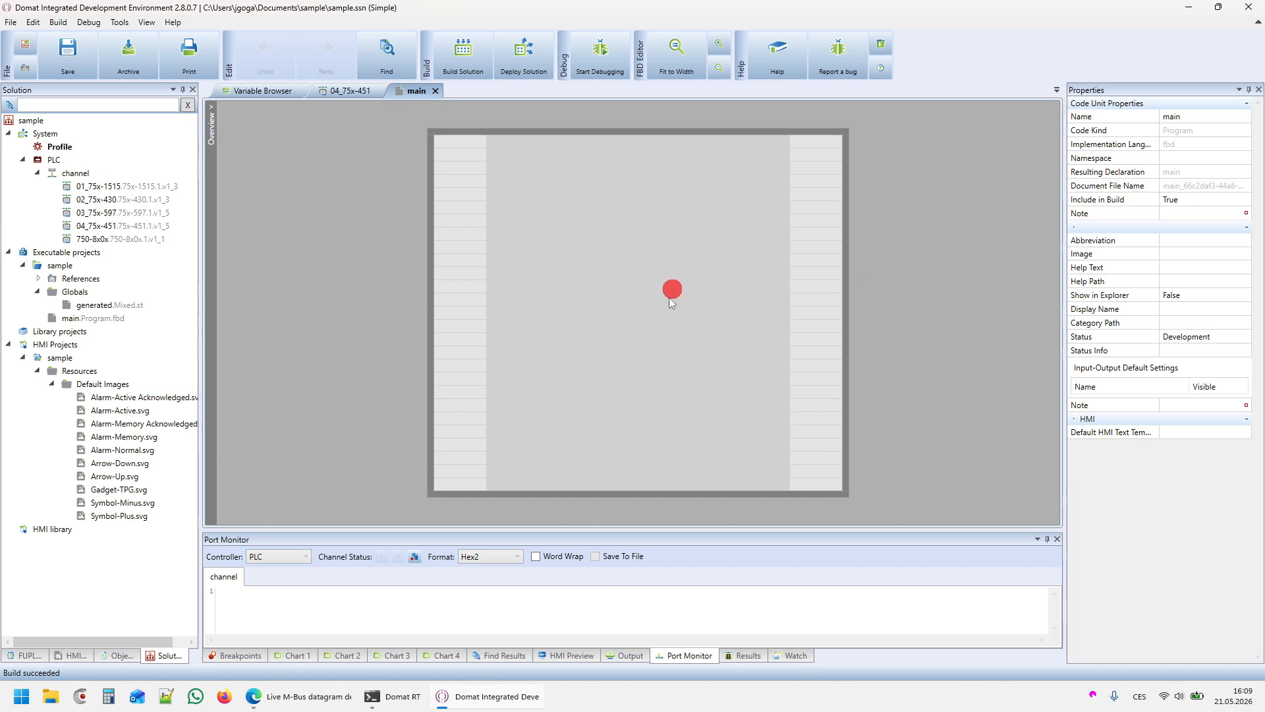
Browse the FUPLA function block library, examining the categories under Basic Analogue Boxes and Basic Digital Boxes.
left_click(29, 657)
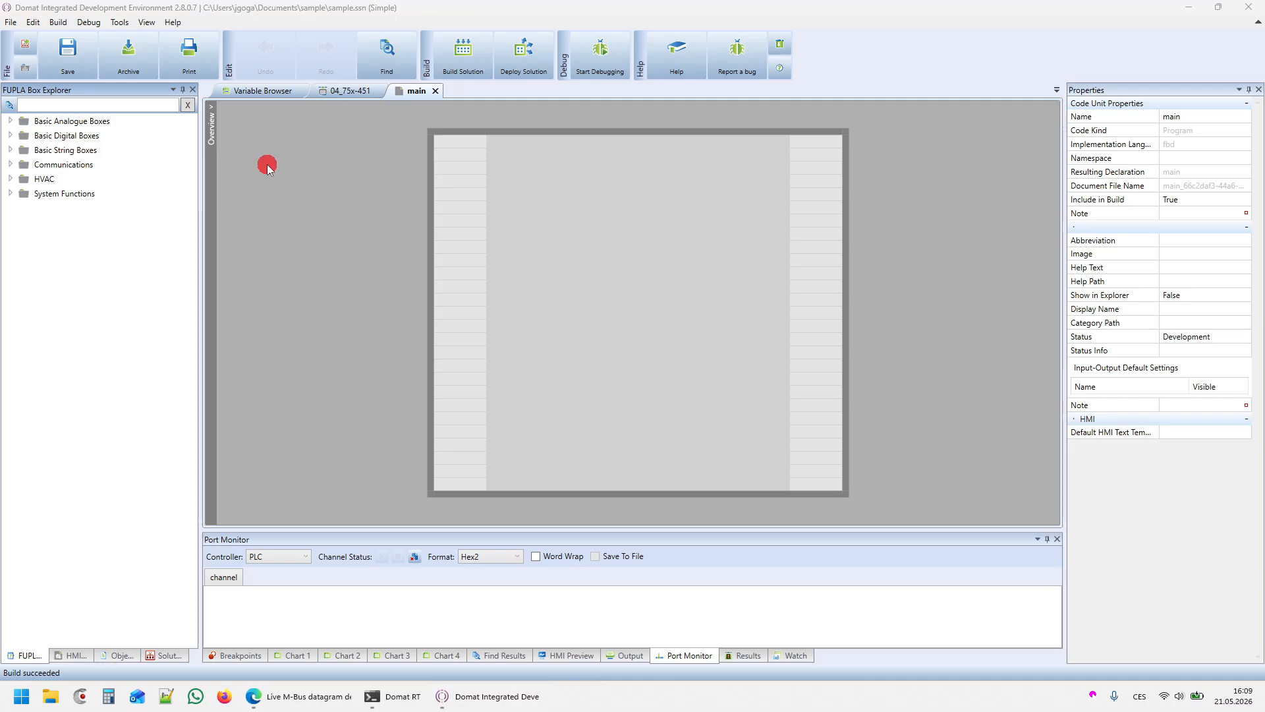
left_click(10, 123)
left_click(25, 238)
left_click(25, 178)
scroll(16, 189, "down", 7)
left_click(10, 571)
scroll(27, 528, "down", 3)
left_click(25, 498)
left_click(25, 483)
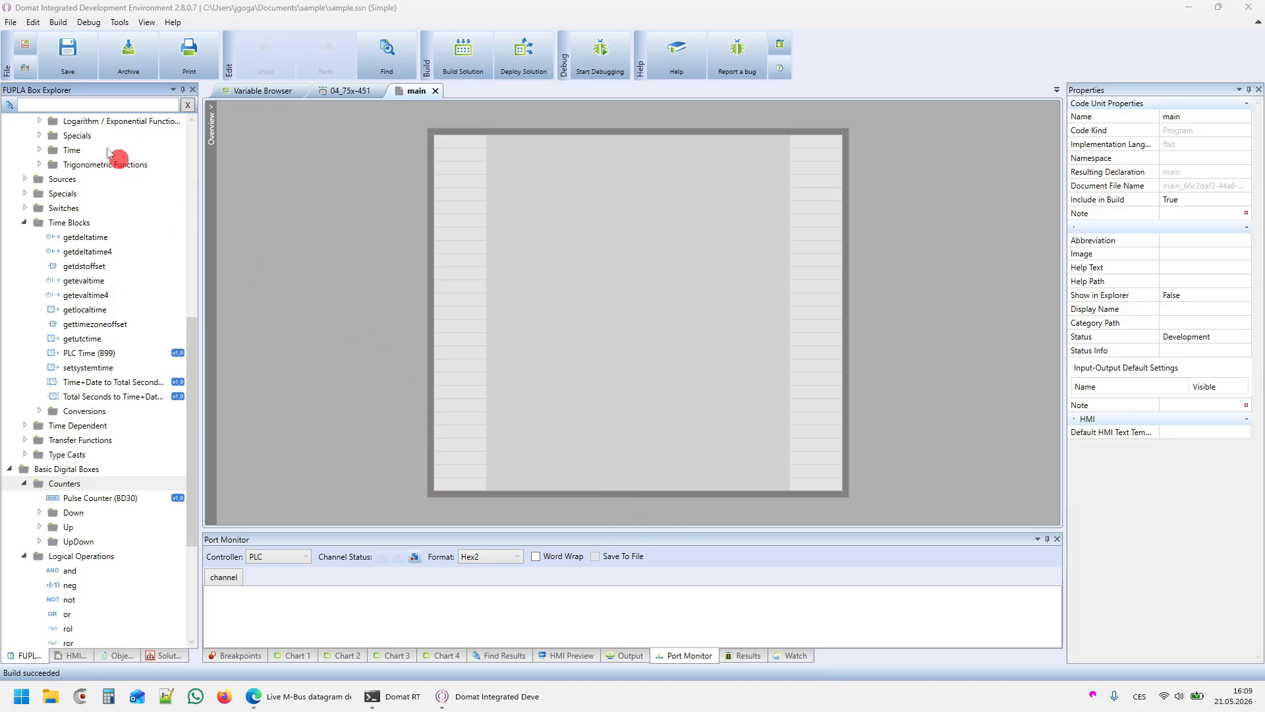
Search the block library for "gen" and place a Pulse Generator (BD2) near the middle of the main program sheet.
left_click(56, 102)
type("gen")
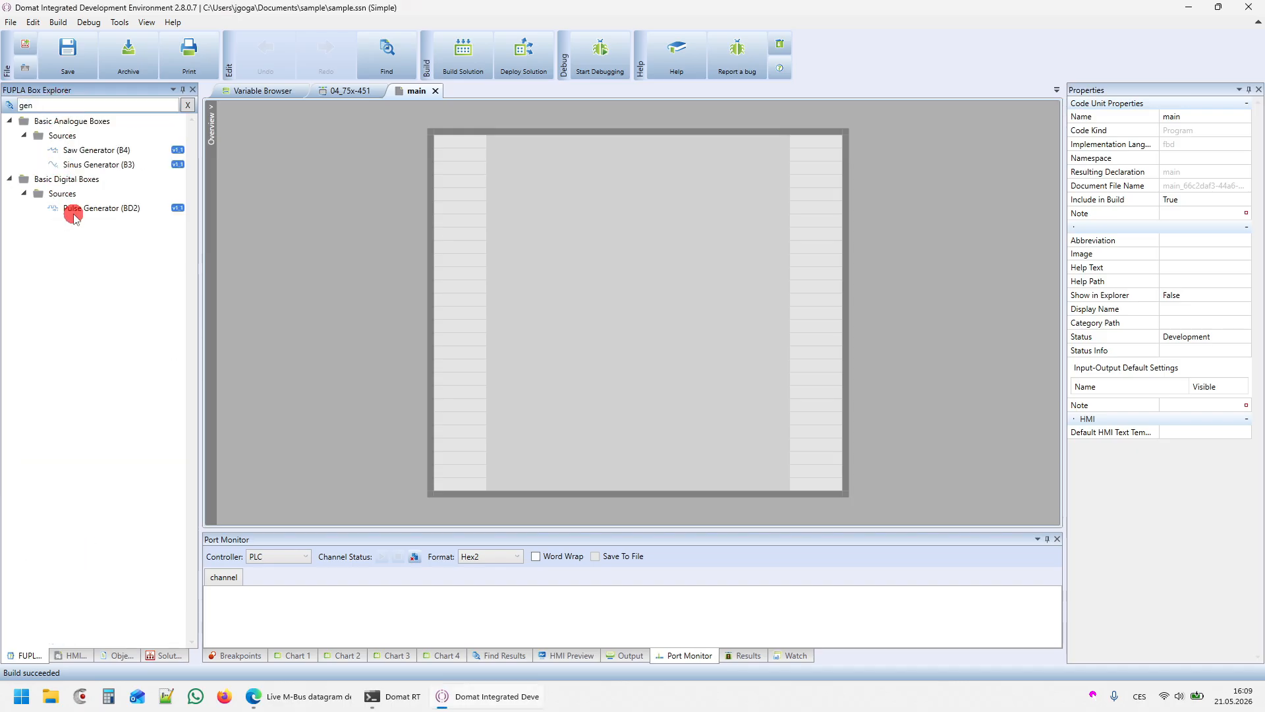
left_click_drag(85, 210, 580, 249)
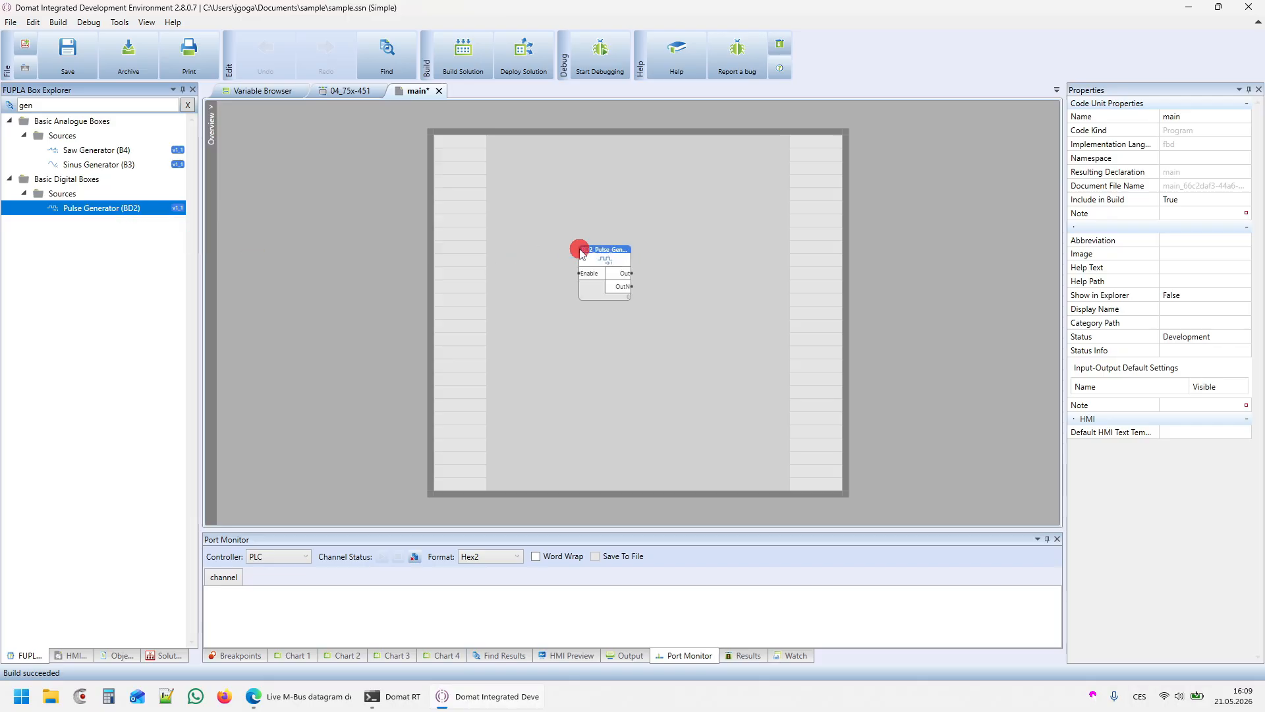
Open the help page for the placed Pulse Generator block and read its description, inputs, outputs and application example.
left_click(609, 288)
key("F1")
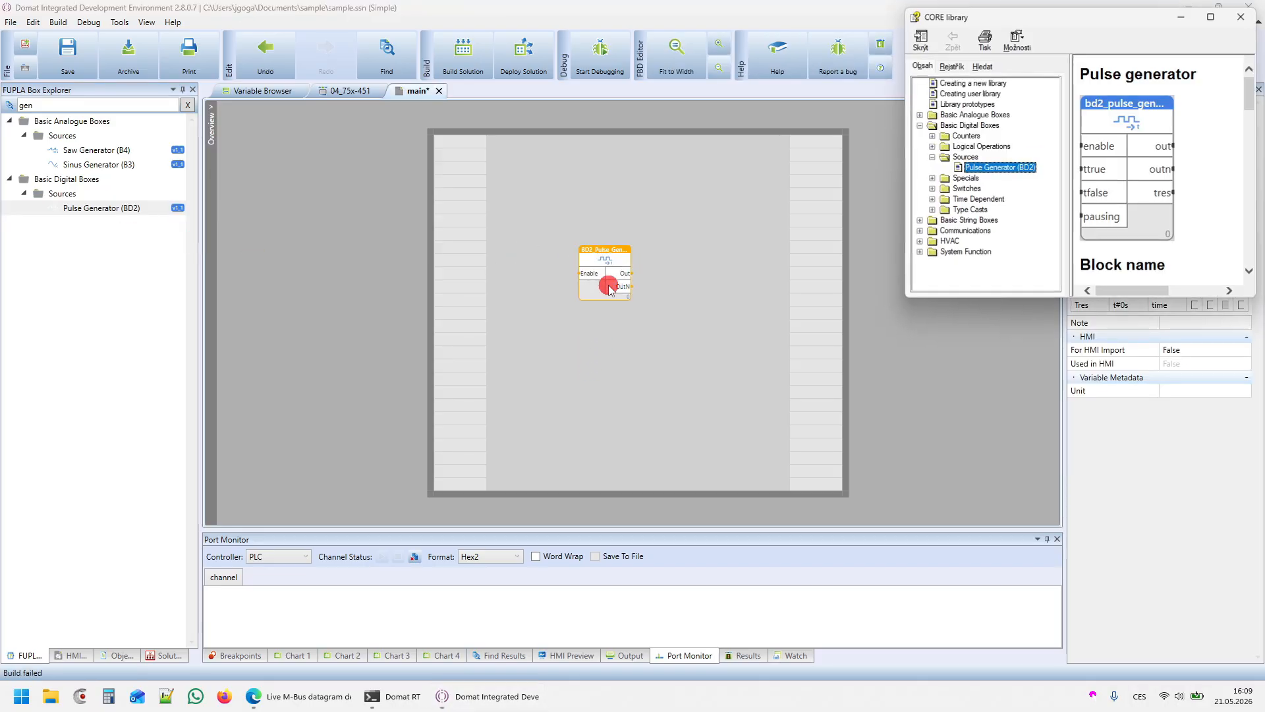
left_click(1214, 16)
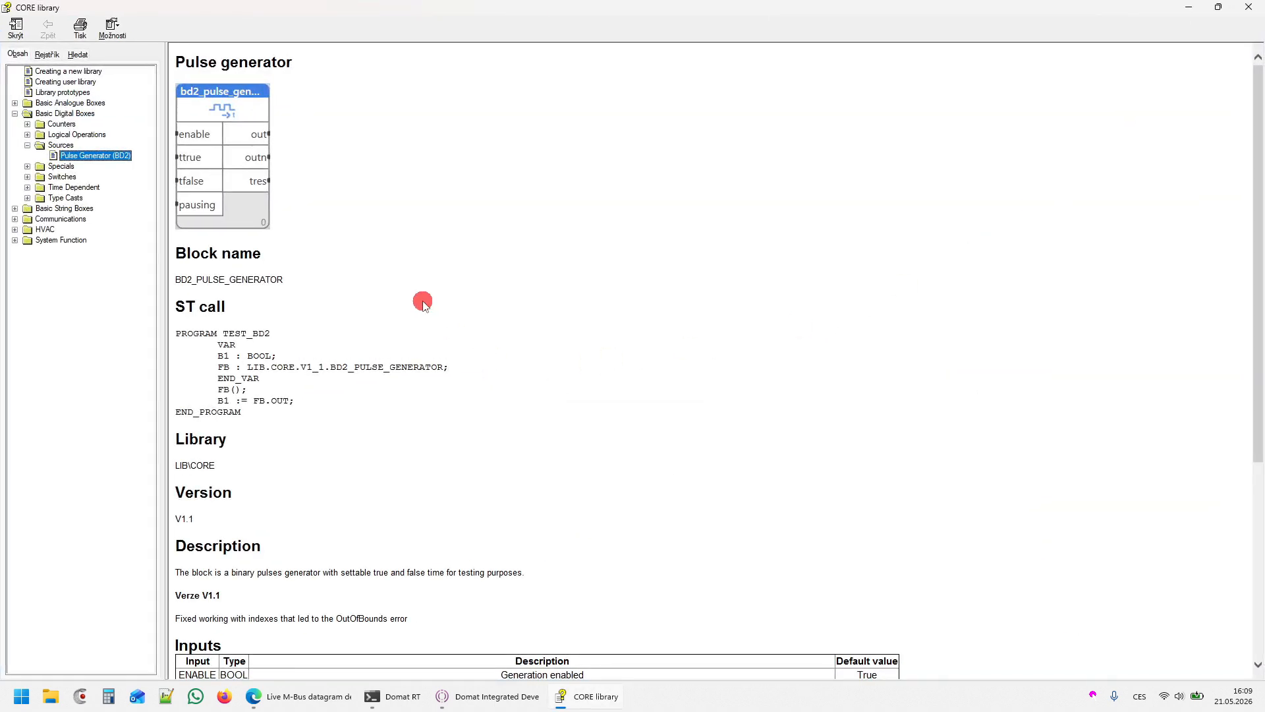
scroll(423, 305, "down", 4)
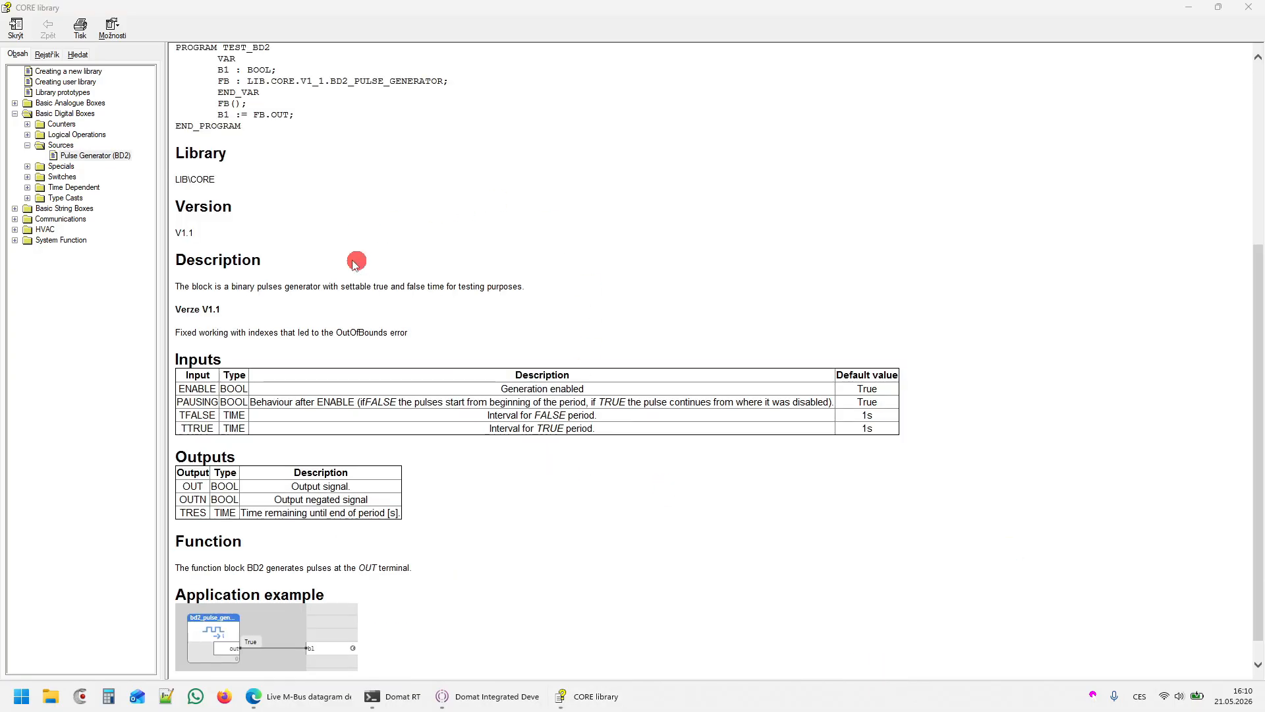
scroll(408, 331, "down", 1)
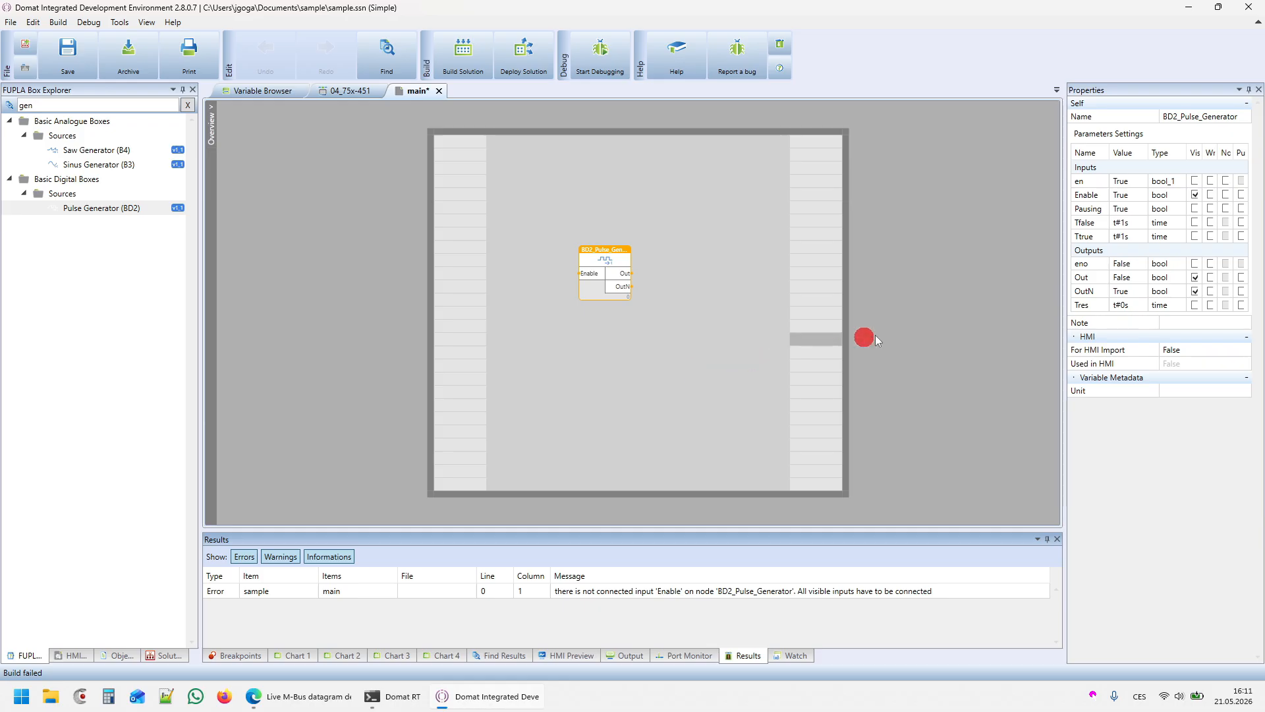
Hide the Enable input of the pulse generator block and build the solution.
left_click(1195, 195)
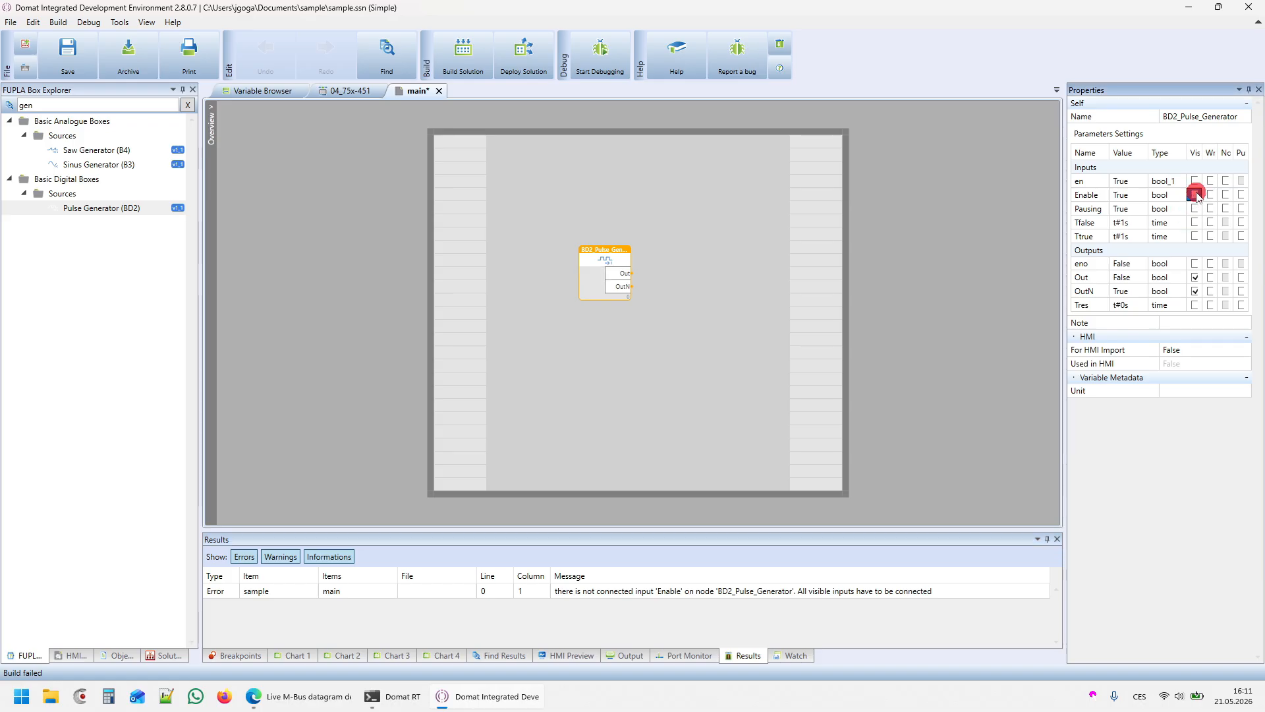
left_click(1227, 195)
left_click(464, 56)
left_click(737, 381)
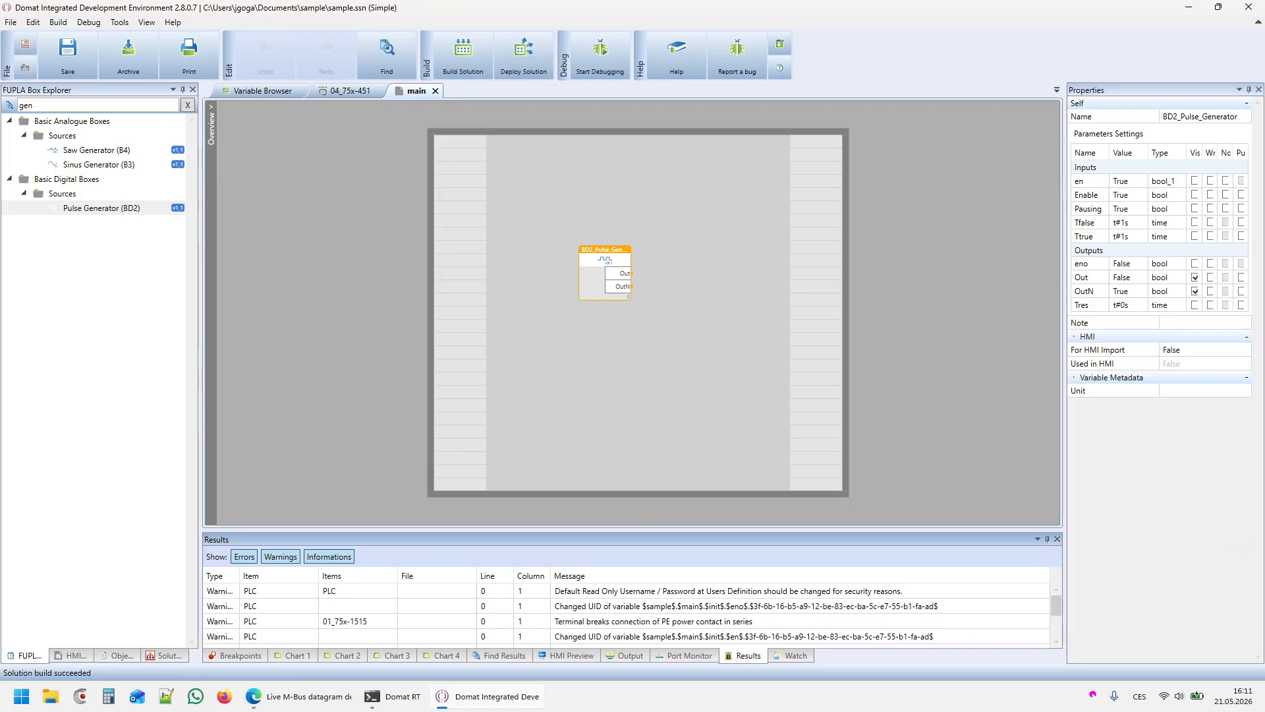
left_click(647, 362)
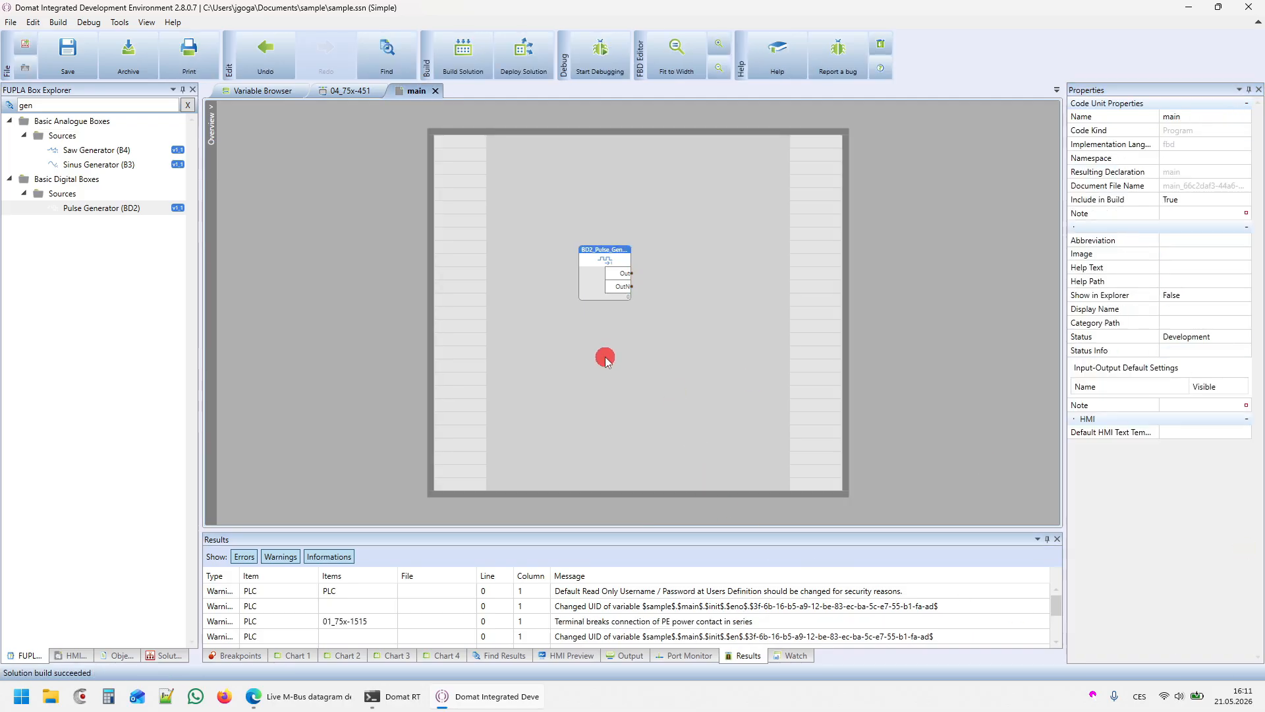
Insert the existing global variable 01_75x-1515_DO1 on the output side and wire the pulse generator's Out to it.
right_click(833, 247)
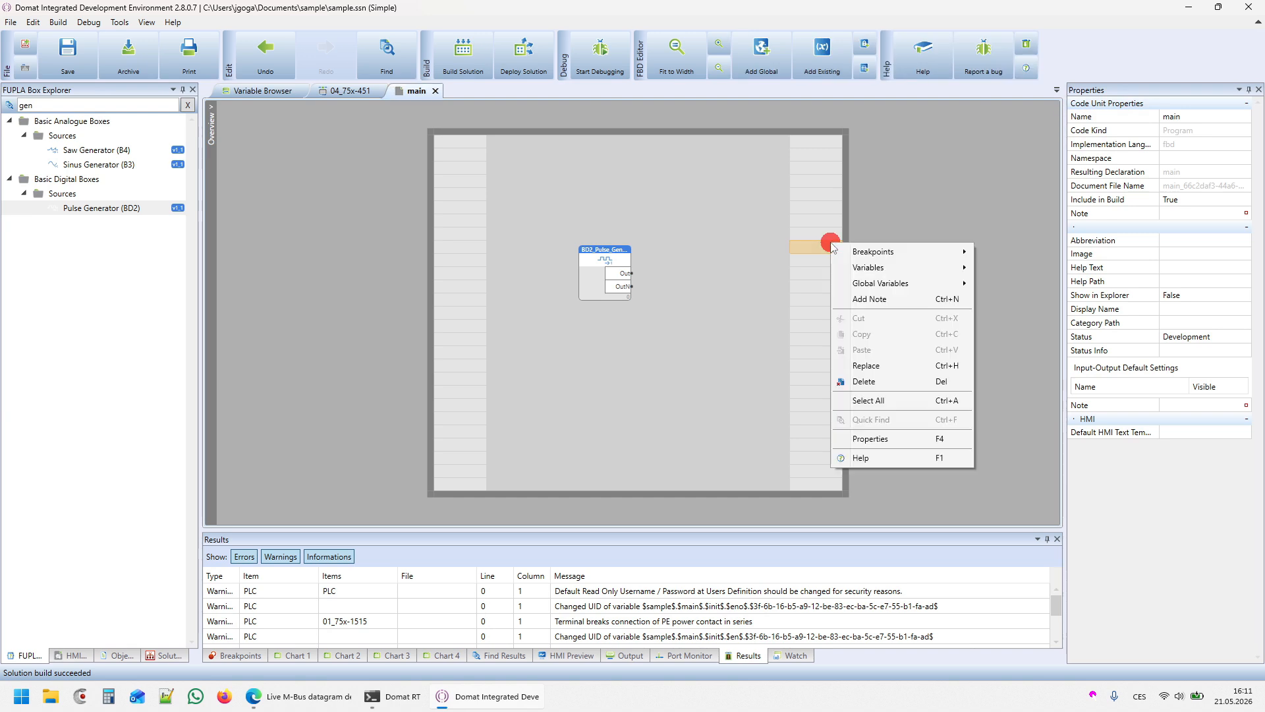
mouse_move(861, 290)
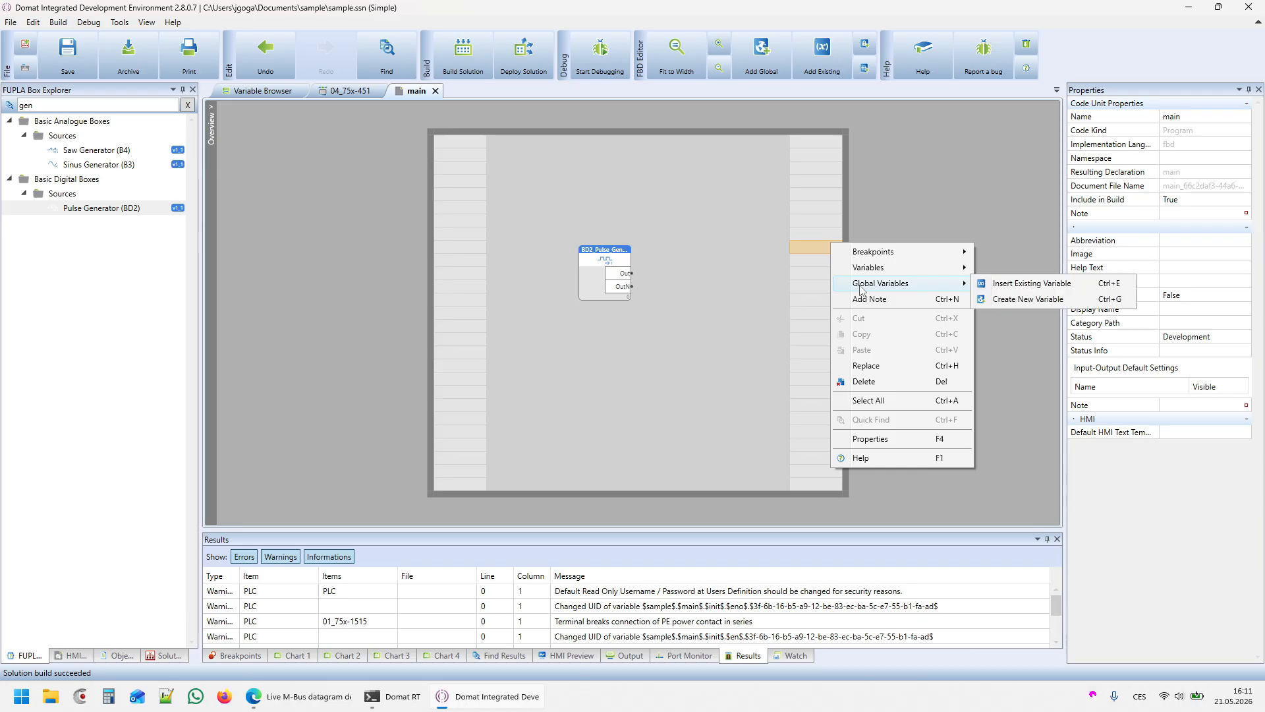
left_click(1007, 289)
left_click(480, 196)
type("do")
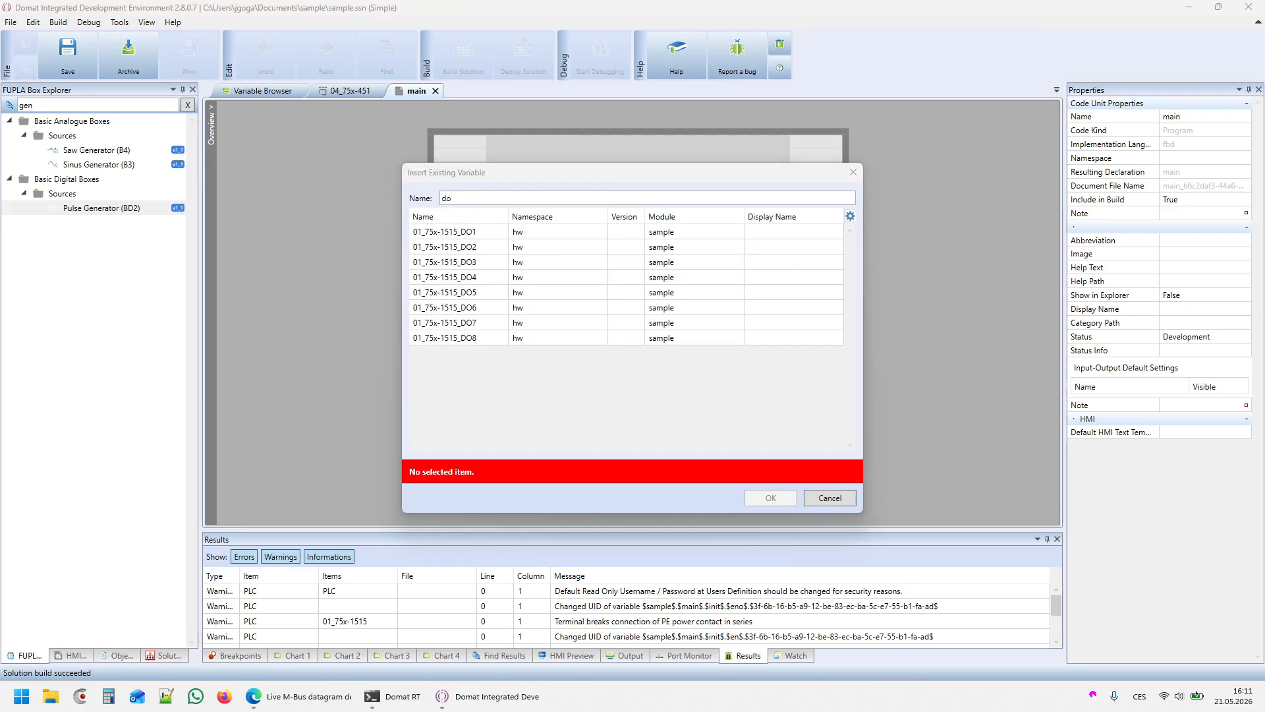
double_click(457, 232)
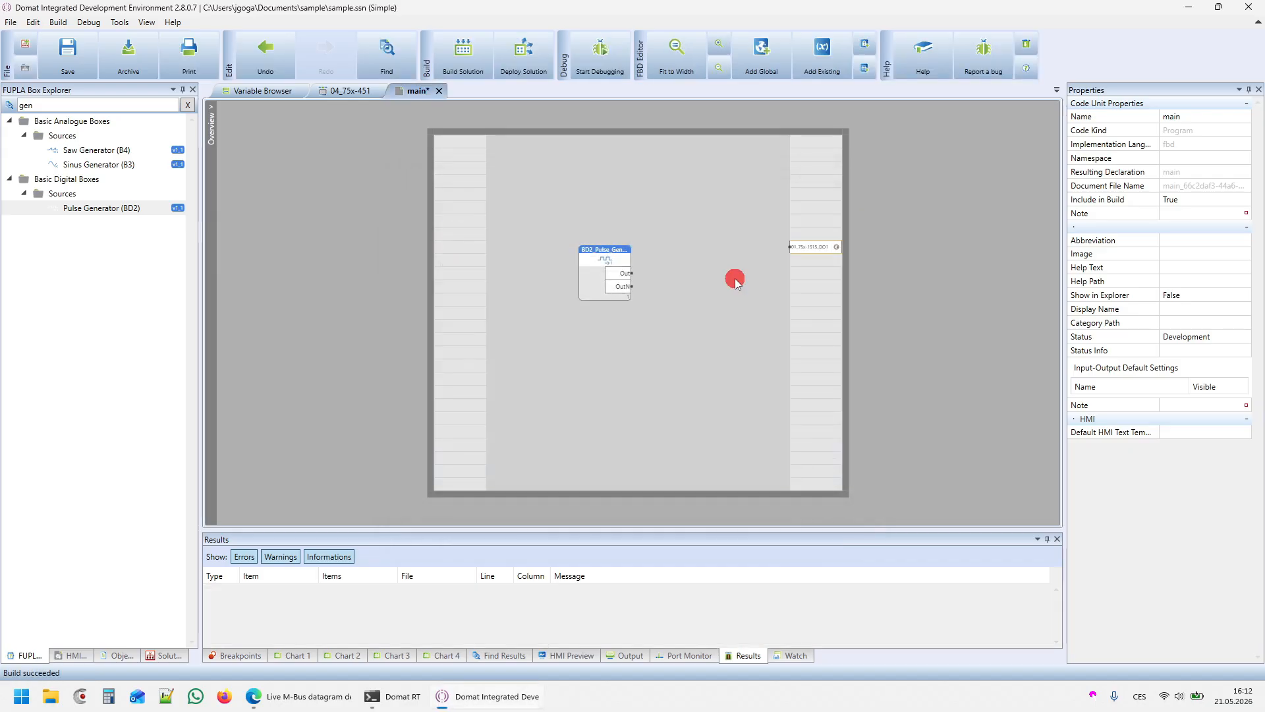
left_click(682, 269)
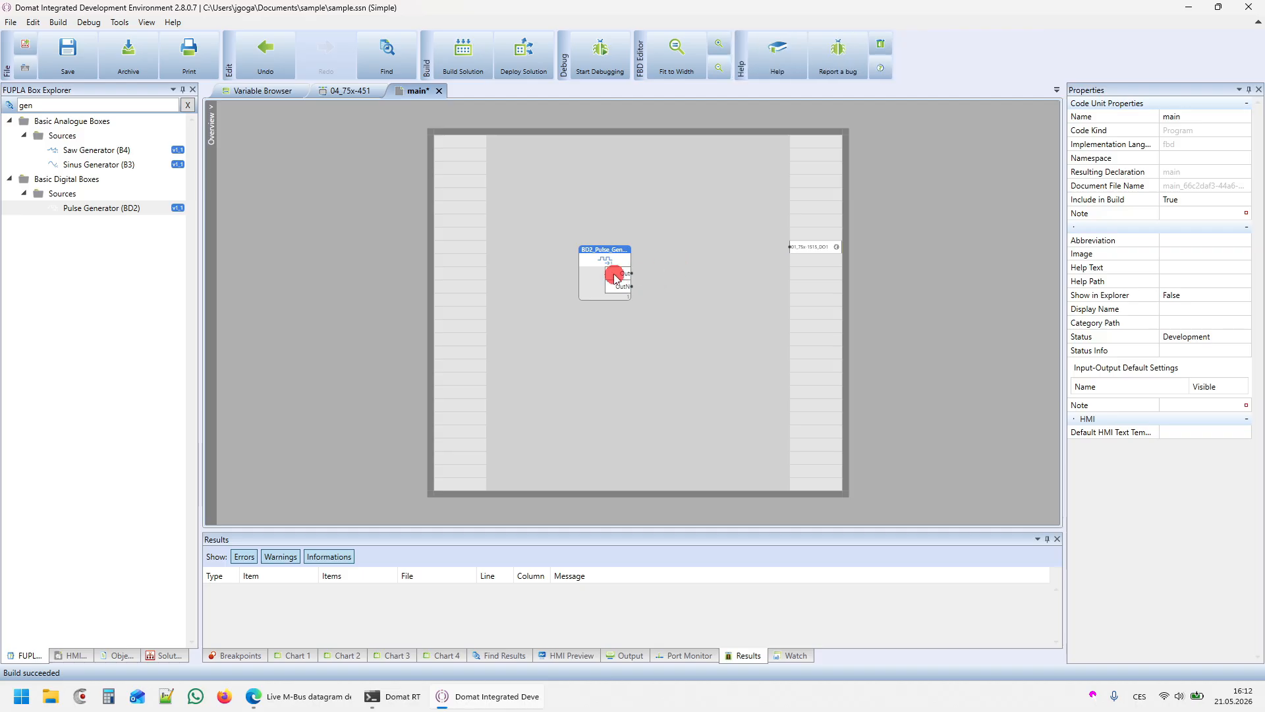
left_click(677, 56)
left_click_drag(619, 215, 912, 167)
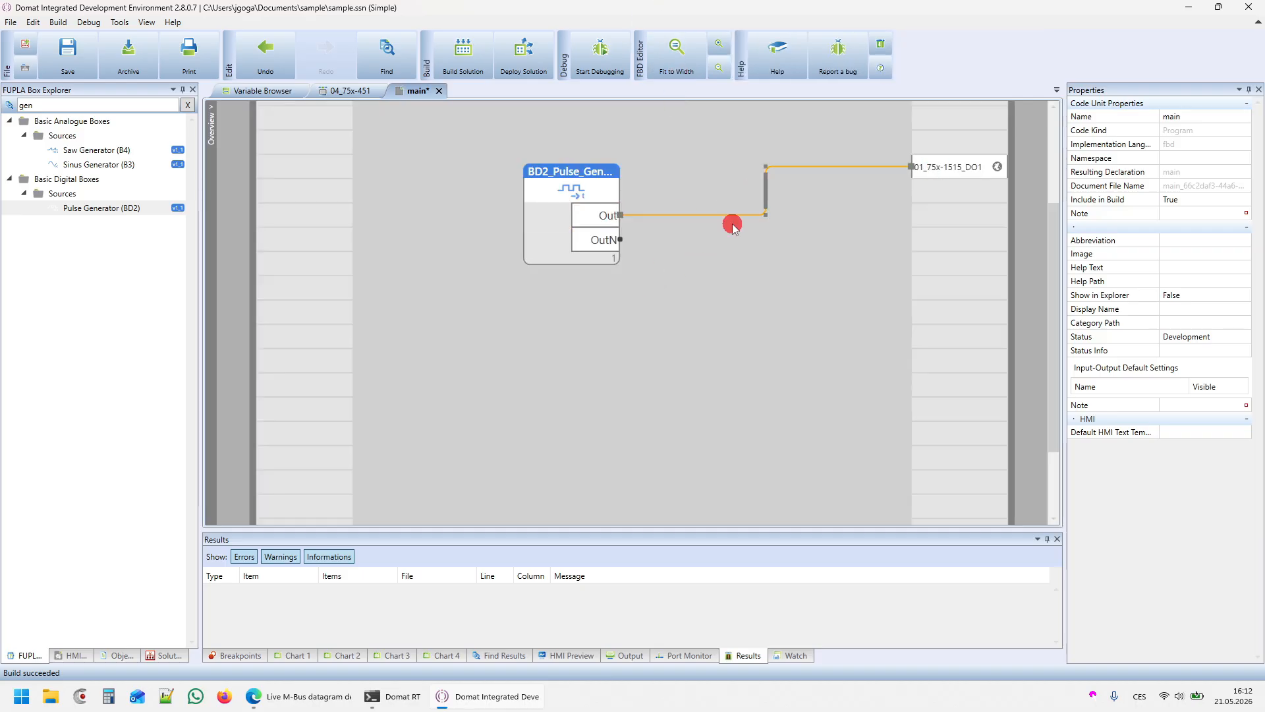
Insert the existing global variable 01_75x-1515_DO2 below DO1 and wire the pulse generator's OutN to it.
right_click(927, 228)
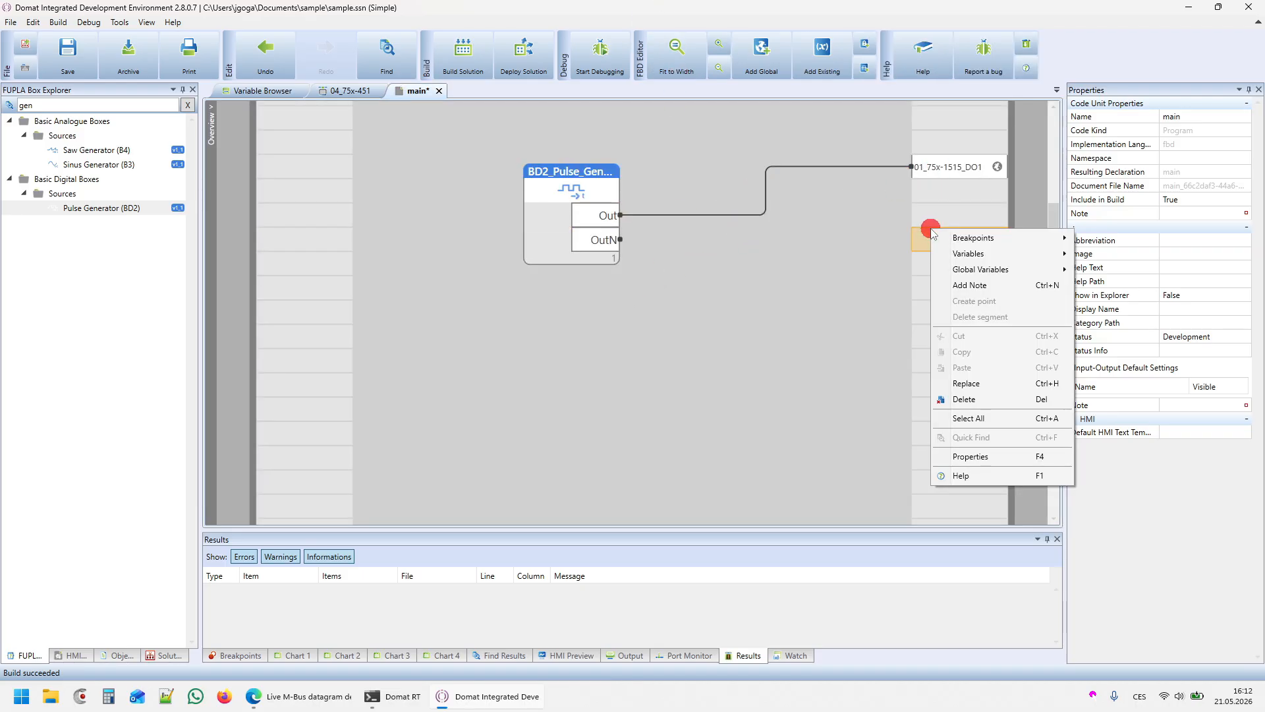
mouse_move(978, 270)
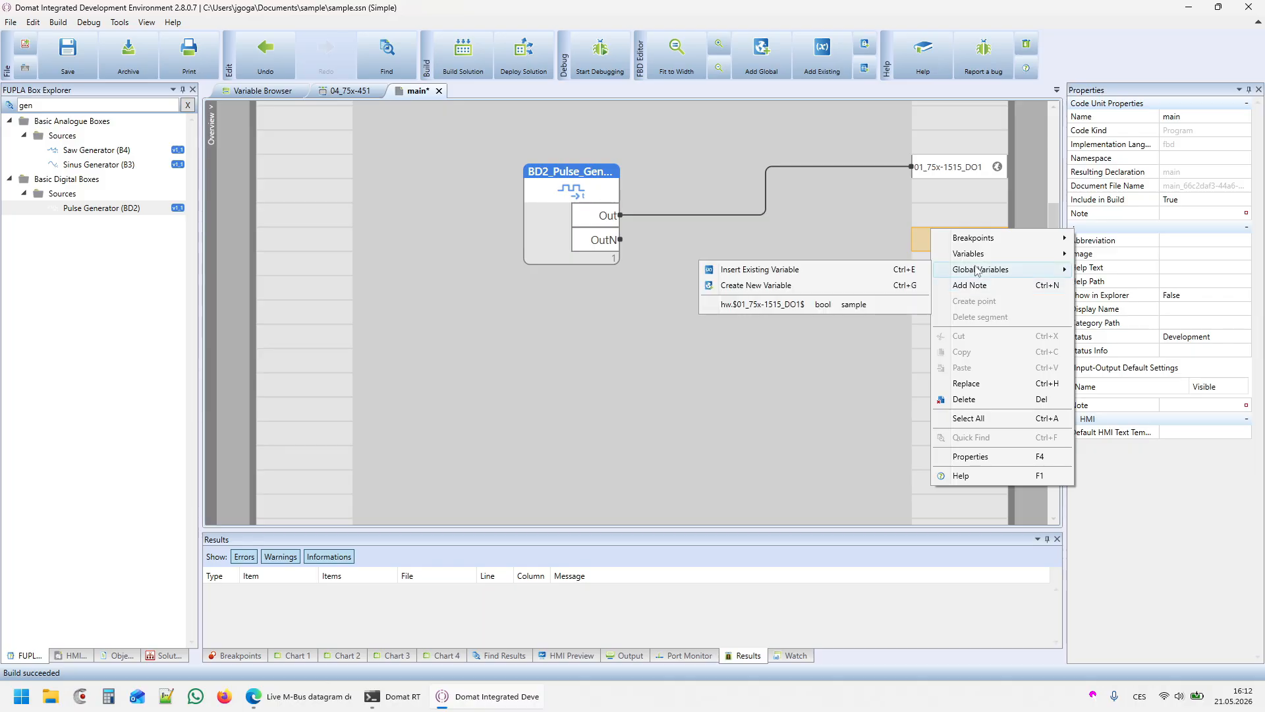
left_click(825, 275)
double_click(468, 247)
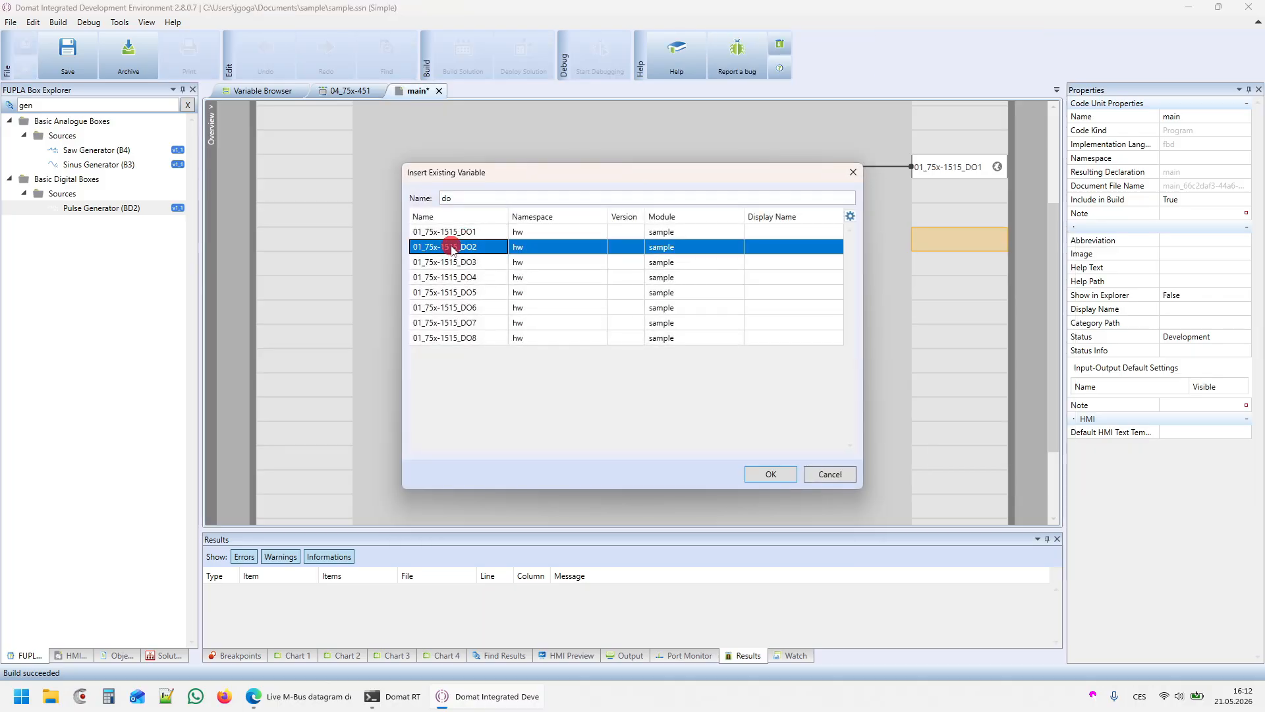
left_click_drag(621, 239, 913, 239)
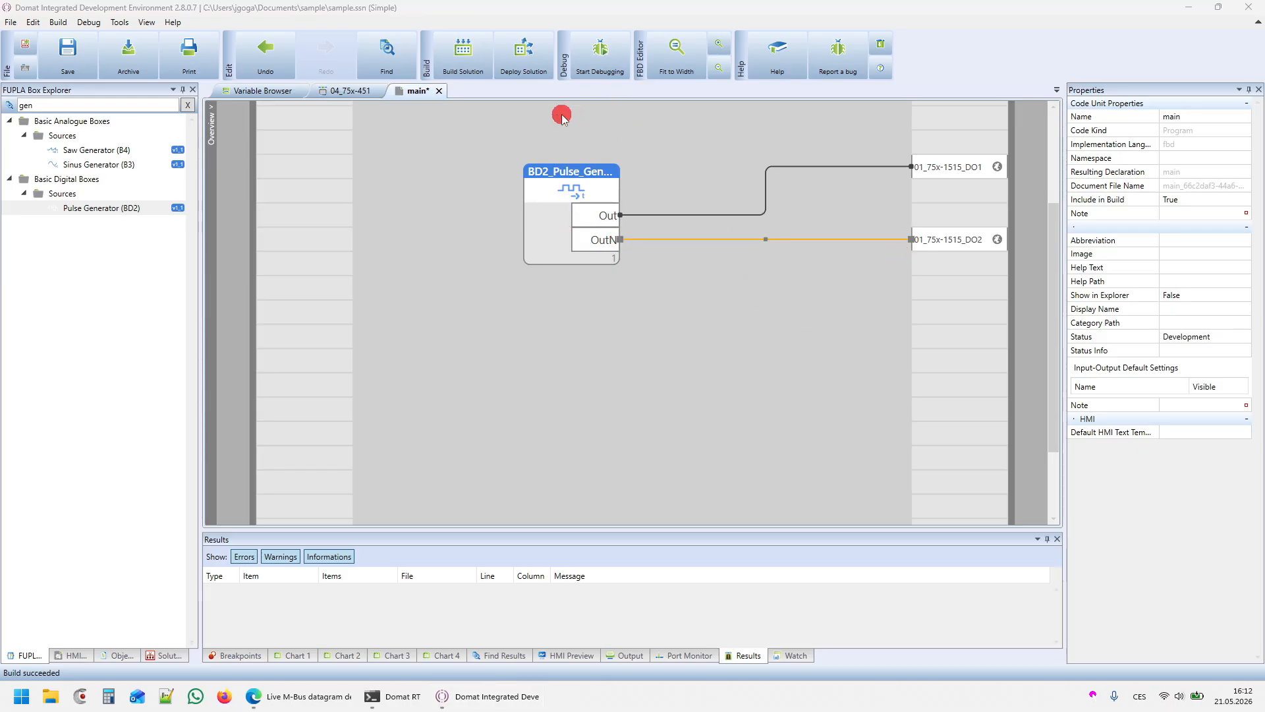
Deploy the solution to the PLC and check the pulse generator's live outputs in a brief debugging session.
left_click(526, 66)
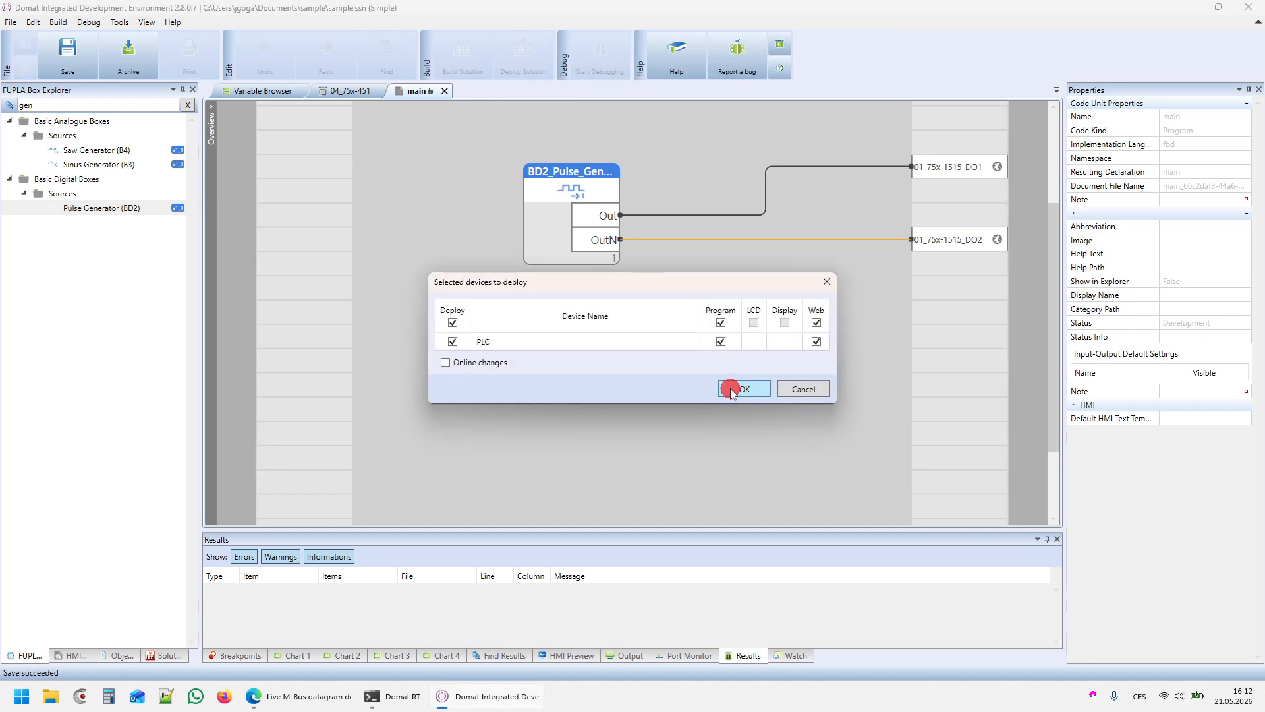
left_click(737, 391)
left_click(721, 427)
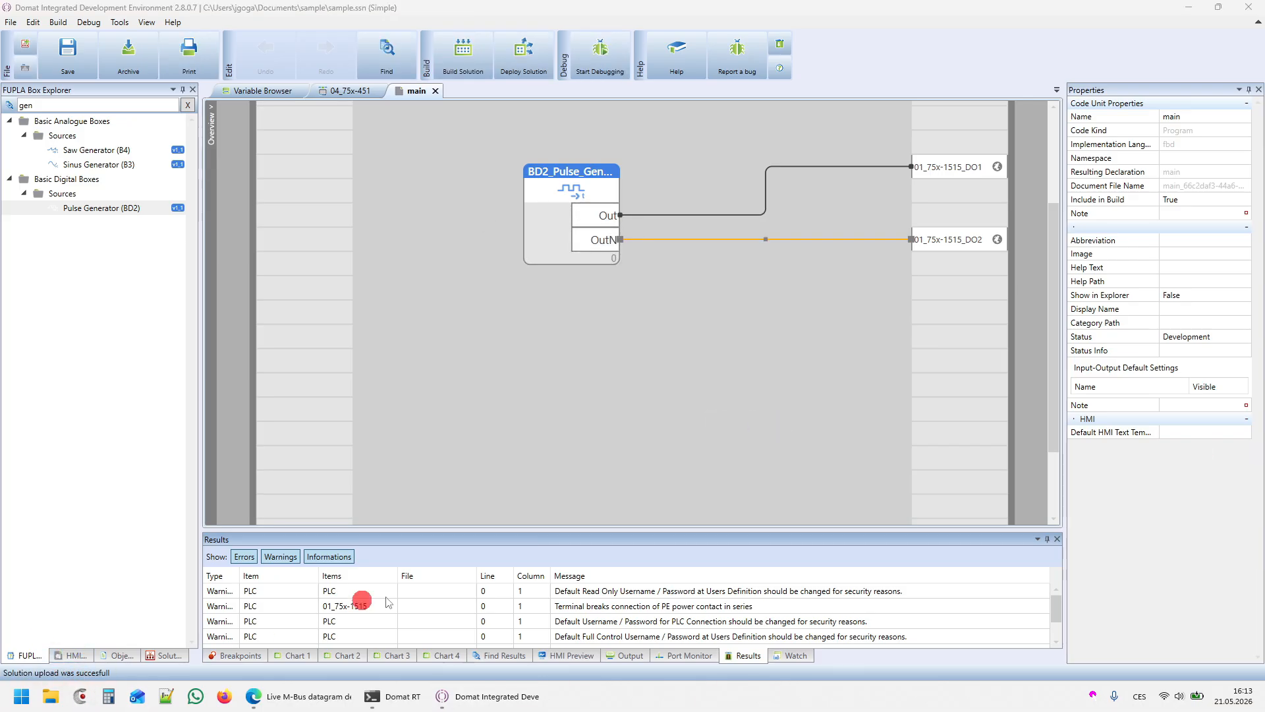
left_click(625, 58)
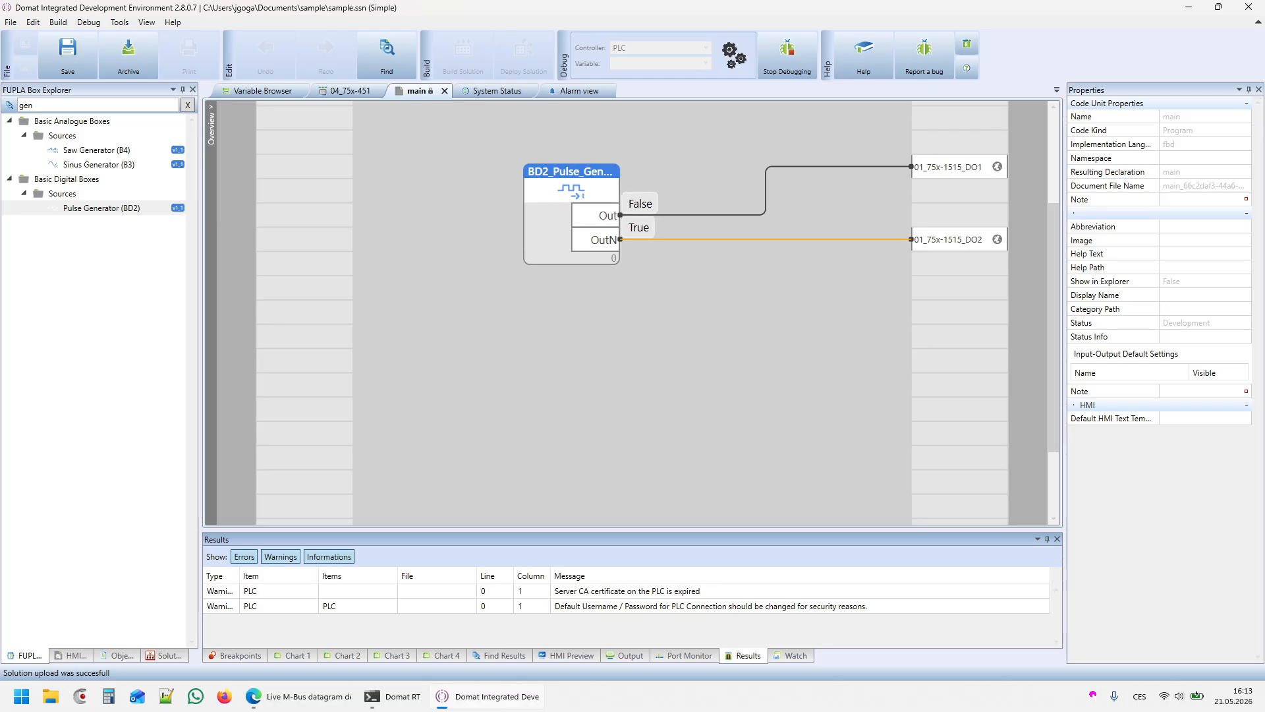
left_click(783, 68)
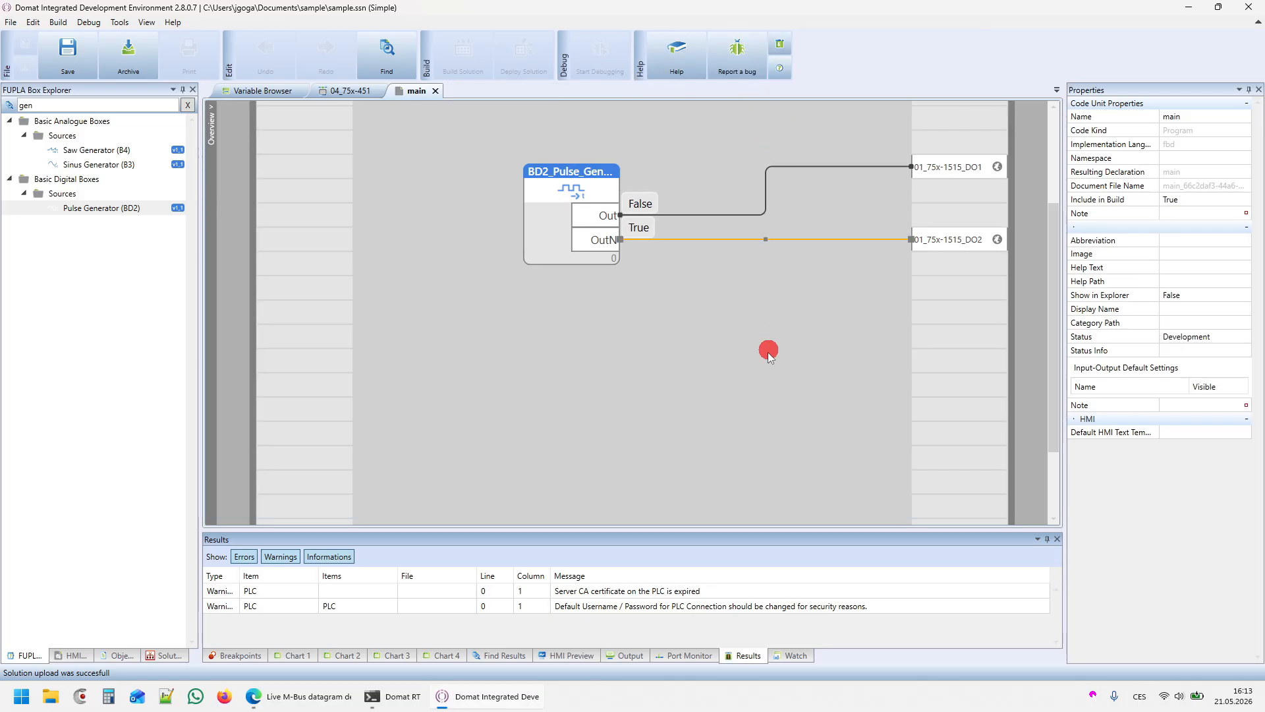
Insert the existing global variable 04_75x-451_temperature on the input side of the main diagram.
right_click(325, 325)
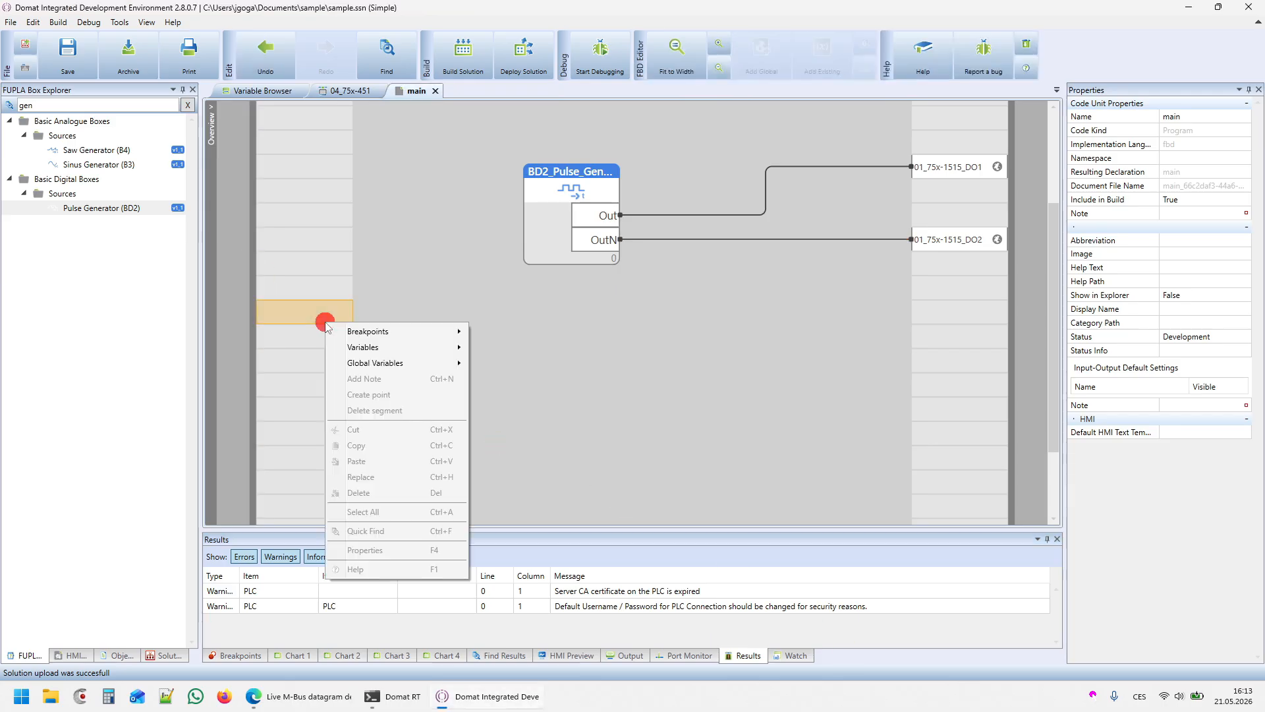
mouse_move(433, 365)
left_click(515, 363)
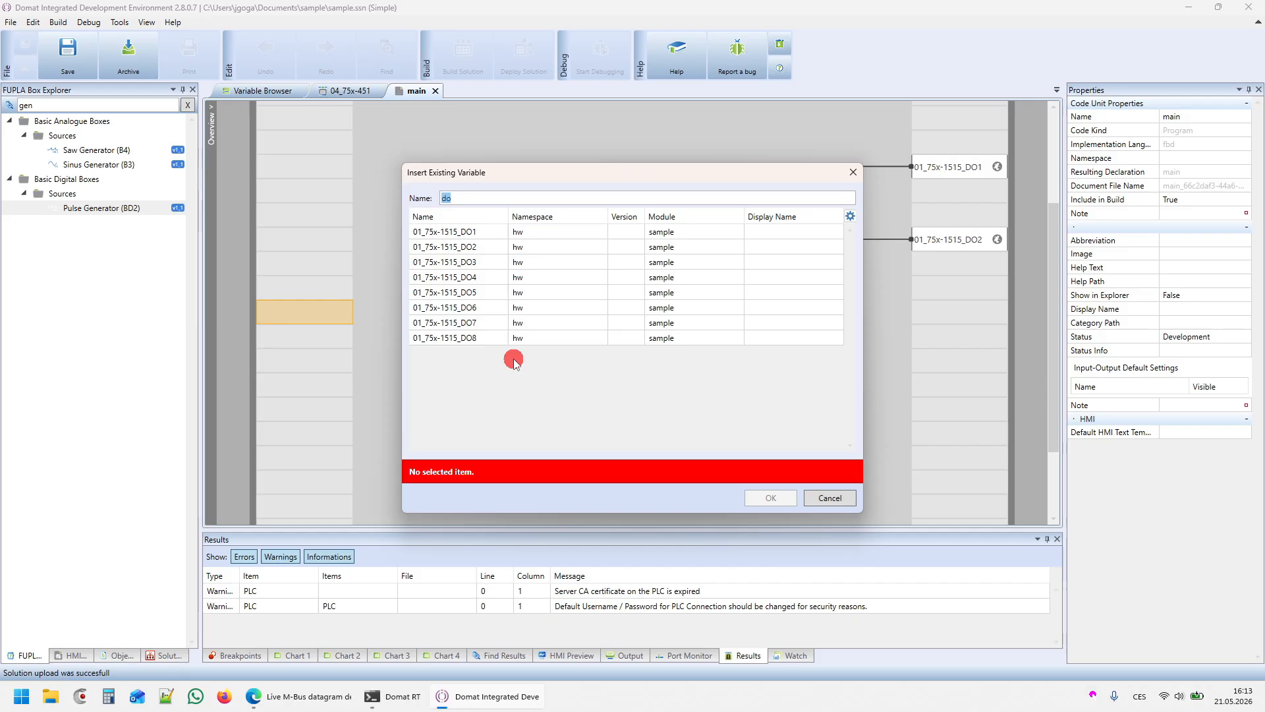
type("te")
double_click(474, 356)
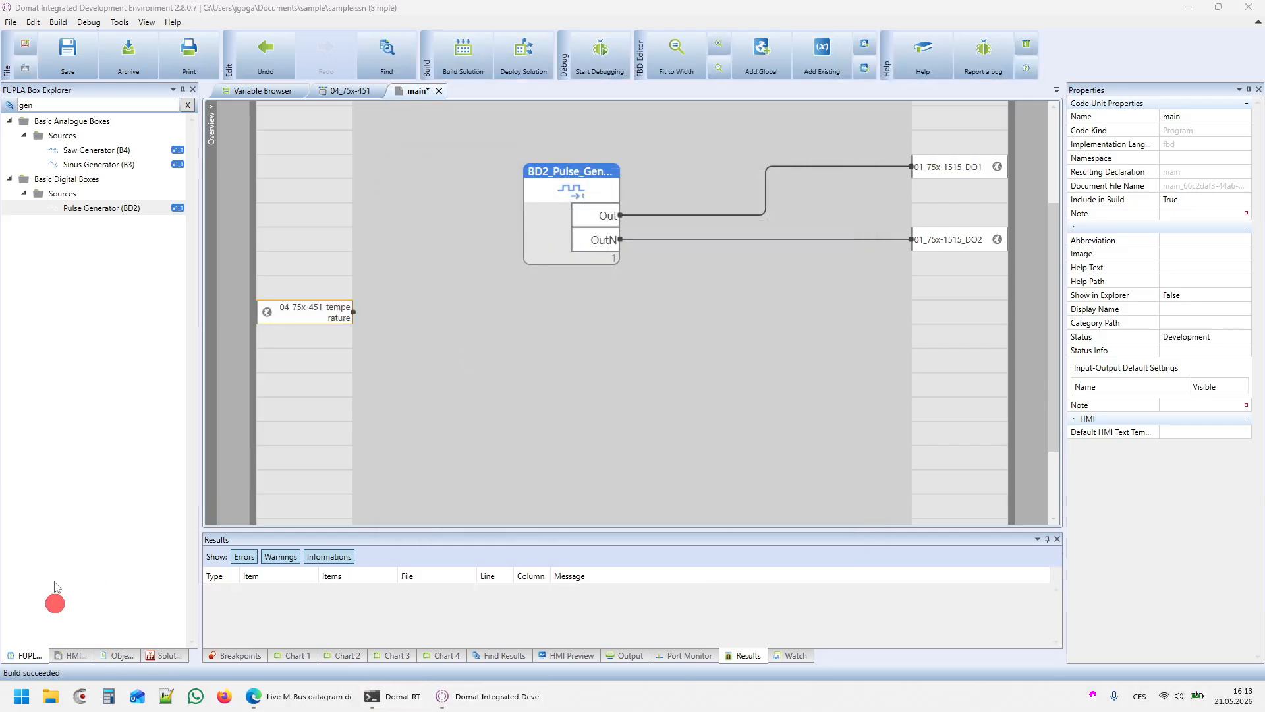
Place a gt comparison block below the pulse generator and wire the temperature variable to its in1 input.
left_click(50, 105)
left_click_drag(43, 137, 425, 337)
type("gt")
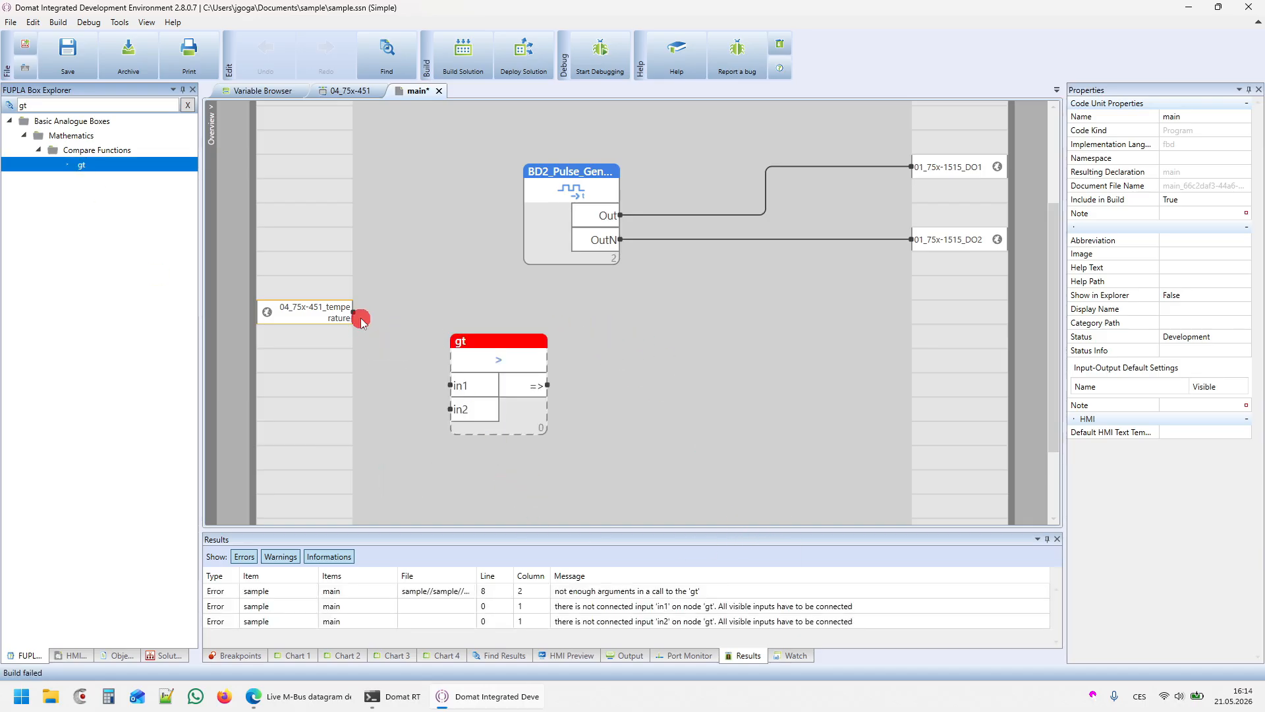
left_click_drag(355, 315, 451, 386)
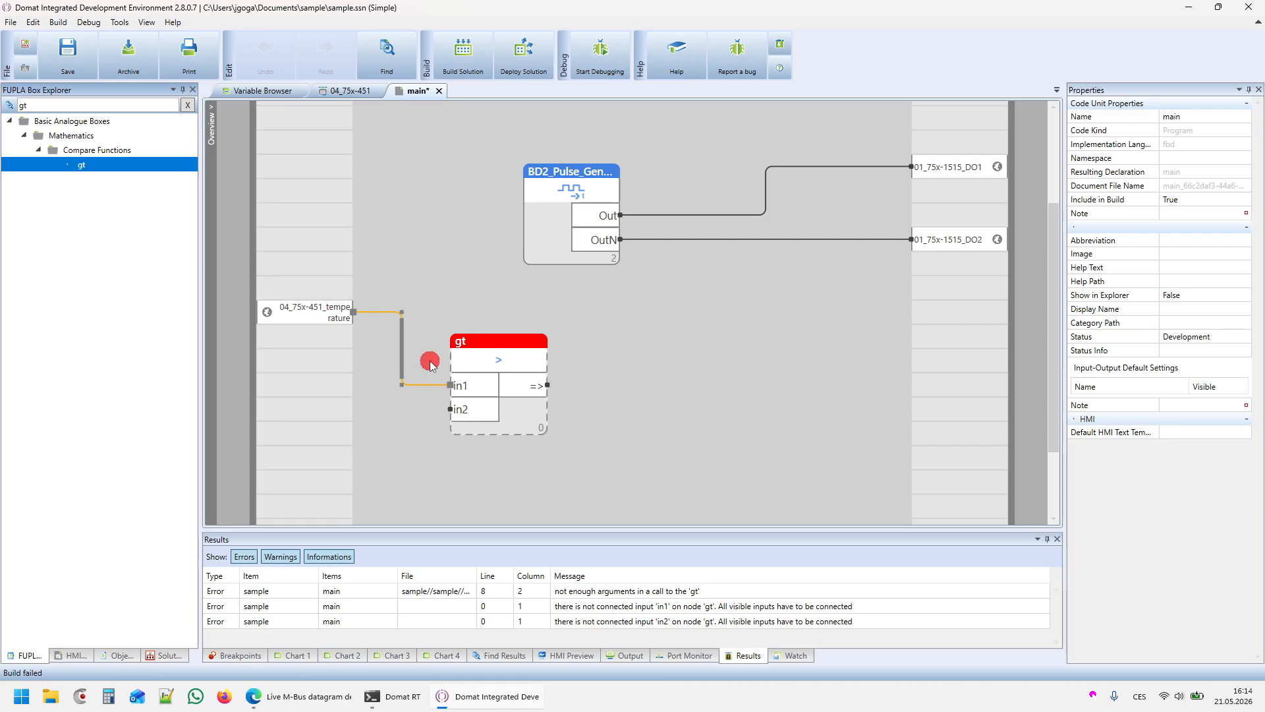
Hide the in2 input of the gt block and set its value to 27.
left_click(468, 410)
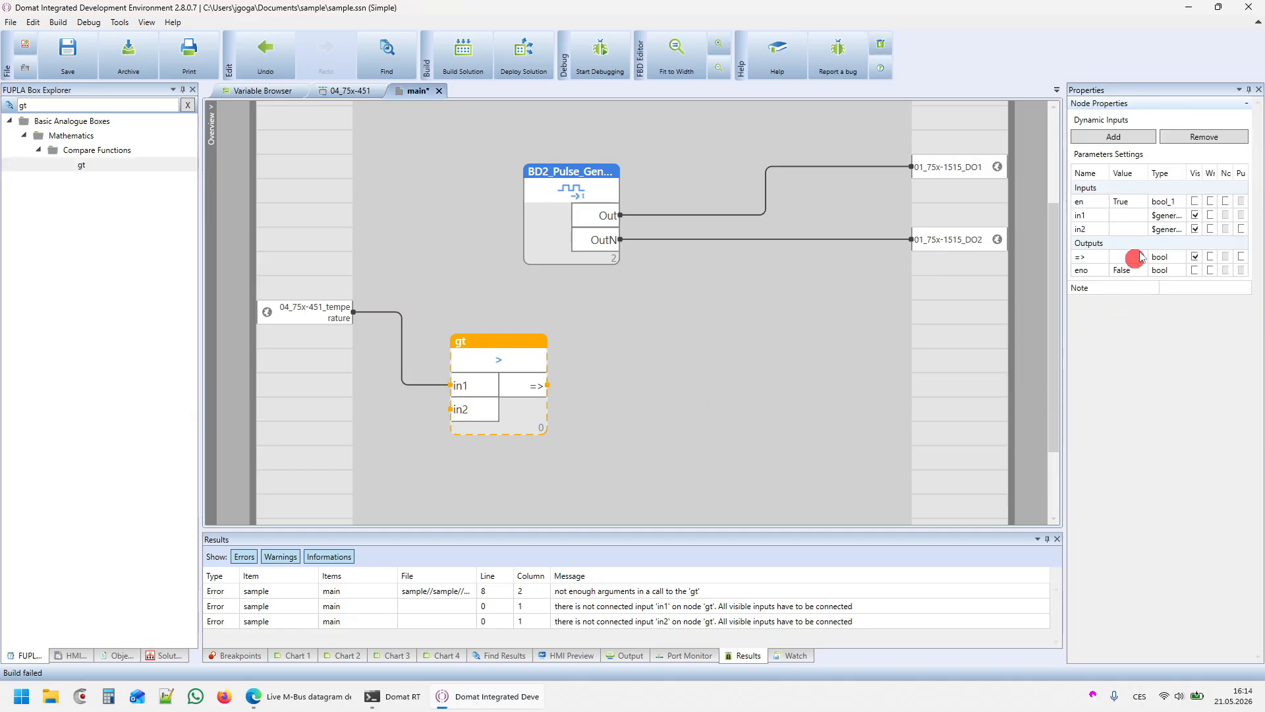
left_click(1196, 229)
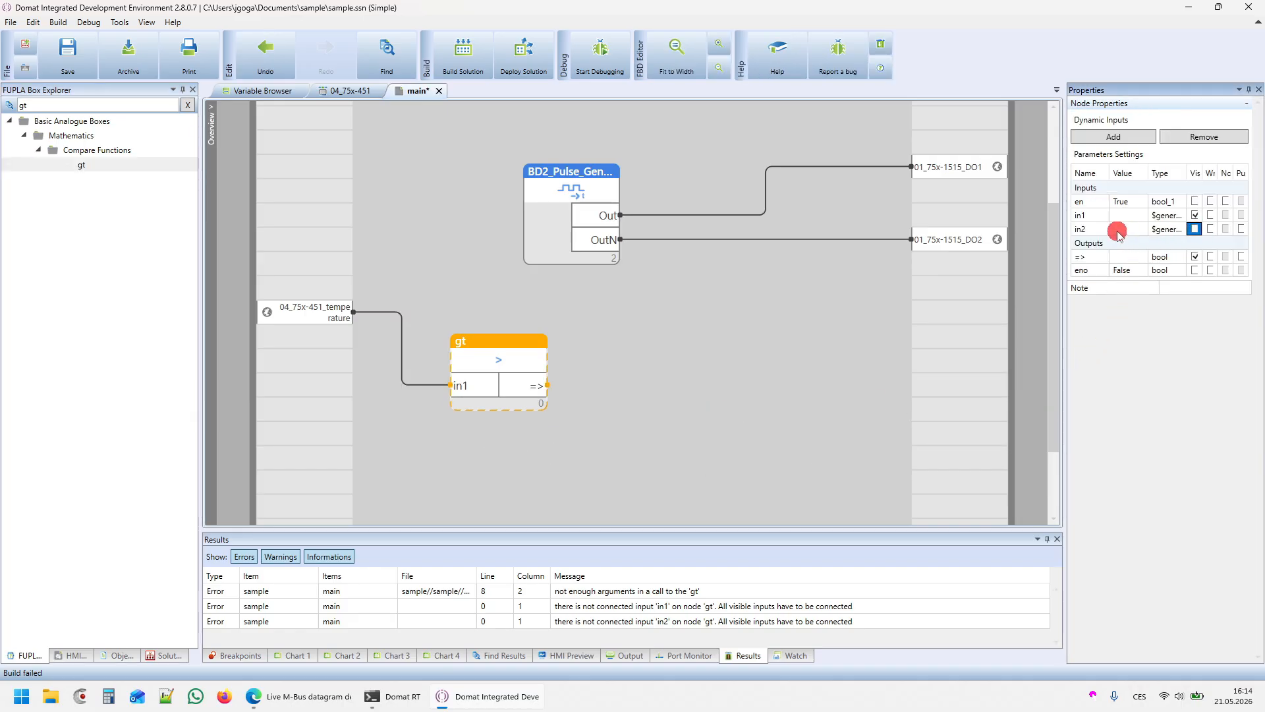
type("27")
key("Return")
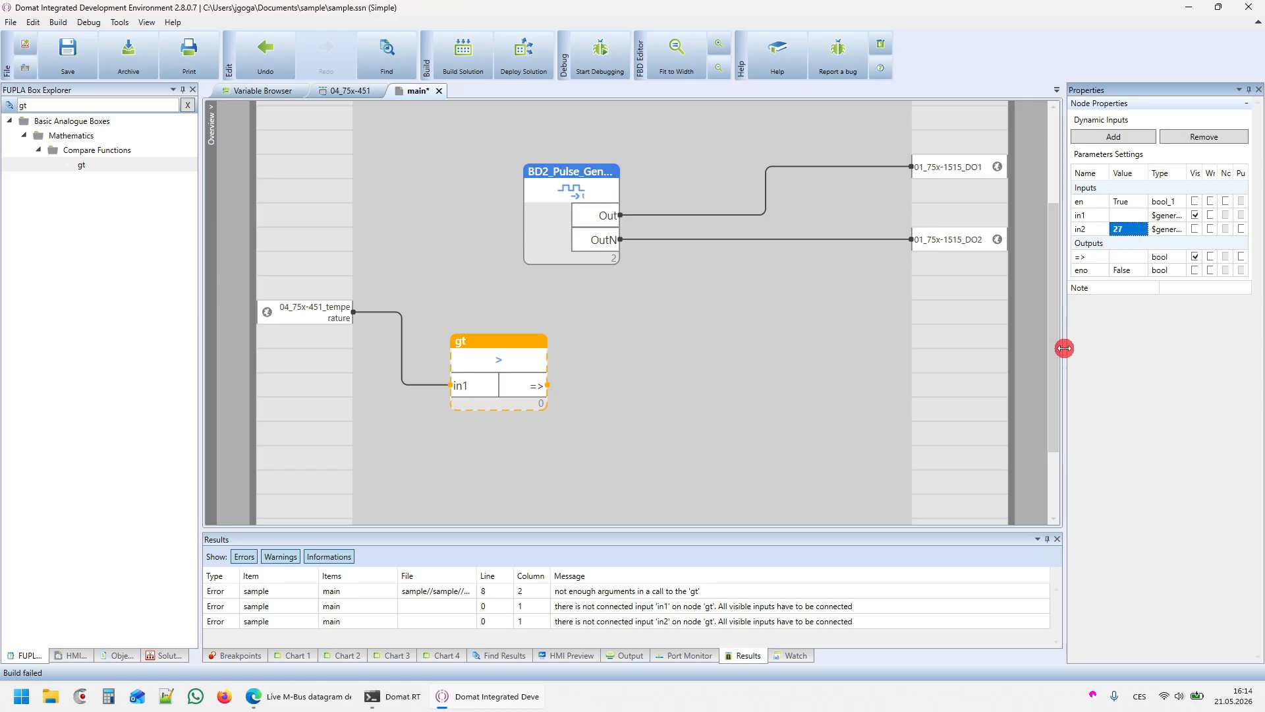
Insert the existing global variable 01_75x-1515_DO3 on the output side and wire the gt block's output to it.
left_click(921, 362)
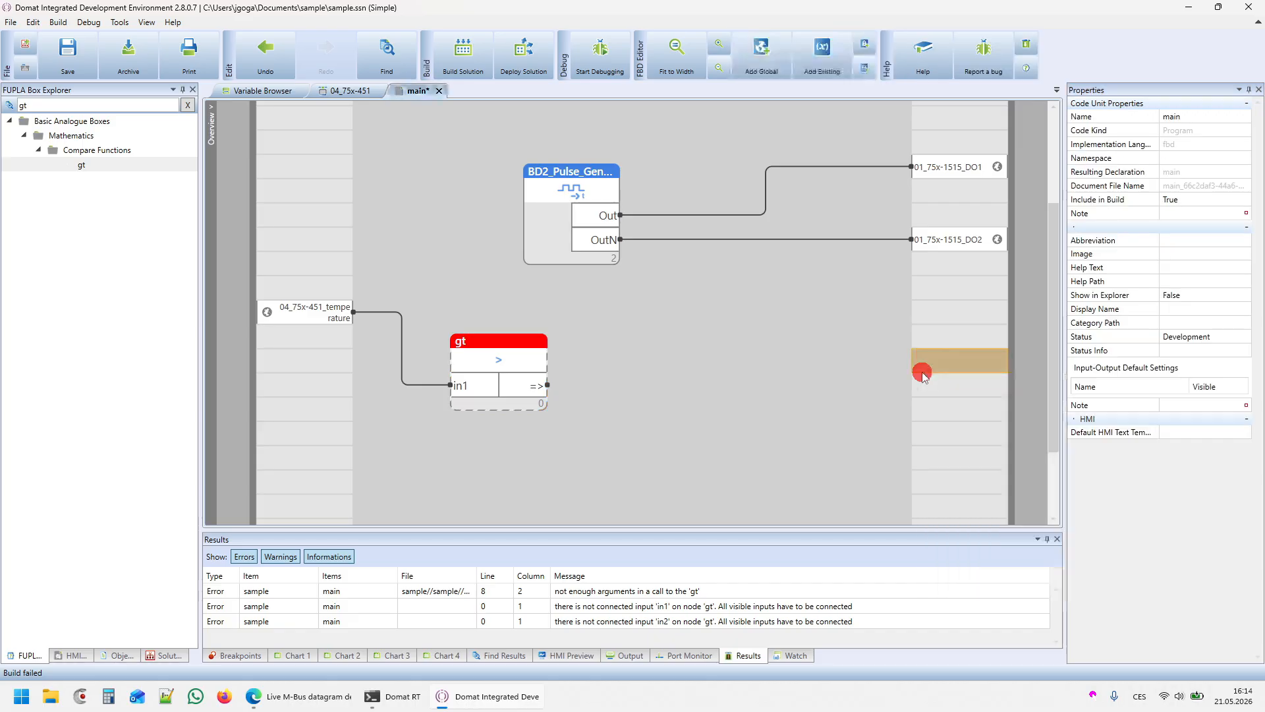
right_click(921, 362)
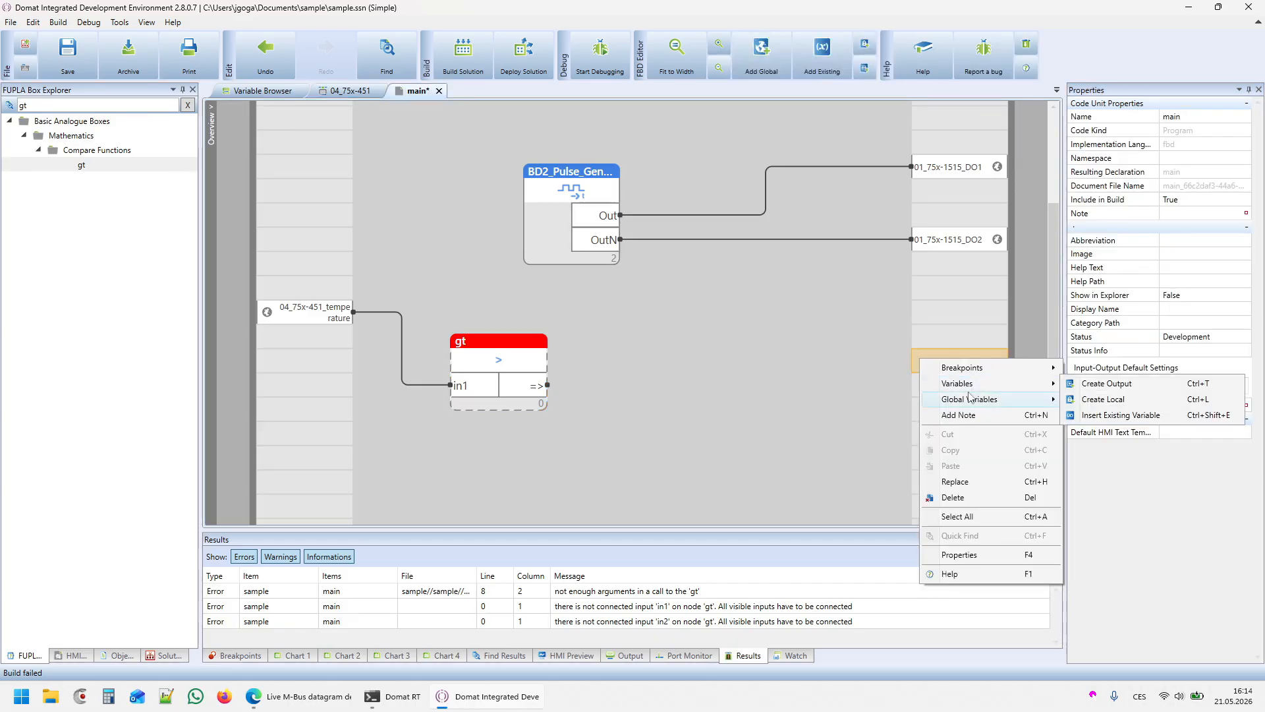
mouse_move(967, 401)
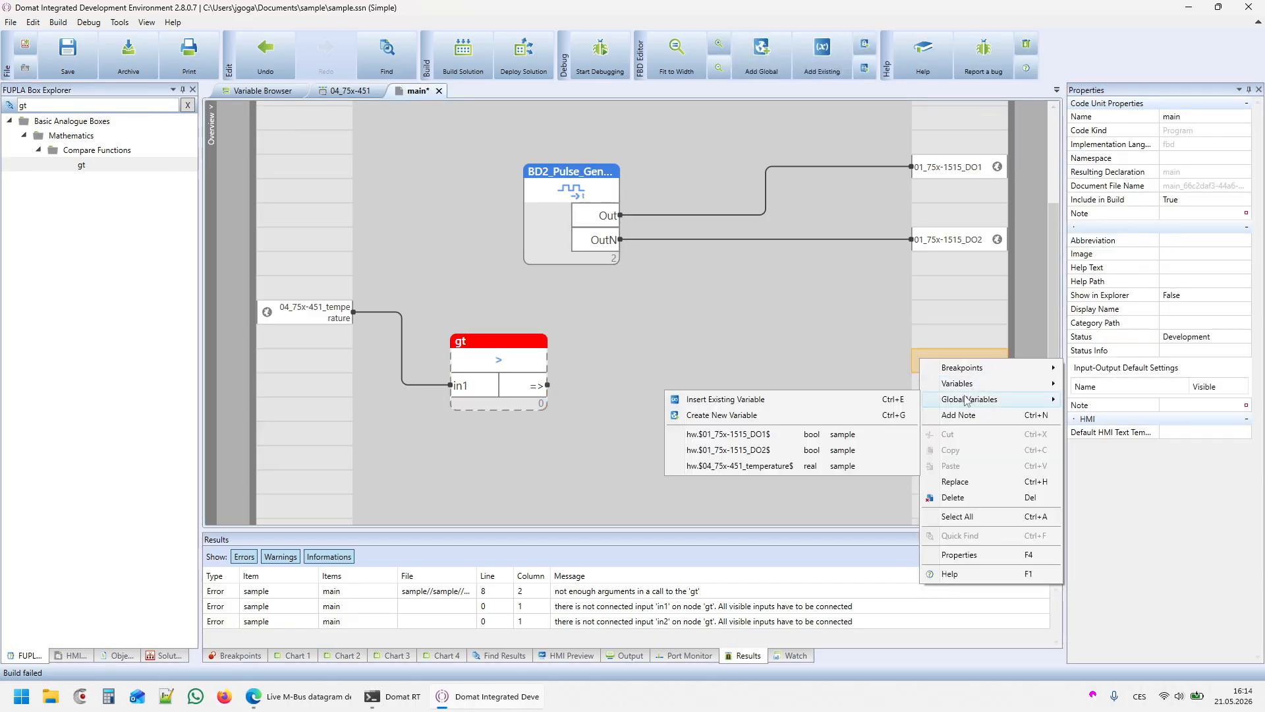
left_click(773, 400)
double_click(450, 202)
type("do3")
double_click(451, 232)
left_click_drag(542, 385, 913, 361)
Tidy the diagram by aligning gt, temperature and DO3 in a straight line and moving DO1 and the pulse generator next to DO2.
left_click_drag(518, 360, 591, 336)
left_click_drag(308, 312, 308, 362)
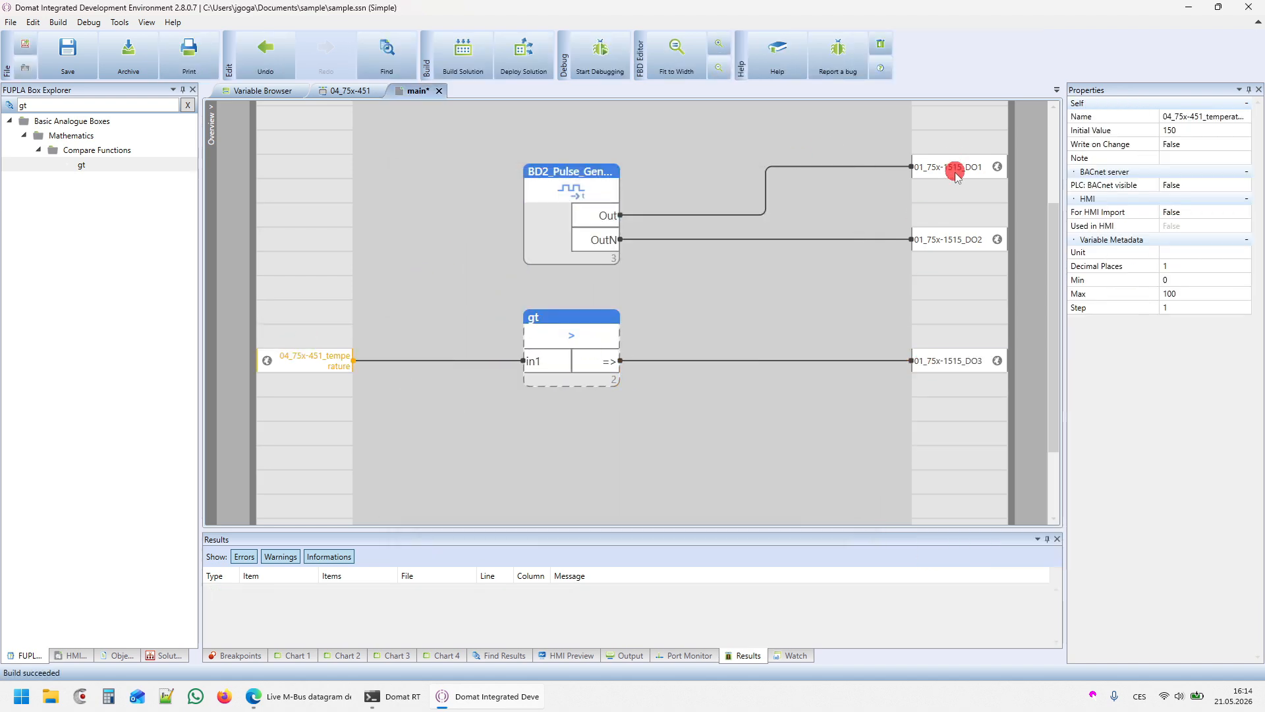
left_click_drag(955, 175, 956, 223)
left_click_drag(553, 246, 819, 246)
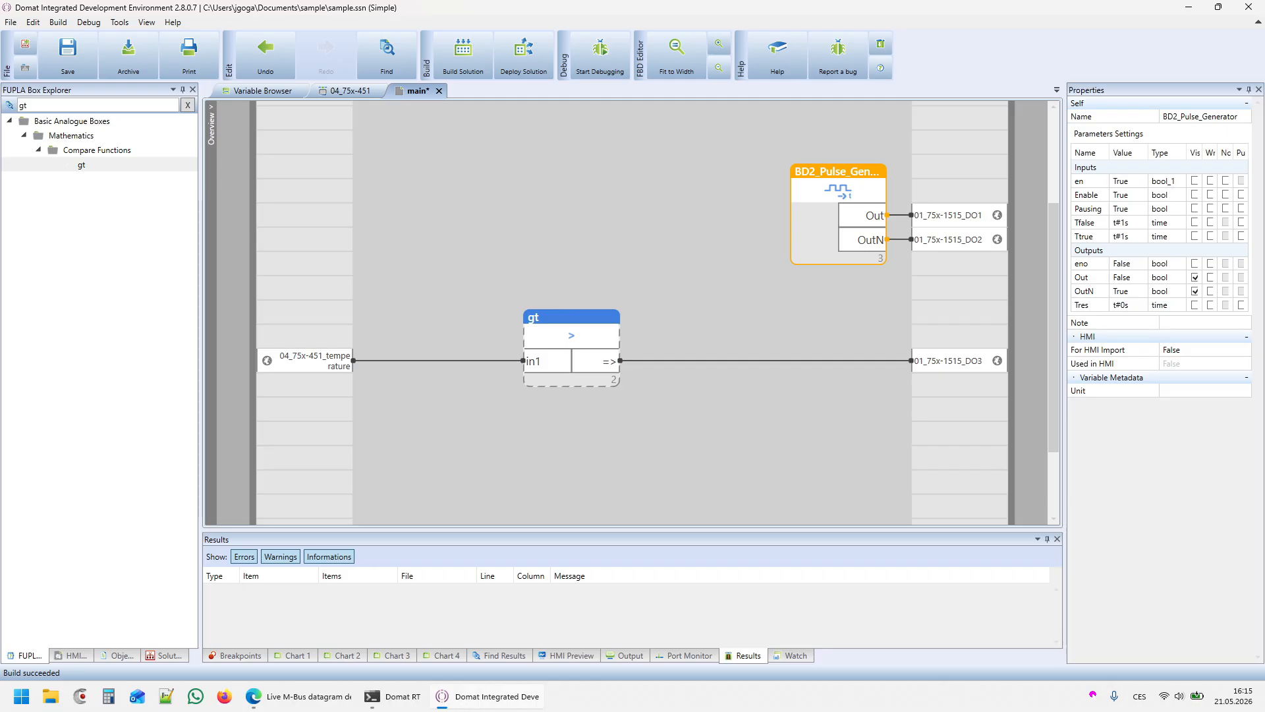
Deploy the updated program to the PLC and start debugging to monitor the live values.
left_click(524, 56)
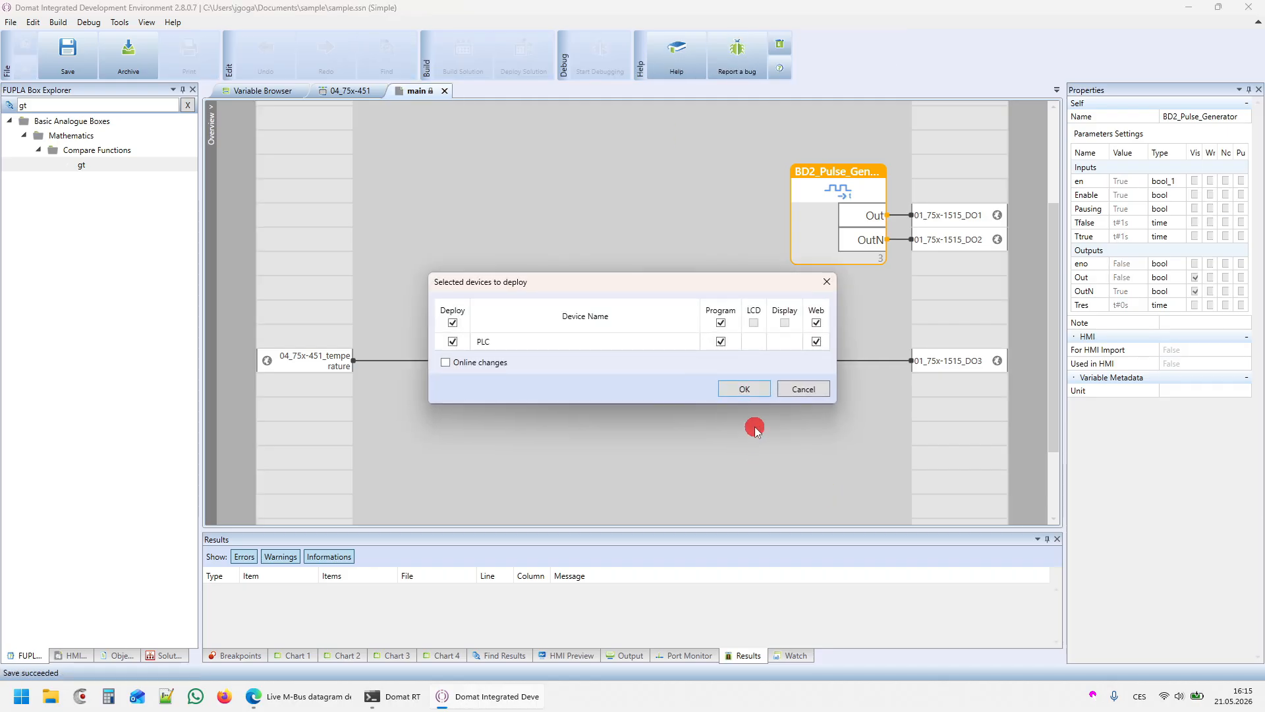
left_click(747, 389)
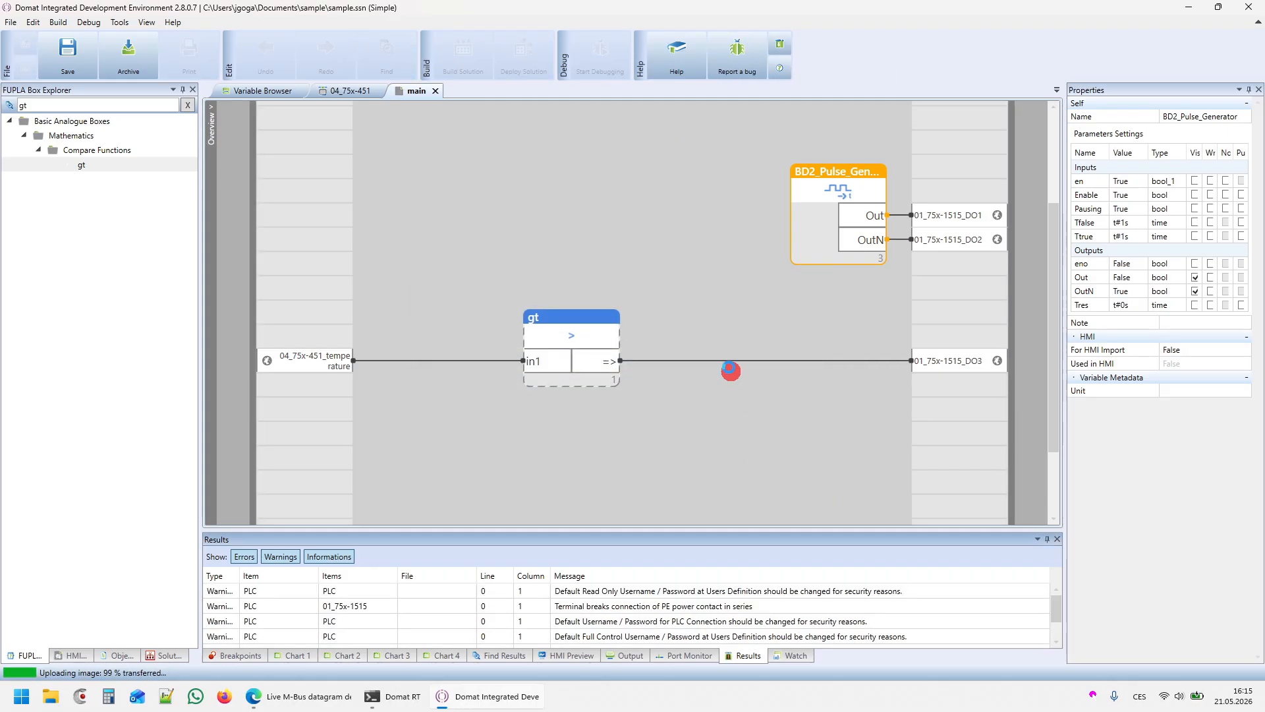
left_click(727, 421)
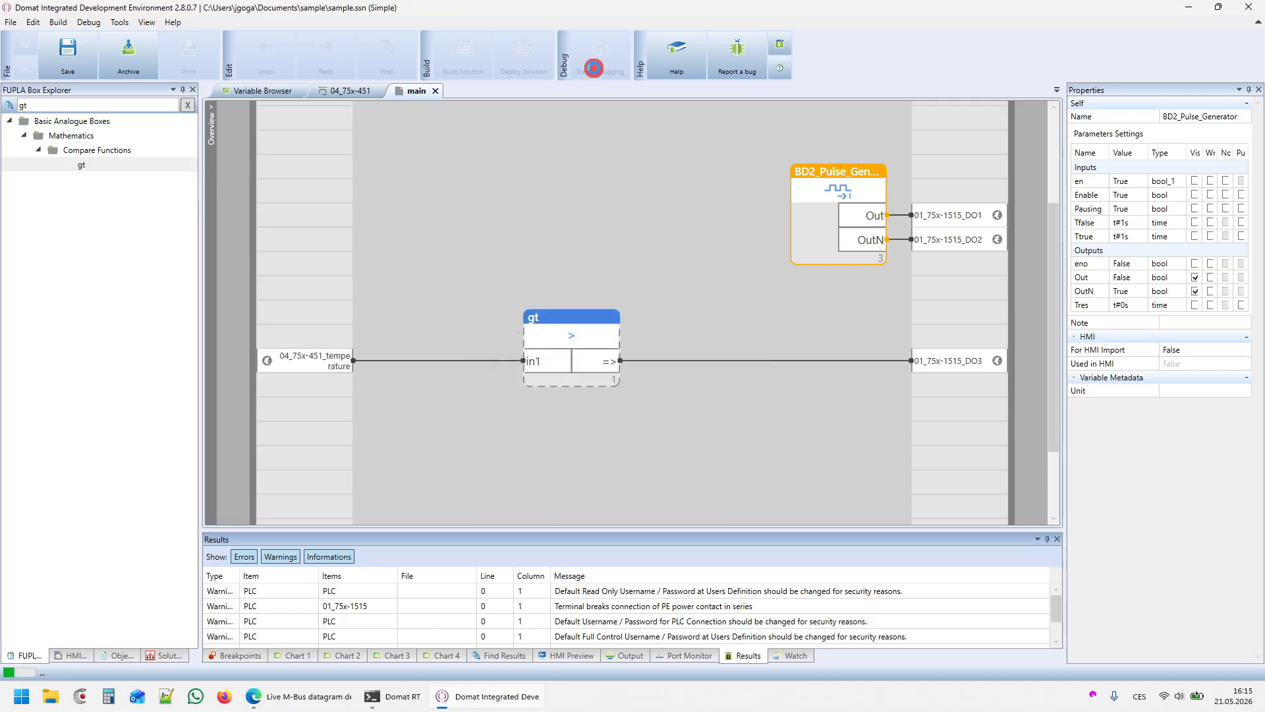
left_click(594, 68)
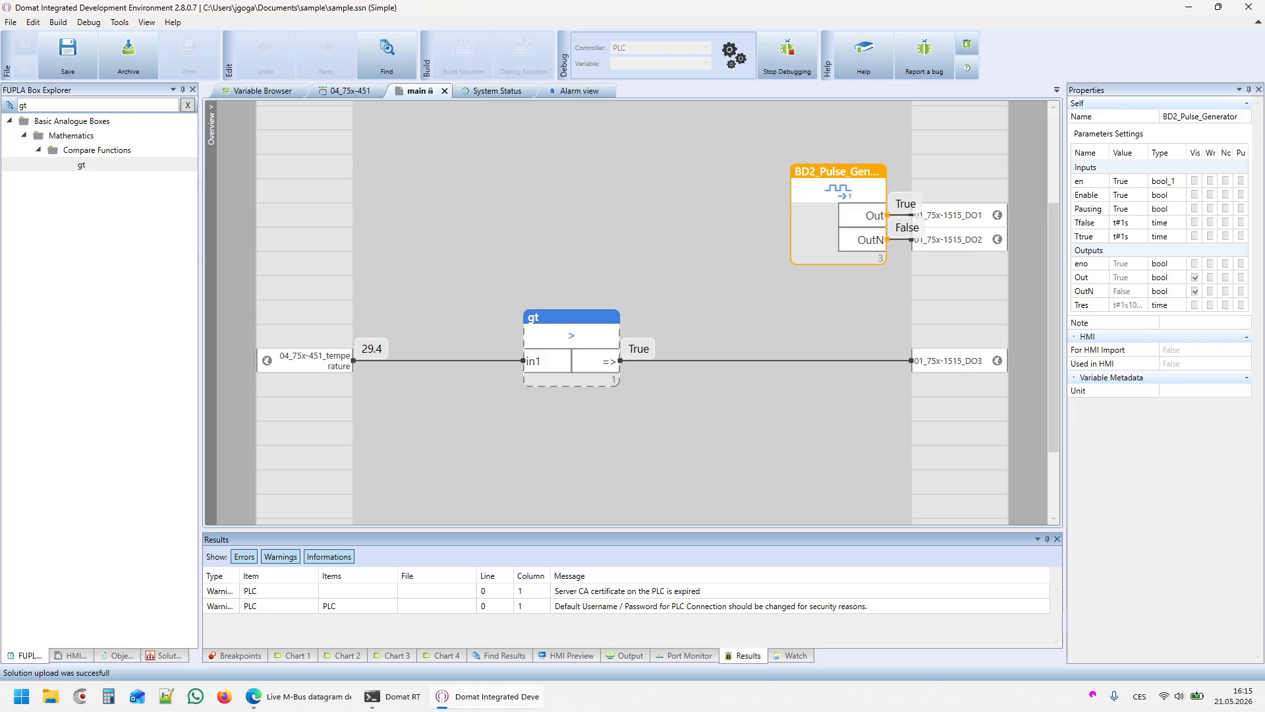
Switch the 04_75x-451_temperature variable to manual mode and force its value to 25.
right_click(317, 358)
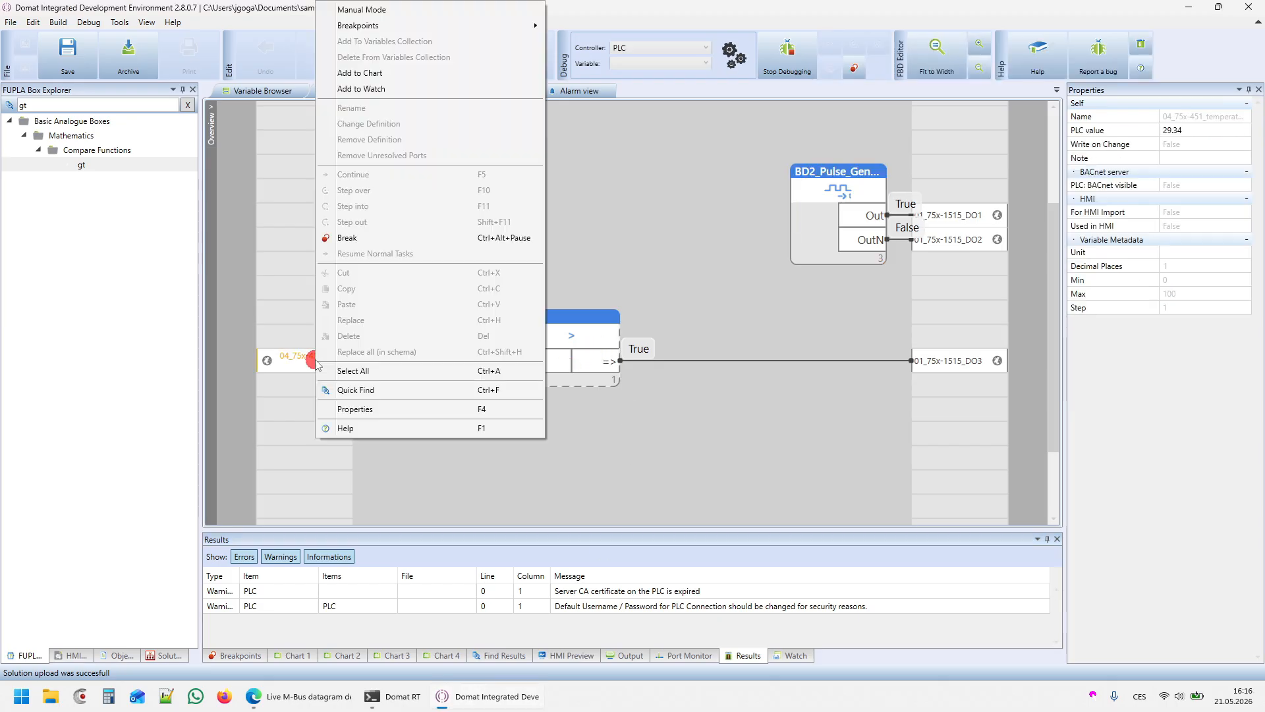
left_click(359, 10)
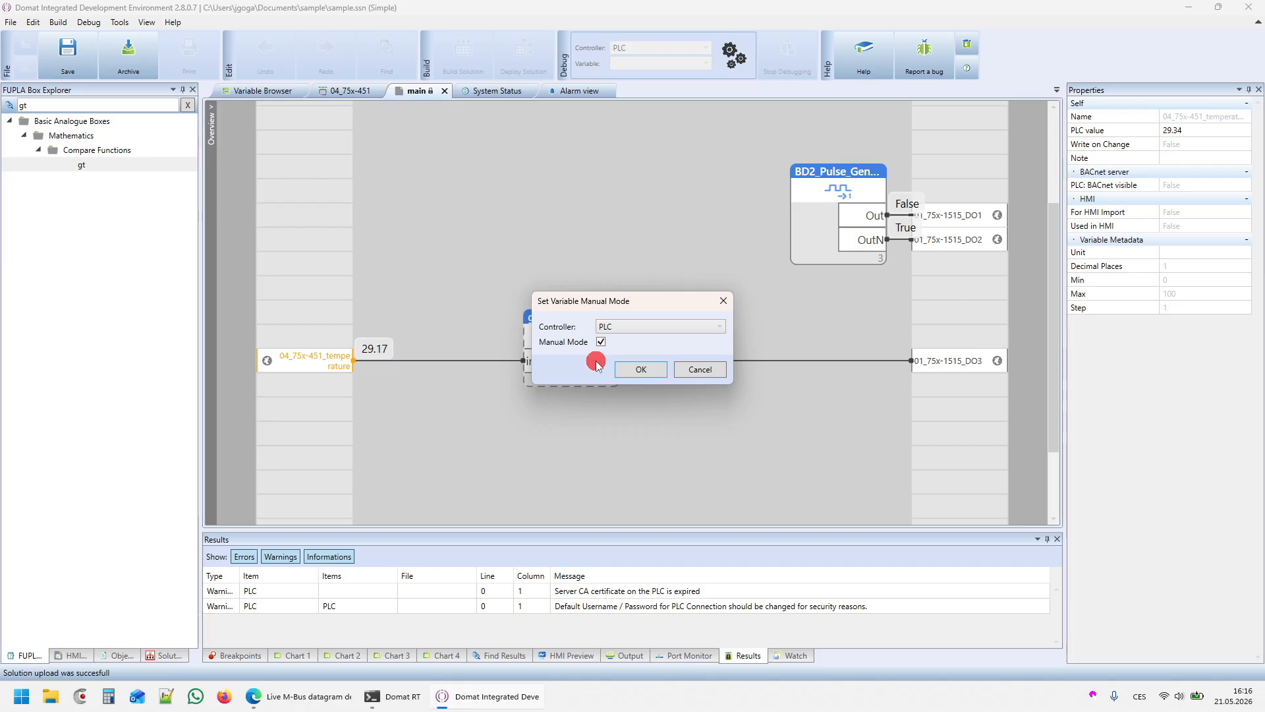
left_click(634, 367)
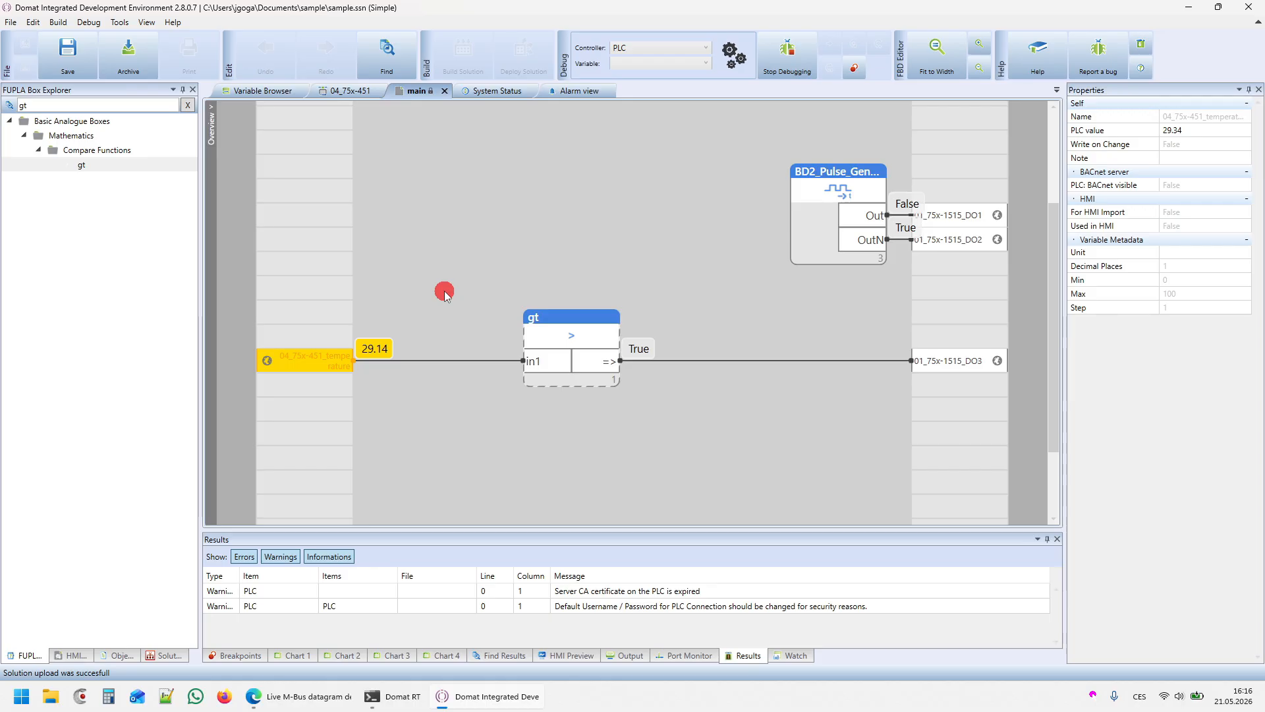
double_click(391, 348)
left_click_drag(363, 347, 401, 346)
type("25")
key("Return")
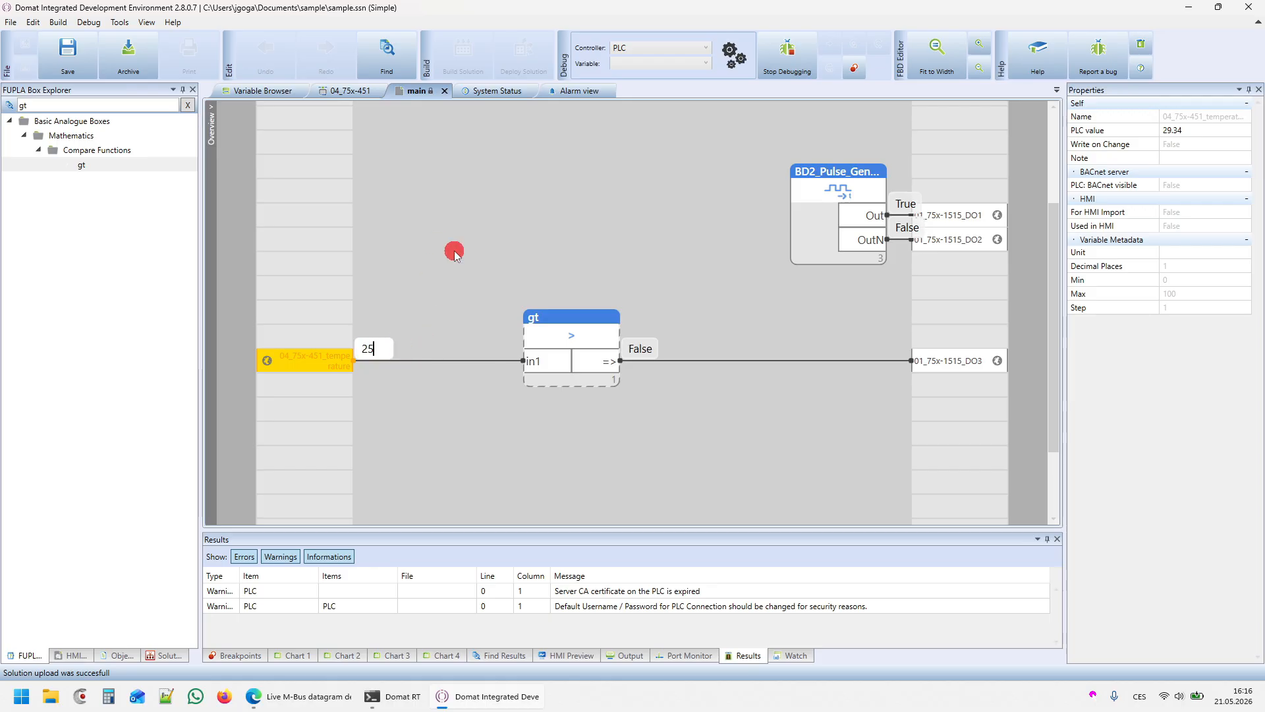
Force the temperature variable to 27 and then to 28 to test the gt comparison.
key("BackSpace")
type("7")
key("Return")
left_click(454, 254)
double_click(376, 348)
key("Return")
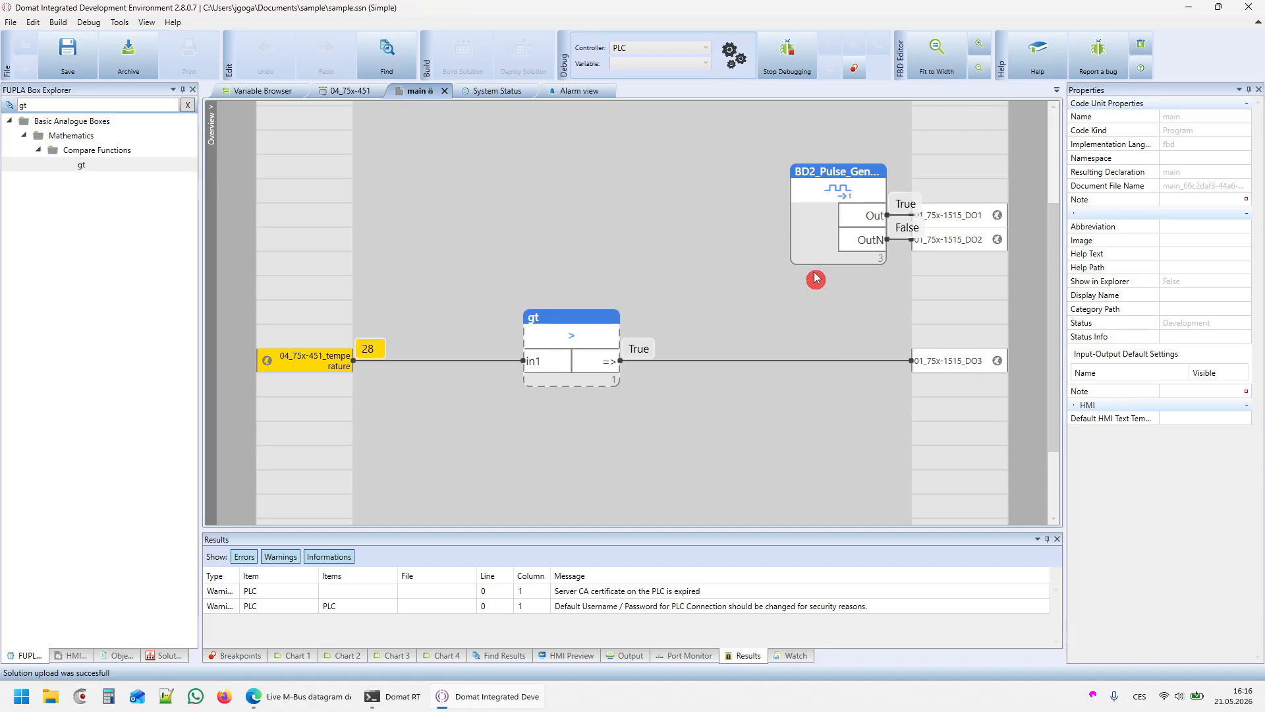
Put the pulse generator block into manual mode, then switch its manual mode off again.
right_click(822, 217)
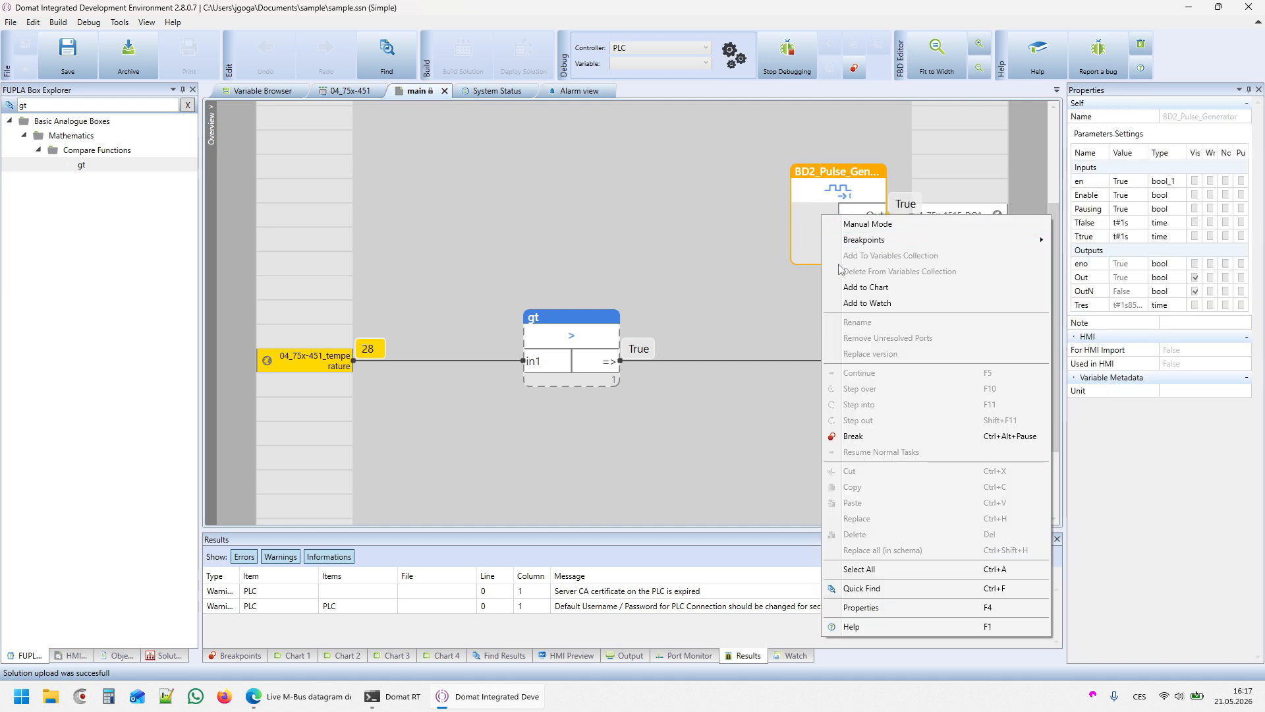
left_click(869, 223)
left_click(600, 342)
left_click(641, 370)
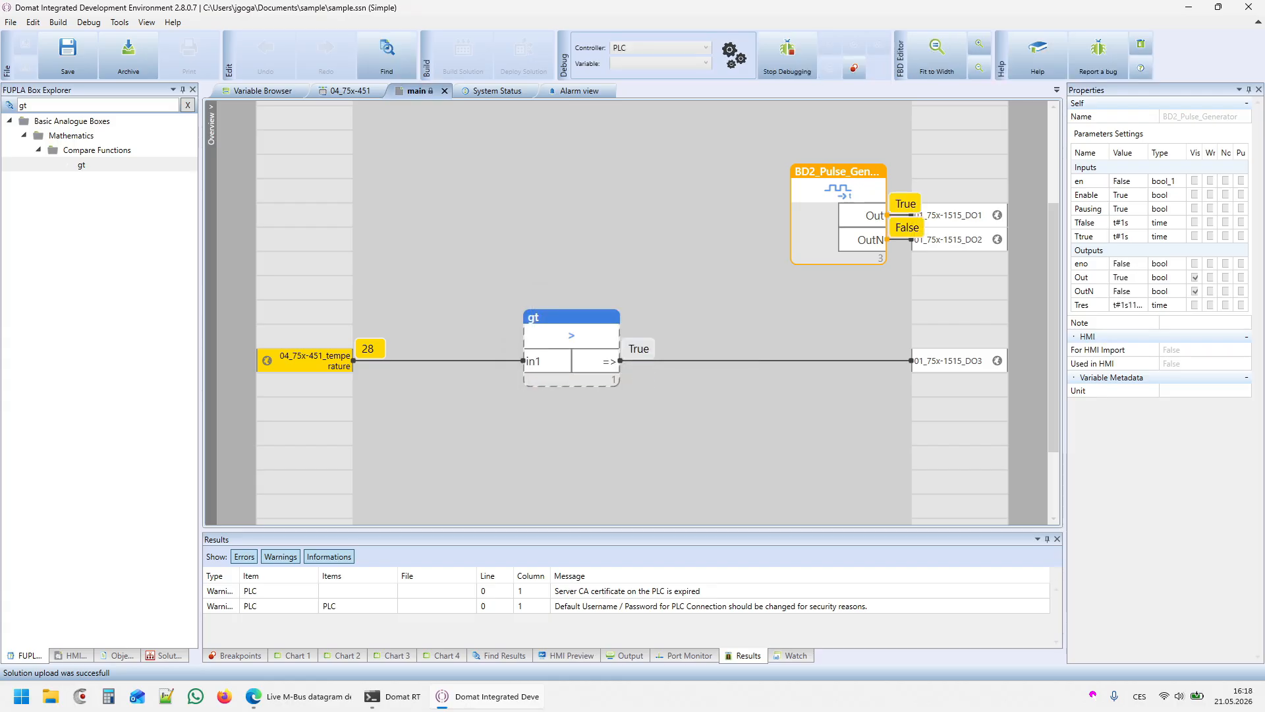
right_click(795, 217)
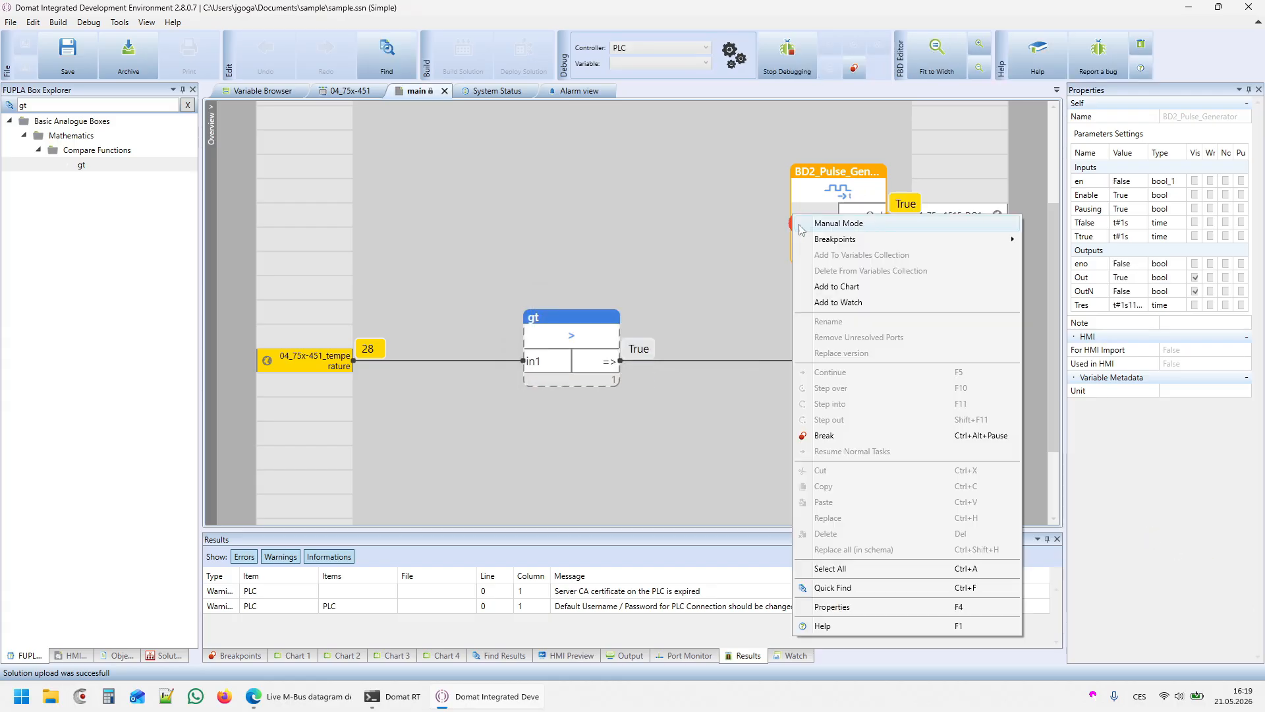
left_click(837, 224)
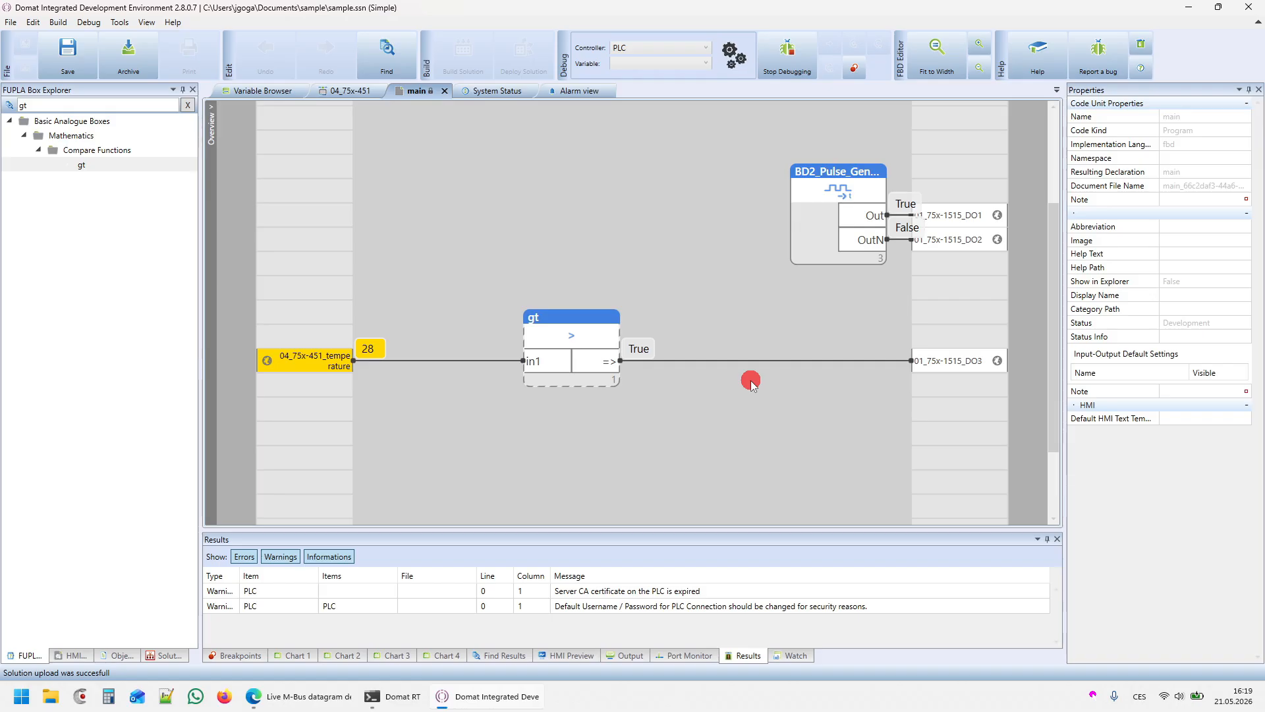
Filter the Variable Browser to variables with PLC manual mode True and turn manual mode off for 04_75x-451_temperature.
left_click(267, 91)
left_click(359, 125)
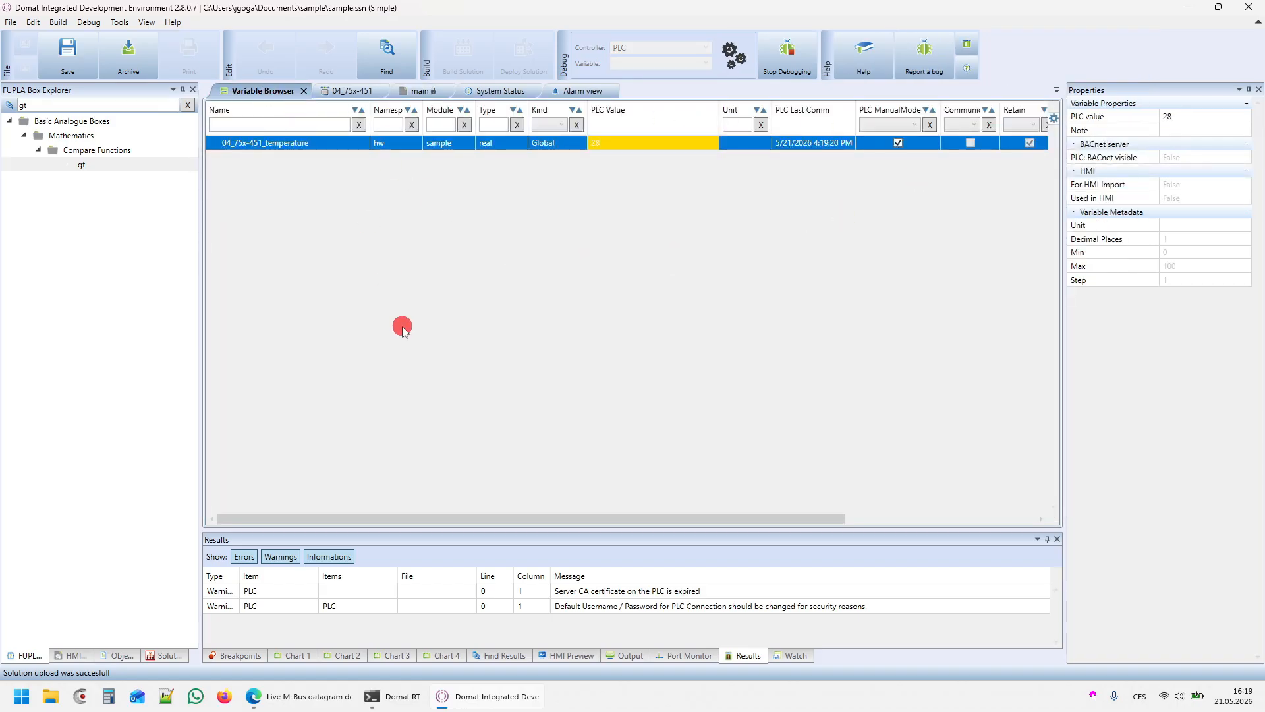
left_click(875, 127)
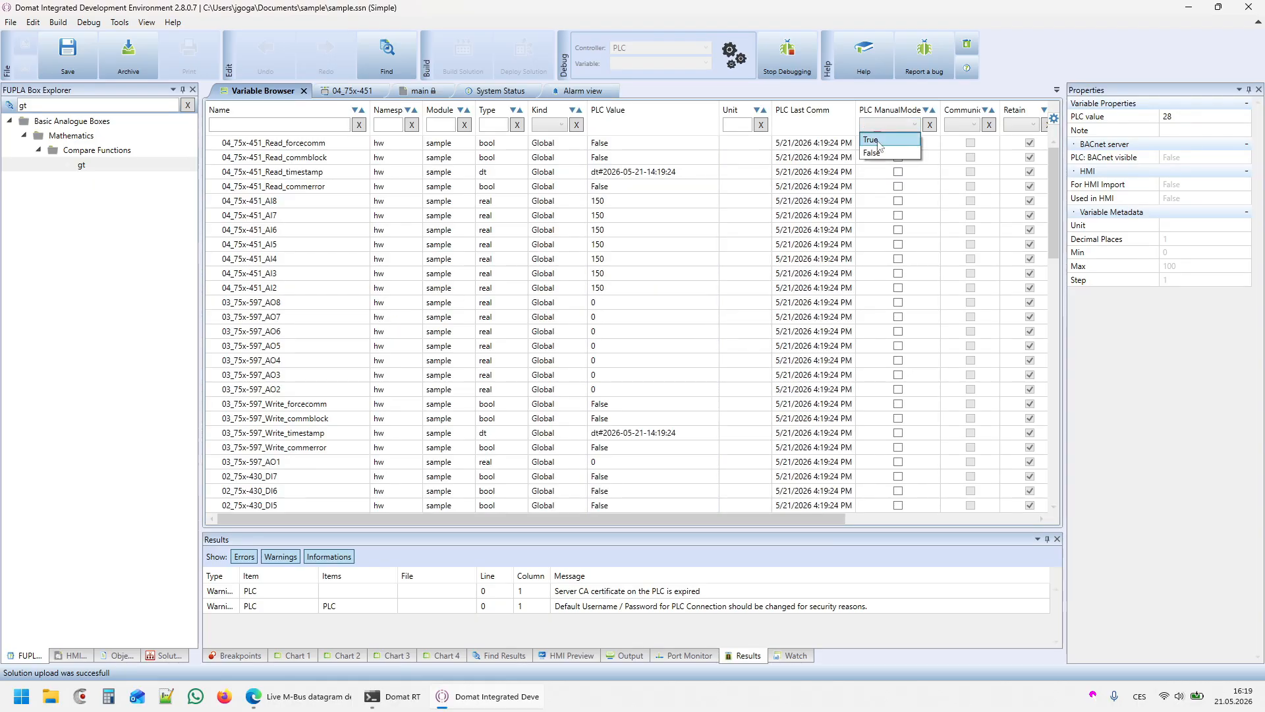
left_click(884, 141)
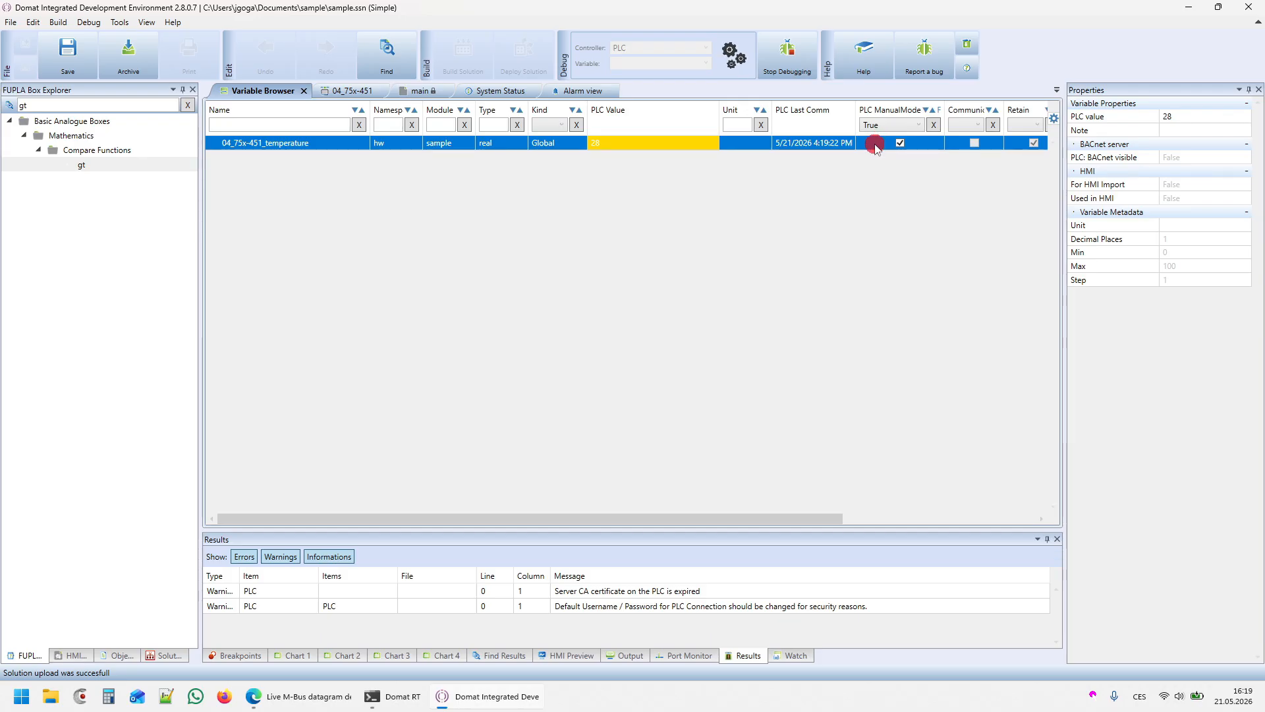
left_click(900, 143)
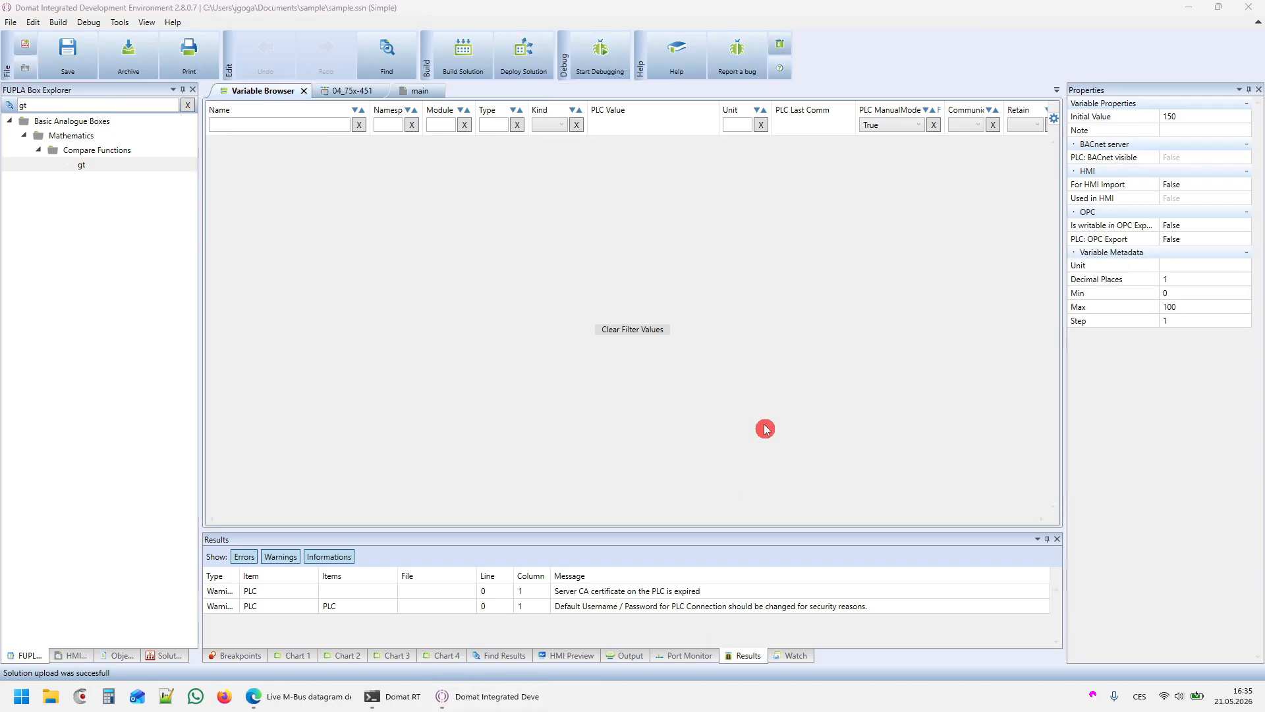
Add an fbd function block named isItOdd to the sample executable project and open it for editing.
left_click(162, 656)
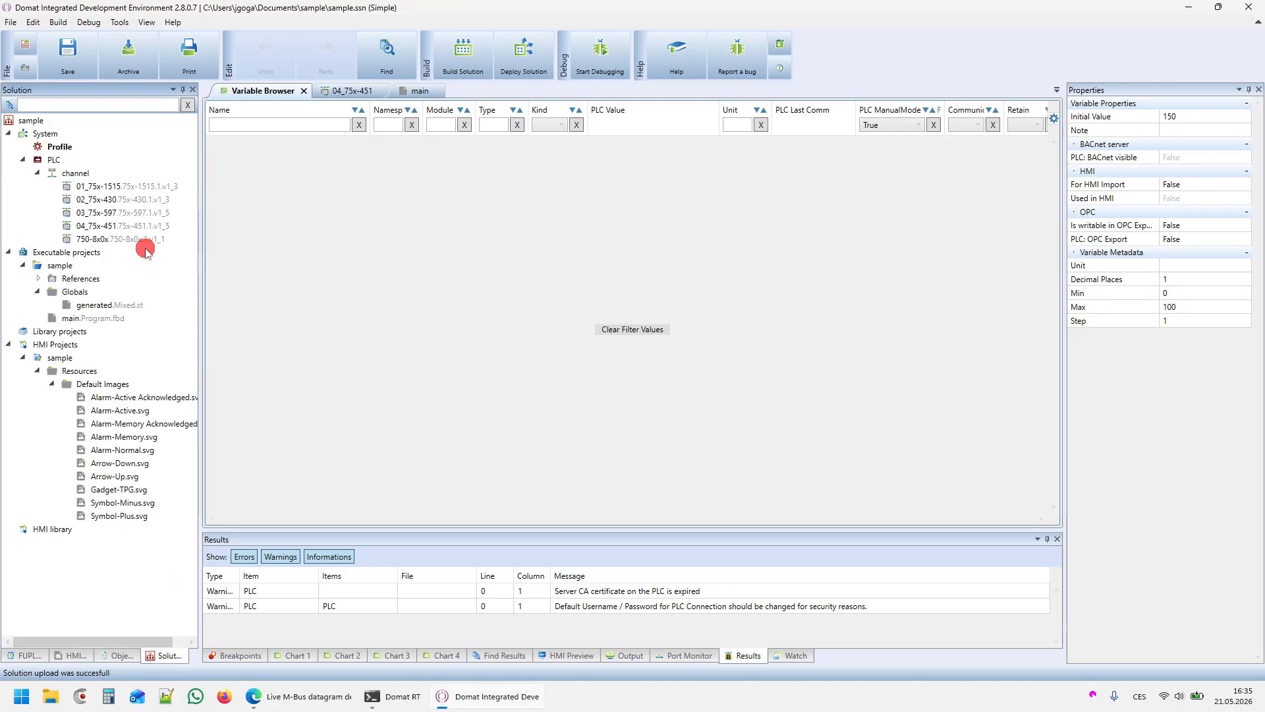
right_click(53, 271)
mouse_move(83, 280)
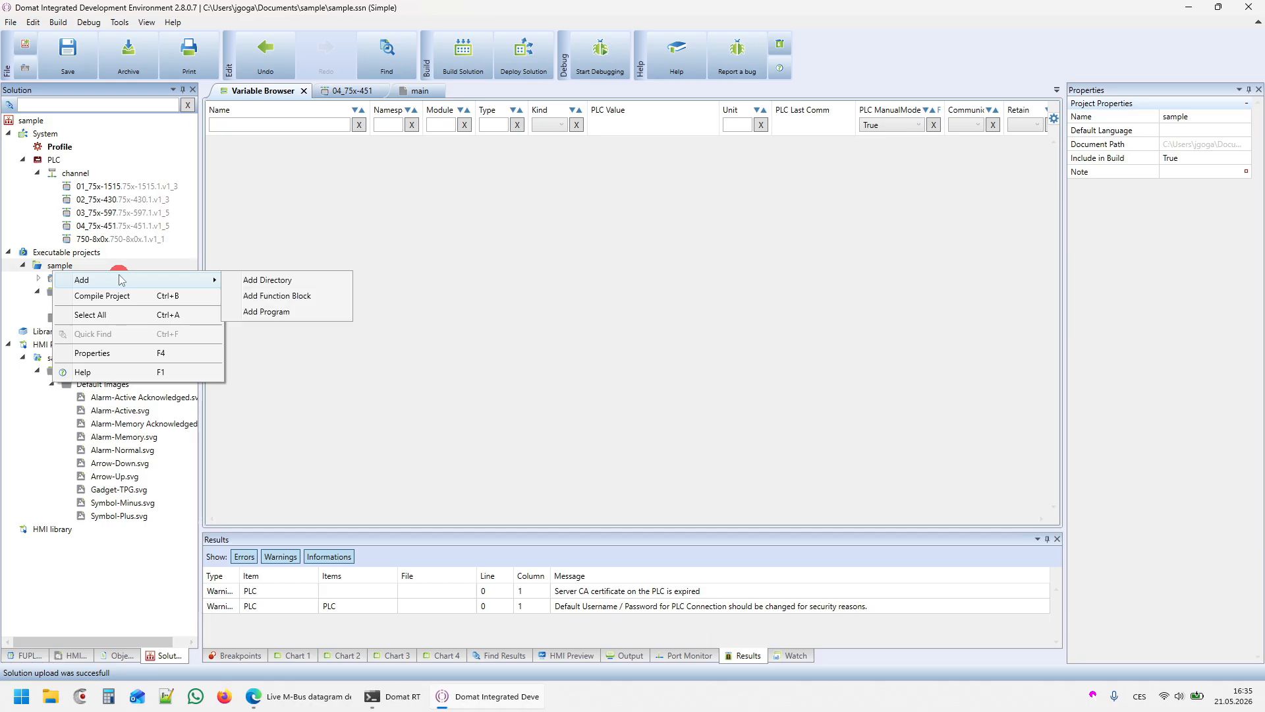
left_click(274, 295)
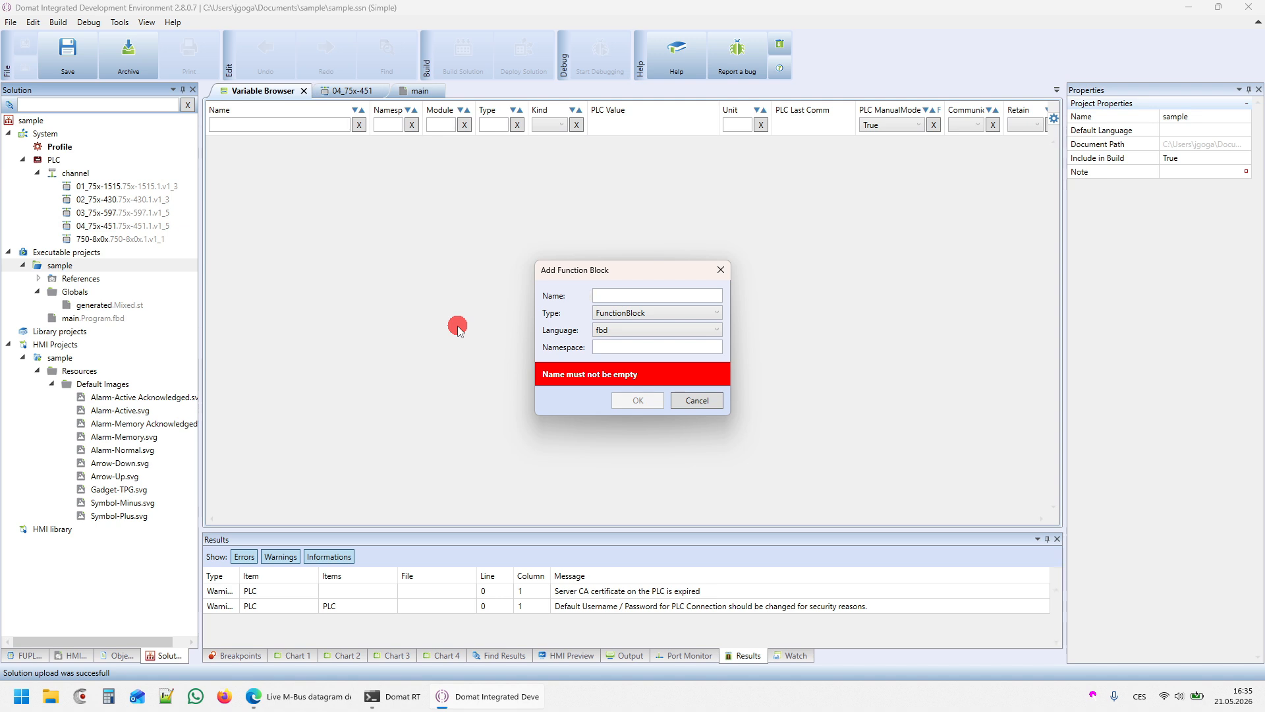
type("isItOdd")
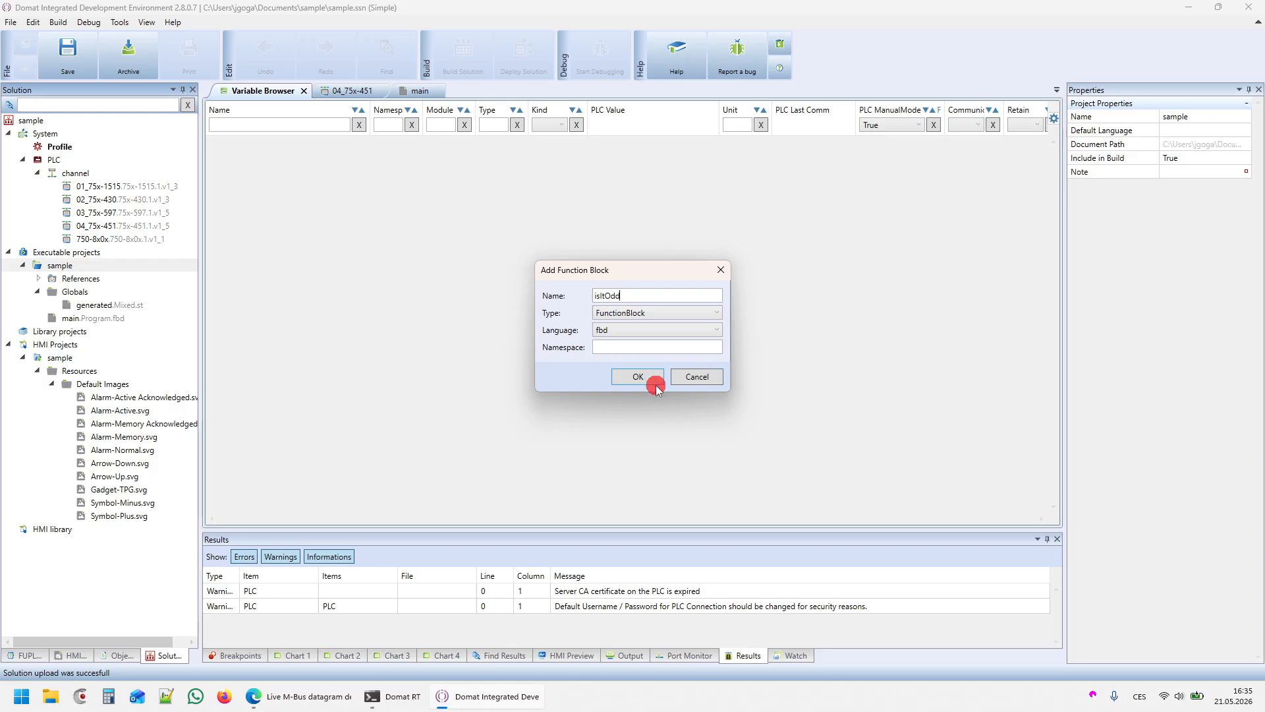
left_click(649, 378)
double_click(71, 319)
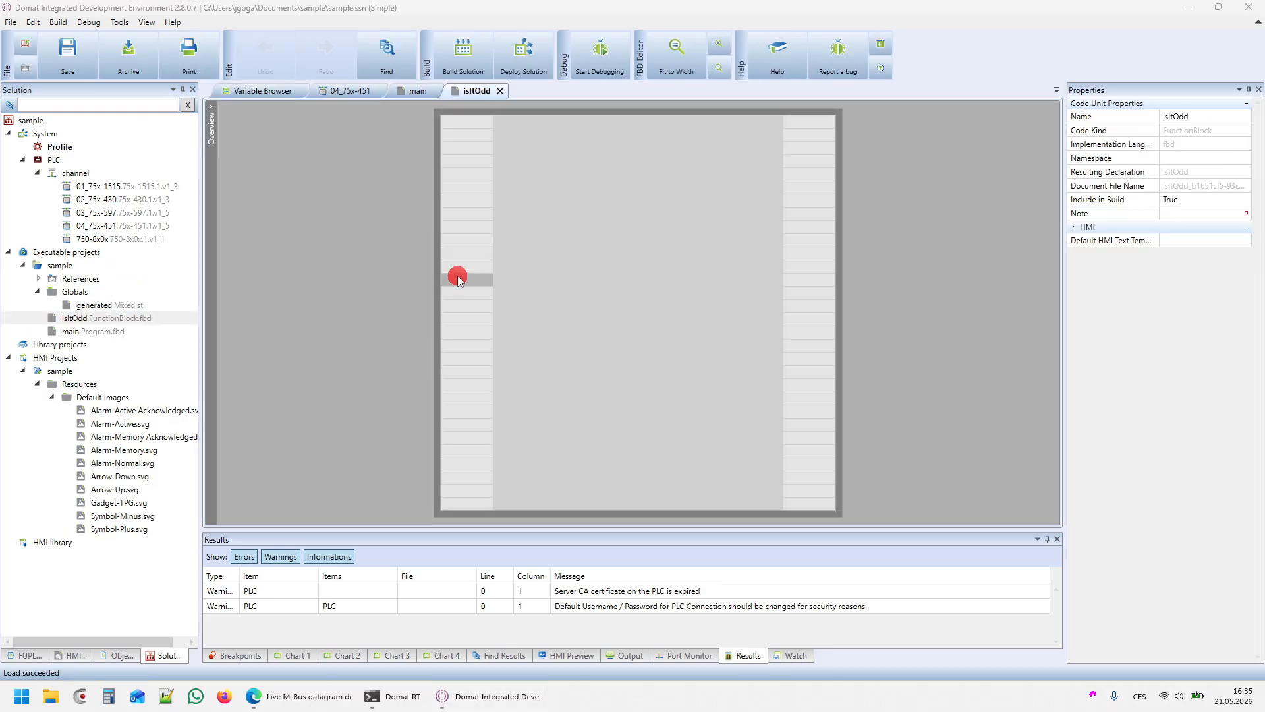
Create an input variable named input of type int on the input side of isItOdd.
right_click(445, 279)
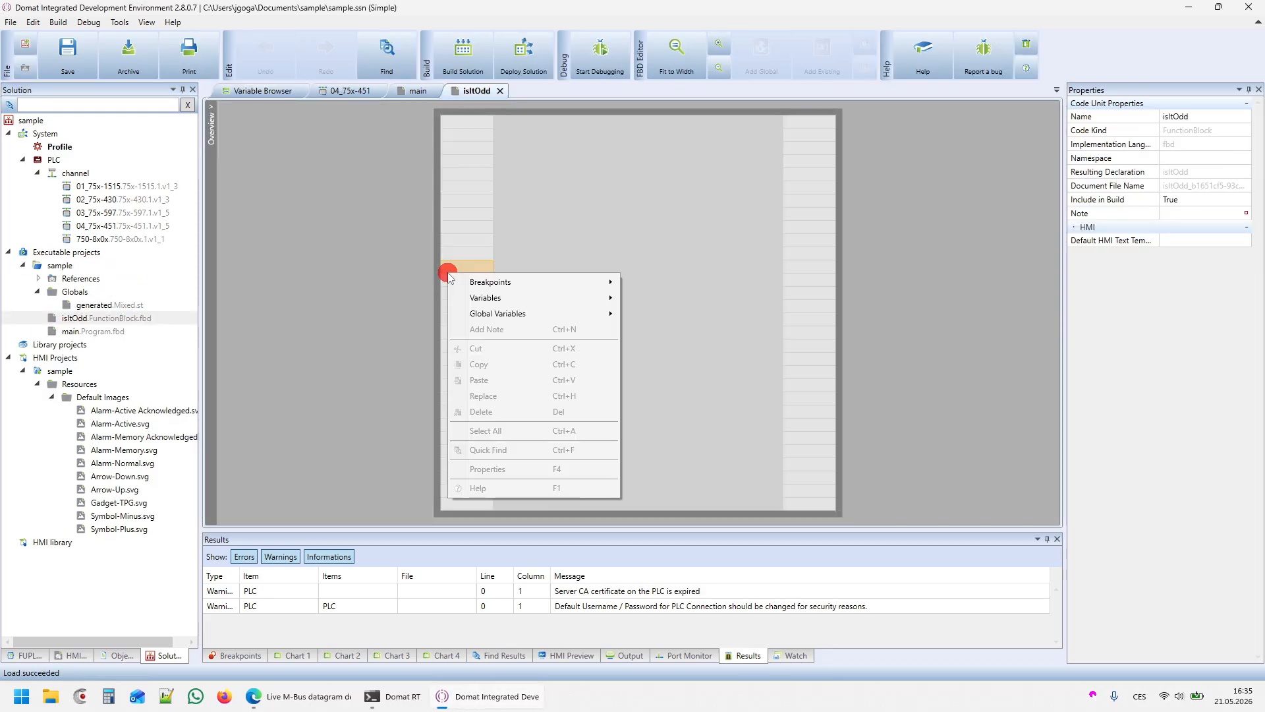
mouse_move(525, 298)
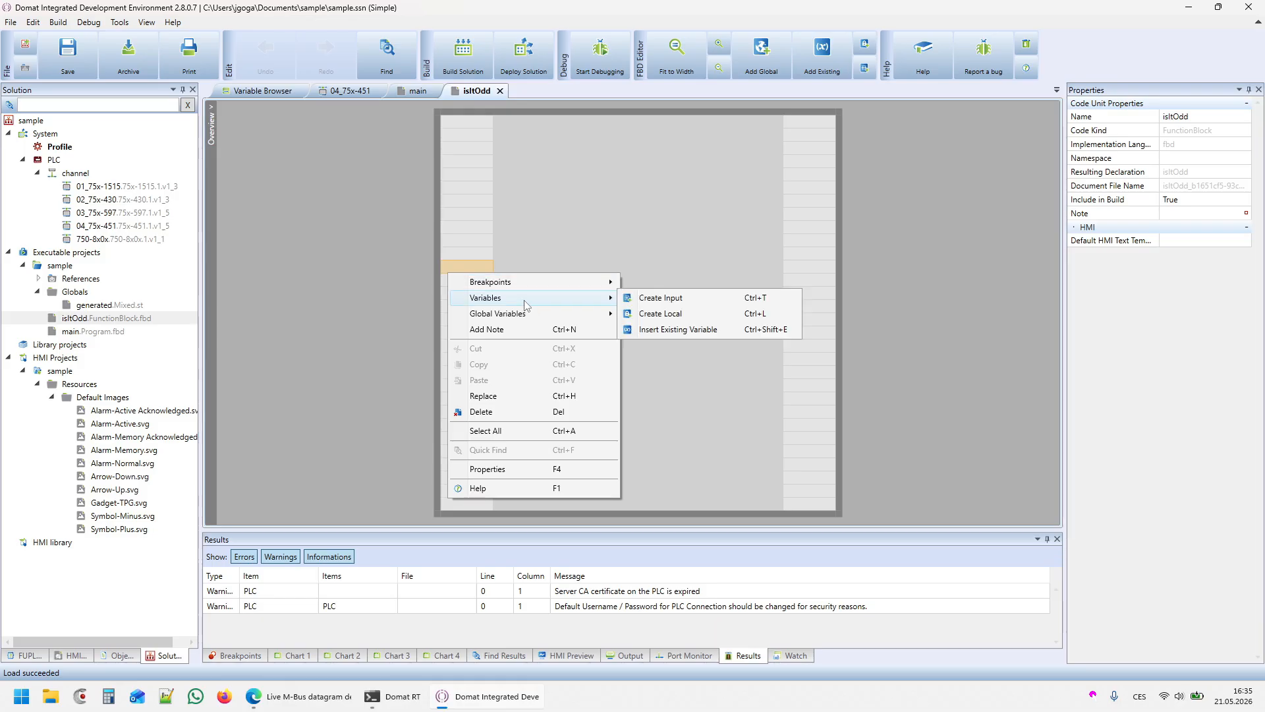
left_click(677, 296)
type("inp")
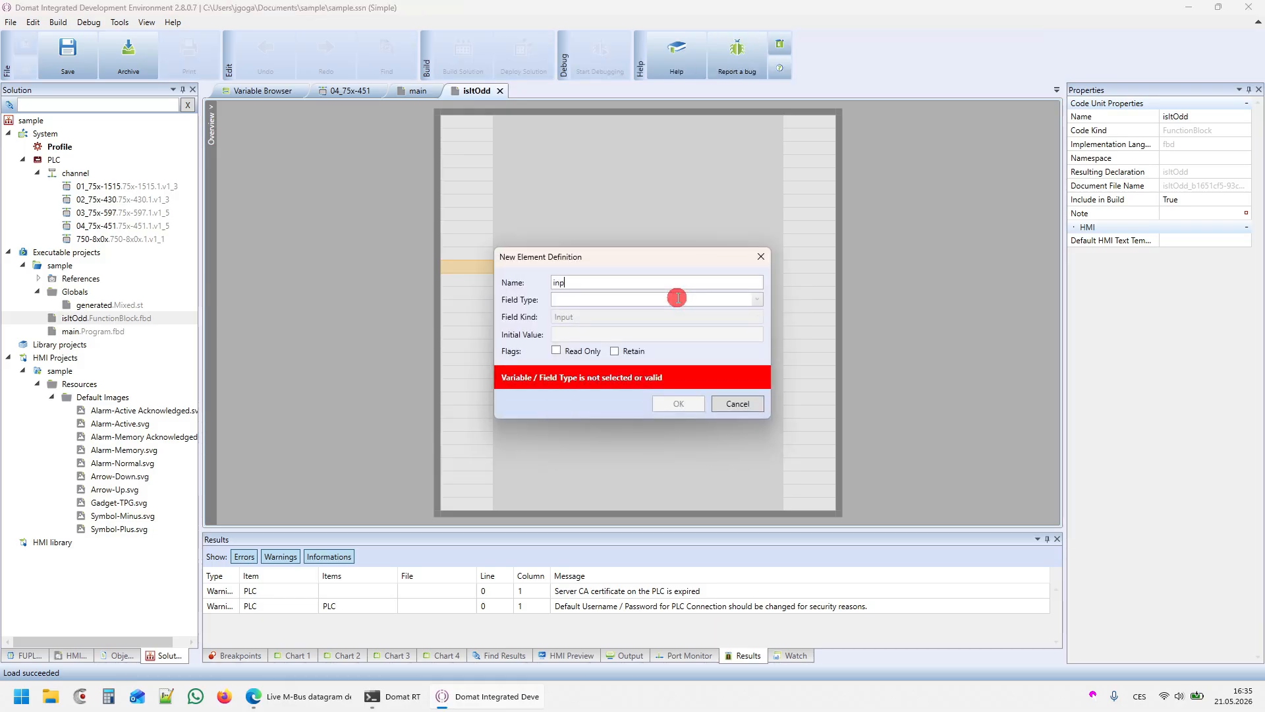
type("int")
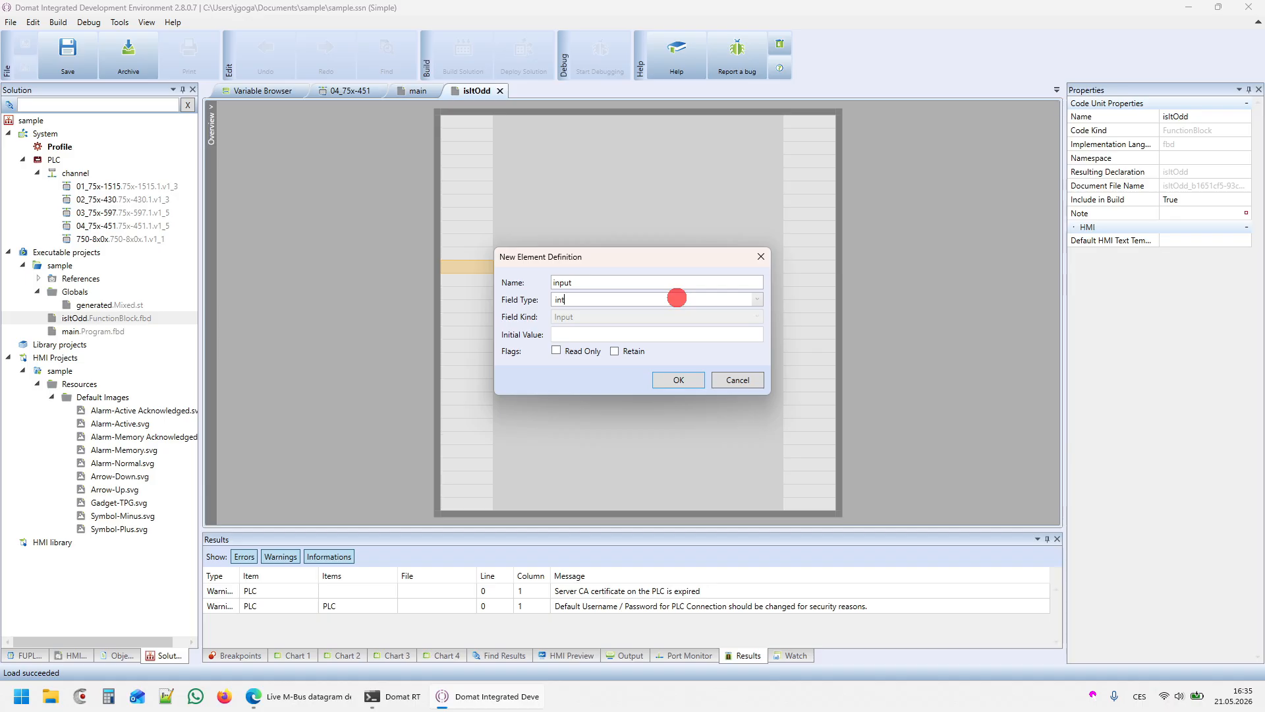
left_click(679, 379)
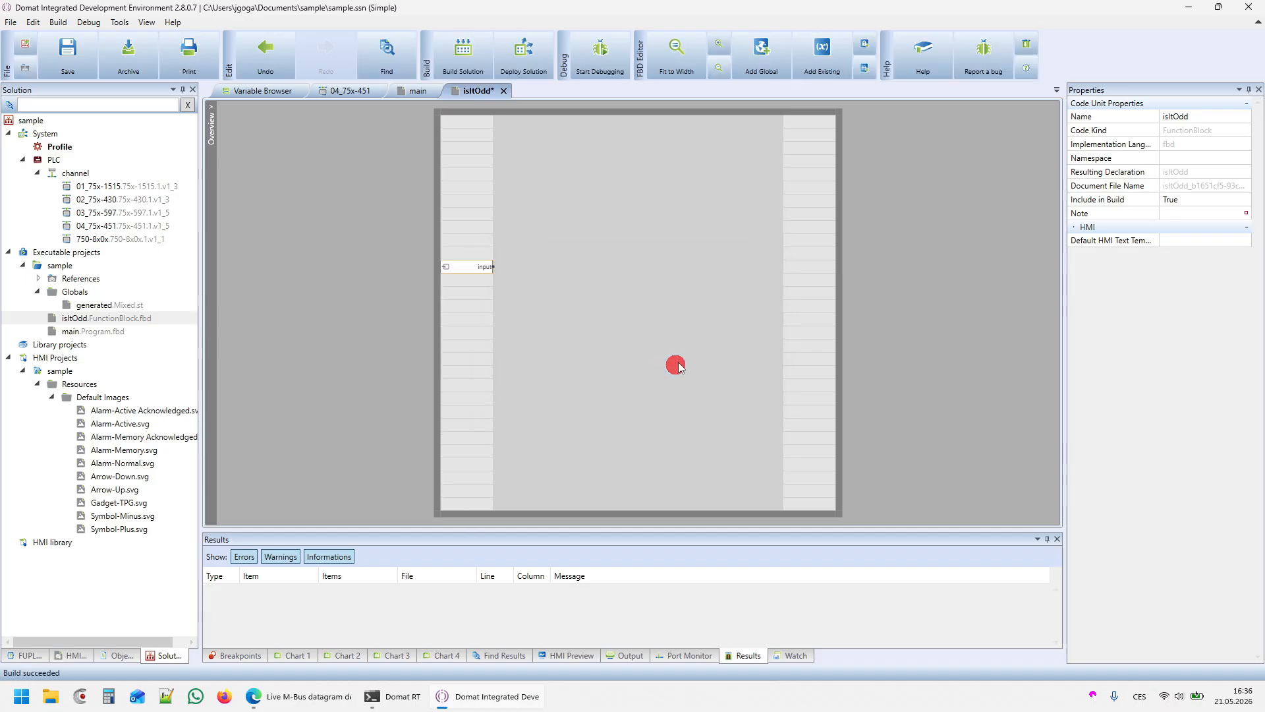
Create an output variable named output of type bool on the output side, level with the input.
right_click(803, 261)
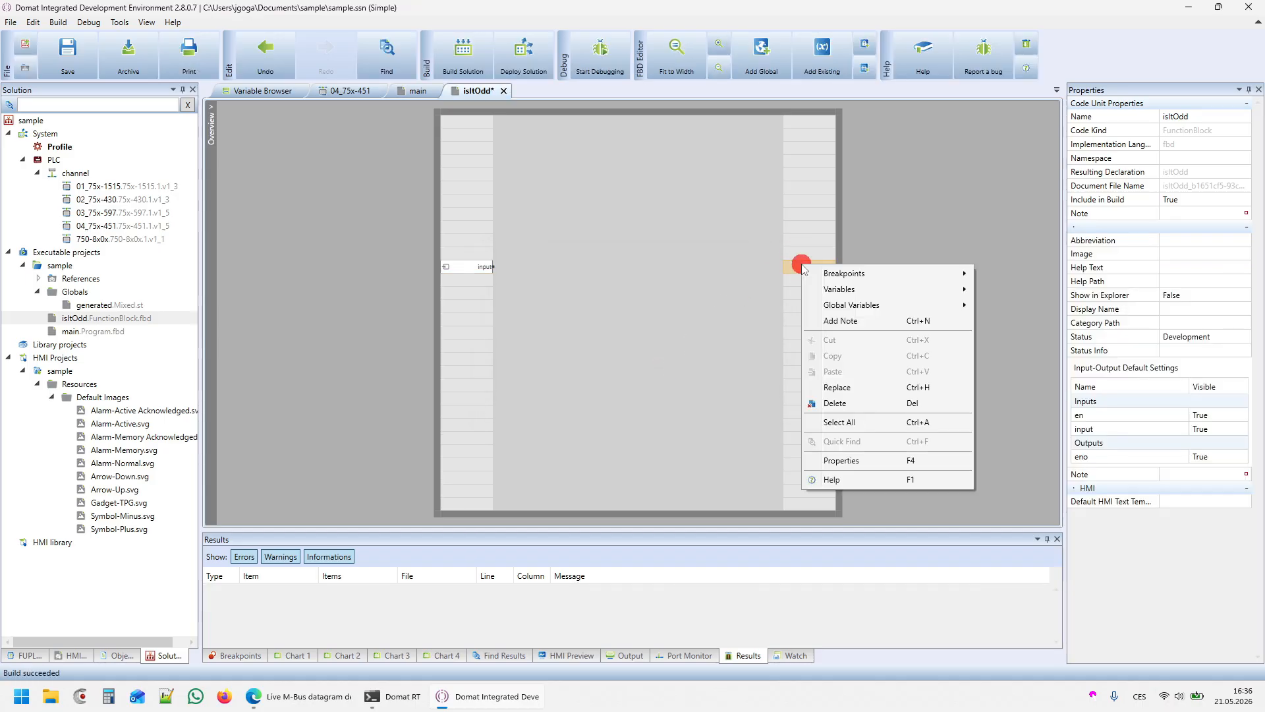
mouse_move(847, 294)
left_click(1009, 285)
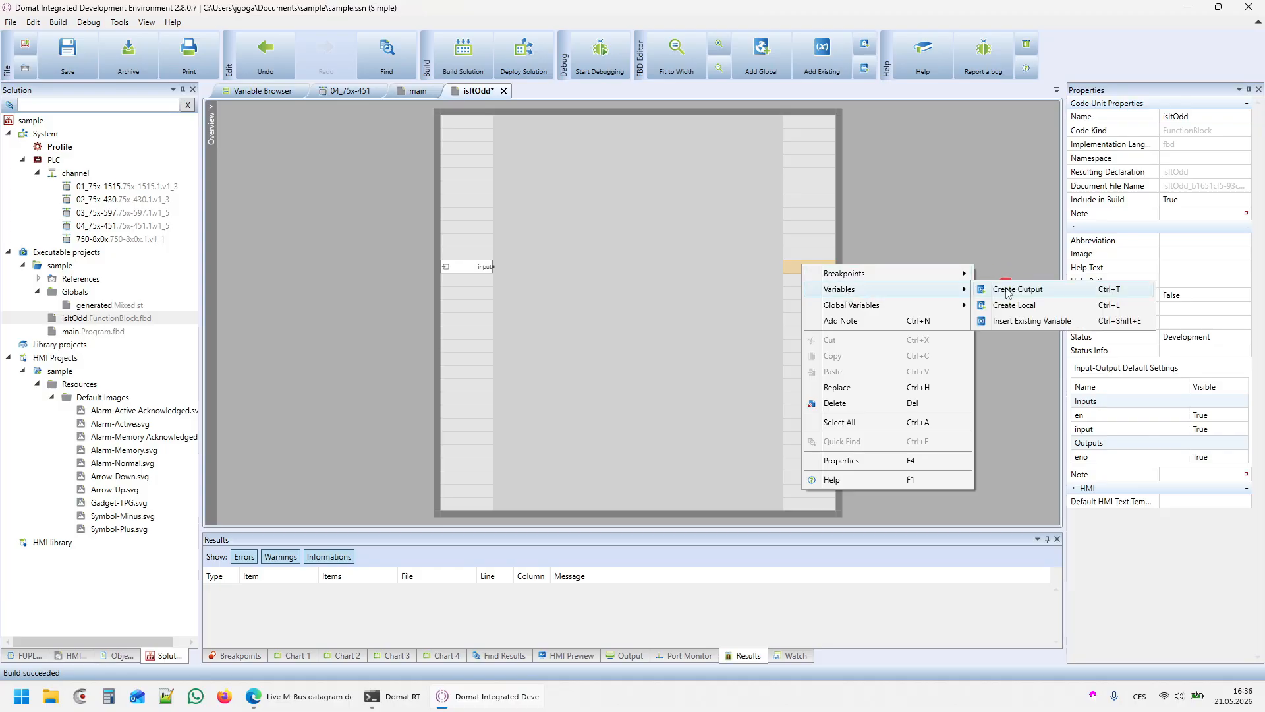
type("output")
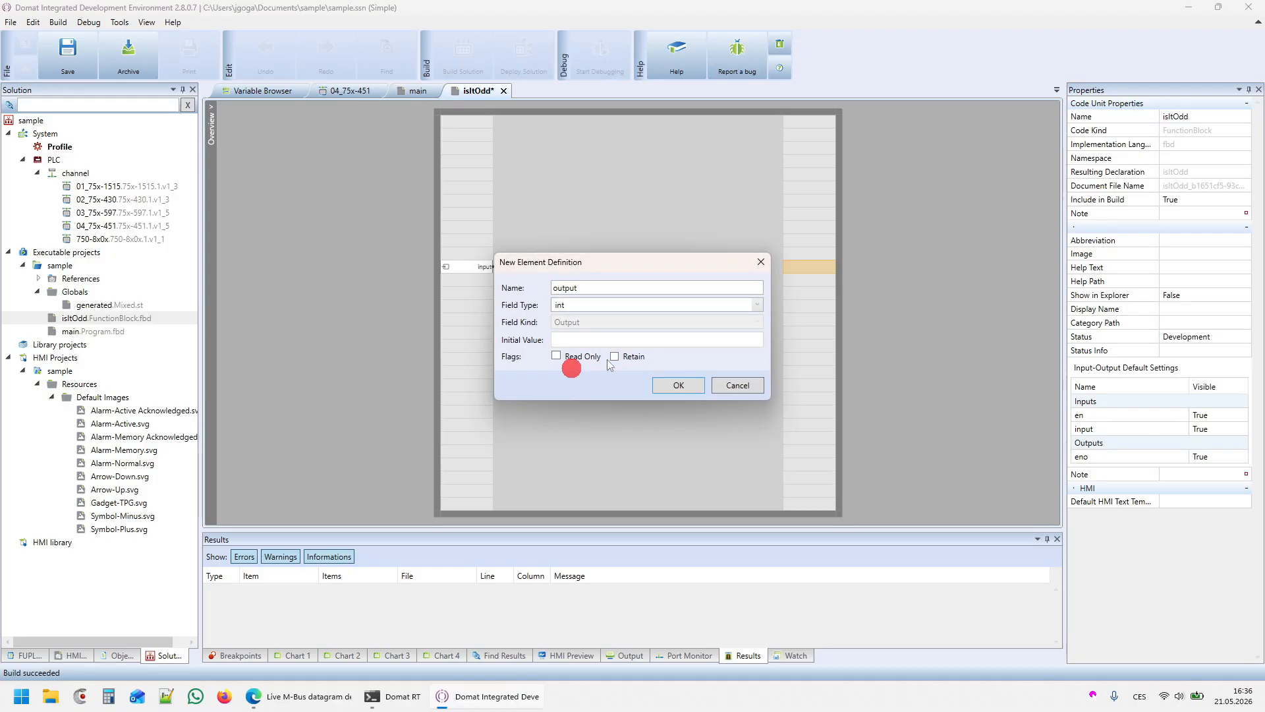
left_click(586, 301)
type("bool")
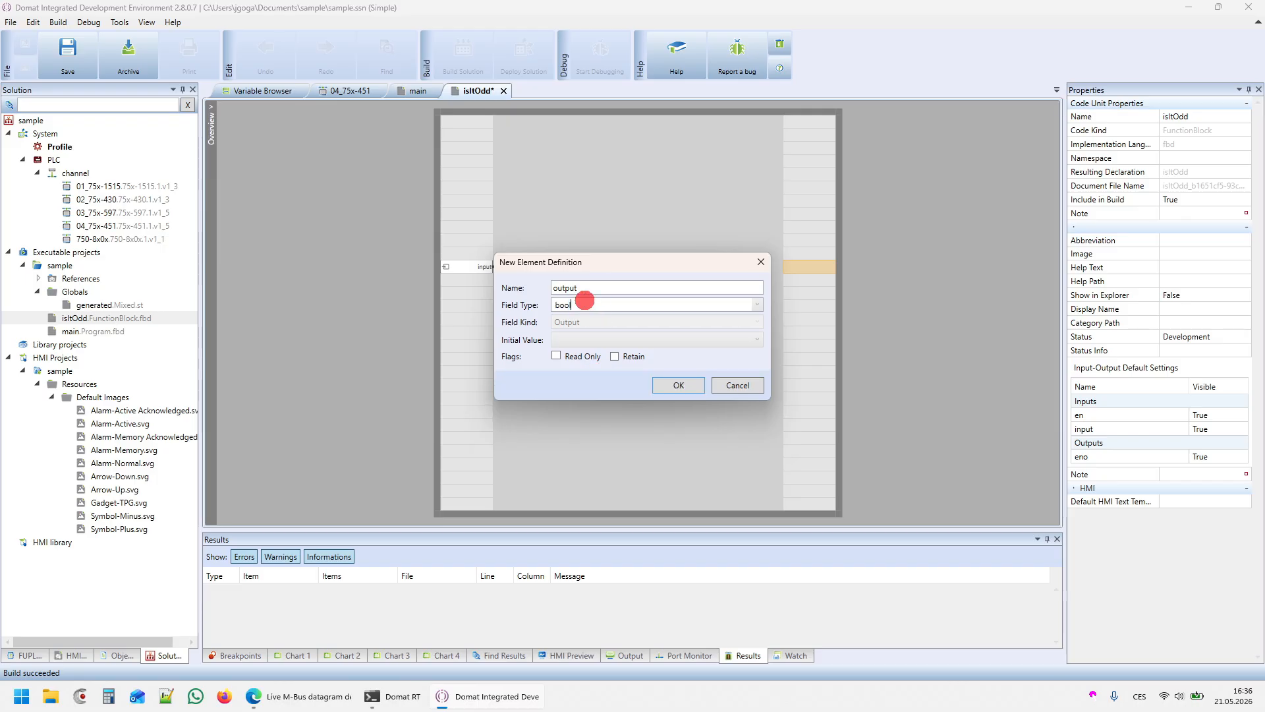
left_click(669, 385)
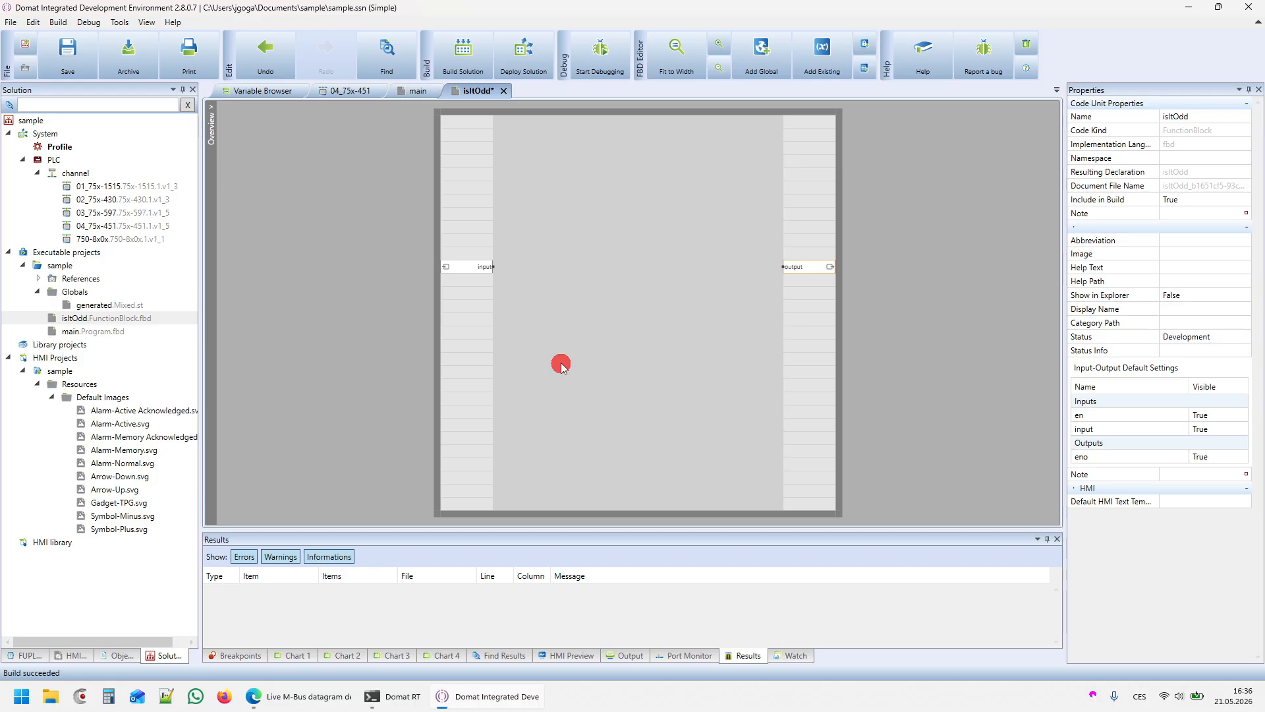
Insert a mod block beside the input variable and wire input to its in1.
left_click(25, 656)
double_click(25, 105)
type("mod")
left_click_drag(71, 150, 562, 280)
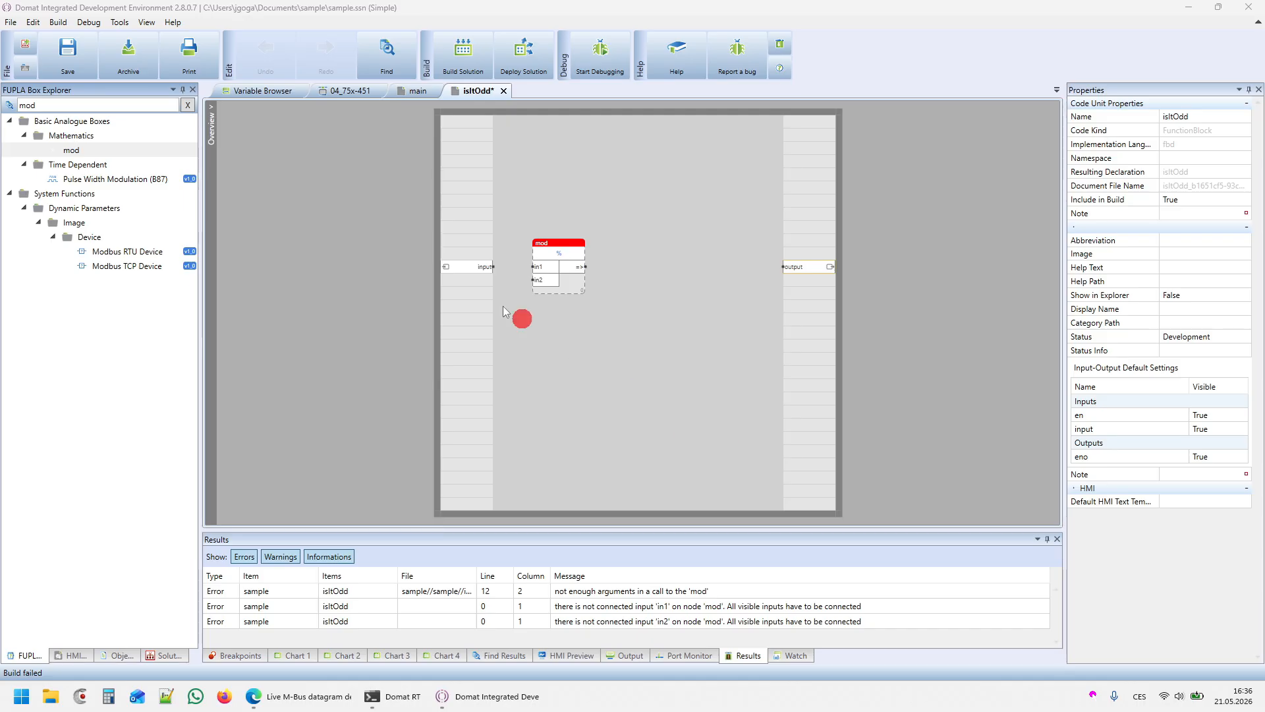
left_click(495, 265)
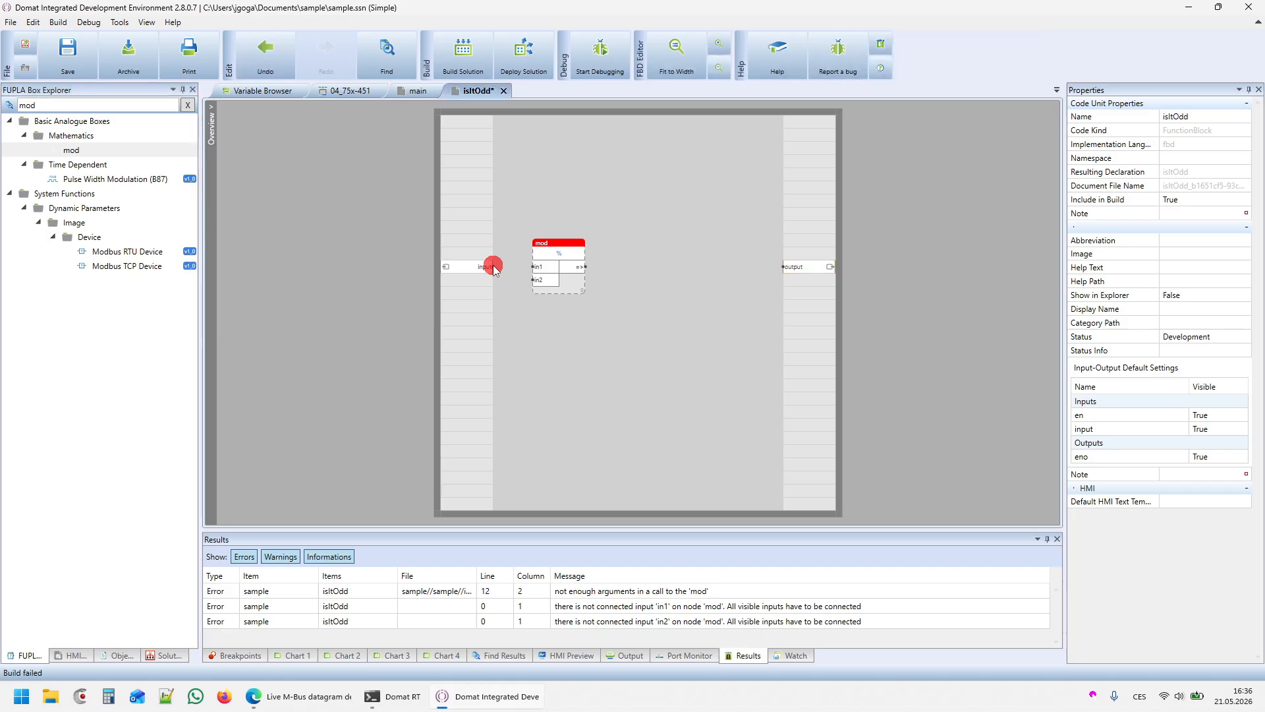
left_click_drag(495, 266, 534, 266)
left_click(614, 223)
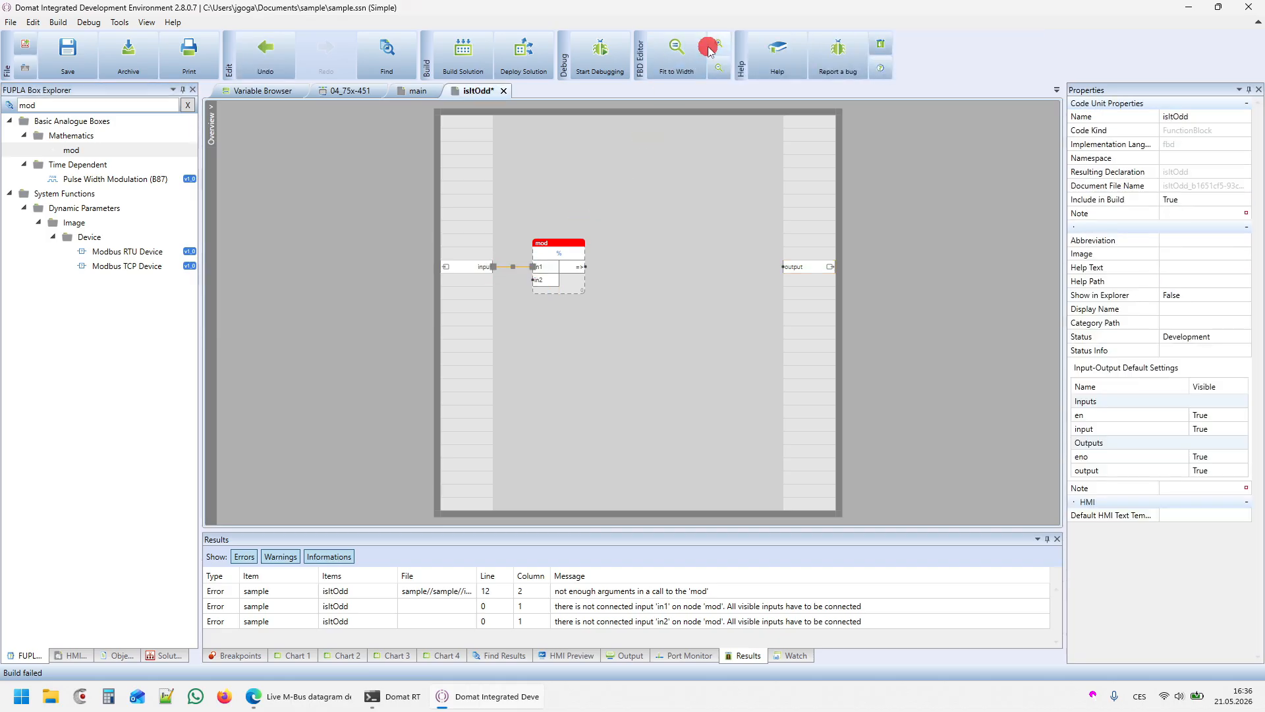
Hide the in2 input of the mod block and set its value to 2.
left_click(718, 45)
left_click(1195, 230)
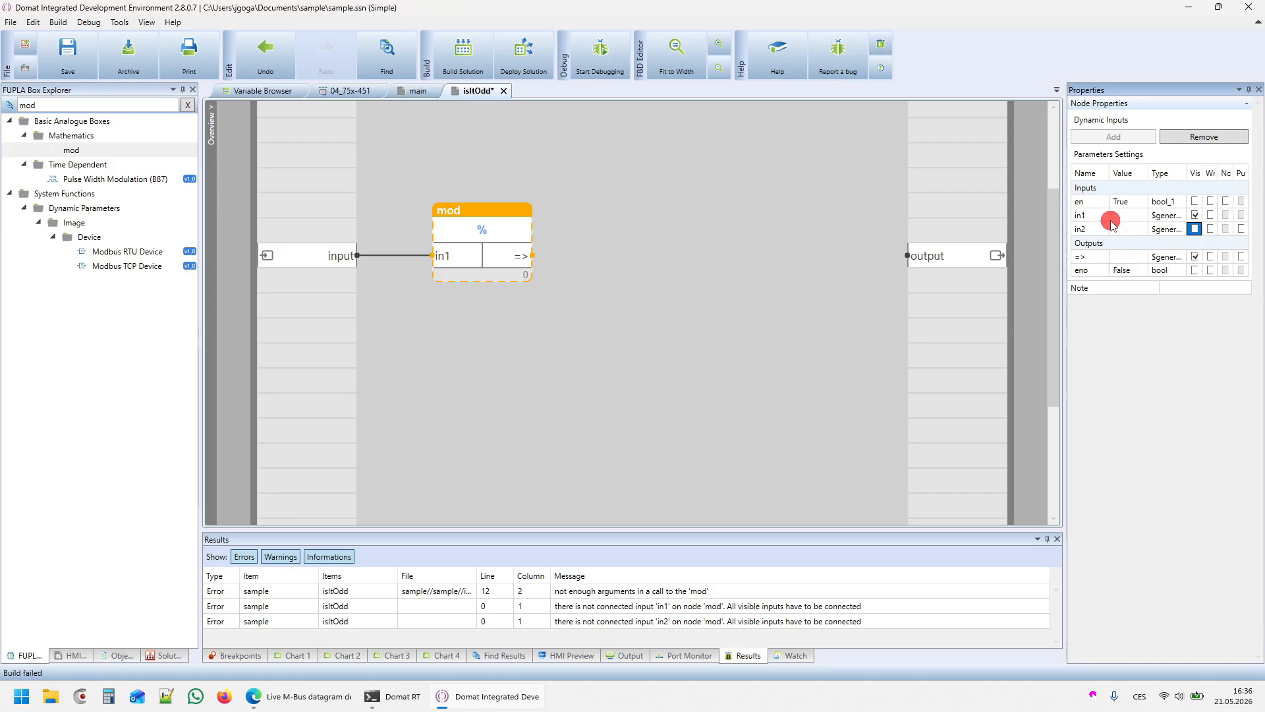
left_click(1119, 216)
left_click(1120, 229)
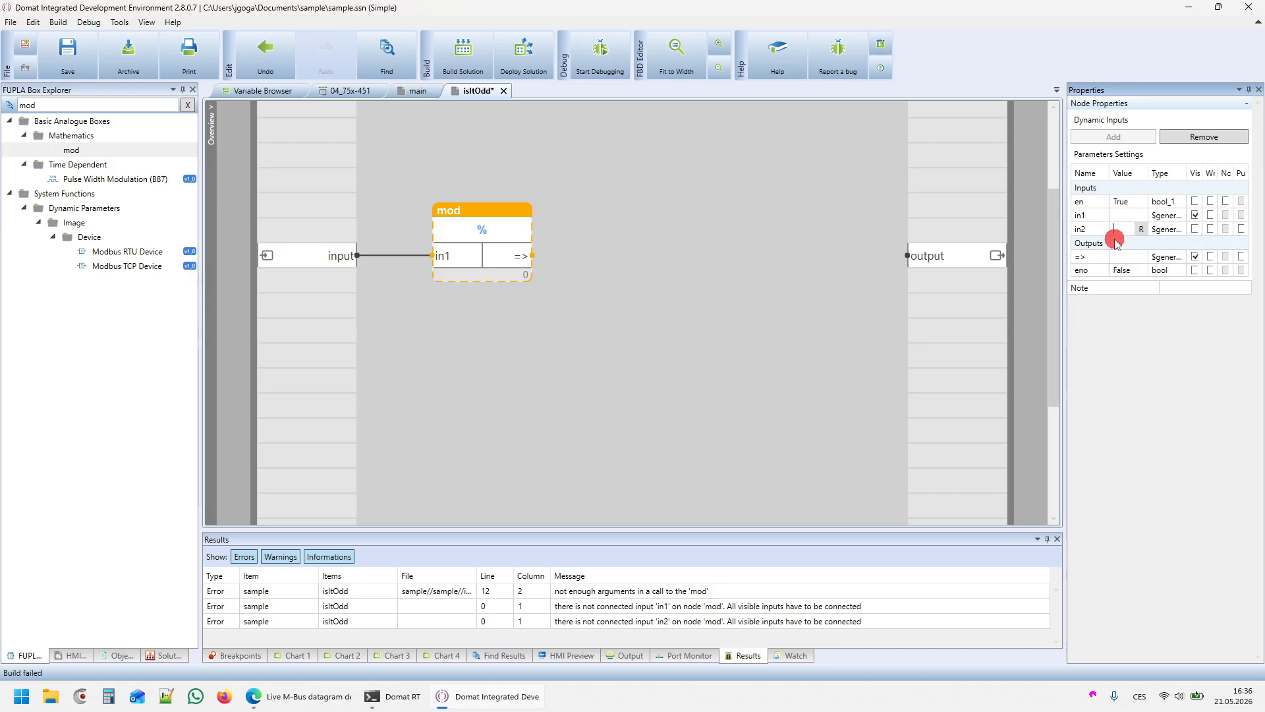
type("2")
key("Return")
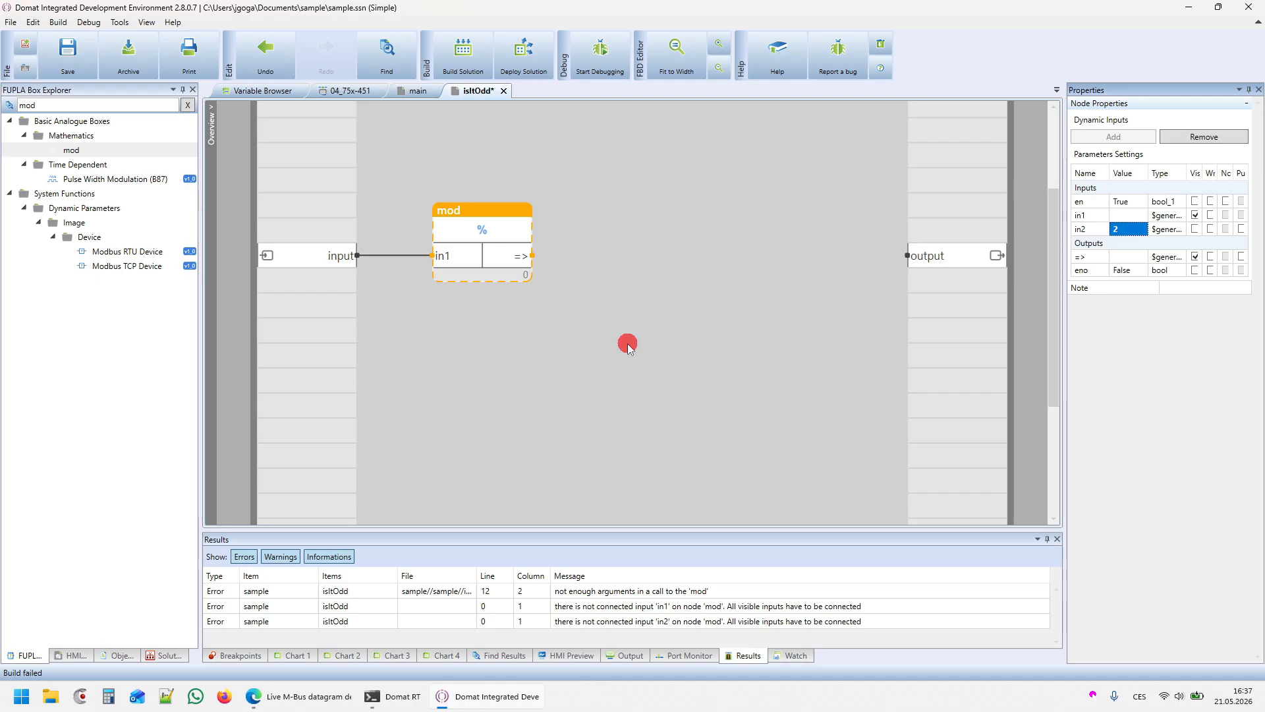
Insert an eq block wired to the output of mod, hide its in2 input and set that input to 0.
left_click(23, 105)
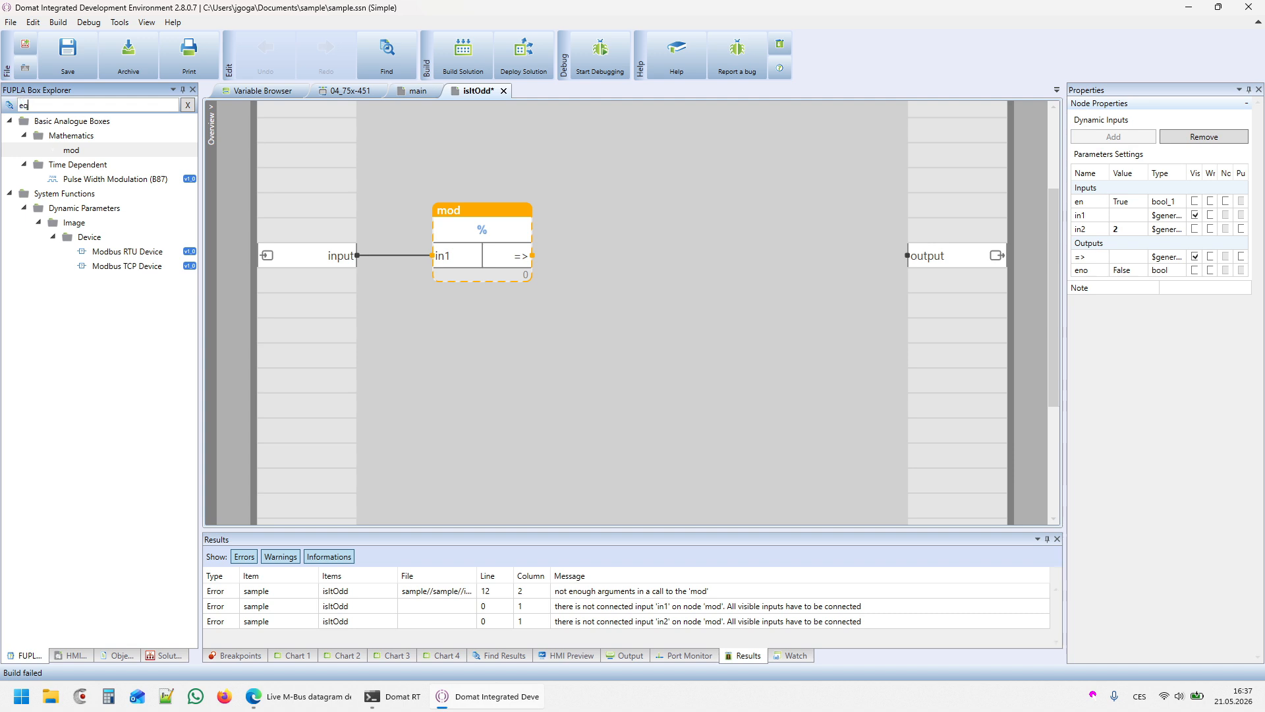
left_click_drag(79, 164, 585, 256)
left_click(603, 210)
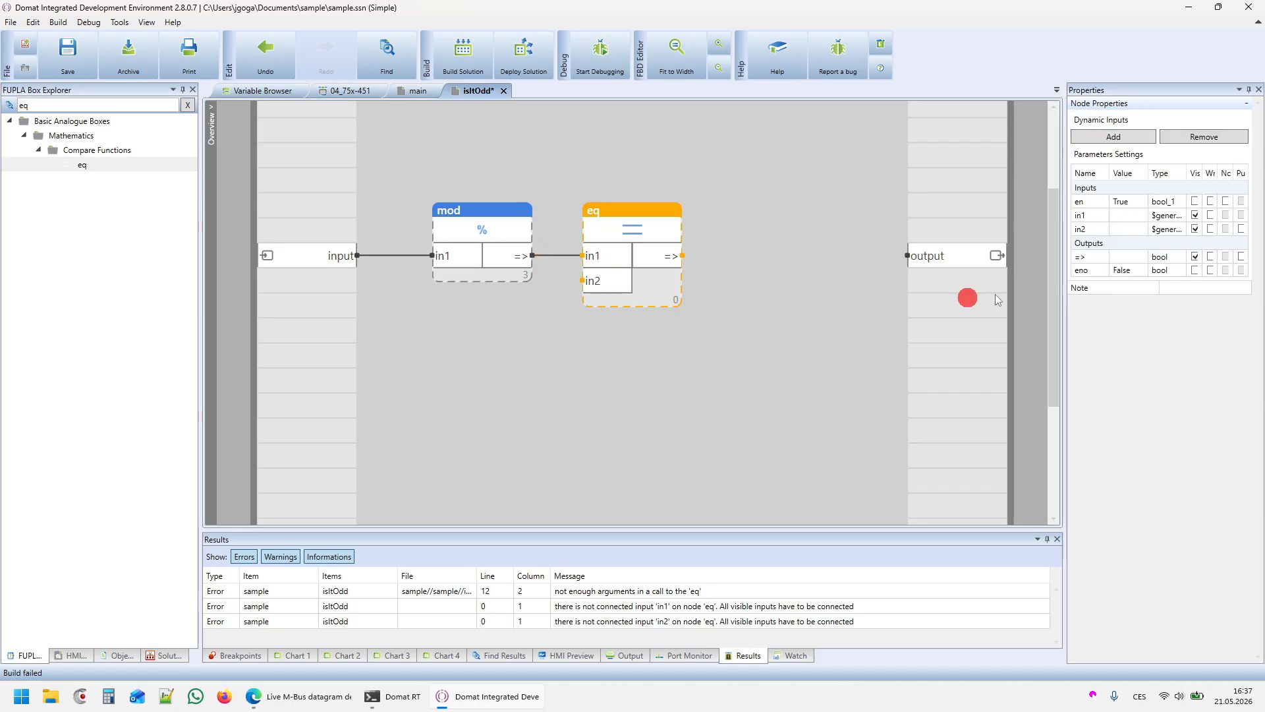
left_click(1195, 229)
left_click(1129, 229)
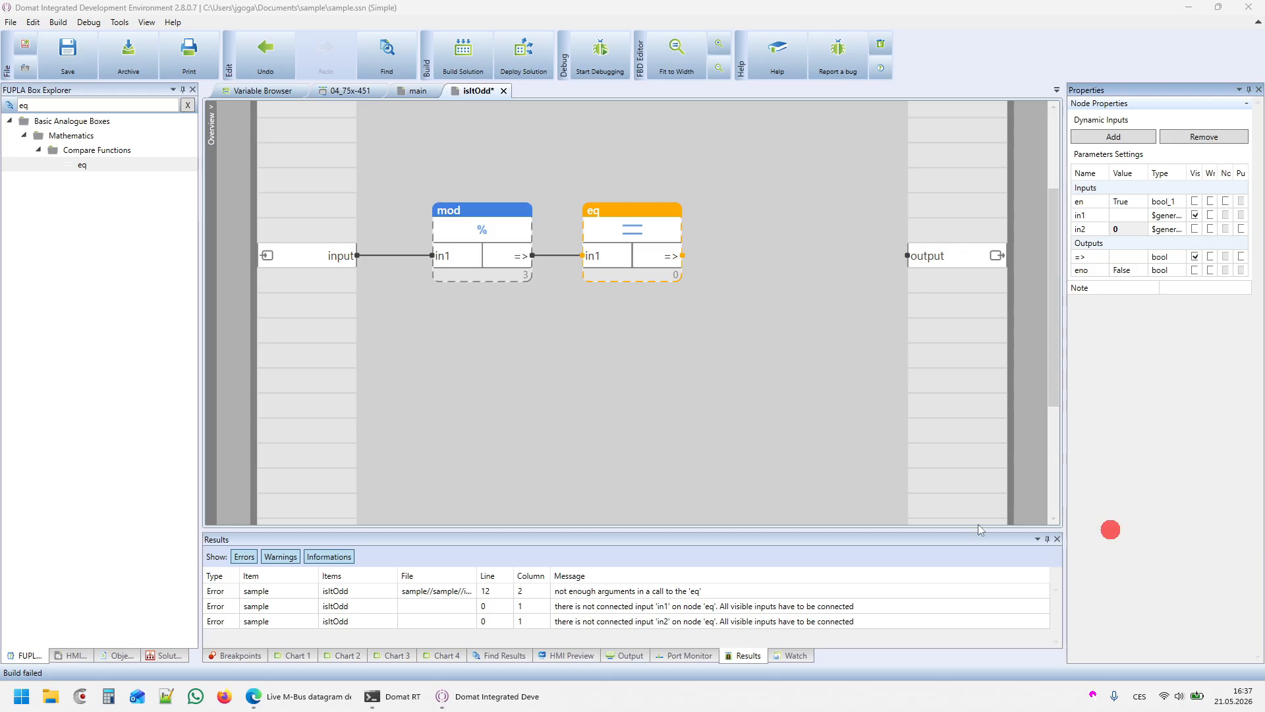
Insert a not block after eq, wiring the eq result into it and its result to the output variable.
left_click_drag(46, 106, 8, 108)
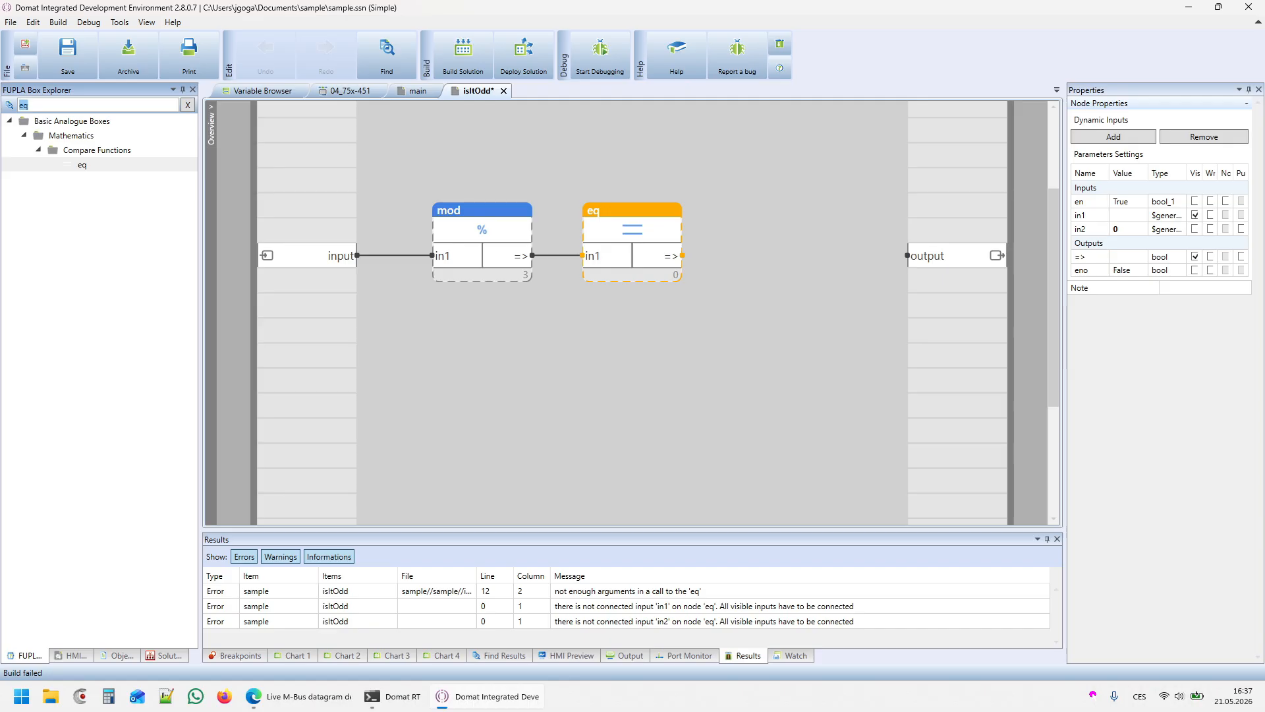
left_click_drag(57, 148, 788, 227)
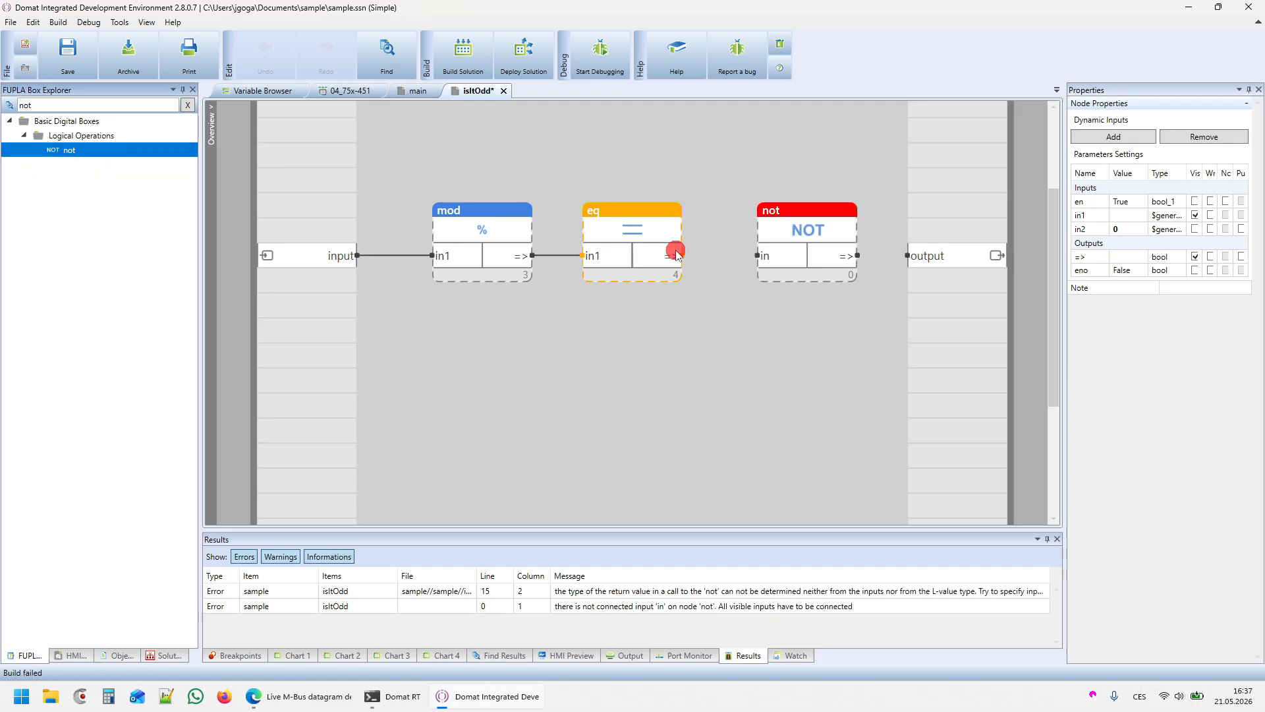
left_click_drag(682, 257, 758, 256)
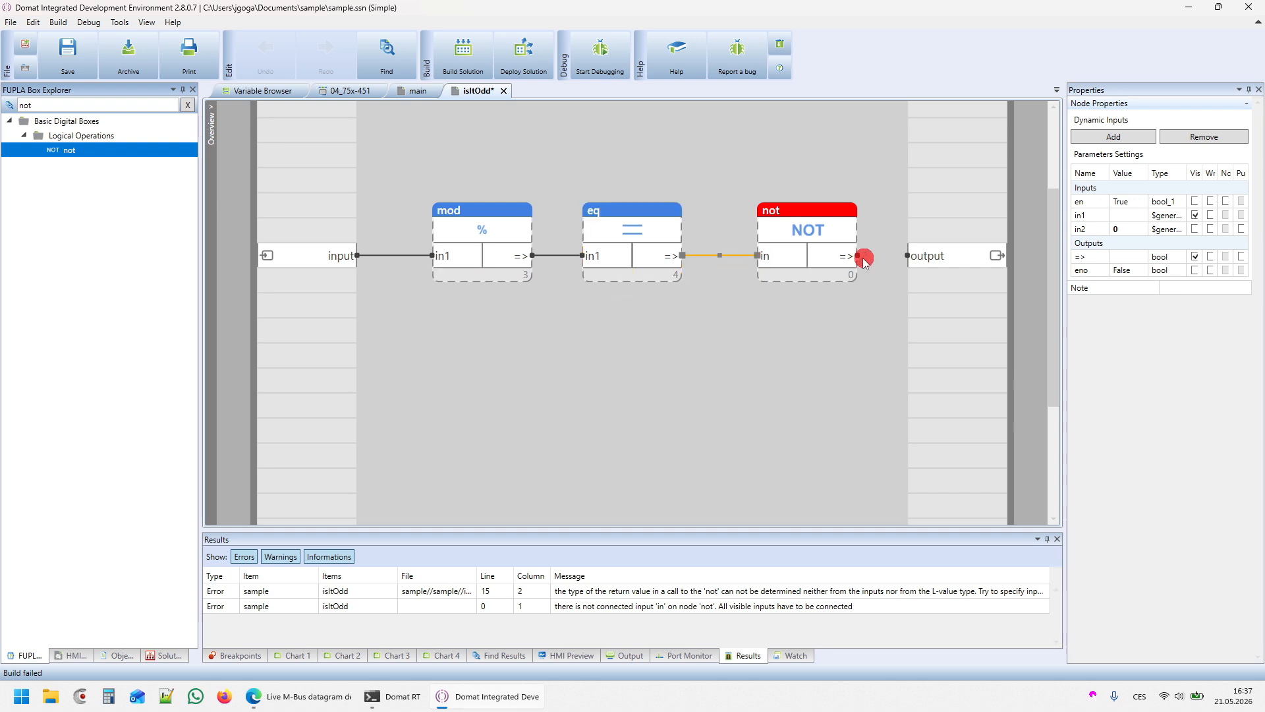
left_click_drag(857, 256, 908, 256)
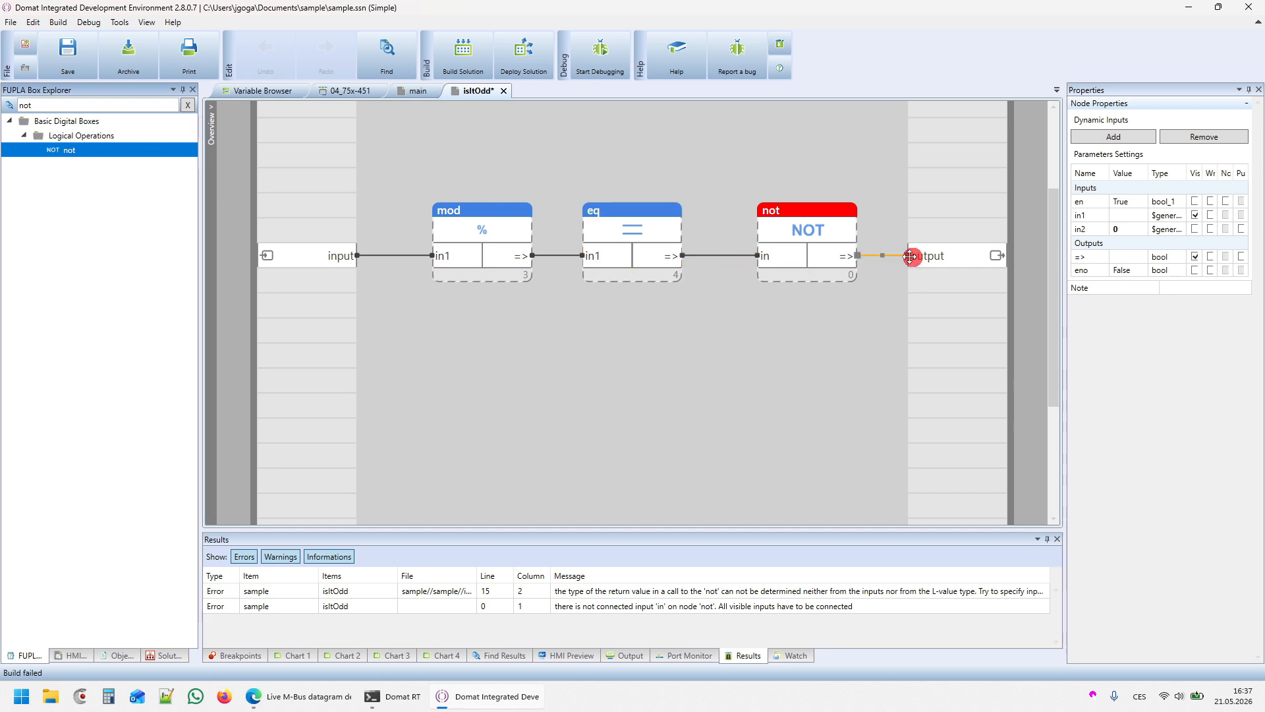
Set the isItOdd function block's Show in Explorer property to True and build the solution.
left_click(667, 455)
left_click(1164, 298)
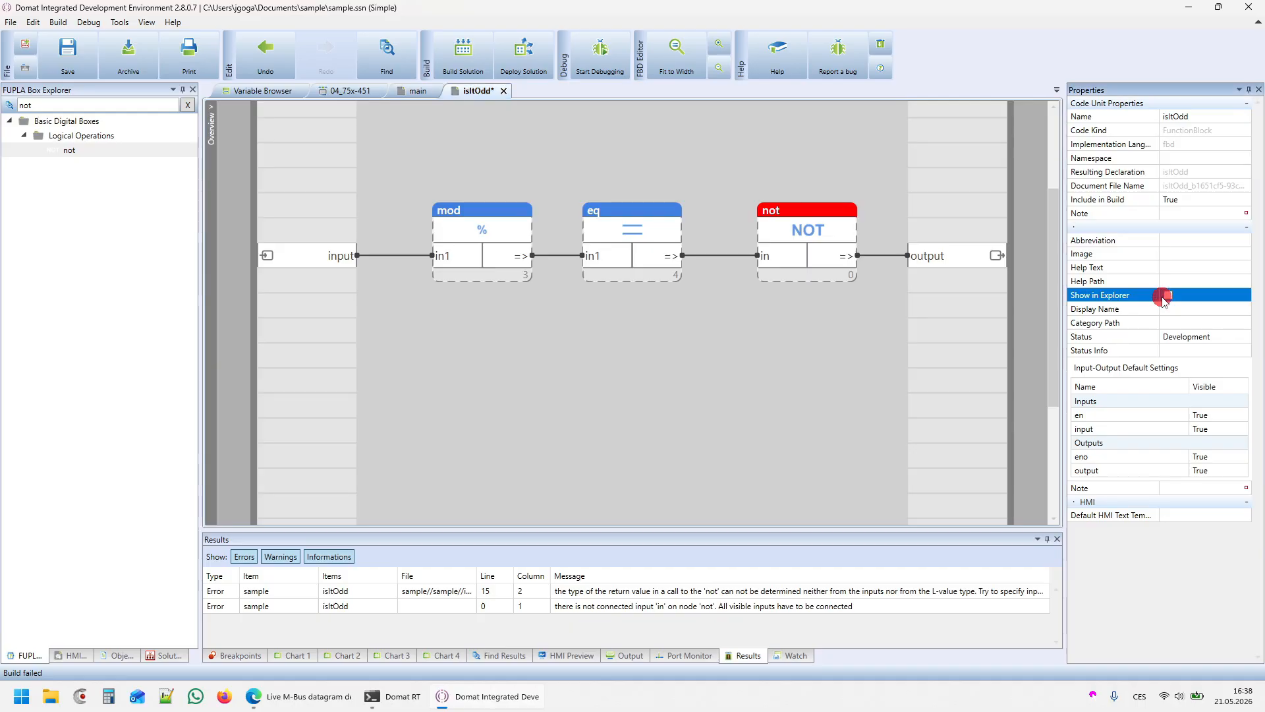
left_click(463, 56)
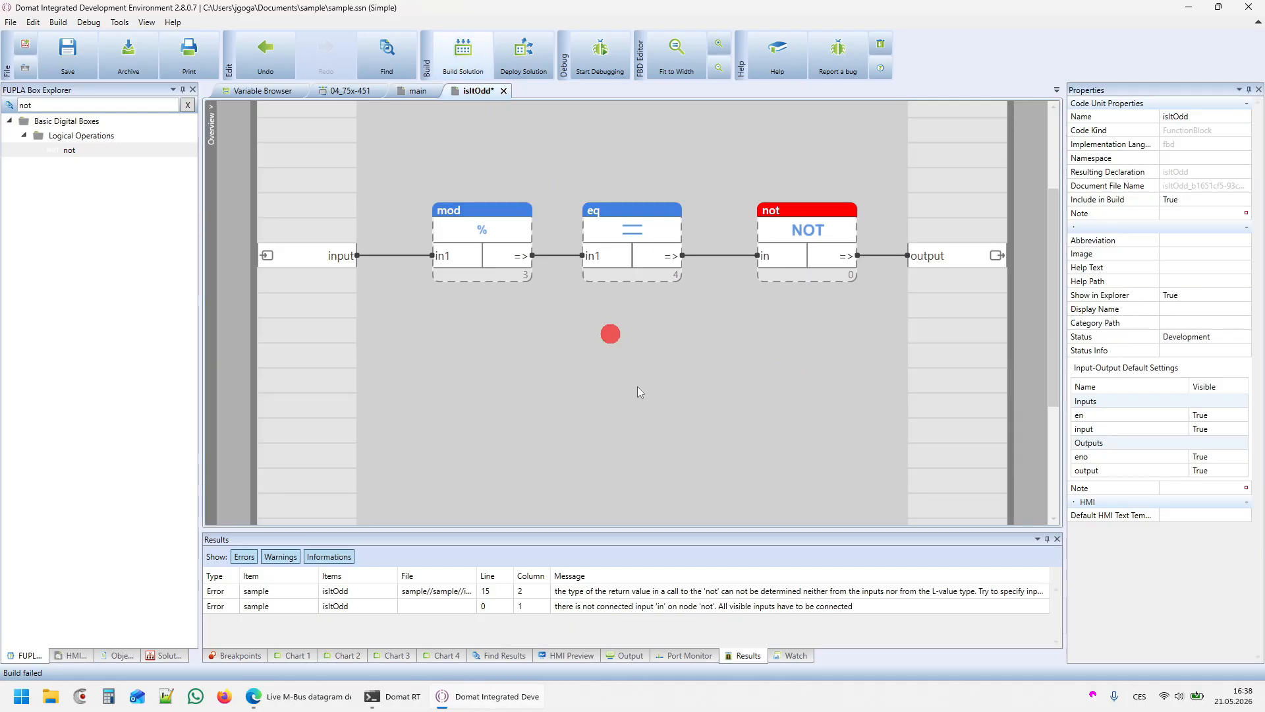
key("Return")
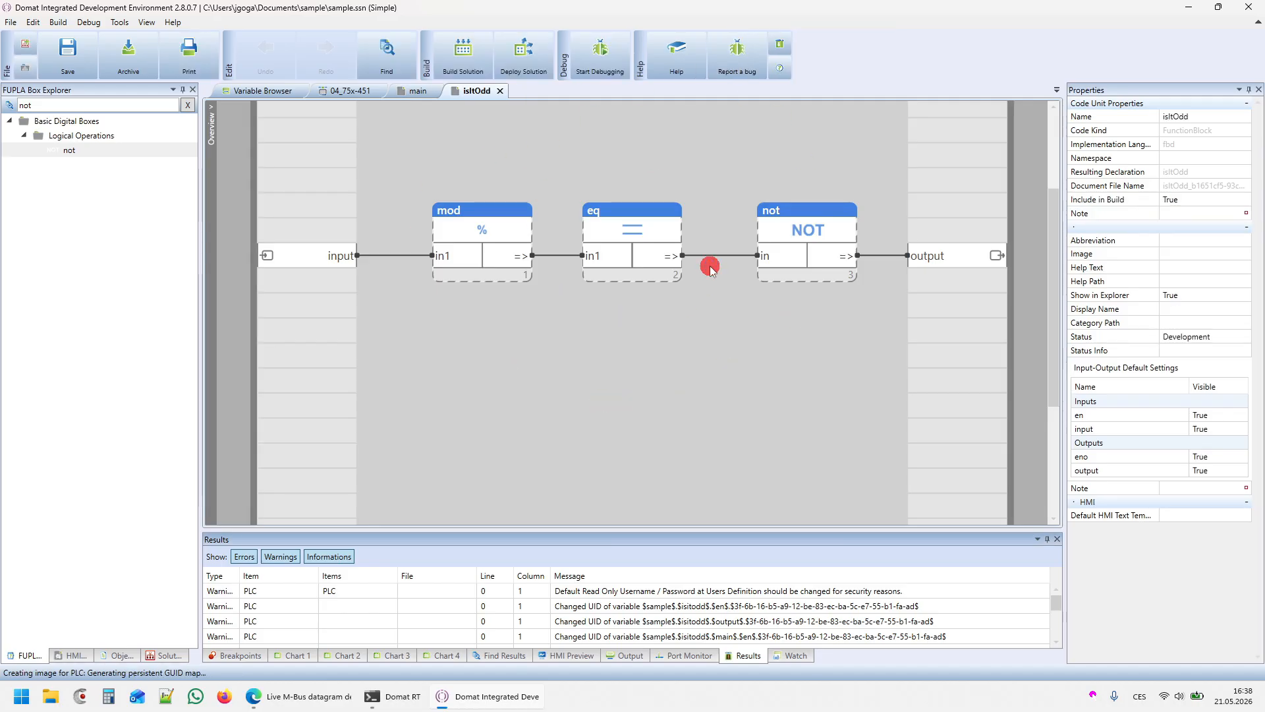
Clear the block search filter and insert an isItOdd block into the main program.
left_click(187, 105)
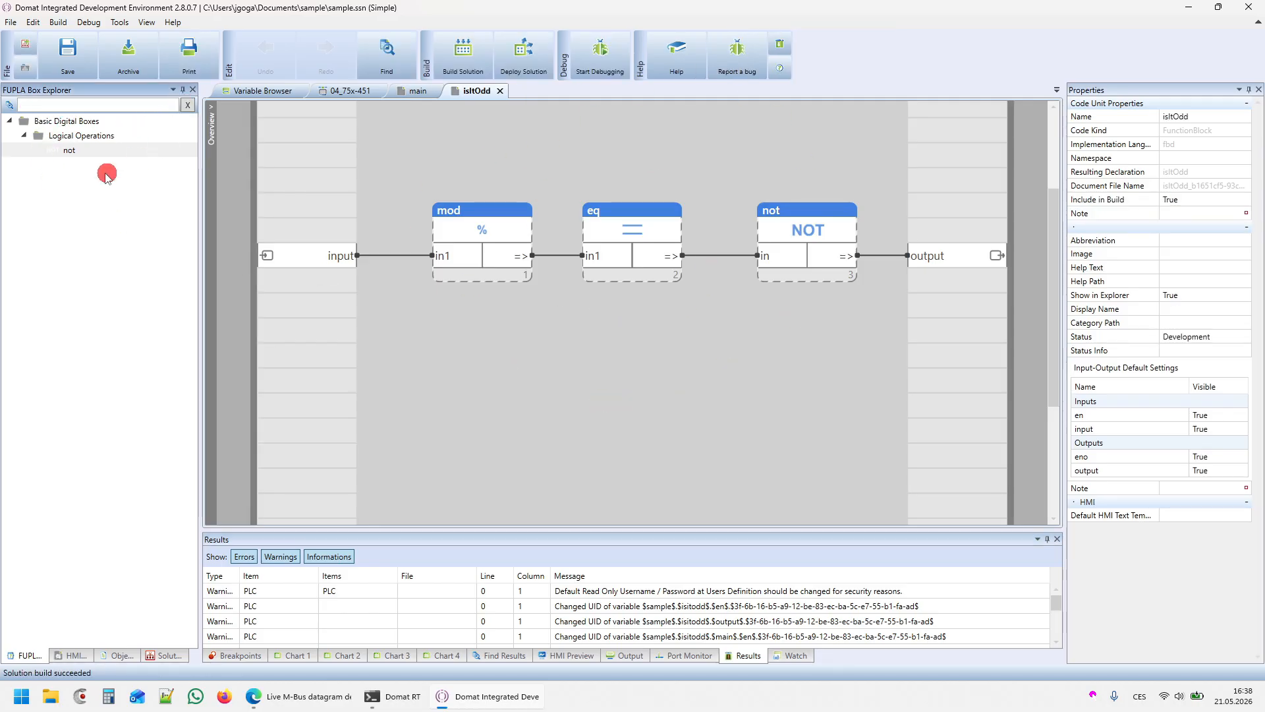
left_click(24, 122)
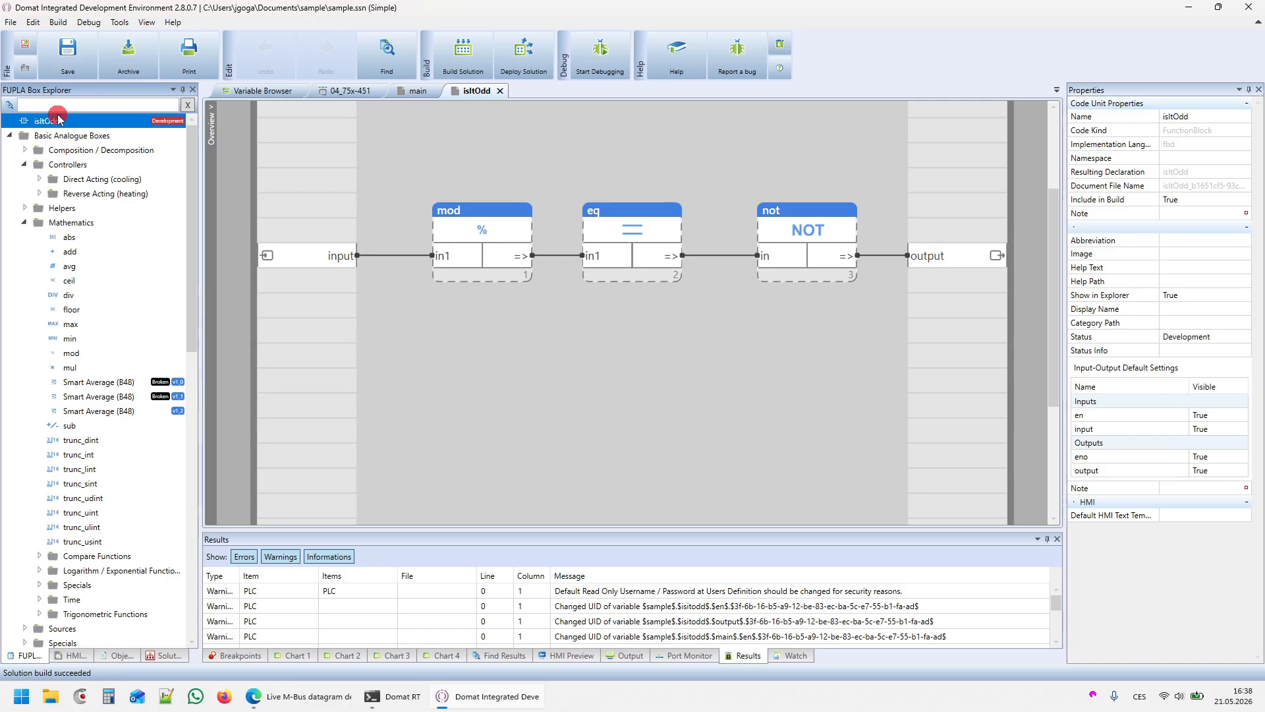
left_click(411, 92)
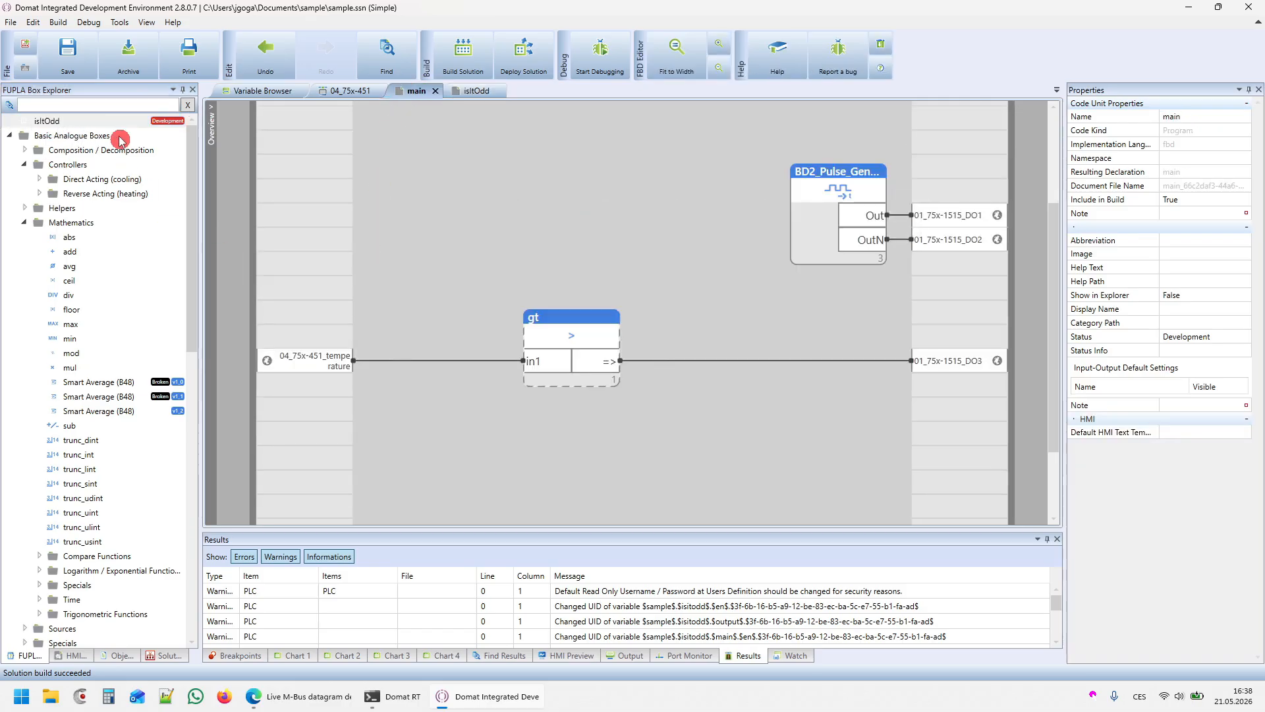
left_click_drag(39, 122, 454, 166)
Insert a second isItOdd block beside the first one in main and delete it again.
left_click_drag(99, 124, 679, 227)
left_click_drag(701, 170, 677, 170)
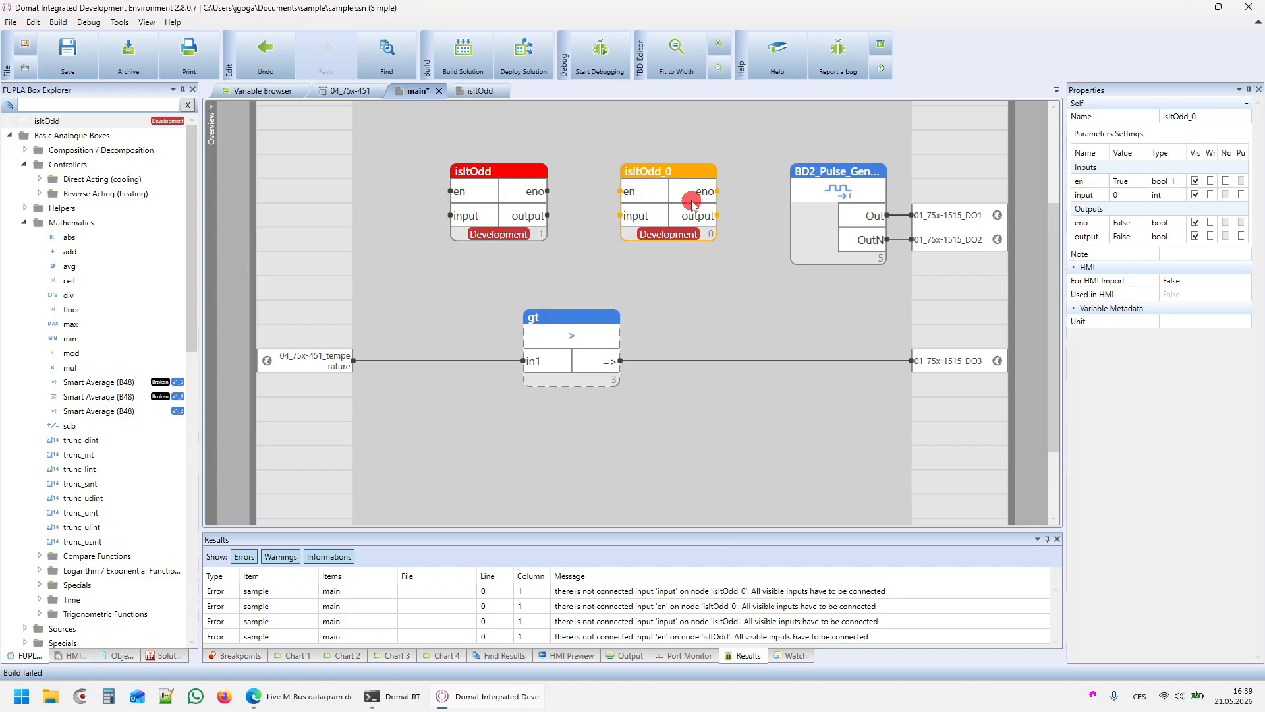
key("Delete")
Hide the en input and eno output of the isItOdd block and move the block below gt.
left_click(499, 217)
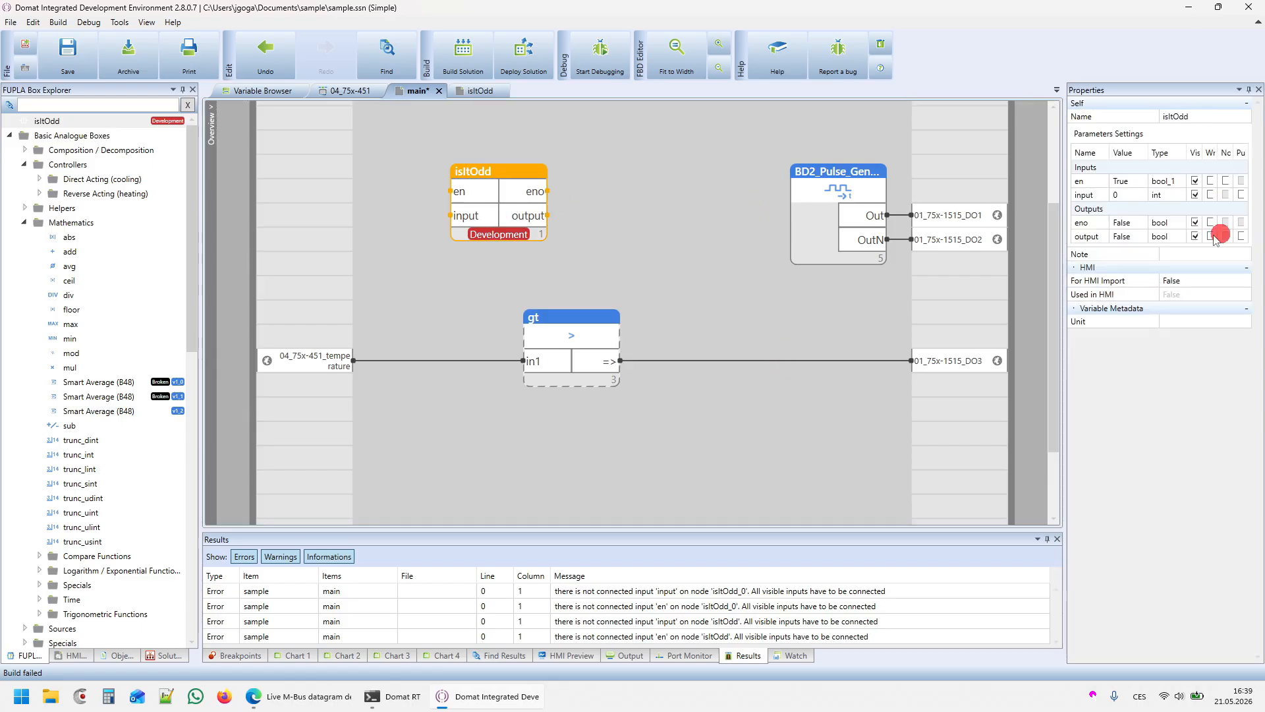
left_click(1194, 182)
left_click(1194, 222)
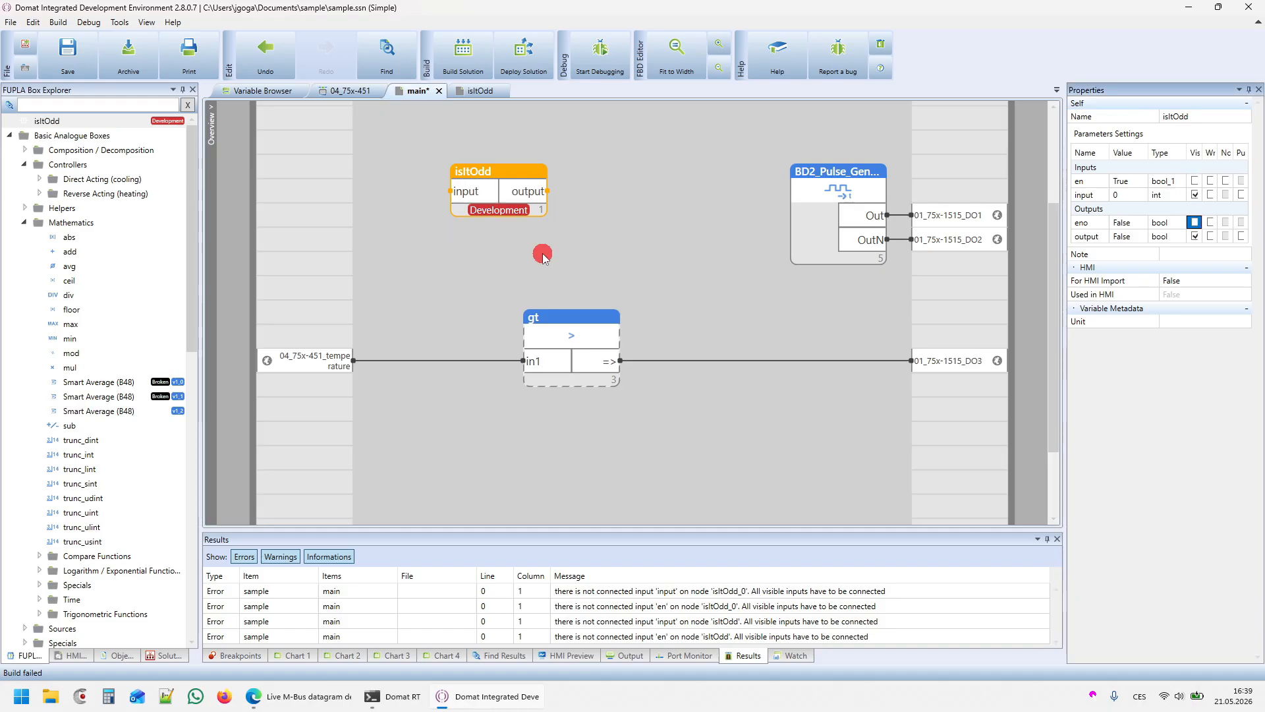
left_click_drag(518, 173, 590, 415)
Insert the existing global variable 01_75x-1515_DO4 on the output side level with isItOdd and wire the block's output to it.
right_click(960, 434)
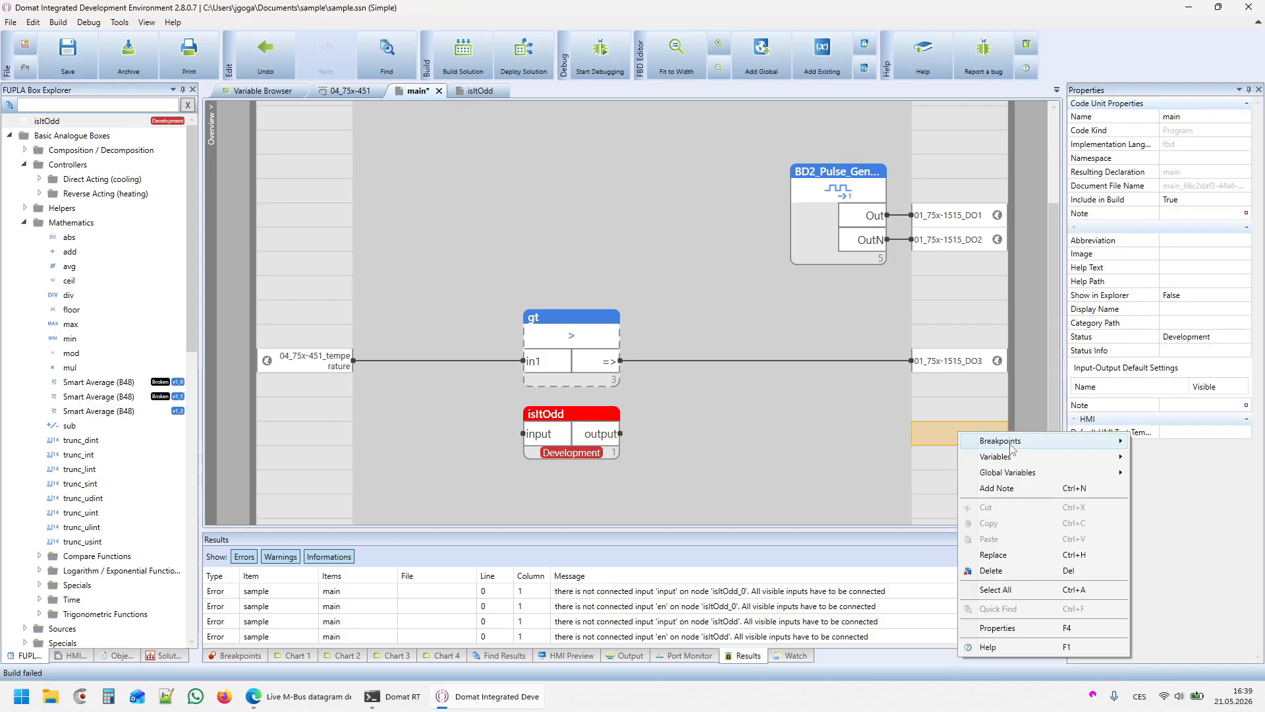
mouse_move(995, 457)
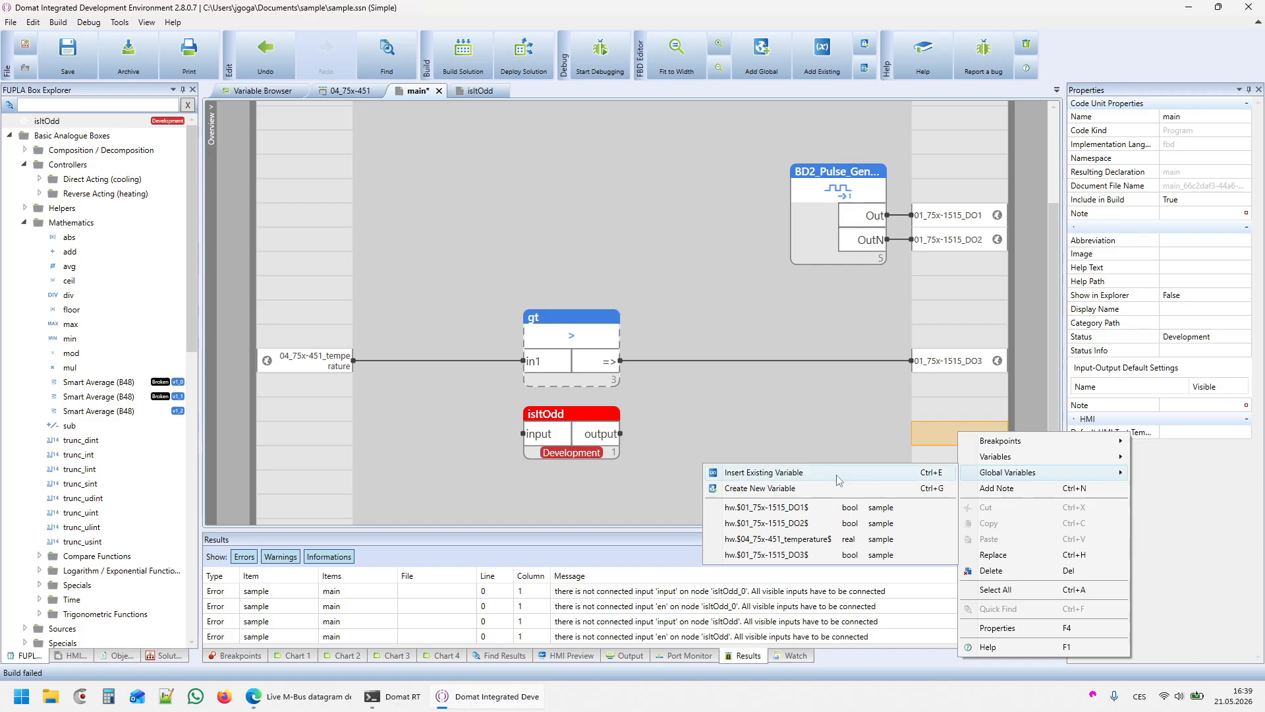
left_click(838, 480)
double_click(482, 199)
type("do")
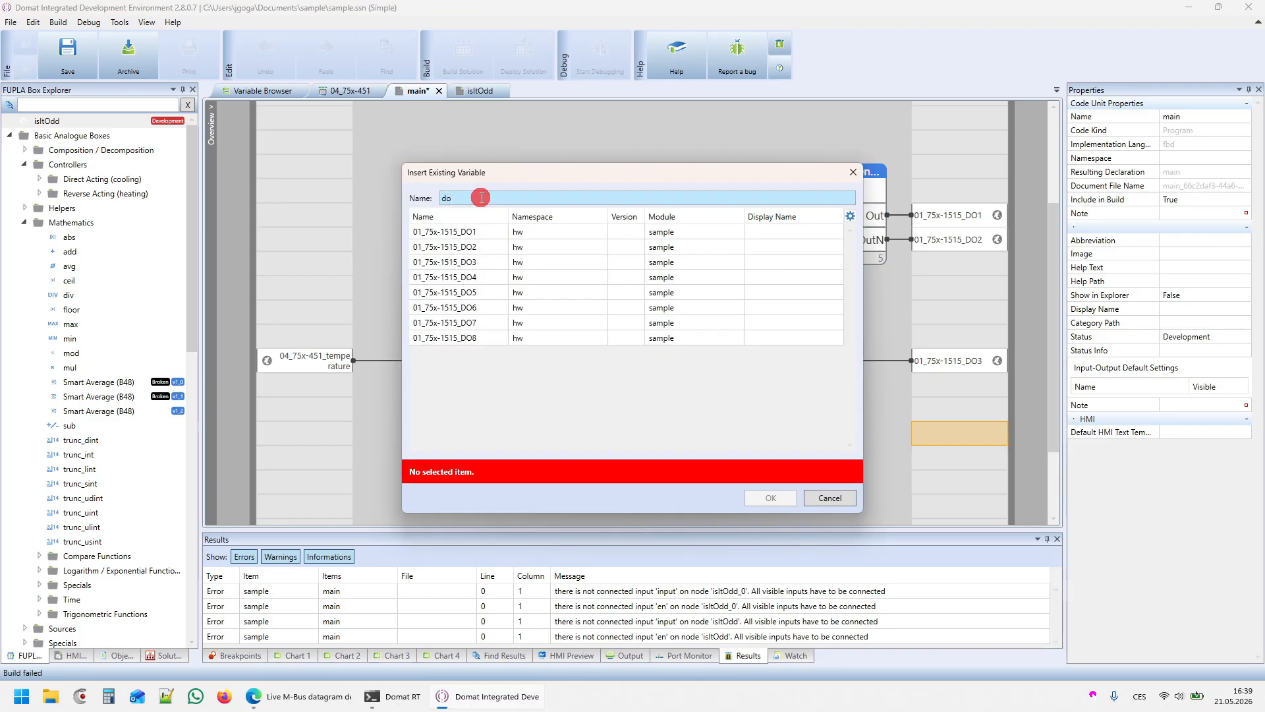
double_click(451, 277)
left_click_drag(630, 436, 915, 438)
Wire the 04_75x-451_temperature variable to the input of the isItOdd block.
left_click(349, 363)
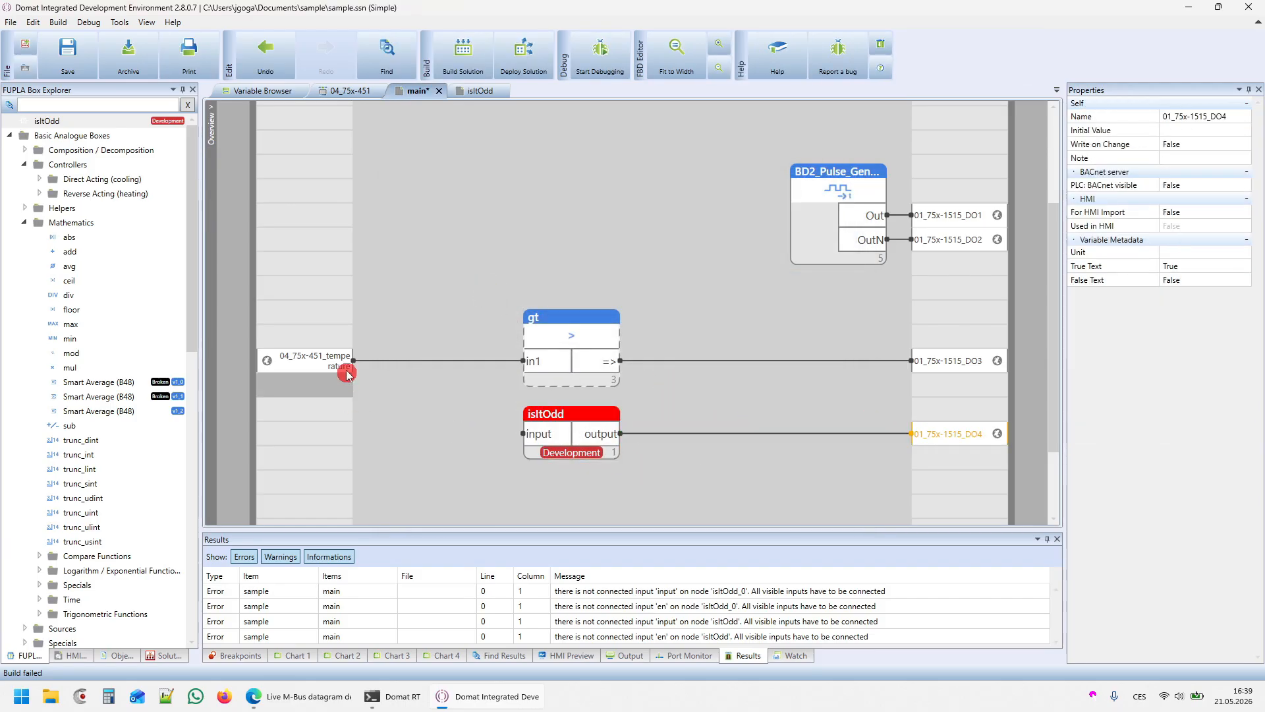
left_click_drag(354, 364, 524, 434)
left_click(697, 461)
Build the solution for the PLC device and examine the build results for main.
left_click(461, 56)
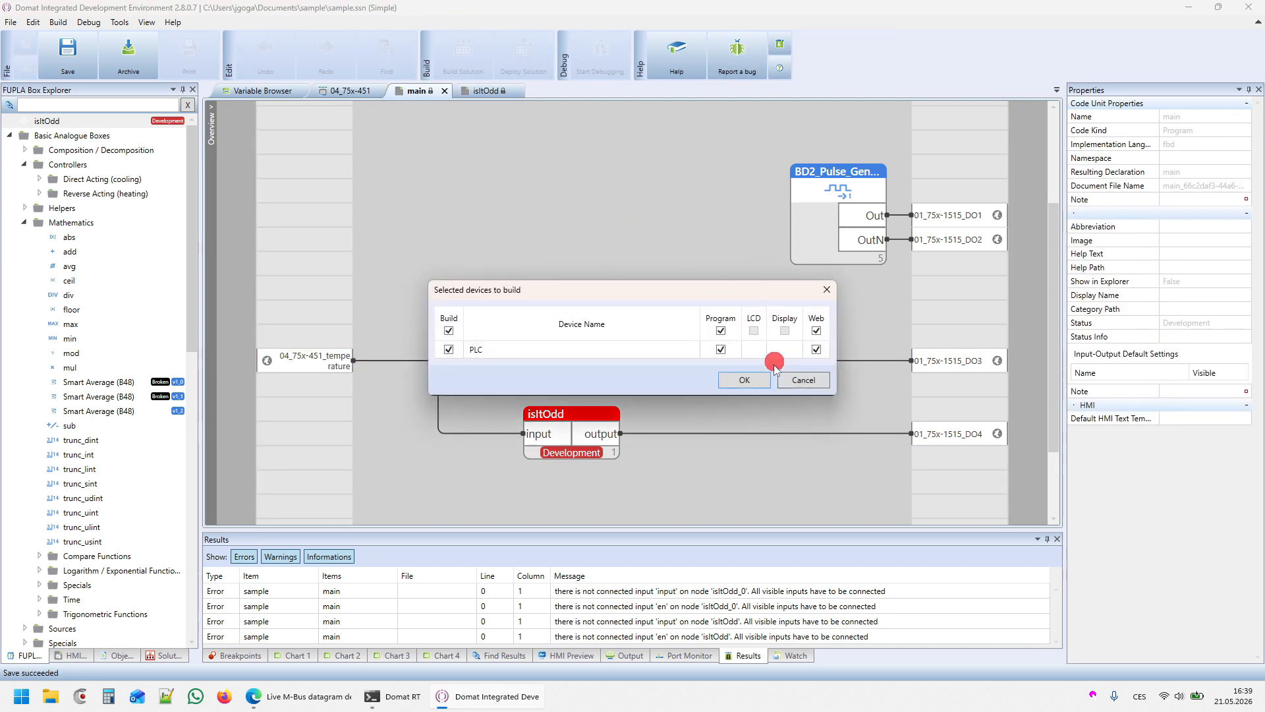
left_click(746, 380)
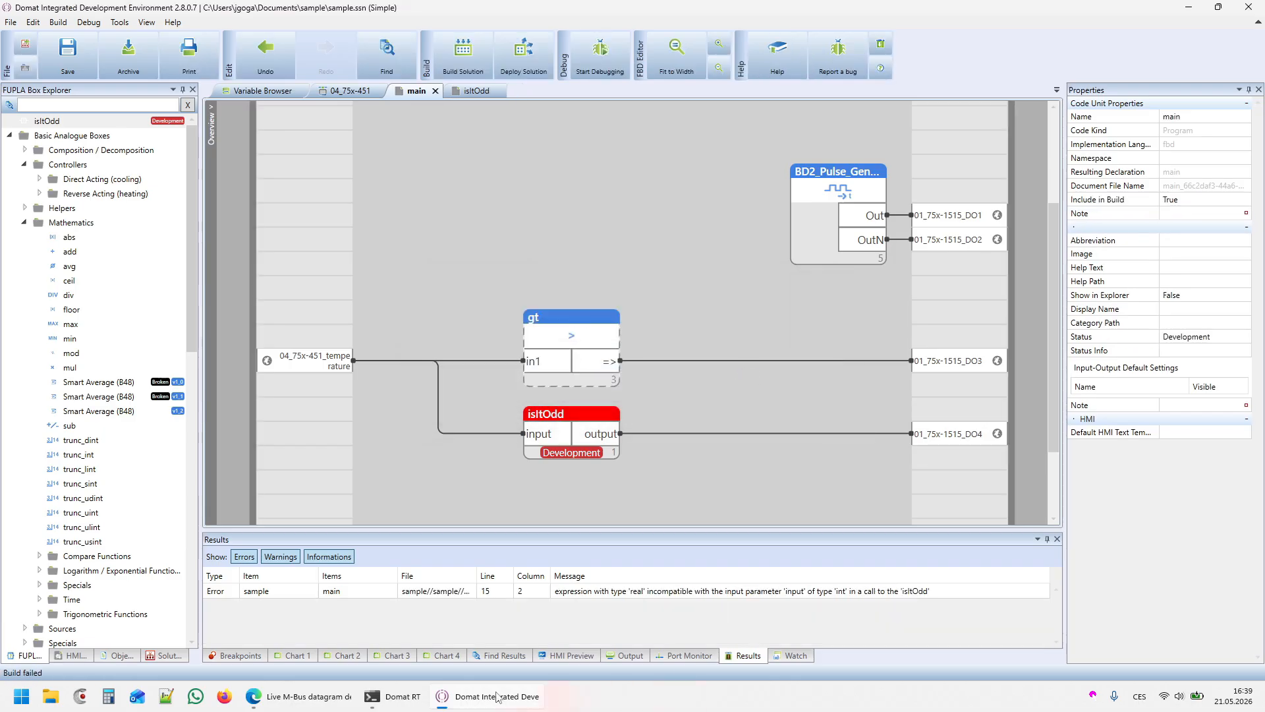
left_click(270, 591)
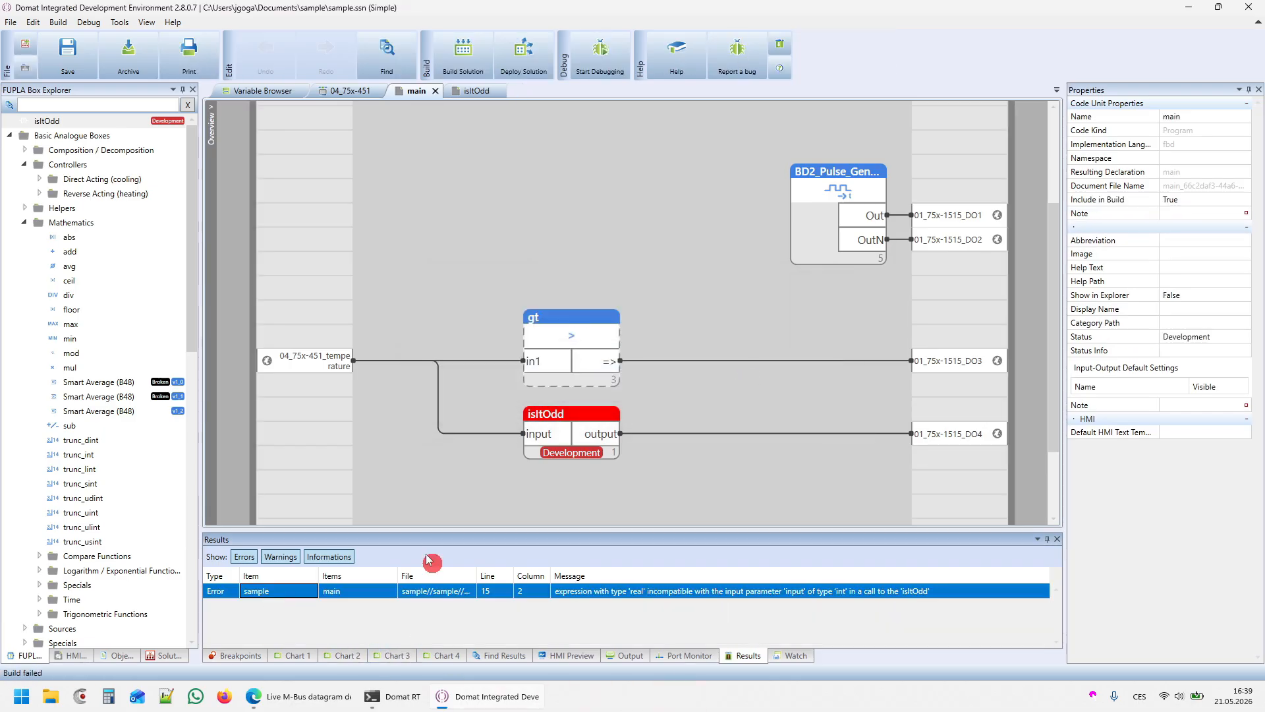
left_click(638, 493)
left_click(619, 597)
left_click(598, 603)
left_click(634, 595)
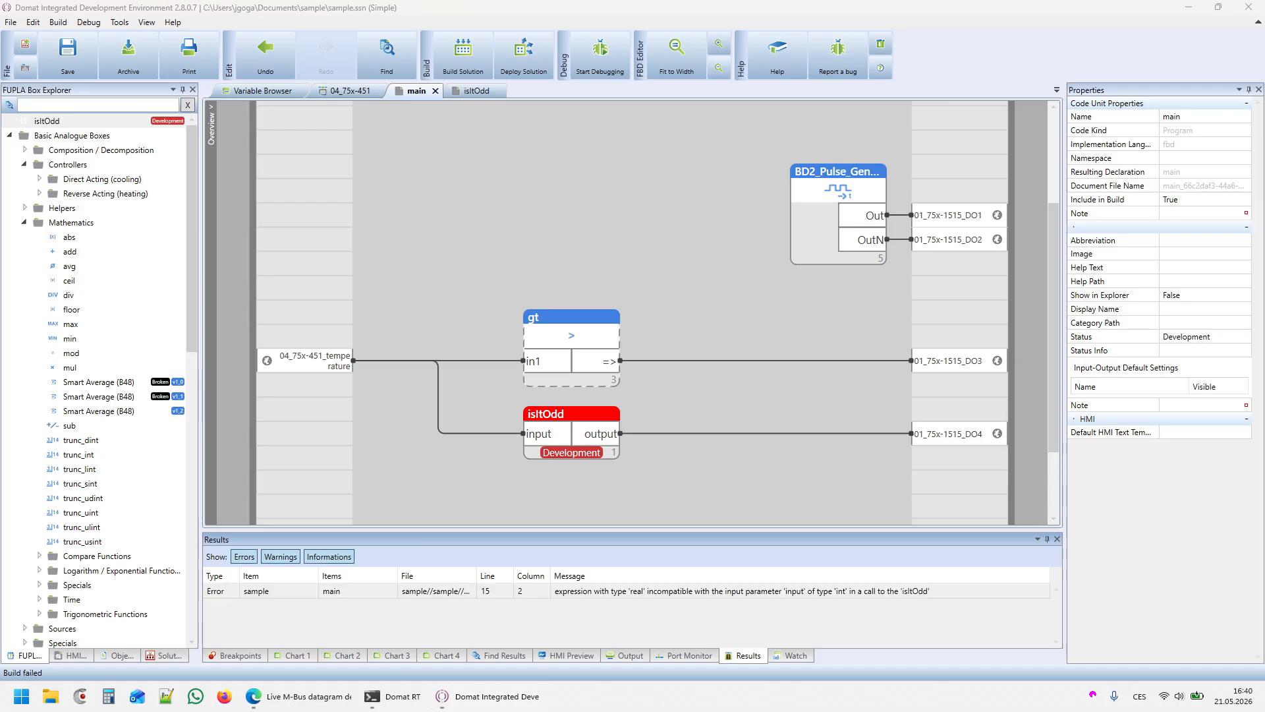
Insert a to_int block between the temperature variable and isItOdd, wiring temperature into it and its result to the isItOdd input.
left_click(54, 109)
type("to")
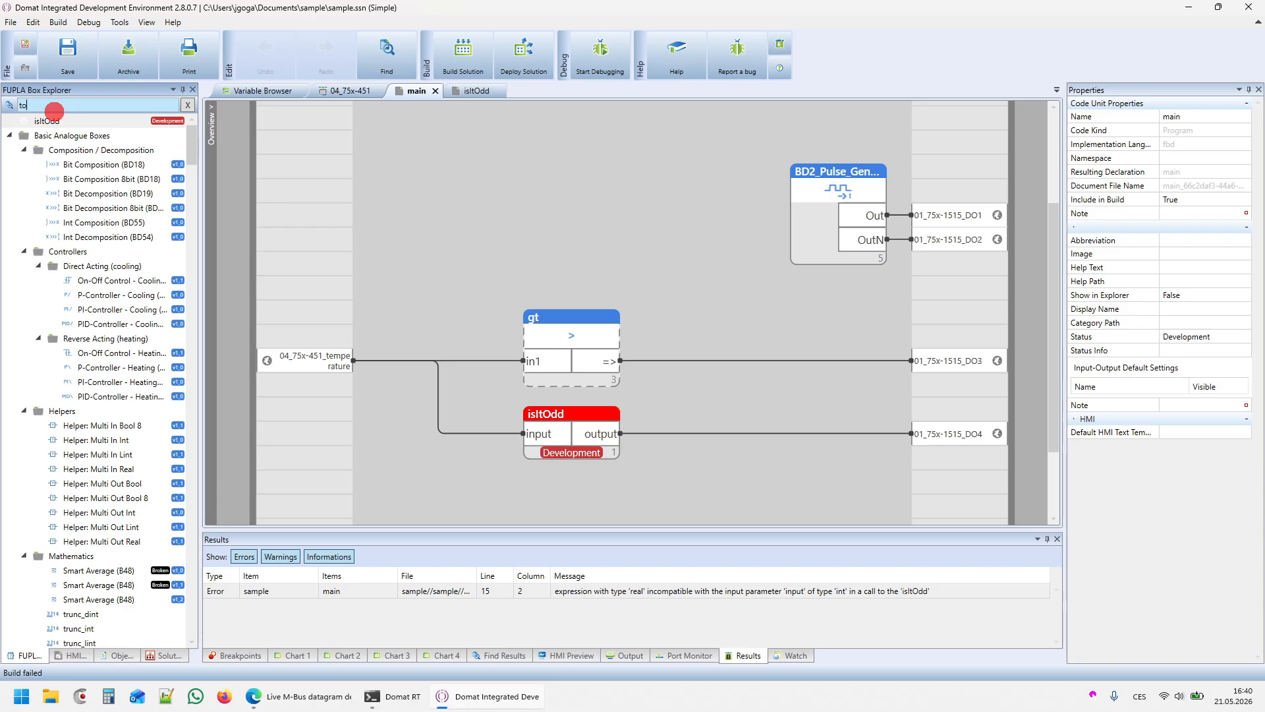
type("_int")
left_click_drag(72, 150, 435, 419)
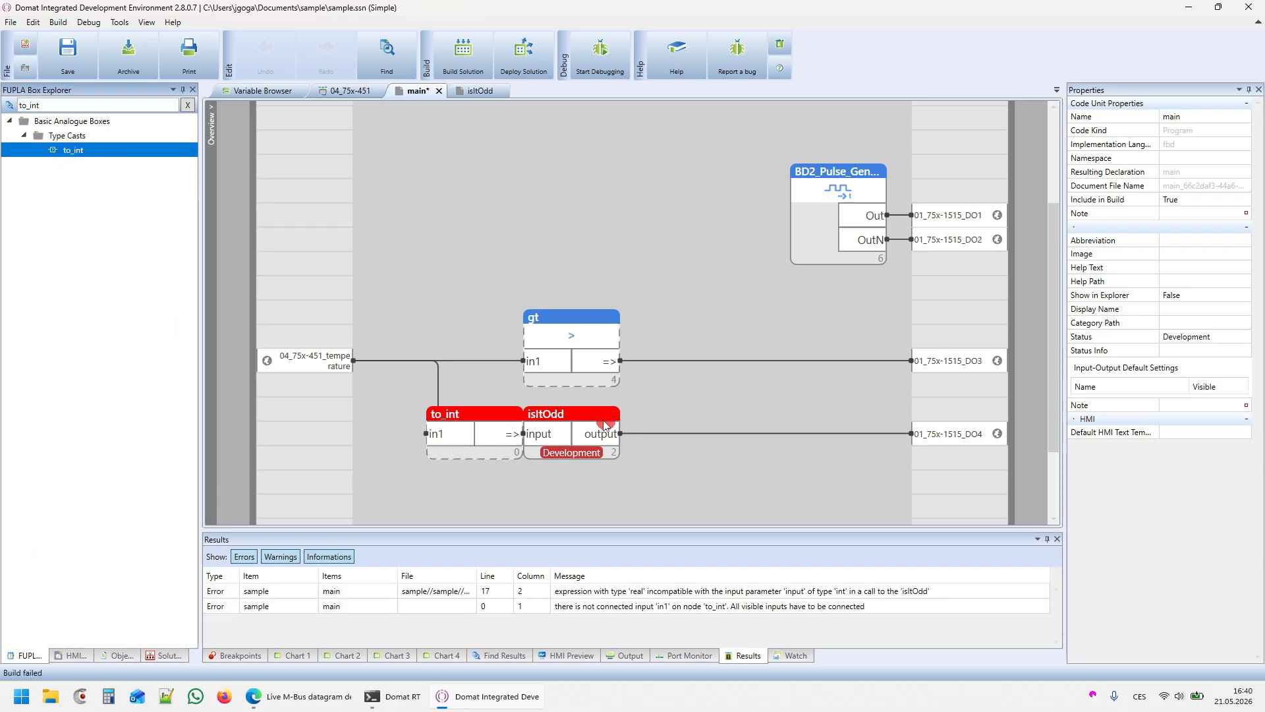
left_click_drag(526, 437, 669, 433)
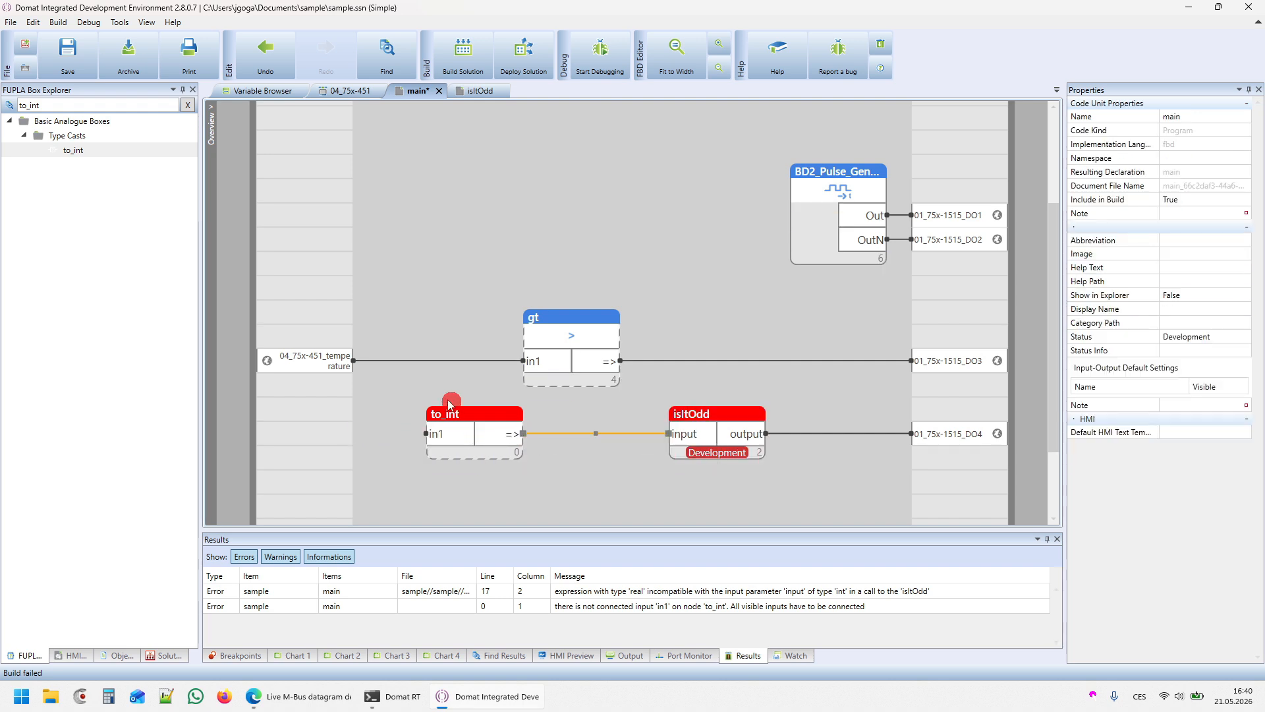
left_click_drag(353, 362, 427, 434)
Build the solution and deploy it to the PLC with a warm restart, full run mode and boot project location Memory Area 1+2.
left_click(465, 61)
left_click(744, 380)
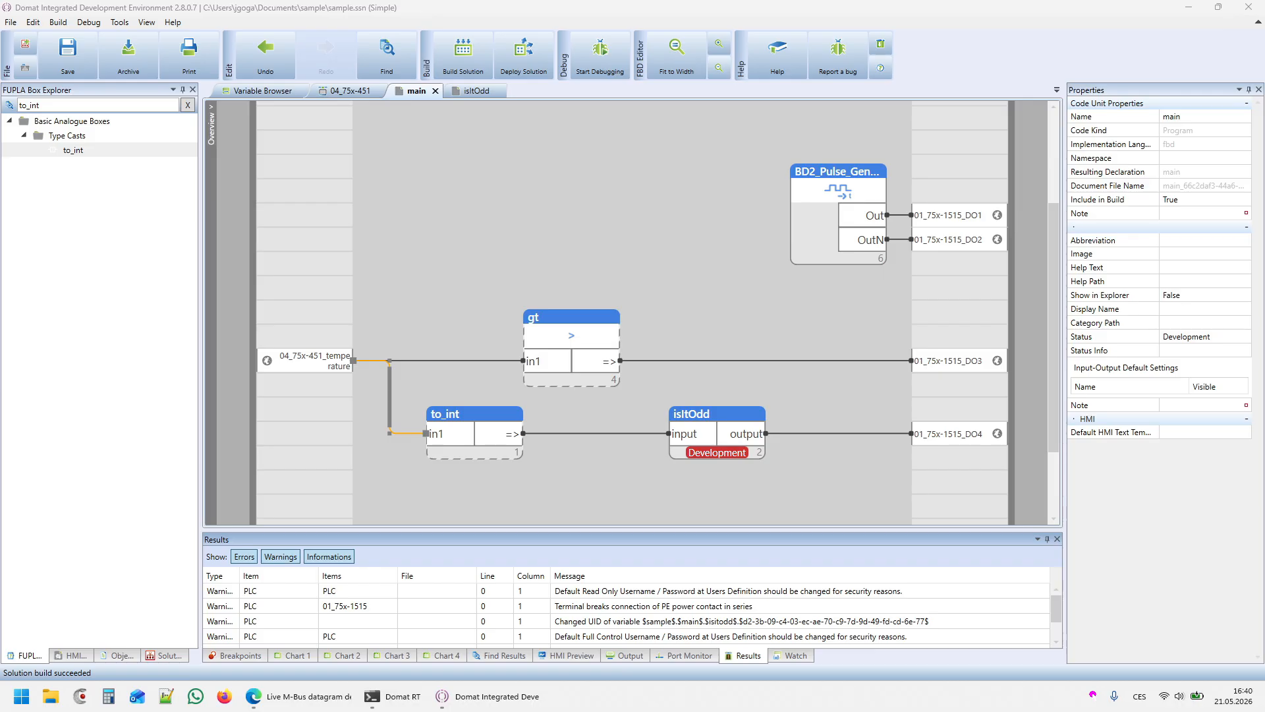
left_click(553, 62)
left_click(725, 389)
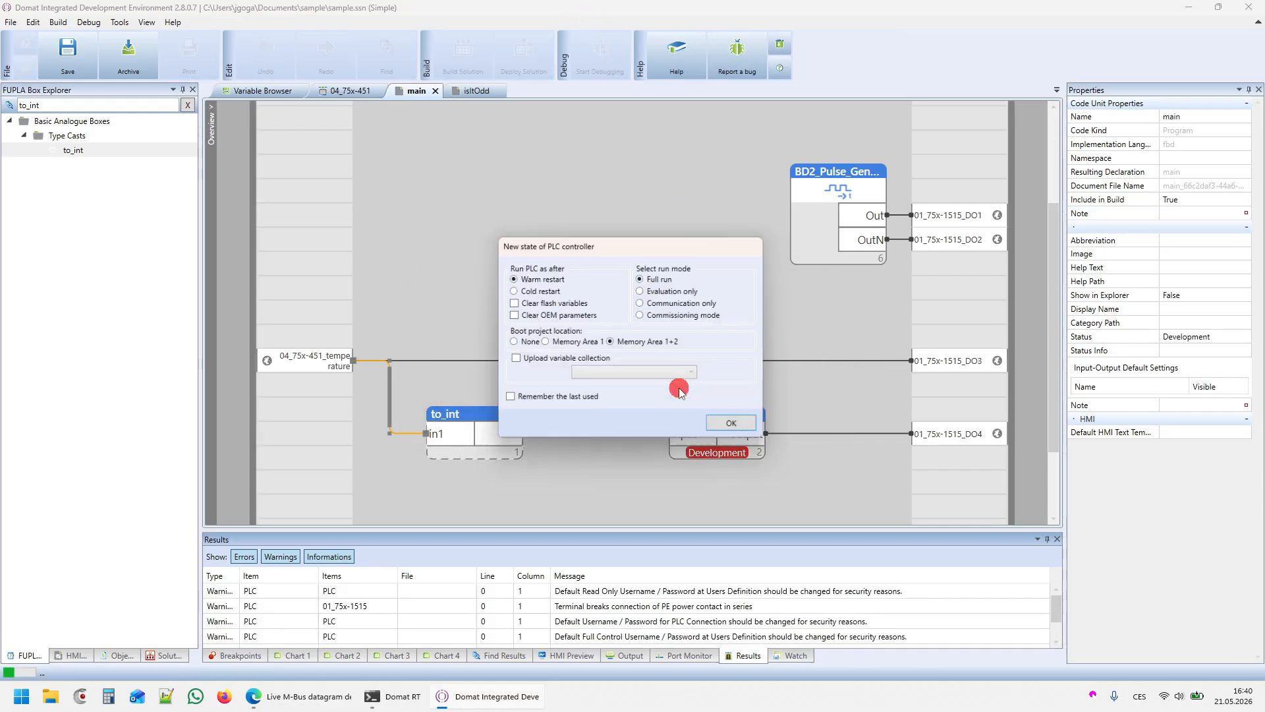
left_click(735, 420)
Debug the main program to check the live to_int and isItOdd values, and stop debugging.
left_click(578, 62)
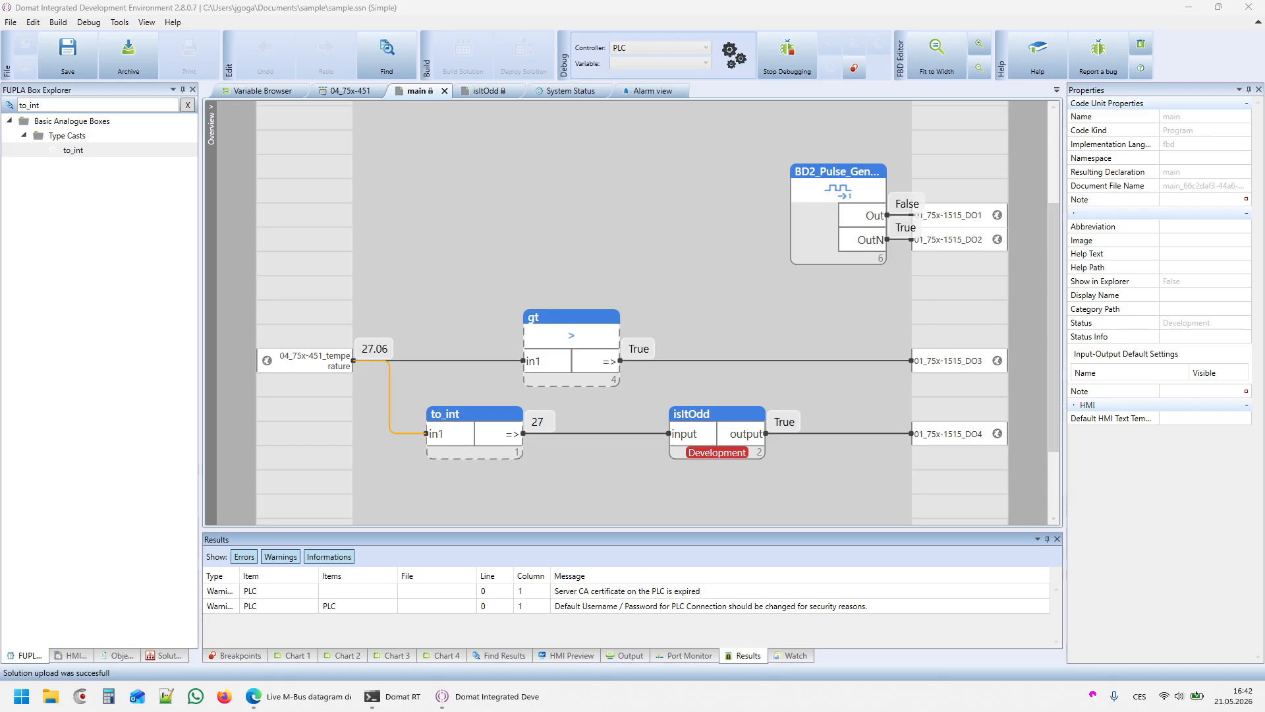
left_click(766, 104)
left_click(787, 56)
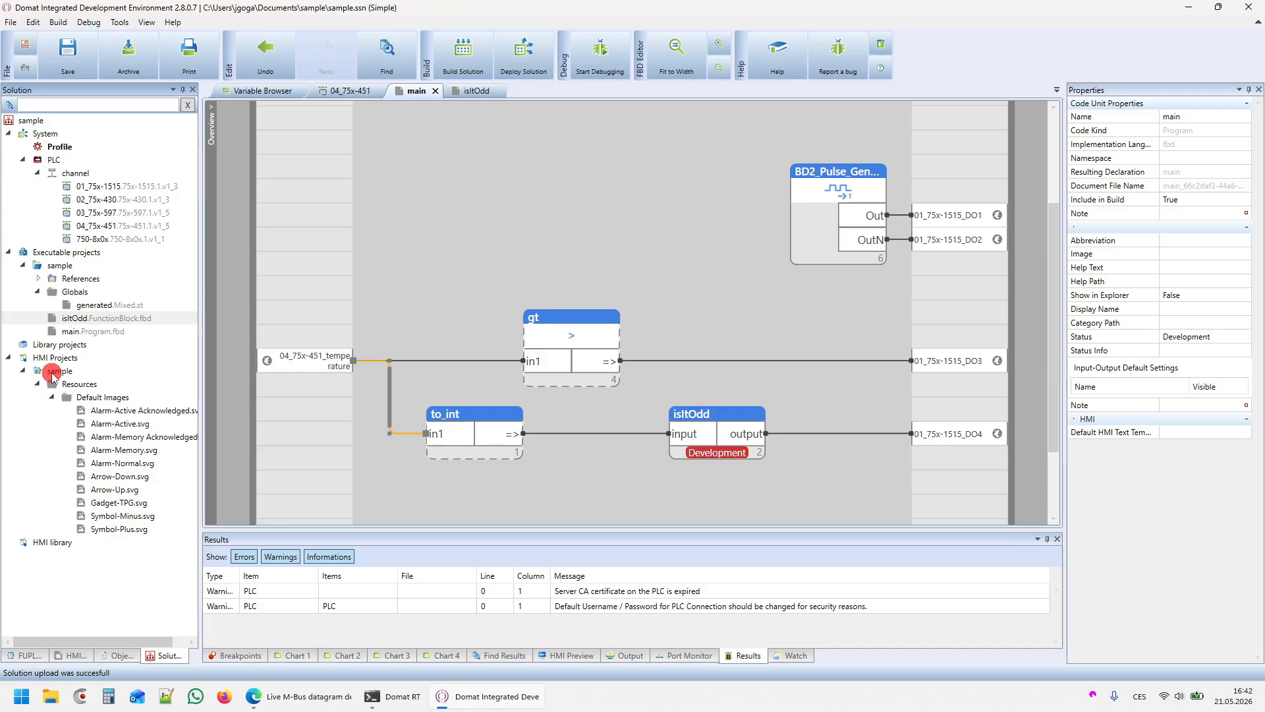
Start adding an HMI template named web to the sample HMI project and set its display type.
right_click(50, 373)
mouse_move(197, 379)
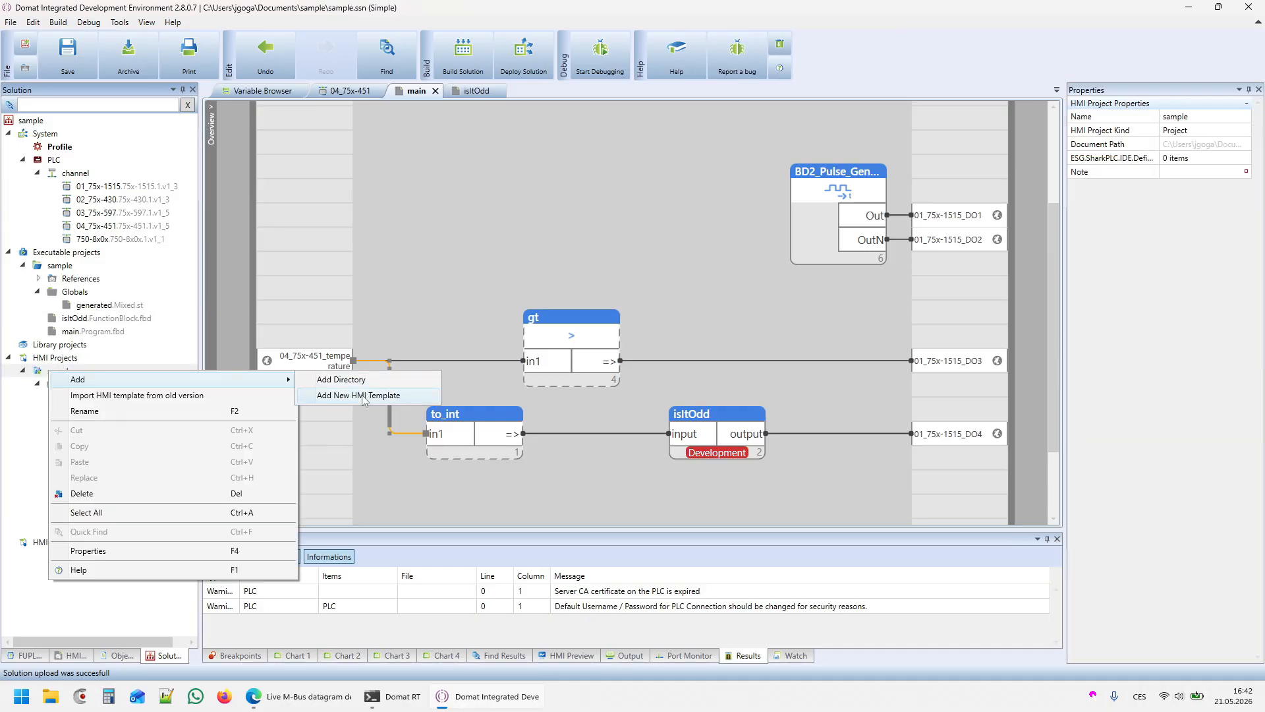
left_click(364, 397)
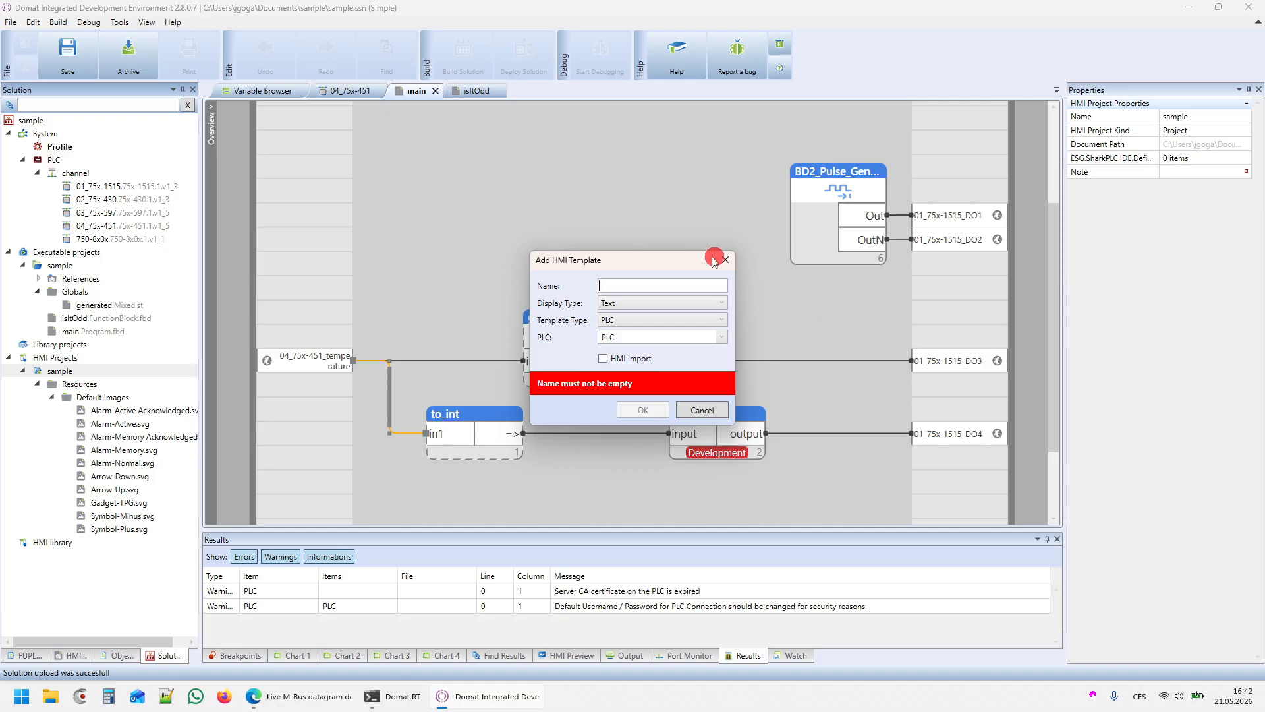
type("web")
left_click(617, 304)
left_click(626, 333)
left_click(627, 320)
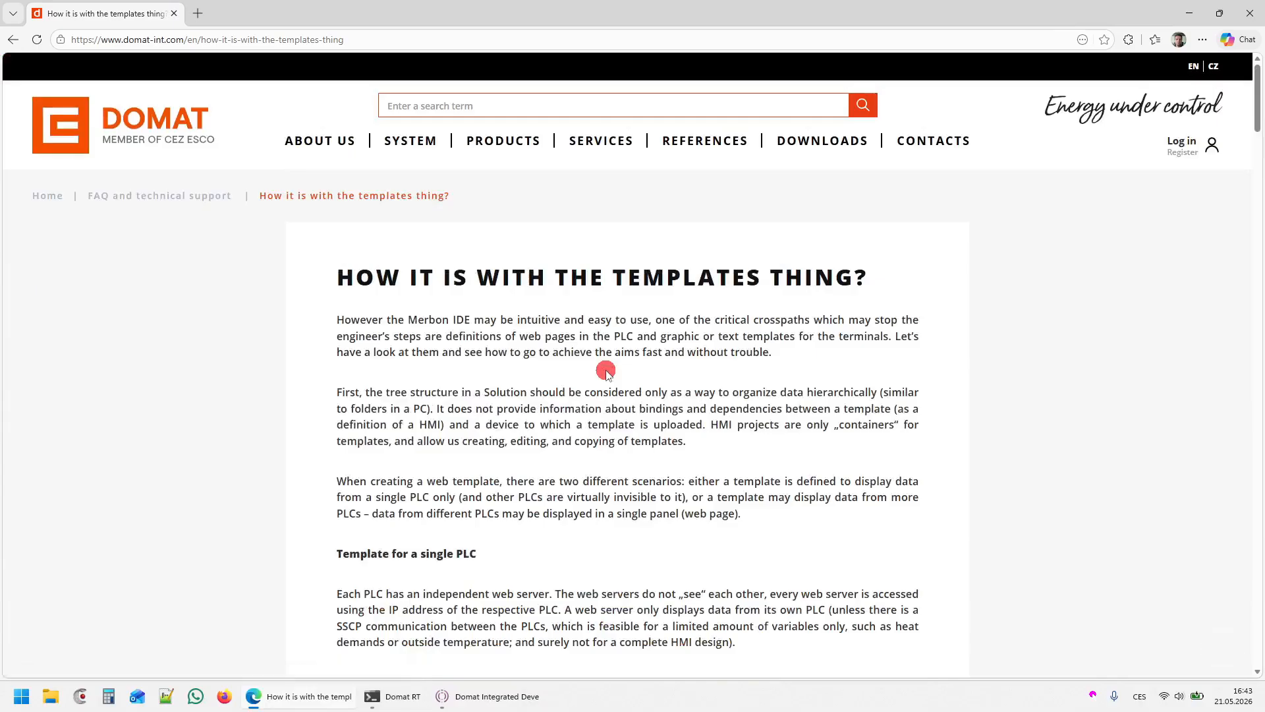
Read the Domat article on how templates are bound to single PLCs and terminals.
scroll(605, 370, "down", 10)
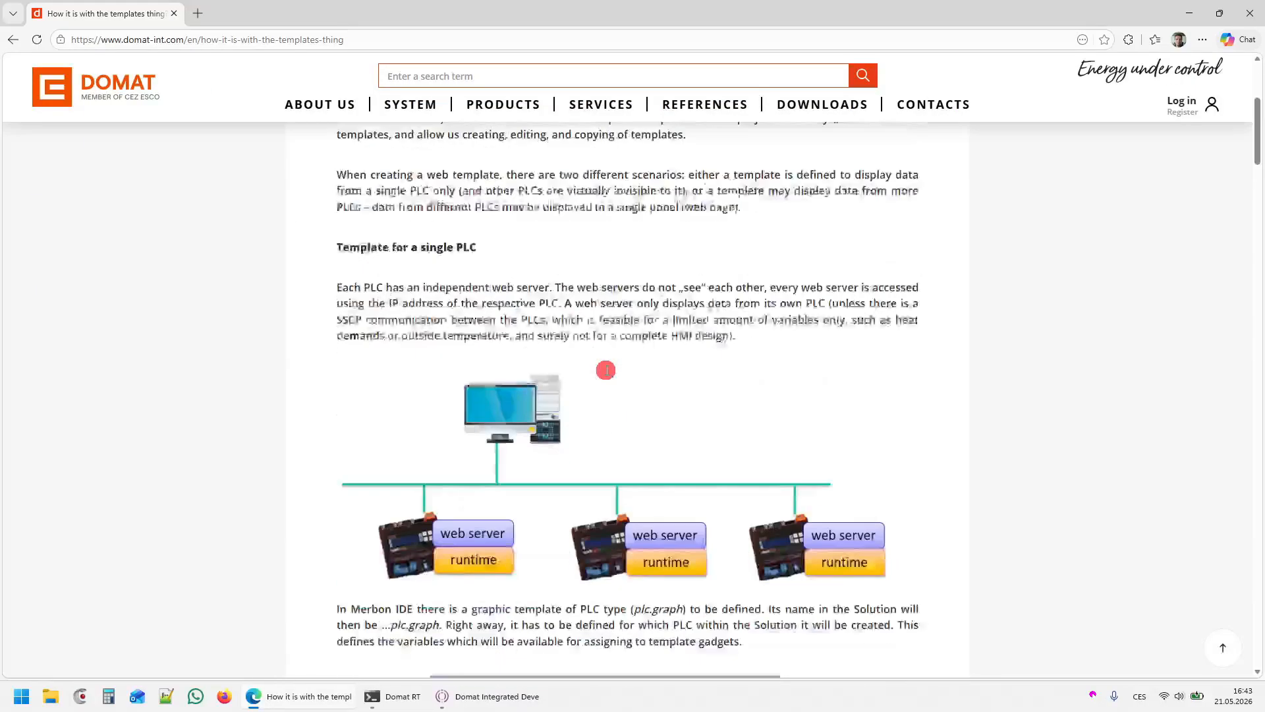
scroll(606, 371, "down", 12)
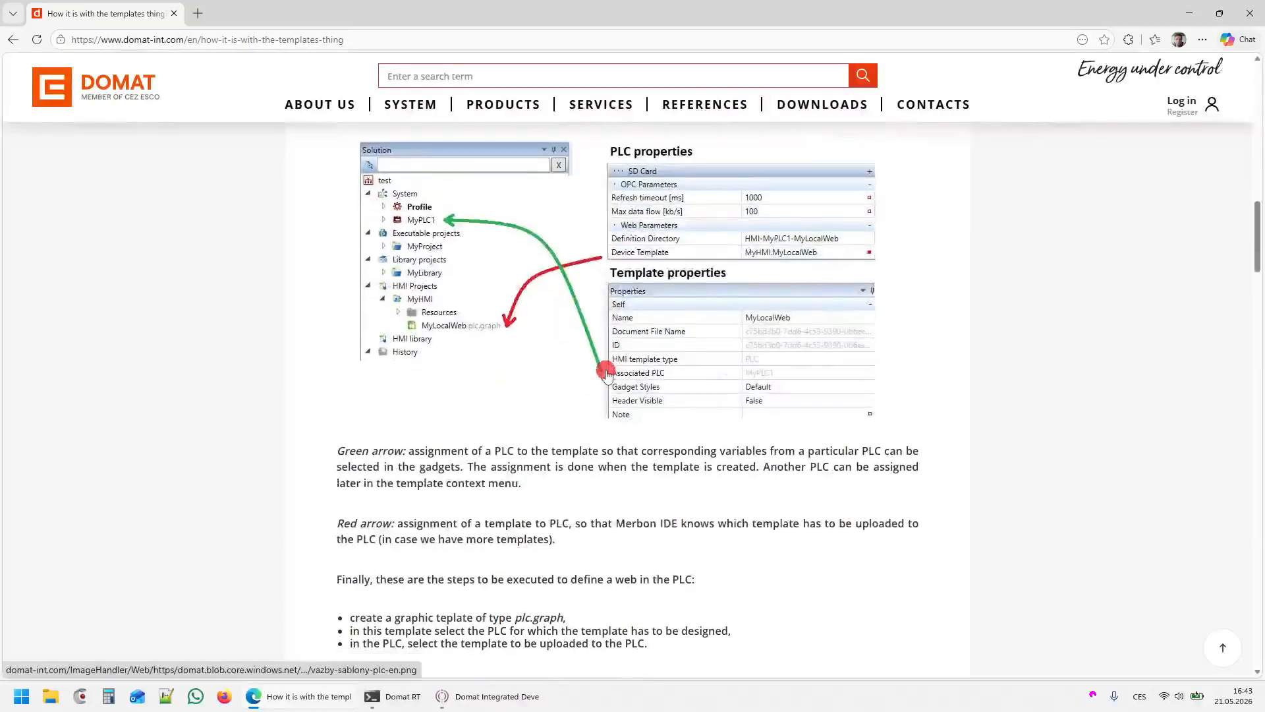
scroll(607, 375, "down", 15)
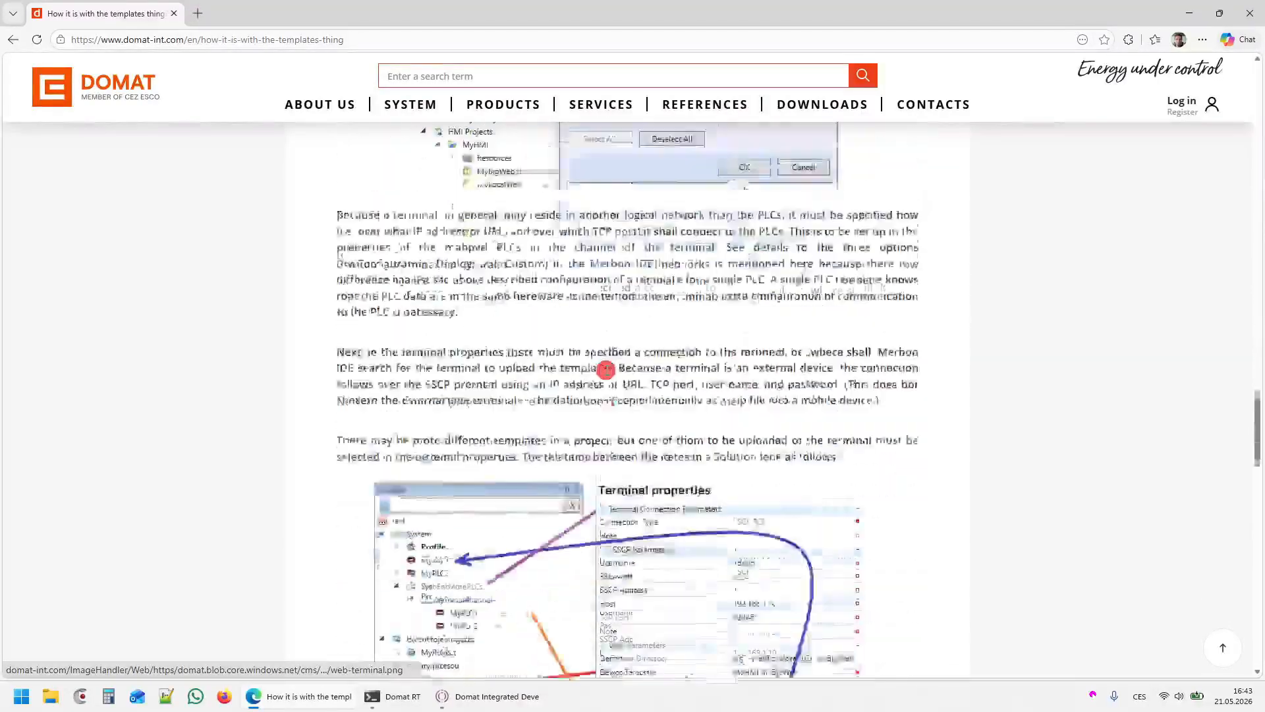
scroll(606, 371, "down", 15)
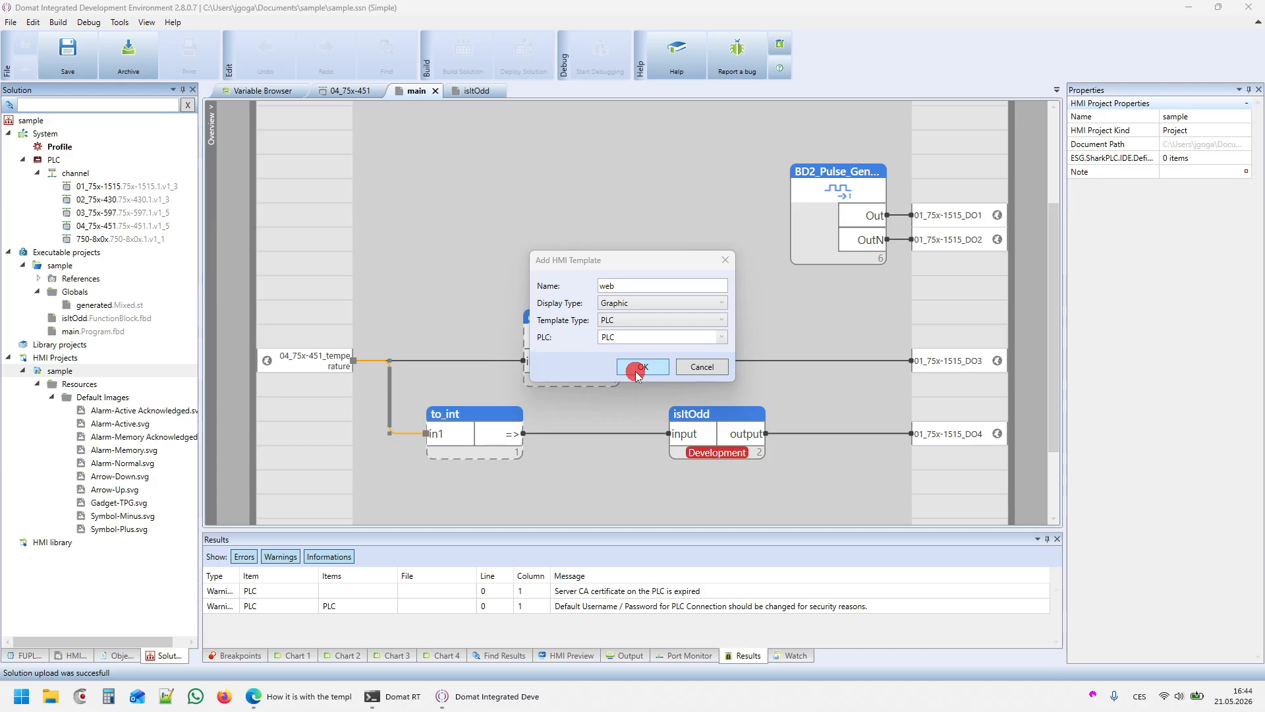
Create the web template with Graphic display type and PLC template type for the PLC, and review its page resolution and background image properties.
left_click(637, 368)
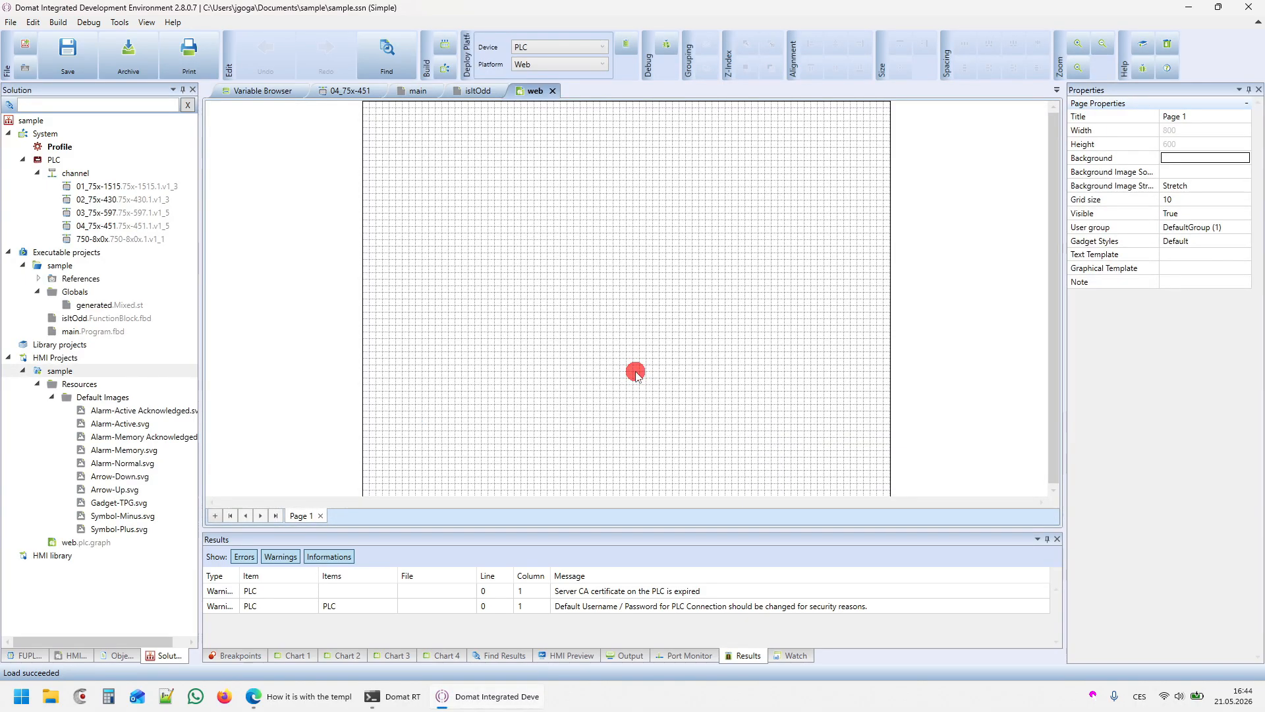
left_click(943, 377)
left_click(1210, 227)
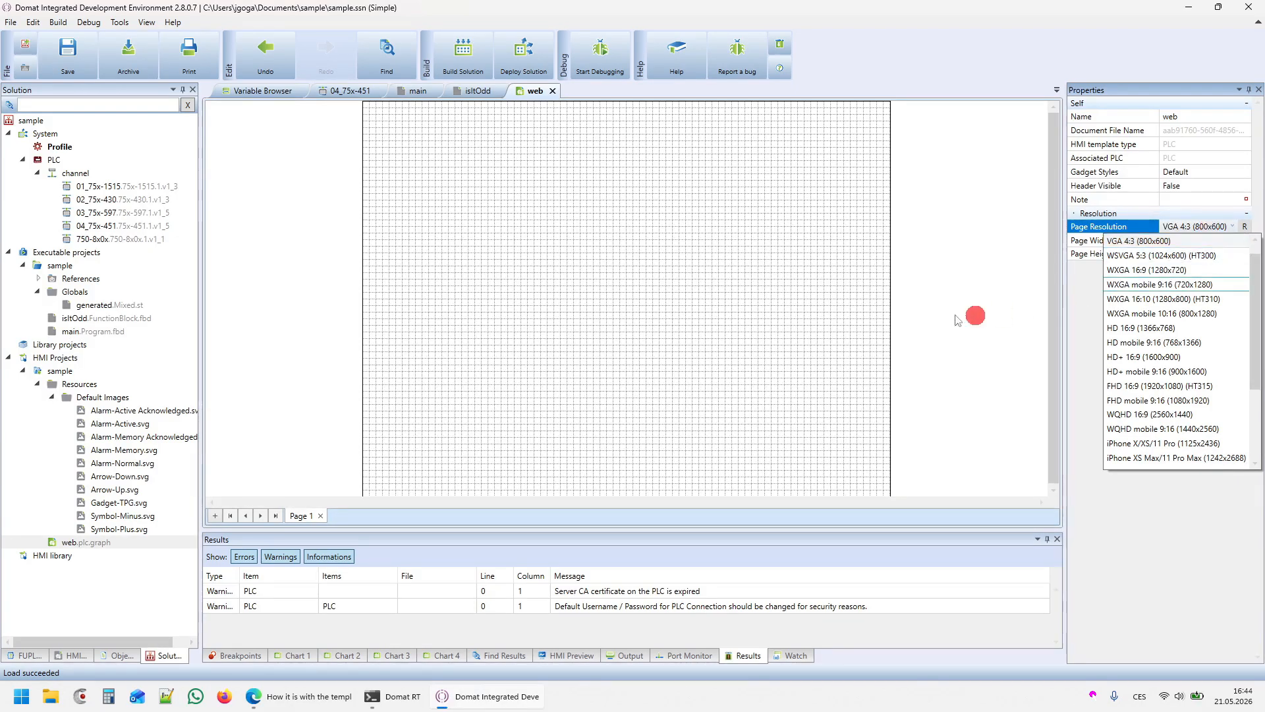
left_click(773, 294)
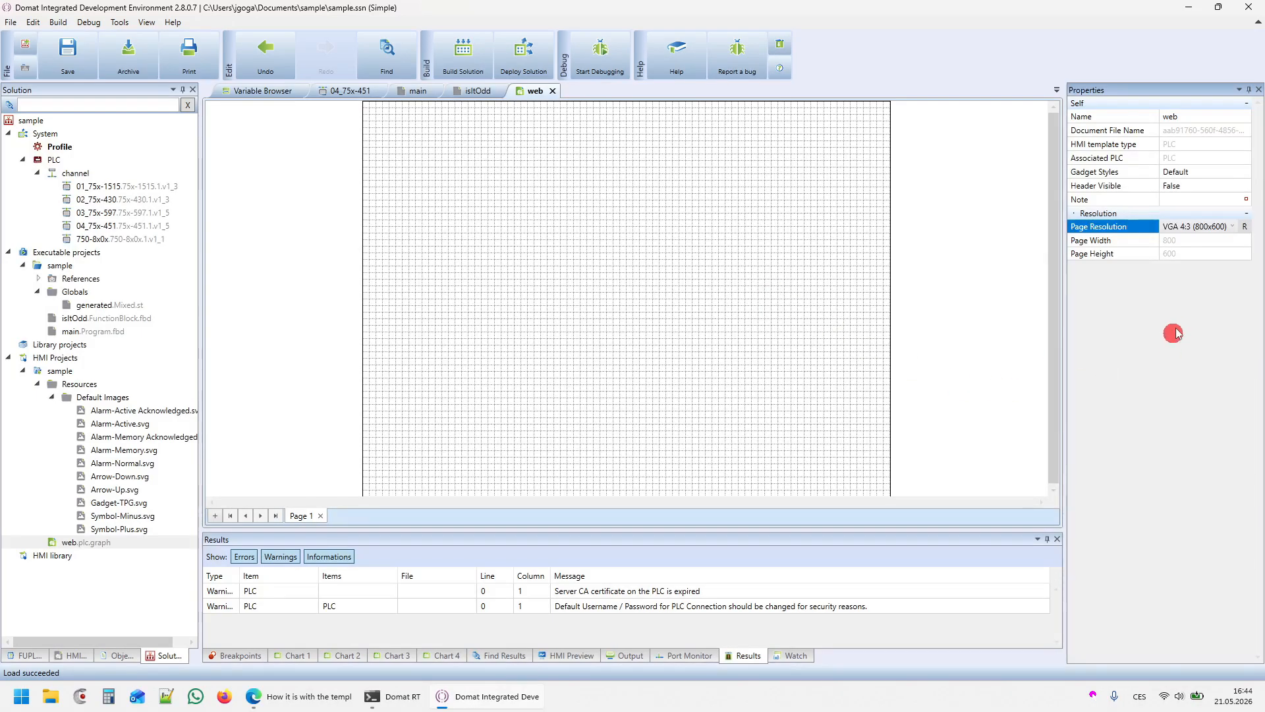
left_click(1196, 173)
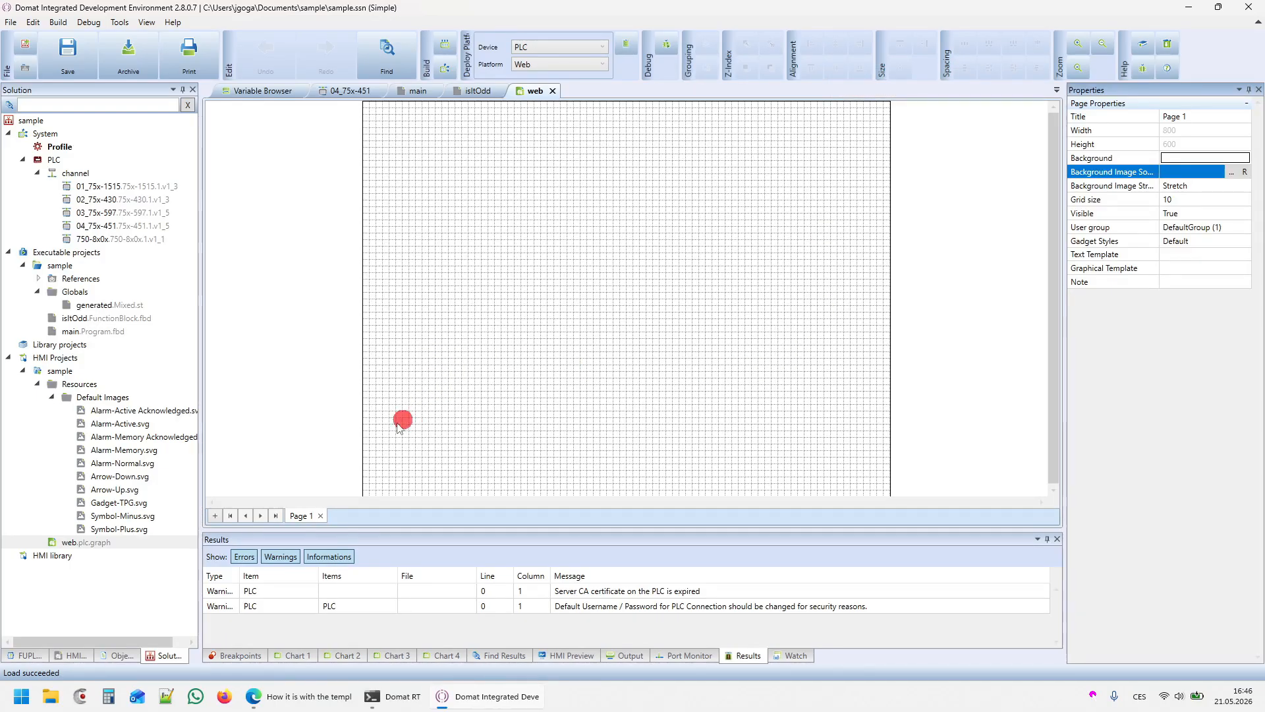
Preview each default image in the HMI project's Resources, from Alarm-Active Acknowledged.svg to Symbol-Plus.svg.
left_click(100, 411)
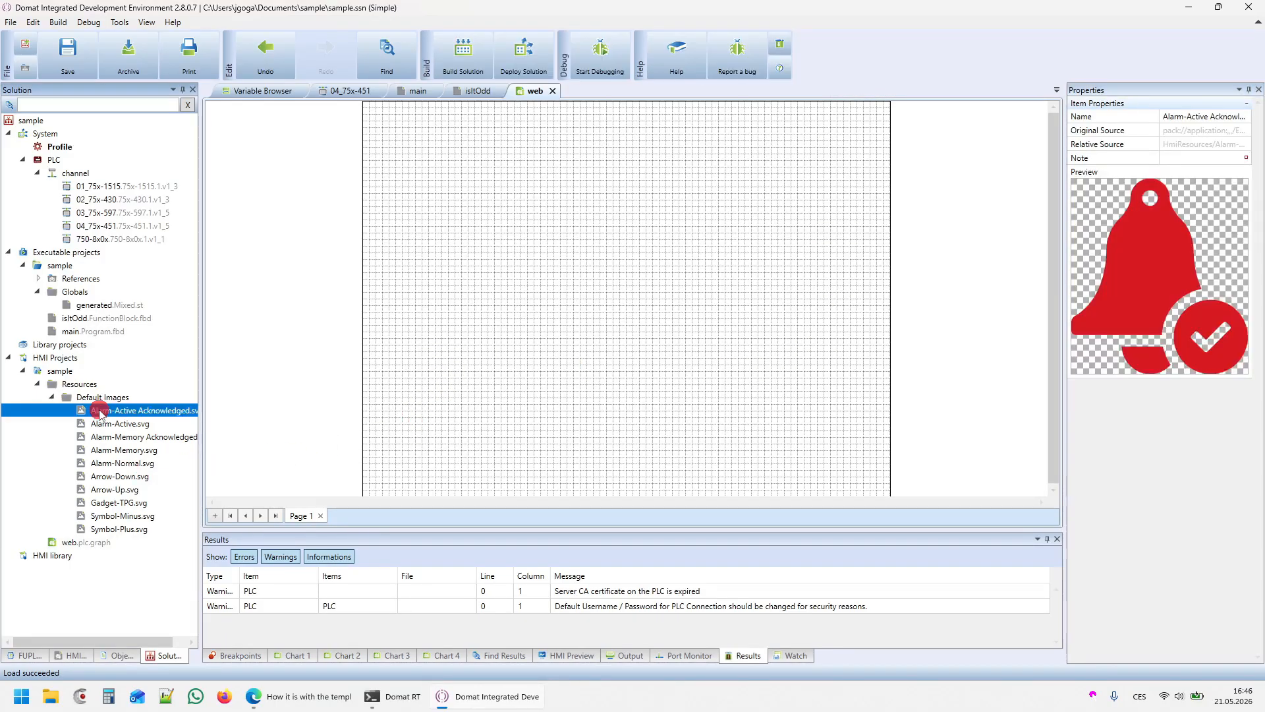
key("Down")
key("Down")
key("Down")
key("Down")
key("Down")
key("Down")
key("Down")
key("Down")
key("Down")
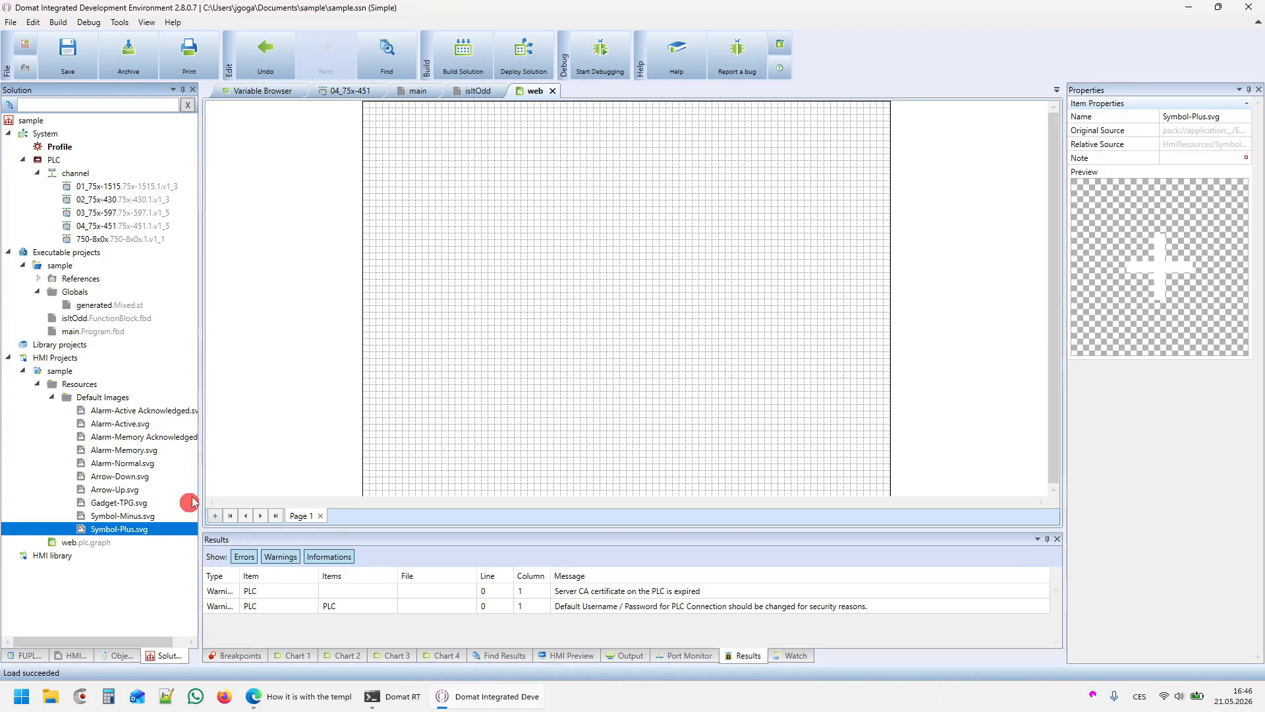
Start adding images to the sample HMI project's Resources folder.
right_click(82, 396)
right_click(78, 387)
mouse_move(123, 401)
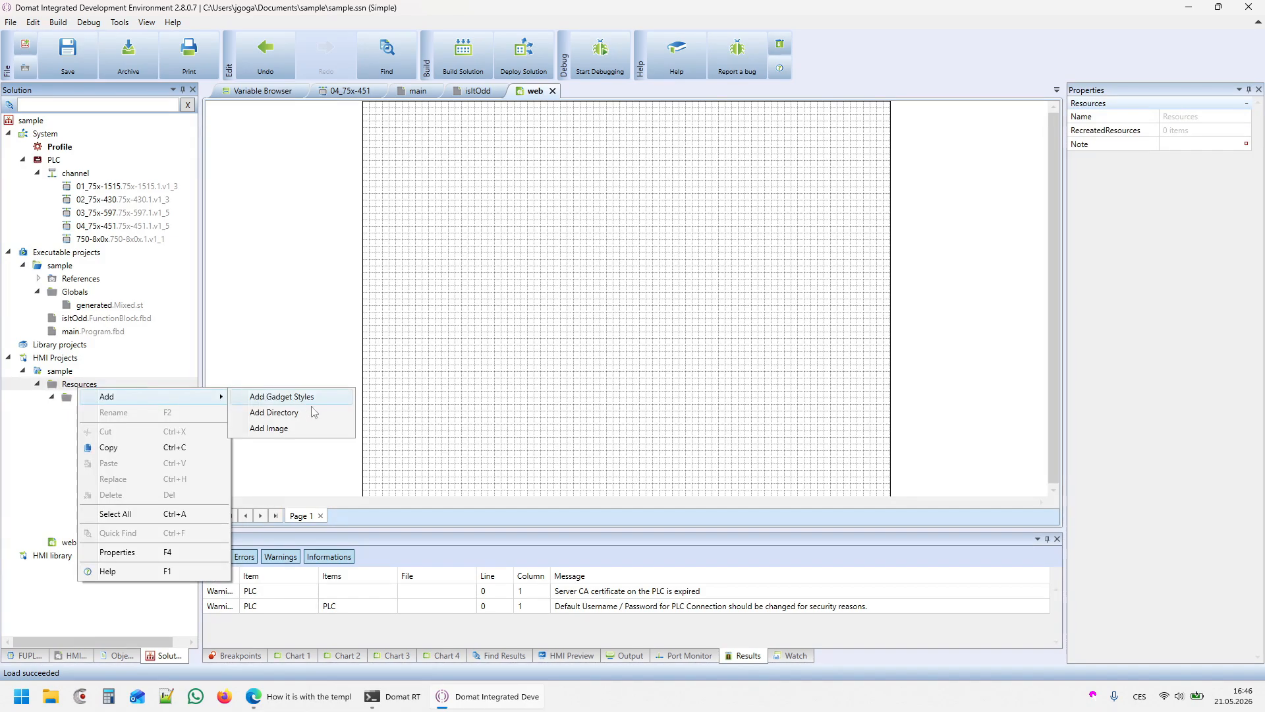
left_click(274, 428)
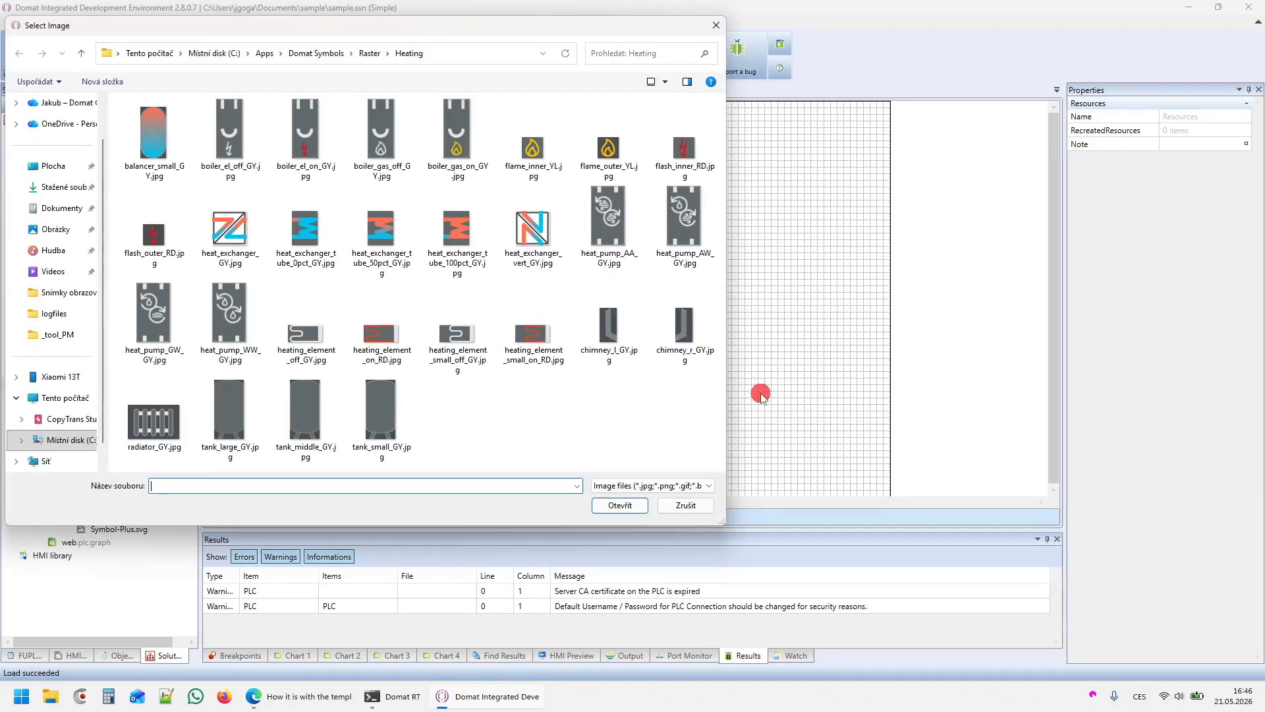
Switch to the browser, look up the Domat Symbols installer among the software downloads, and return to the image selection.
key("alt+Tab")
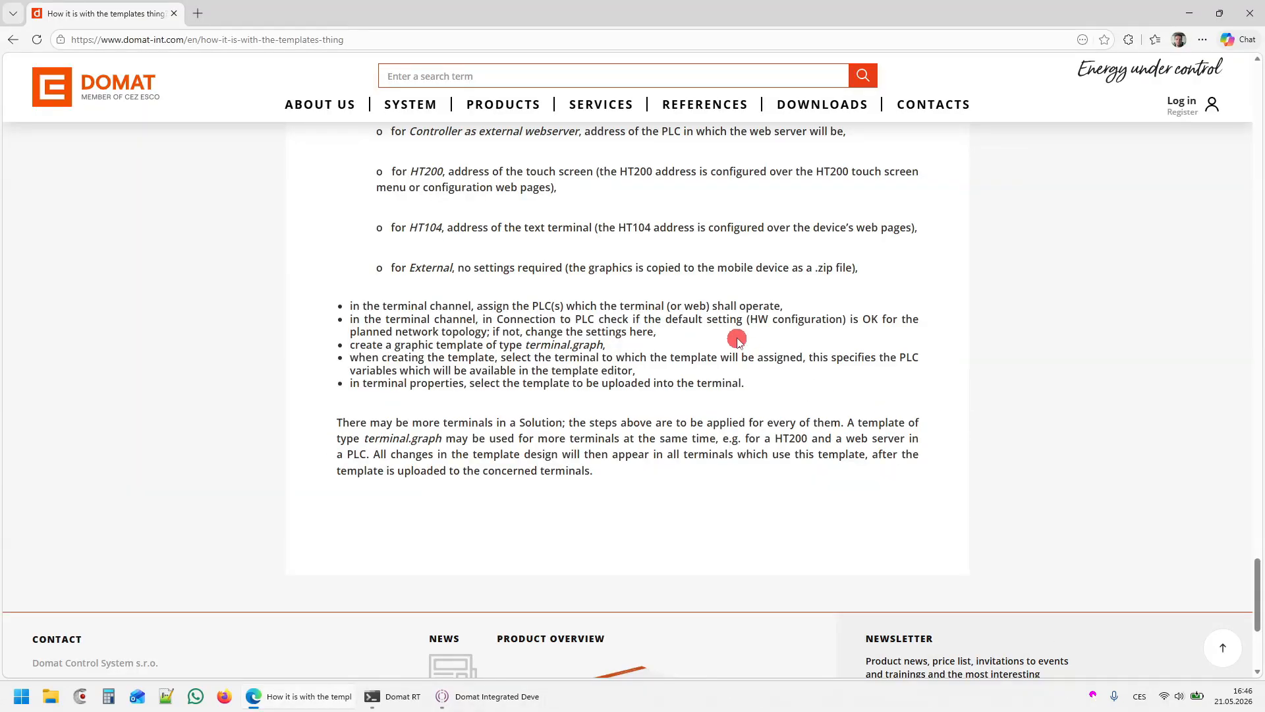
scroll(738, 338, "up", 20)
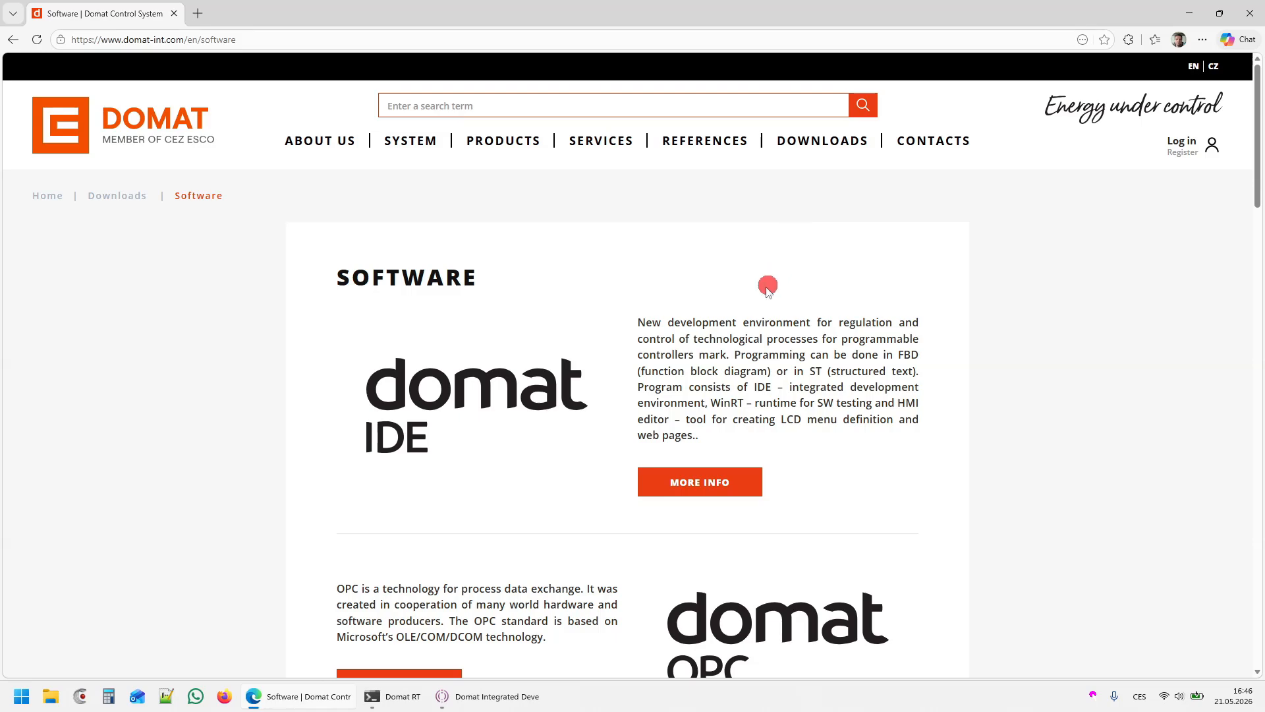
scroll(771, 283, "down", 7)
left_click(758, 554)
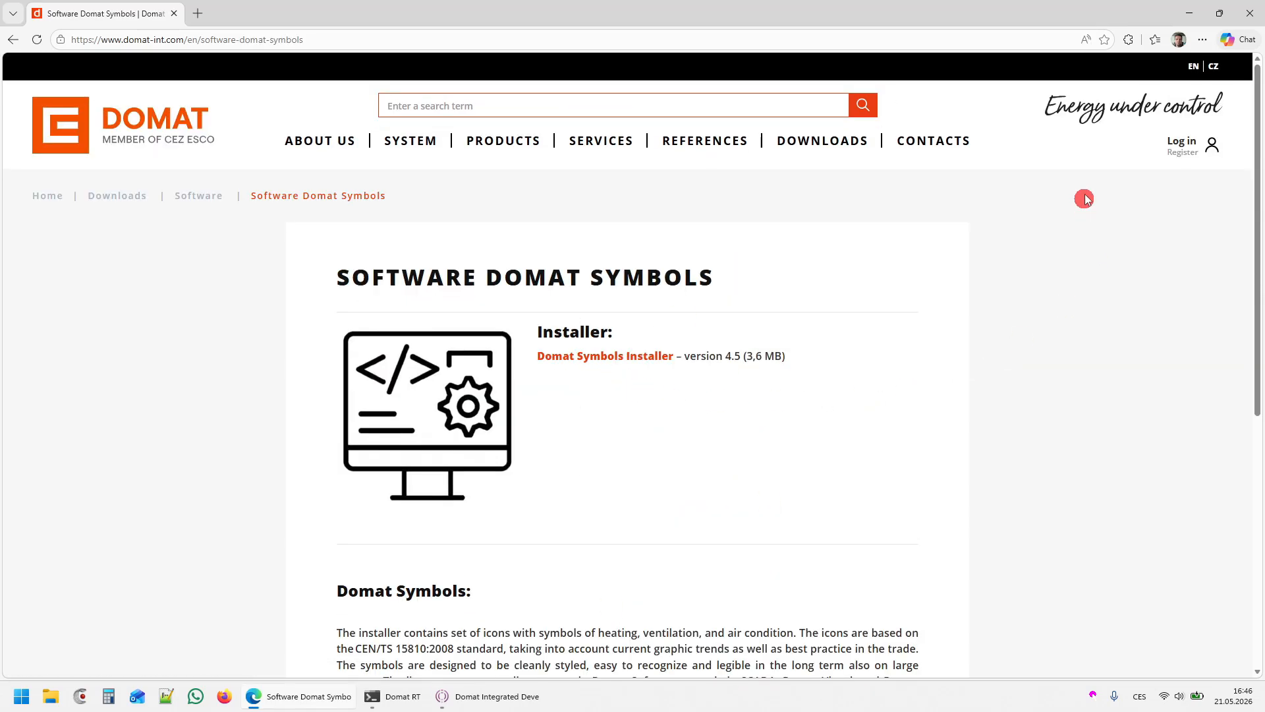
left_click(1189, 14)
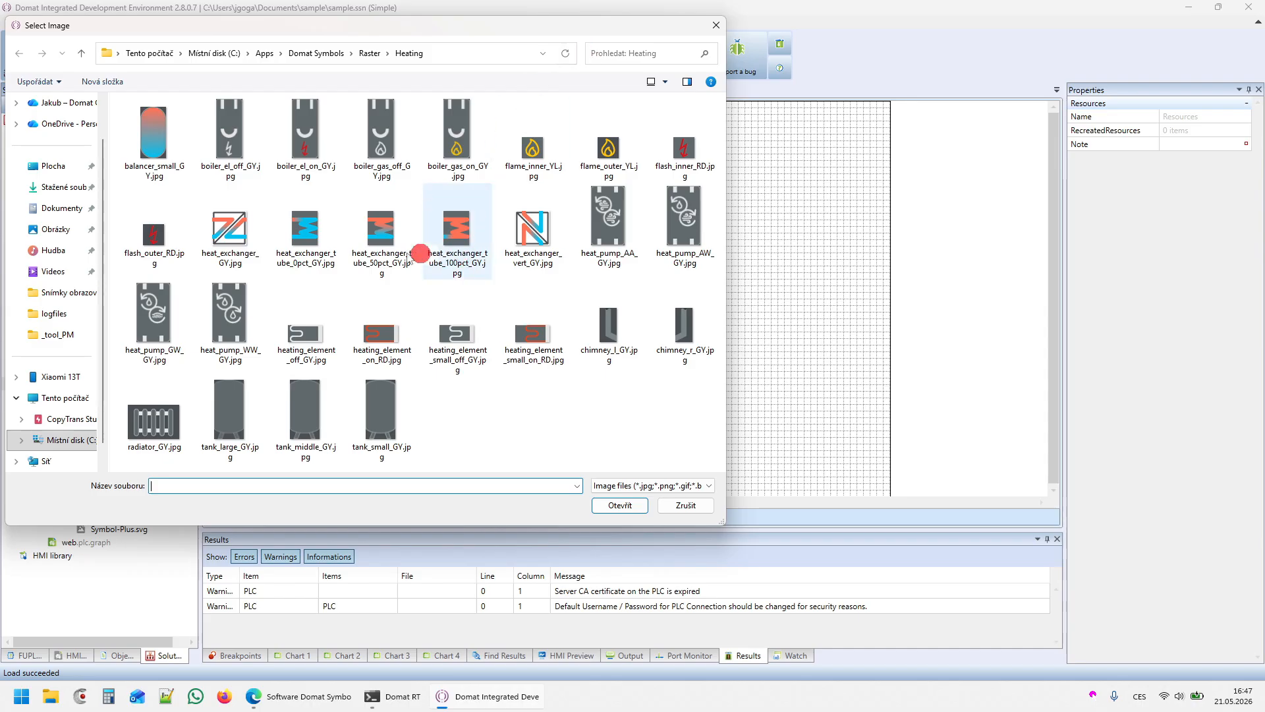
Add all images from the Domat Symbols Raster Heating folder to the HMI project's Resources.
left_click(389, 238)
key("ctrl+a")
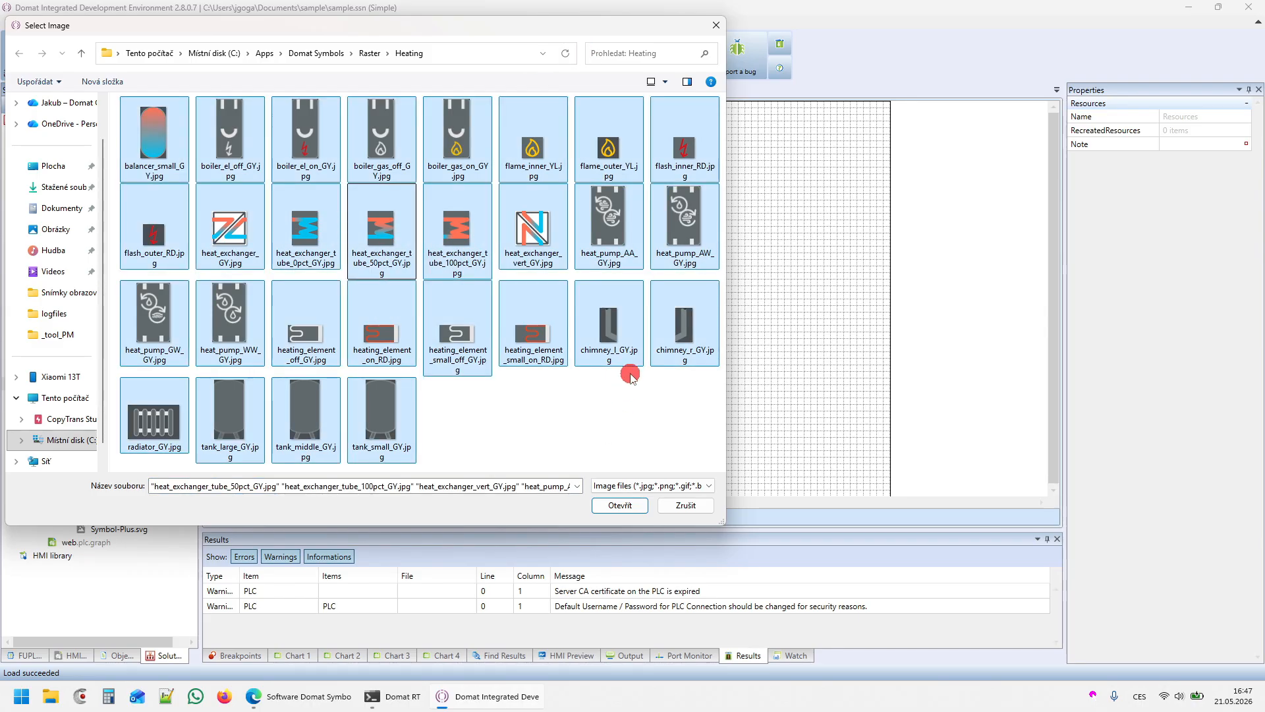
left_click(619, 503)
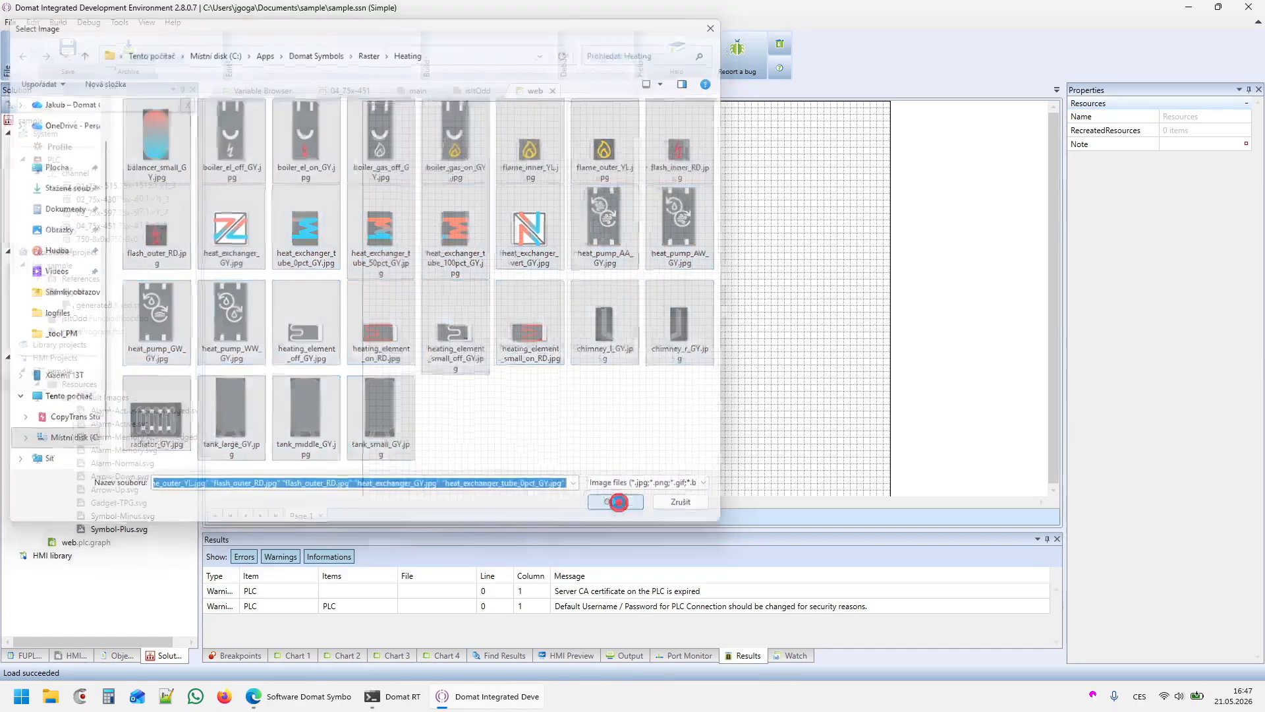
Preview the imported heating symbols one after another, and collapse the Resources folder.
scroll(109, 528, "down", 5)
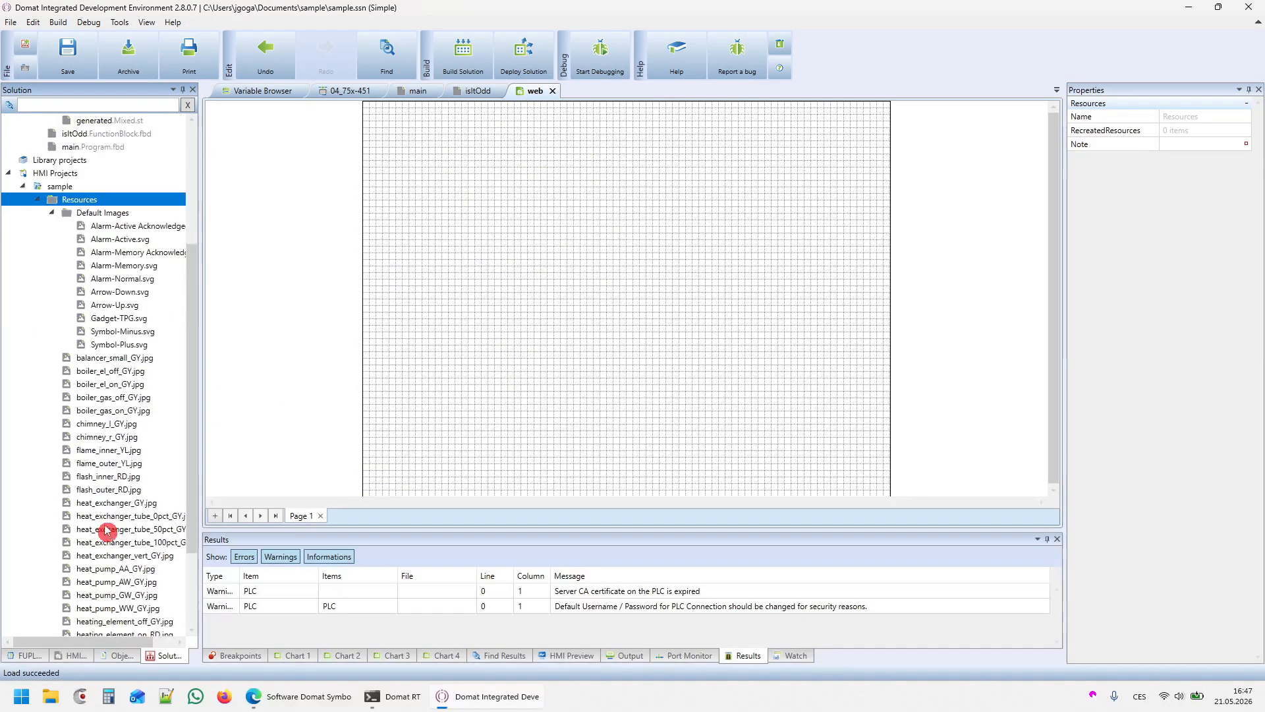
left_click(110, 412)
key("Down")
key("Down")
key("Down")
key("Down")
key("Down")
key("Down")
key("Down")
key("Down")
key("Down")
key("Down")
key("Down")
key("Down")
key("Down")
key("Down")
key("Down")
key("Down")
key("Left")
key("Left")
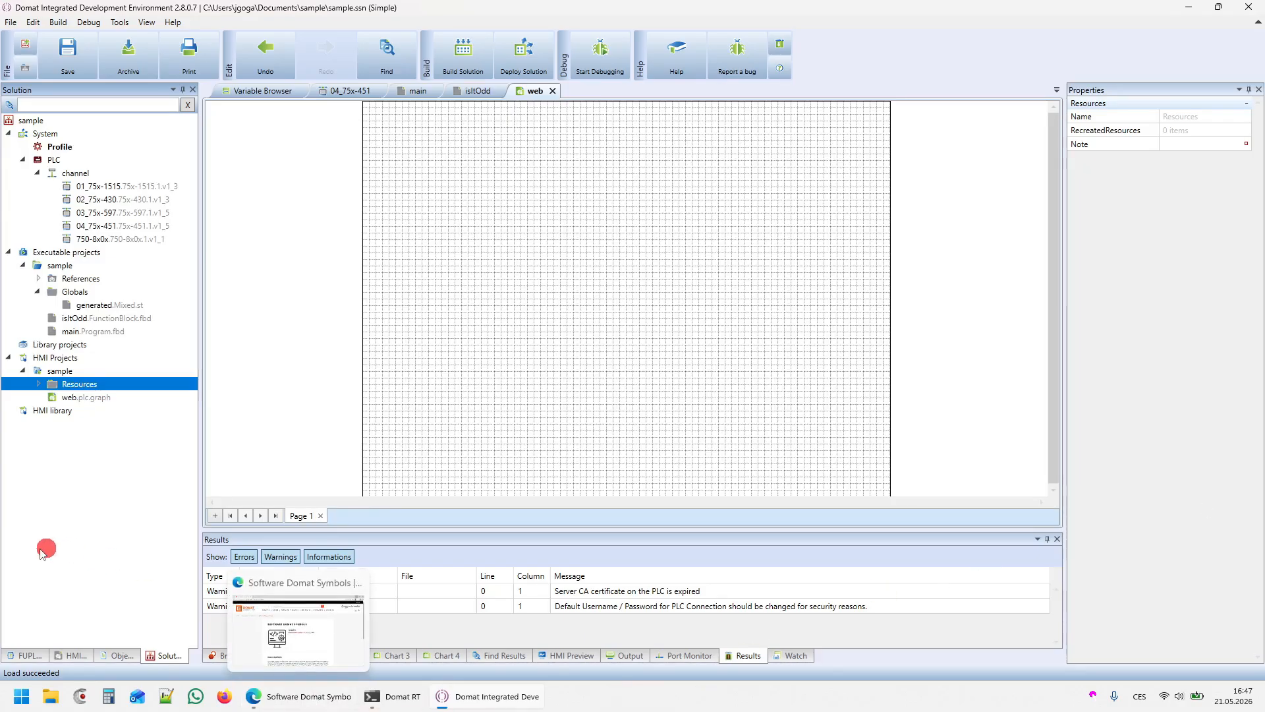
Place an Alarm gadget at about left 140, top 120, an Alarm Point at 120, 230, and an Analog Setter at 620, 380.
left_click(71, 656)
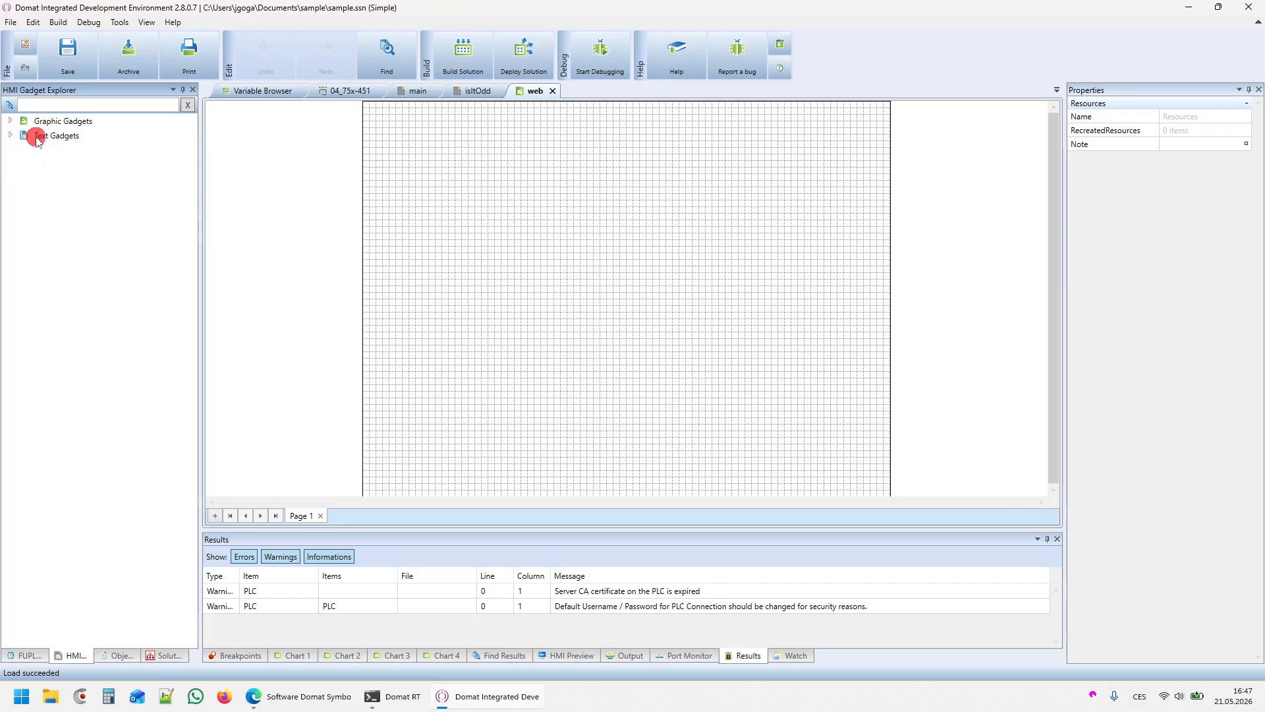
left_click(10, 121)
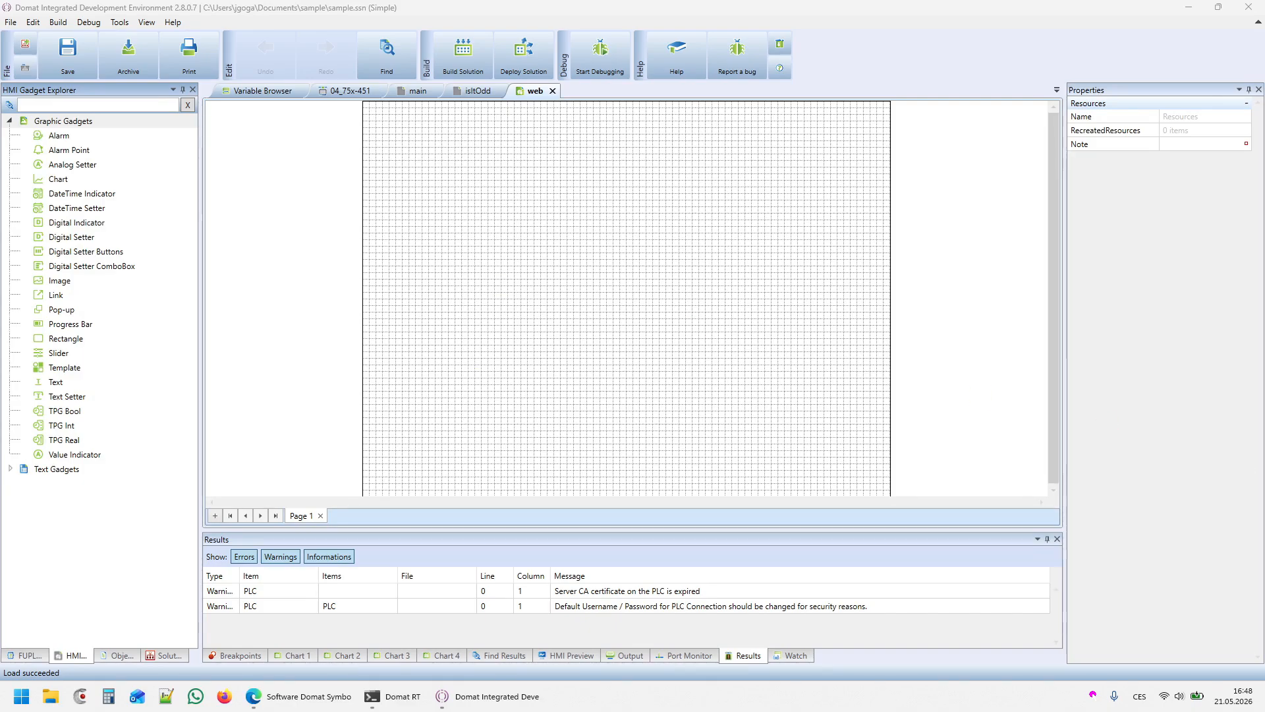
left_click_drag(52, 135, 454, 186)
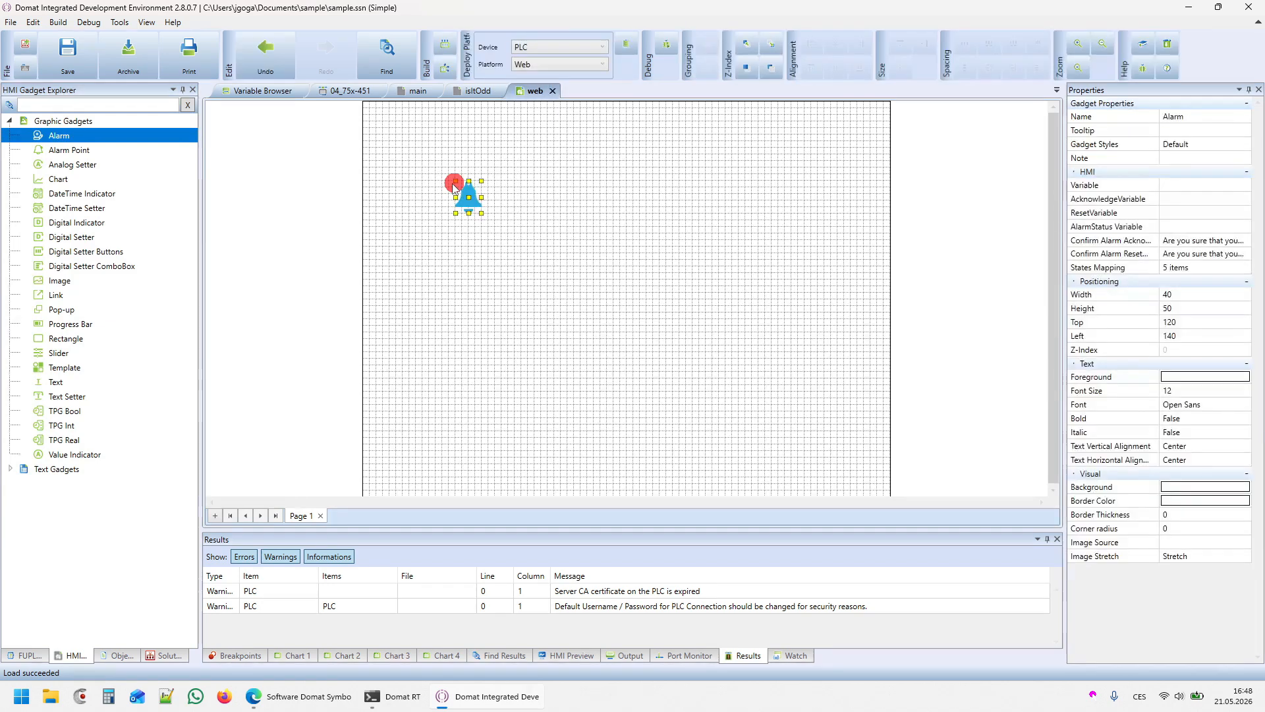
left_click_drag(132, 147, 442, 253)
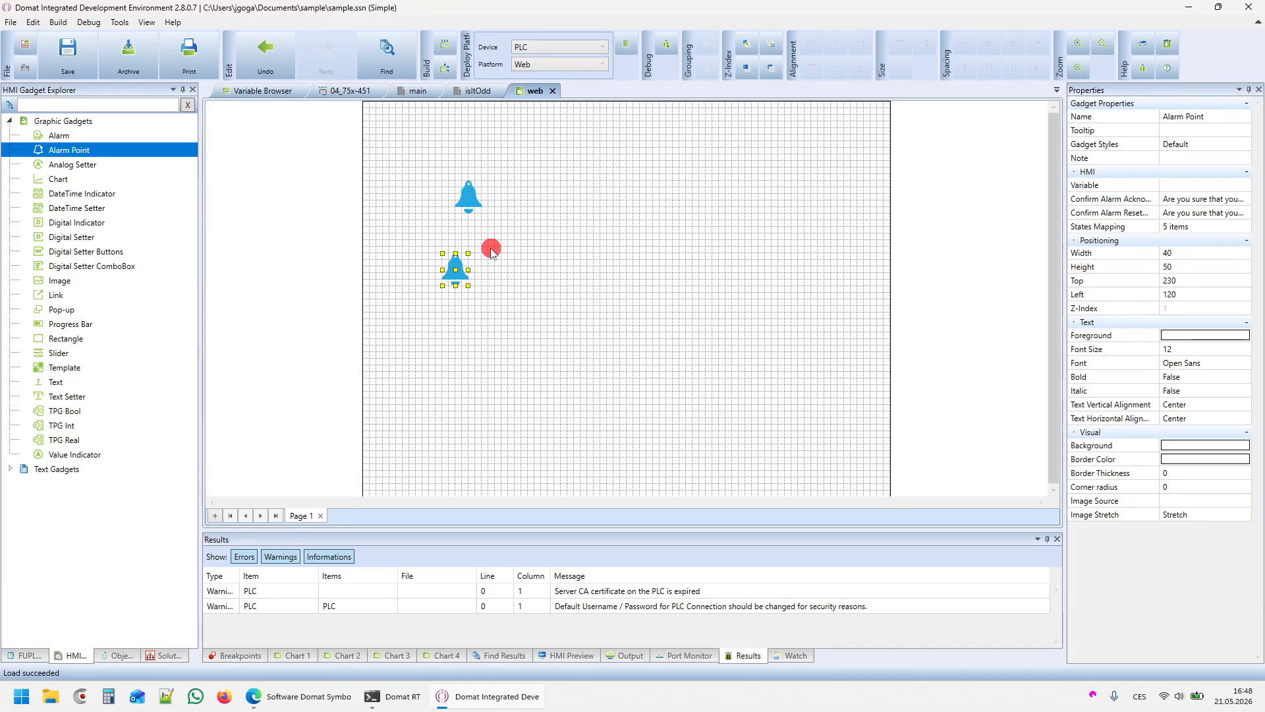
left_click_drag(71, 164, 773, 361)
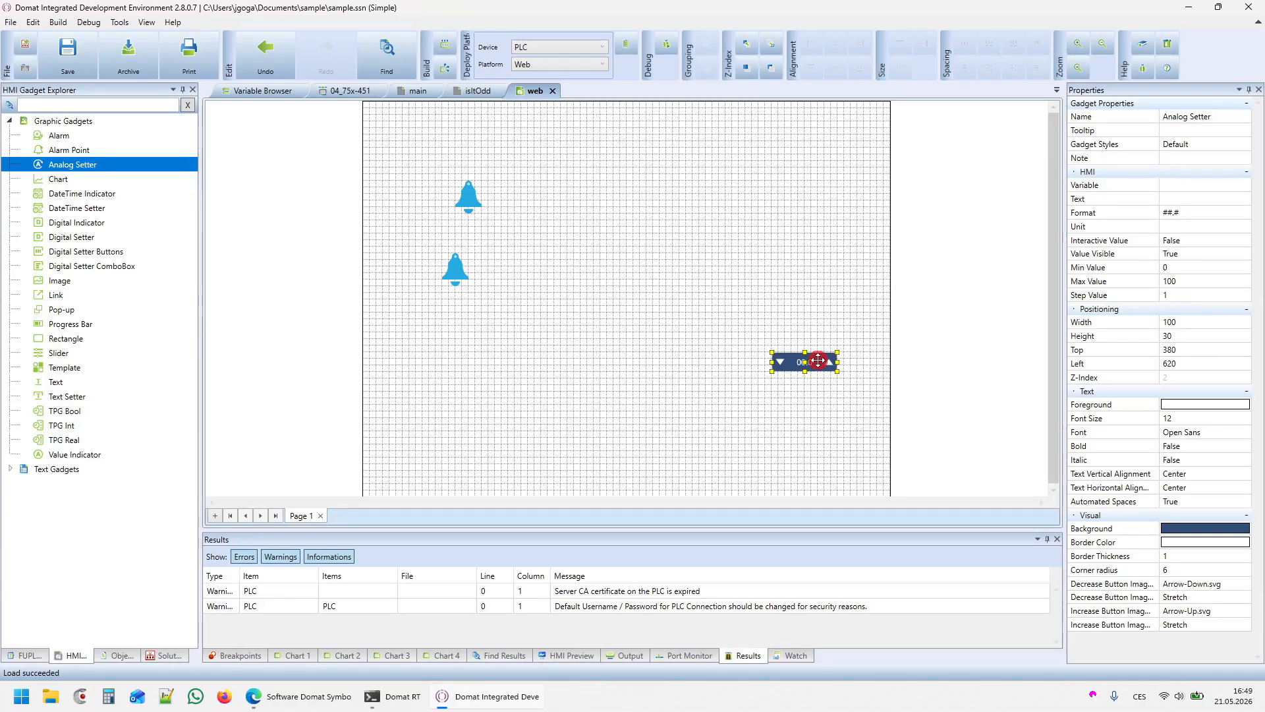
Place a DateTime Indicator below the page's centre and a DateTime Setter at about left 280, top 420.
left_click(53, 179)
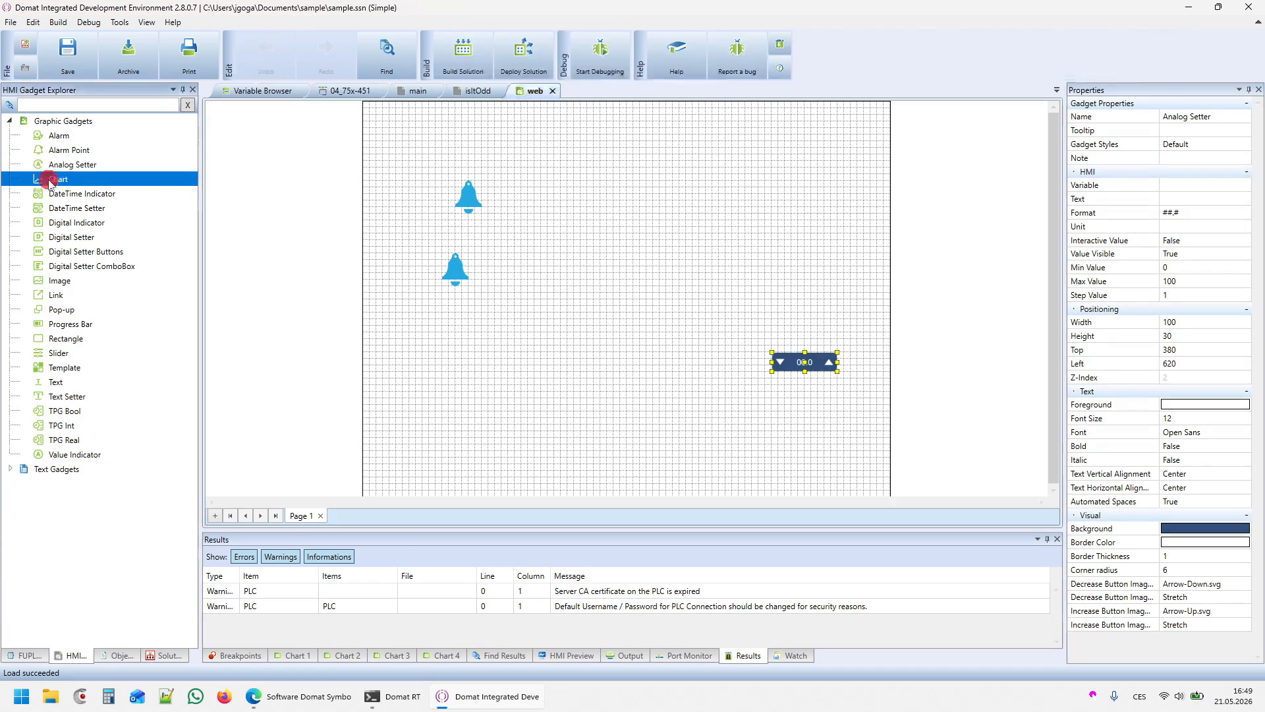
left_click_drag(55, 198, 593, 353)
left_click_drag(65, 206, 551, 379)
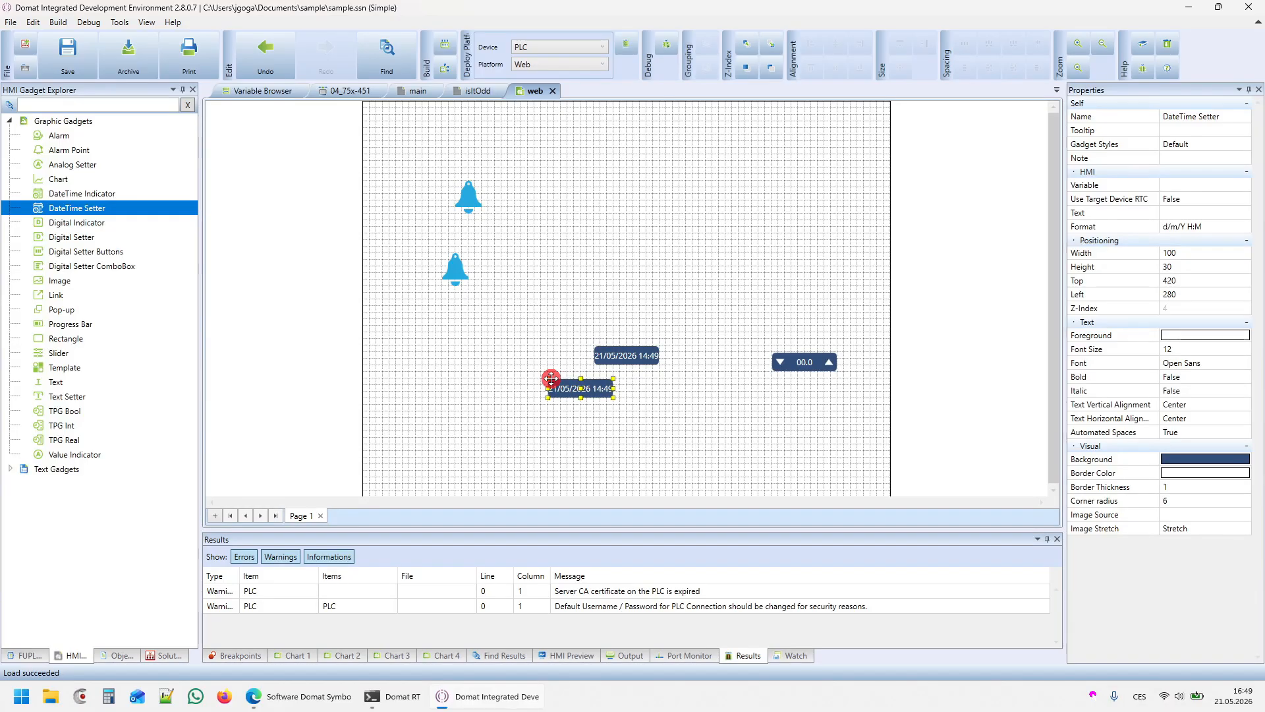
Try placing a Chart gadget in the upper part of the page, and undo it.
left_click_drag(58, 178, 669, 175)
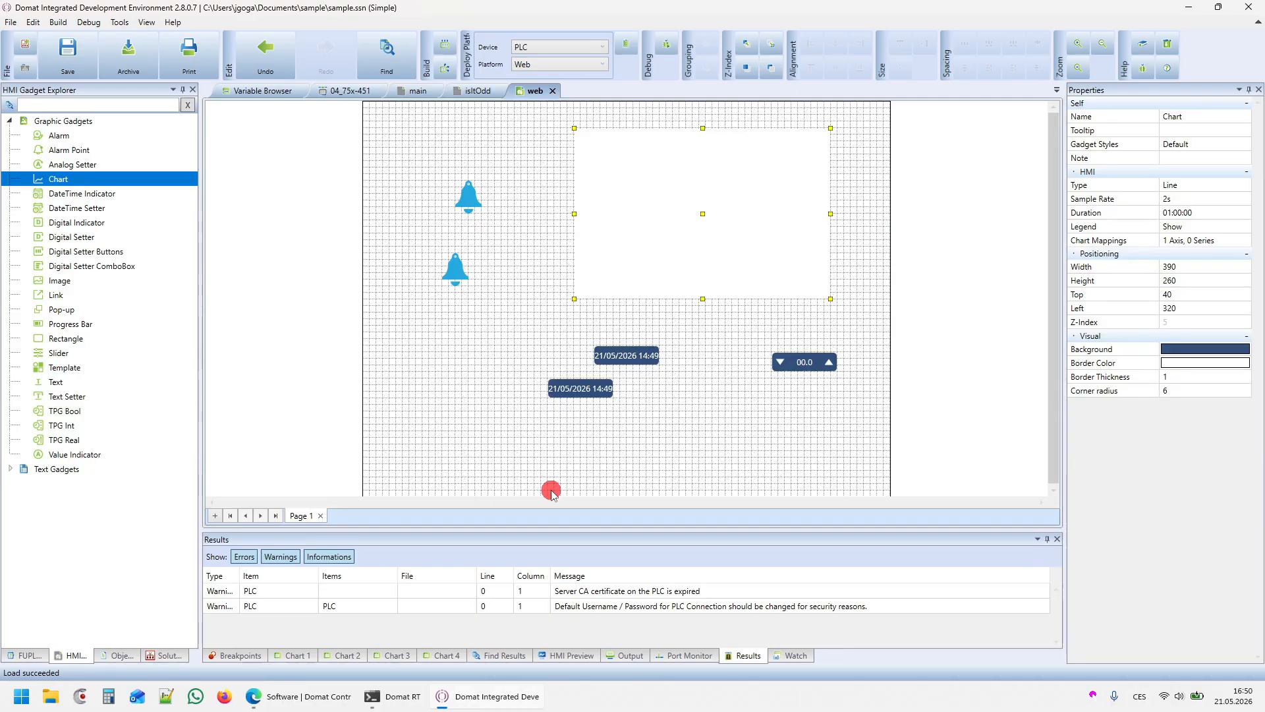
key("ctrl+z")
Place a Digital Indicator above the date gadgets, a Digital Setter at about left 240, top 230, and Digital Setter Buttons at 260, 290.
left_click(69, 223)
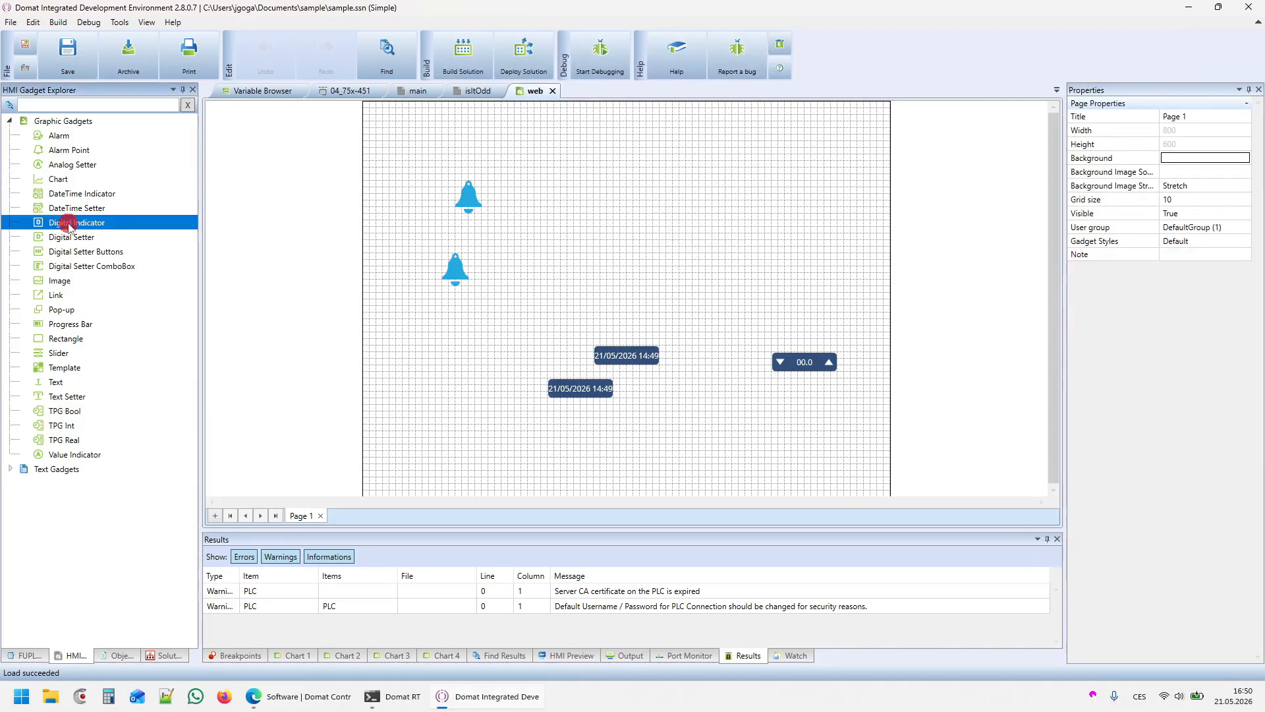
left_click_drag(69, 226, 659, 297)
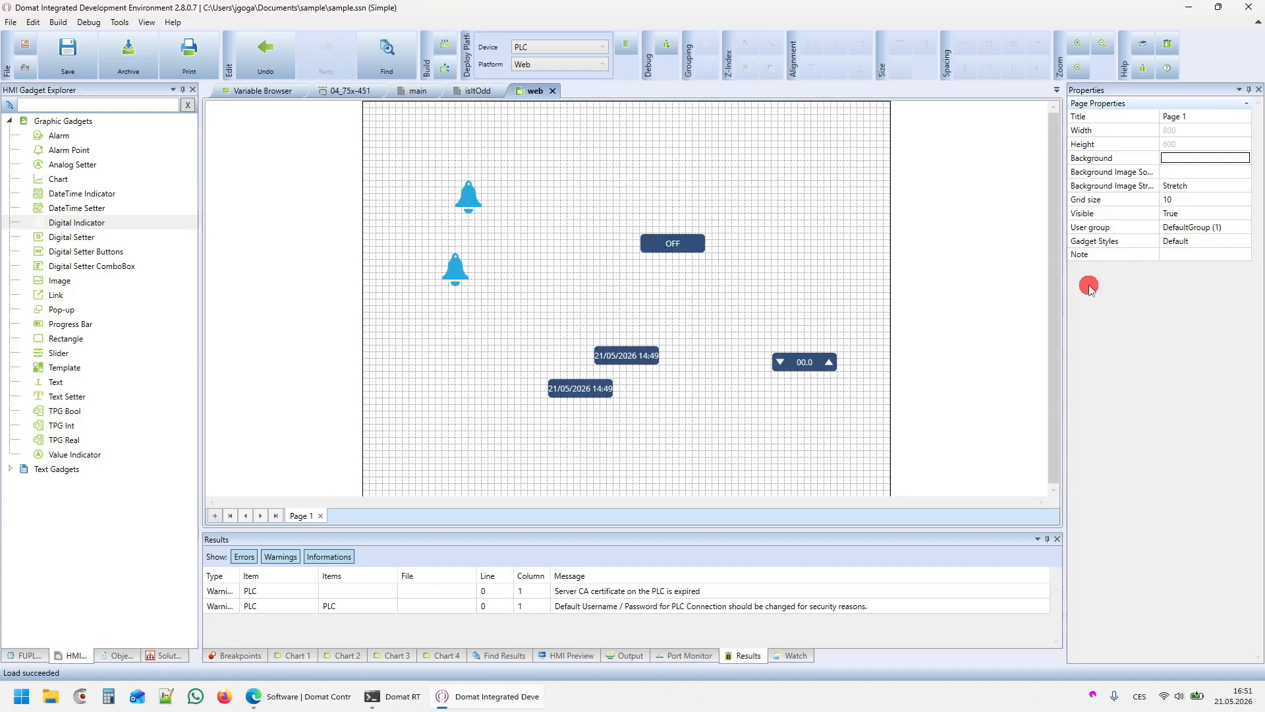
left_click_drag(93, 237, 544, 291)
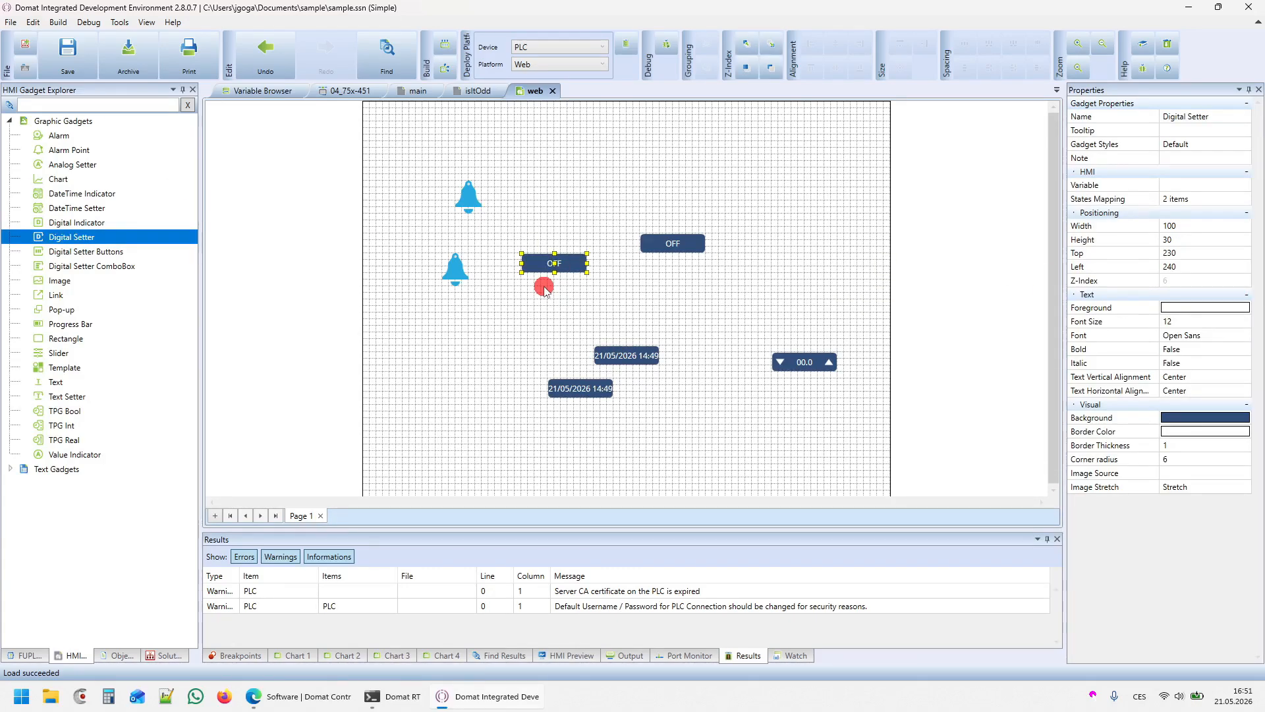
left_click_drag(86, 251, 537, 293)
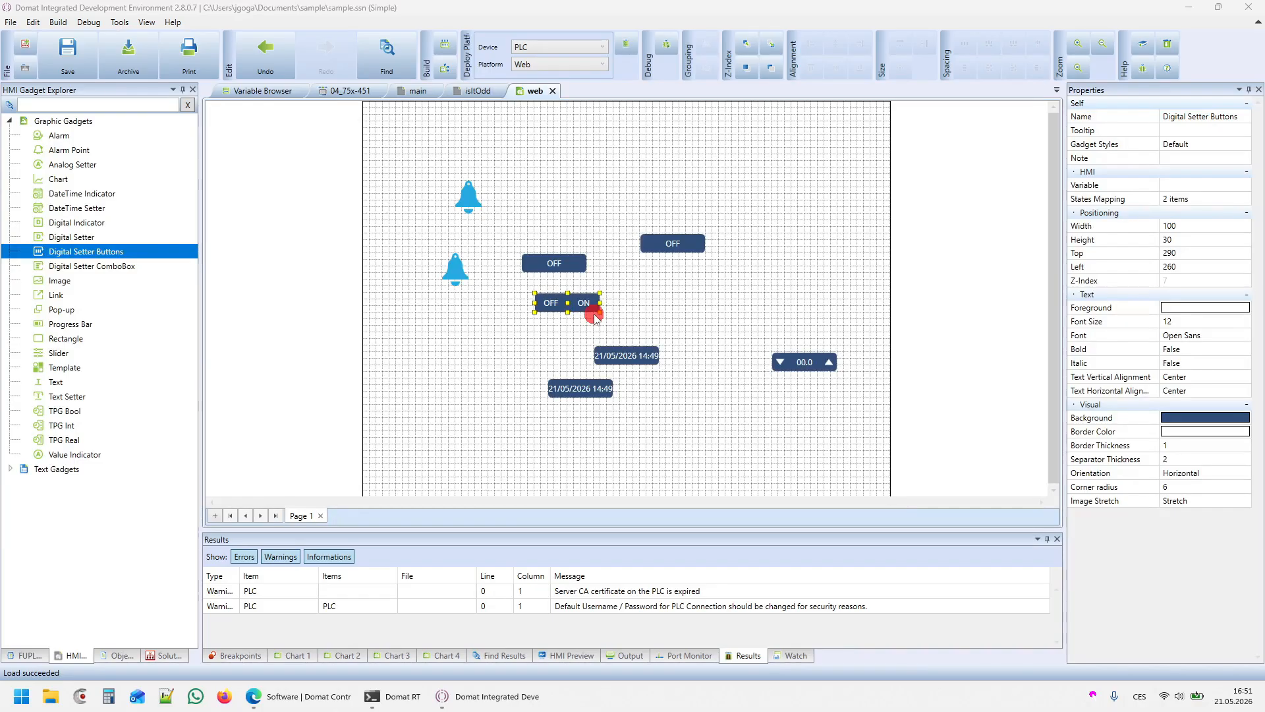
left_click(574, 375)
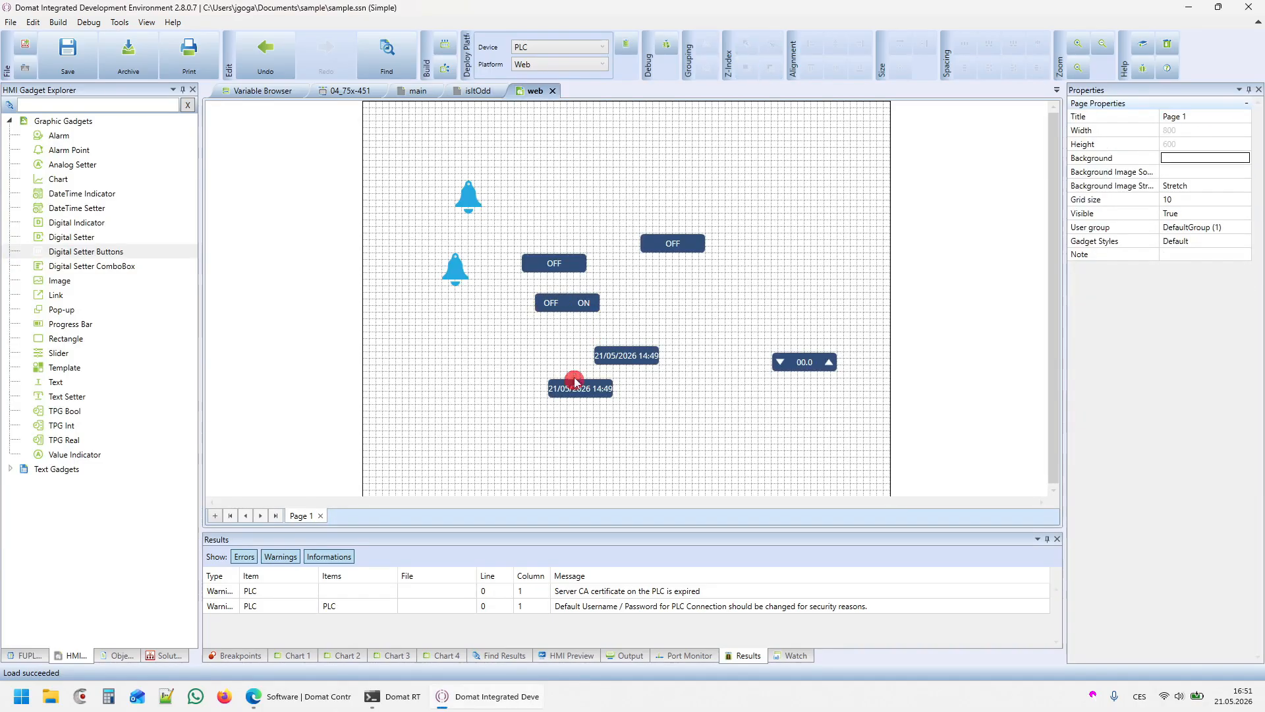
Set the text of state 0 to heating in the states mapping of the Digital Setter Buttons gadget.
left_click(576, 303)
left_click(1220, 198)
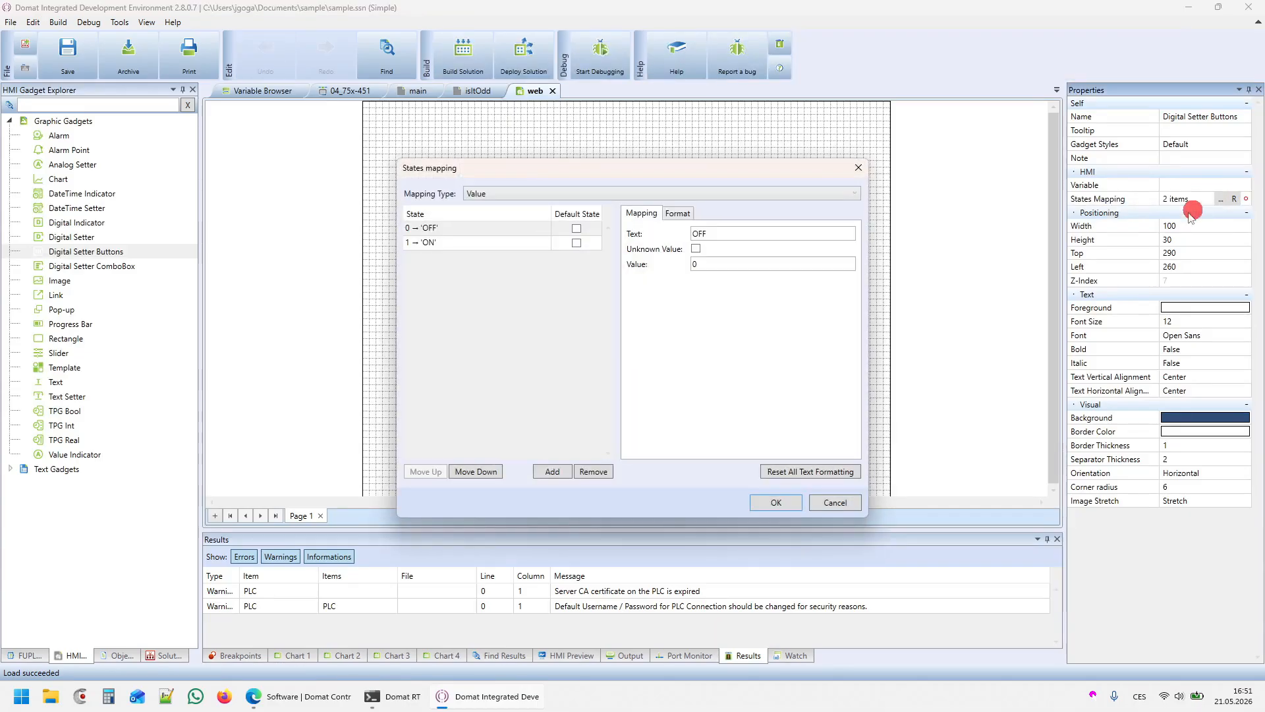
double_click(715, 234)
type("he")
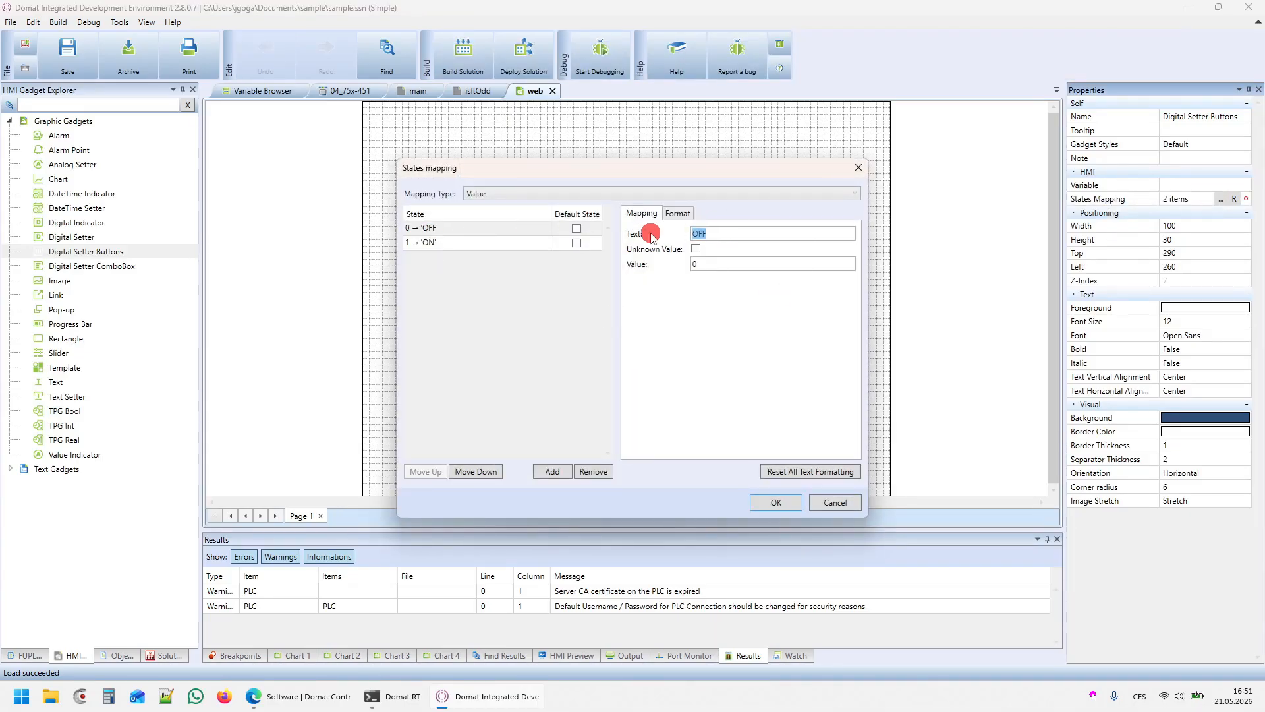
type("ating")
left_click(776, 503)
Change the Digital Setter Buttons' state 1 text to cooling and add a third state with the text off.
left_click(1221, 199)
left_click(505, 242)
left_click_drag(713, 235, 686, 236)
type("cooling")
left_click(552, 471)
double_click(712, 236)
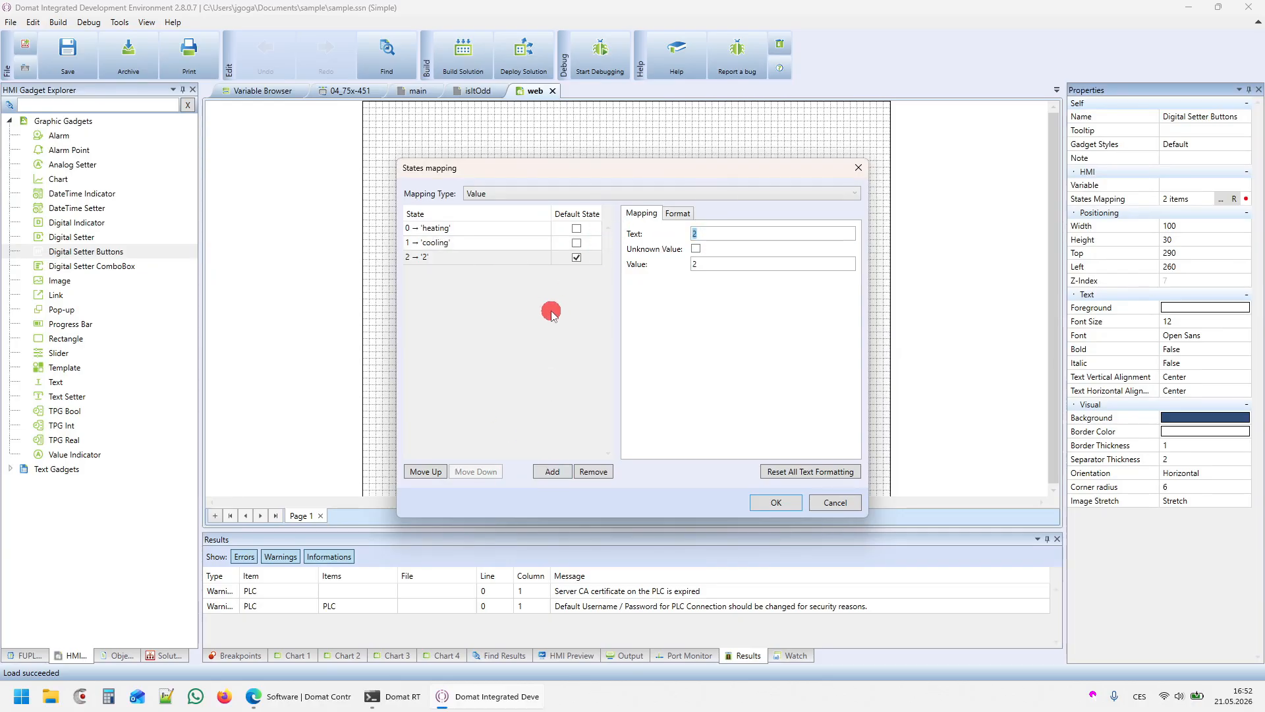
type("off")
left_click(776, 500)
Enlarge the Digital Setter Buttons gadget and place a Digital Setter ComboBox at about left 130, top 450.
left_click_drag(602, 311, 721, 336)
left_click(692, 344)
left_click_drag(60, 267, 455, 406)
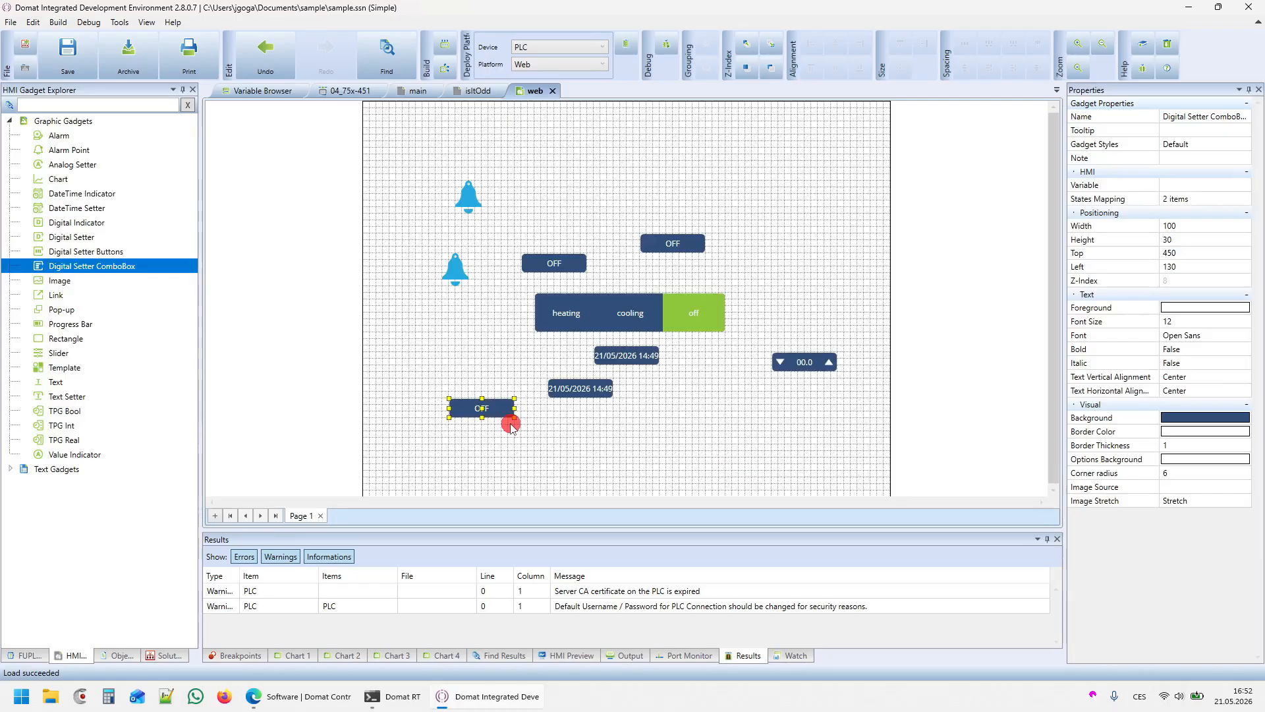
left_click(512, 427)
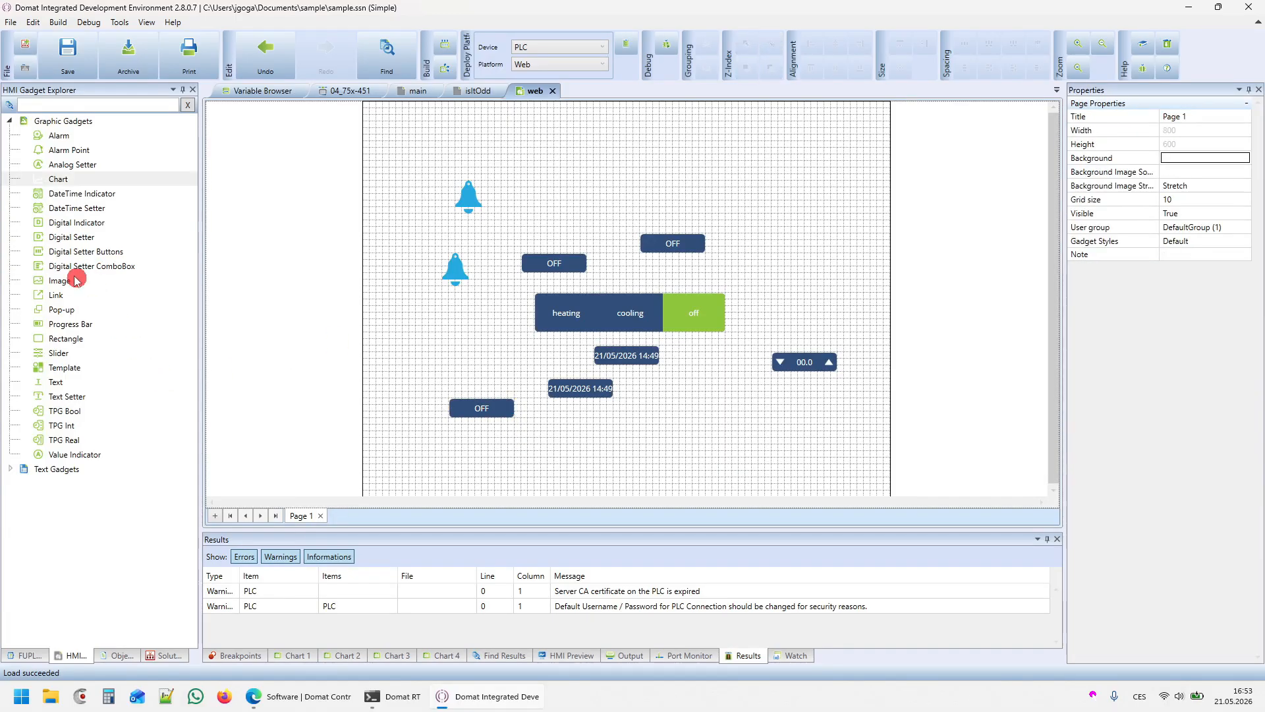
Place an Image gadget at about left 310, top 90, a Link at 220, 130, and a Pop-up at 110, 380.
left_click_drag(77, 279, 595, 198)
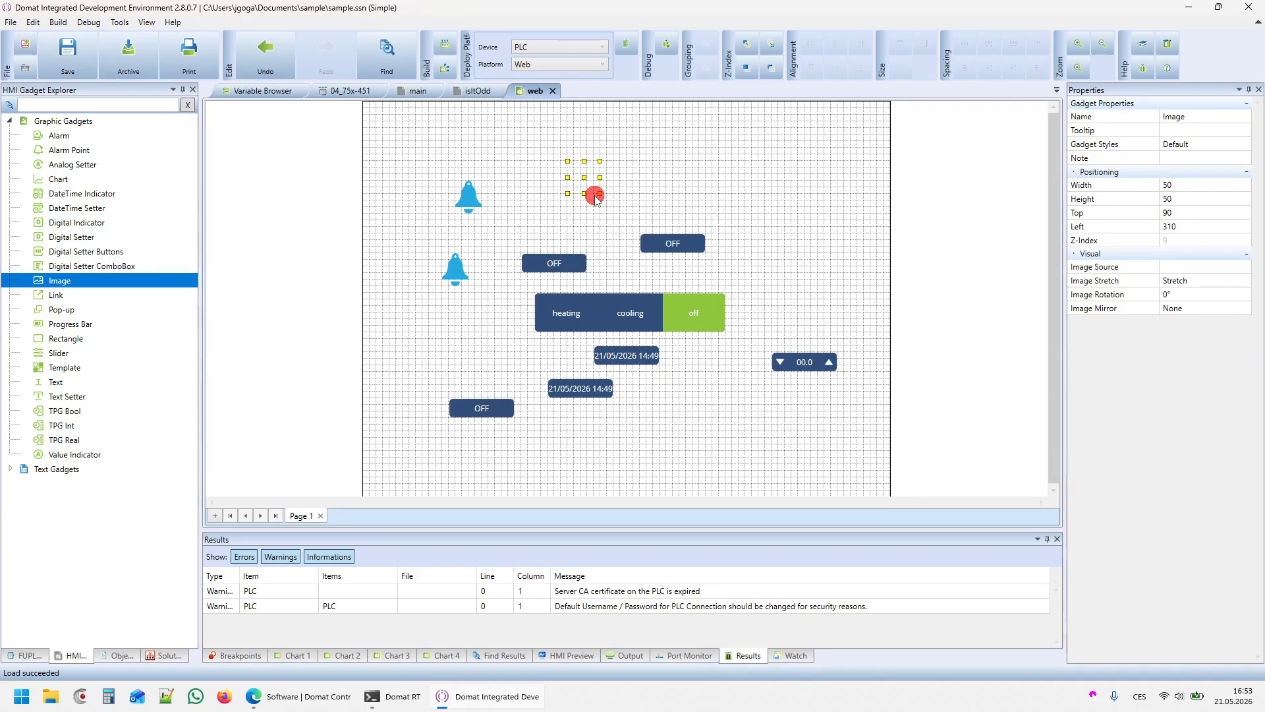
left_click_drag(58, 295, 511, 191)
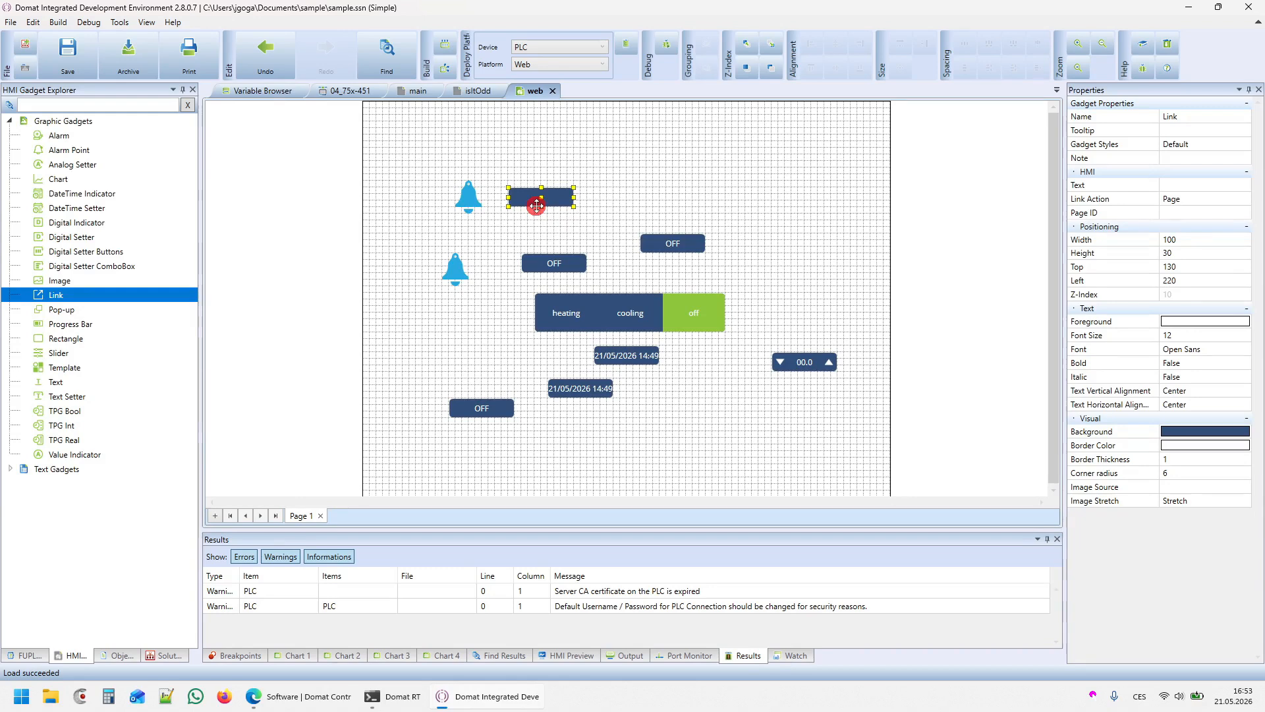
left_click_drag(61, 310, 433, 355)
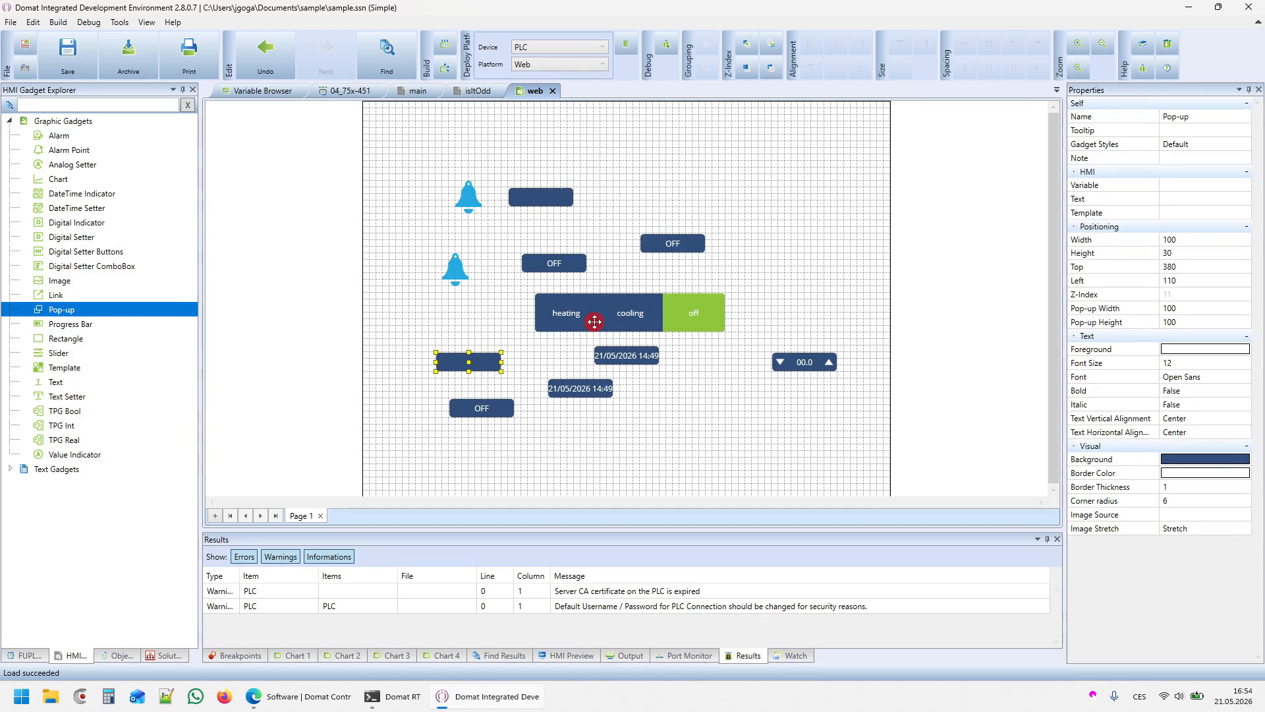
Place a 410 × 50 Progress Bar at about left 290, top 540, a Rectangle at 150, 180, and a 330 × 40 Slider at 360, 480.
left_click_drag(64, 324, 822, 492)
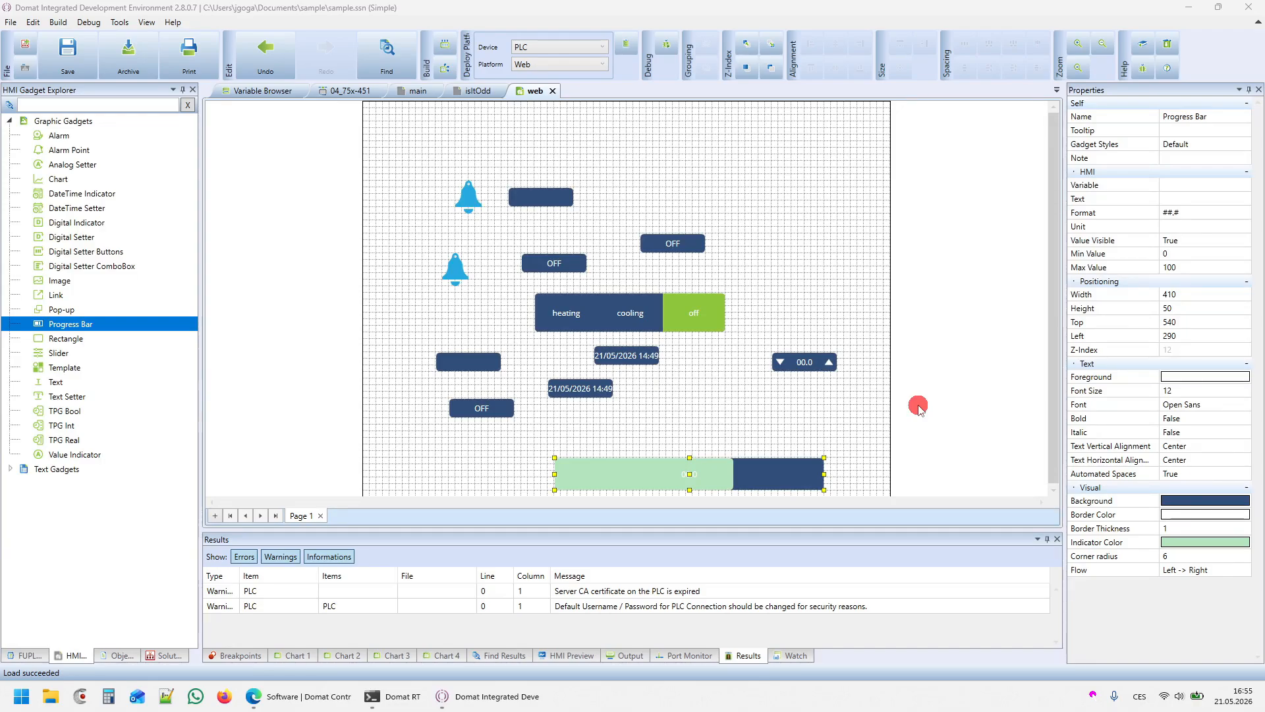
left_click_drag(73, 338, 462, 222)
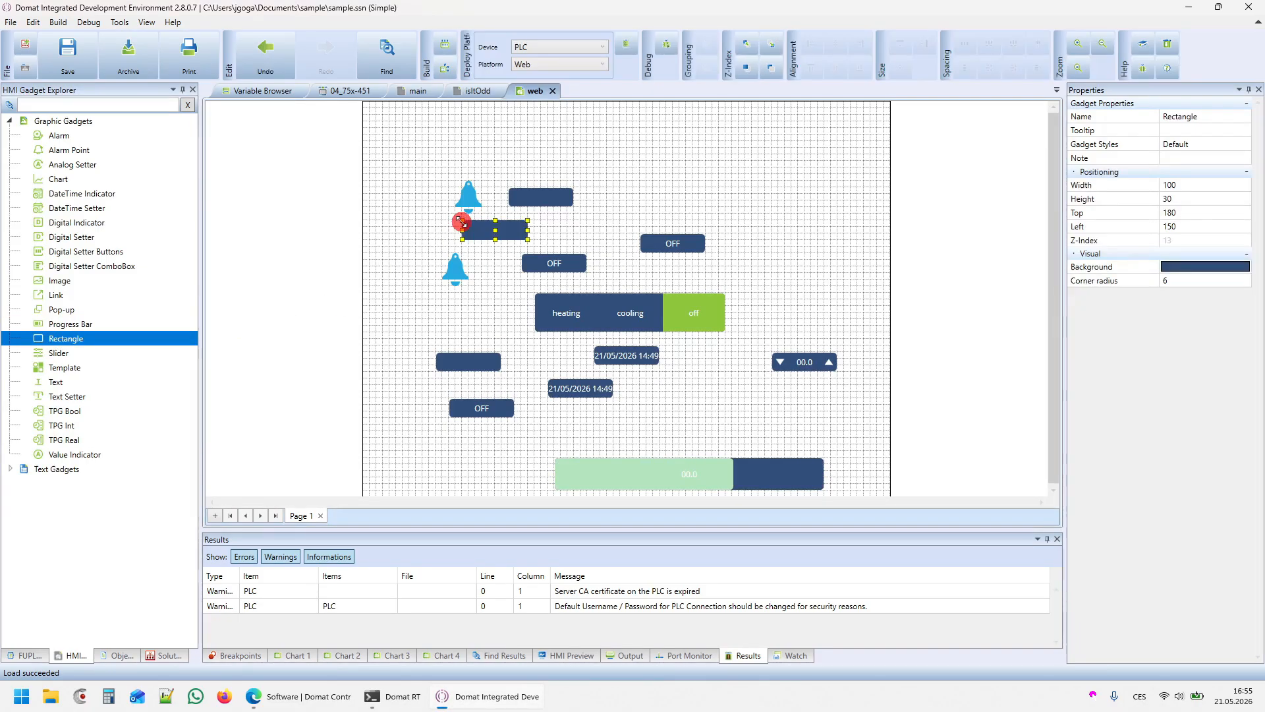
left_click_drag(56, 352, 614, 432)
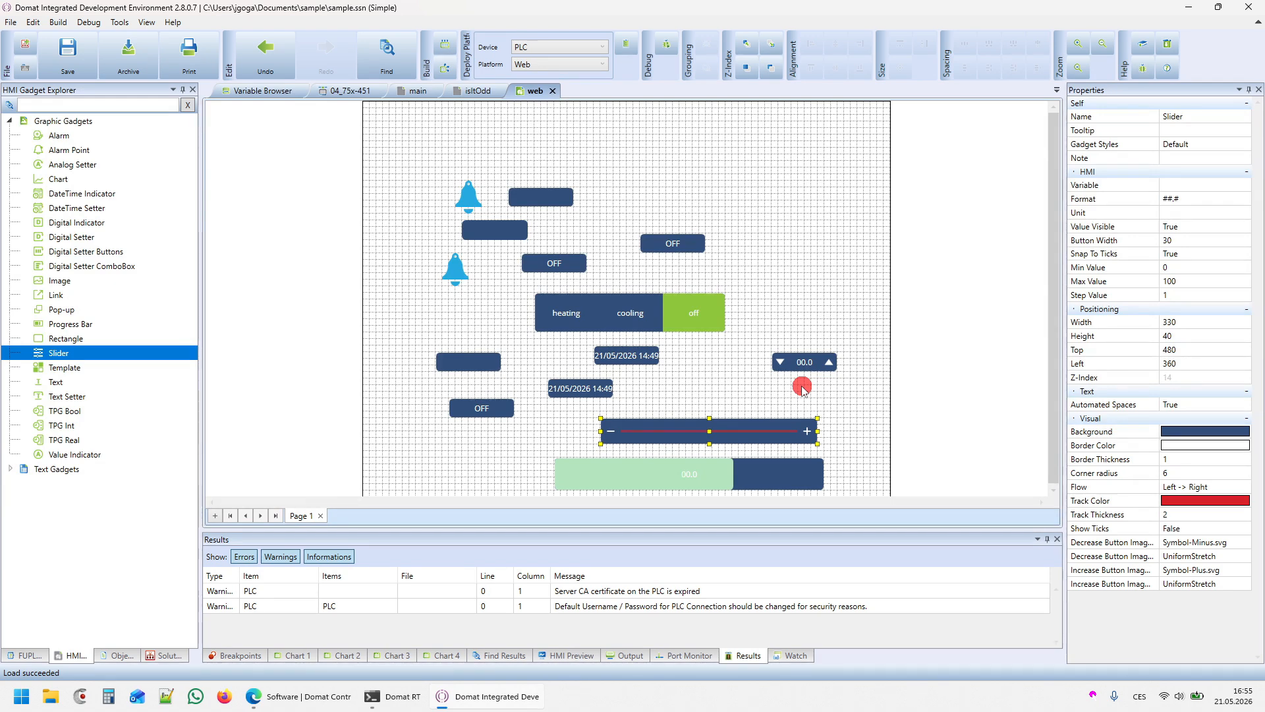
Place a Template gadget at about left 400, top 140, a Text gadget at 390, 80, and a Text Setter at 100, 530.
left_click_drag(127, 368, 611, 250)
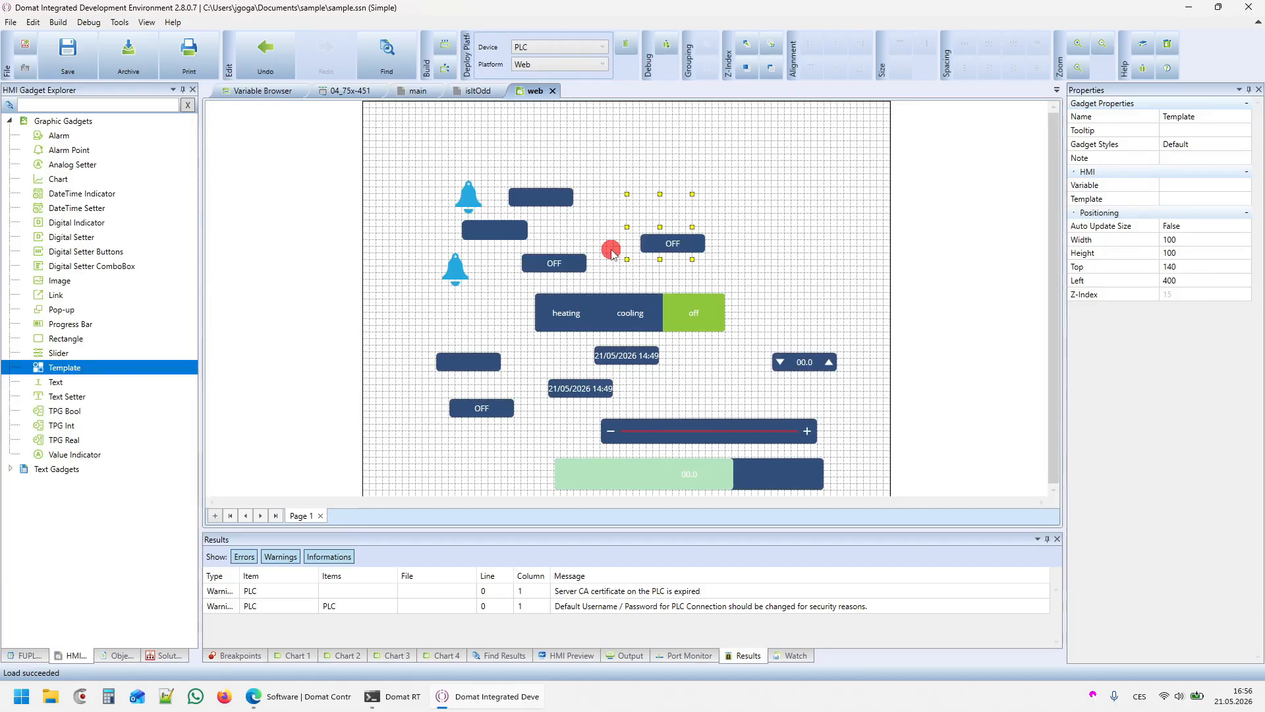
left_click_drag(57, 382, 611, 224)
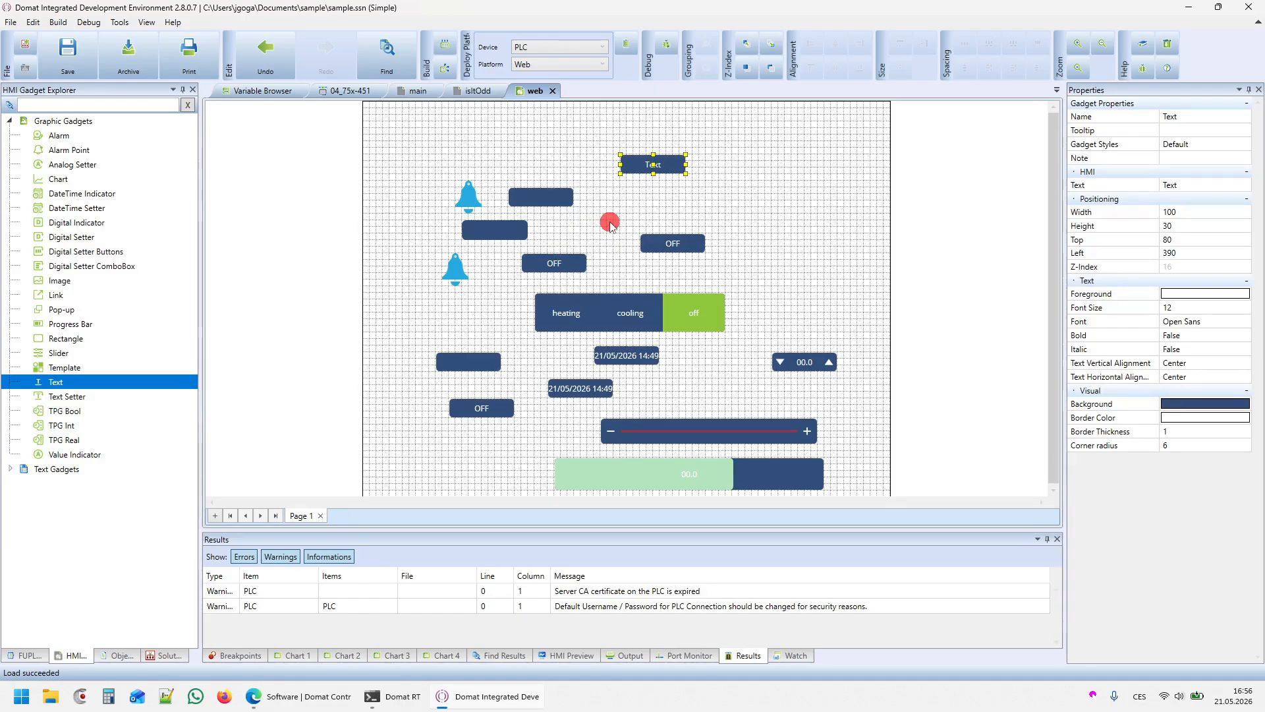
left_click_drag(64, 397, 413, 463)
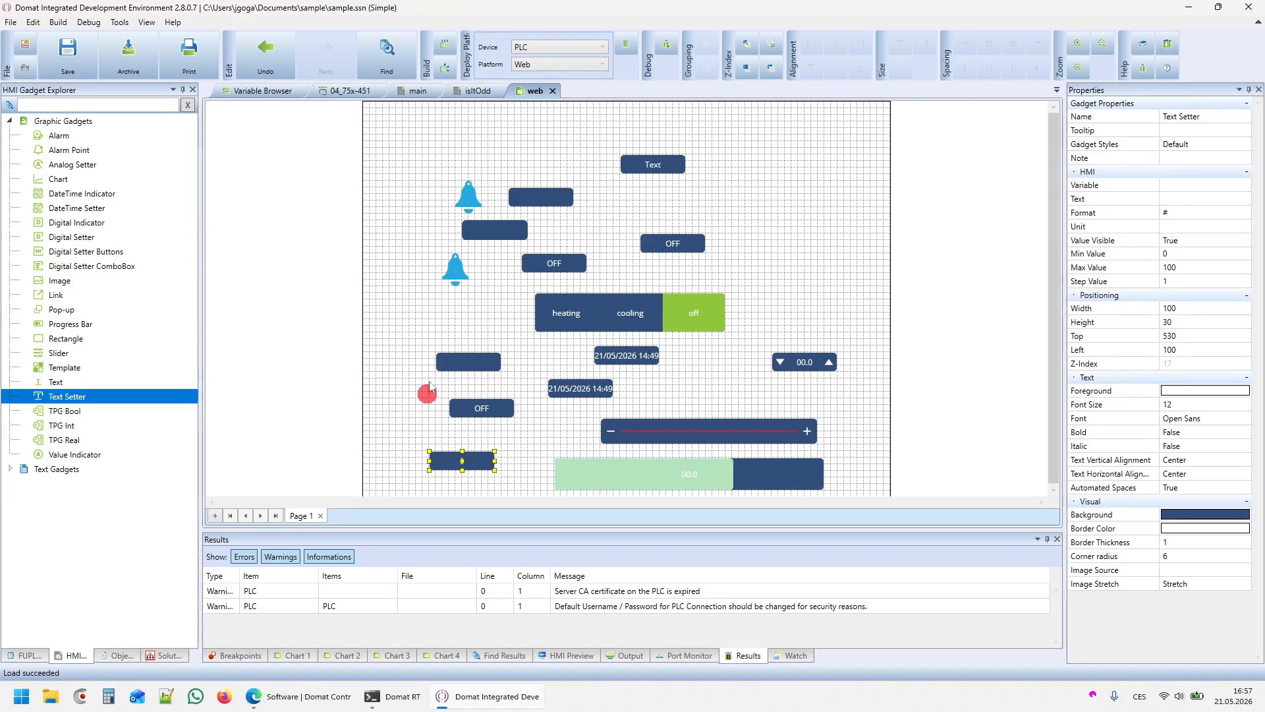
Place a TPG Real gadget at about left 200, top 340, and a Value Indicator in the upper part of the page.
left_click(91, 413)
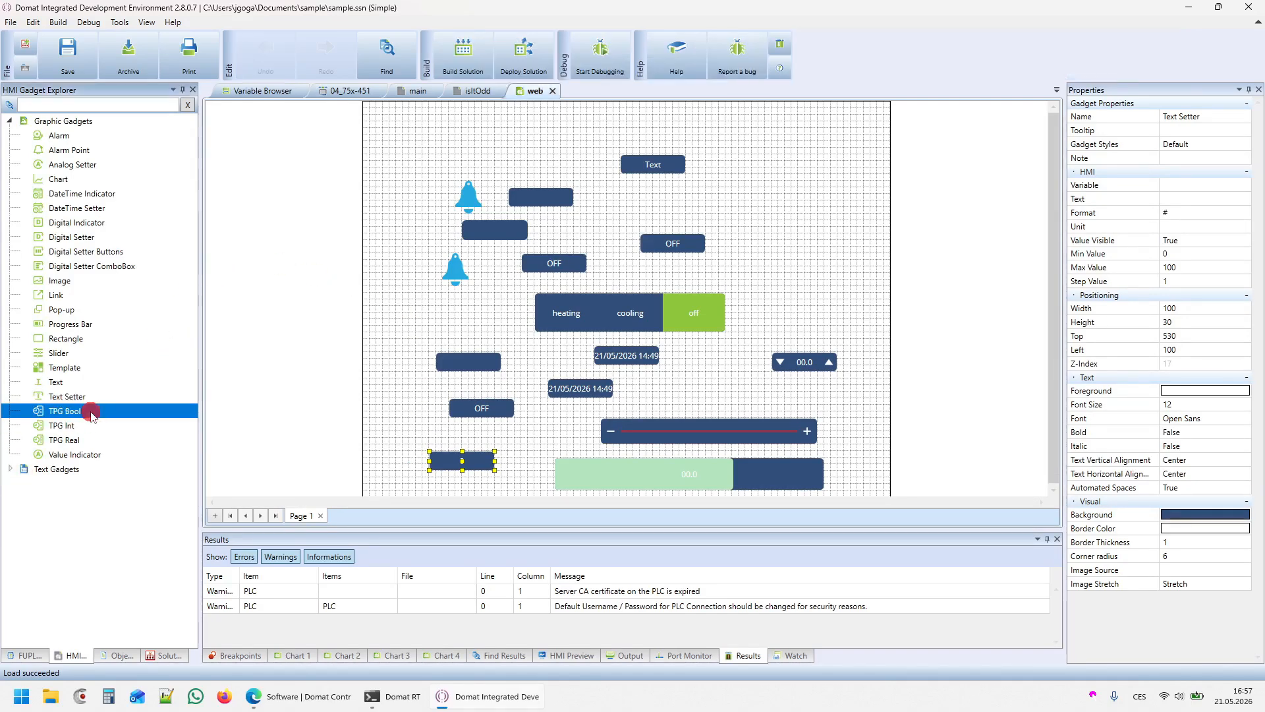
left_click(71, 427)
left_click(77, 441)
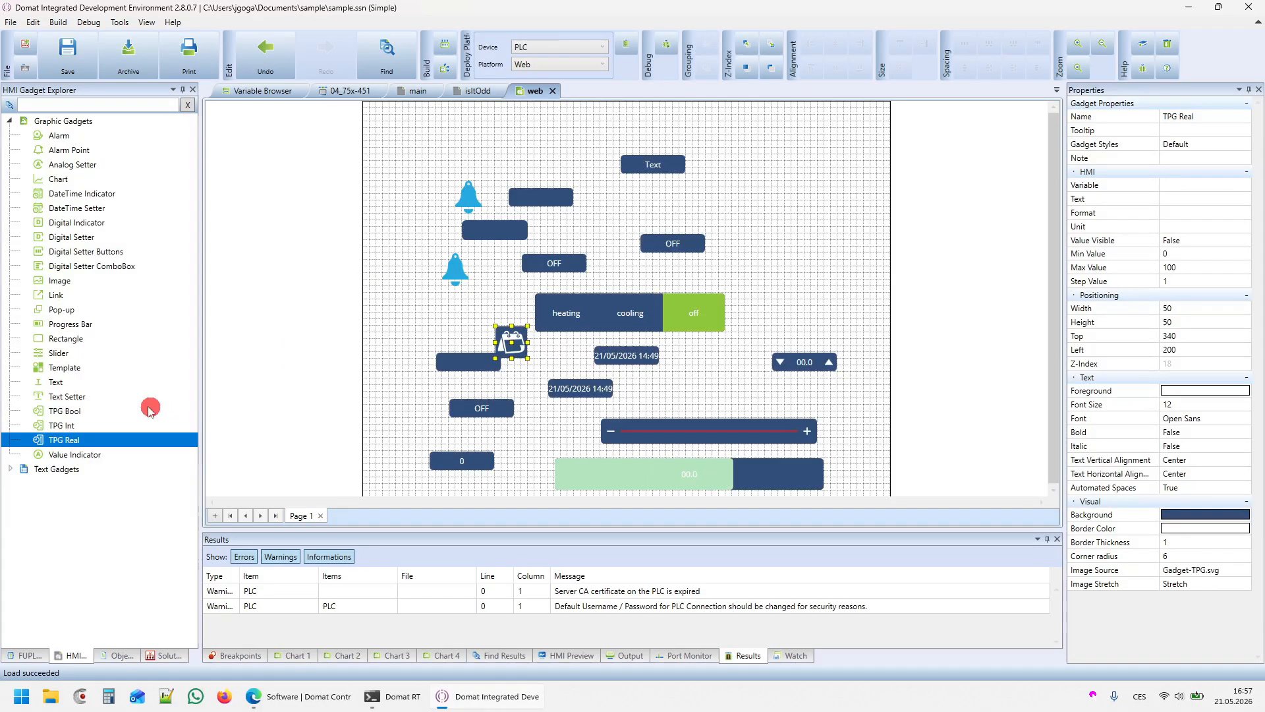
left_click_drag(61, 457, 747, 169)
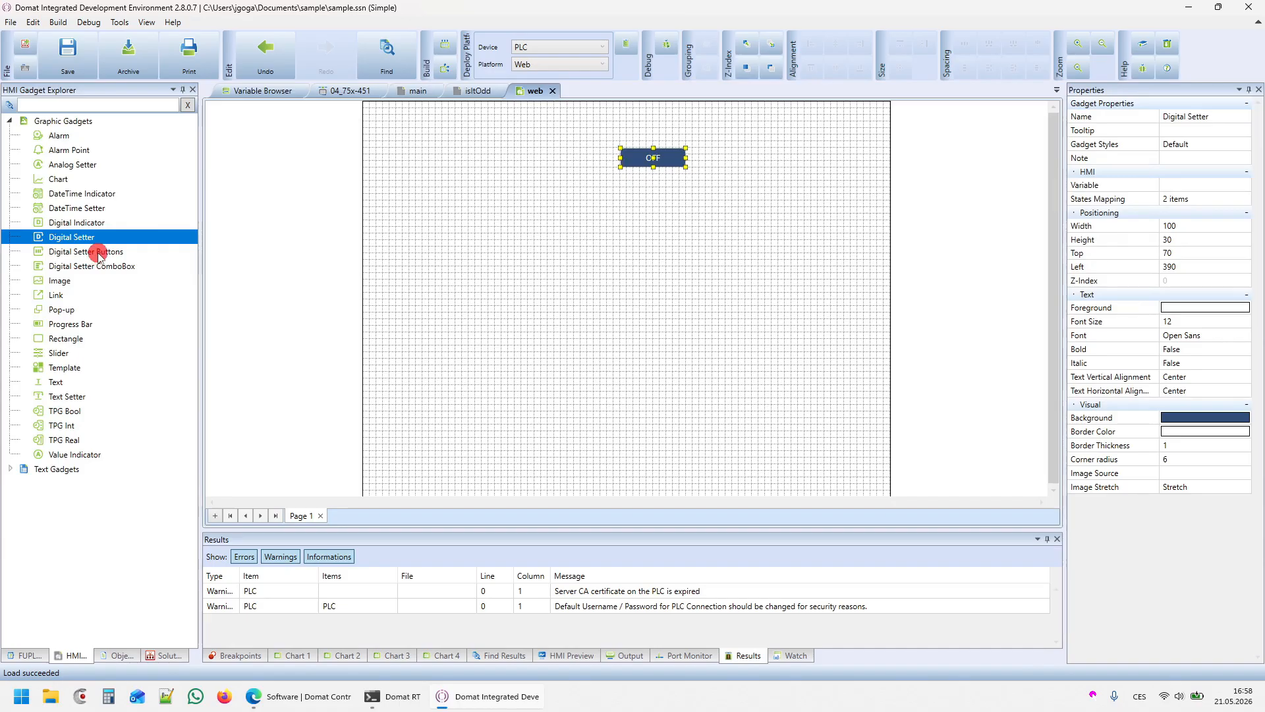
Place Digital Setter Buttons beneath the Digital Setter and a Digital Setter ComboBox at about left 530, top 250.
left_click_drag(86, 252, 658, 210)
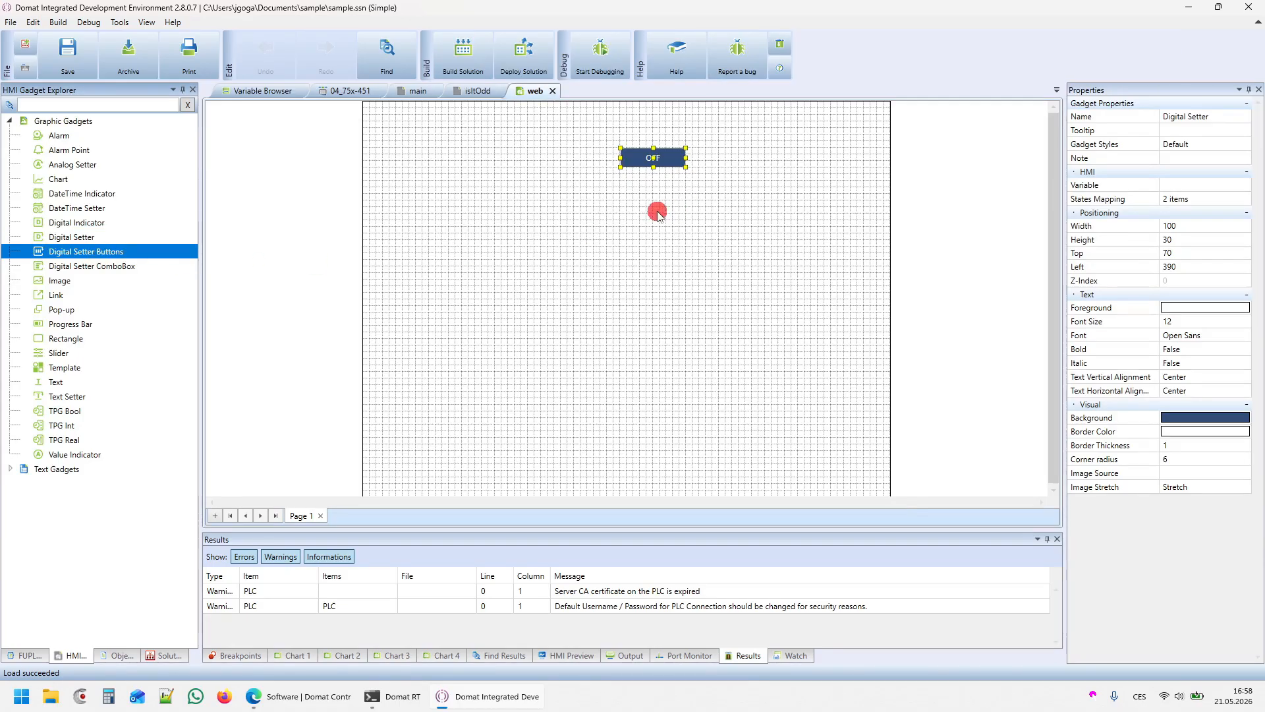
left_click_drag(106, 267, 712, 268)
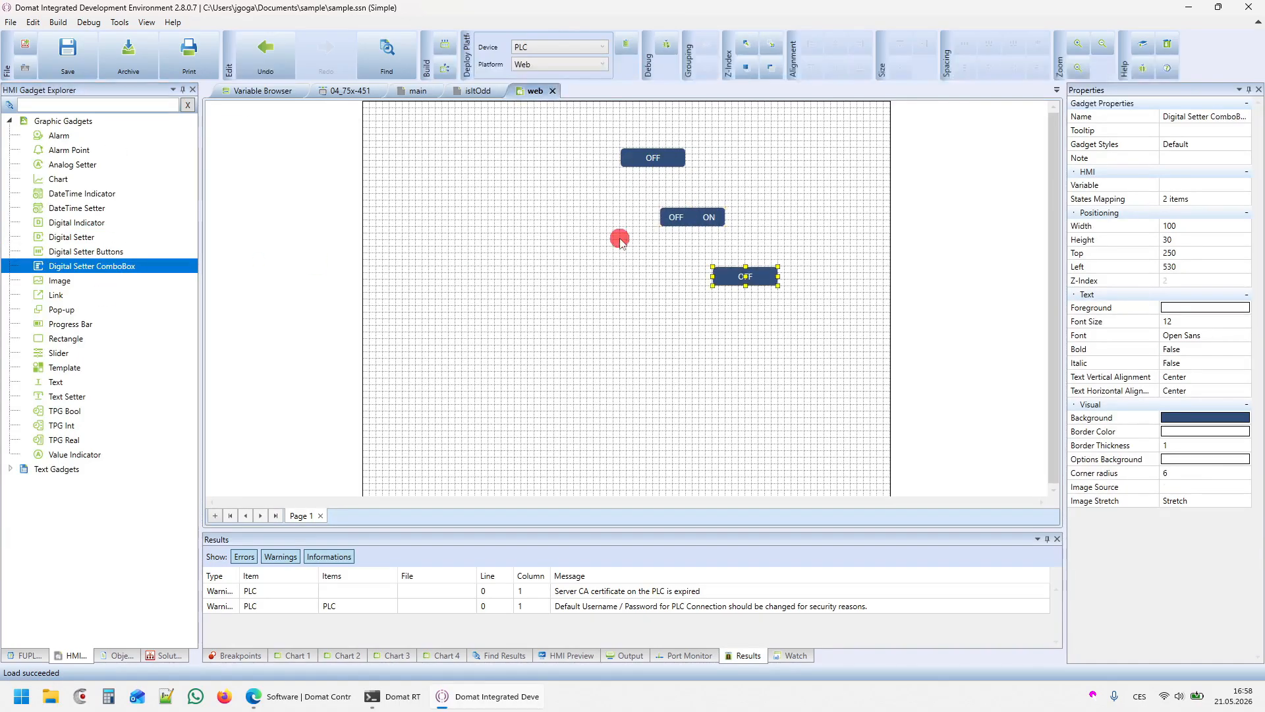
left_click(672, 145)
Bind the Digital Setter to the hardware variable 01_75x-1515_DO1, filtering the variable list by "do".
left_click(654, 160)
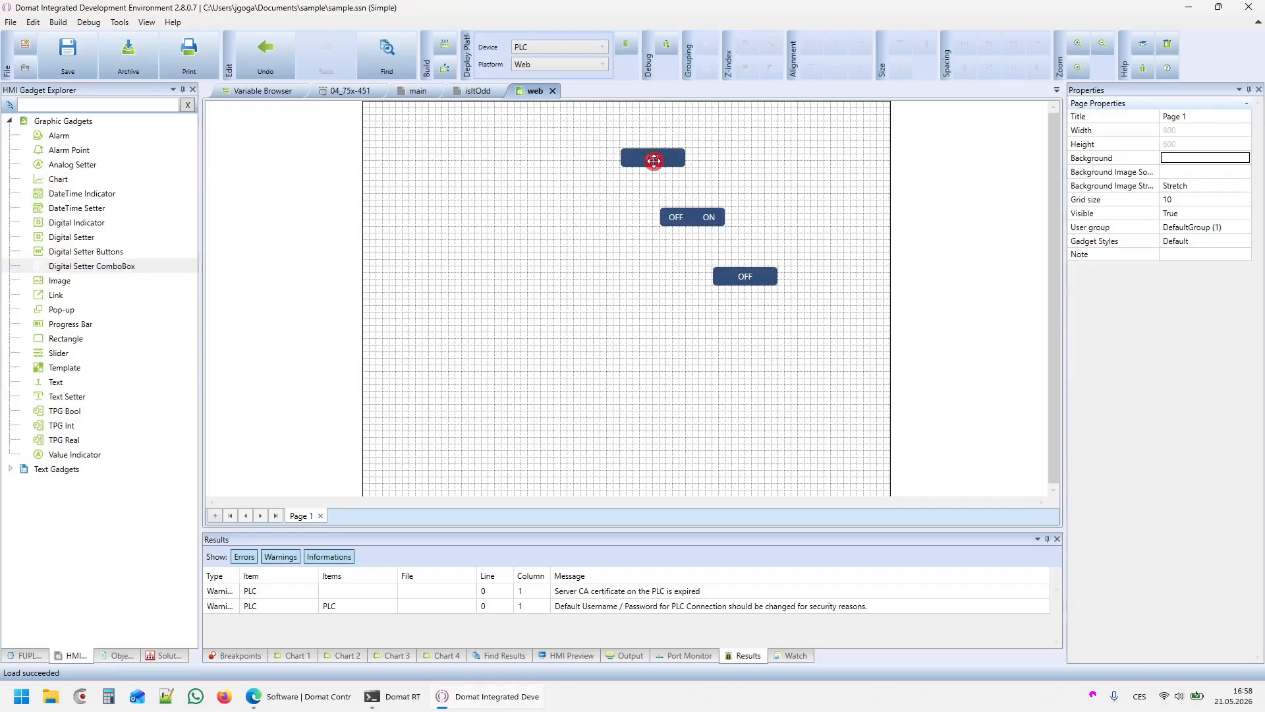
left_click(1216, 185)
left_click(1222, 185)
left_click(463, 159)
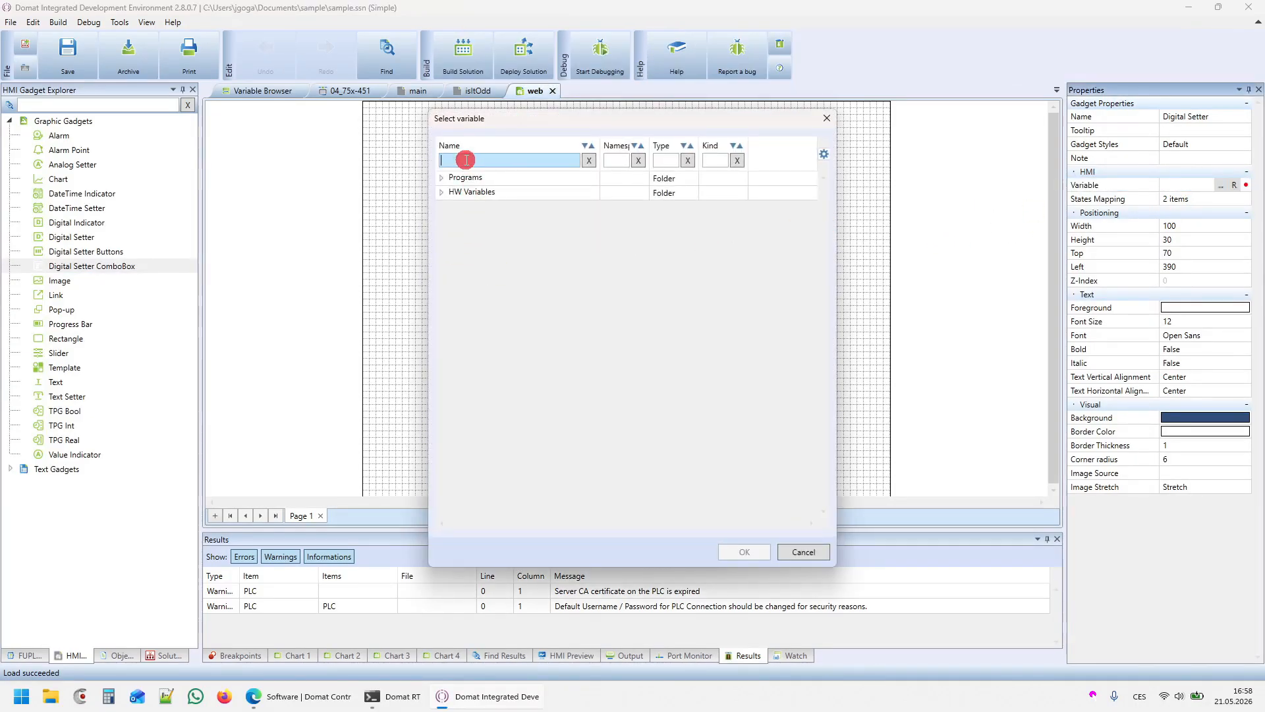
type("do")
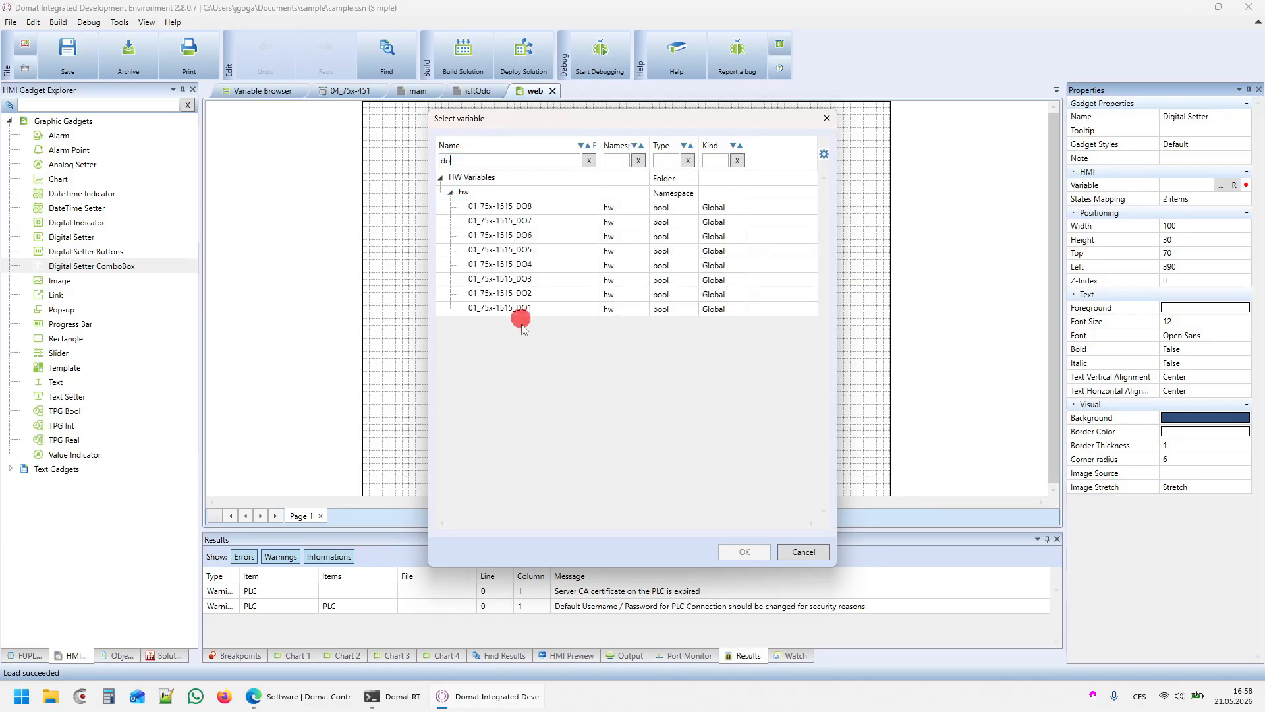
double_click(521, 309)
Bind the Digital Setter Buttons and the Digital Setter ComboBox to the same variable, 01_75x-1515_DO1.
left_click(696, 216)
left_click(1221, 186)
left_click(1221, 185)
double_click(521, 309)
left_click(762, 276)
left_click(505, 300)
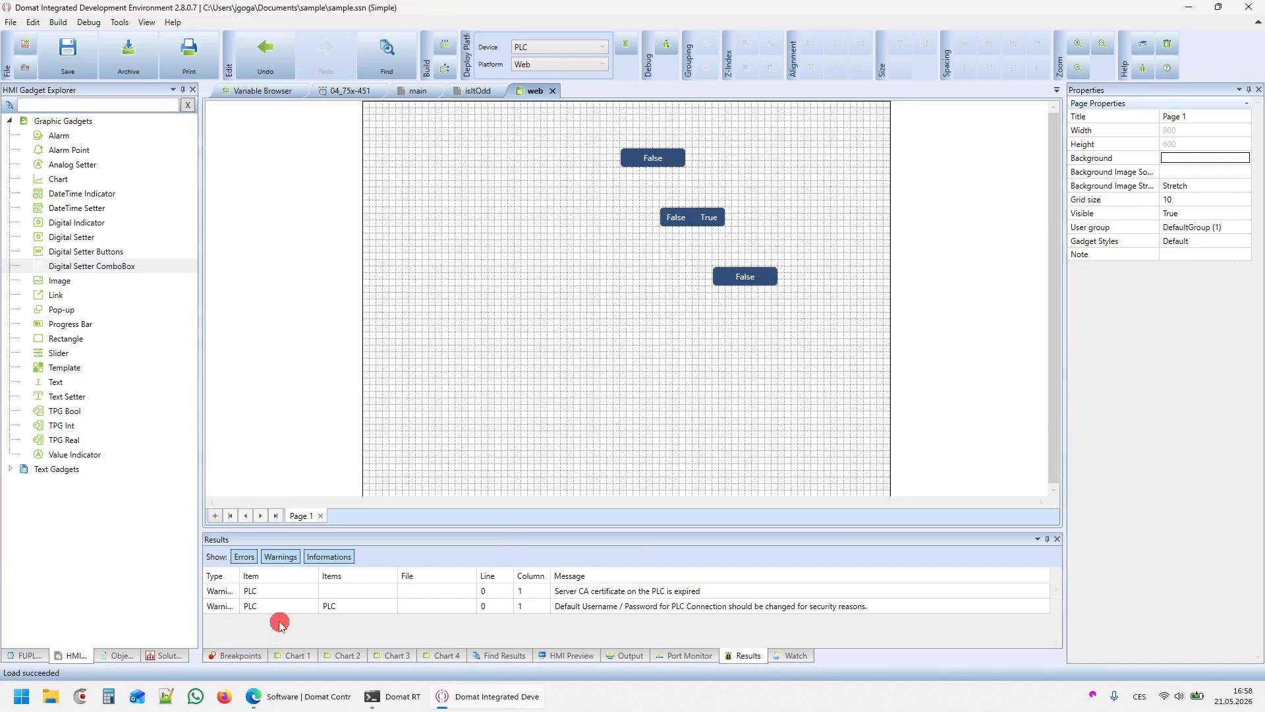
Place a 260 × 100 Value Indicator at about left 220, top 240, and bind it to the 04_75x-451 temperature variable.
left_click(78, 454)
left_click(508, 258)
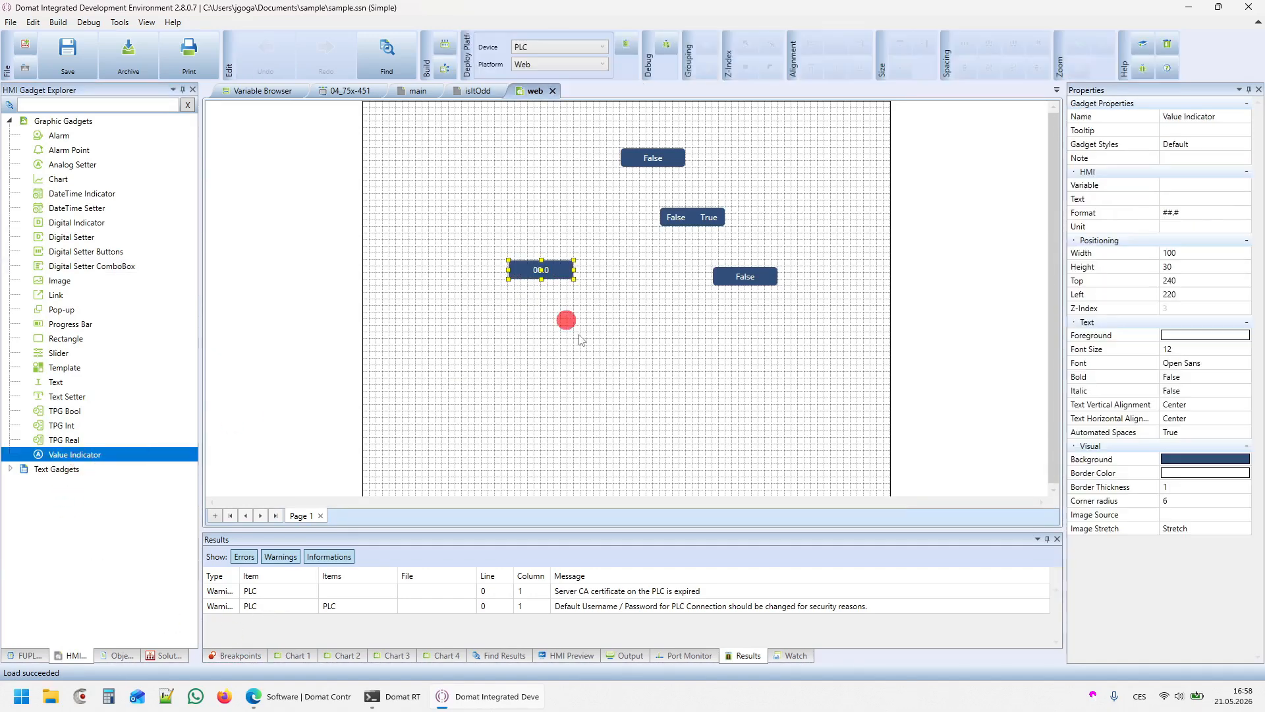
left_click(1217, 185)
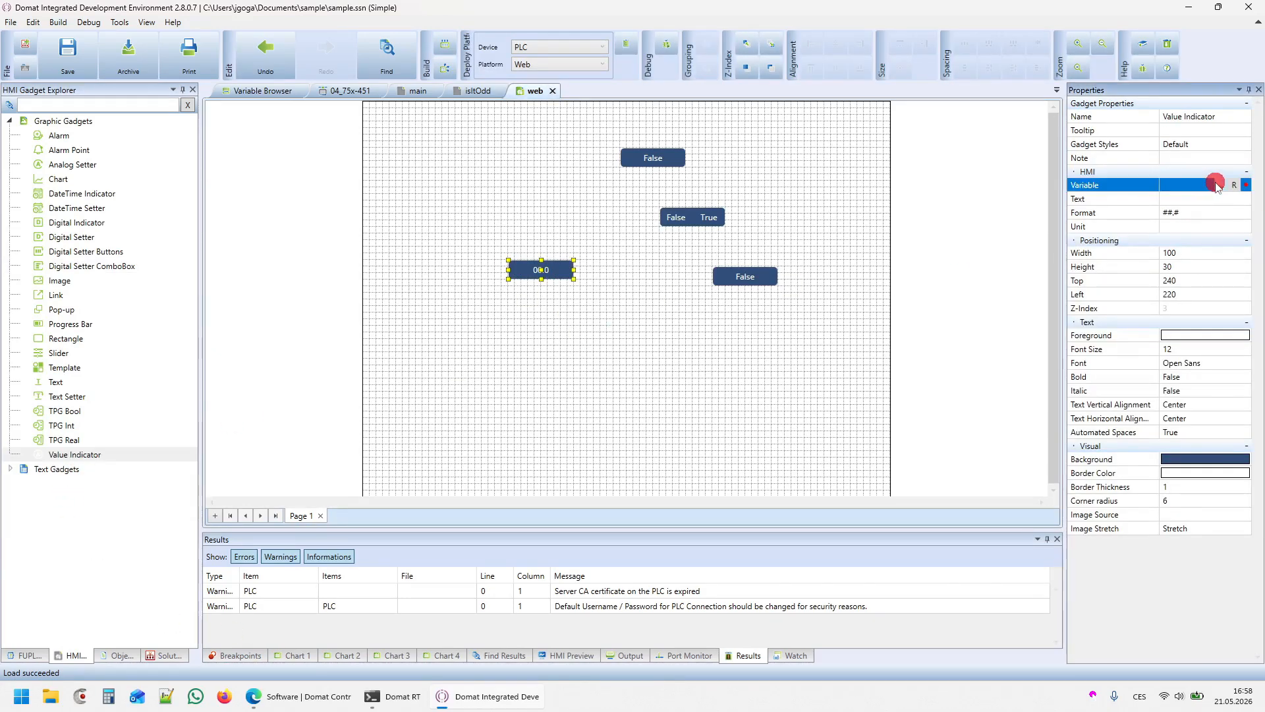
left_click(448, 161)
type("tem")
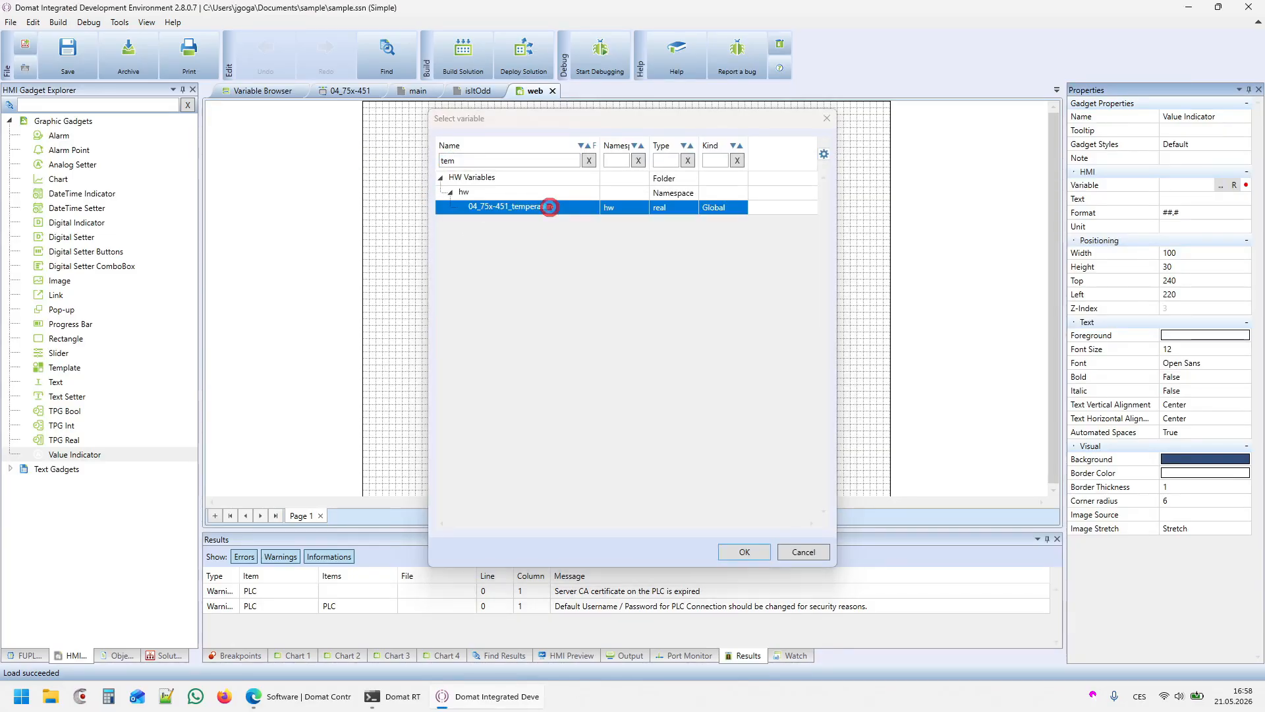
double_click(552, 206)
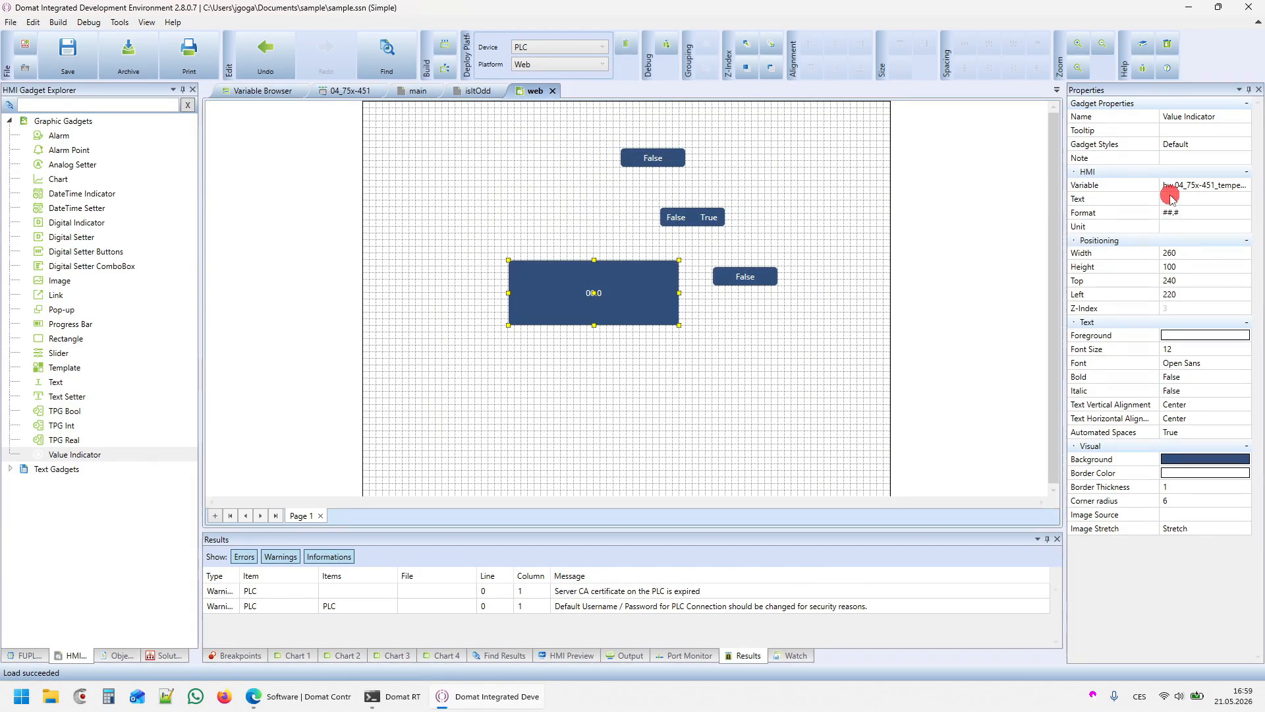
Set the Value Indicator's text to "temperature" and its unit to "° C".
left_click(1171, 199)
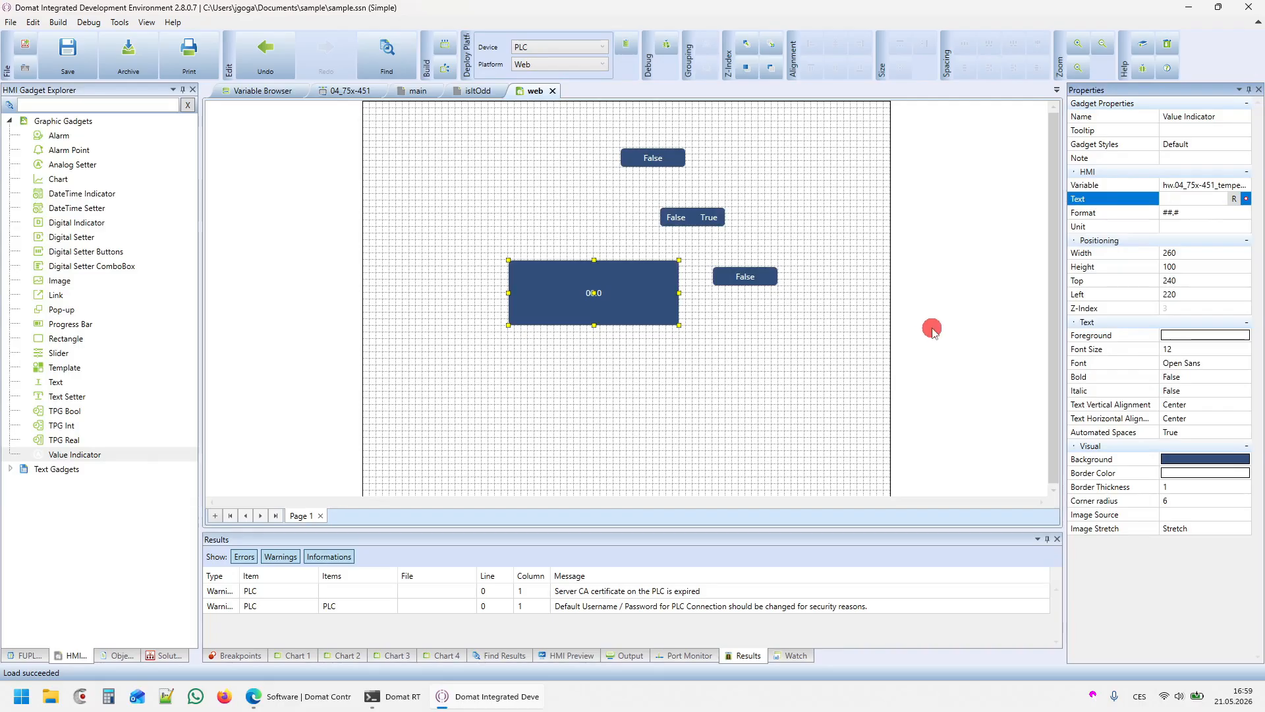
type("tem")
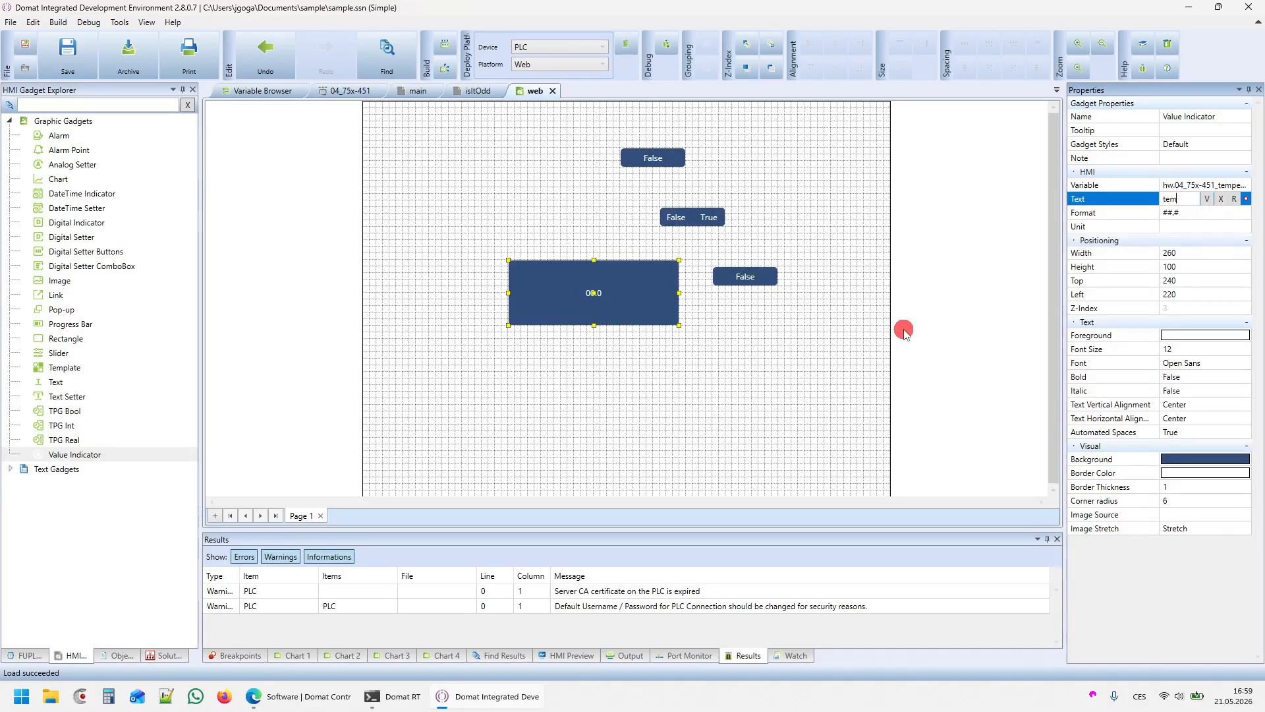
type("perature")
key("Return")
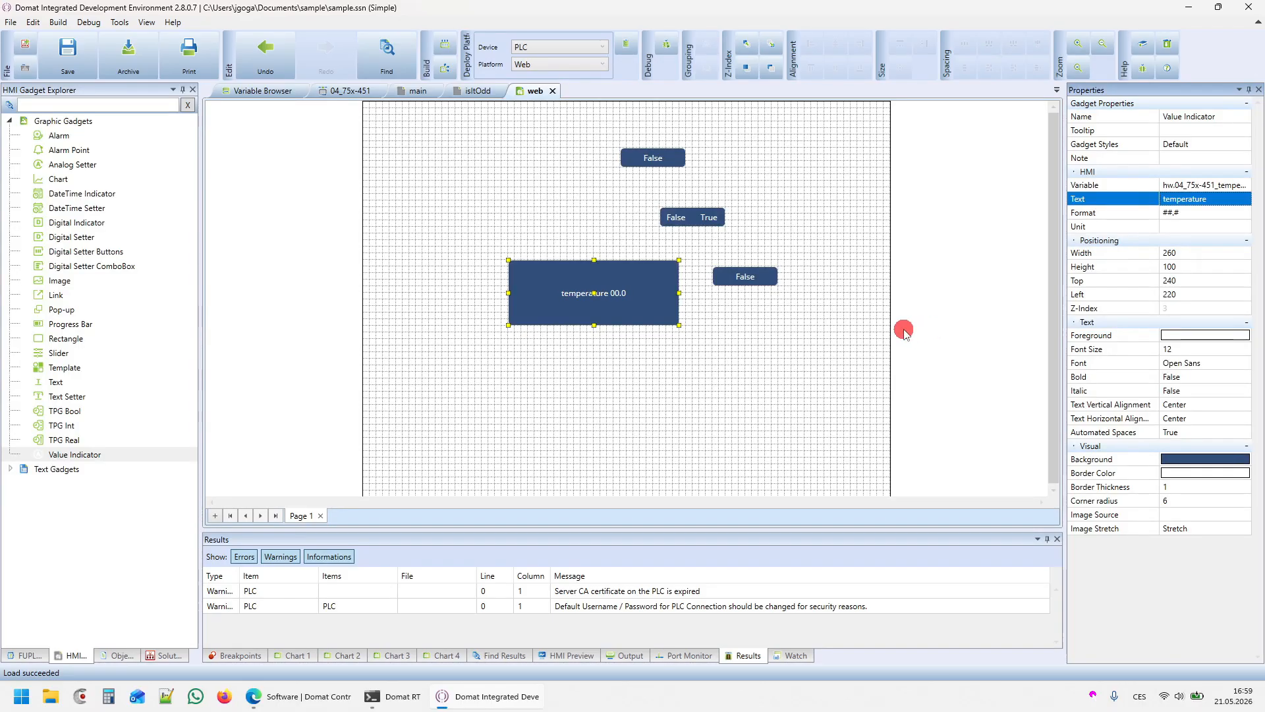
left_click(1182, 226)
type("°")
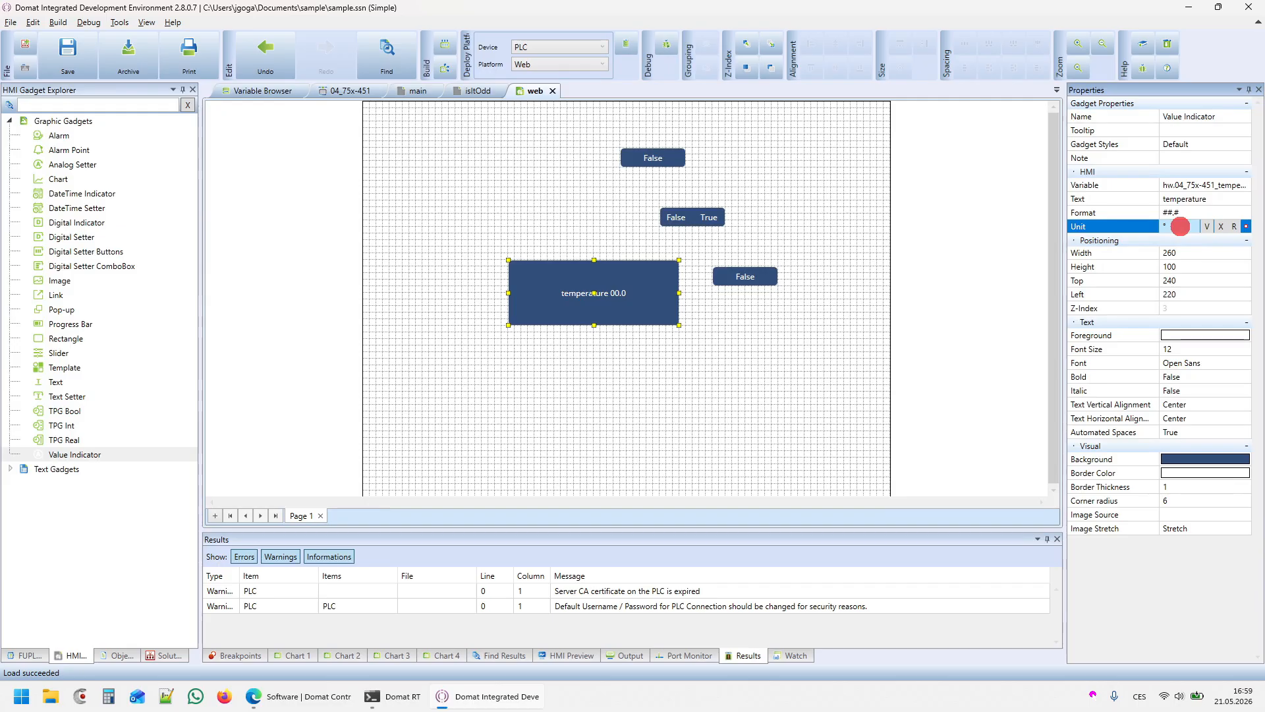
type(" C")
key("Return")
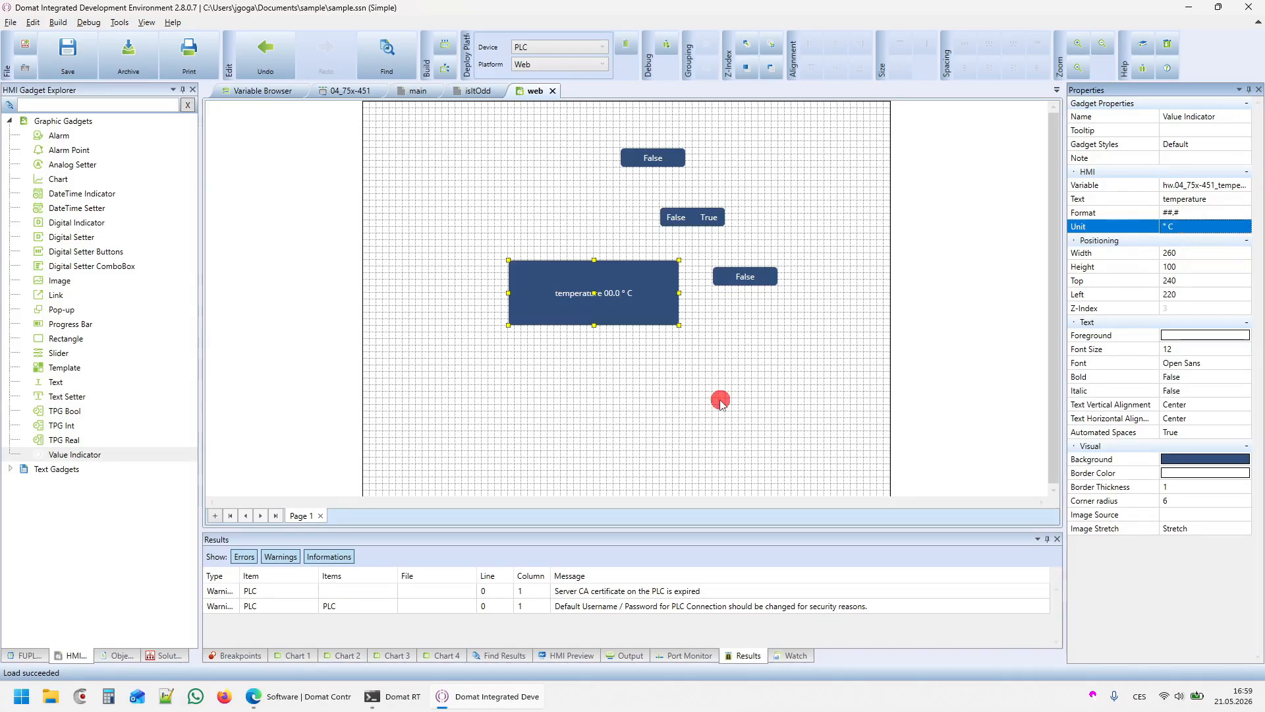
Assign sample.web as the PLC's device template in its web parameters.
left_click(162, 655)
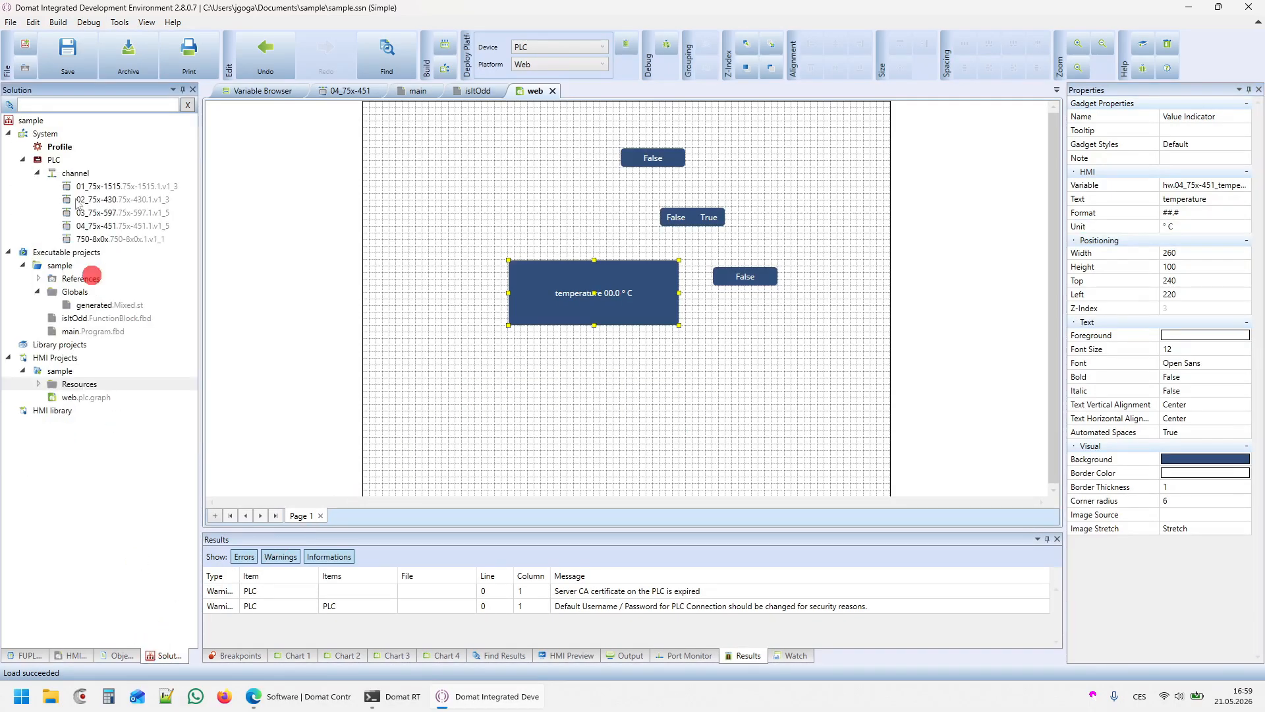
left_click(37, 159)
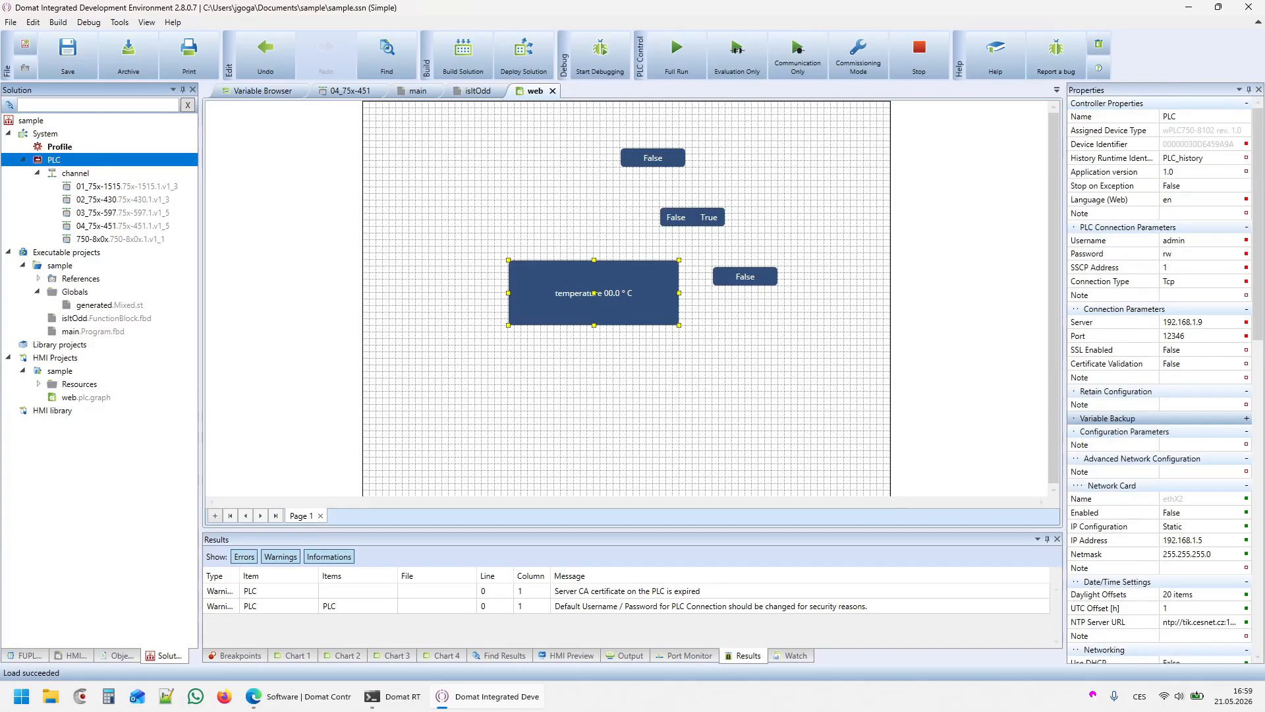
scroll(1164, 379, "down", 3)
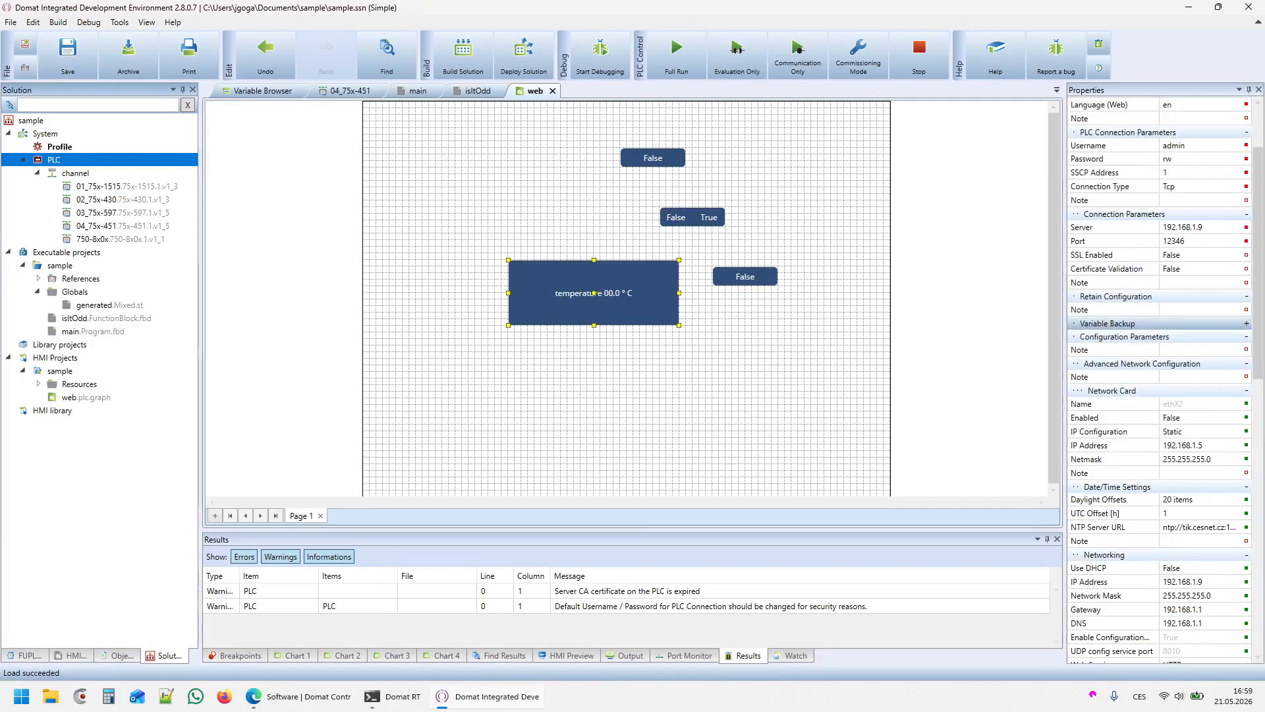
scroll(1150, 501, "down", 20)
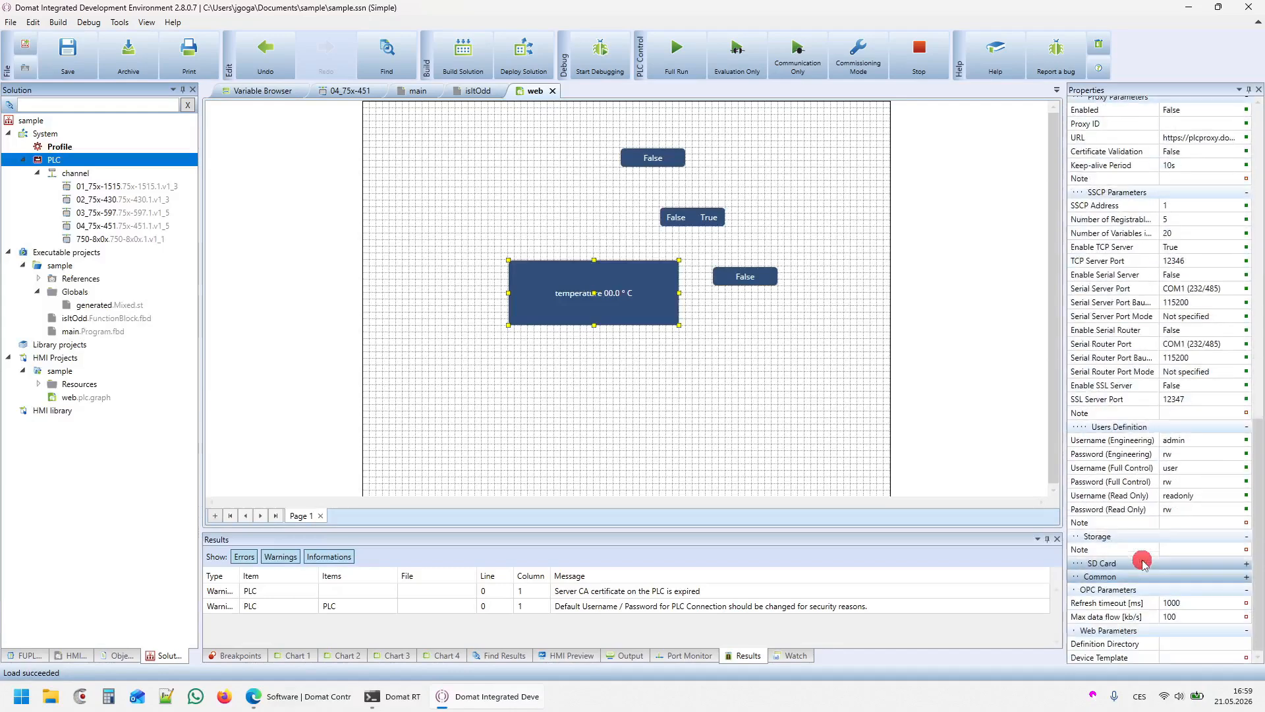
left_click(1180, 657)
left_click(1183, 670)
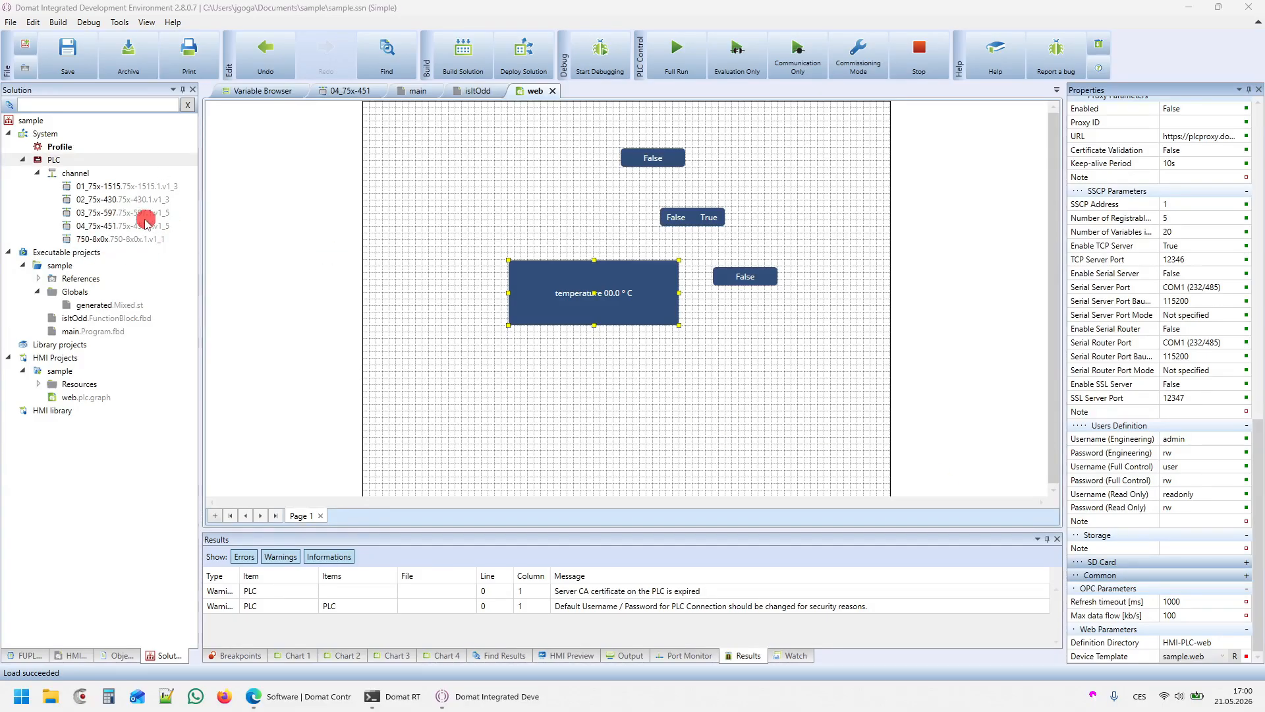
Open the PLC's HMI user rights, and deploy the solution to the PLC with Program and Web included.
double_click(53, 159)
left_click(486, 518)
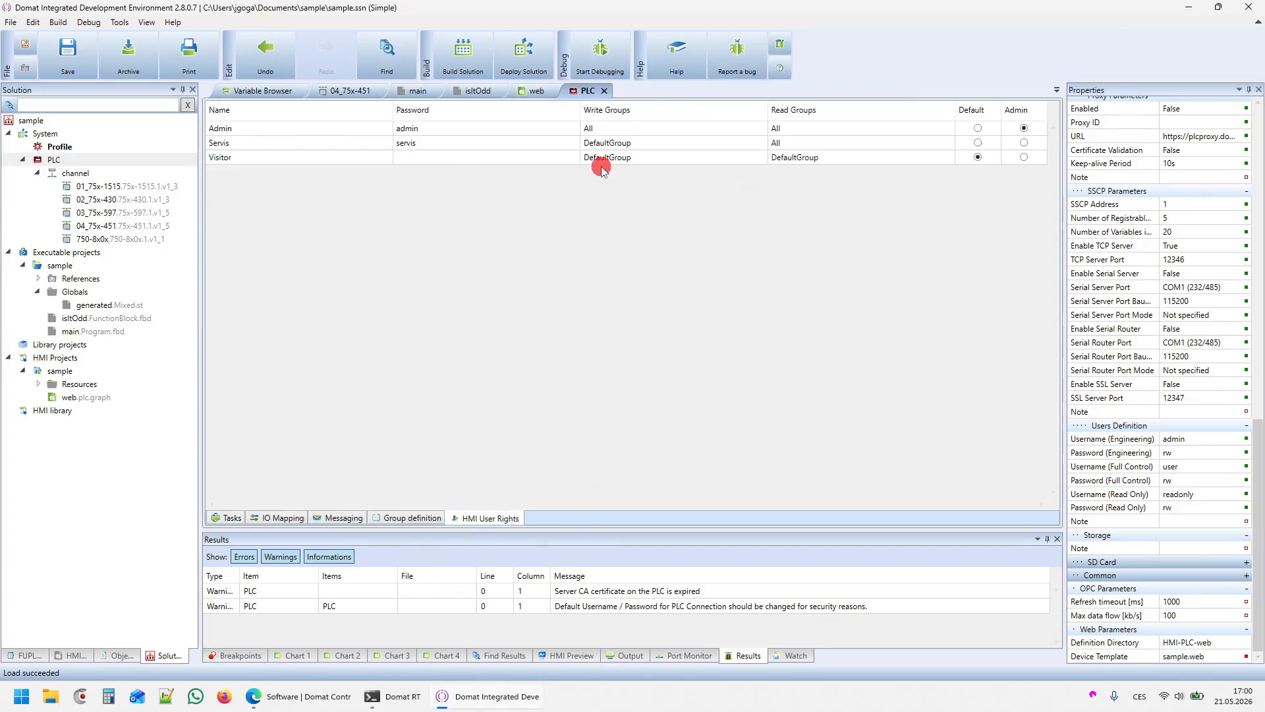
left_click(524, 53)
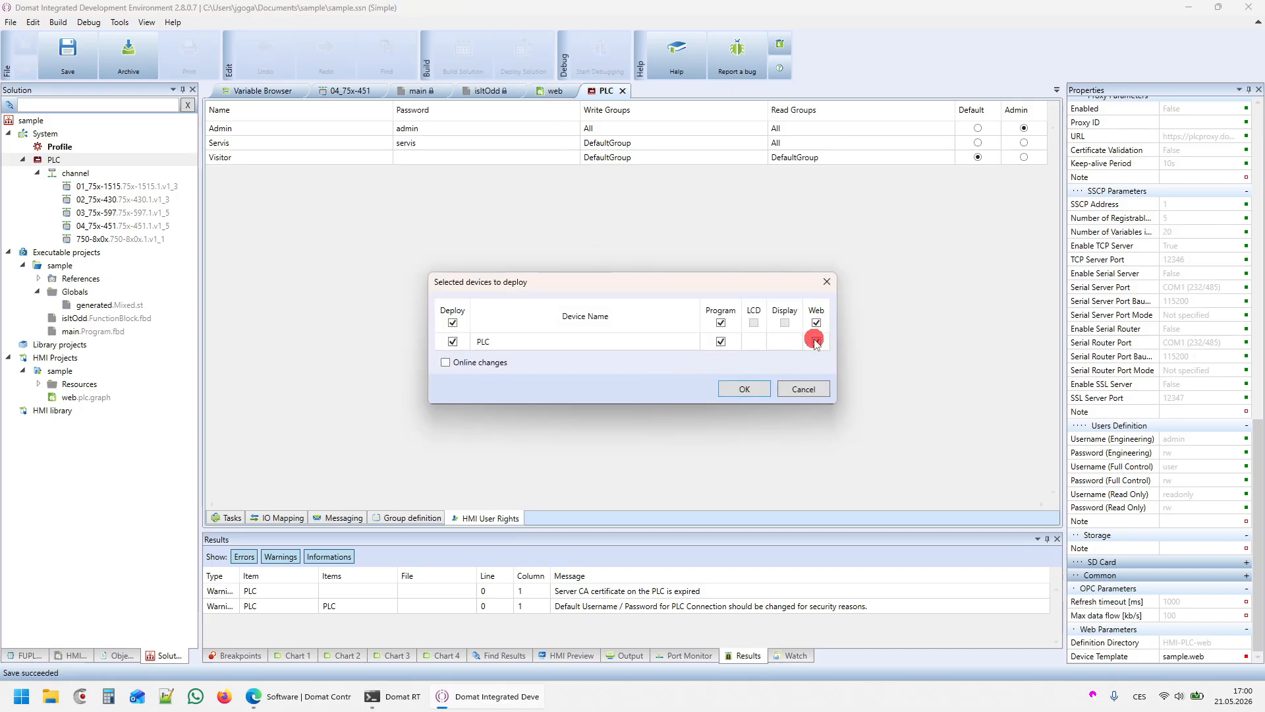
left_click(740, 385)
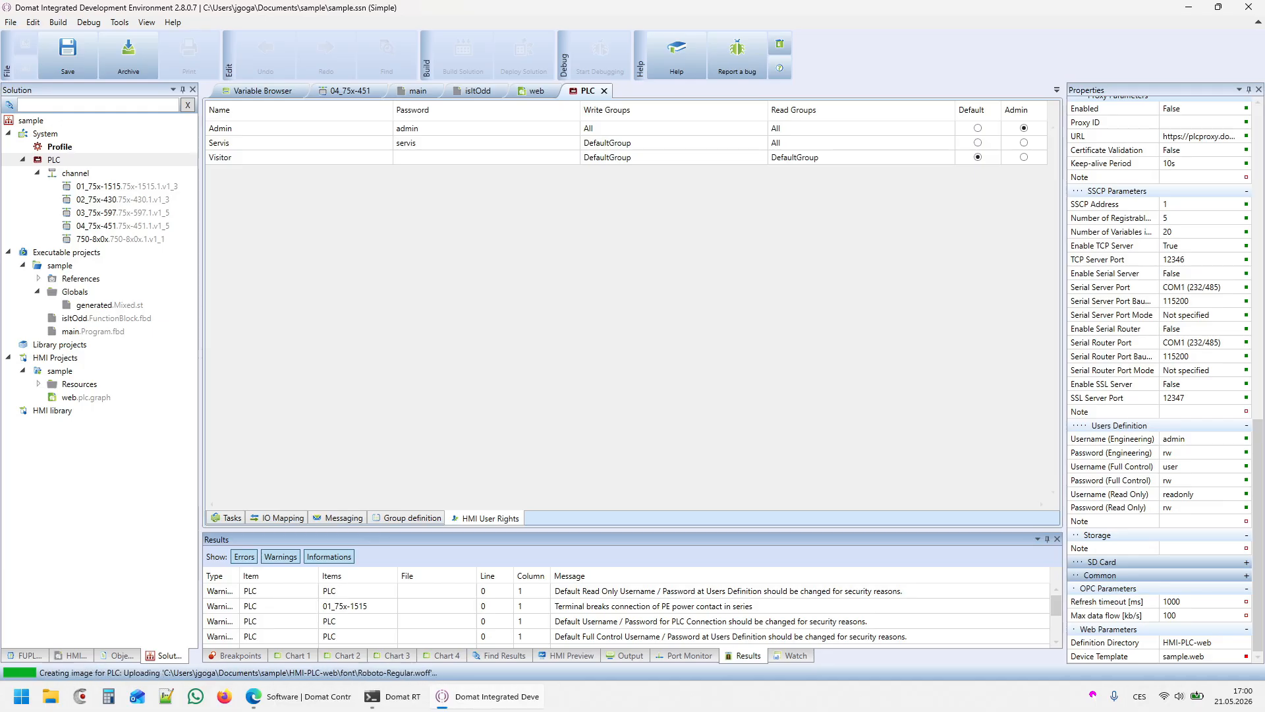
Look up the PLC's IP address and HTTP port in its properties, and open 192.168.1.9 in the web browser.
scroll(1162, 553, "up", 15)
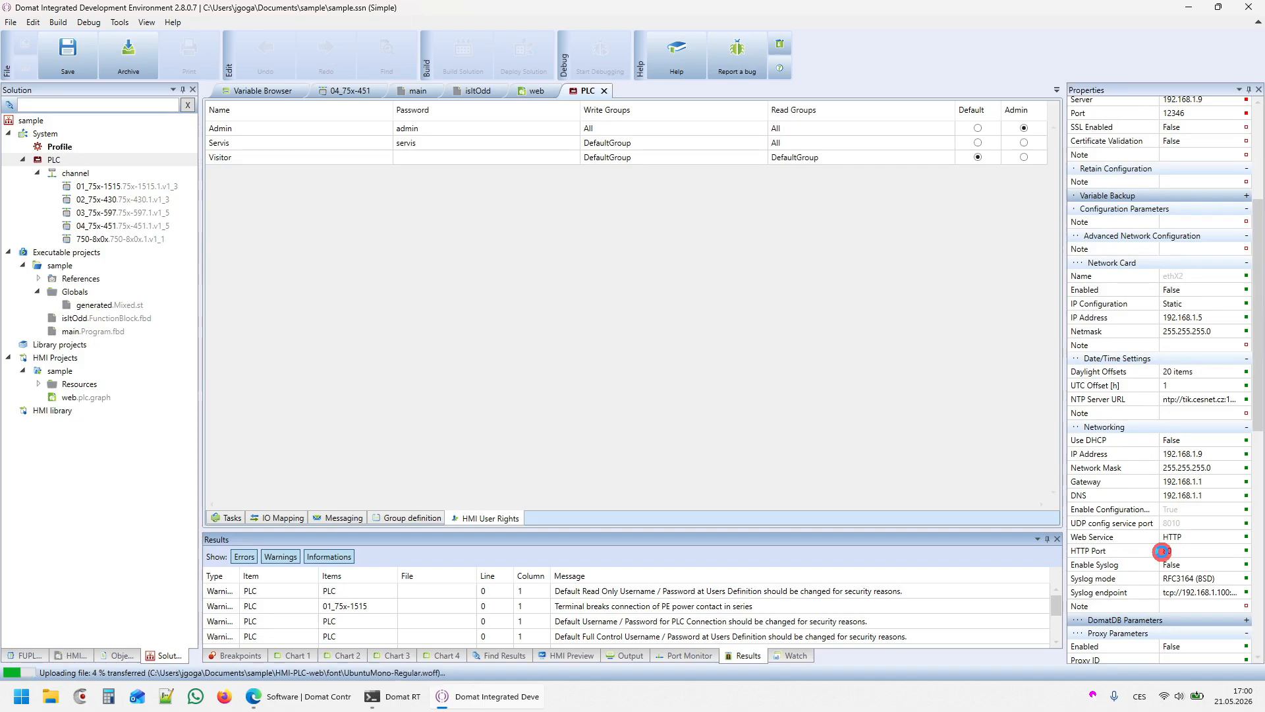
key("alt+Tab")
left_click(244, 40)
type("192.168..")
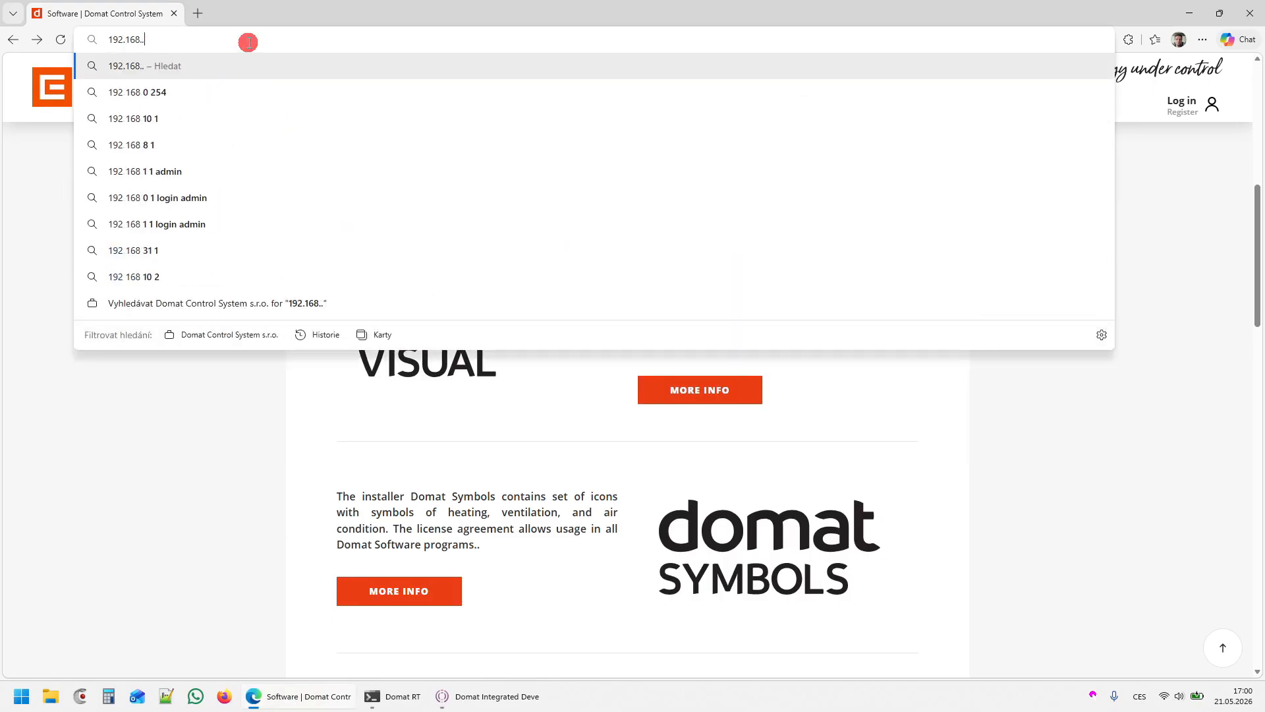
key("BackSpace")
type("1.9")
key("Return")
Check in the Domat IDE that the upload is complete, and reload the 192.168.1.9 page in the browser.
left_click(460, 697)
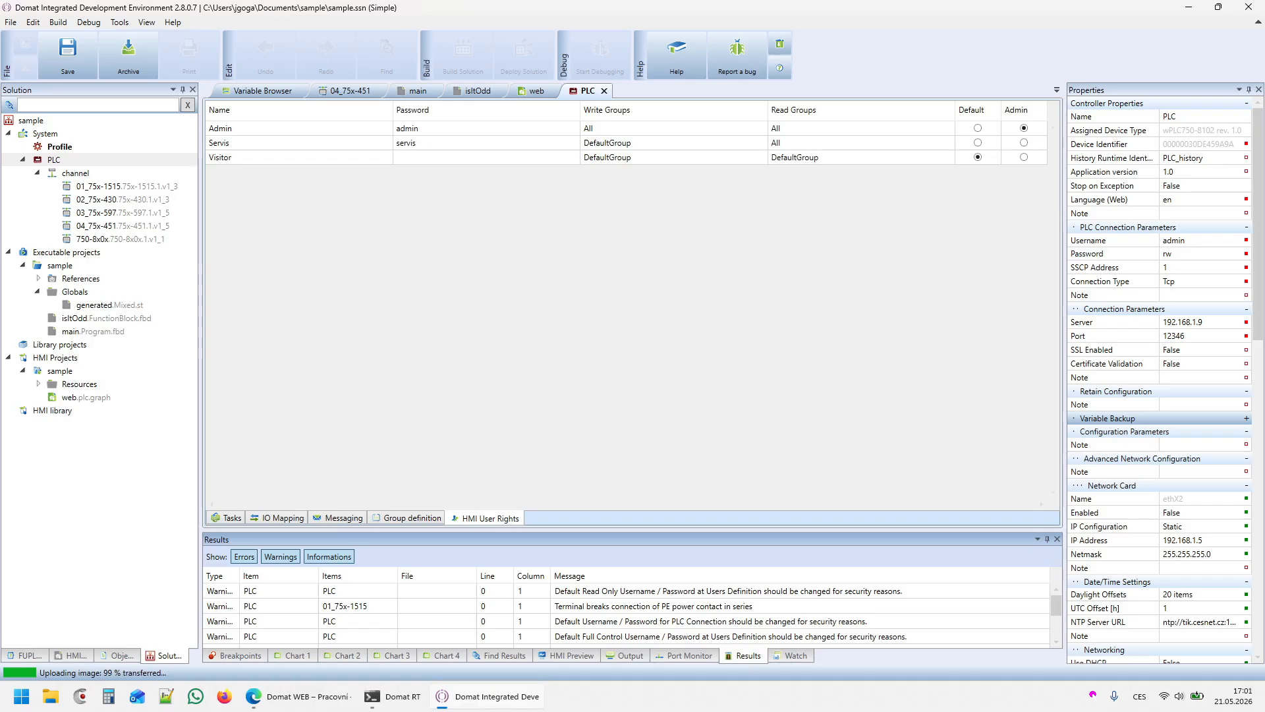
left_click(481, 389)
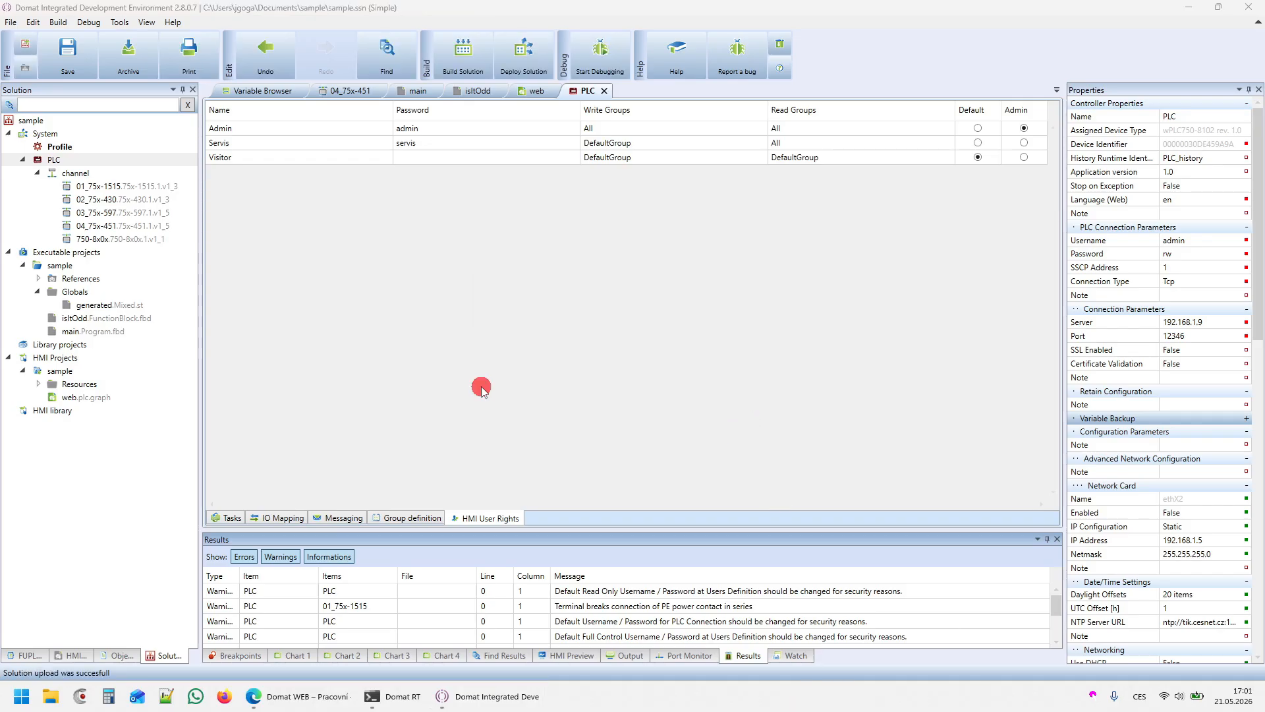
left_click(321, 698)
left_click(133, 37)
left_click(38, 41)
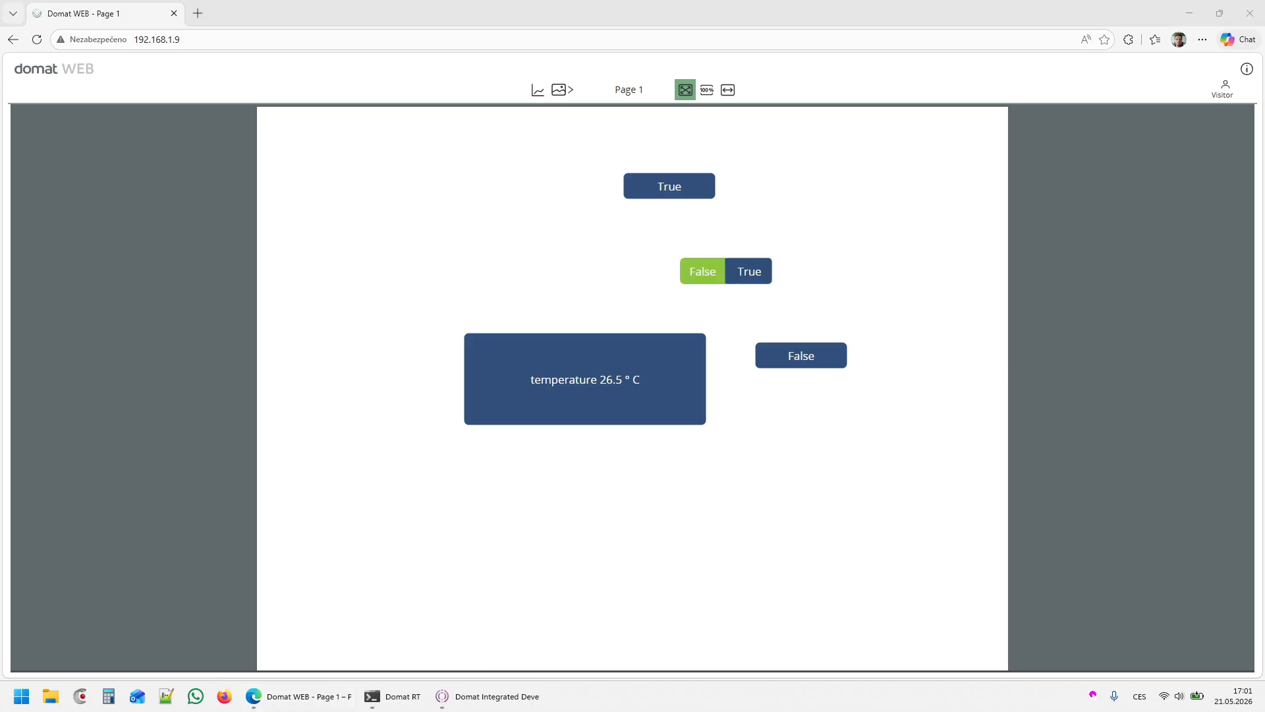
Try the fit-to-width, 100% and whole-page display modes of Page 1, and view the list of available pages.
left_click(727, 90)
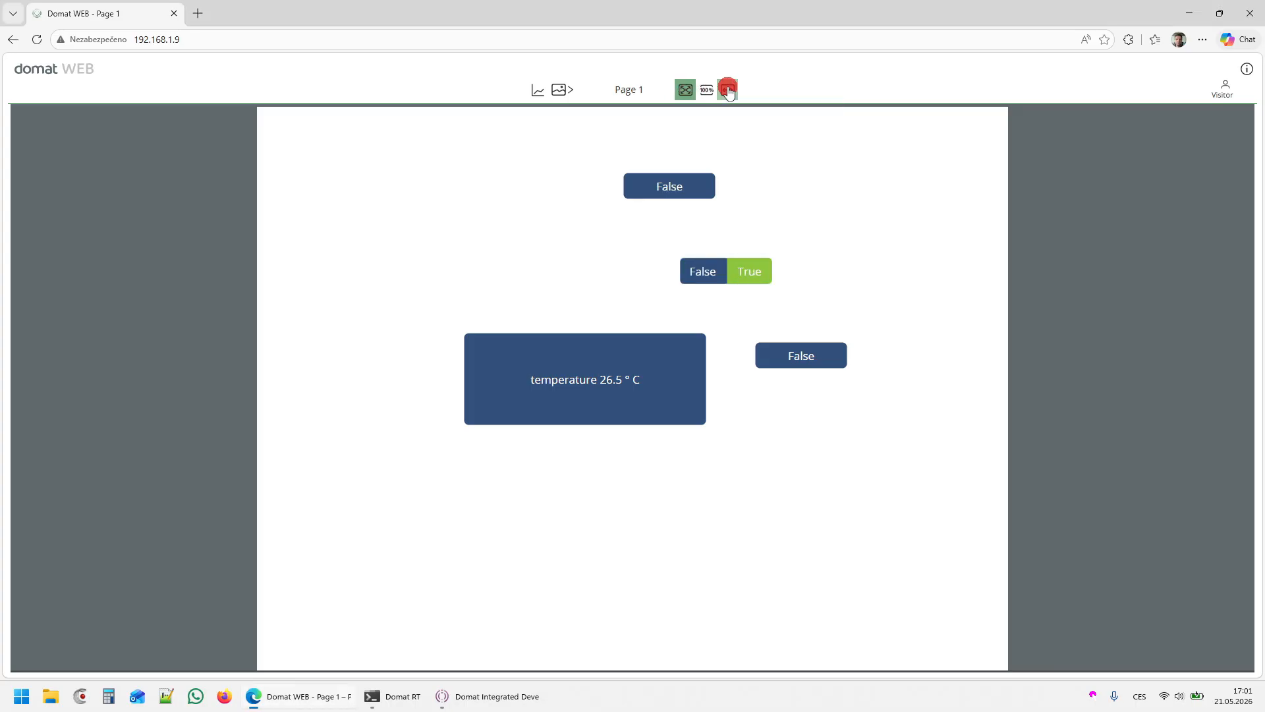
left_click(702, 91)
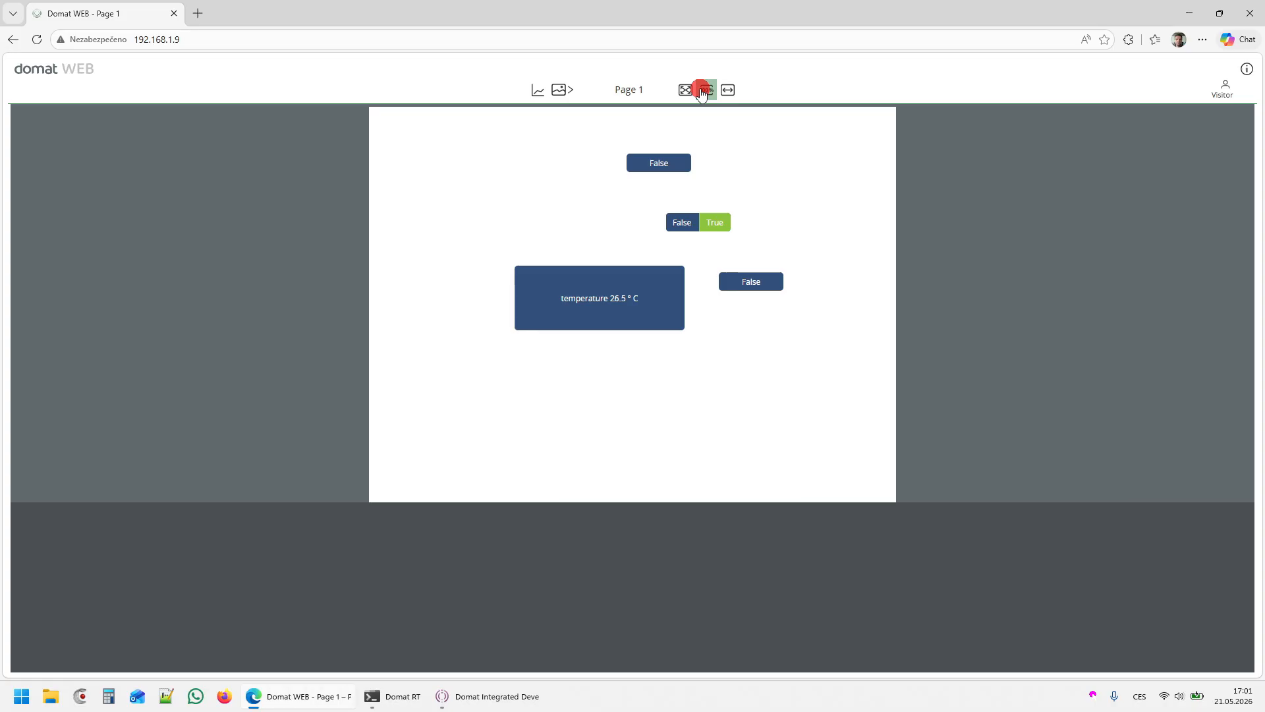
left_click(692, 91)
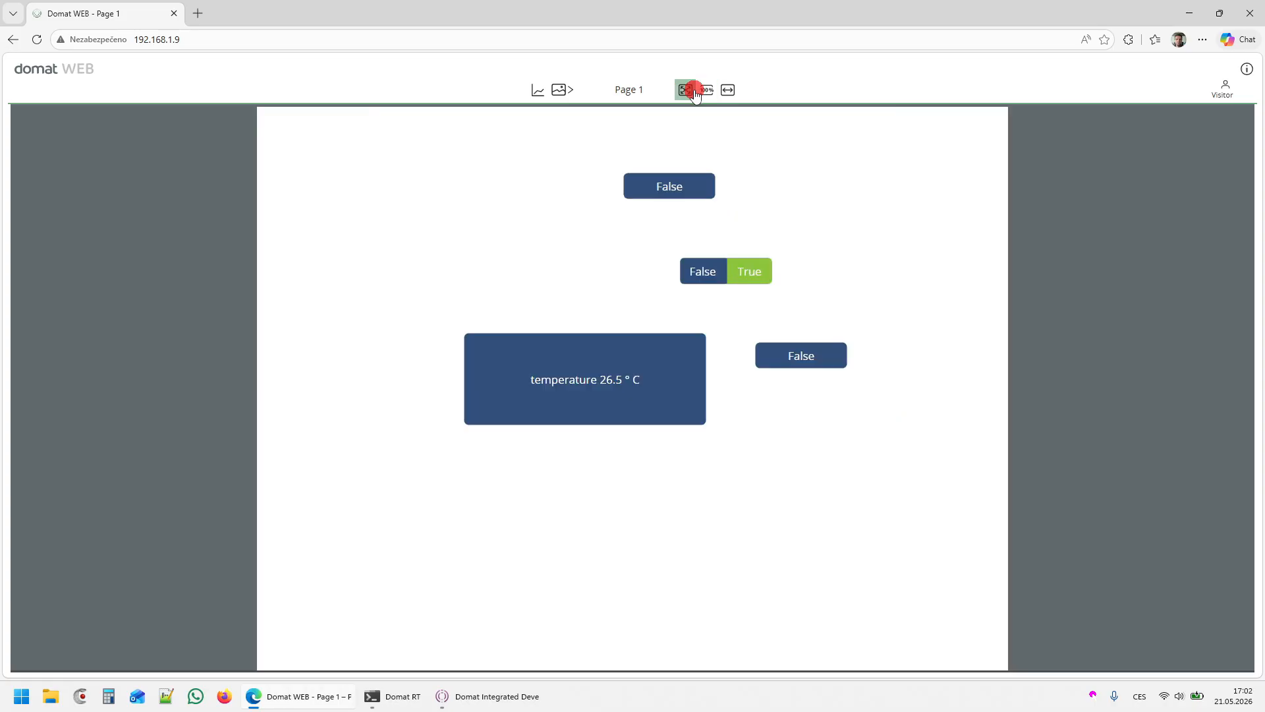
left_click(559, 90)
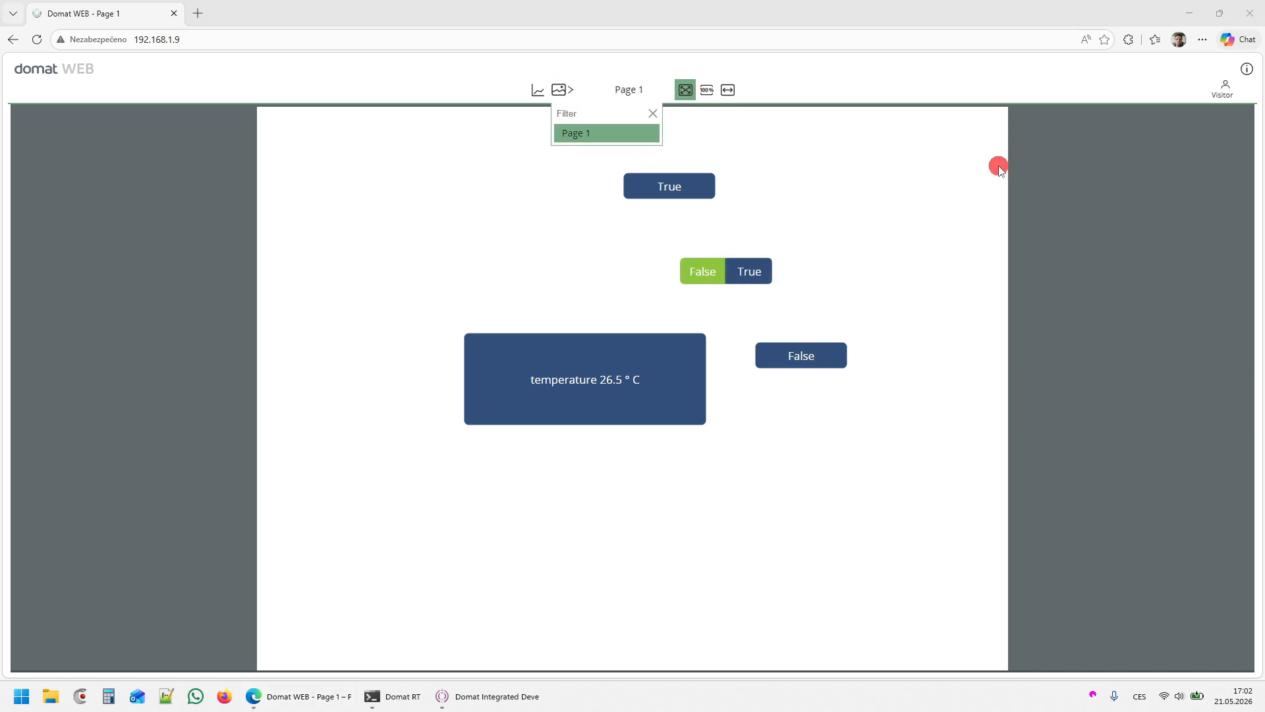
left_click(554, 95)
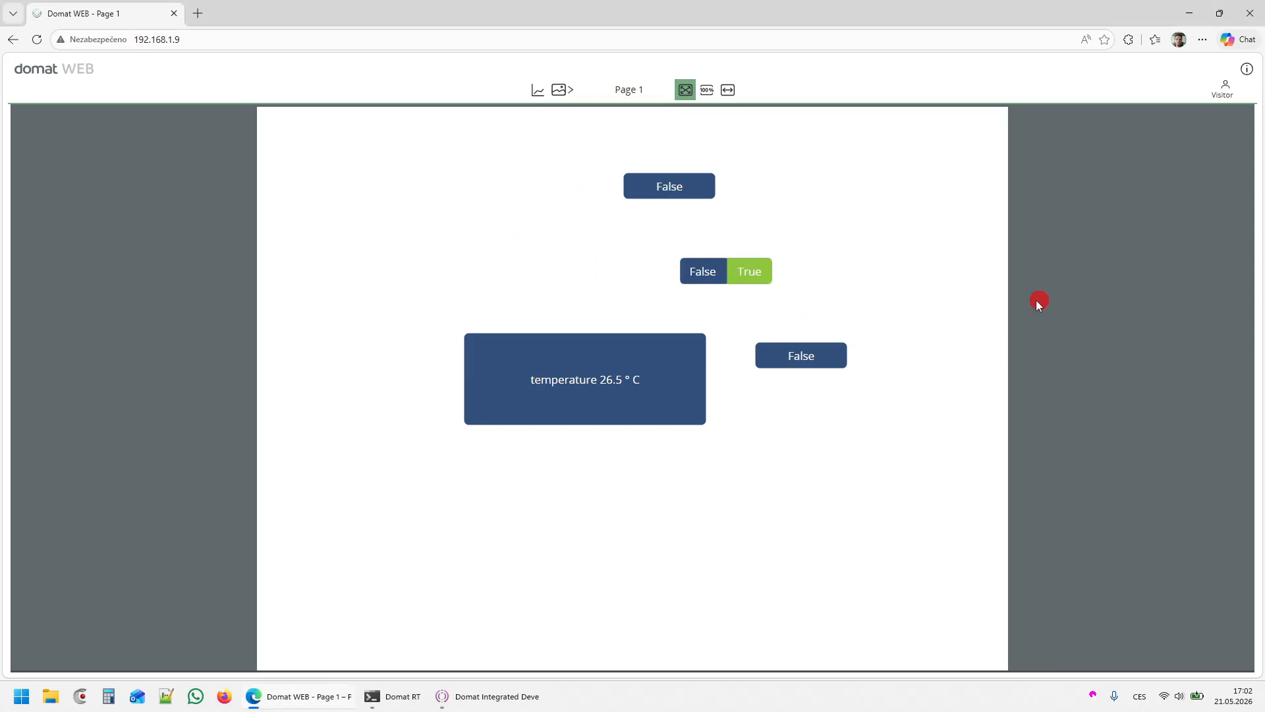
Chart the temperature indicator and the False/True buttons in Oscilloscope mode, and review the selectable time ranges.
left_click(600, 348)
left_click(762, 273)
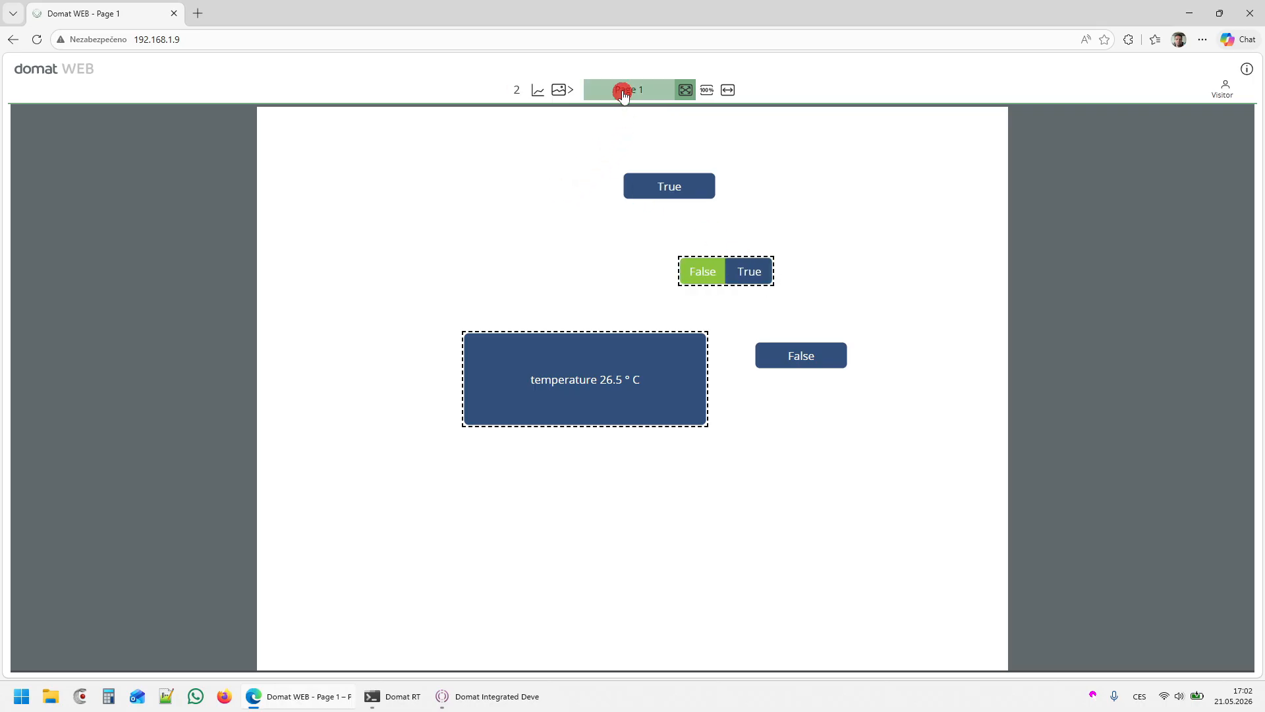
left_click(539, 90)
left_click(639, 121)
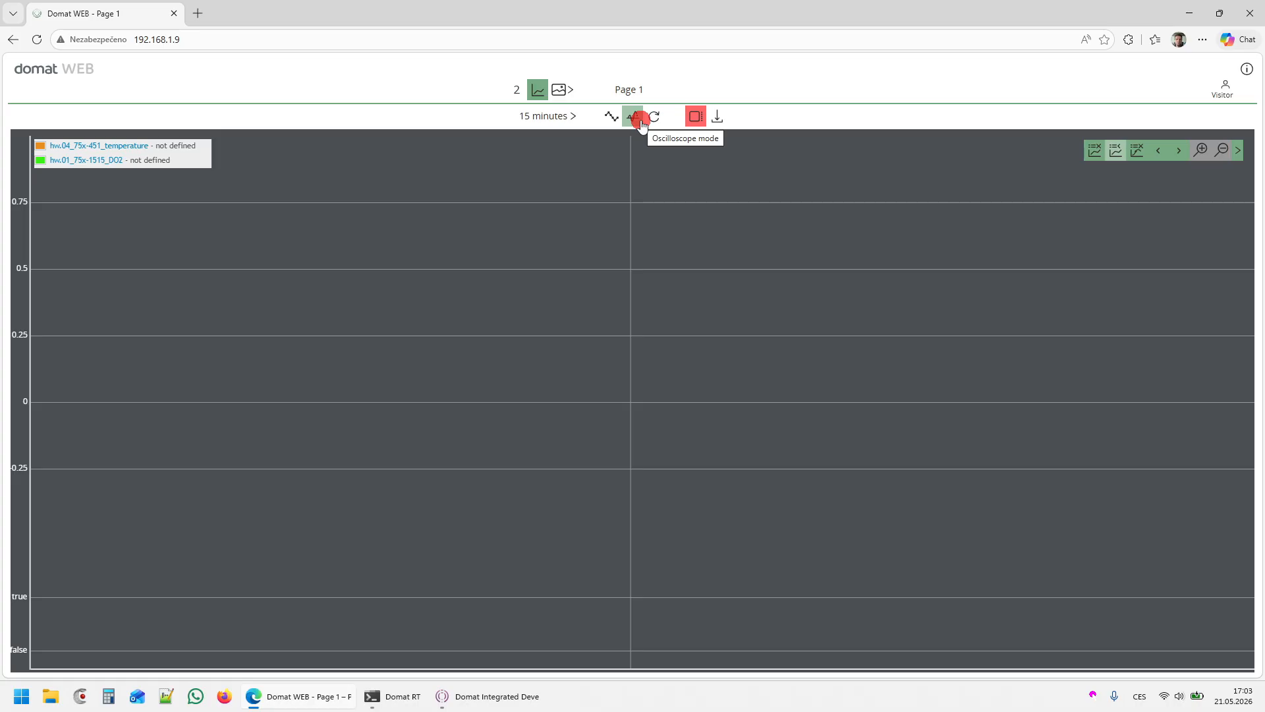
left_click(630, 119)
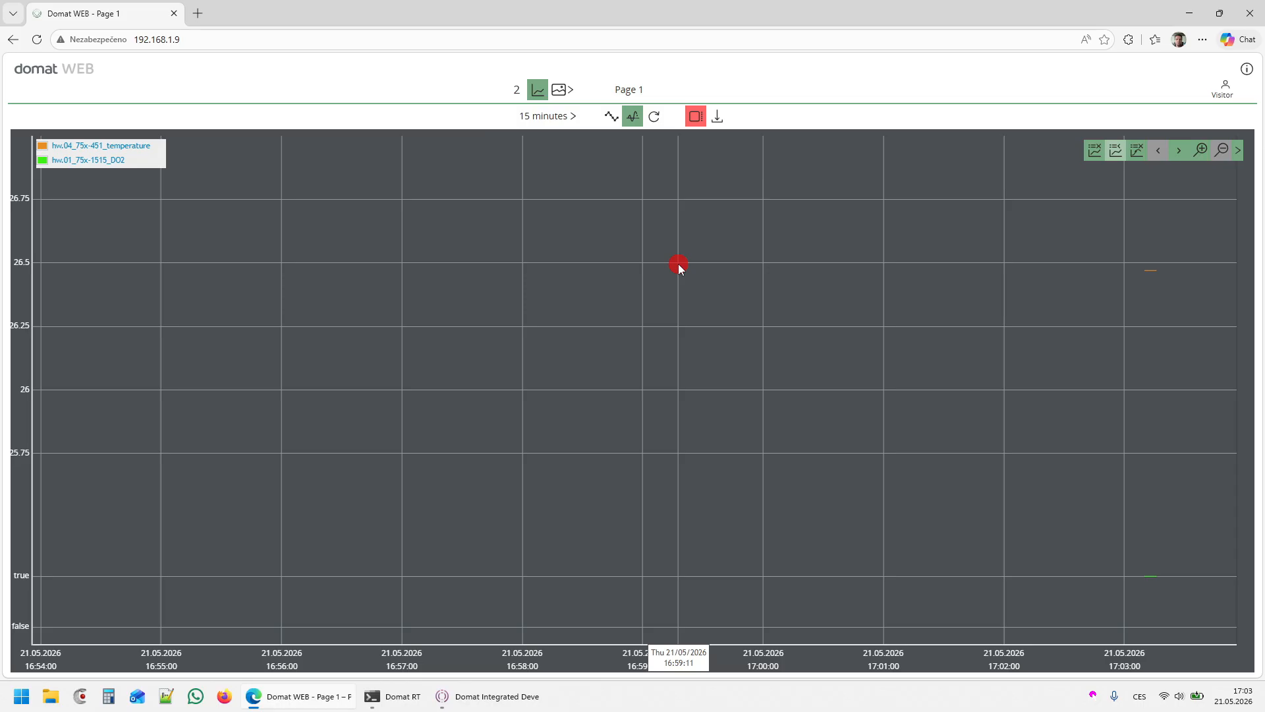
left_click(555, 116)
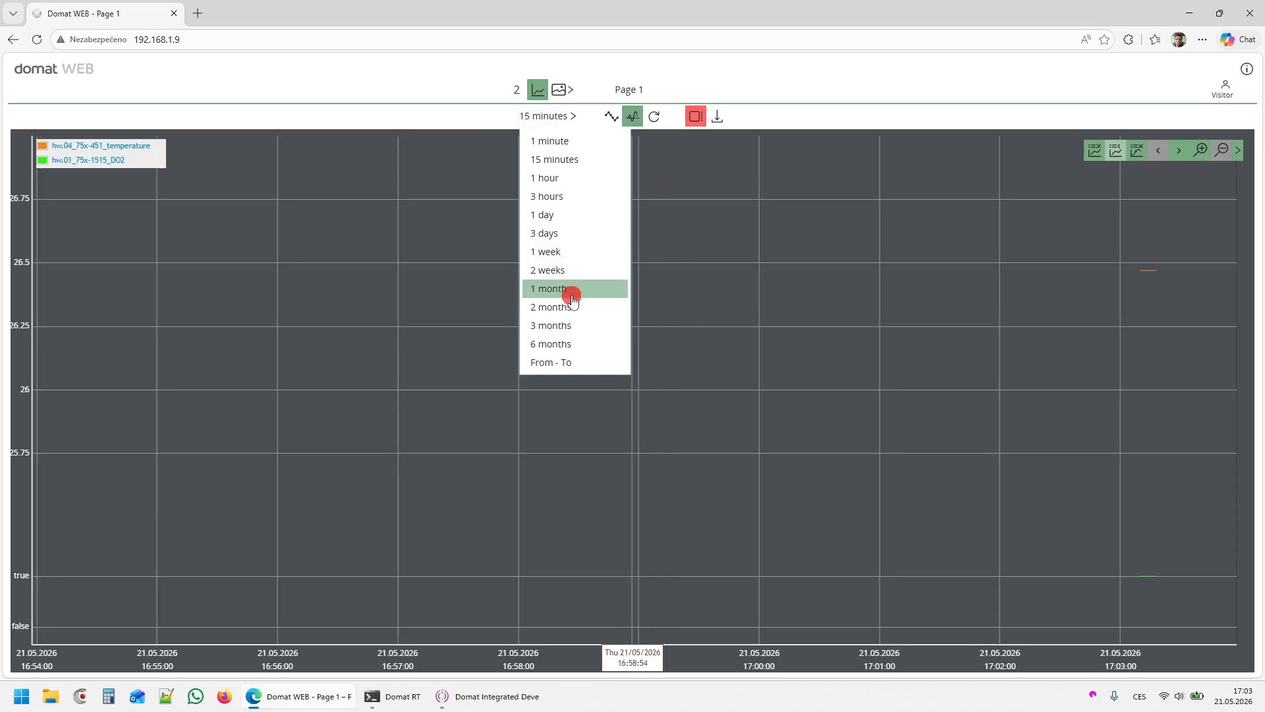
left_click(837, 267)
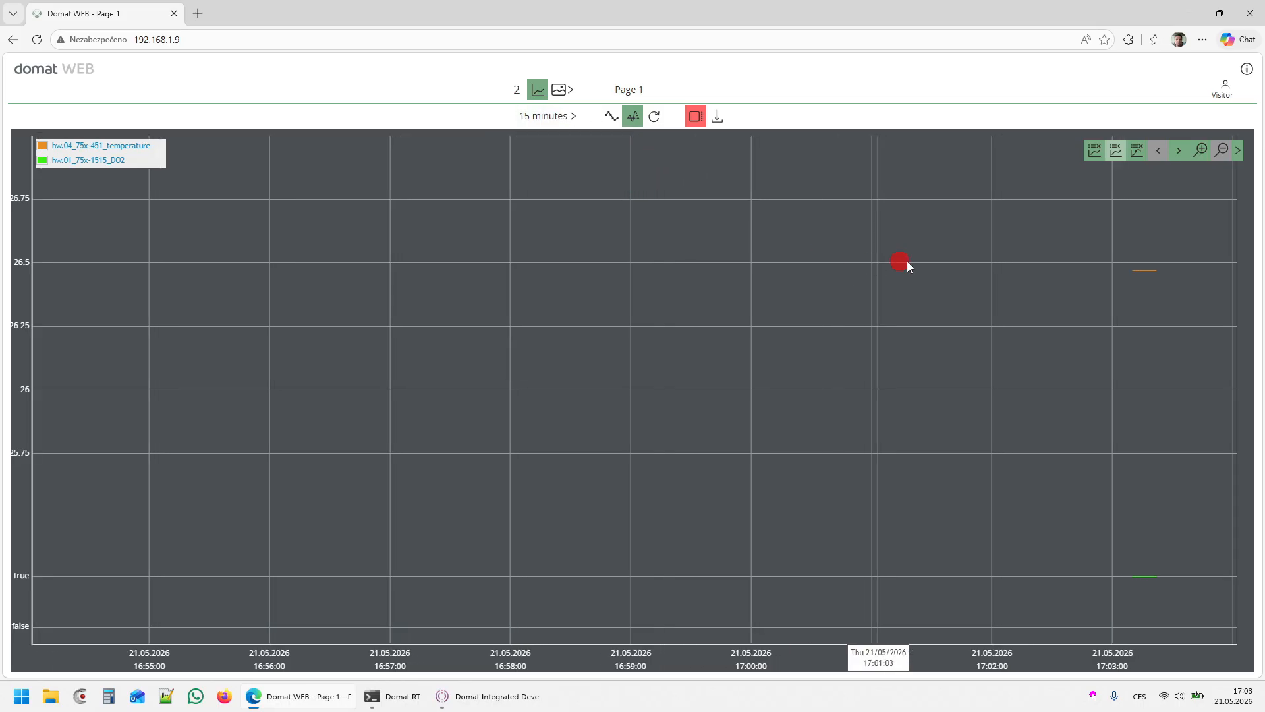
Export the chart's history data as a CSV file.
left_click(716, 119)
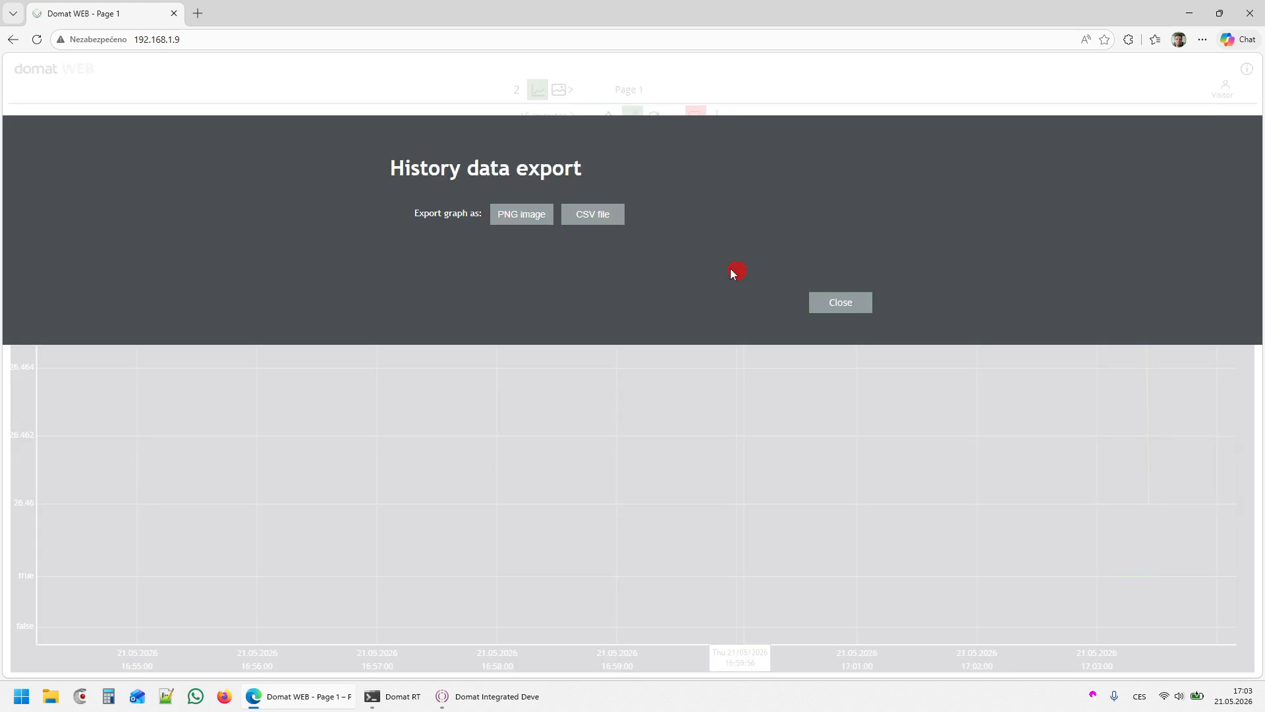
left_click(599, 215)
left_click(596, 239)
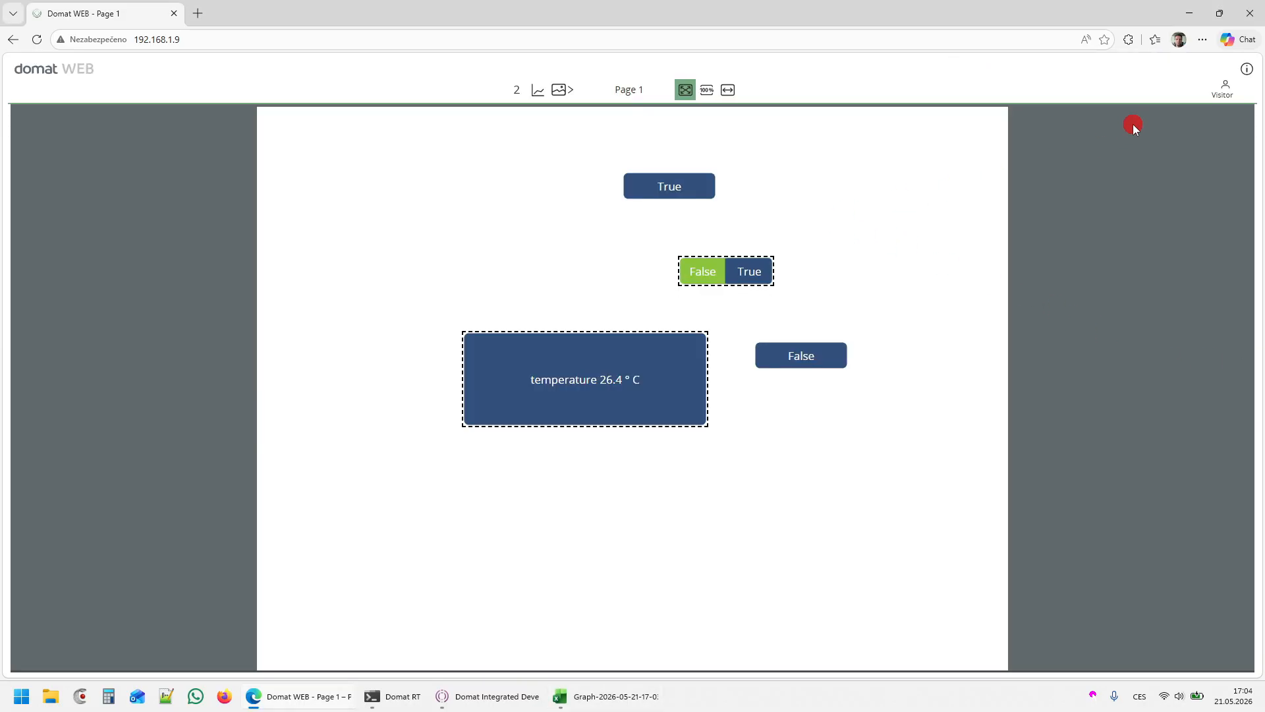
Log in to the web interface as Admin, entering the account password.
left_click(1199, 125)
left_click(505, 212)
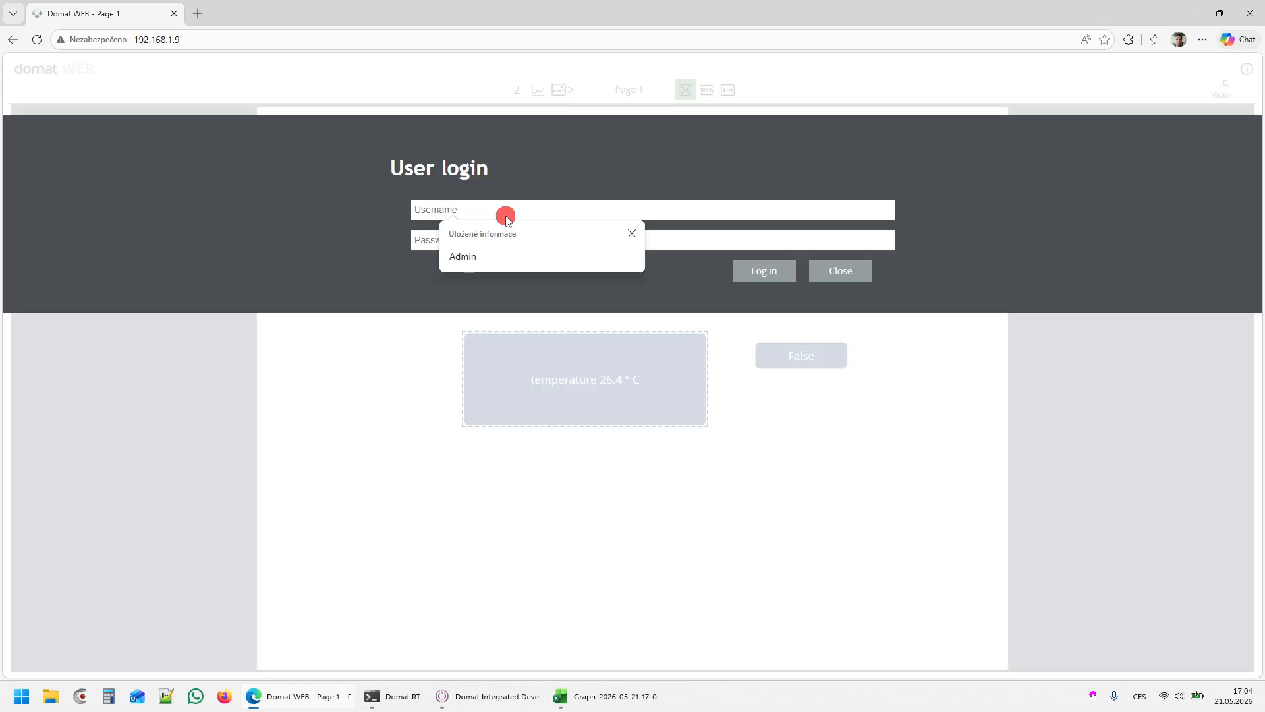
left_click(471, 256)
left_click(440, 239)
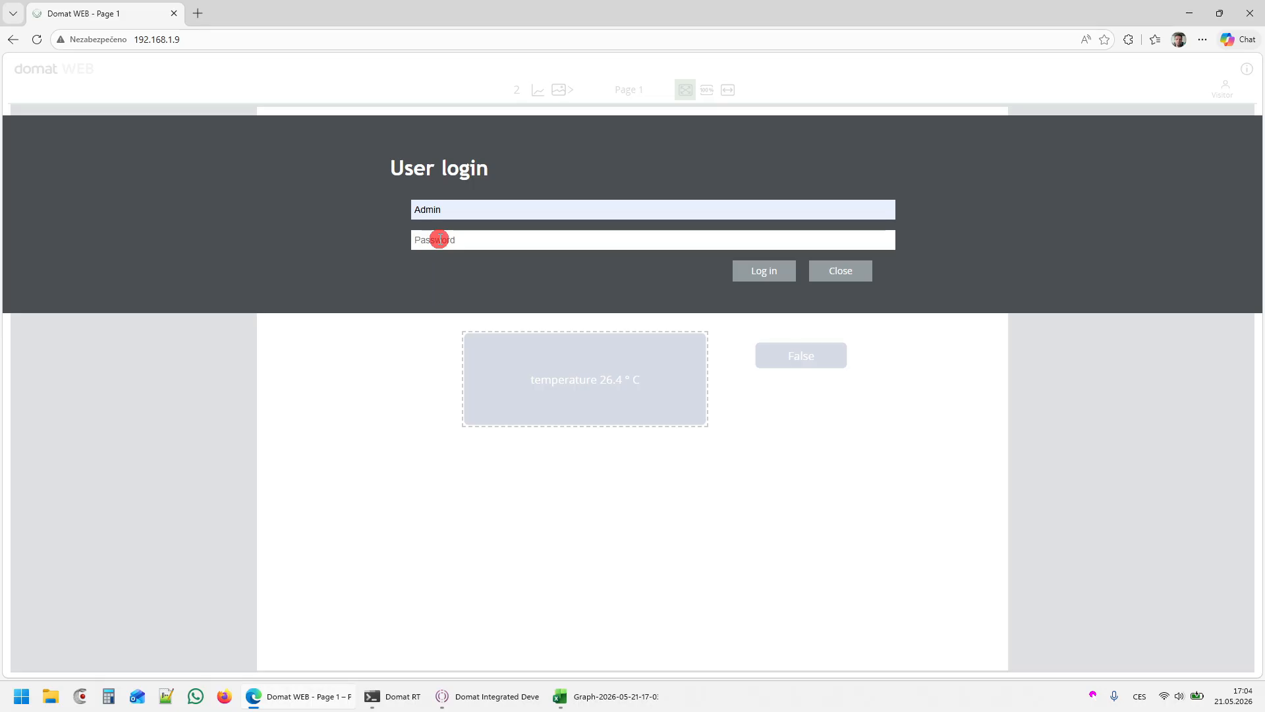
type("a")
key("Return")
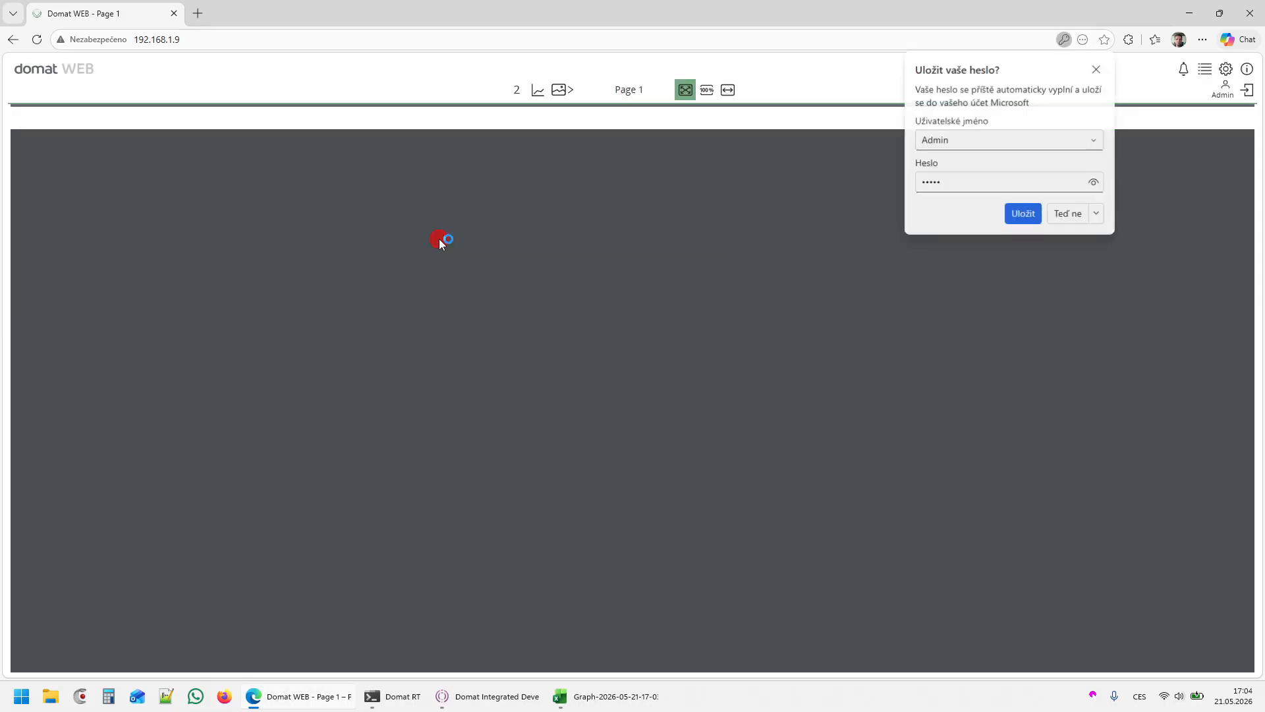
Examine the alarm list, the system event log and the settings available to the Admin user.
left_click(1185, 72)
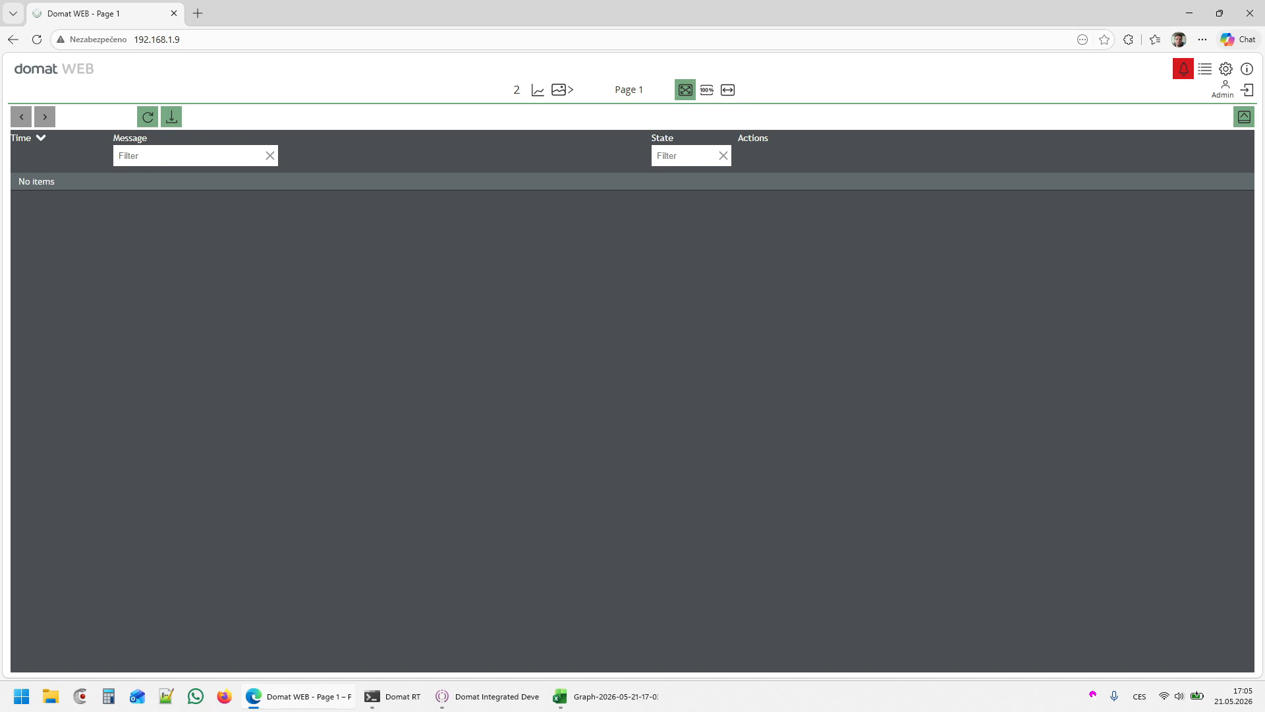
left_click(1205, 69)
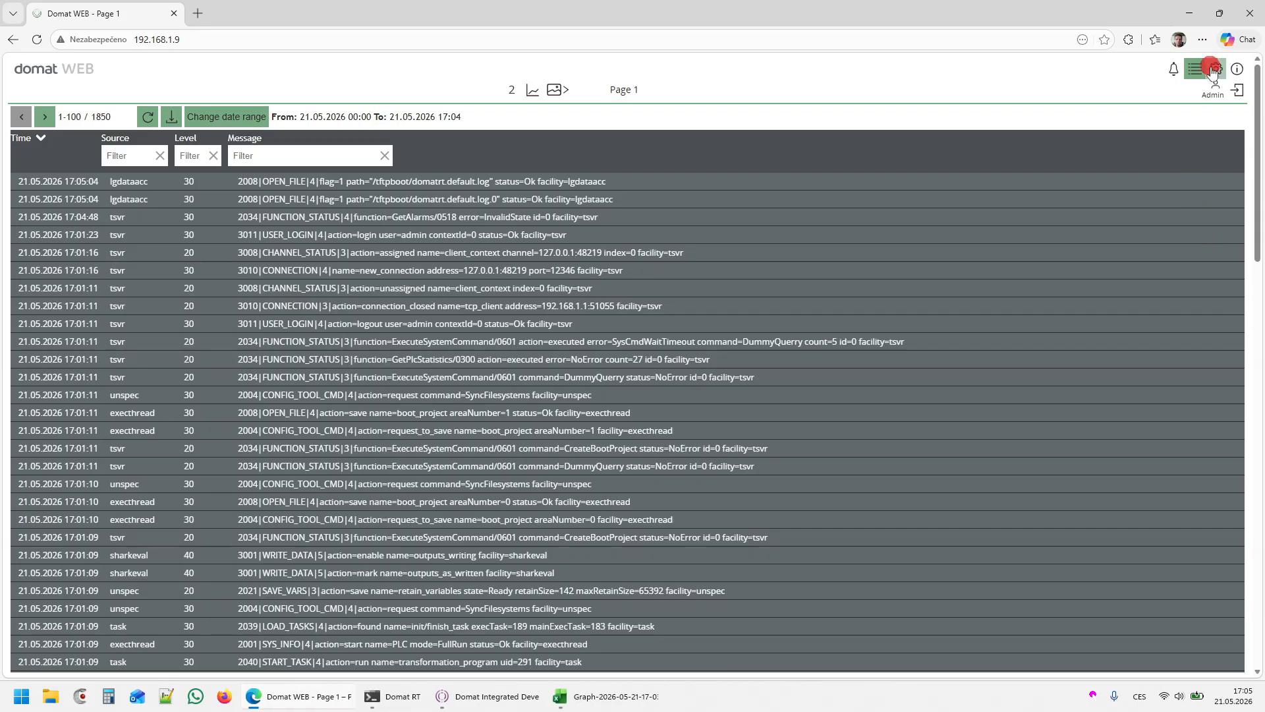
left_click(1216, 68)
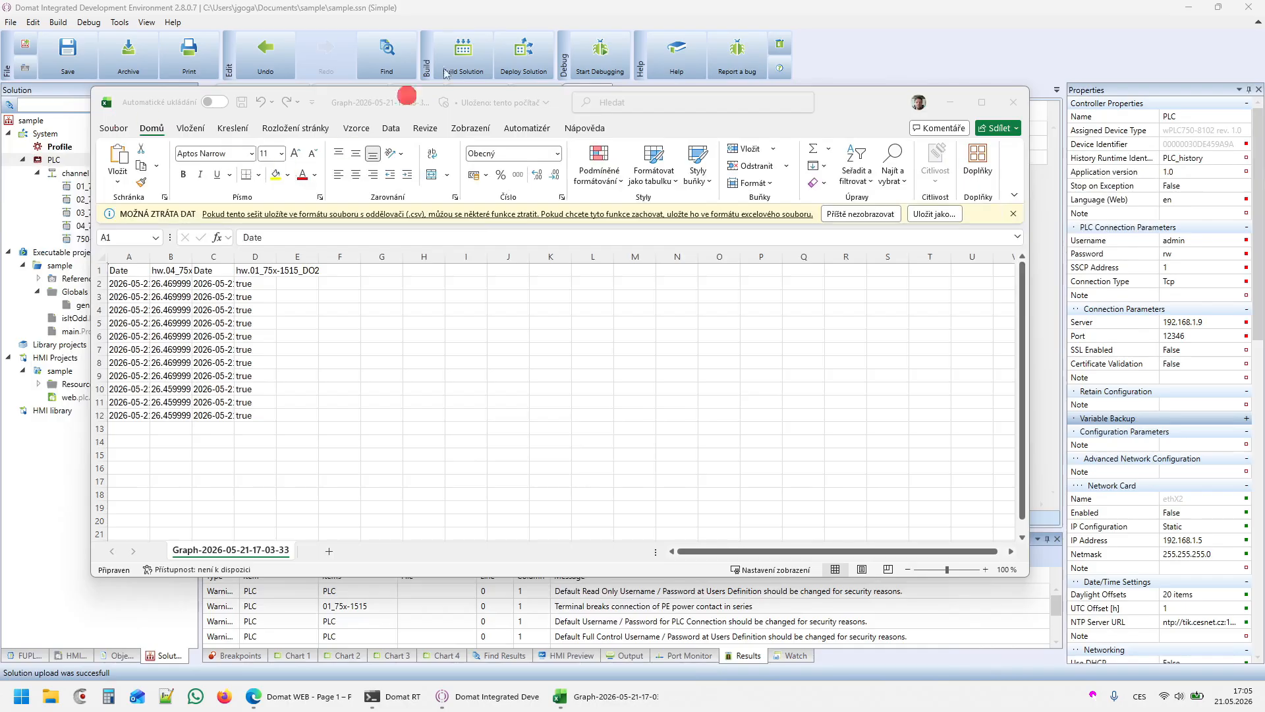
Return to the Domat IDE, start adding a terminal to the System node, and view the available terminal device types.
left_click(830, 25)
right_click(30, 135)
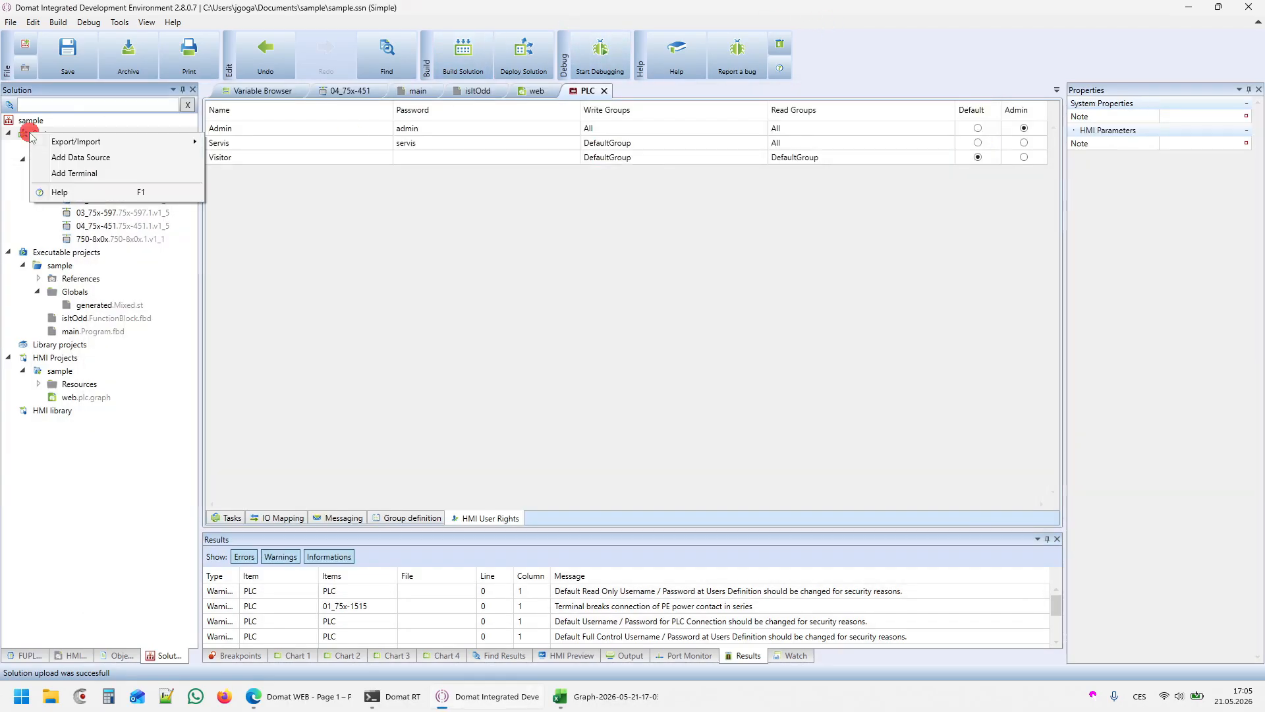
left_click(74, 173)
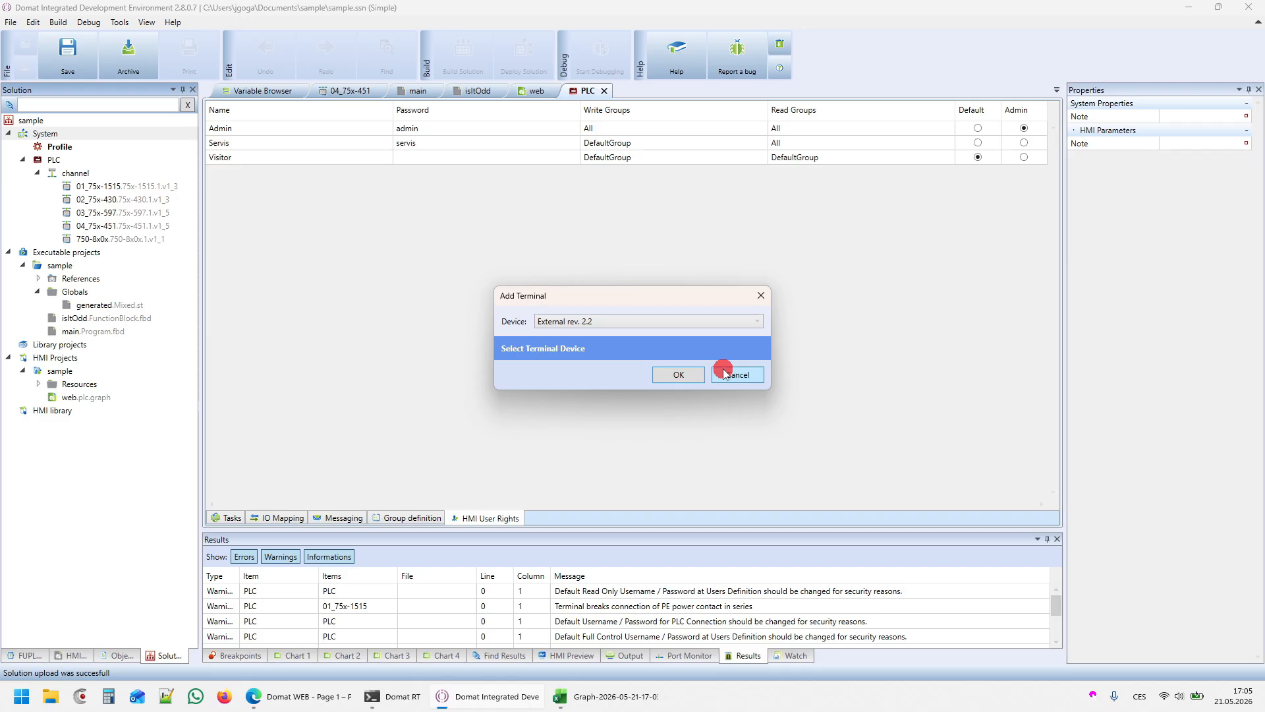
left_click(667, 323)
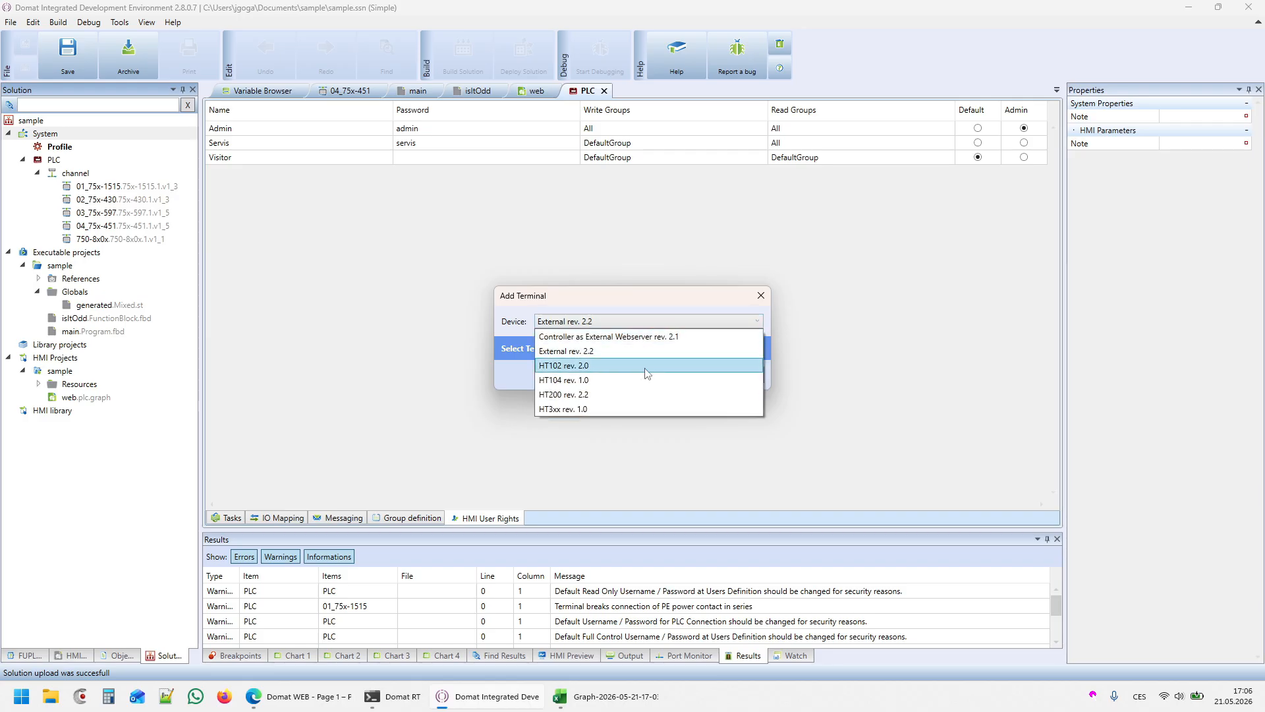
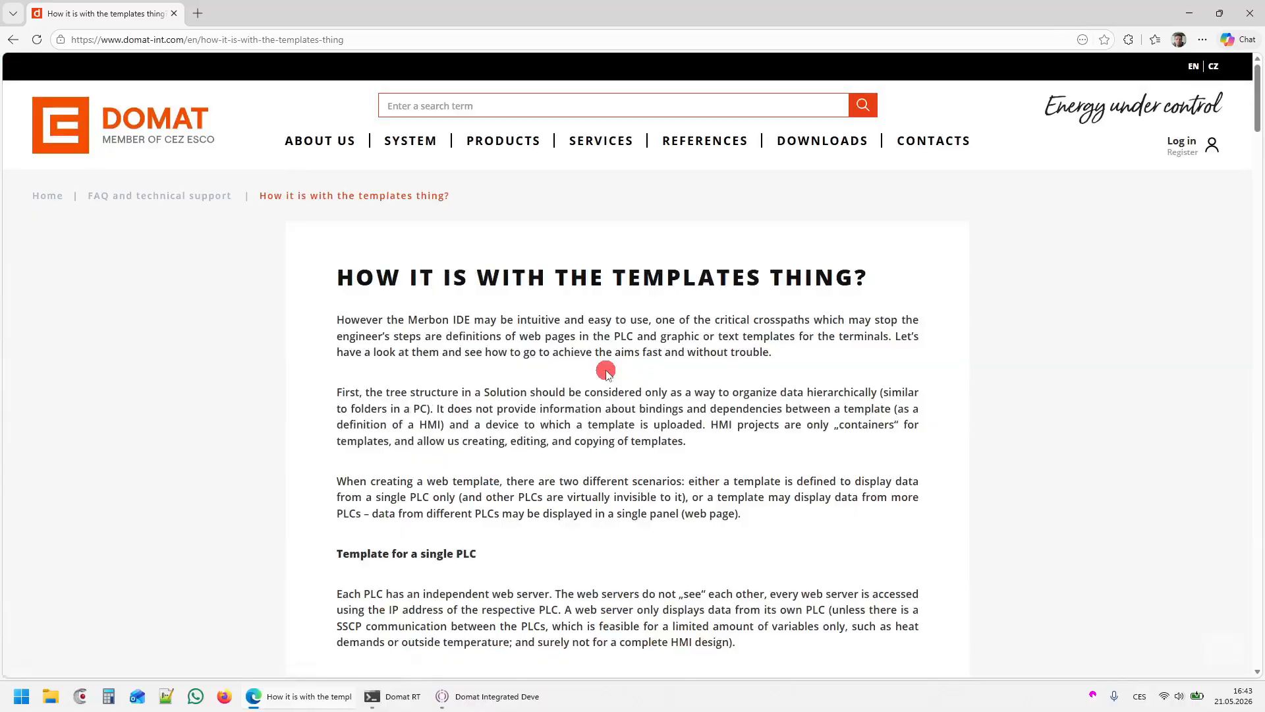
Read through the article on HMI templates, covering single-PLC templates and assigning devices to a terminal channel.
scroll(605, 371, "down", 3)
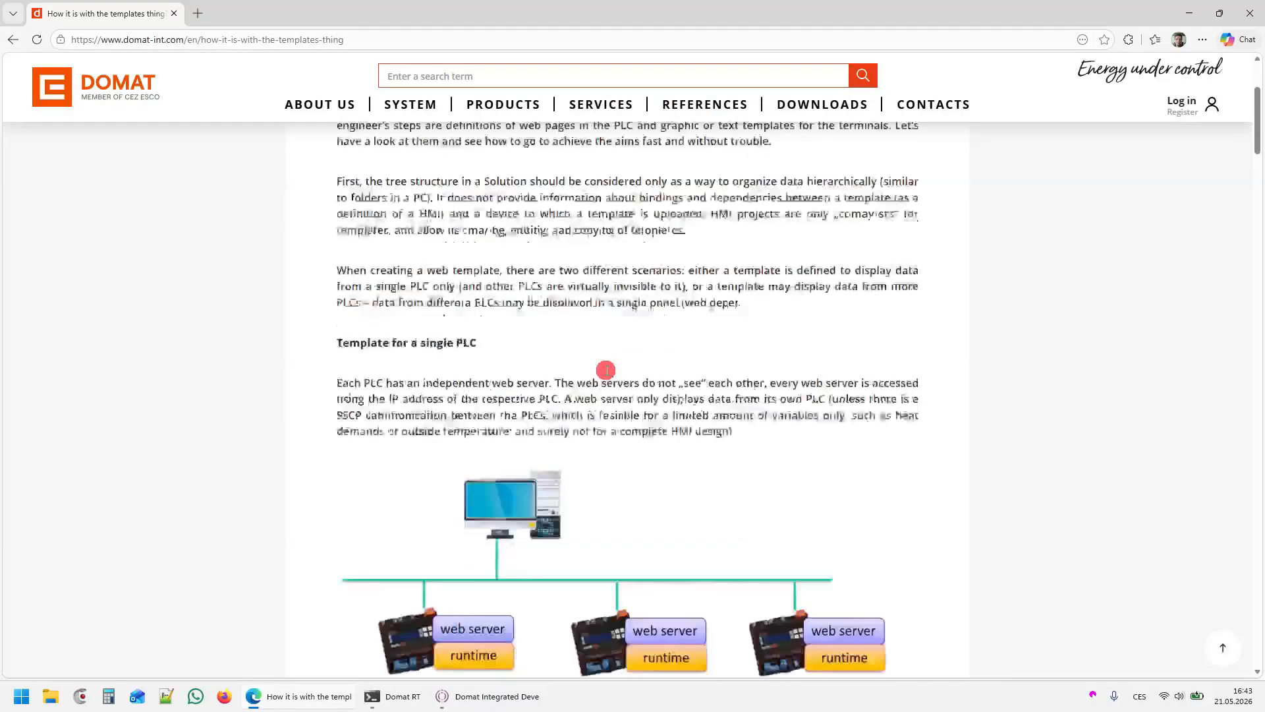
scroll(606, 371, "down", 12)
scroll(607, 374, "down", 15)
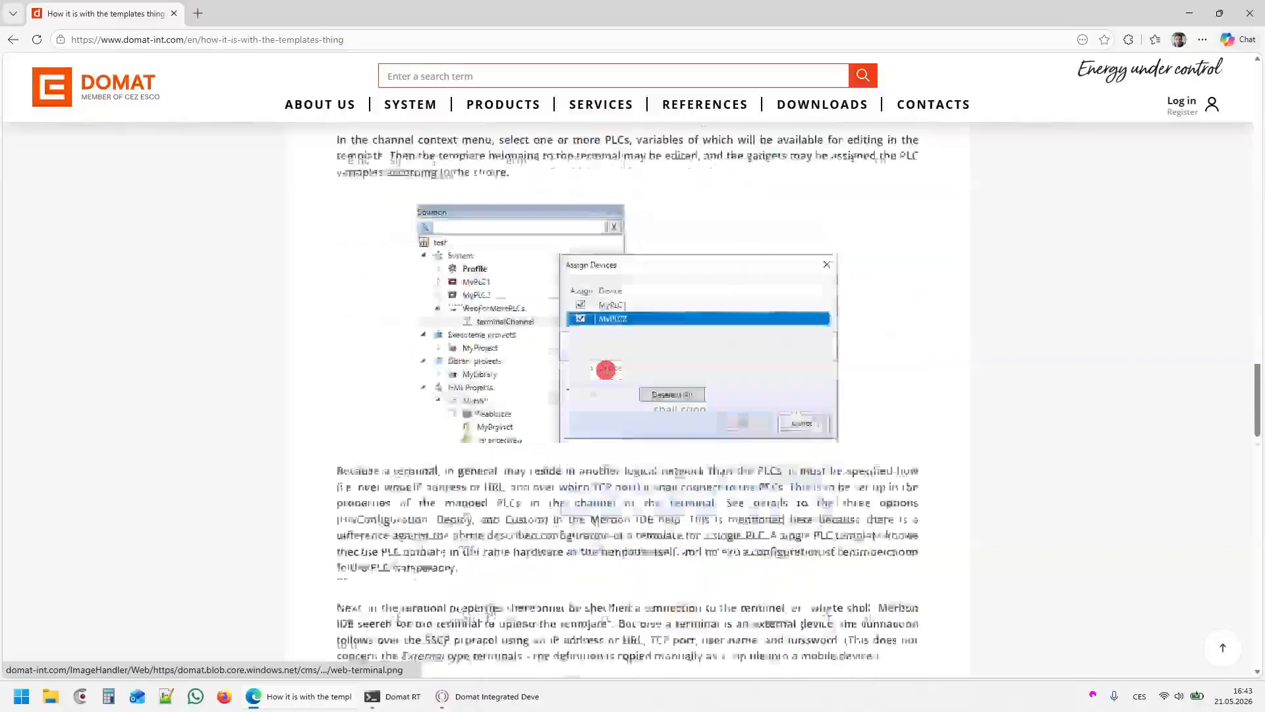
scroll(606, 370, "down", 15)
scroll(605, 371, "down", 2)
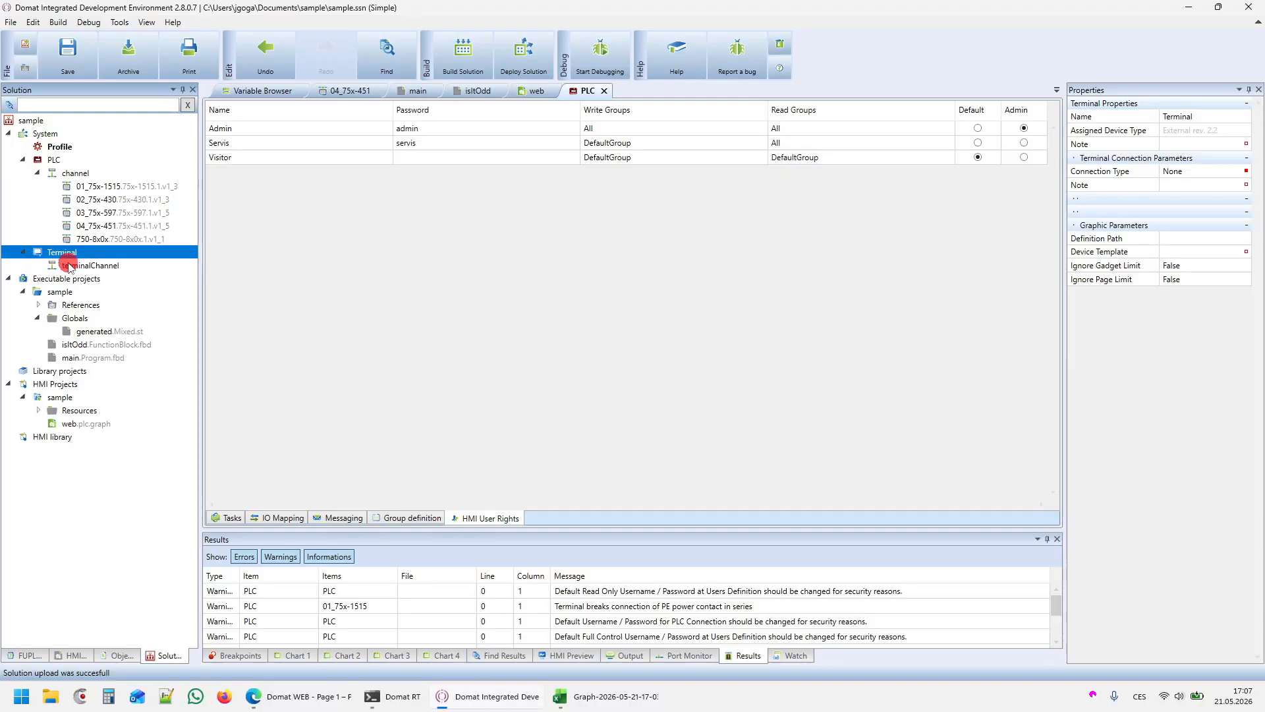
Assign the PLC device to terminalChannel under the Terminal node in the Domat IDE solution.
left_click(69, 266)
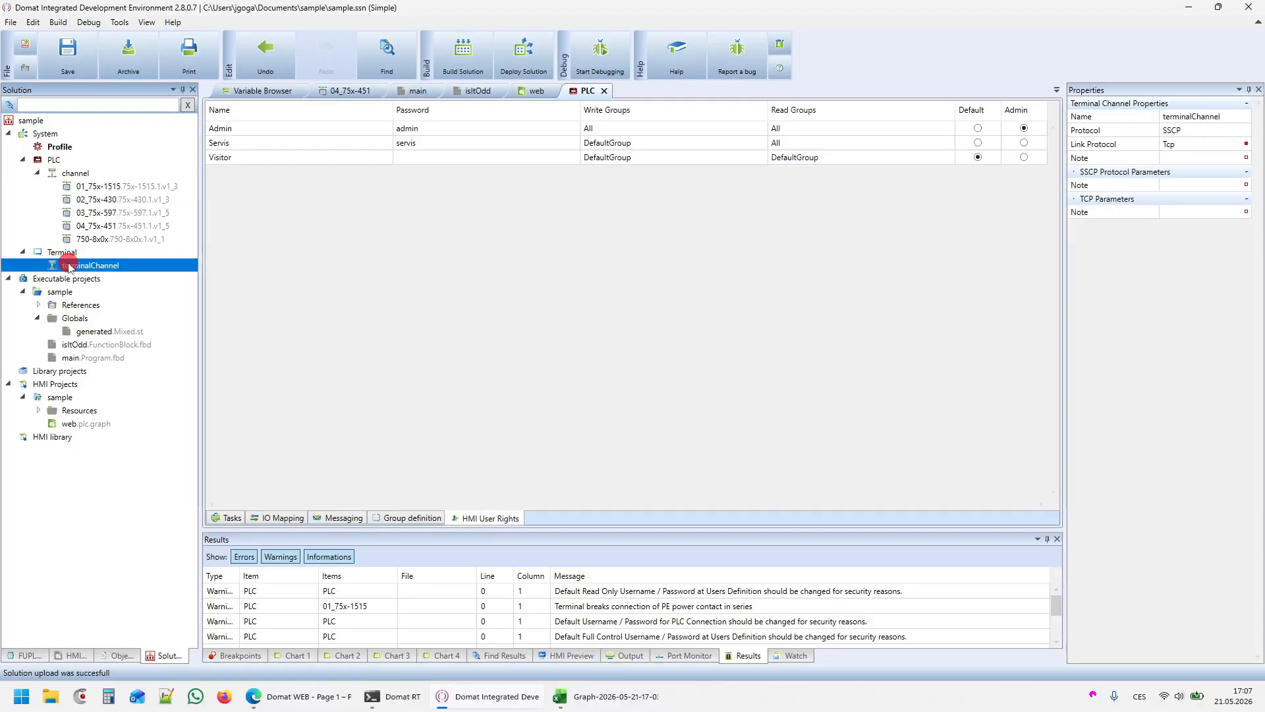
right_click(70, 266)
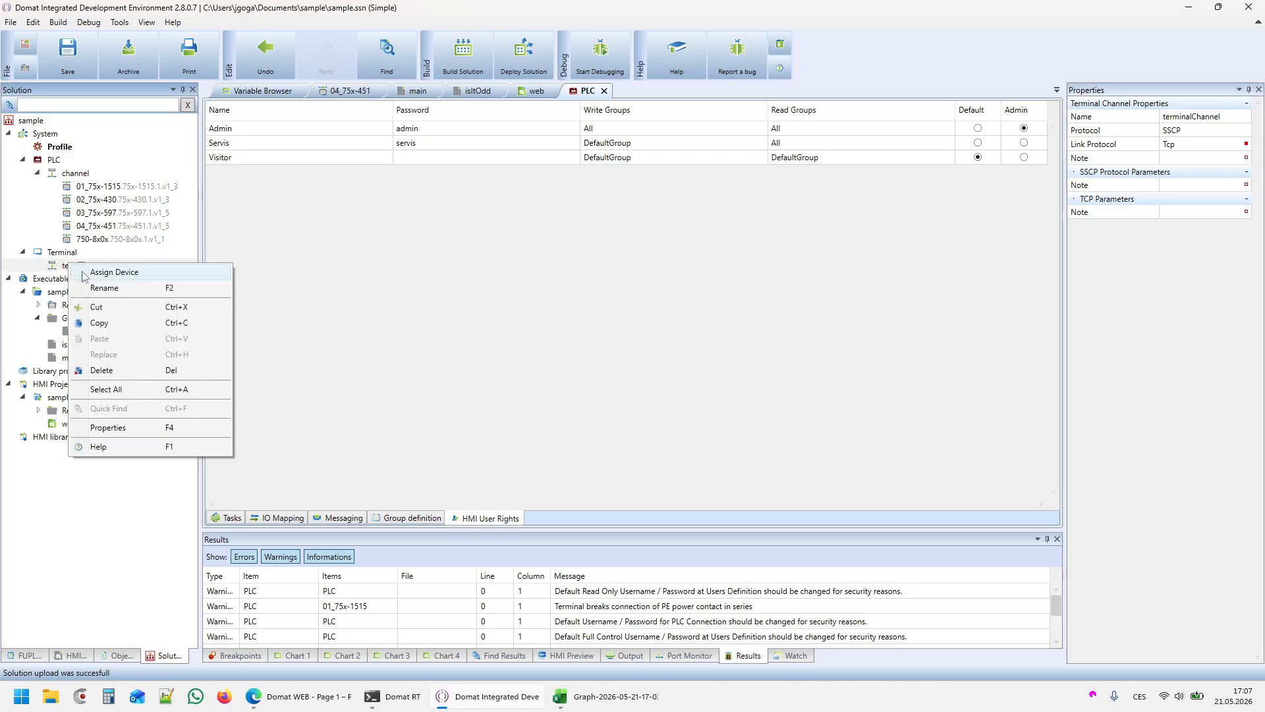
left_click(89, 274)
left_click(515, 296)
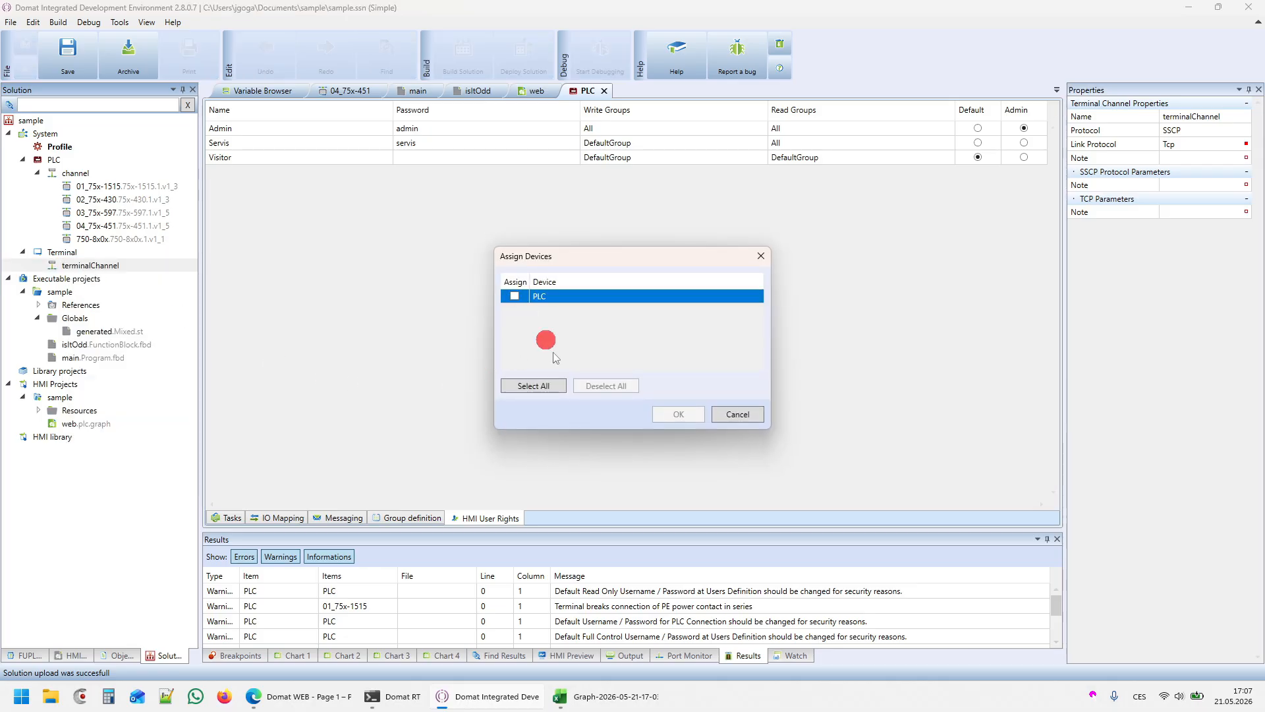
left_click(678, 413)
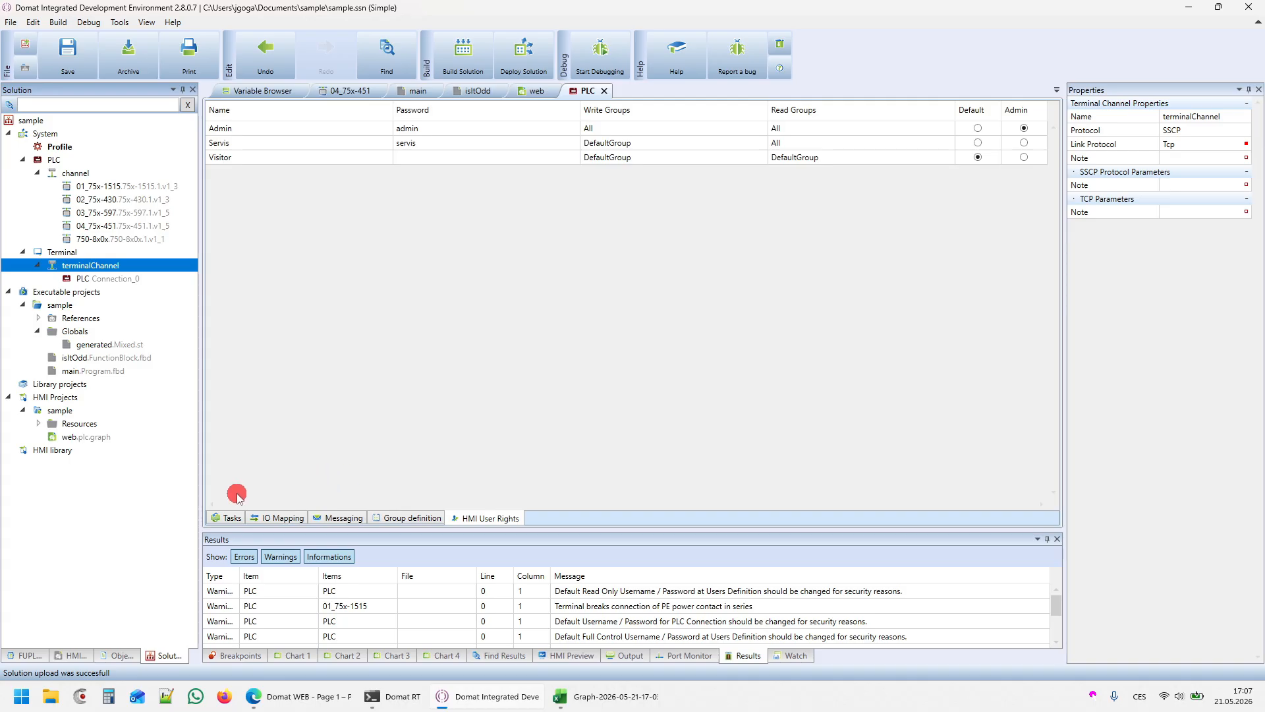
Add a graphical terminal template named "terminal" to the sample HMI project.
right_click(60, 410)
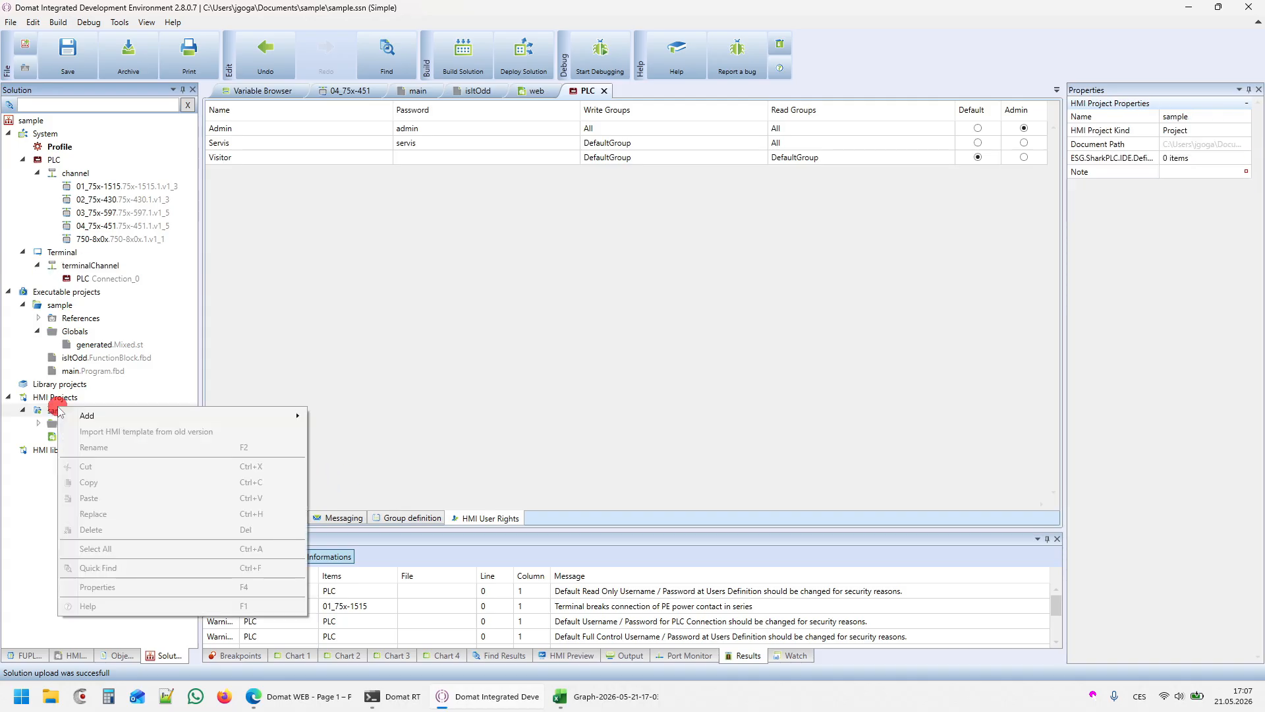
mouse_move(99, 415)
left_click(346, 434)
type("terminal")
left_click(627, 391)
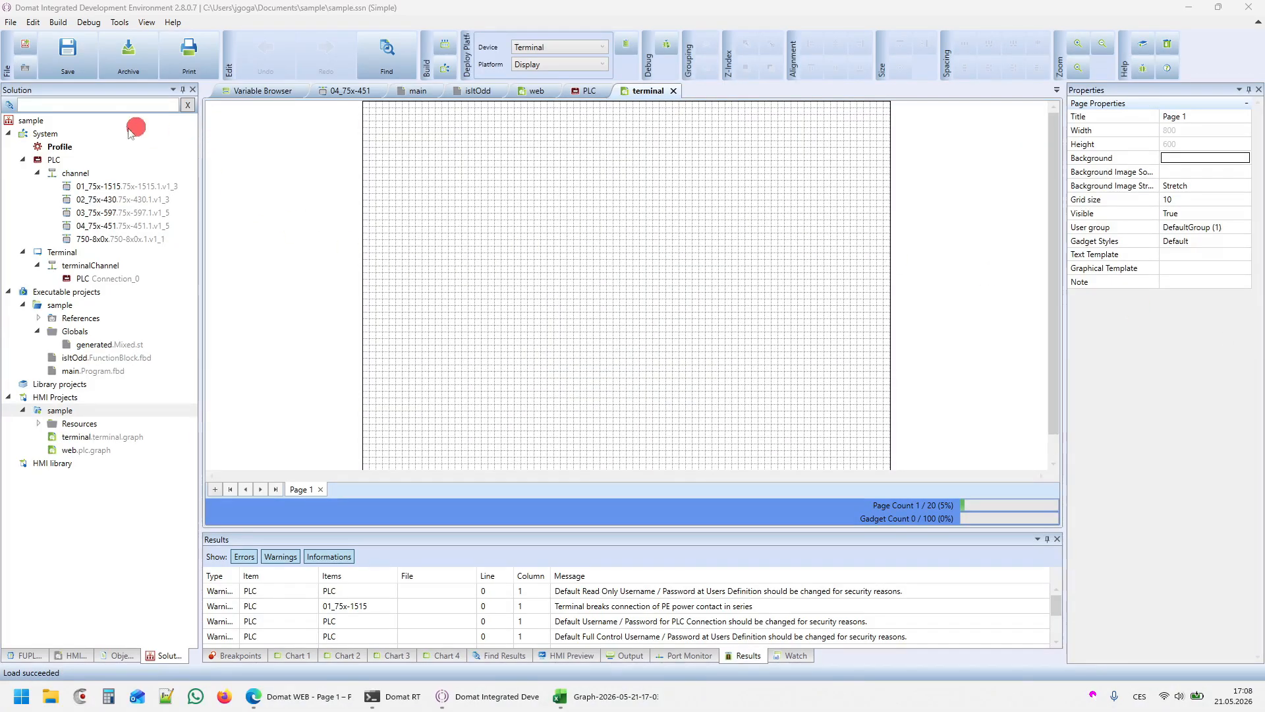
Set the Terminal node's Device Template to sample.terminal.
left_click(68, 256)
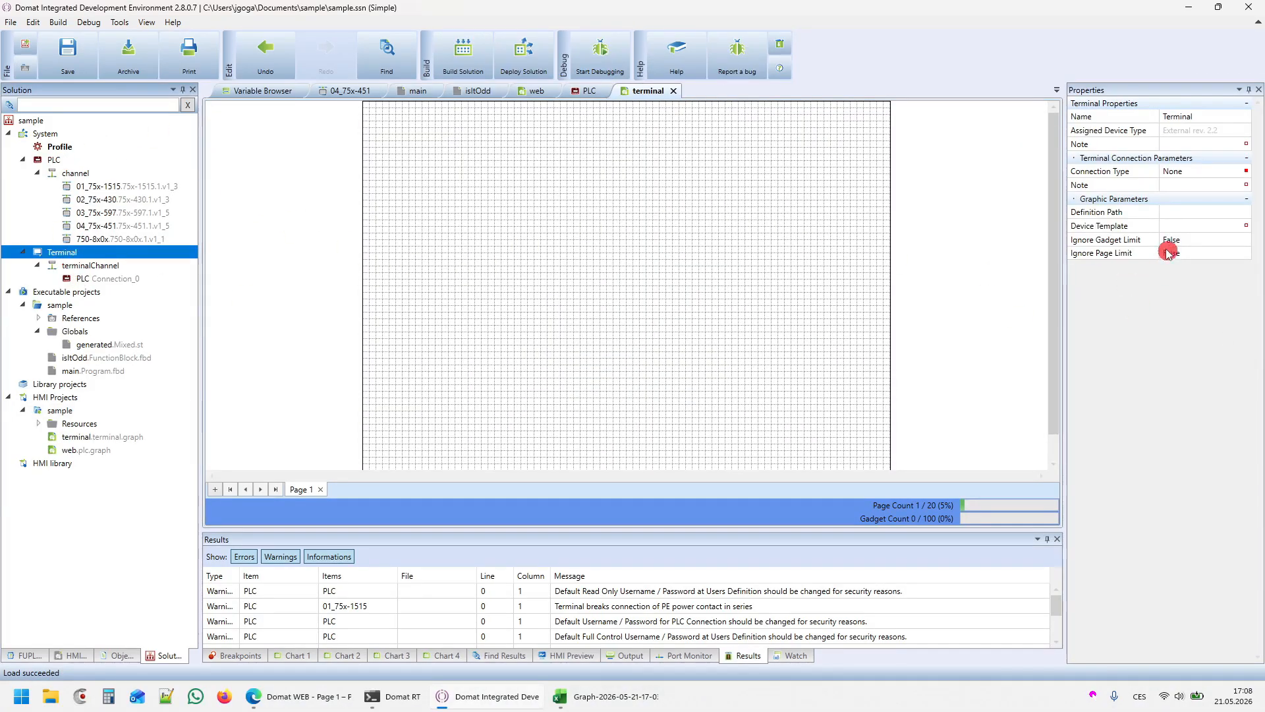
left_click(1181, 227)
left_click(1184, 242)
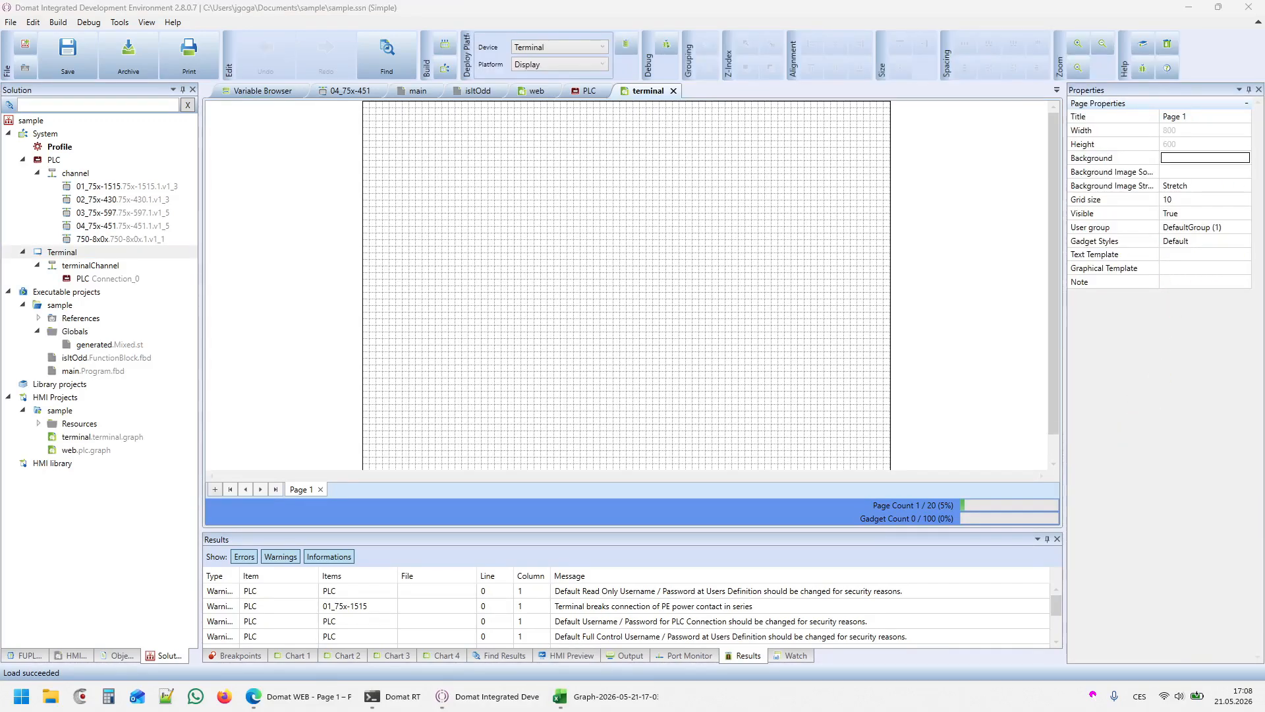
left_click(513, 302)
Copy Page 1 of the web template and paste it as a second page into the terminal template.
left_click(523, 91)
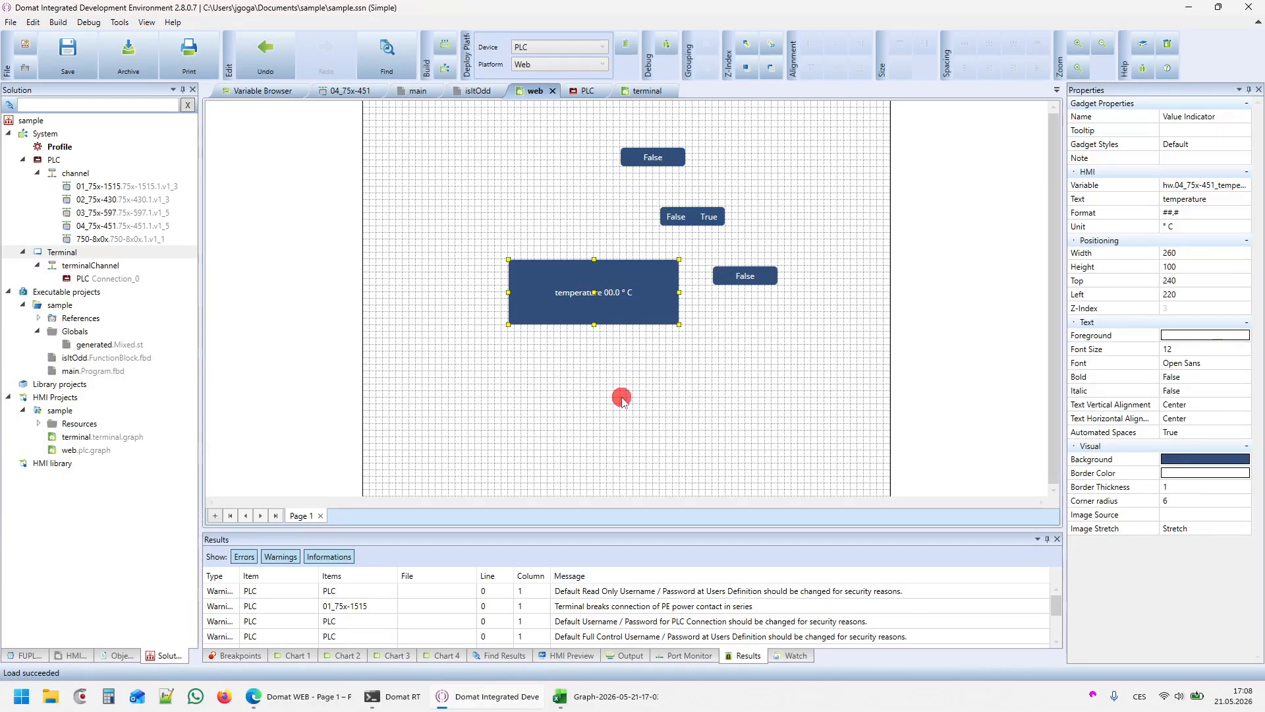
left_click(300, 364)
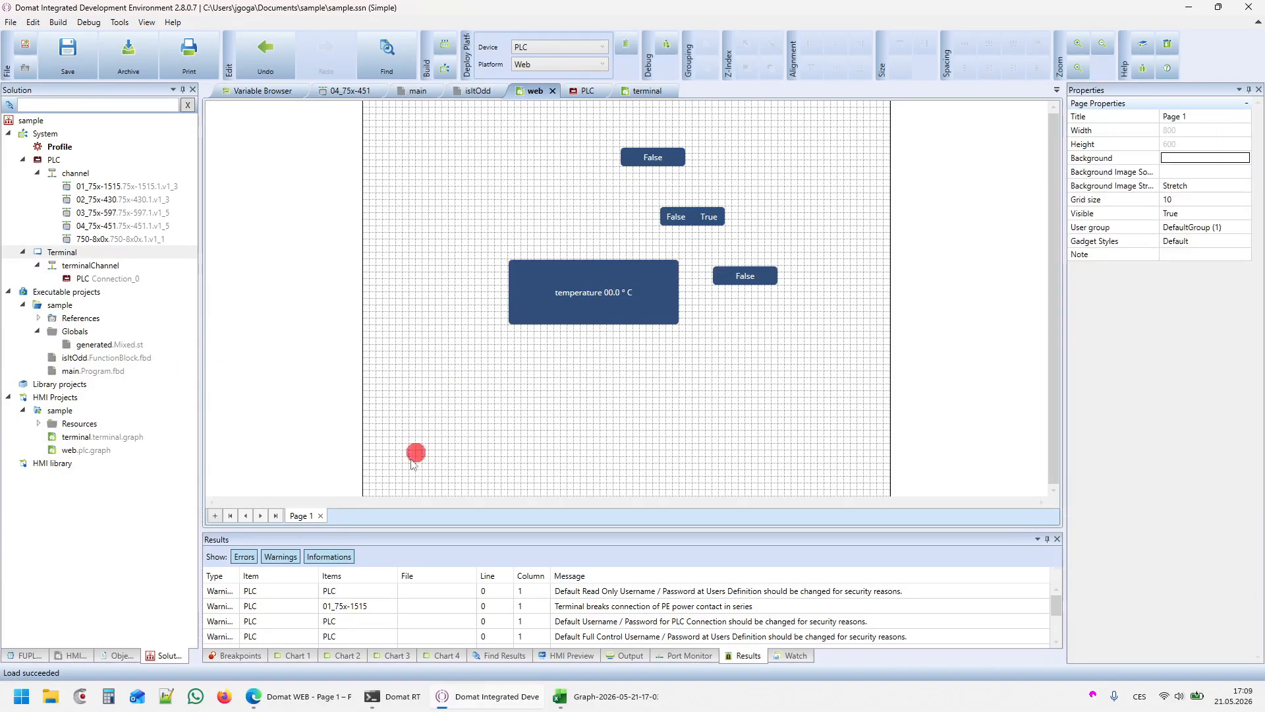
right_click(307, 516)
left_click(321, 545)
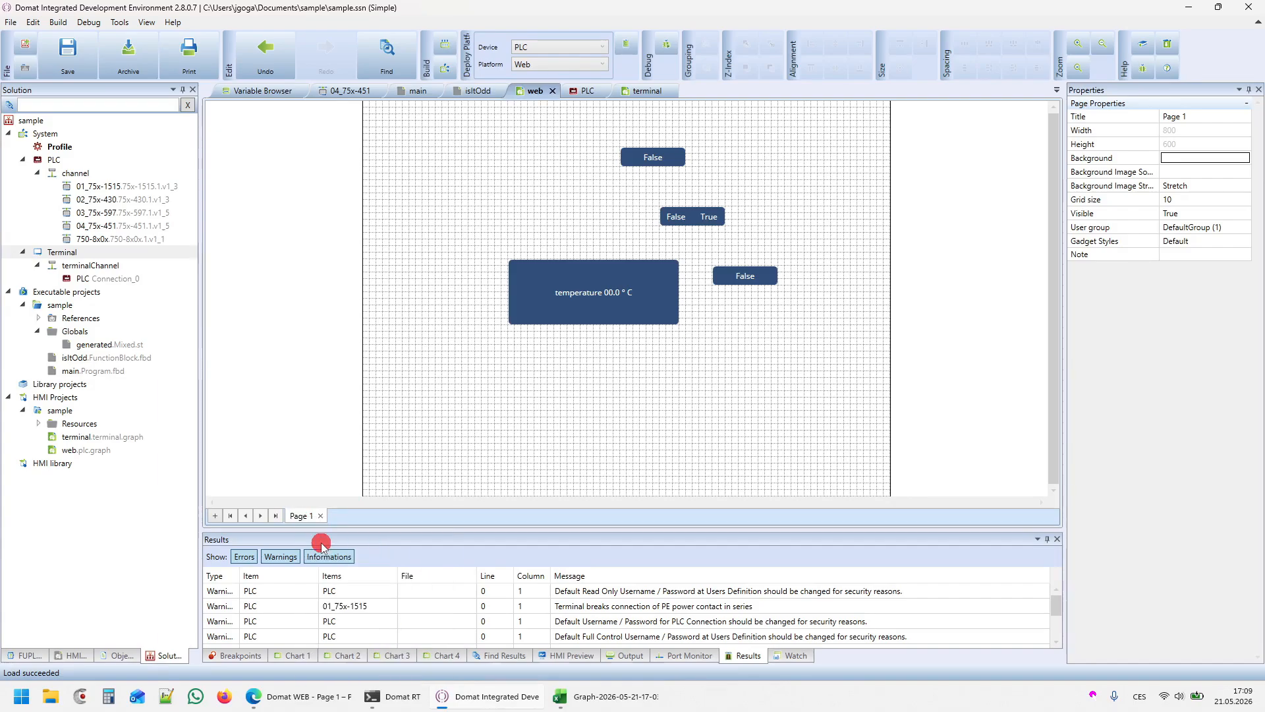
left_click(643, 91)
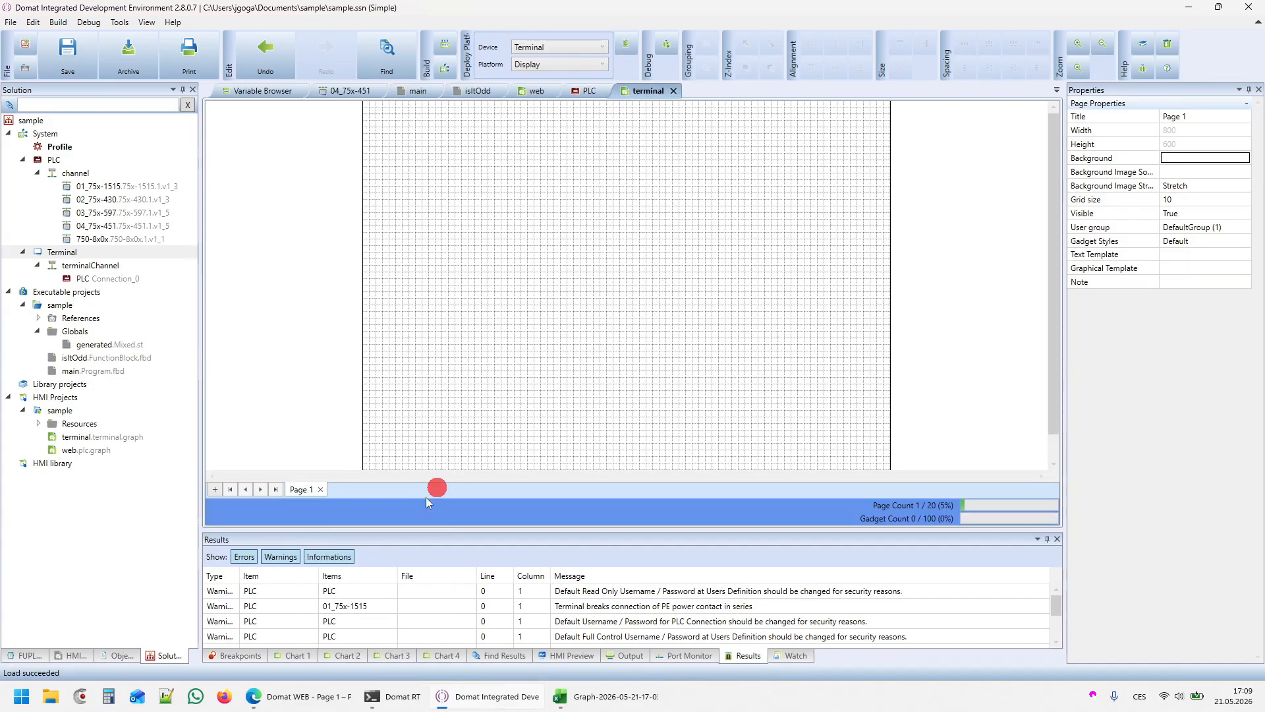
right_click(375, 499)
left_click(400, 538)
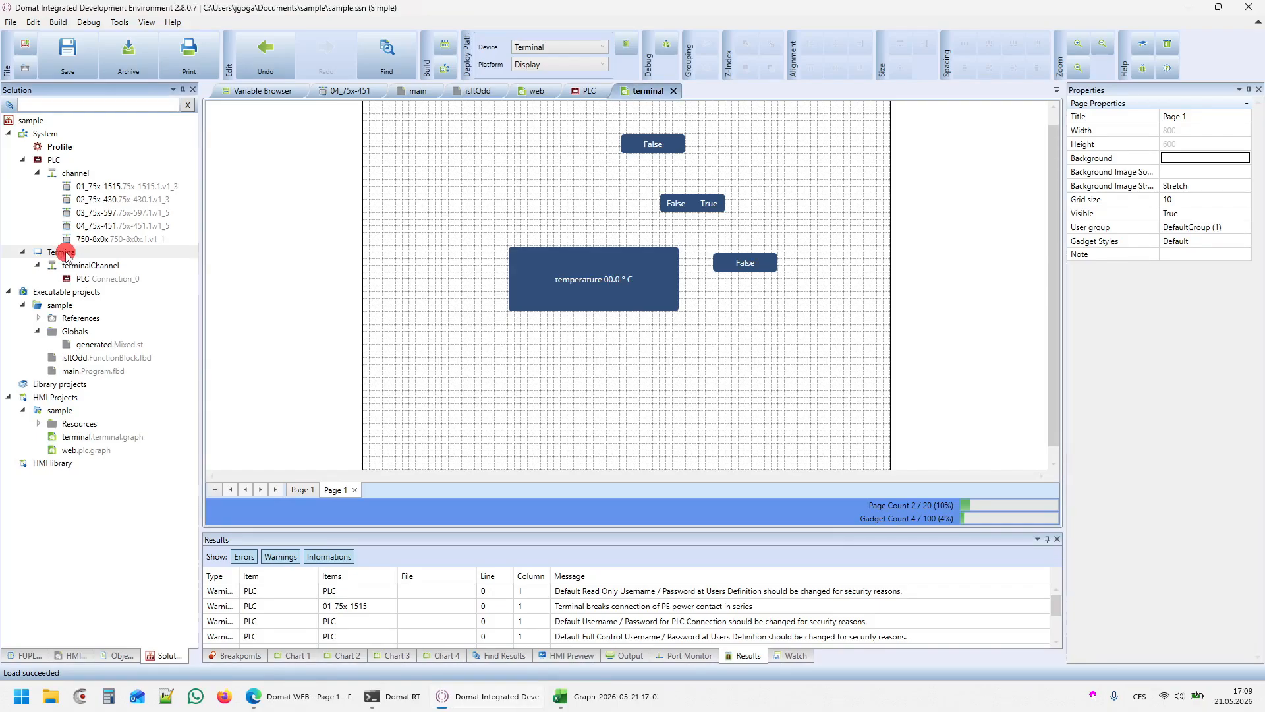
Preview the Terminal's second page with the gadgets, and export the terminal definition.
right_click(66, 254)
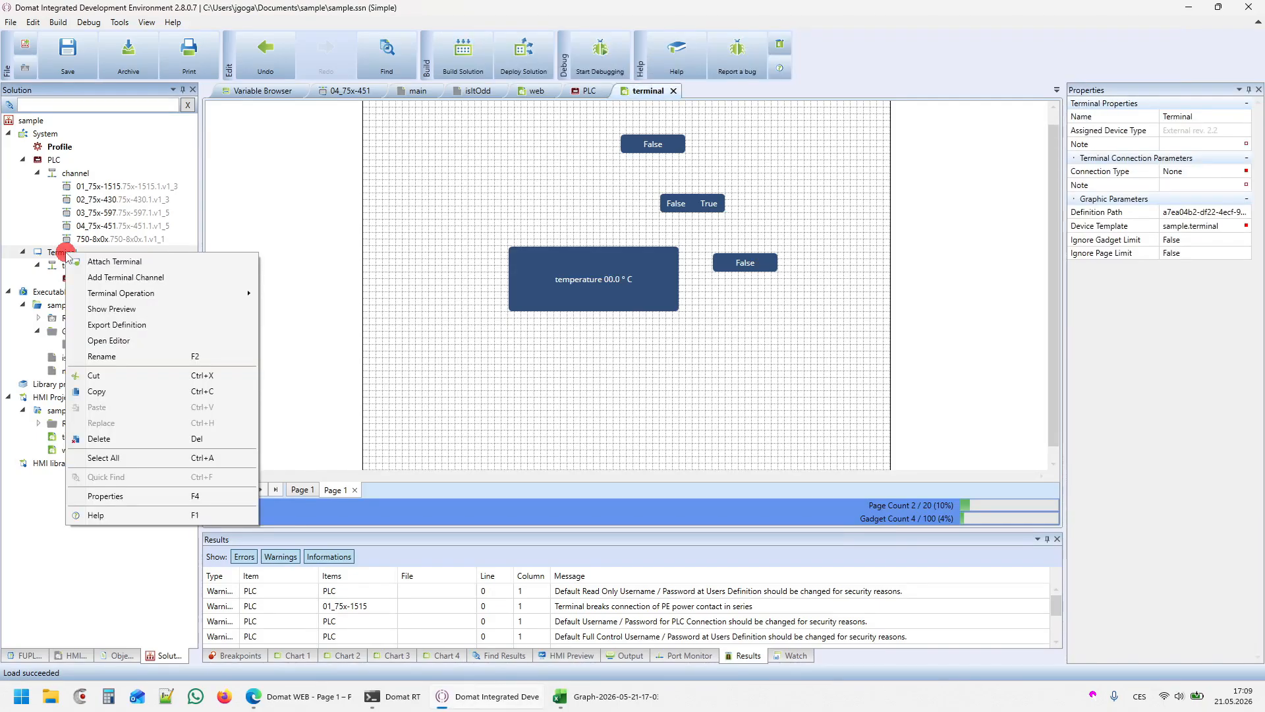
left_click(110, 309)
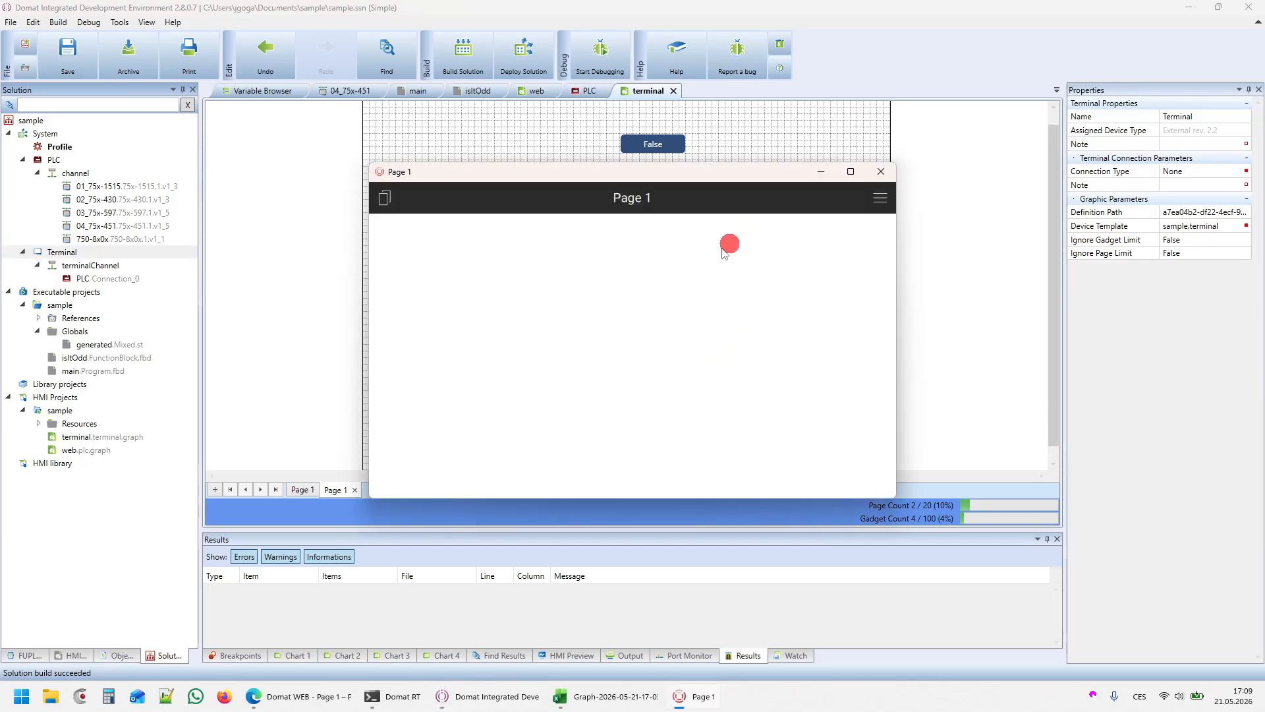
left_click(412, 199)
left_click(397, 262)
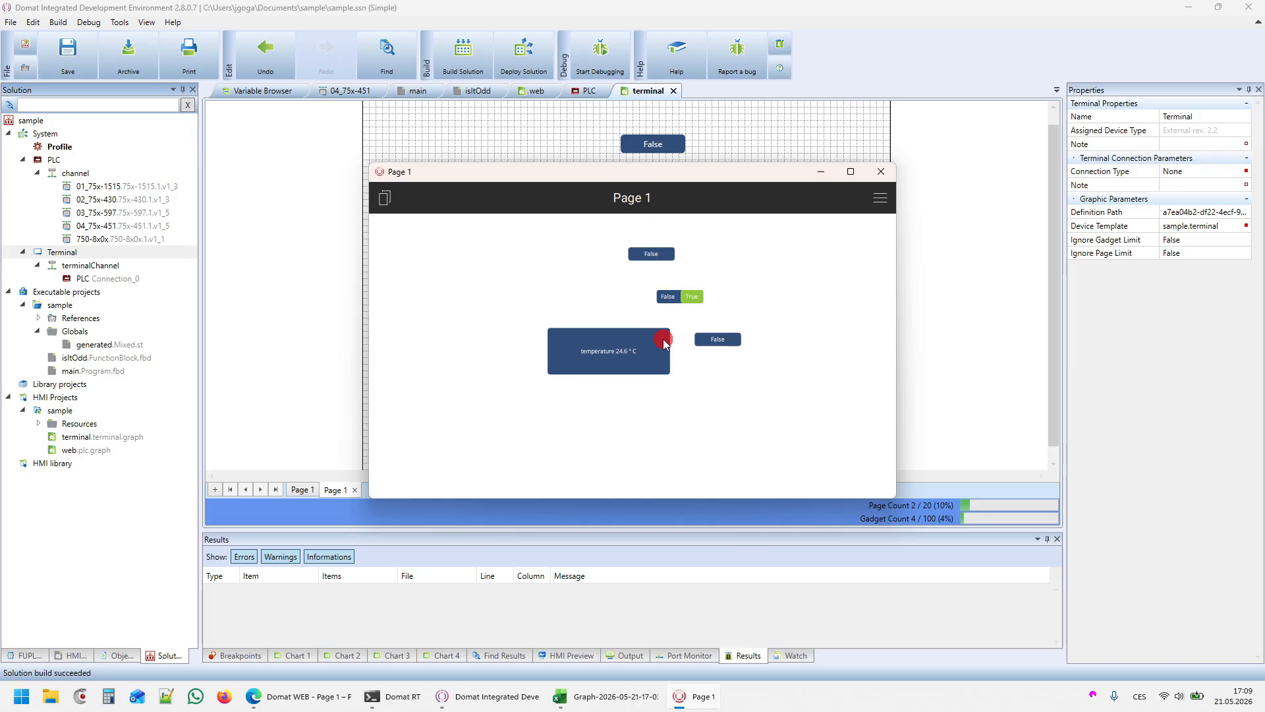
left_click(883, 175)
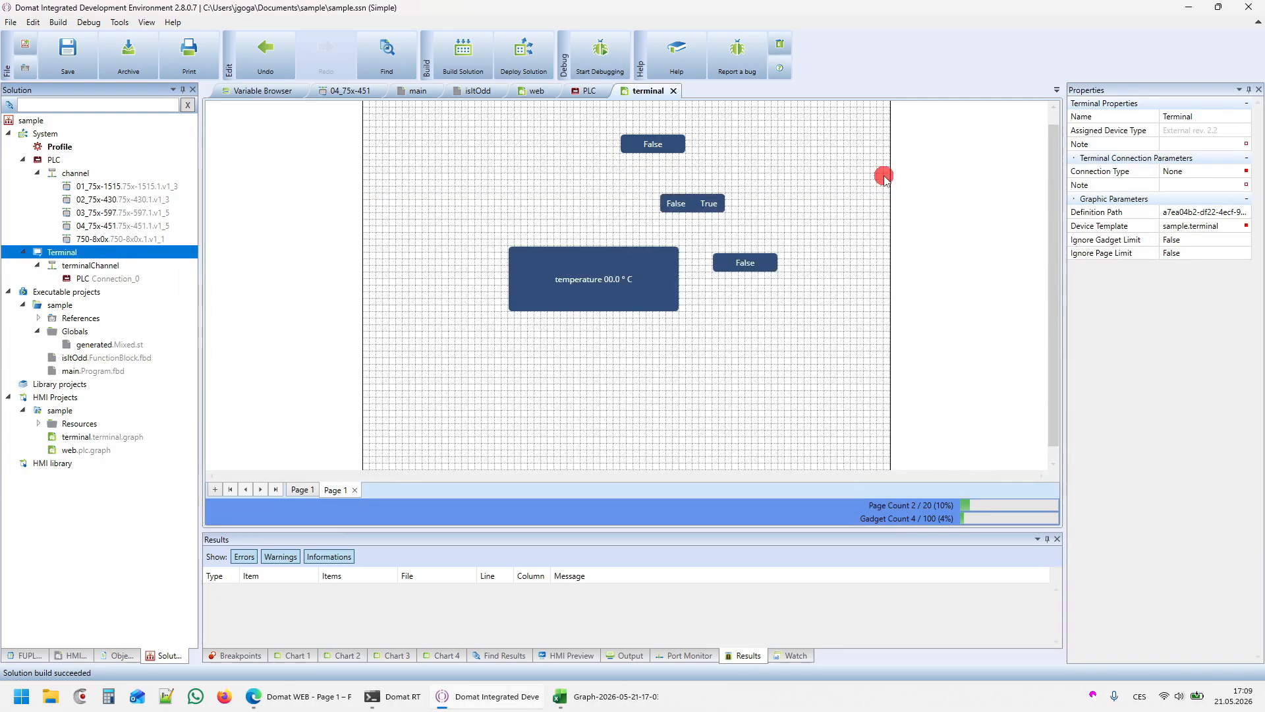
right_click(56, 252)
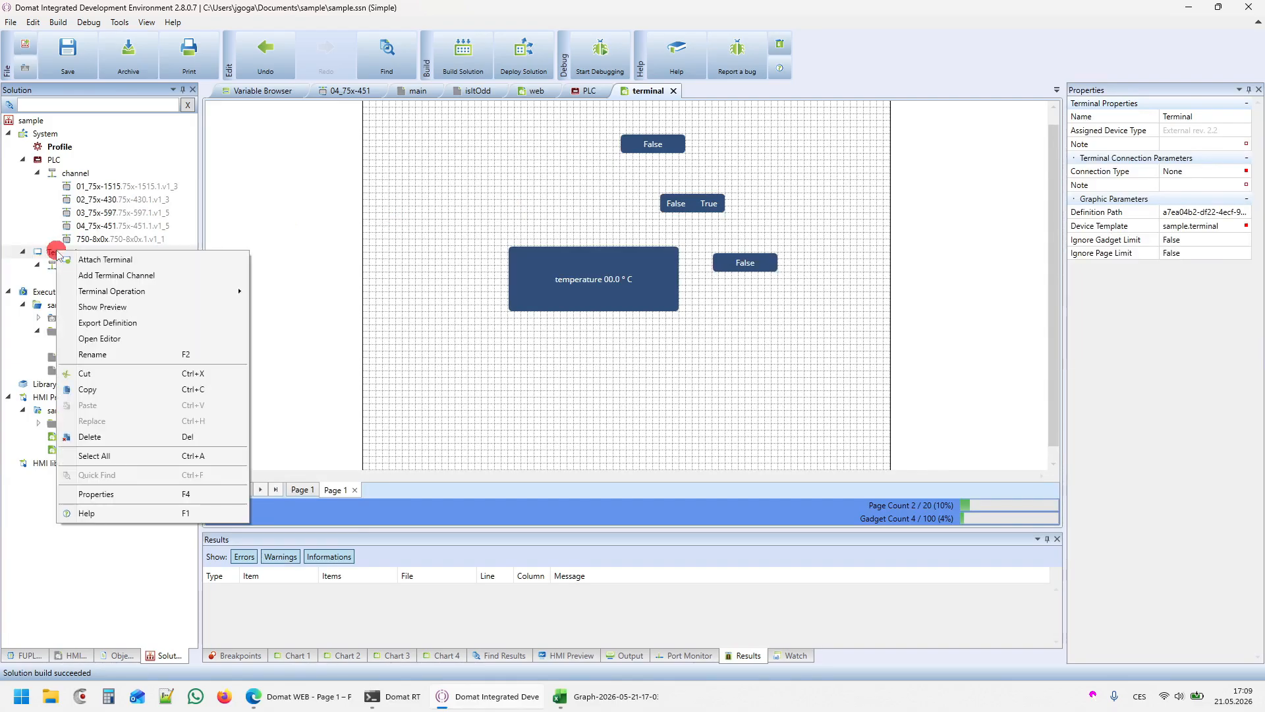
left_click(158, 324)
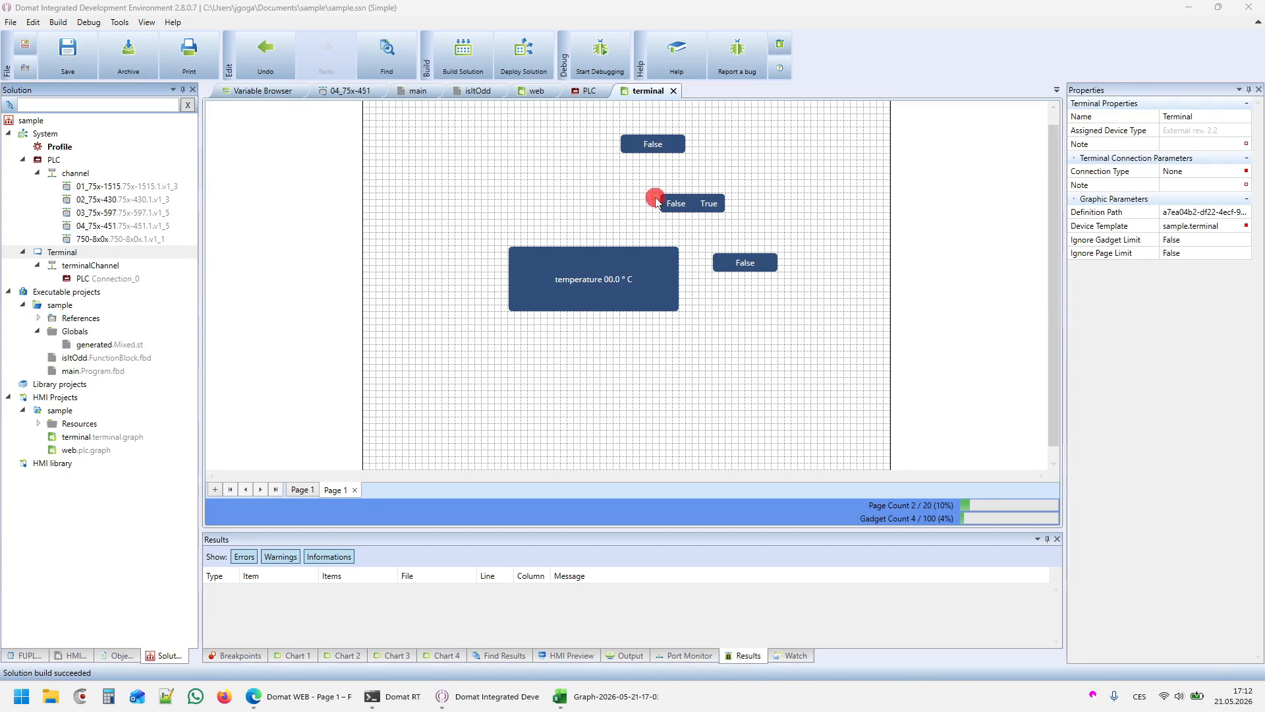
Switch the sample solution from Simple to Full Mode.
left_click(45, 132)
right_click(44, 134)
left_click(25, 120)
right_click(25, 120)
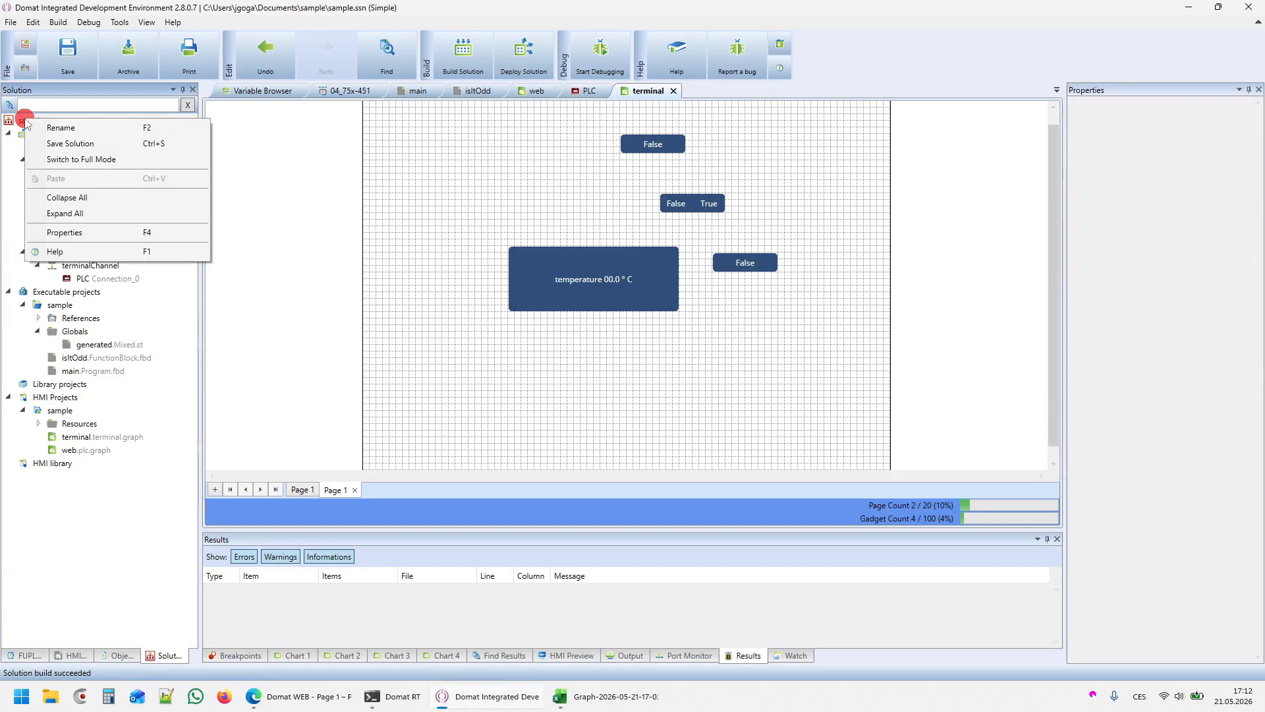
left_click(64, 160)
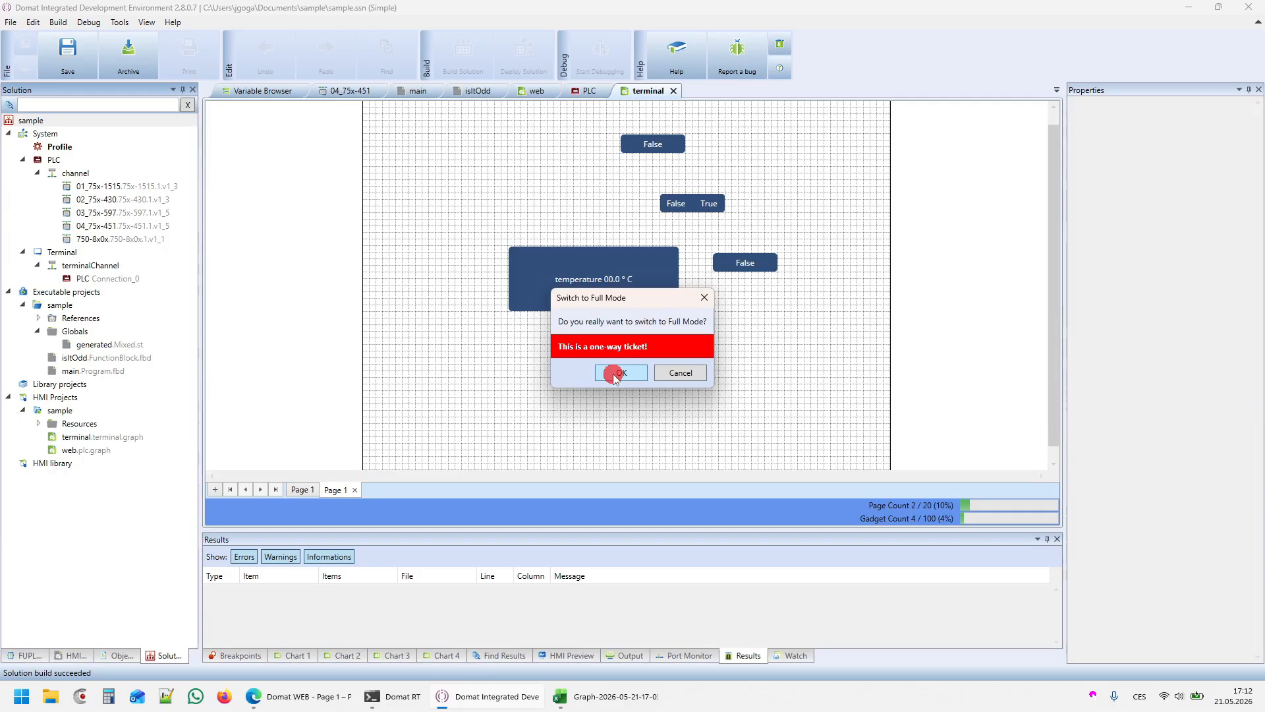
left_click(615, 375)
Add a new history log under History and configure it as saved on the PLC with the Synchronous type.
left_click(43, 479)
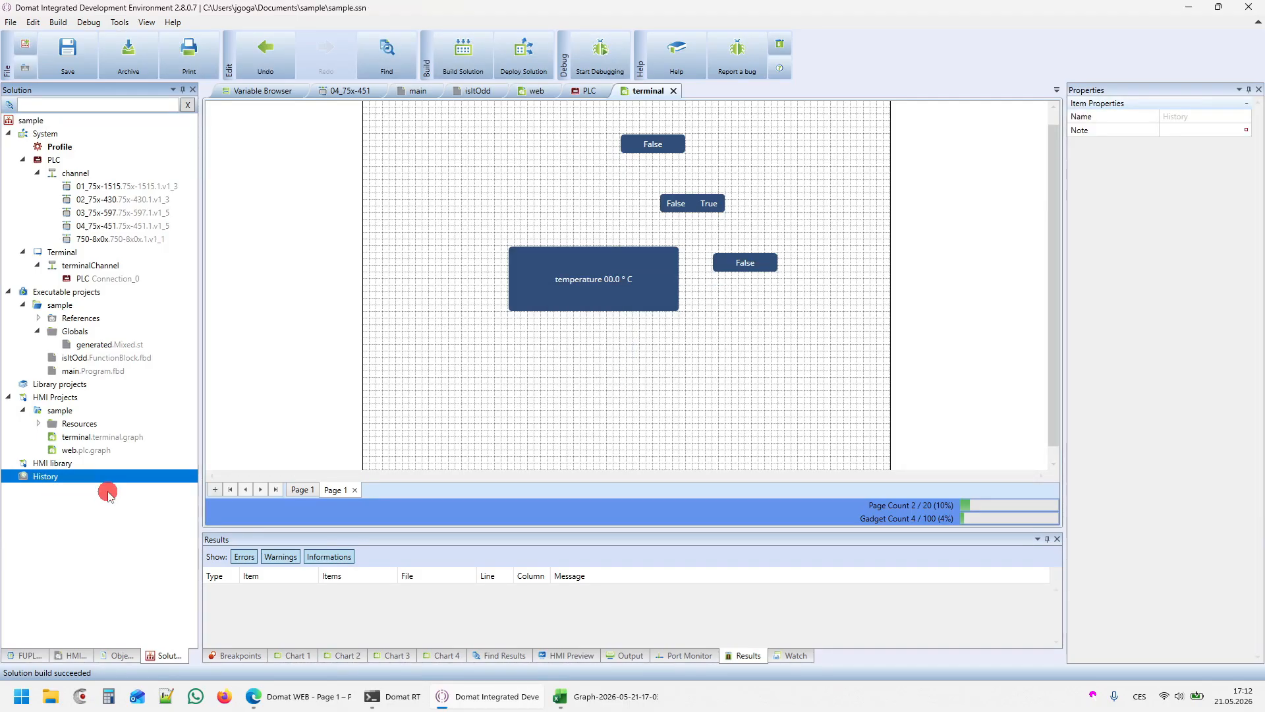
right_click(43, 477)
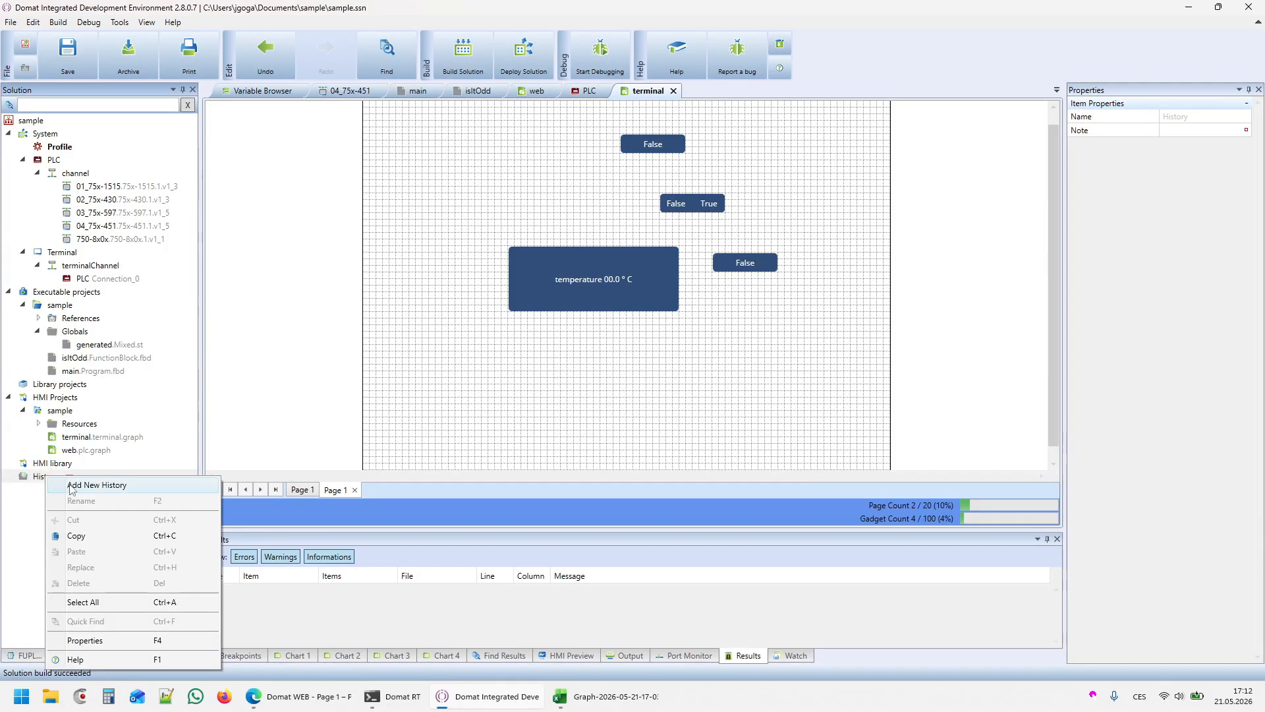
left_click(72, 486)
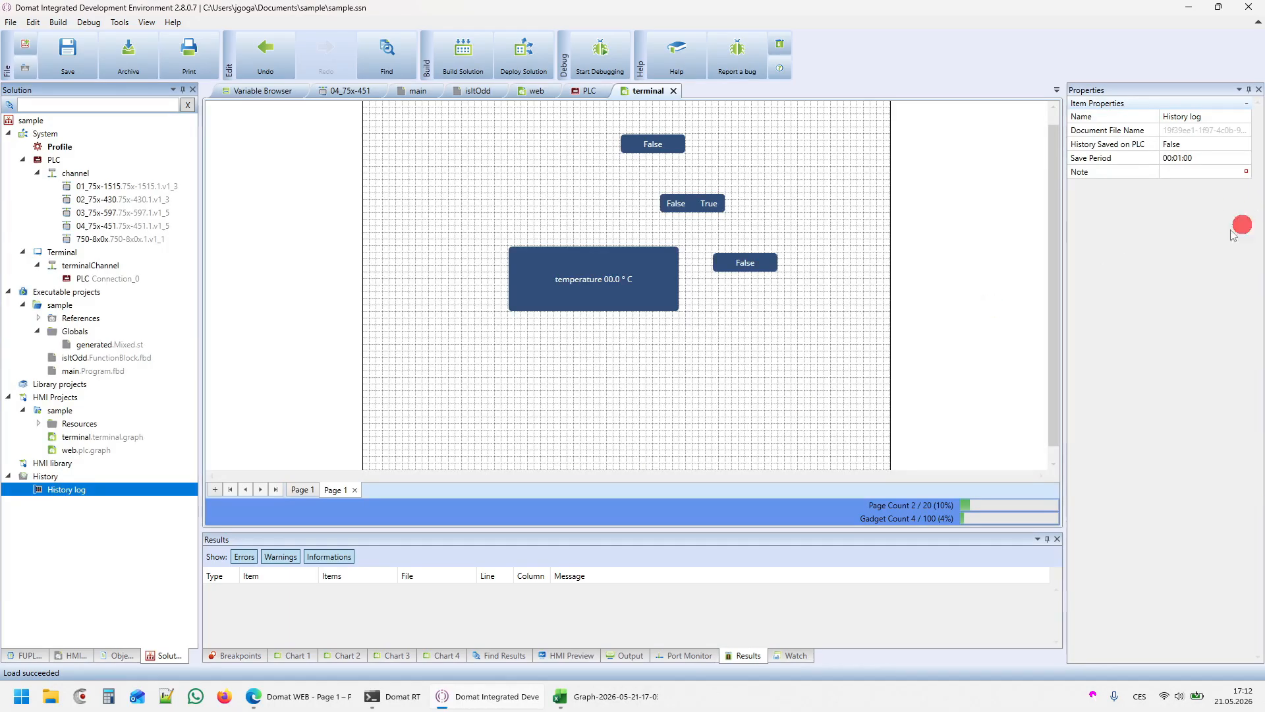
left_click(1165, 144)
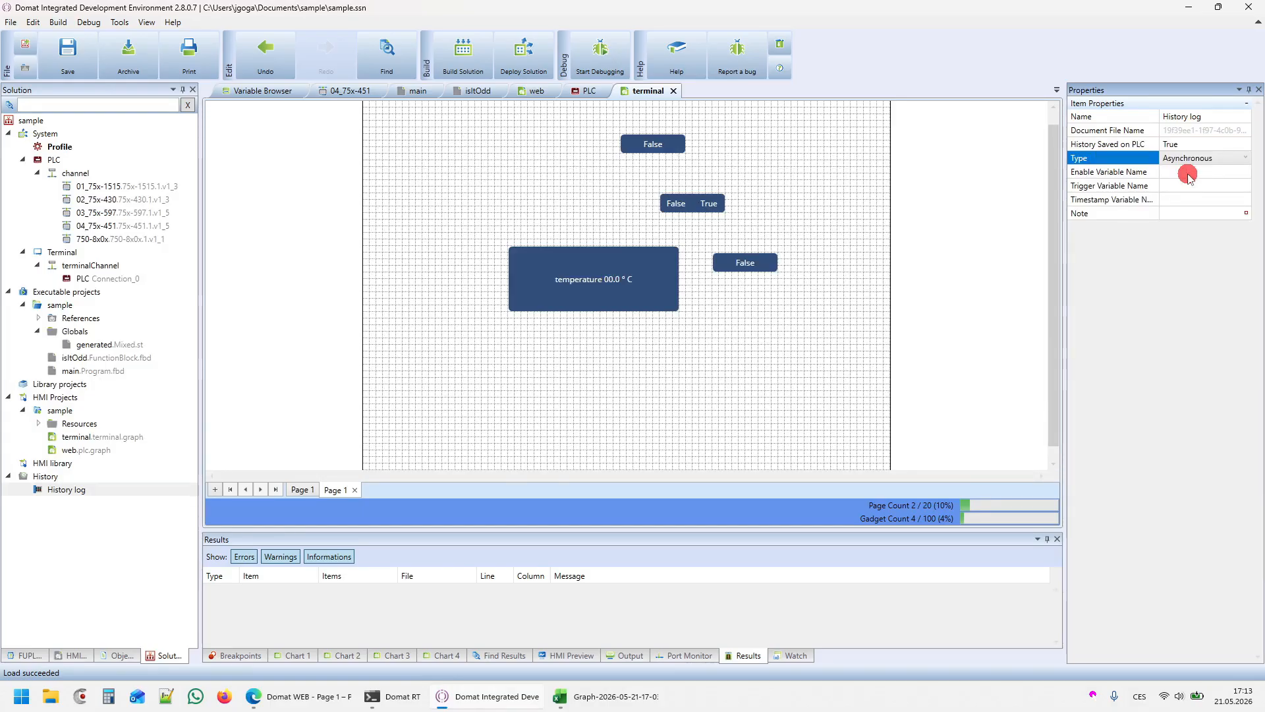
left_click(1189, 173)
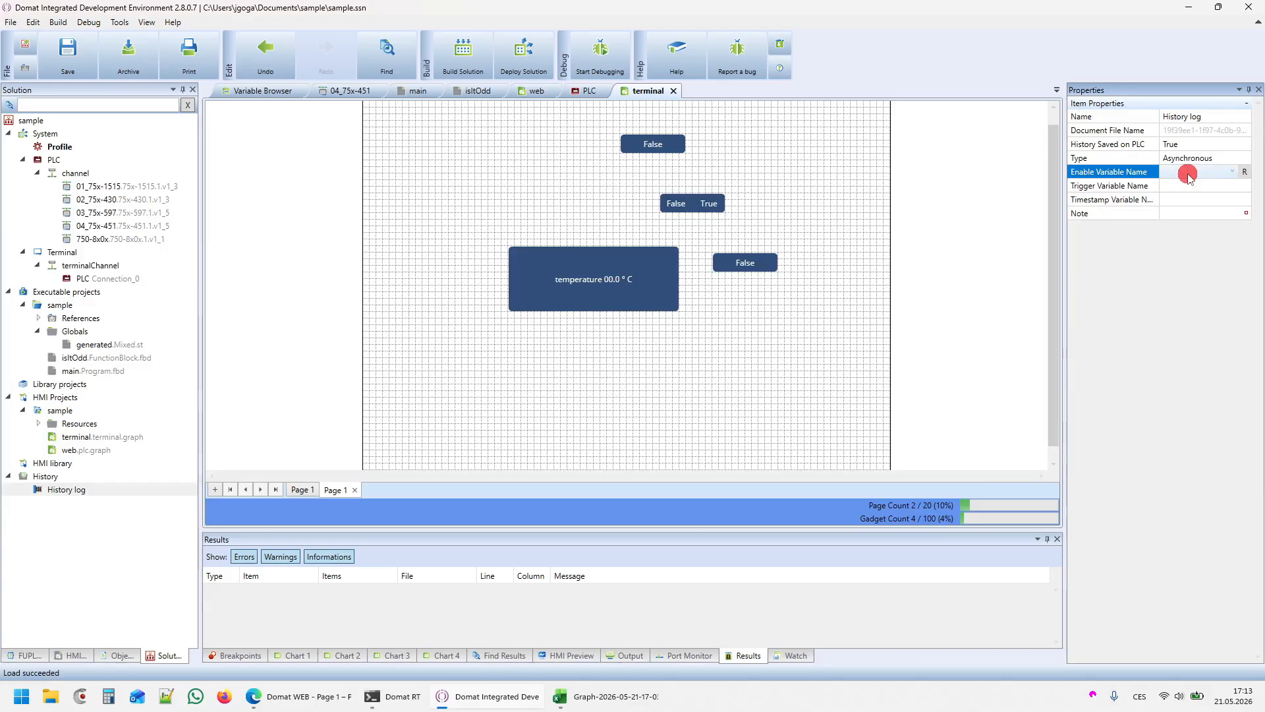
left_click(1184, 189)
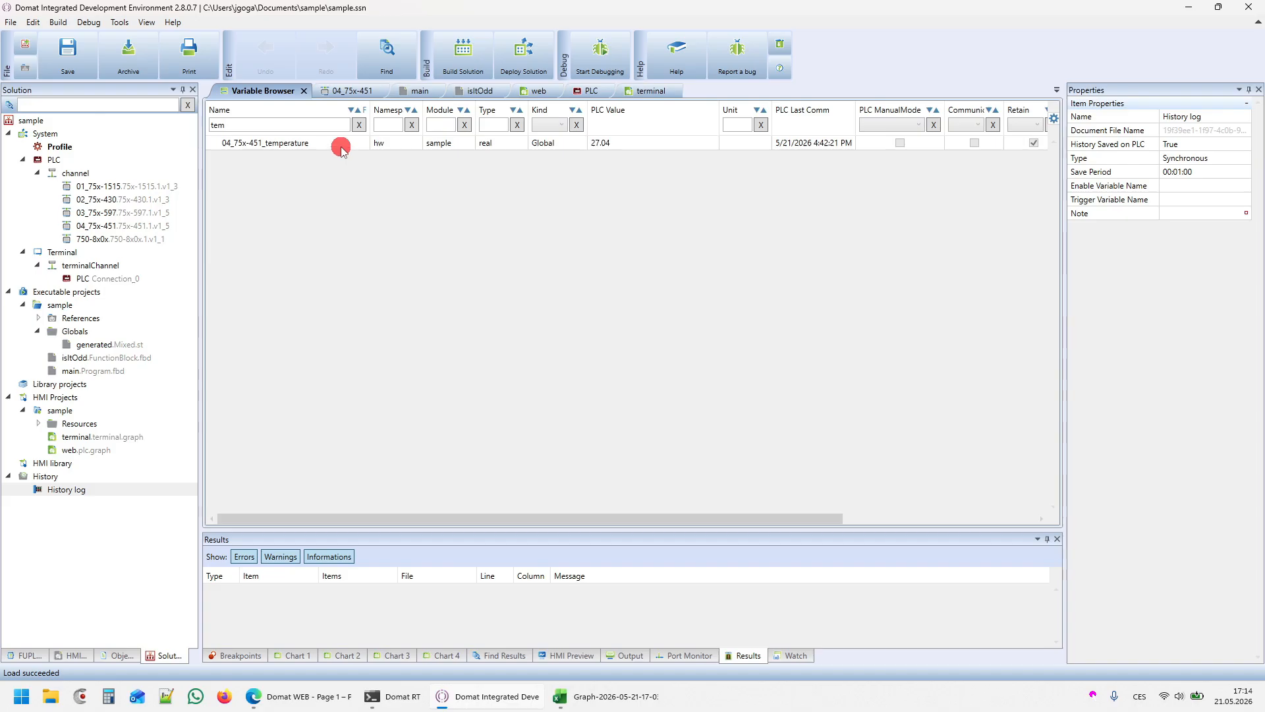
Add the variable 04_75x-451_temperature to the history log with PLC as target, and open the log's probed variables.
left_click(341, 146)
right_click(341, 146)
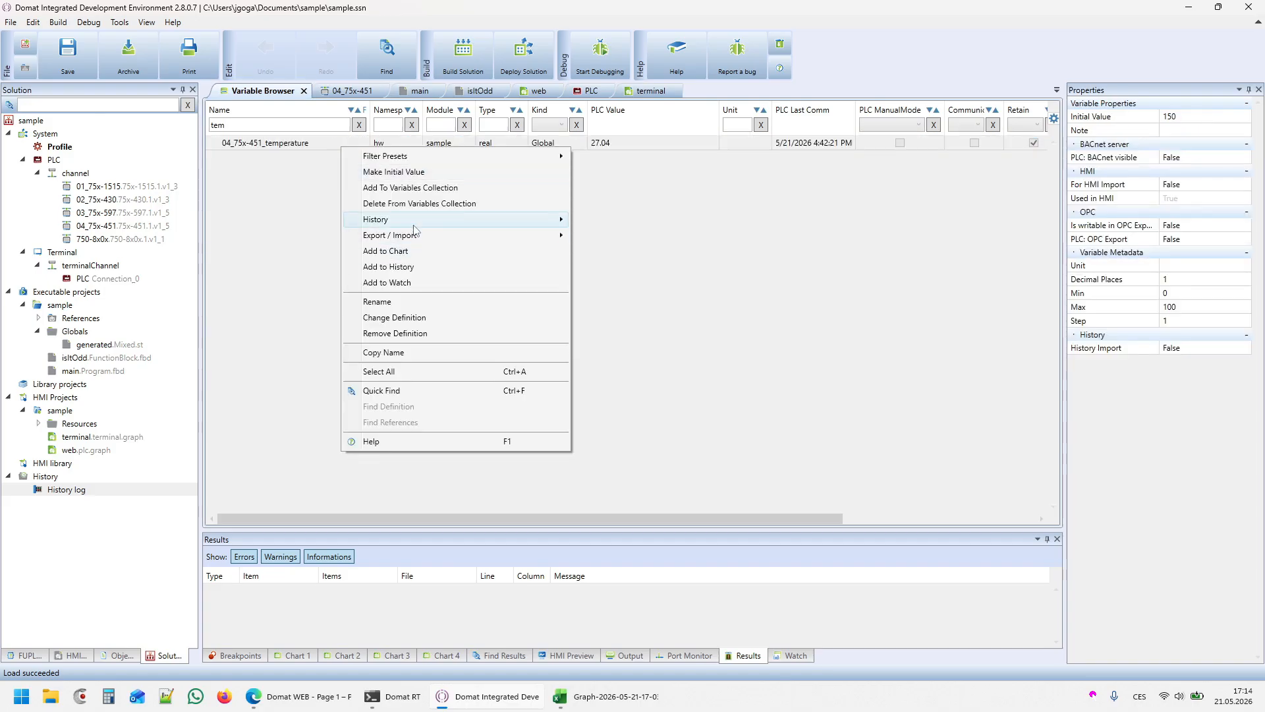
left_click(415, 269)
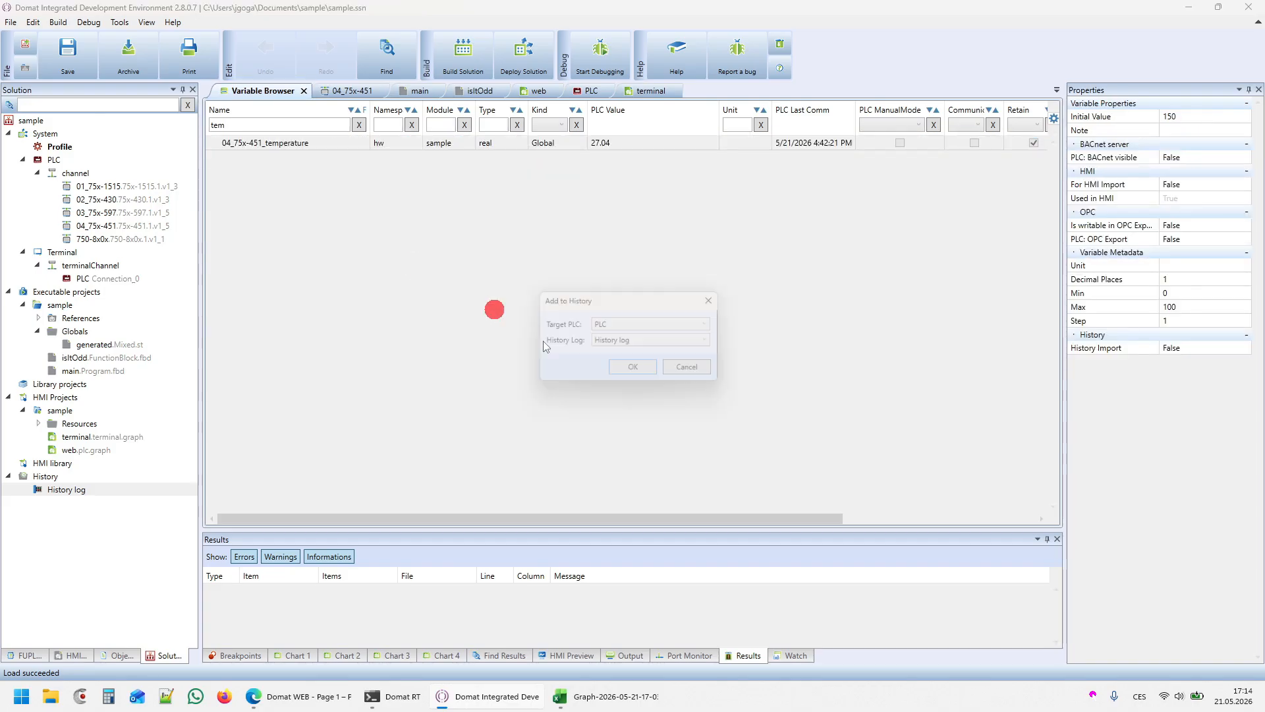
left_click(632, 371)
left_click(54, 494)
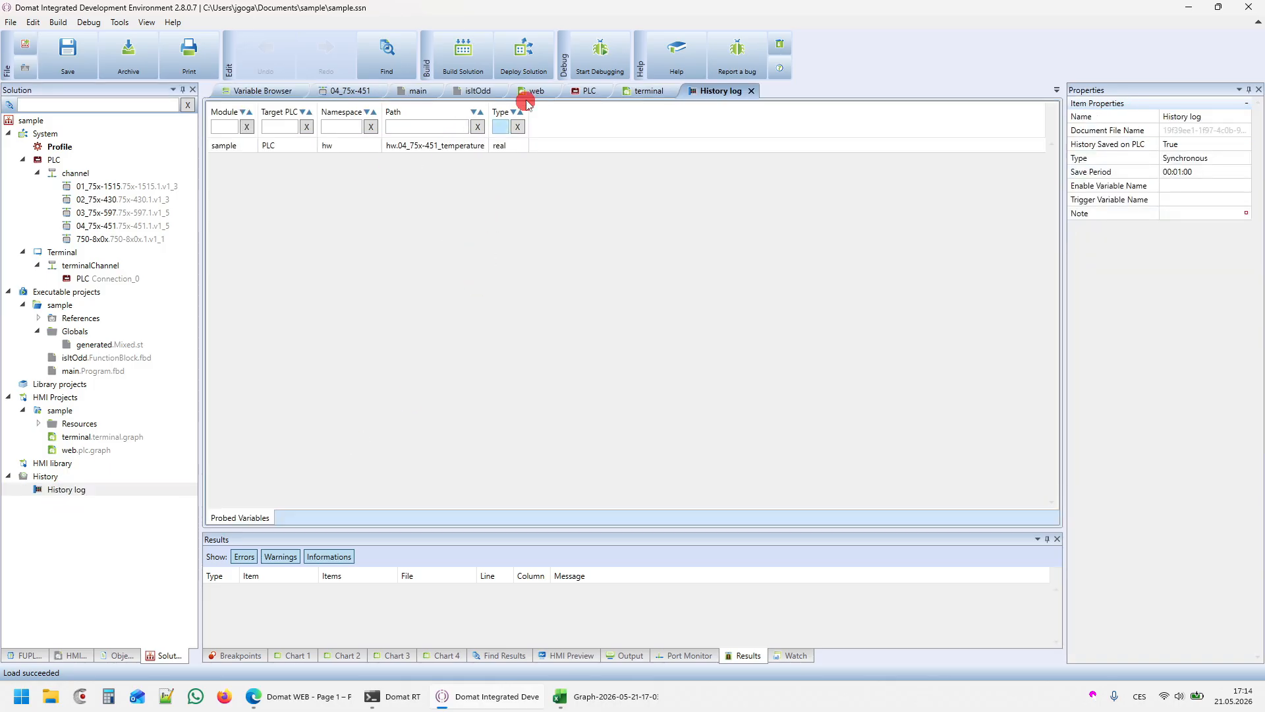
Deploy the solution with only the PLC's program, excluding its web definition and the Terminal device.
left_click(524, 56)
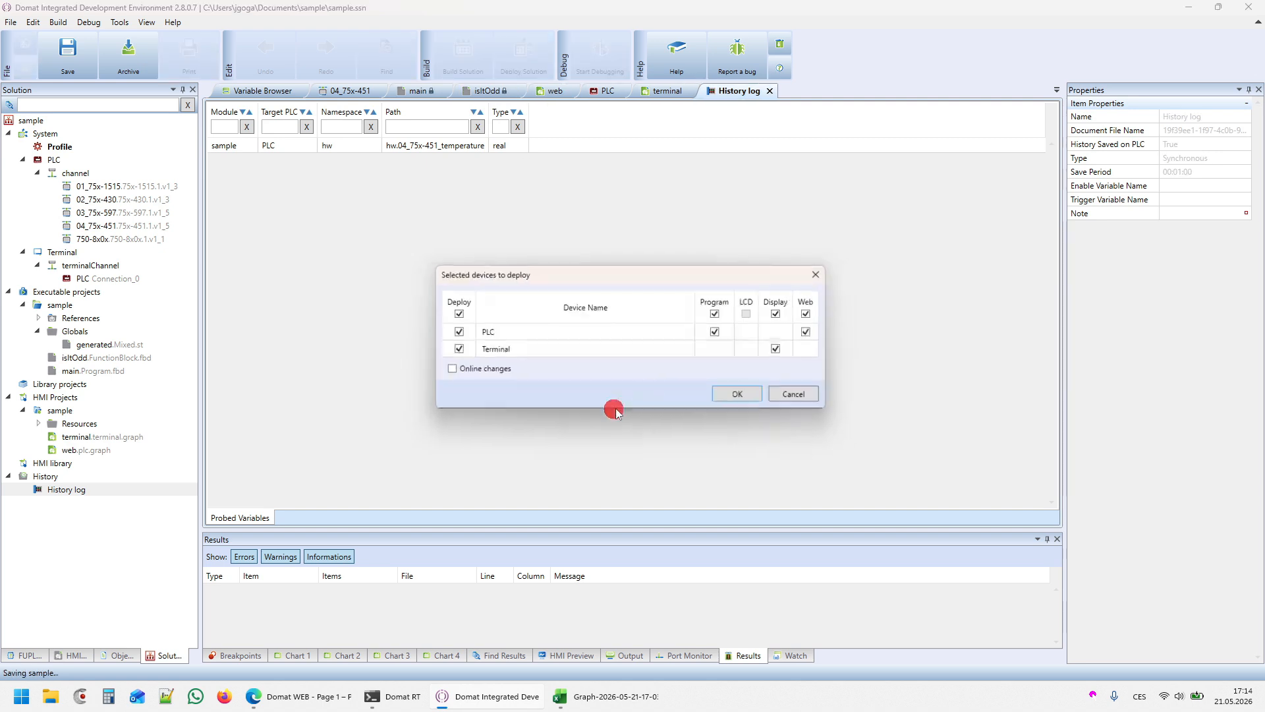
left_click(816, 333)
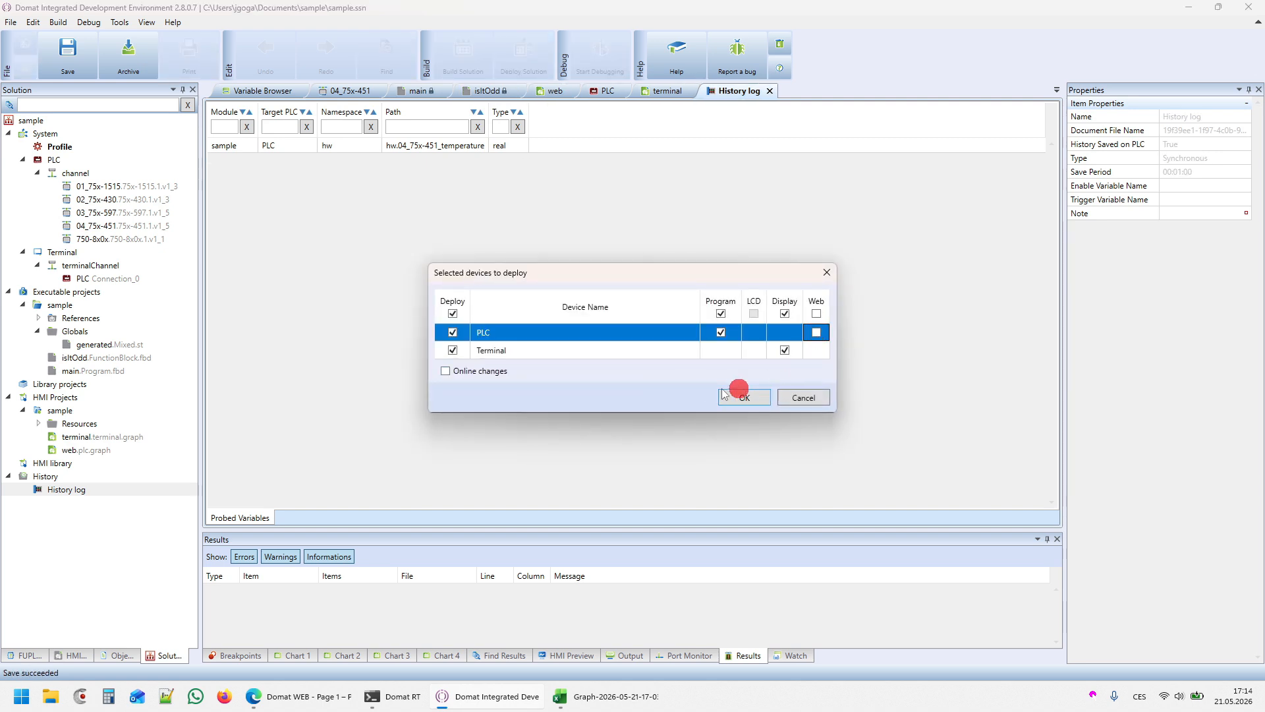
left_click(453, 350)
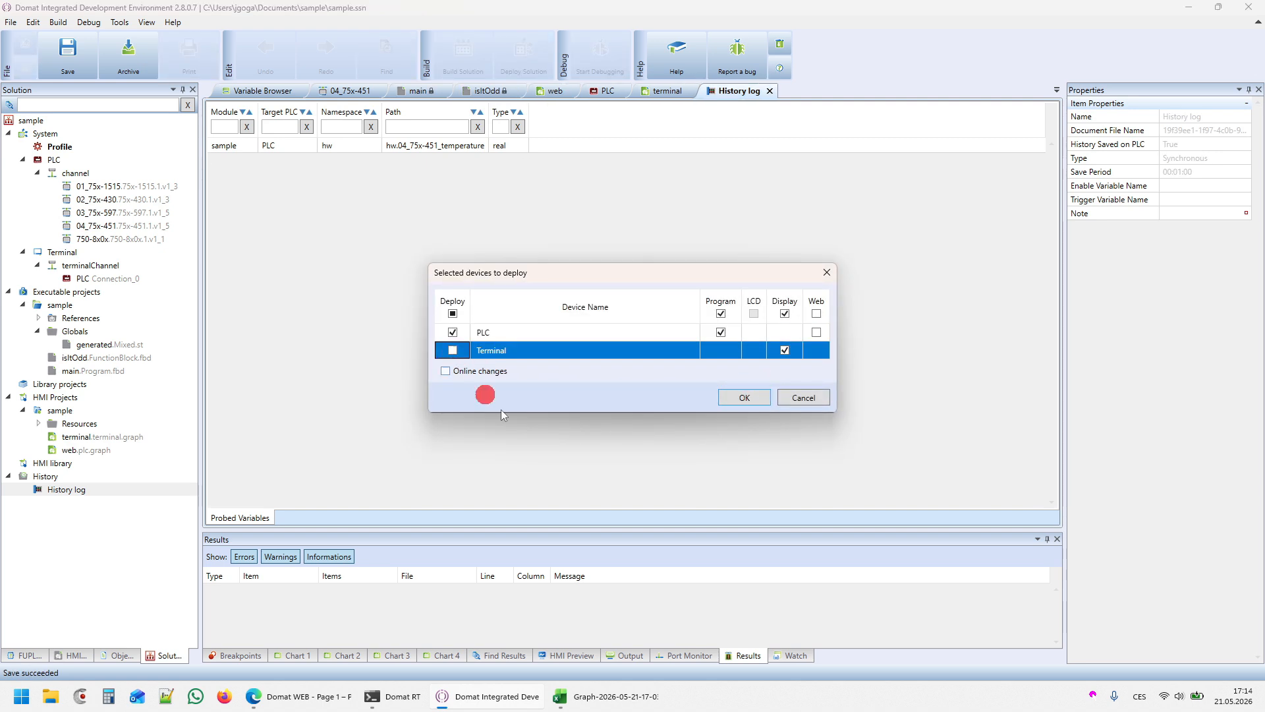
left_click(744, 398)
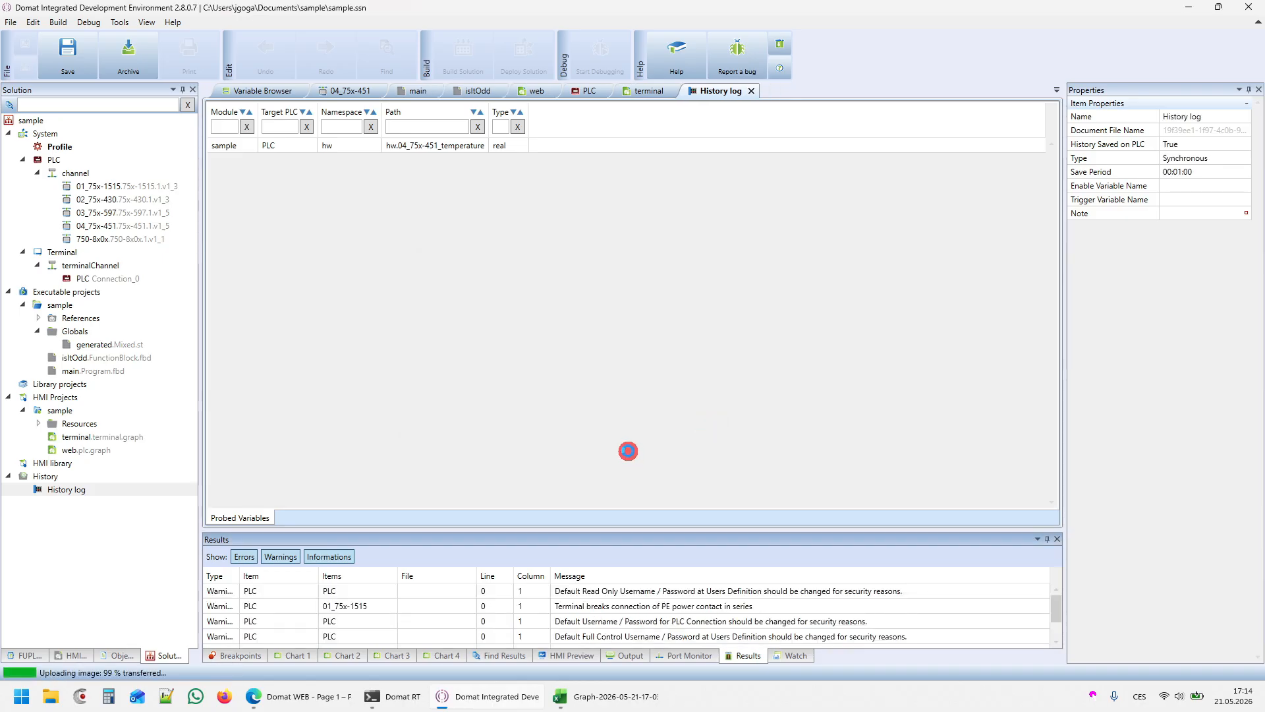
left_click(735, 424)
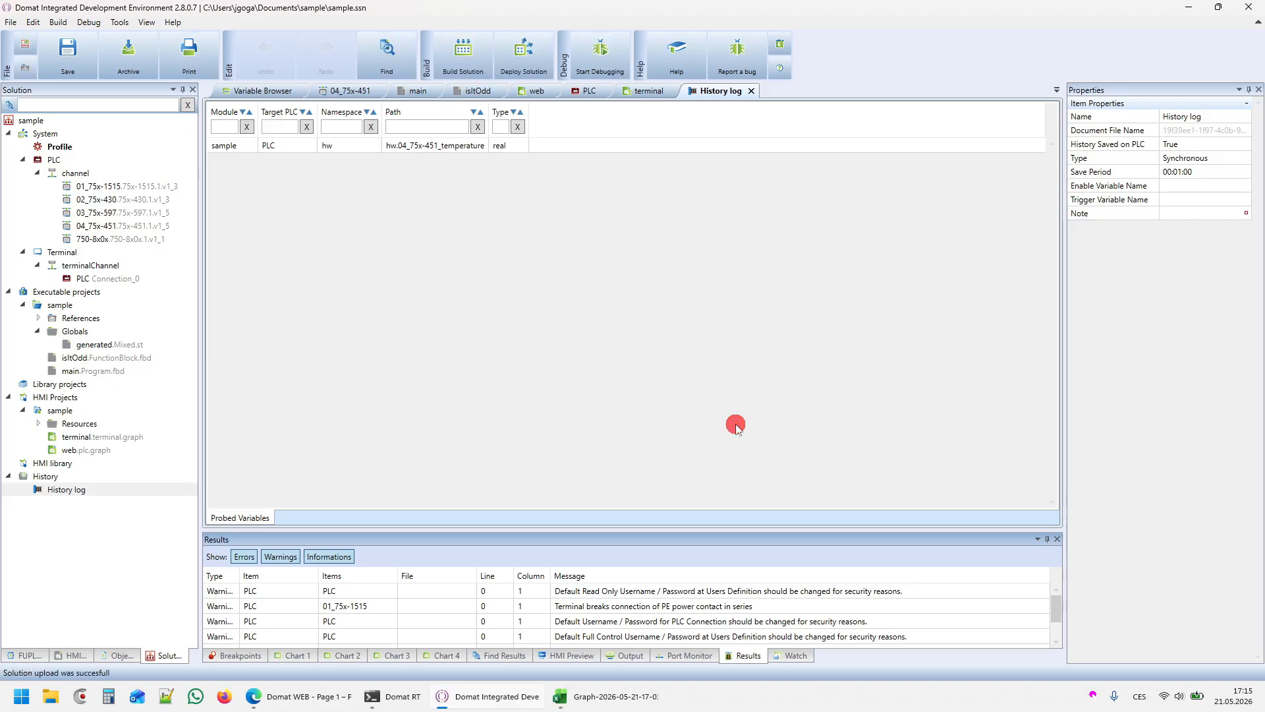
Download the PLC's history for the History log into the sample folder, keeping the offered file name and time range.
right_click(78, 492)
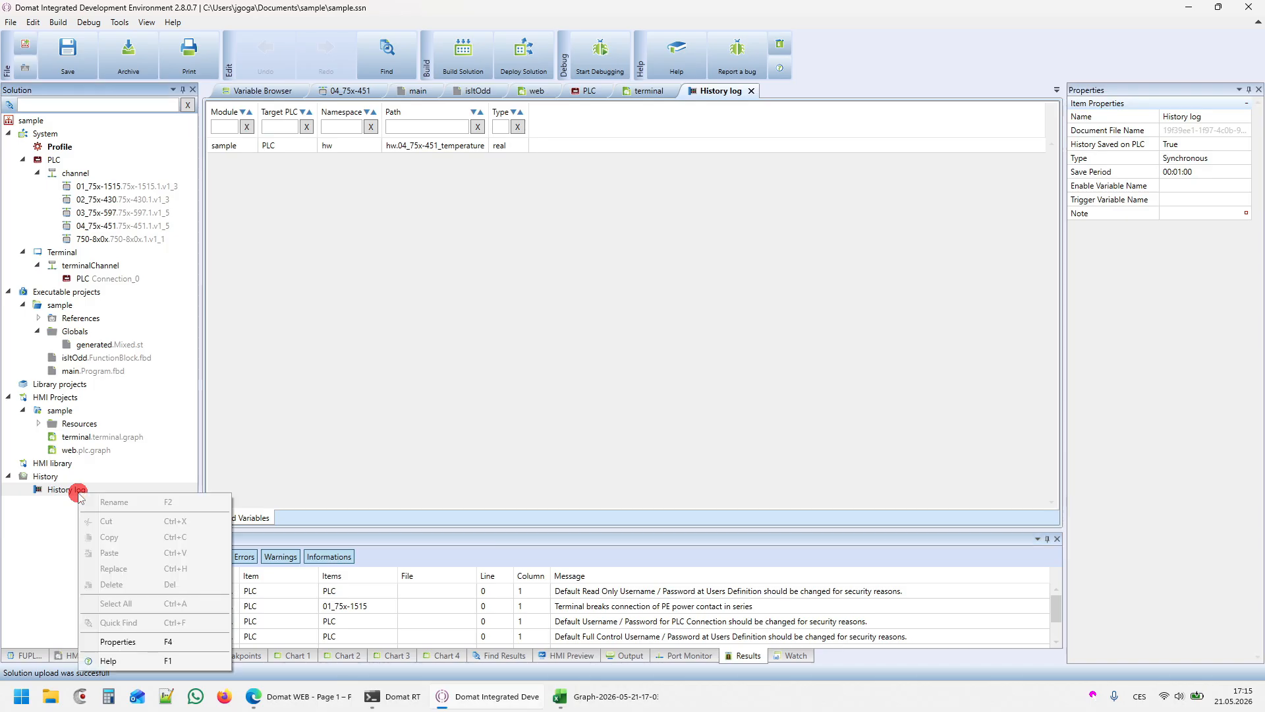
left_click(148, 250)
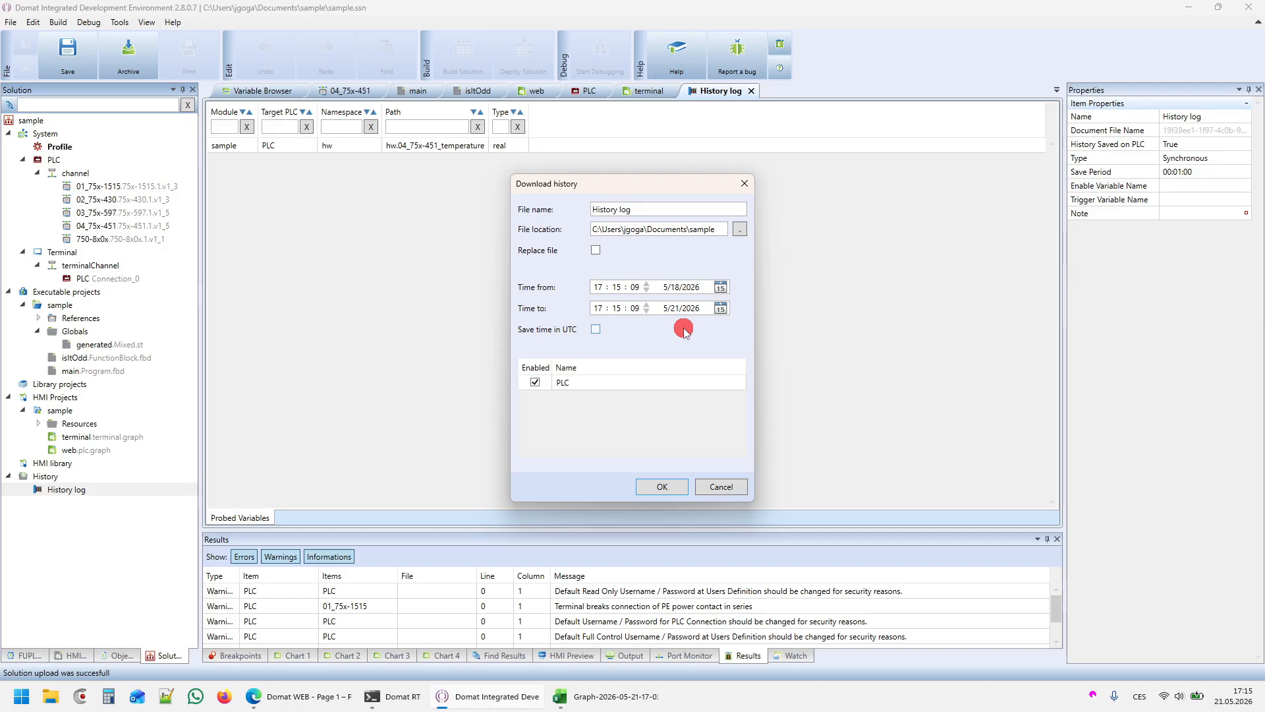
left_click(662, 486)
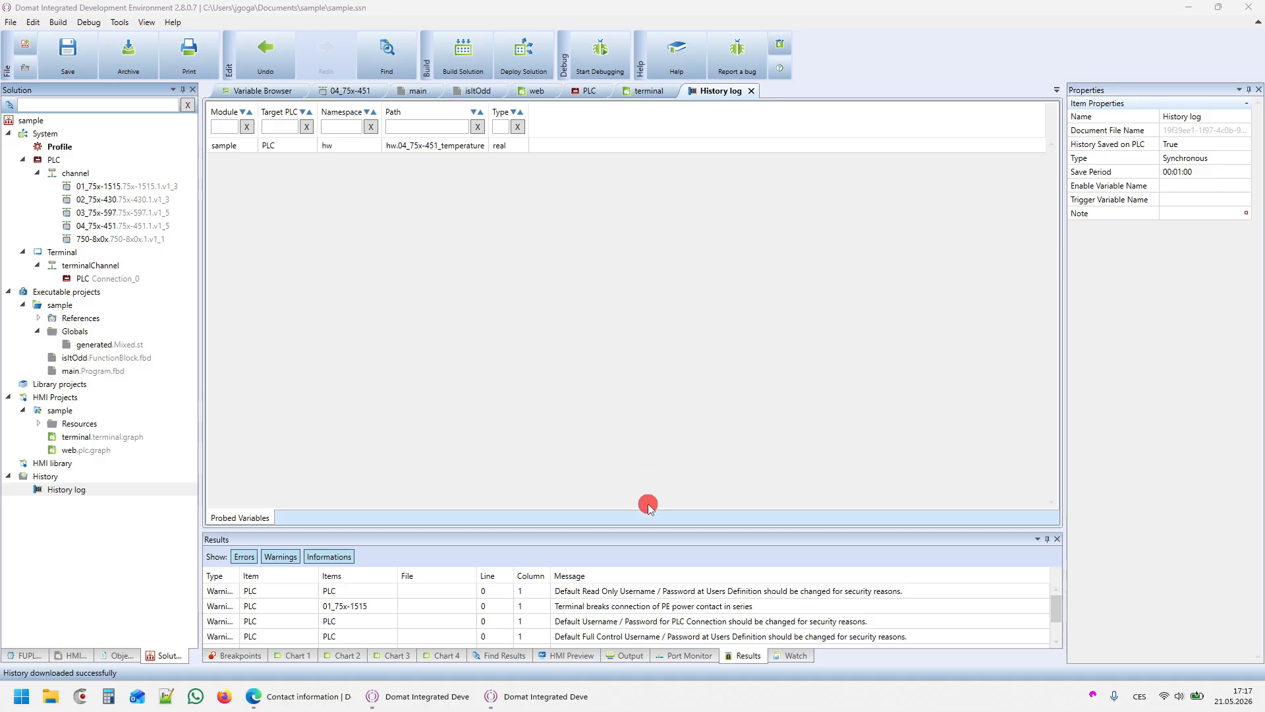
Highlight the technical support e-mail on Domat's contact page in the browser, and switch to the Merbon_Sample_Project_RA1 solution.
left_click(300, 696)
left_click_drag(469, 568, 353, 572)
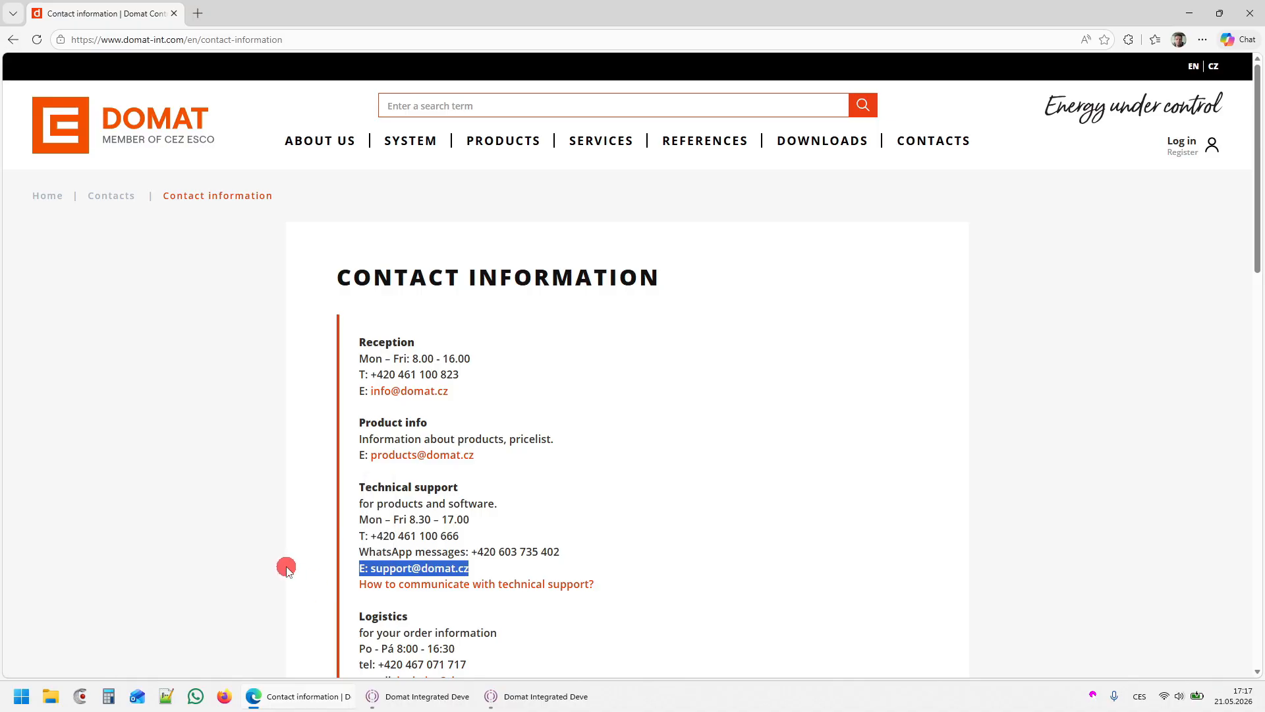
key("alt+Tab")
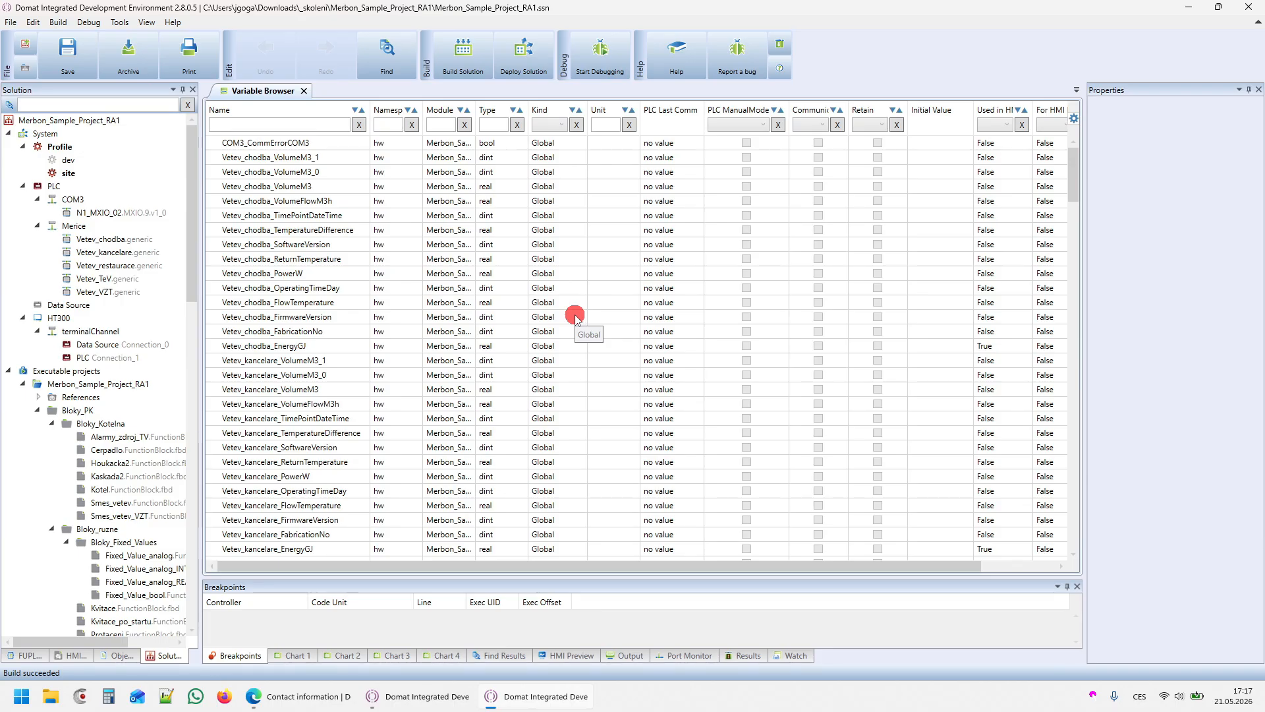
Review the dev and site profiles and the PLC's controller properties in the Merbon_Sample_Project_RA1 solution.
left_click(68, 161)
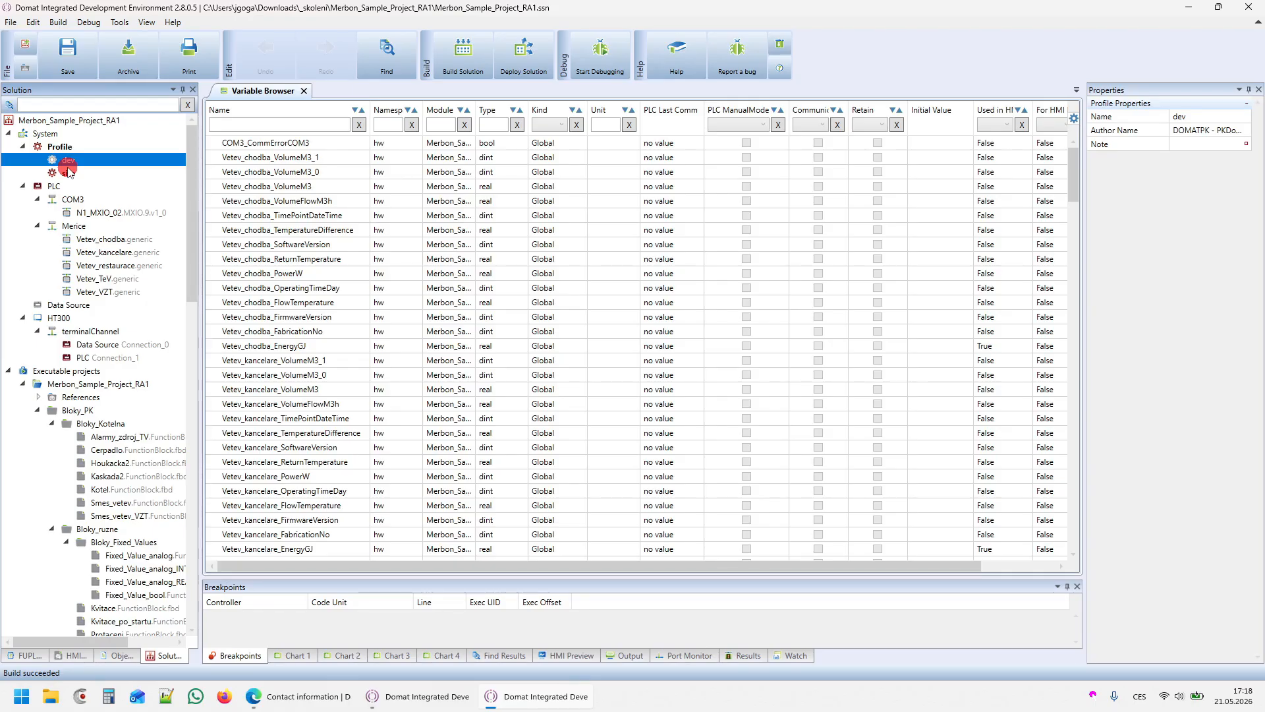
double_click(68, 172)
left_click(58, 187)
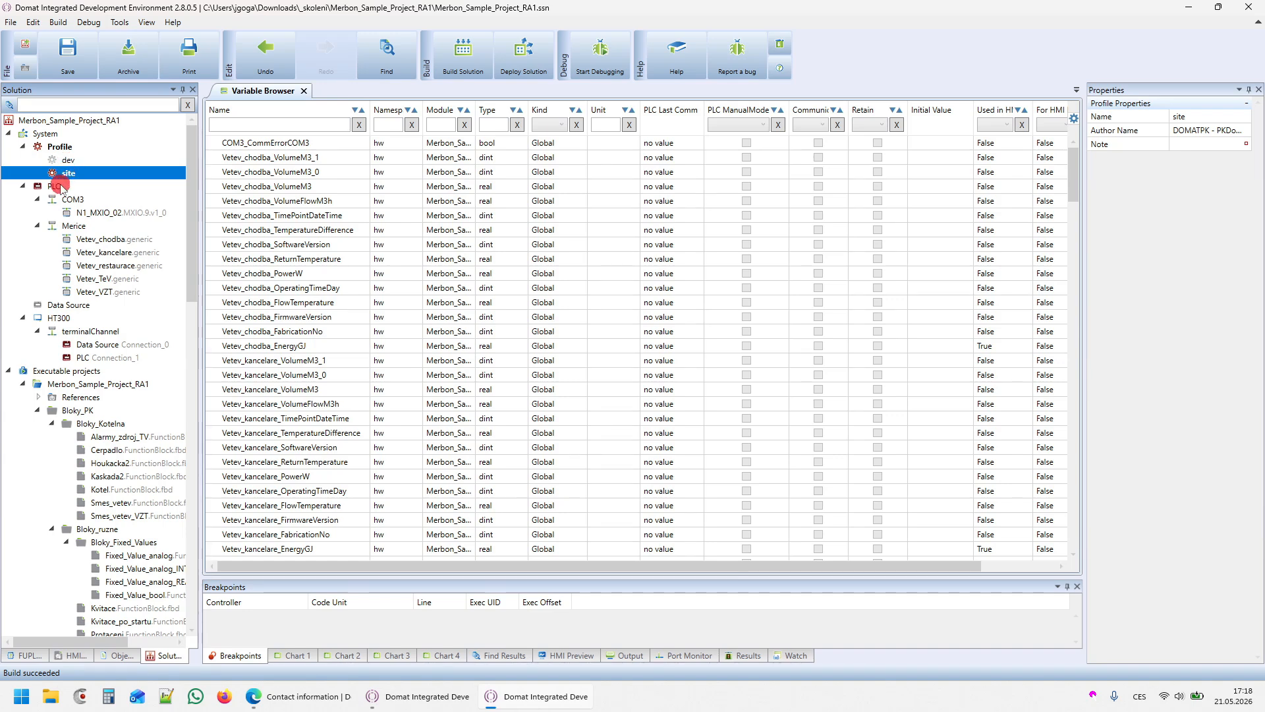
left_click(1125, 200)
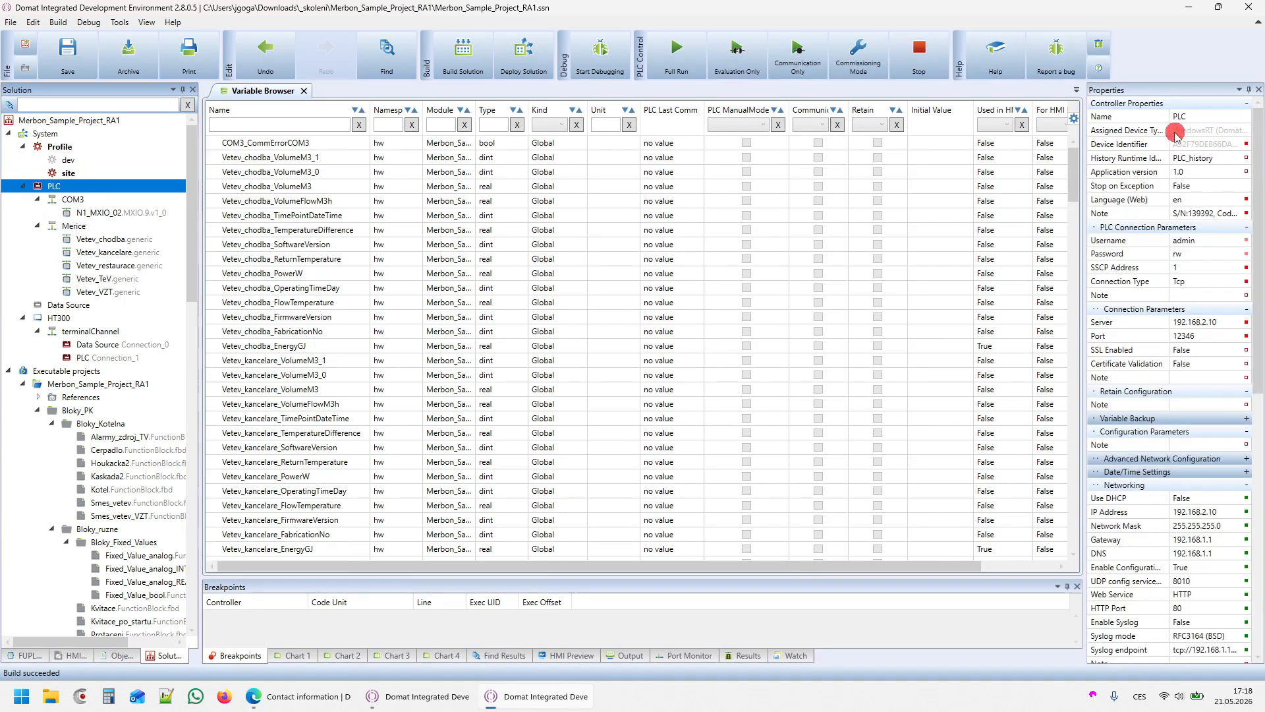
Examine the COM3 channel's properties and the input and output data points of the N1_MXIO_02 module.
left_click(66, 199)
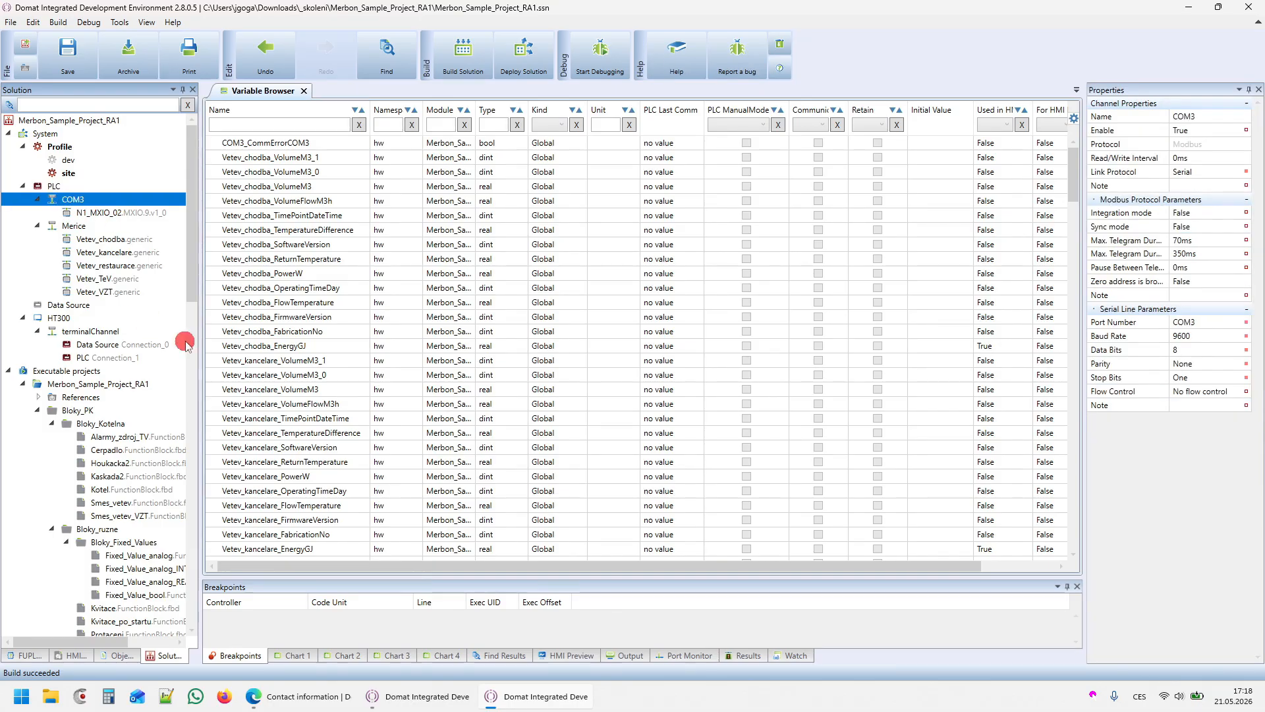
double_click(105, 213)
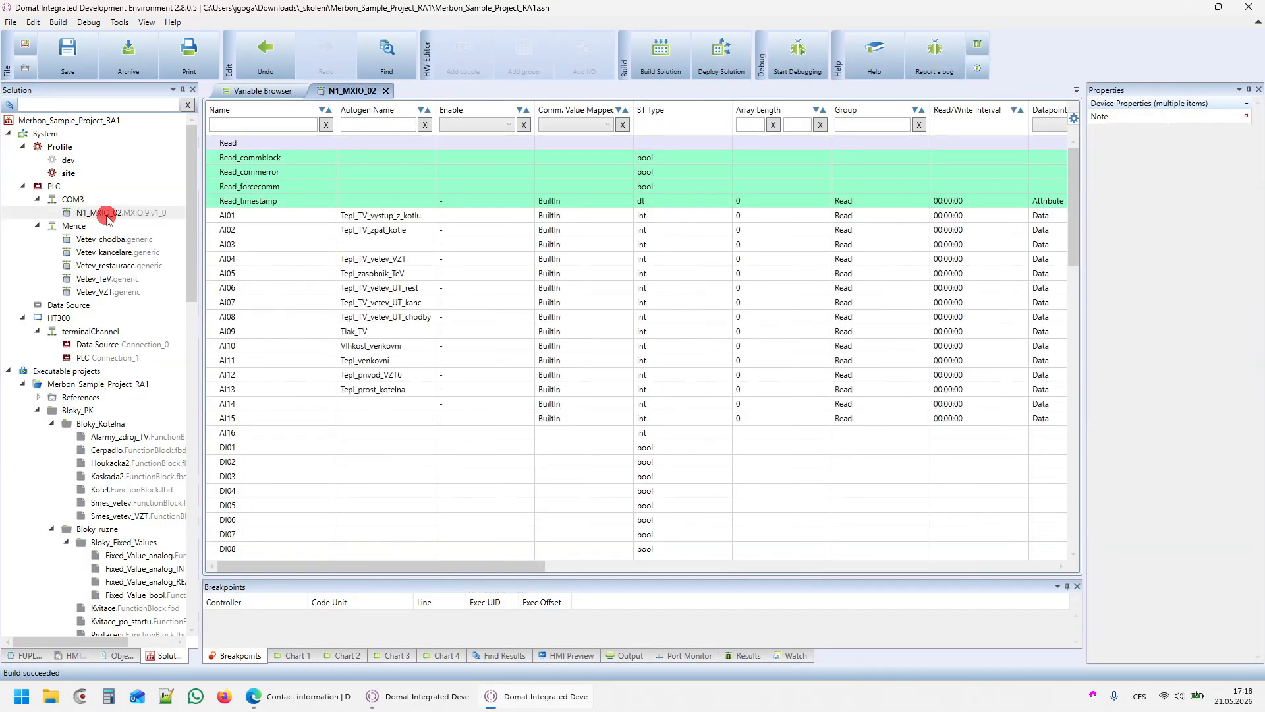
scroll(487, 336, "down", 9)
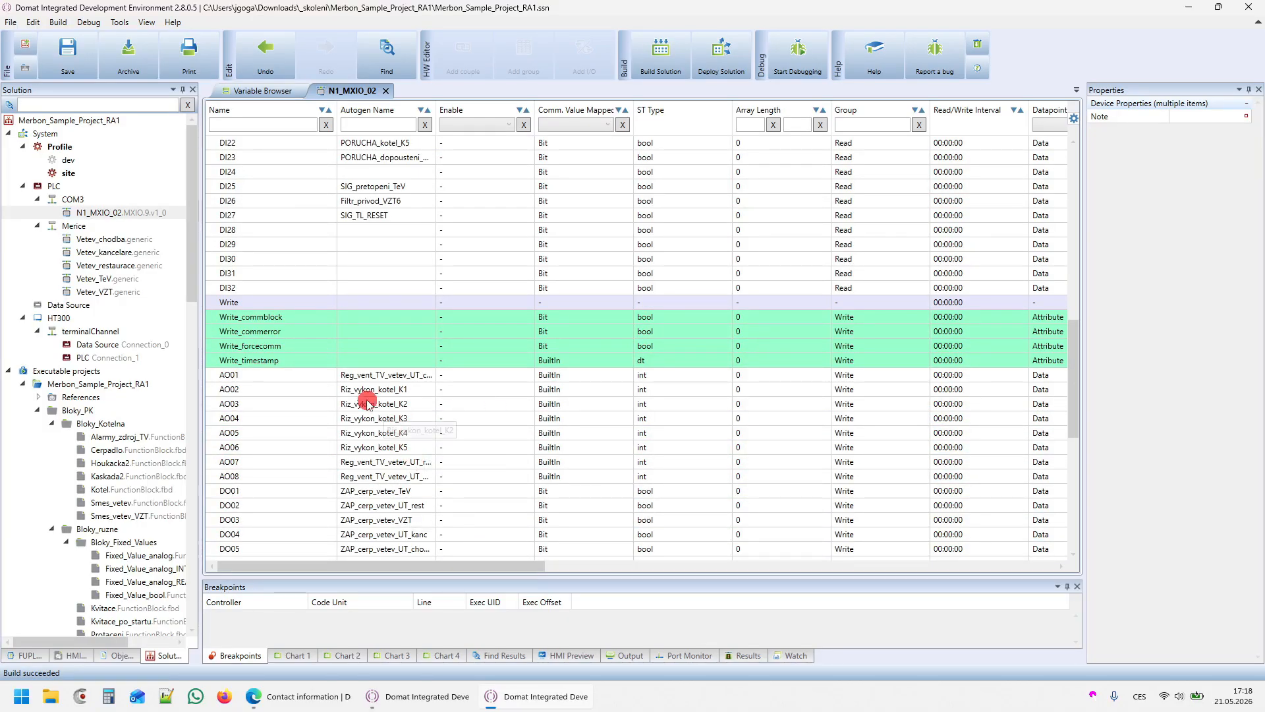
scroll(374, 356, "up", 11)
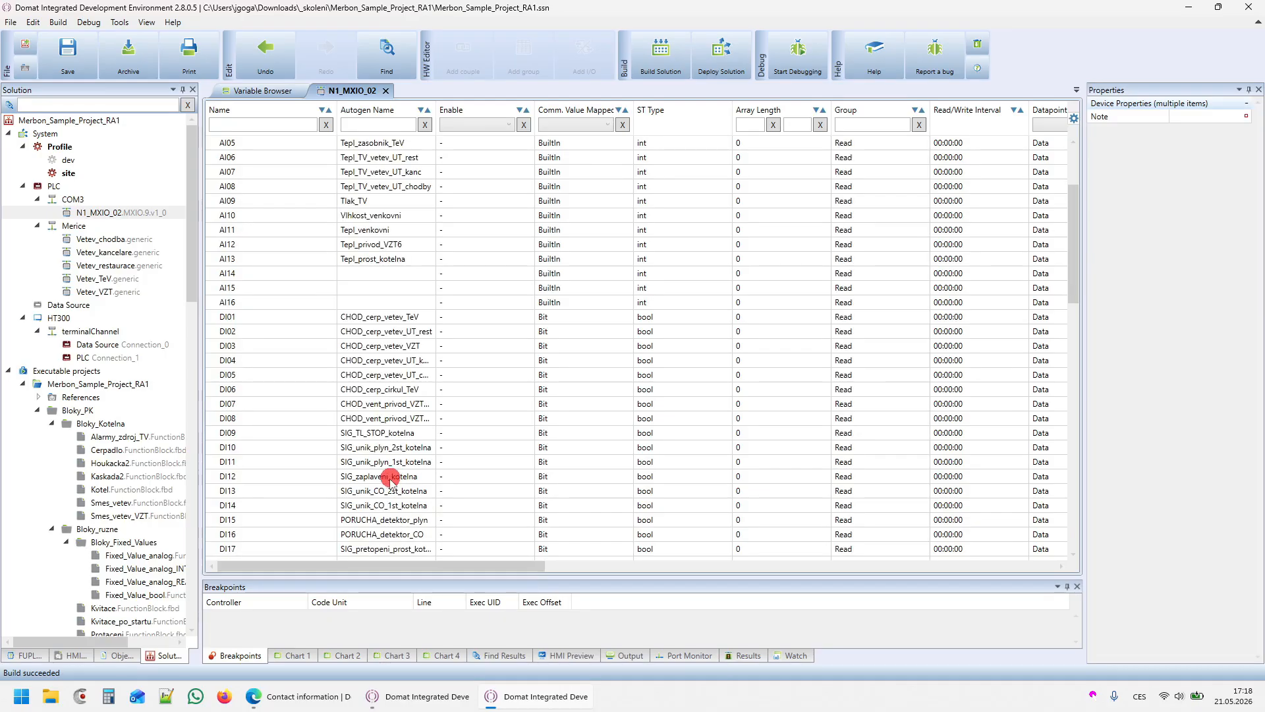
Examine the Merice channel's protocol and serial line parameters, and its Vetev_TeV and Vetev_kancelare meter devices.
left_click(66, 226)
left_click(1204, 309)
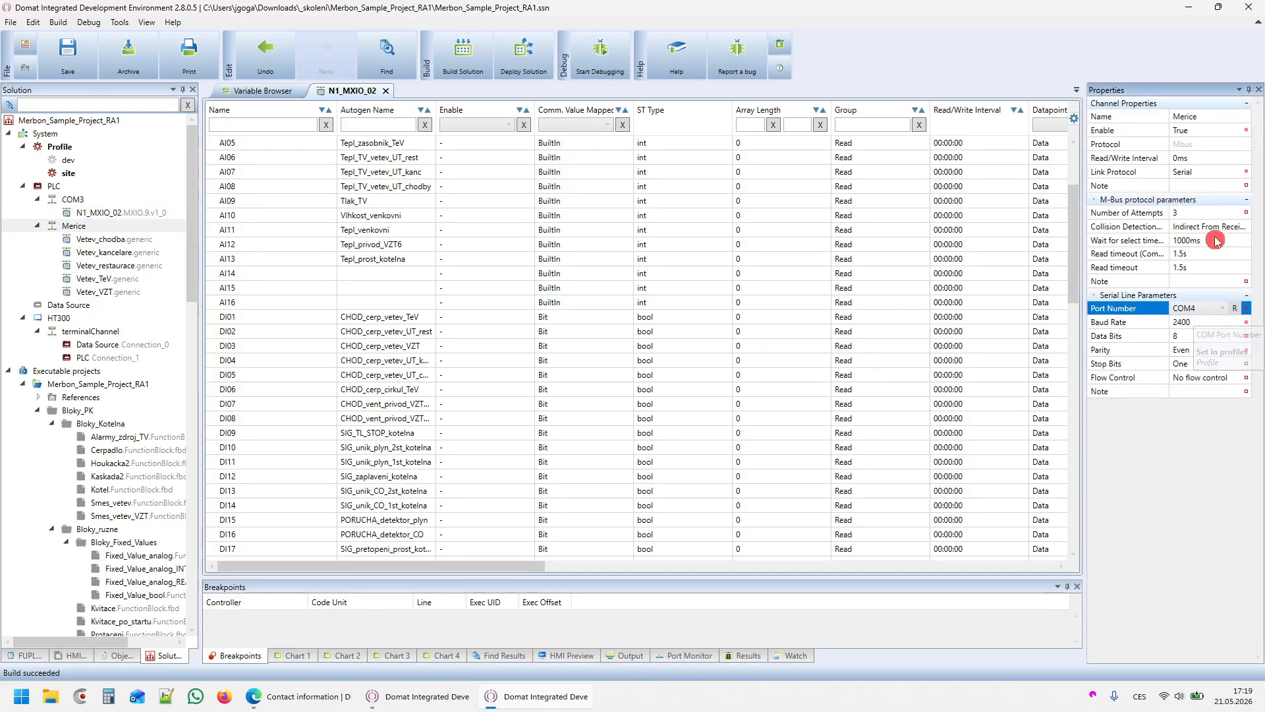
left_click(1181, 142)
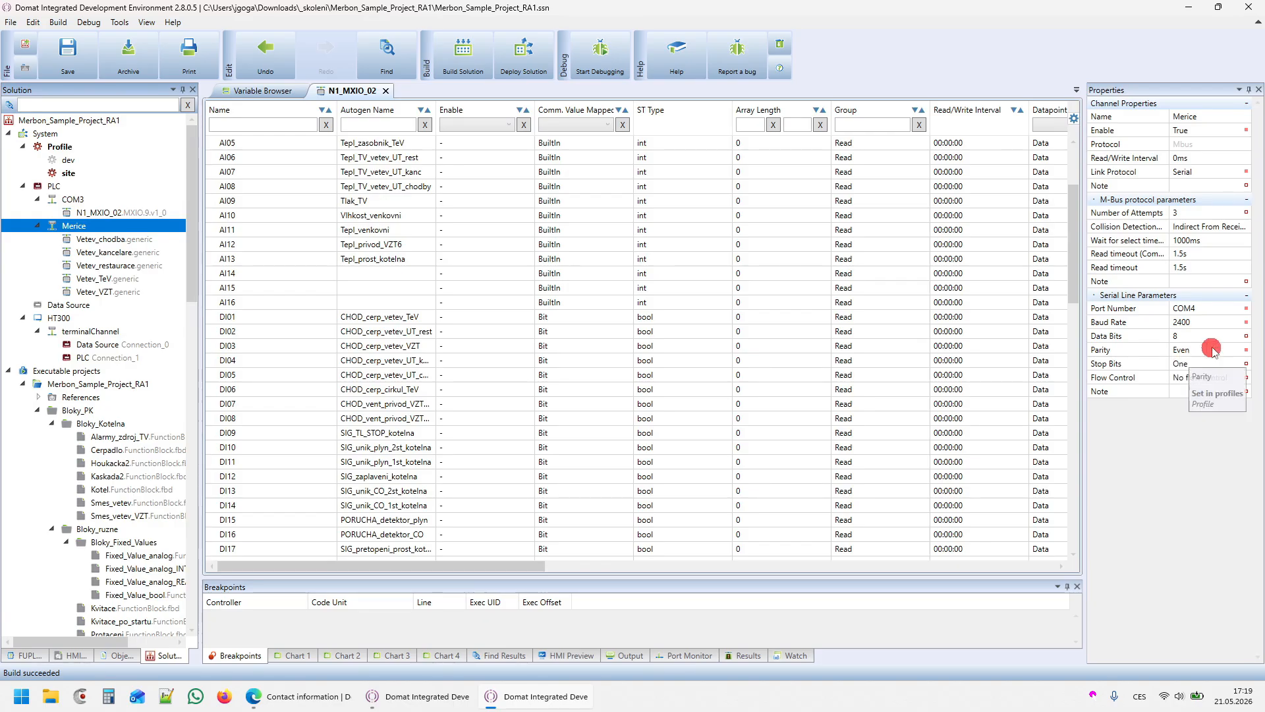
left_click(100, 278)
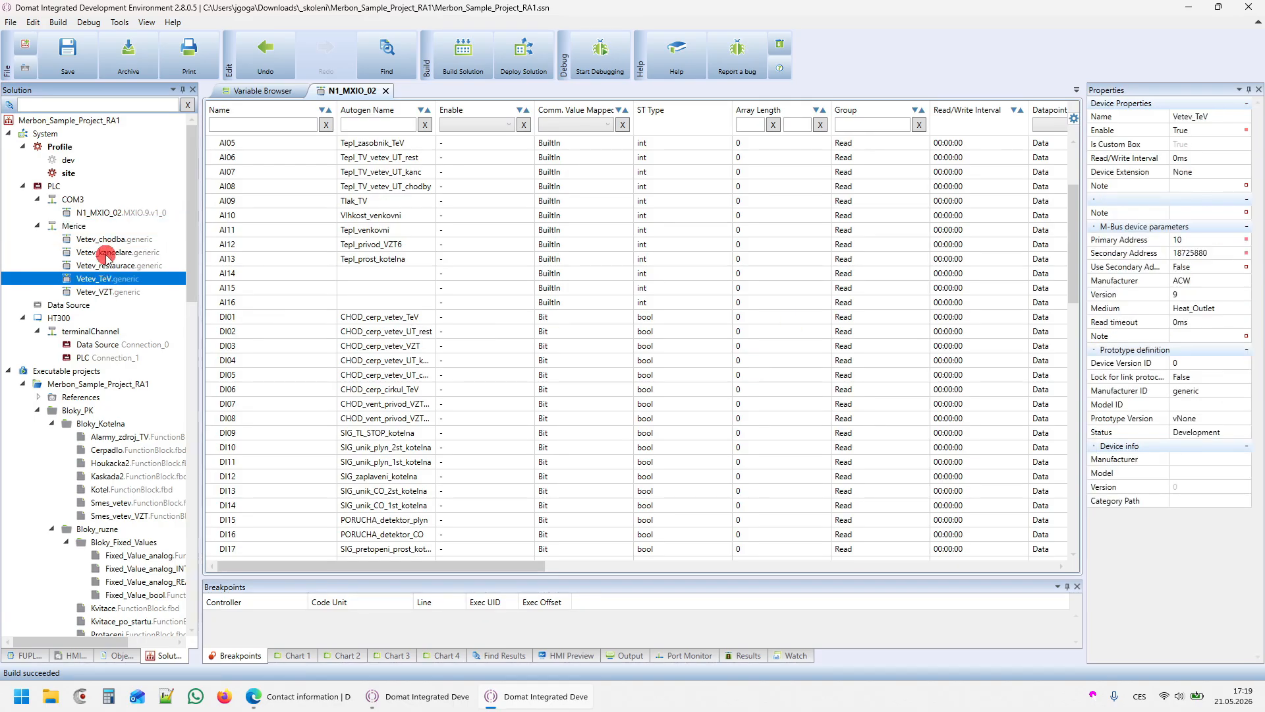
double_click(105, 255)
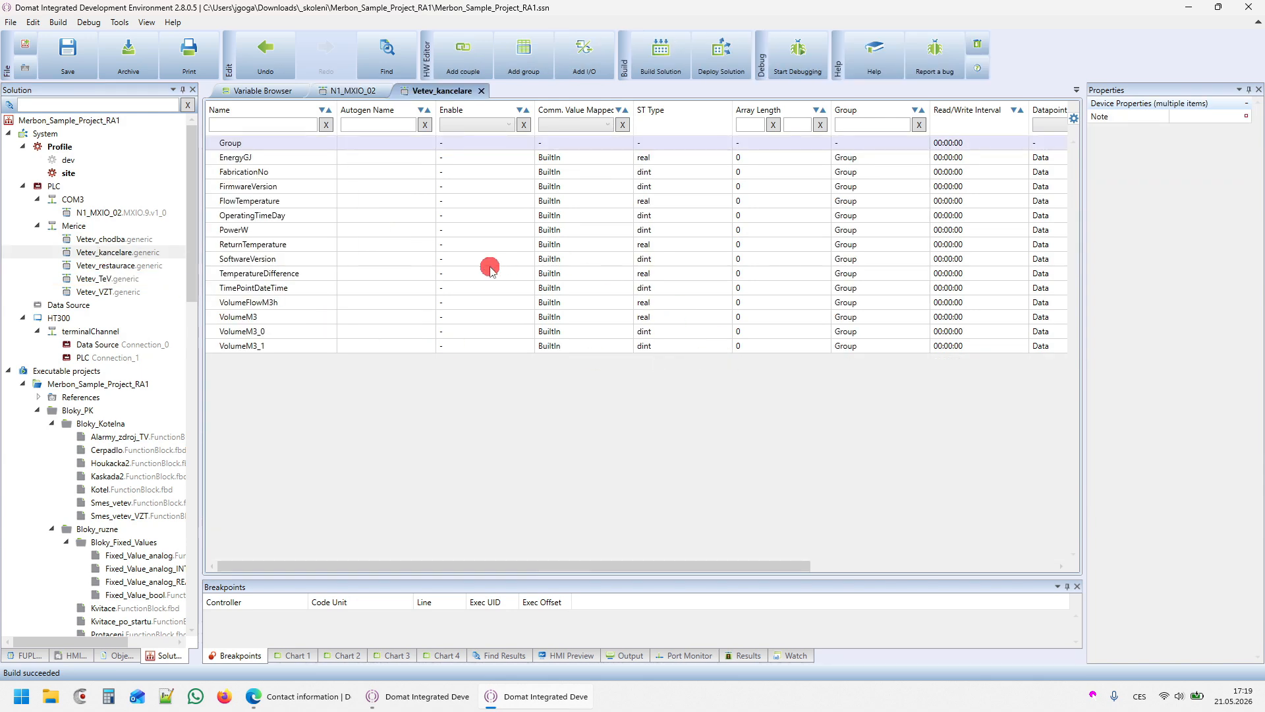
Check the Data Source's properties, including its executable image path.
left_click(77, 305)
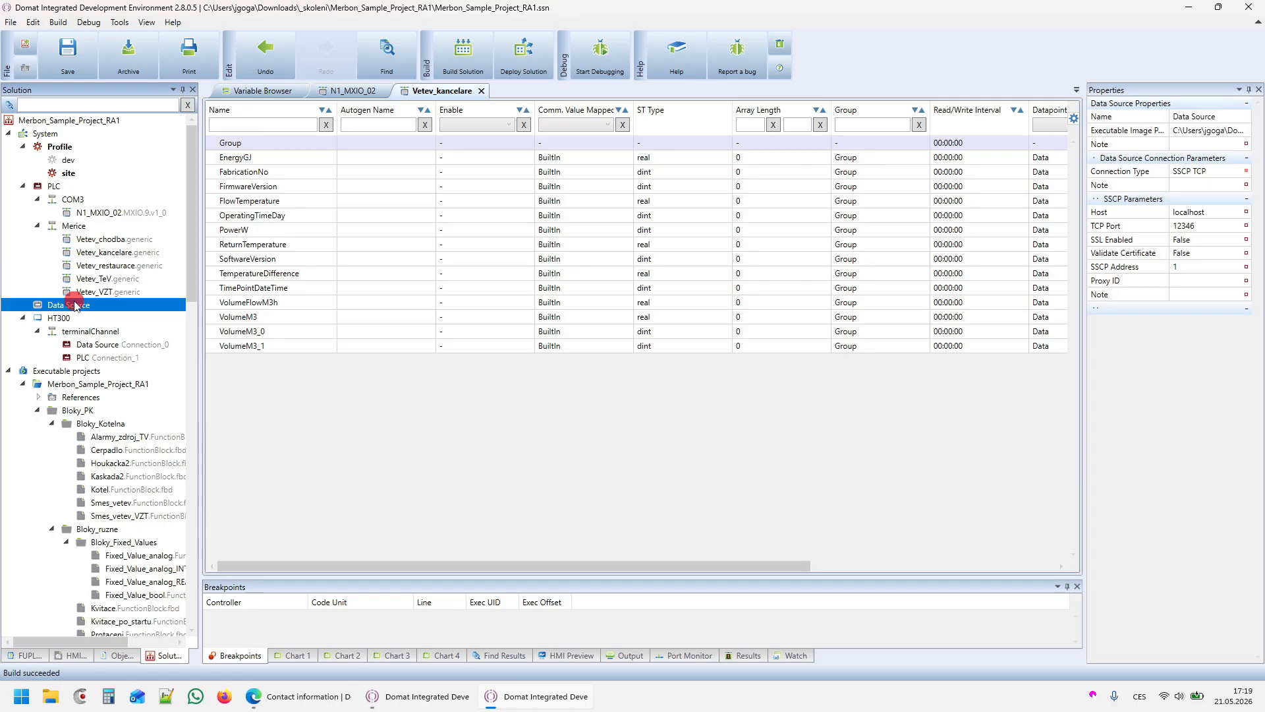
left_click(1210, 129)
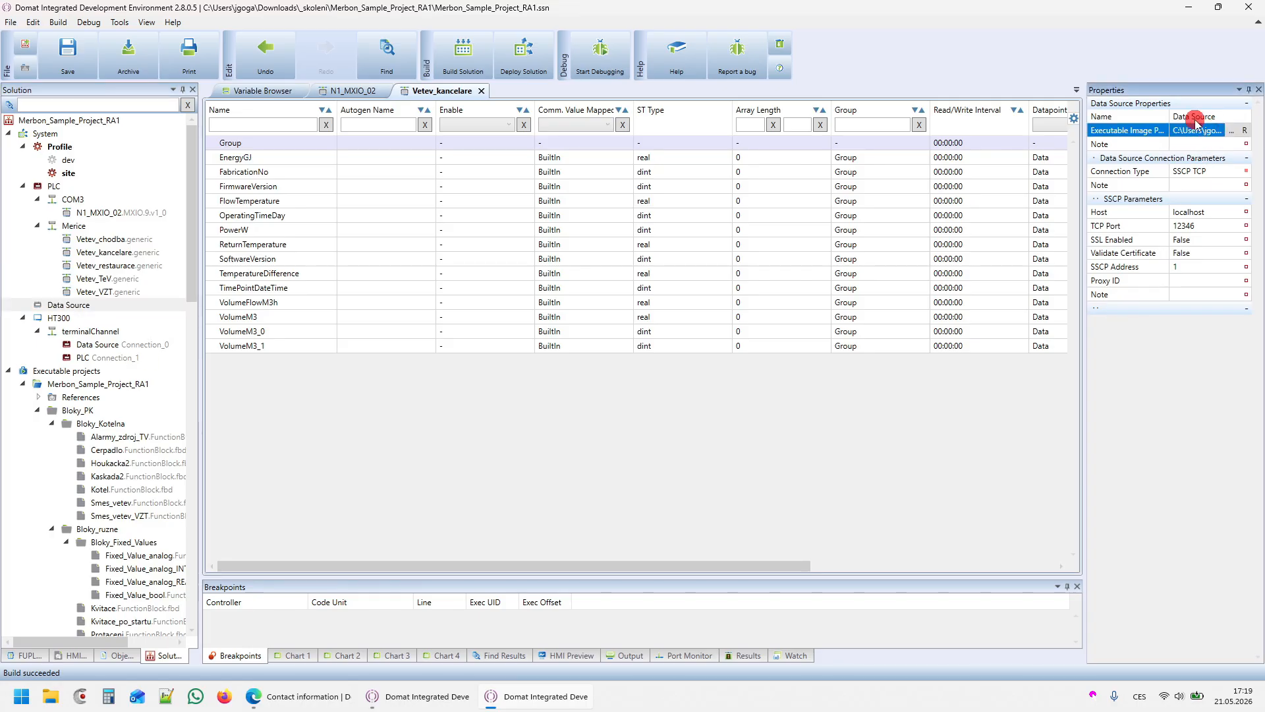
left_click(84, 301)
Review the properties of the HT300 terminal, its terminalChannel and the channel's Data Source and PLC connections.
left_click(59, 321)
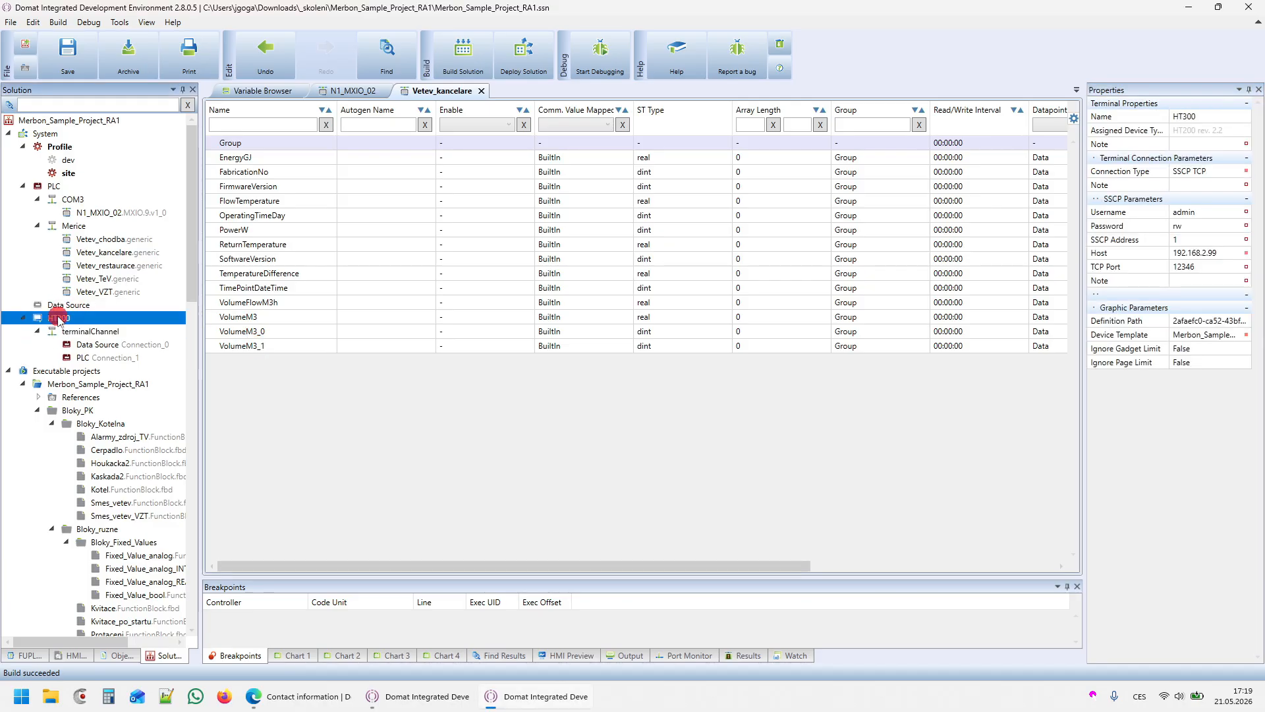
left_click(77, 332)
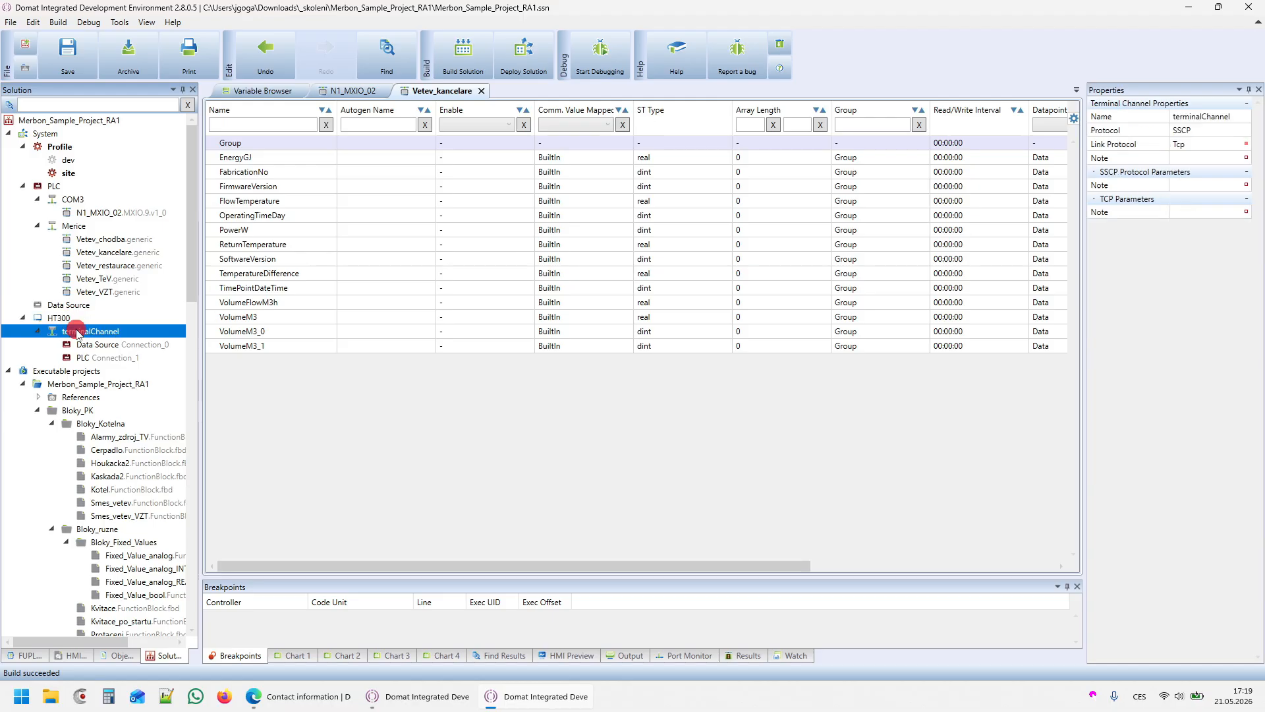
left_click(83, 344)
left_click(88, 358)
left_click(90, 347)
left_click(87, 360)
left_click(91, 347)
left_click(92, 358)
Examine the executable project's Kaskada2 block and the Topne_vetve program, opening its Vetev_UT_chodby block and the nested Cerpadlo block.
scroll(91, 358, "down", 5)
left_click(75, 186)
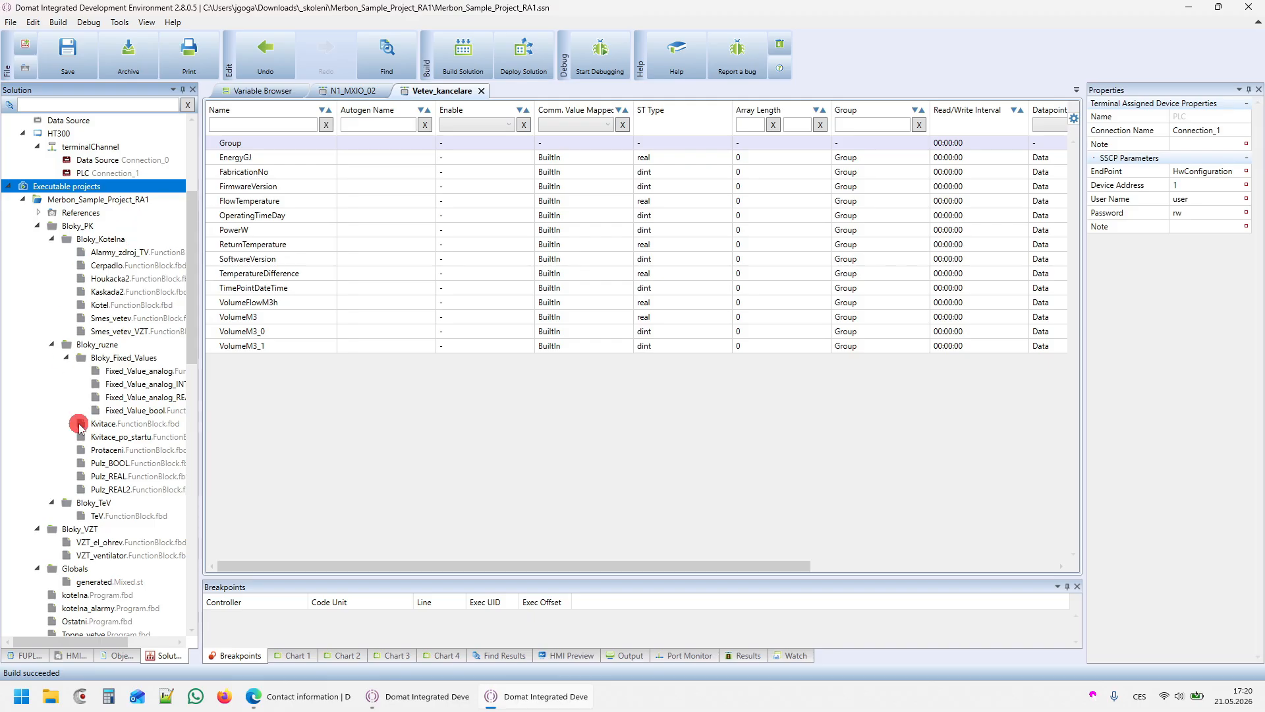
double_click(105, 291)
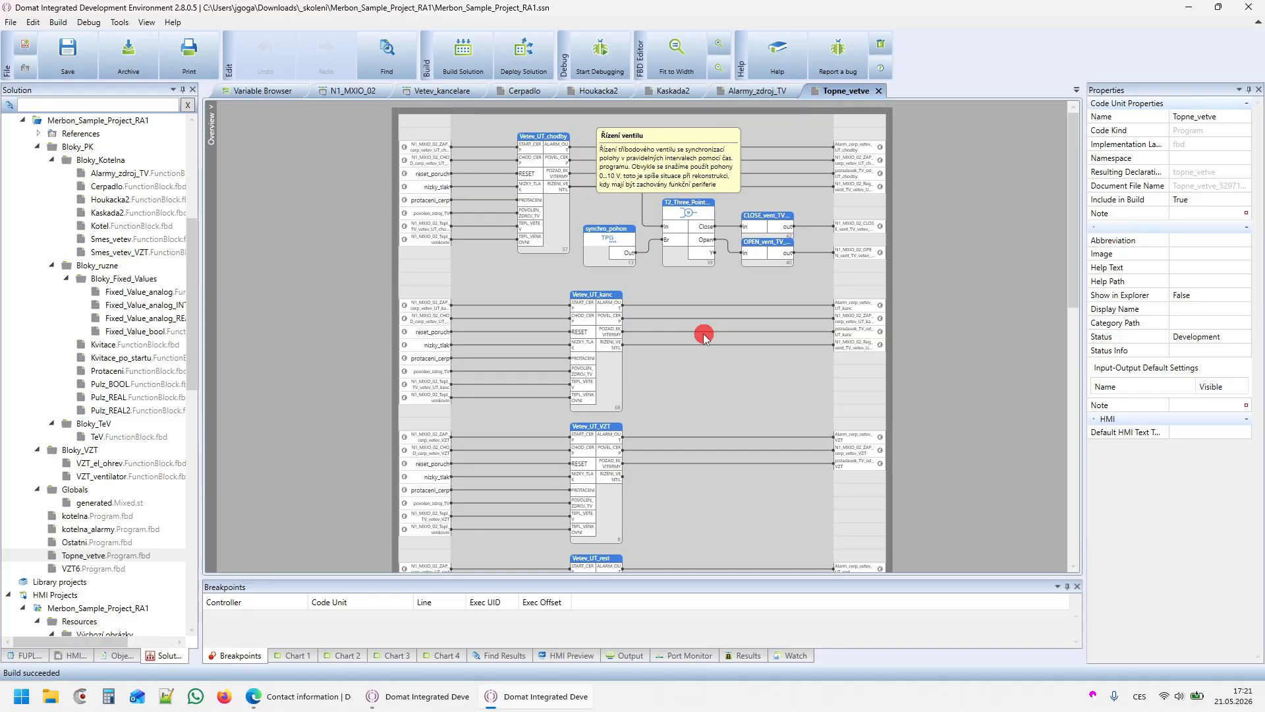
double_click(546, 209)
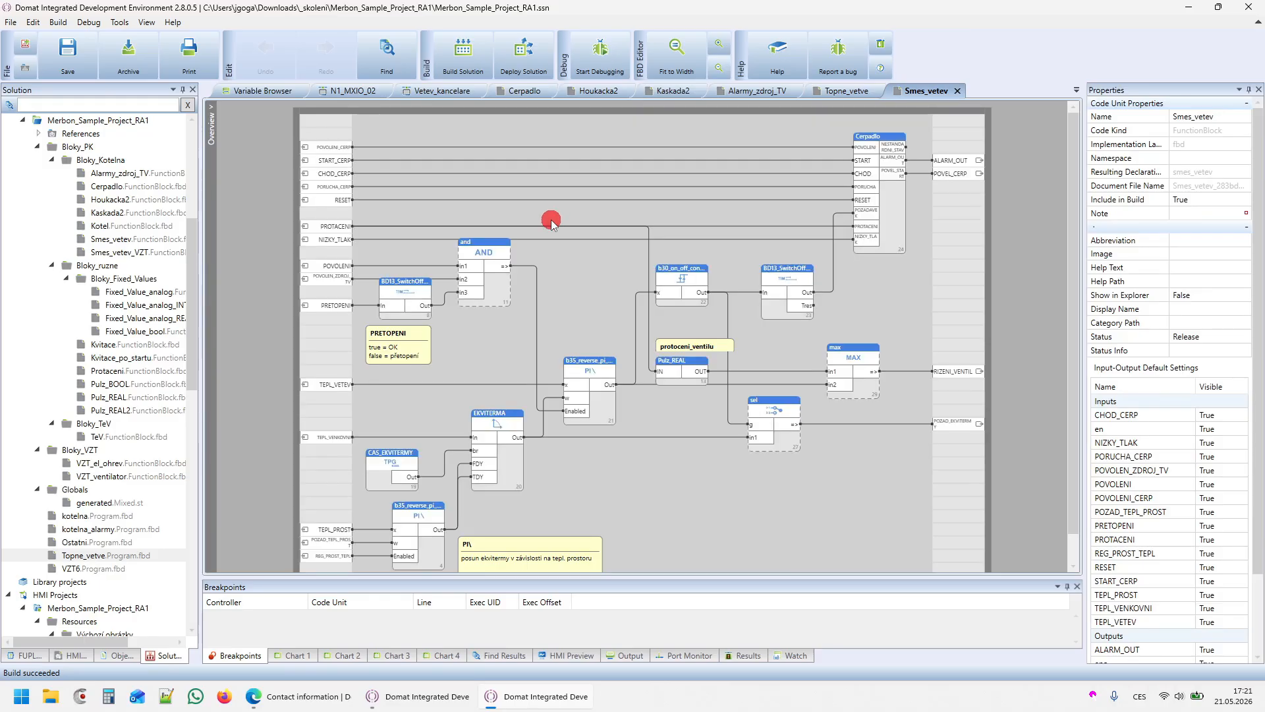
double_click(889, 211)
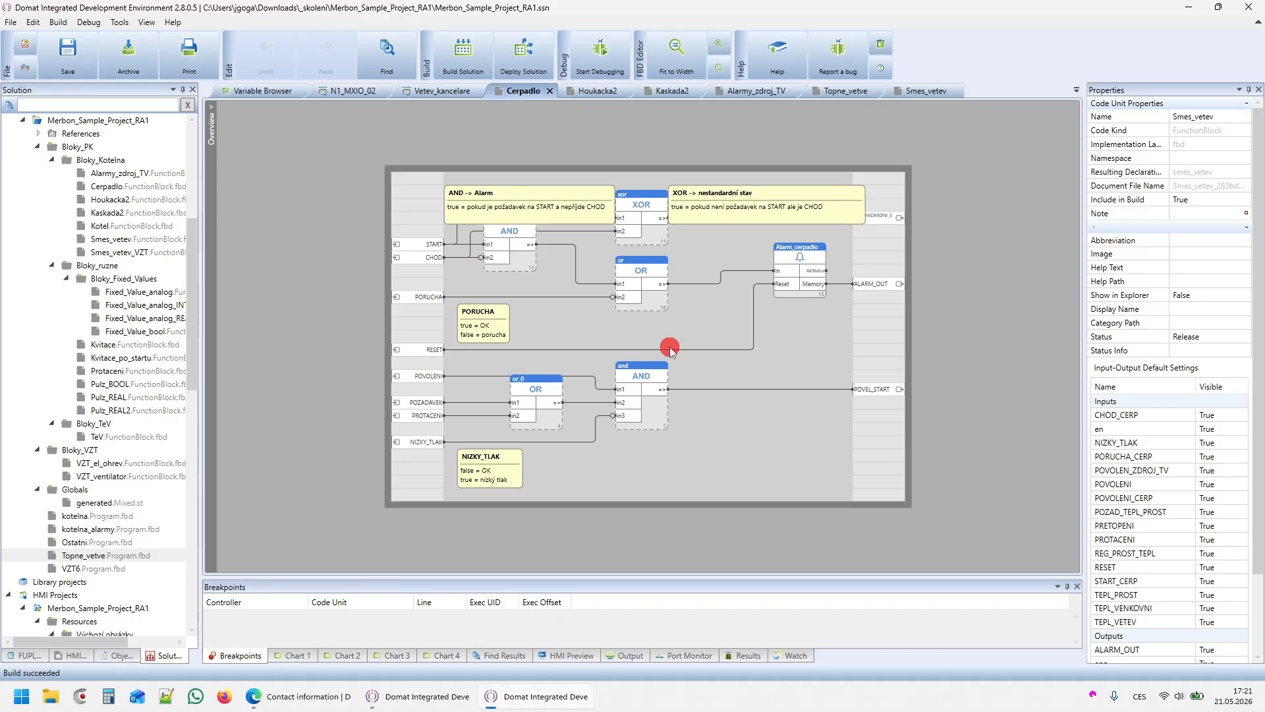
Open the PLC's task definition to view its program mapping.
scroll(84, 282, "up", 7)
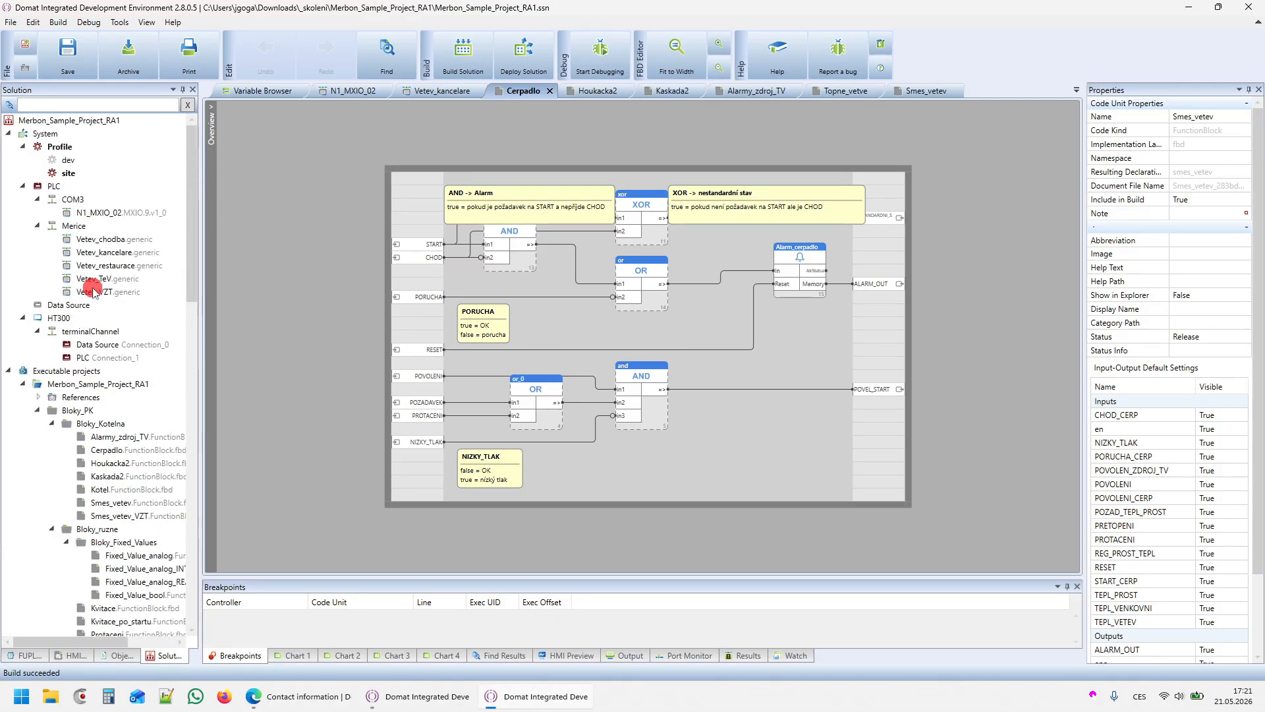
double_click(50, 187)
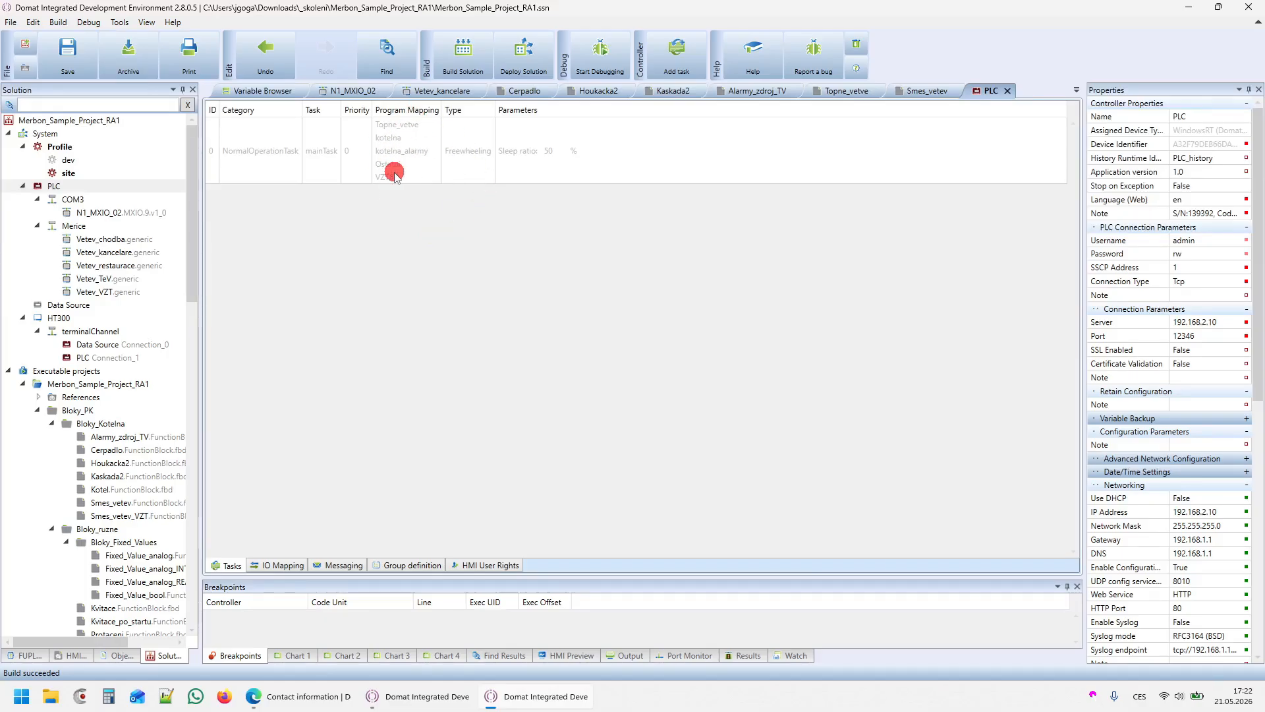
Browse the HMI project's animation, background and icon resources, previewing the kotle_ht200.svg and vetve_ht200.svg backgrounds.
scroll(99, 297, "down", 15)
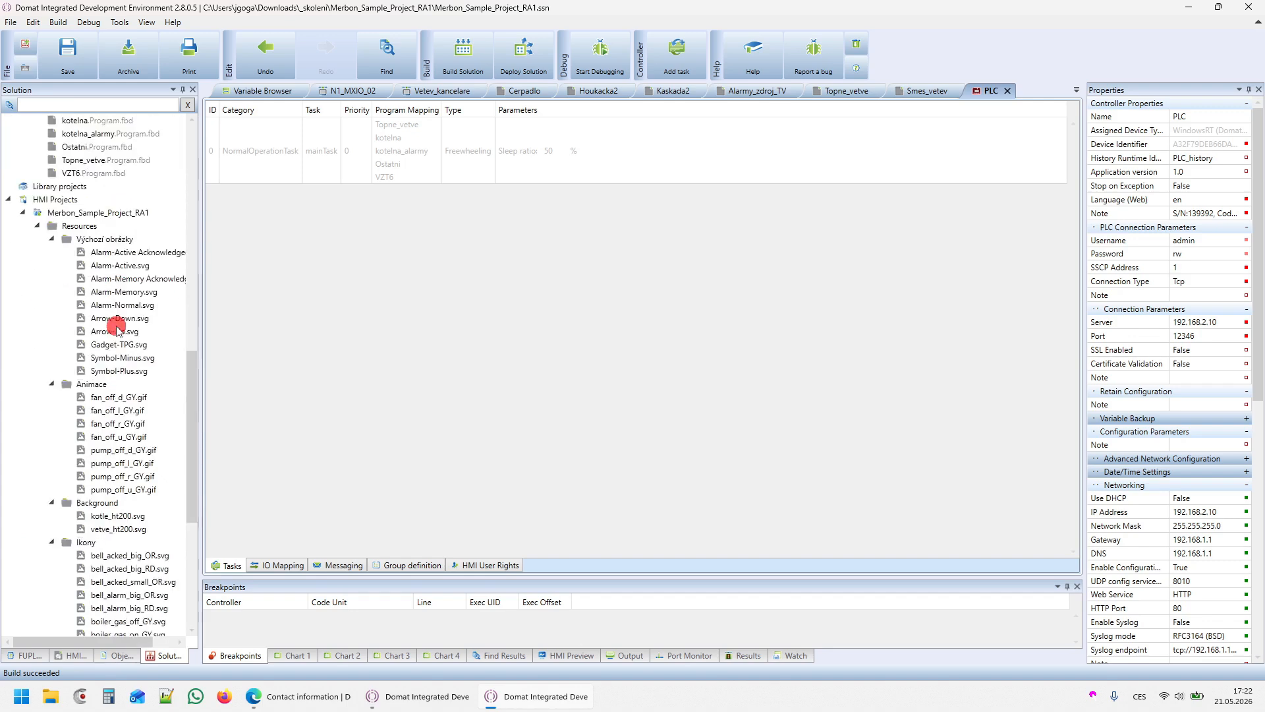
left_click(52, 239)
left_click(117, 281)
key("Down")
key("Down")
key("Down")
key("Down")
key("Down")
key("Down")
key("Down")
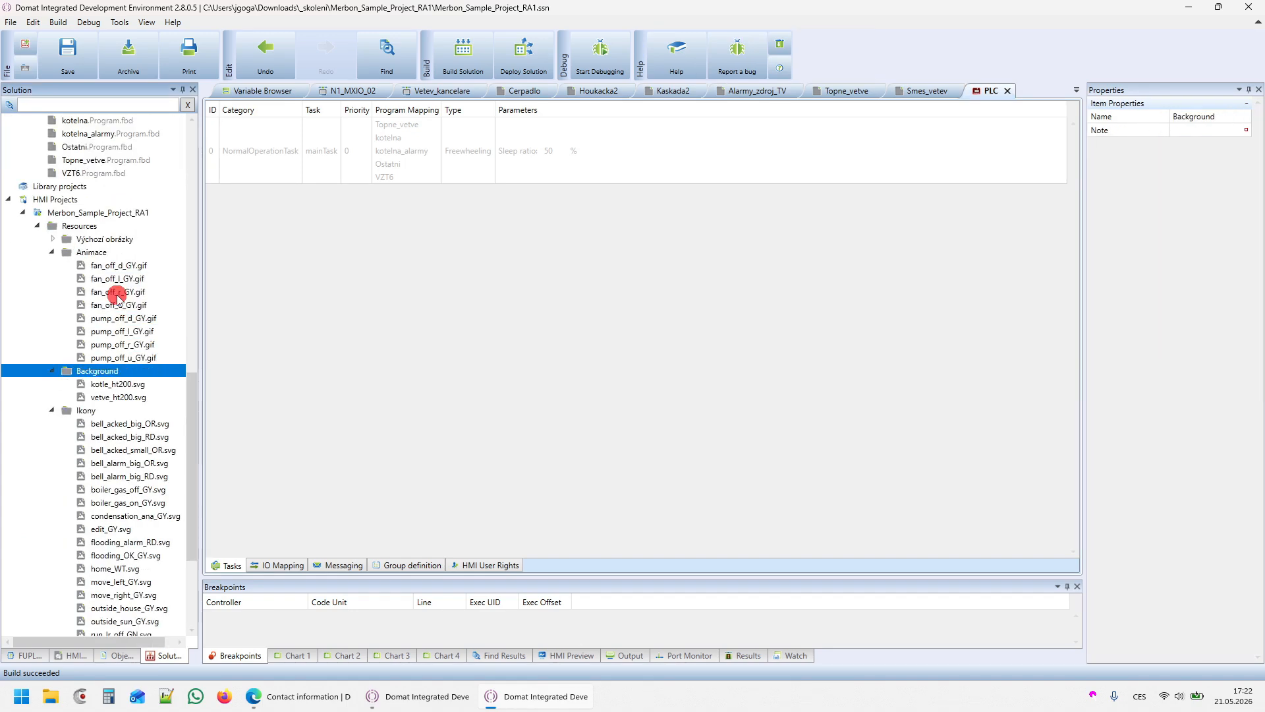
left_click(155, 385)
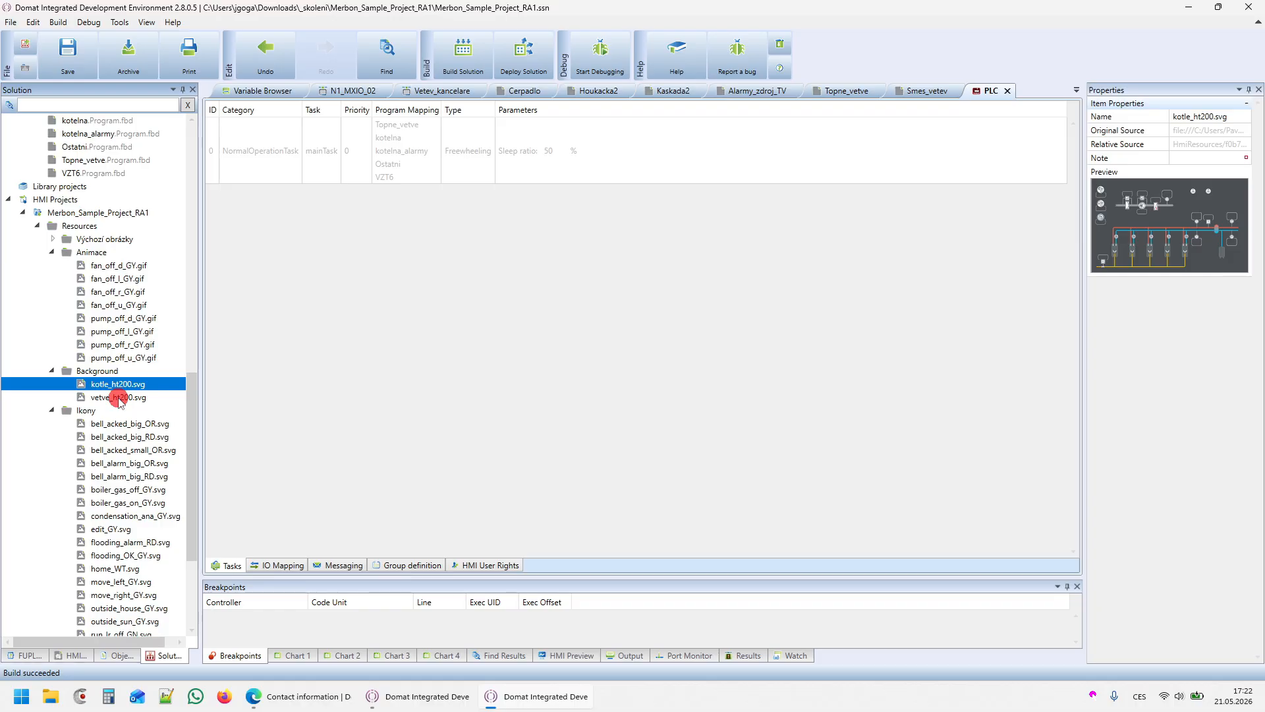
left_click(120, 395)
left_click(120, 460)
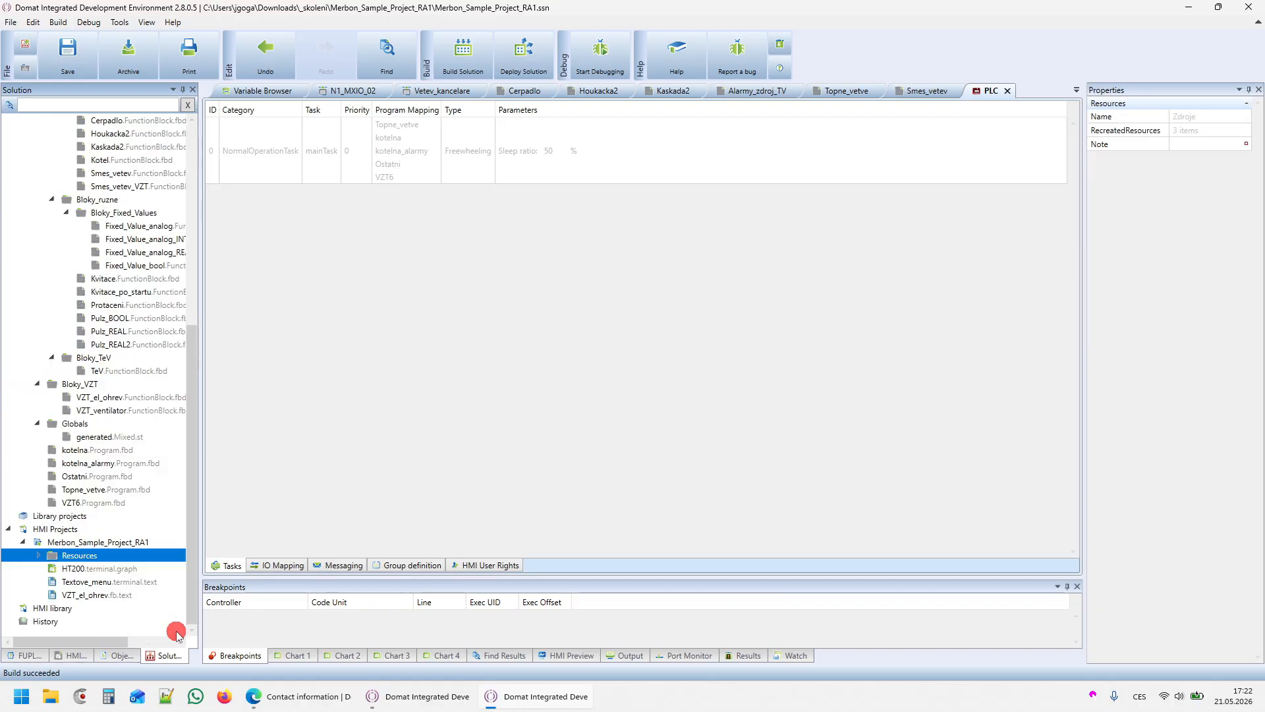
Open the HT200 terminal graphic and check the Kotelna page's background image selection, accepting kotle_ht200.svg.
double_click(79, 570)
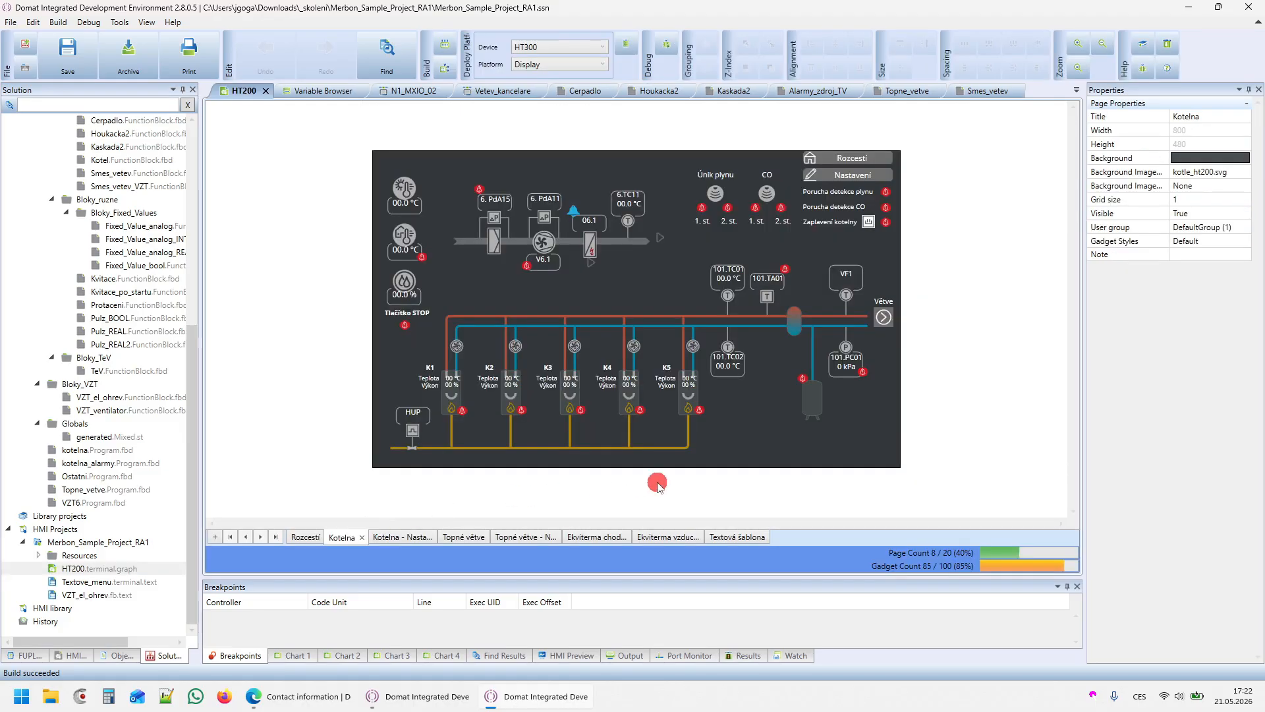
left_click(1224, 172)
left_click(1229, 172)
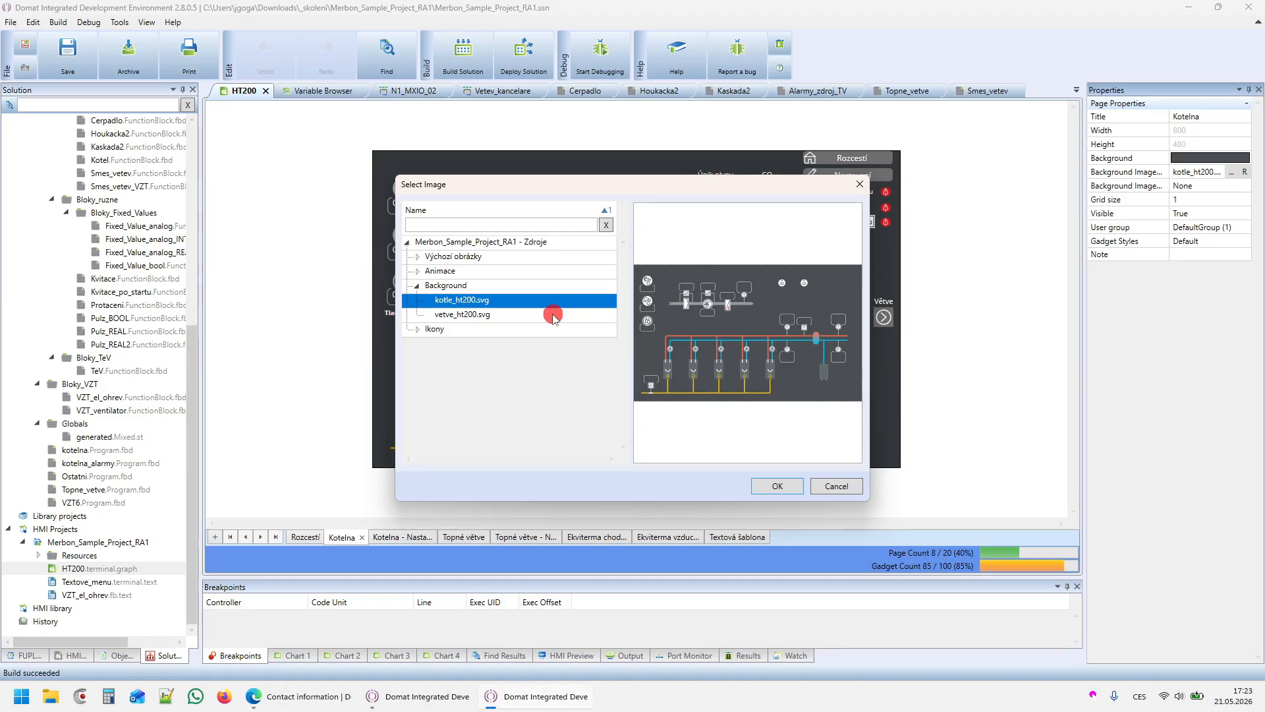
left_click(765, 485)
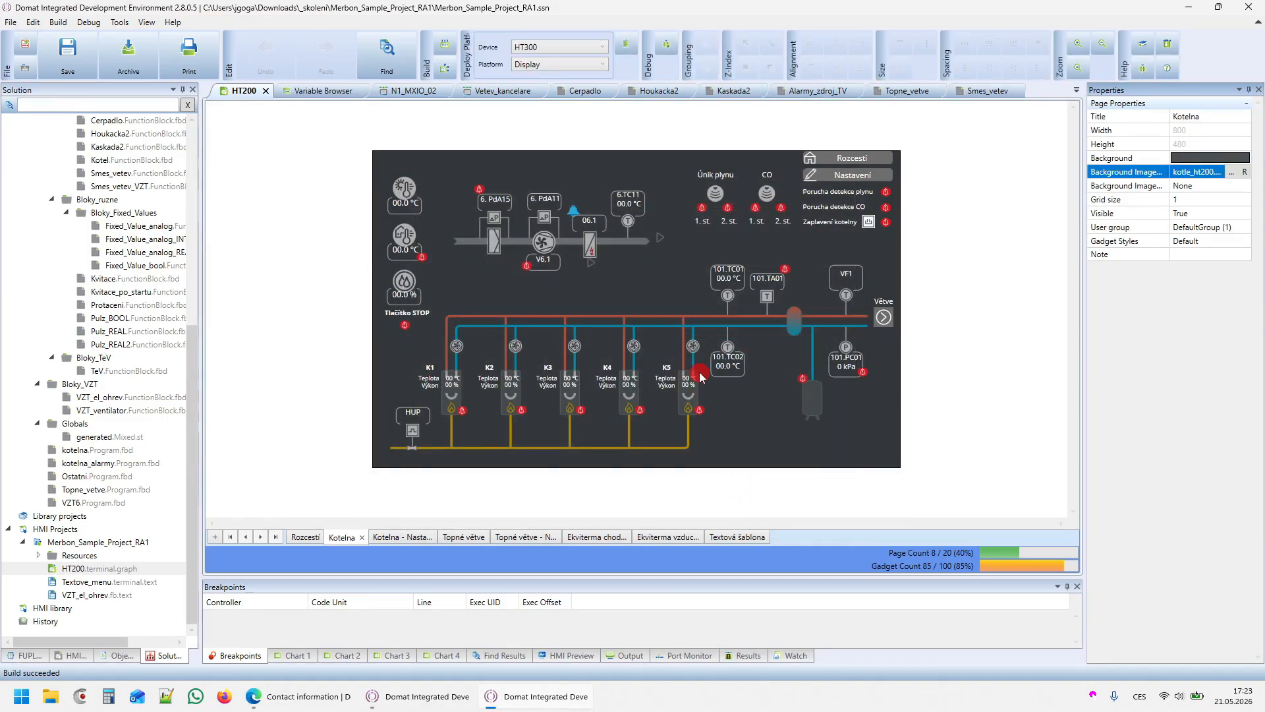
Select all gadgets on the Kotelna page and shift them slightly to the right, and select the solution's History item.
left_click(725, 404)
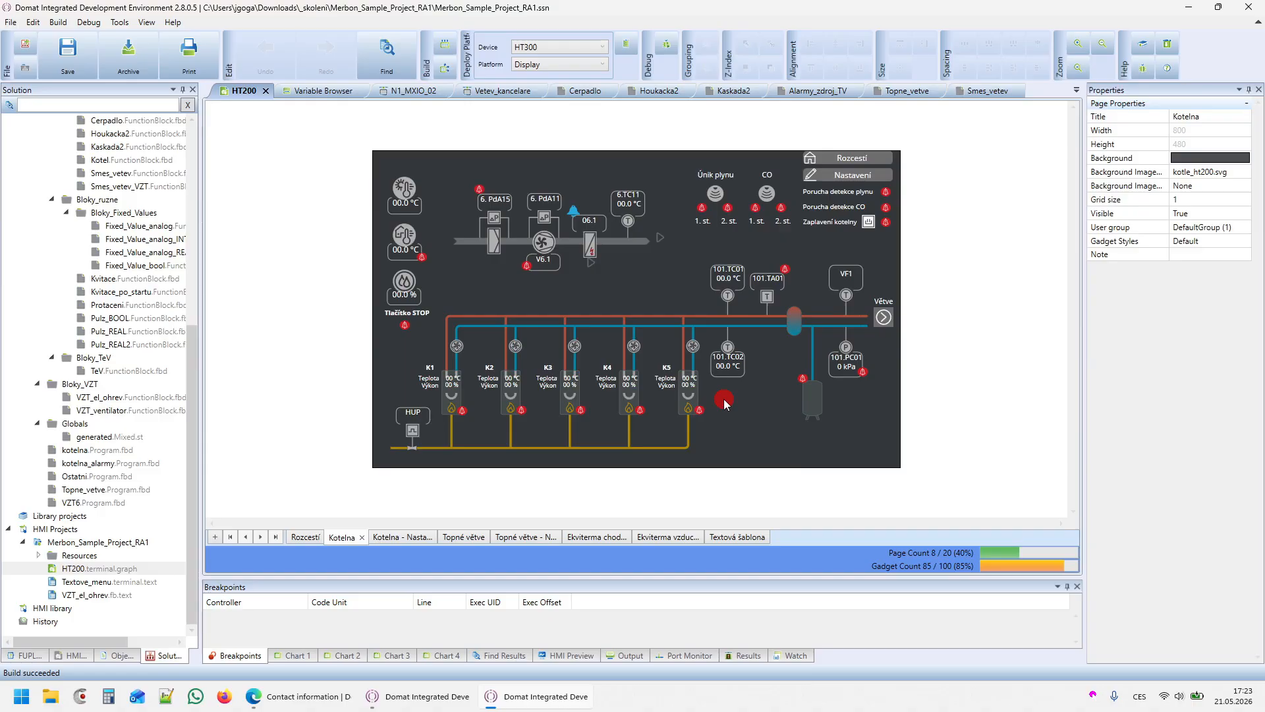
key("ctrl+a")
mouse_move(718, 359)
left_mouse_down()
mouse_move(715, 426)
mouse_move(604, 370)
mouse_move(748, 509)
mouse_move(741, 342)
mouse_move(728, 358)
left_mouse_up()
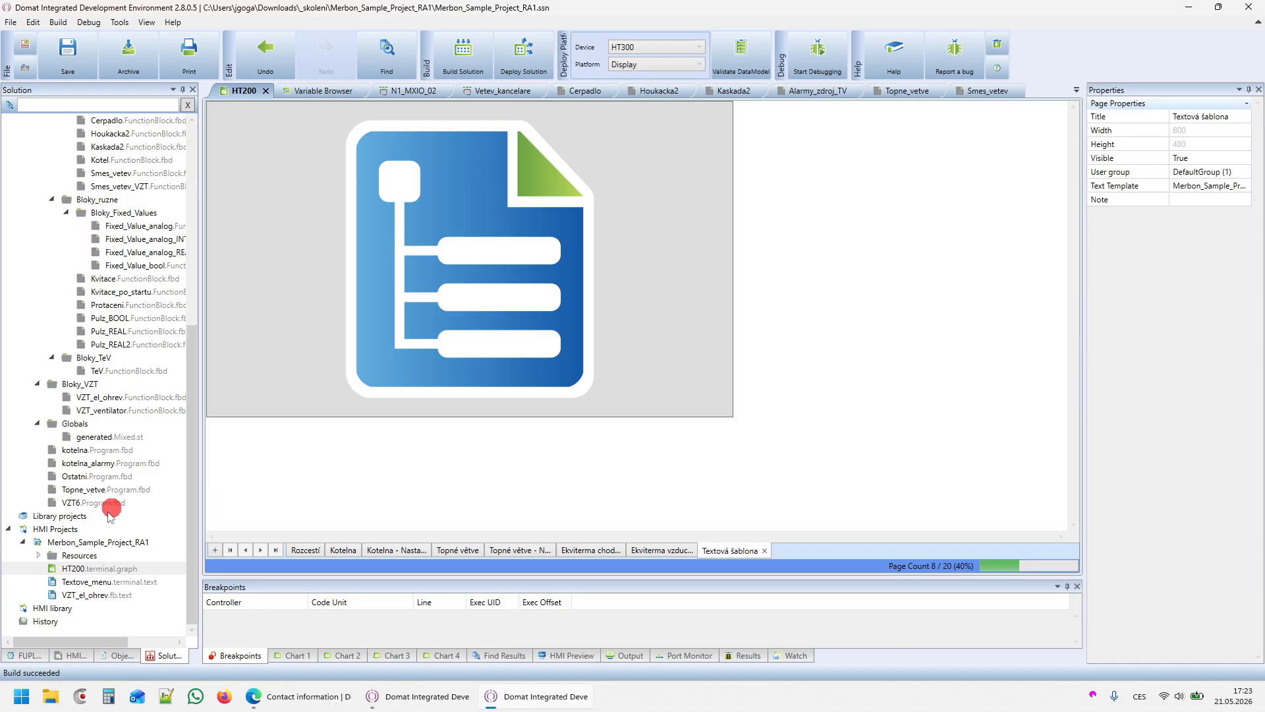
left_click(44, 622)
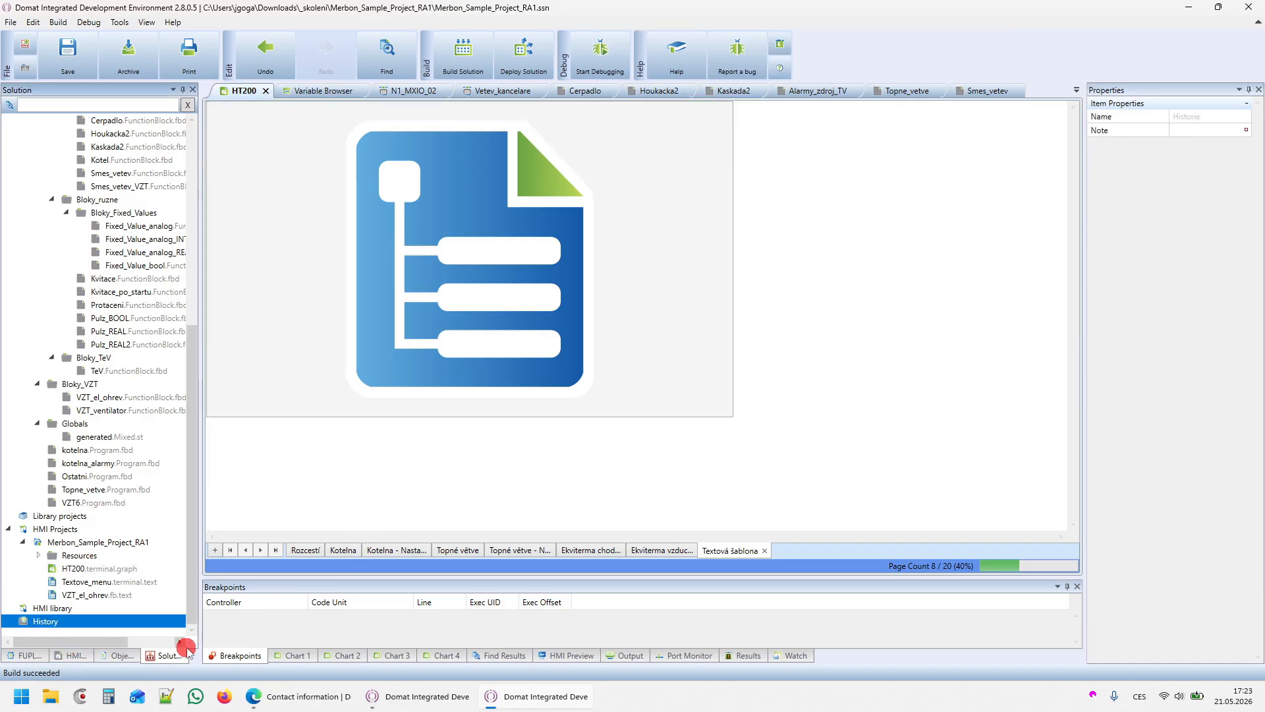